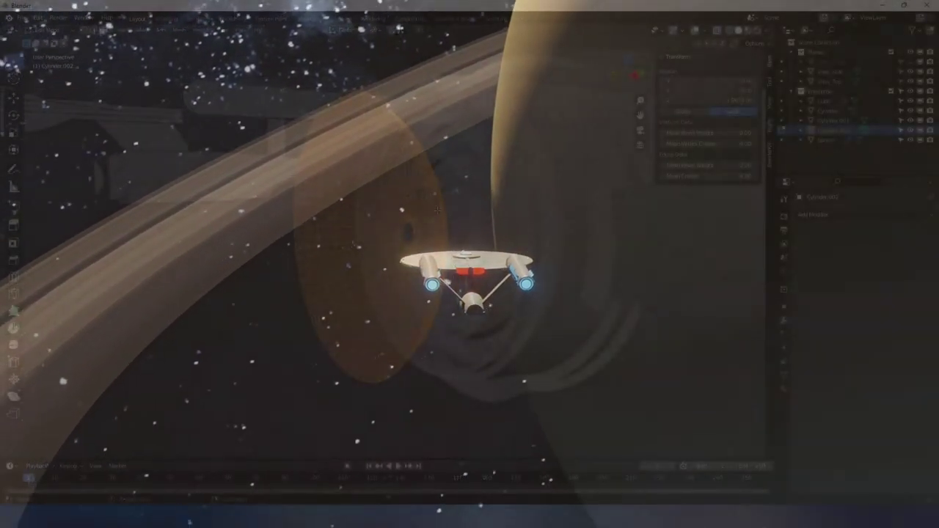
pyautogui.moveTo(412, 210); pyautogui.dragTo(406, 212, button='middle')
pyautogui.moveTo(406, 213); pyautogui.dragTo(451, 213, button='middle')
pyautogui.moveTo(451, 212); pyautogui.dragTo(502, 202, button='middle')
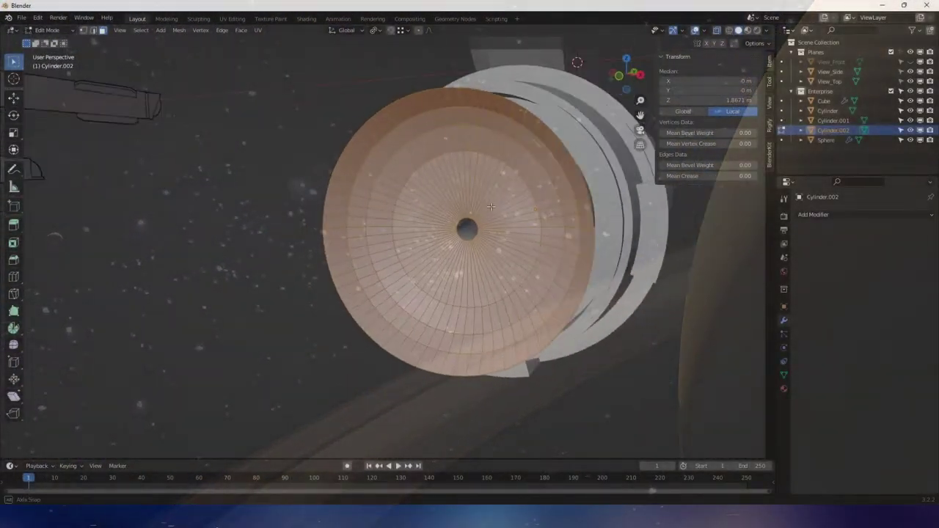
pyautogui.moveTo(502, 203); pyautogui.dragTo(463, 220, button='middle')
pyautogui.scroll(1, 463, 220)
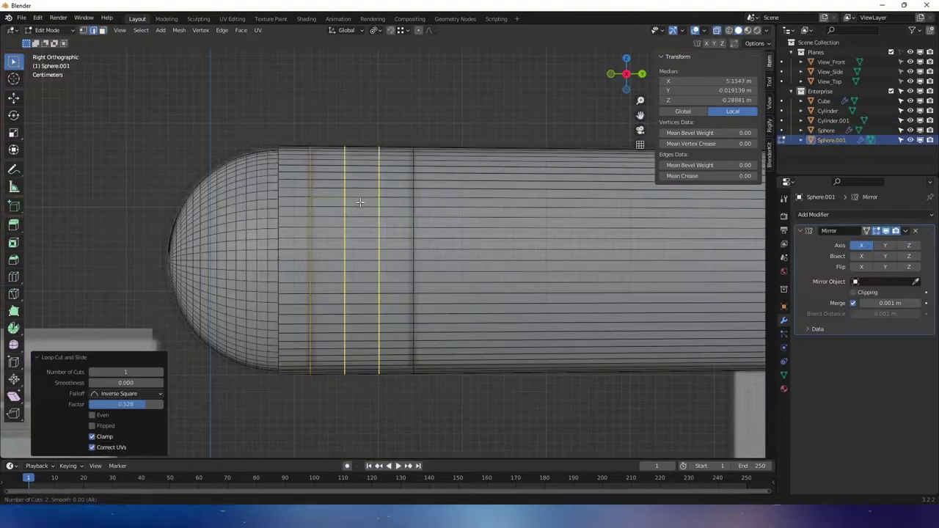
# - Add two edge loops around the nacelle behind its rounded front and bevel the loops into narrow bands
pyautogui.moveTo(359, 198); pyautogui.dragTo(395, 266, button='middle')
pyautogui.scroll(-1, 395, 266)
pyautogui.hotkey('ctrl', 'b')
pyautogui.click(465, 226)
pyautogui.scroll(1, 465, 226)
pyautogui.keyDown('alt'); pyautogui.click(288, 257); pyautogui.keyUp('alt')
pyautogui.keyDown('alt'); pyautogui.keyDown('shift'); pyautogui.click(454, 238); pyautogui.keyUp('shift'); pyautogui.keyUp('alt')
pyautogui.hotkey('ctrl', 'b')
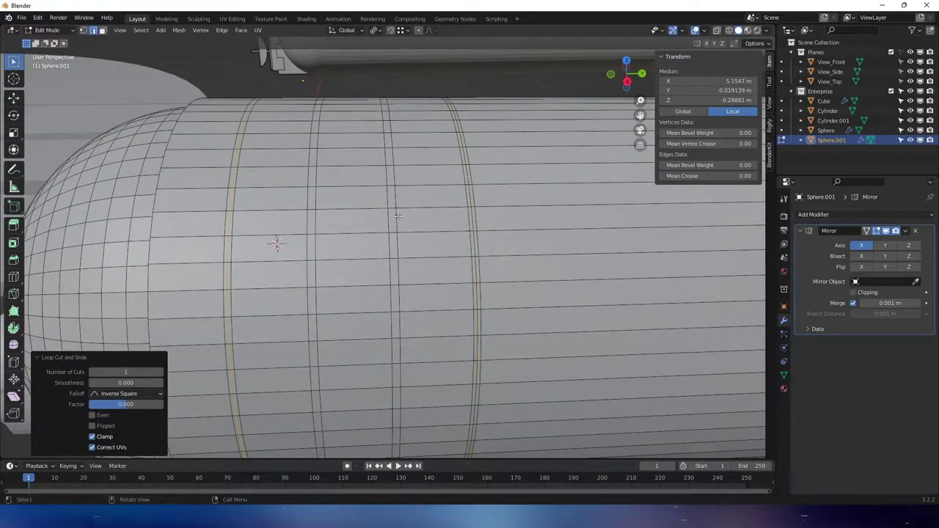
pyautogui.keyDown('alt'); pyautogui.click(231, 203); pyautogui.keyUp('alt')
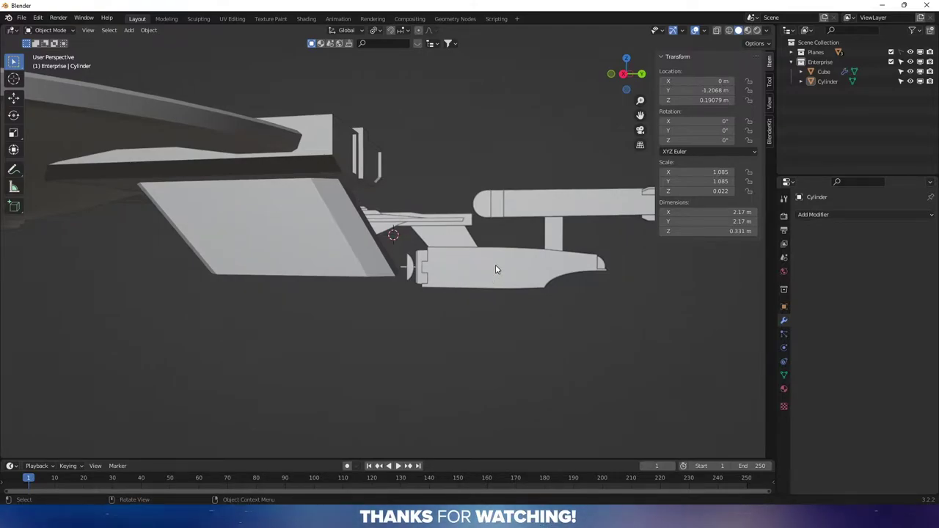
pyautogui.moveTo(573, 289); pyautogui.dragTo(573, 284, button='middle')
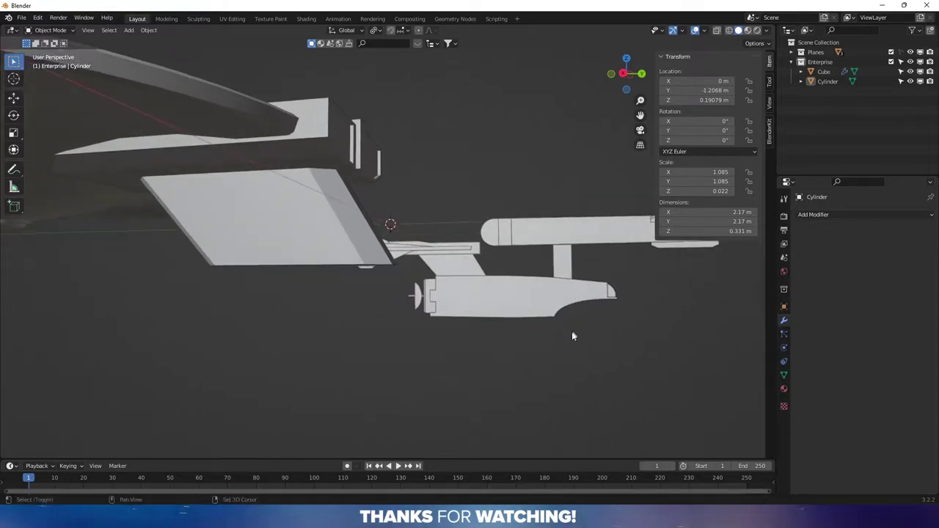
pyautogui.keyDown('shift'); pyautogui.moveTo(571, 332); pyautogui.dragTo(539, 292, button='middle'); pyautogui.keyUp('shift')
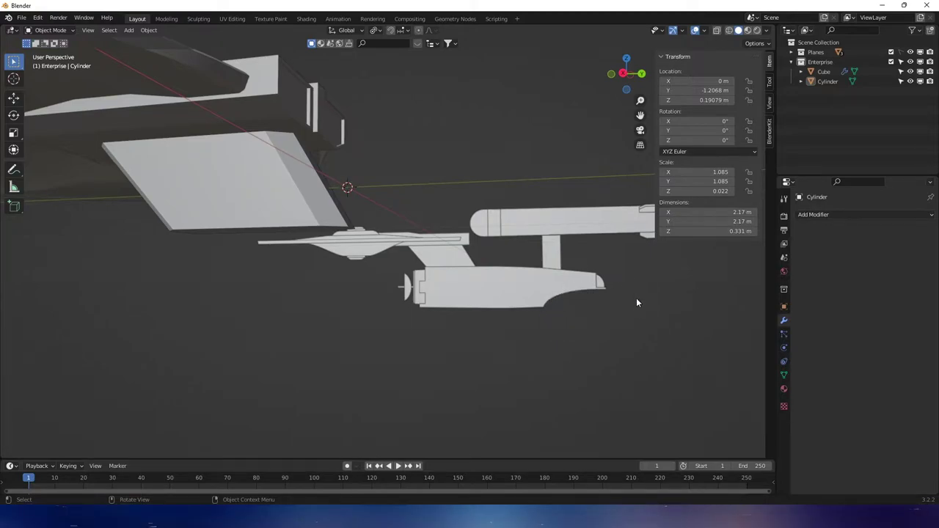
pyautogui.moveTo(636, 303); pyautogui.dragTo(609, 298, button='middle')
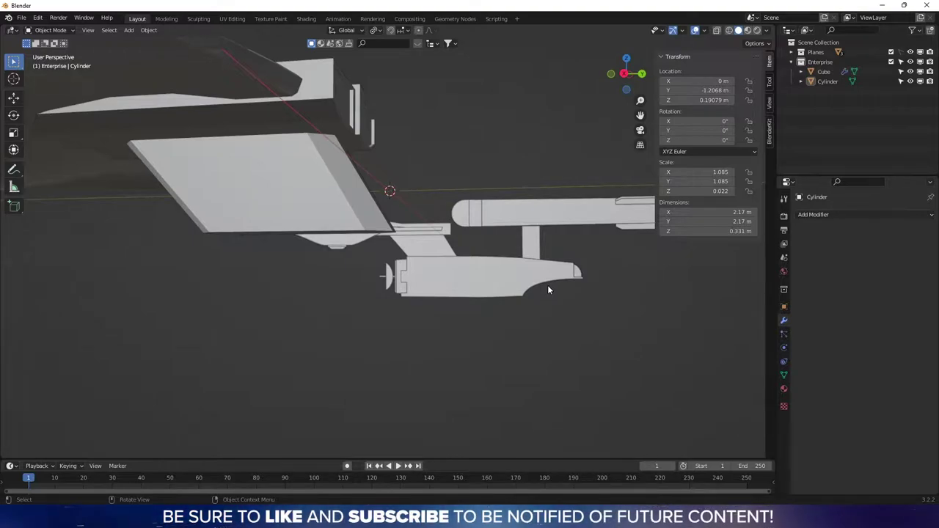
pyautogui.moveTo(509, 269)
pyautogui.keyDown('shift'); pyautogui.mouseDown(button='middle')
pyautogui.moveTo(529, 286)
pyautogui.moveTo(498, 285)
pyautogui.mouseUp(button='middle'); pyautogui.keyUp('shift')
pyautogui.keyDown('shift'); pyautogui.moveTo(539, 186); pyautogui.dragTo(484, 231, button='middle'); pyautogui.keyUp('shift')
pyautogui.moveTo(535, 156); pyautogui.dragTo(331, 220, button='middle')
pyautogui.click(346, 233)
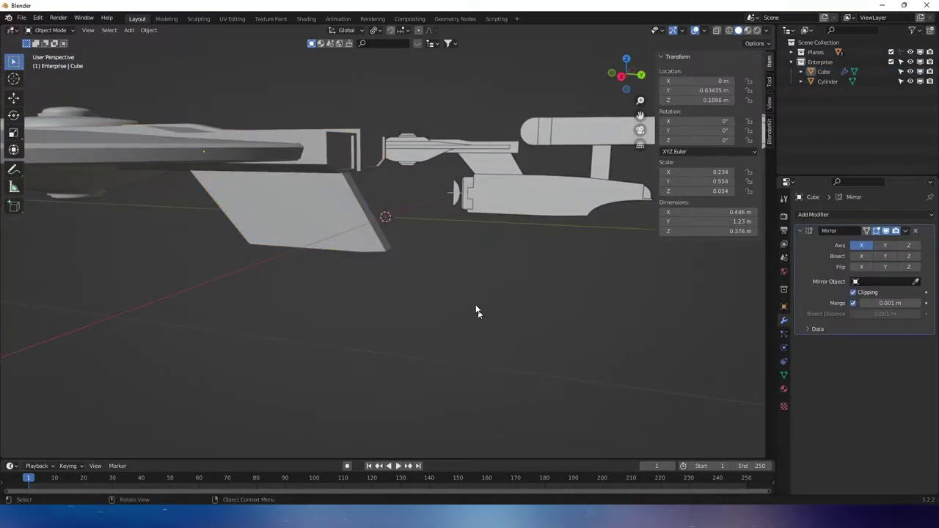
# - Add a 64-vertex mesh cylinder at the origin and rotate it 90 degrees about the X axis
pyautogui.hotkey('shift', 'a')
pyautogui.moveTo(468, 291)
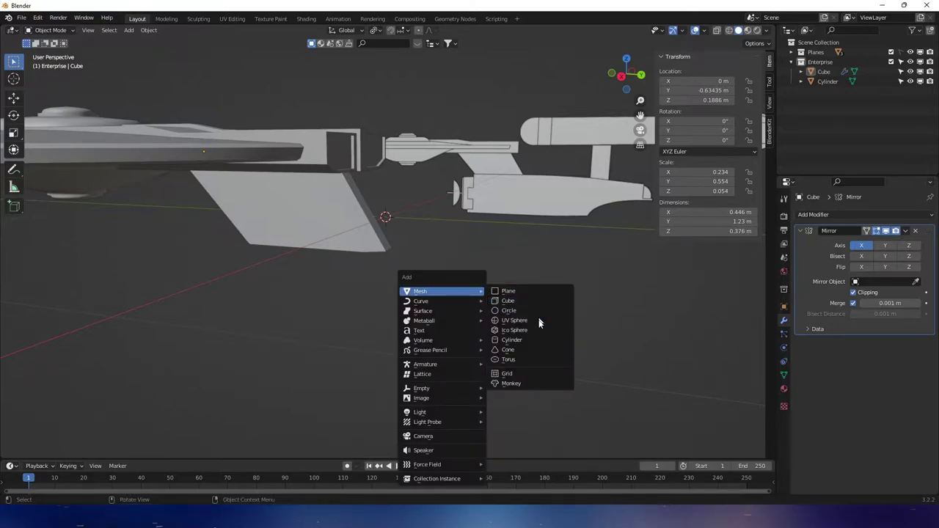
pyautogui.click(531, 341)
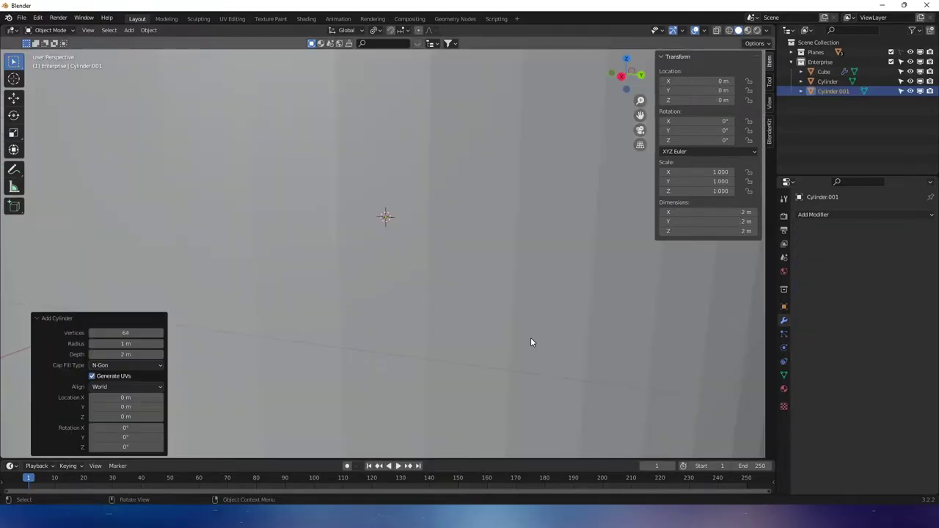
pyautogui.scroll(-6, 460, 290)
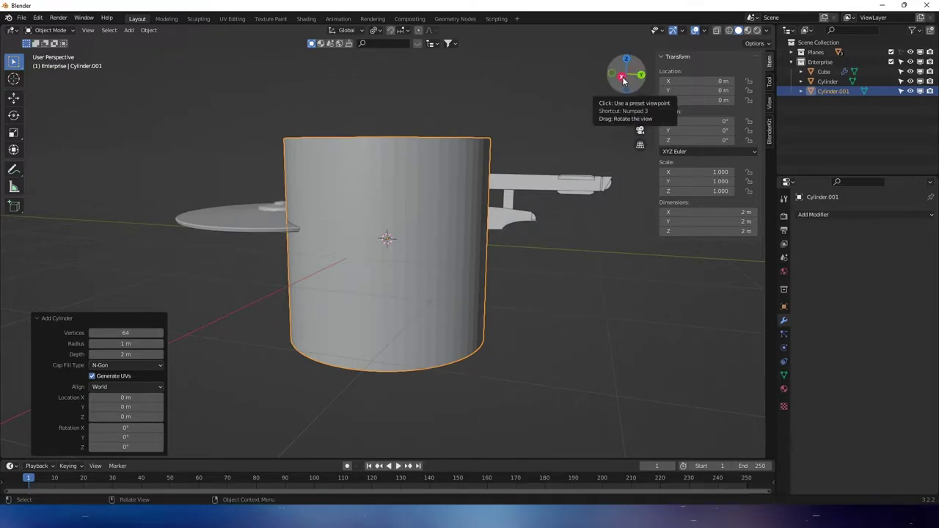
pyautogui.click(622, 77)
pyautogui.press('r')
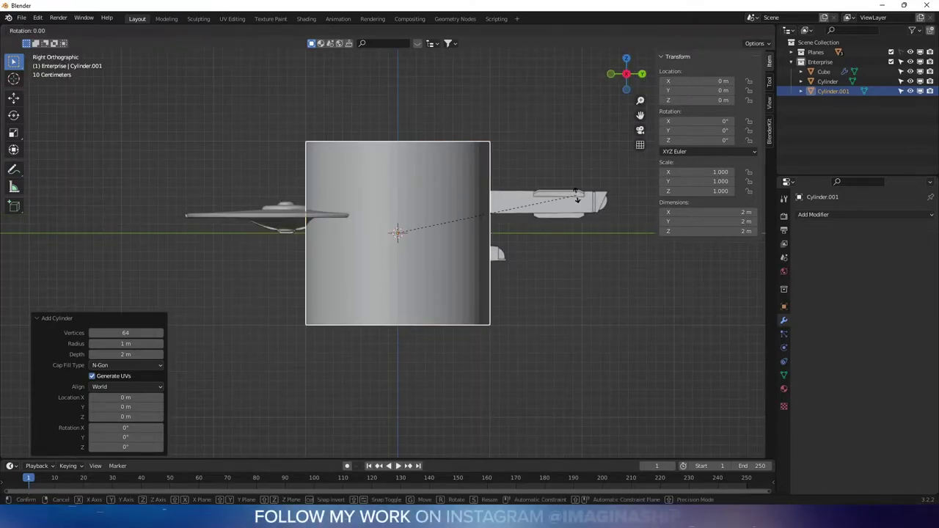
pyautogui.click(369, 114)
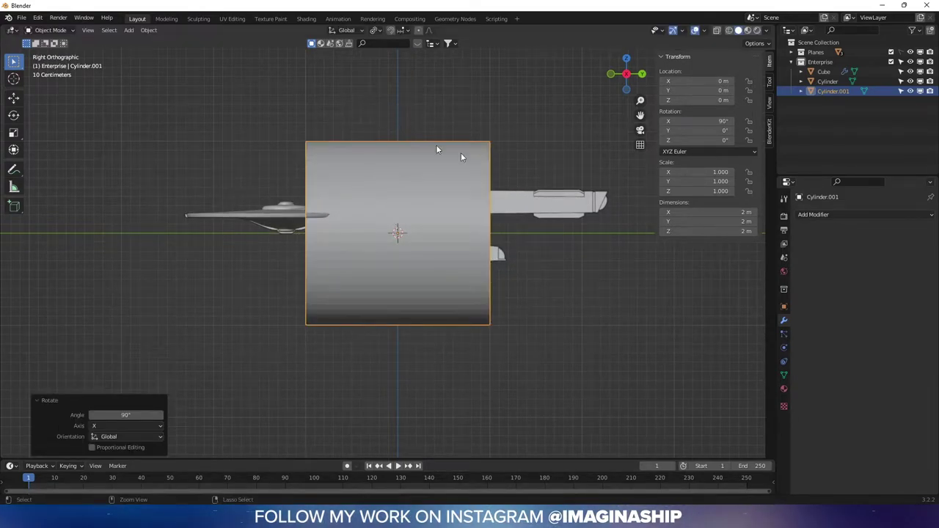
# - Scale the cylinder to about 0.228 and move it about 0.282 m down along Z onto the reference's lower hull
pyautogui.press('s')
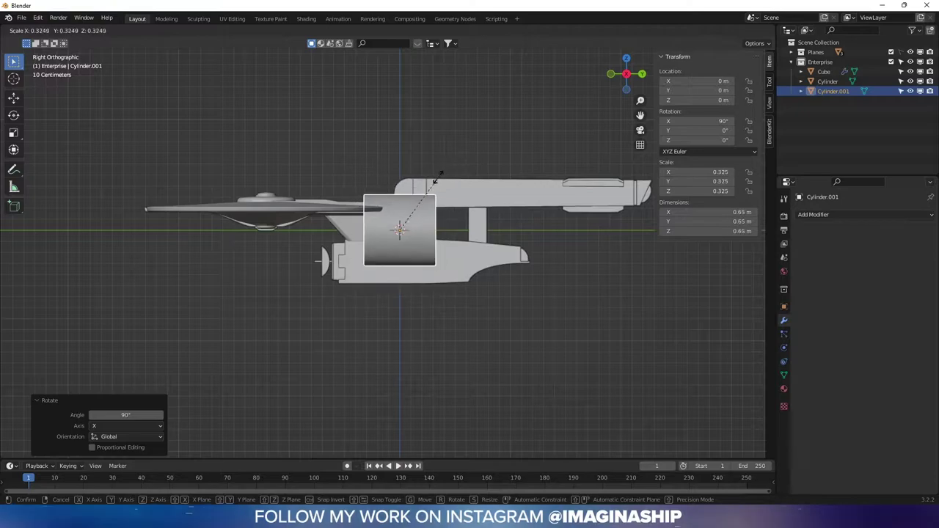
pyautogui.click(428, 245)
pyautogui.scroll(2, 430, 247)
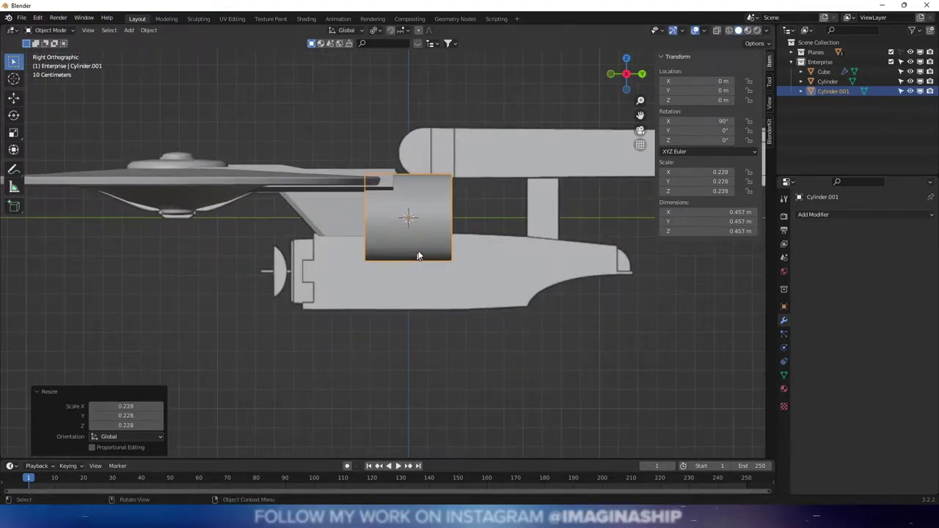
pyautogui.press('g')
pyautogui.press('z')
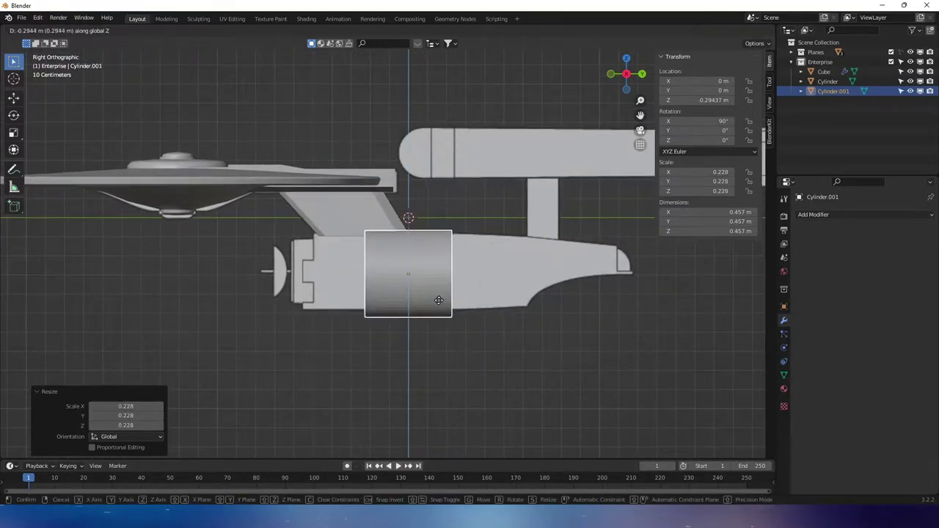
pyautogui.click(440, 297)
# - Scale the cylinder by about 0.858 to match the lower hull's height and move it about -0.303 m along Y toward the hull's front
pyautogui.scroll(1, 439, 297)
pyautogui.press('s')
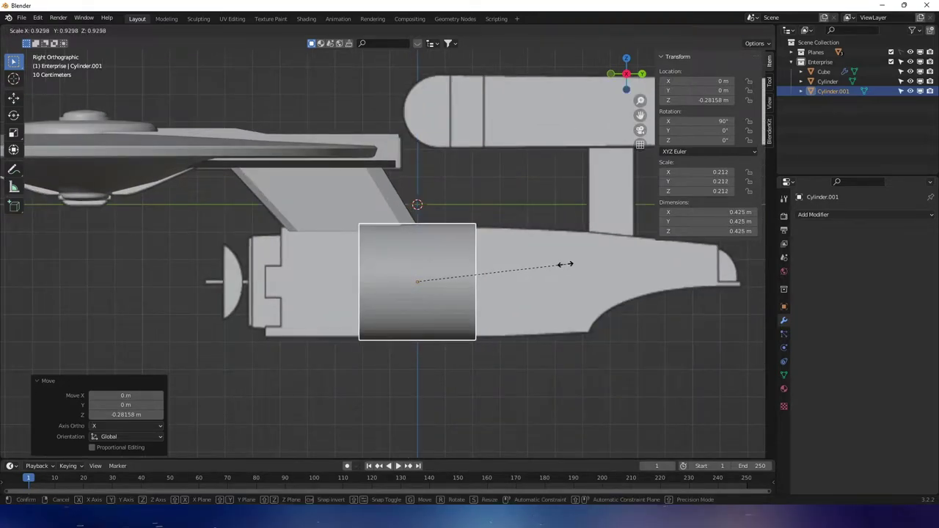
pyautogui.click(553, 267)
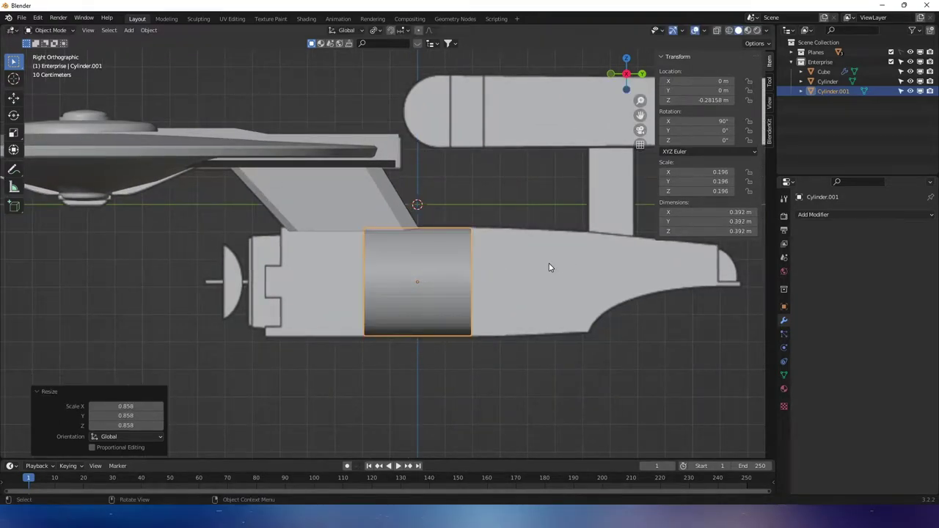
pyautogui.scroll(3, 583, 257)
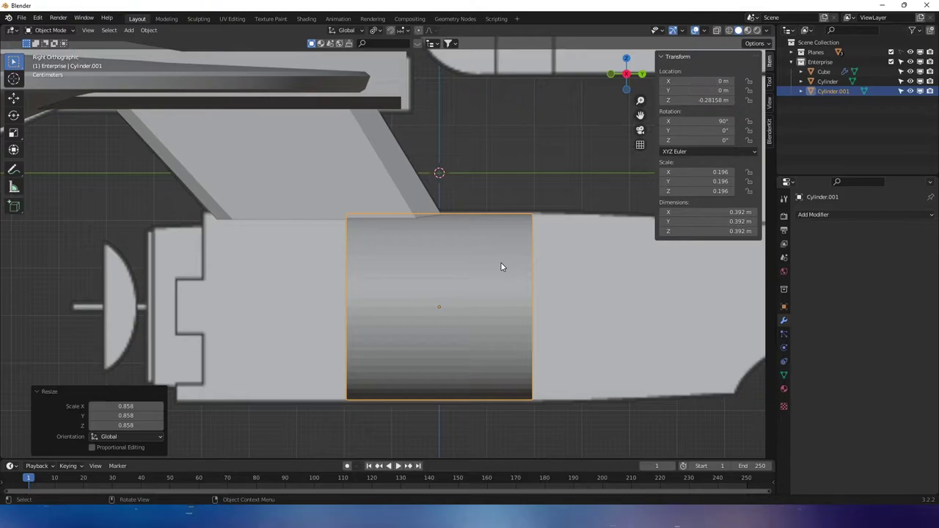
pyautogui.press('g')
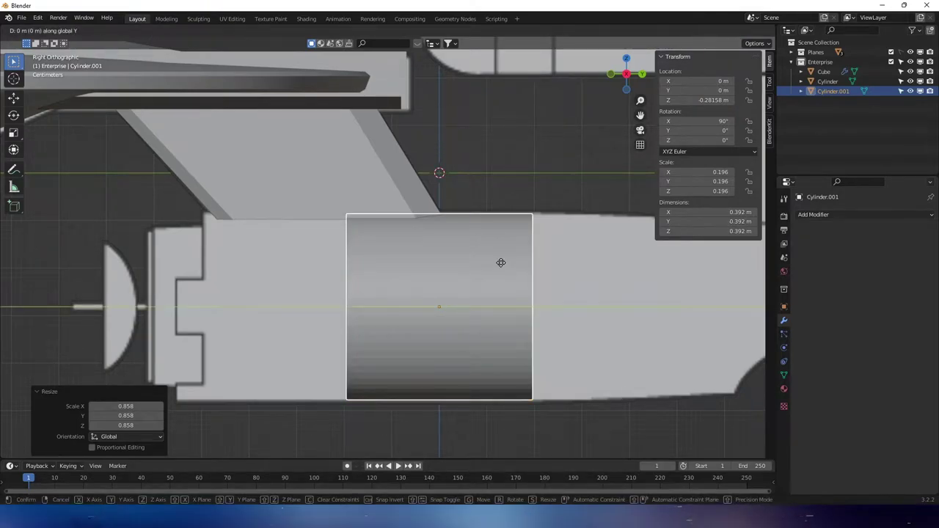
pyautogui.click(356, 269)
pyautogui.keyDown('shift'); pyautogui.moveTo(325, 293); pyautogui.dragTo(470, 302, button='middle'); pyautogui.keyUp('shift')
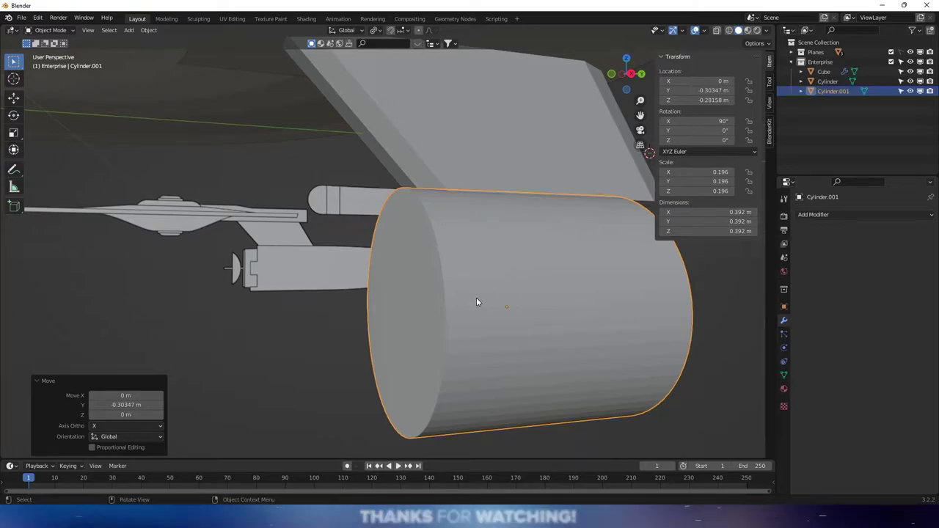
pyautogui.moveTo(631, 74); pyautogui.dragTo(633, 74)
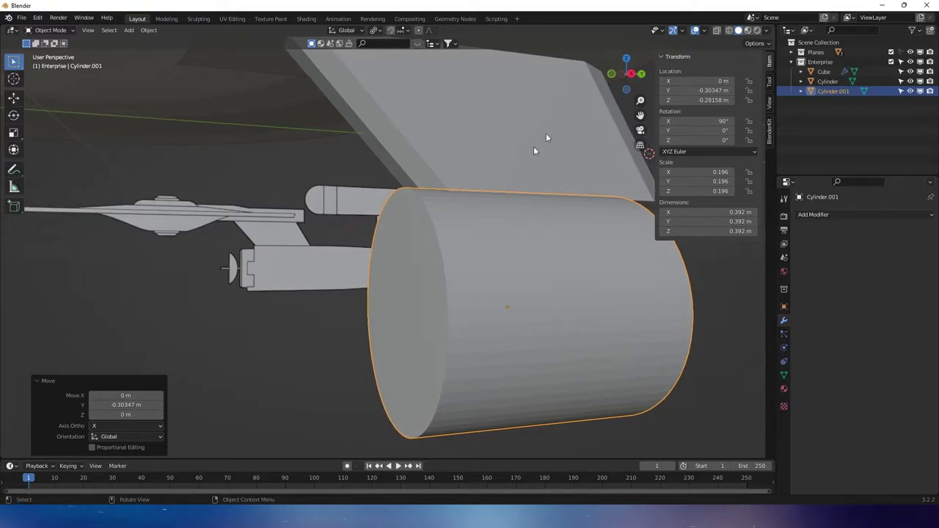
pyautogui.click(631, 74)
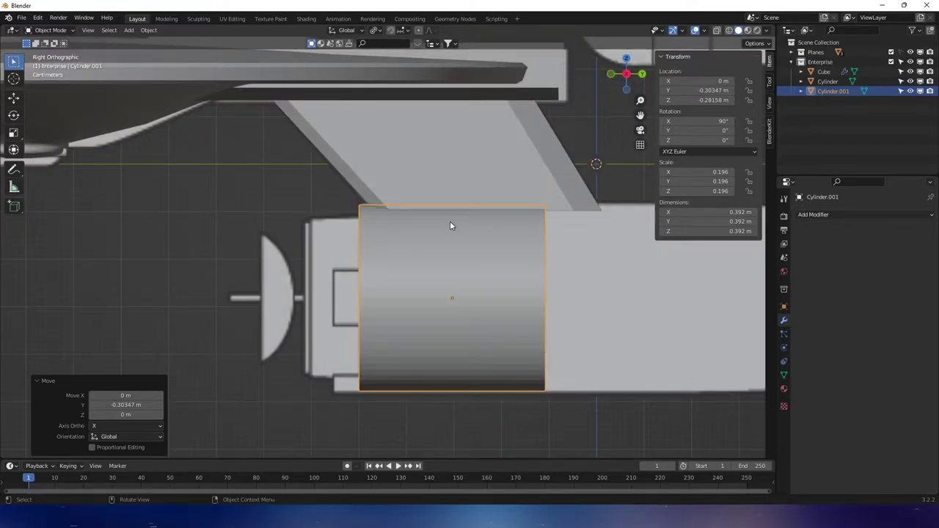
pyautogui.keyDown('shift'); pyautogui.moveTo(476, 262); pyautogui.dragTo(306, 265, button='middle'); pyautogui.keyUp('shift')
pyautogui.scroll(-2, 349, 268)
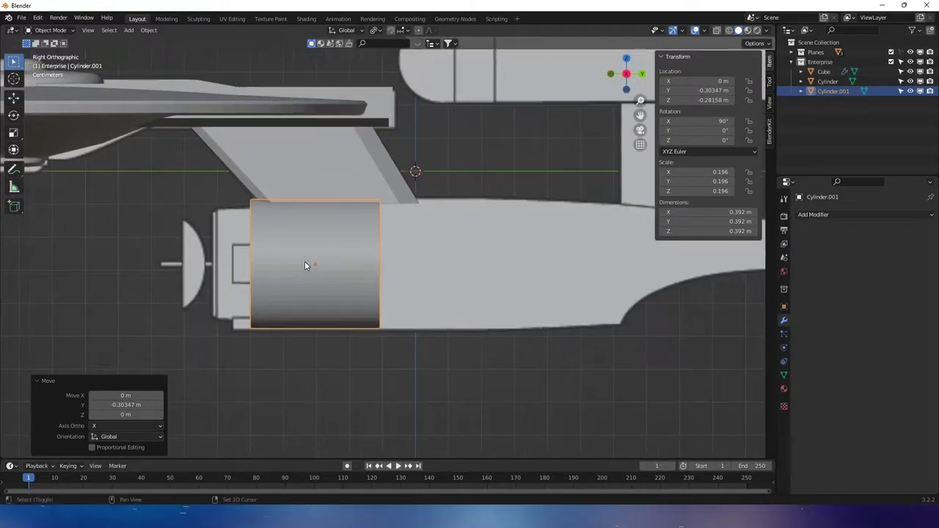
# - Select the cylinder's rear end face in Edit Mode and move it about 0.237 m along Y to lengthen the hull
pyautogui.keyDown('shift'); pyautogui.moveTo(400, 243); pyautogui.dragTo(457, 264, button='middle'); pyautogui.keyUp('shift')
pyautogui.scroll(1, 419, 245)
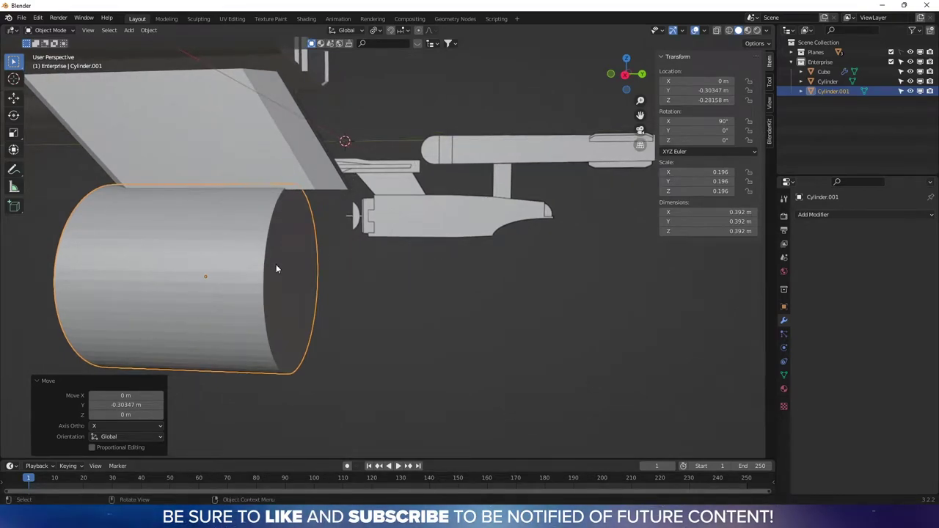
pyautogui.press('Tab')
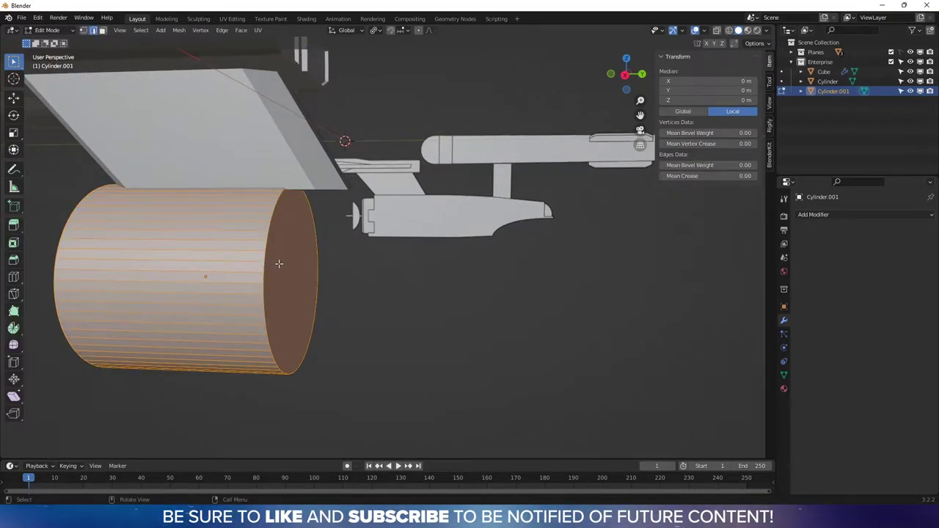
pyautogui.press('3')
pyautogui.click(280, 262)
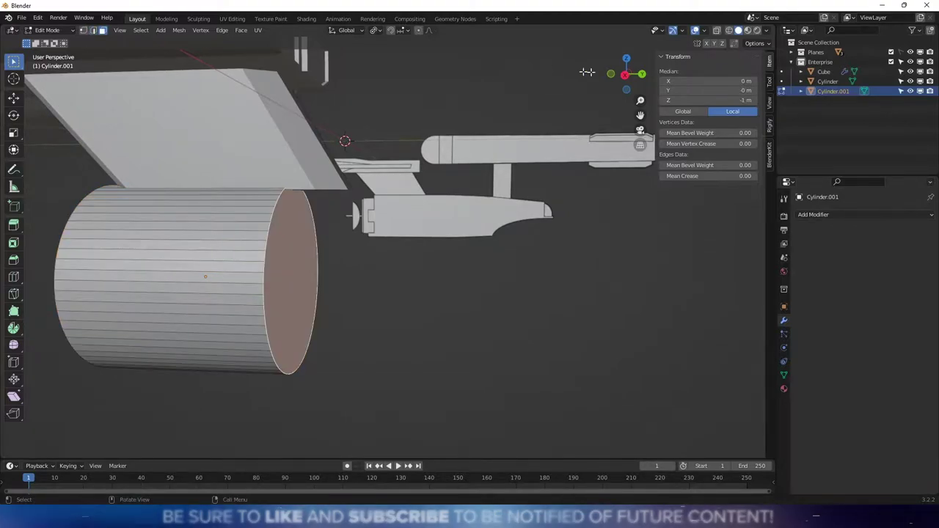
pyautogui.click(624, 75)
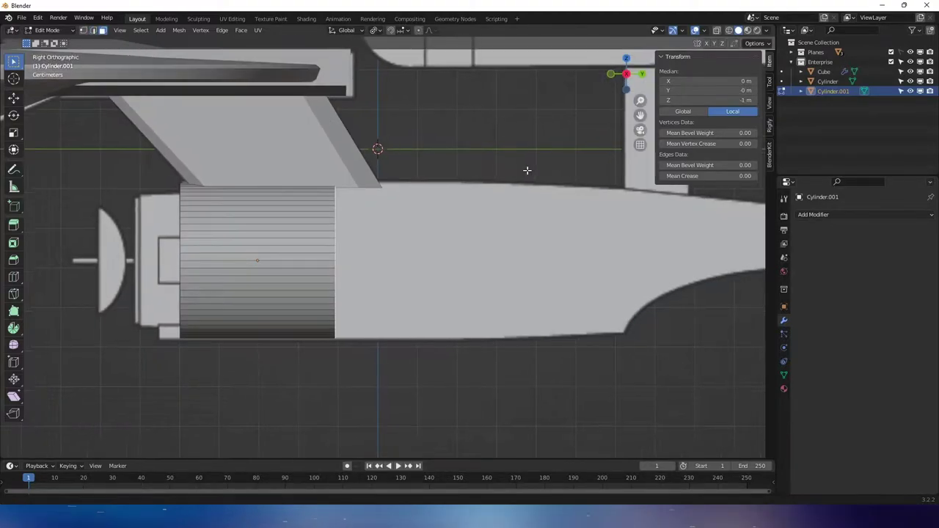
pyautogui.press('g')
pyautogui.press('y')
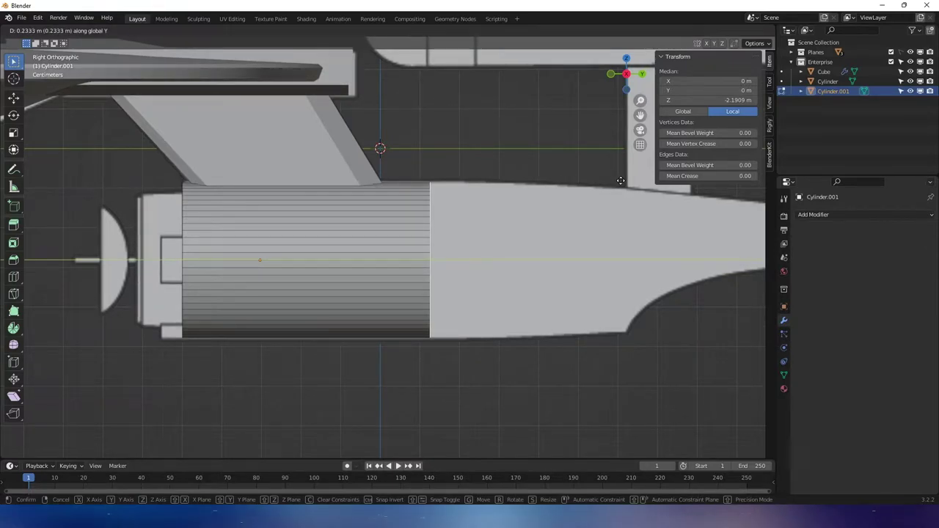
pyautogui.click(622, 180)
# - Extrude the rear face about 0.491 m to the start of the hull's lower cutout and scale it to about 0.928
pyautogui.keyDown('shift'); pyautogui.moveTo(509, 235); pyautogui.dragTo(433, 235, button='middle'); pyautogui.keyUp('shift')
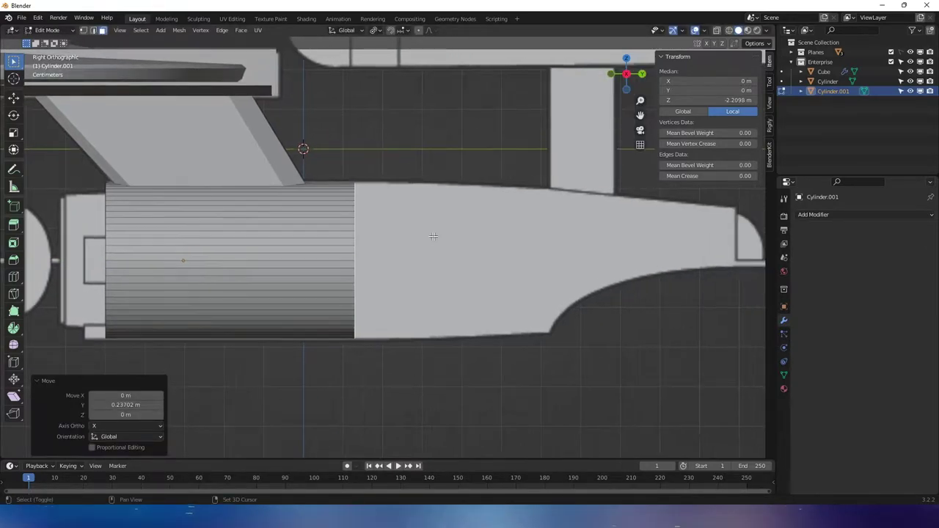
pyautogui.press('e')
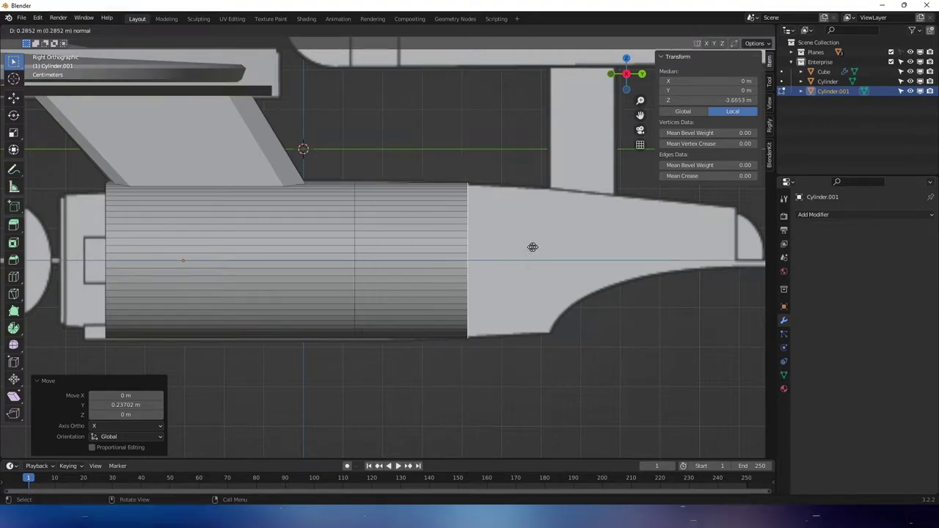
pyautogui.click(612, 236)
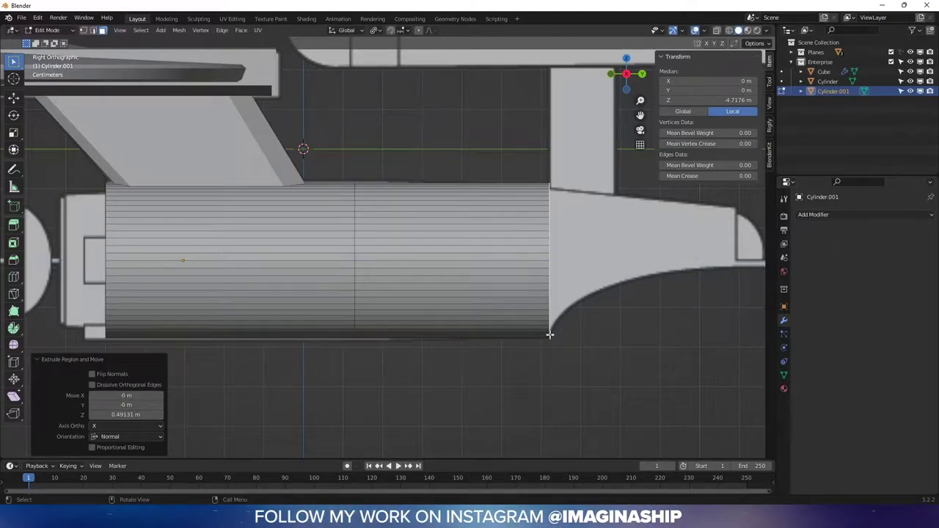
pyautogui.press('s')
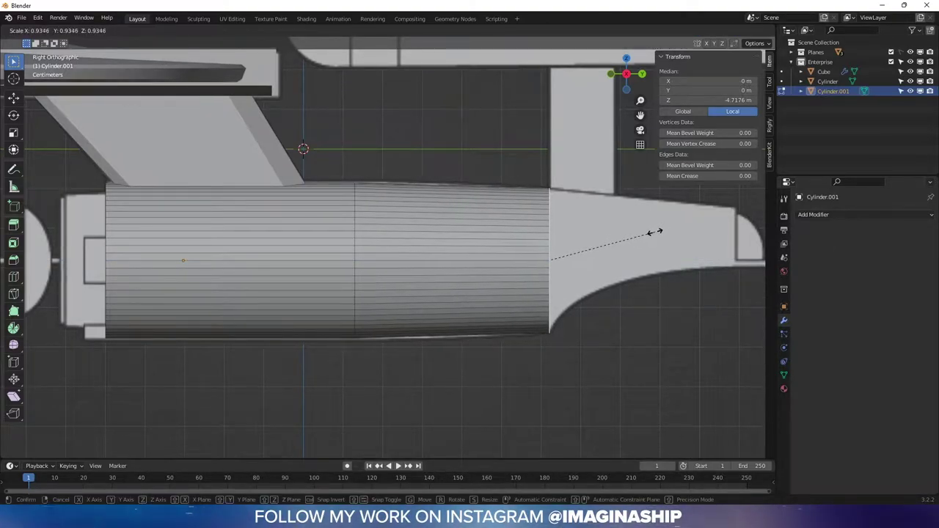
pyautogui.click(654, 233)
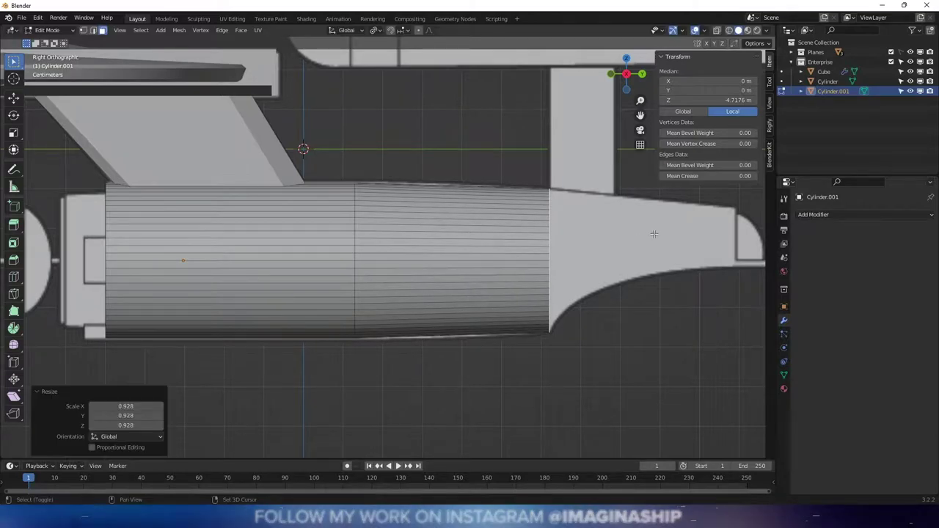
pyautogui.keyDown('shift'); pyautogui.moveTo(654, 235); pyautogui.dragTo(470, 241, button='middle'); pyautogui.keyUp('shift')
pyautogui.scroll(2, 524, 228)
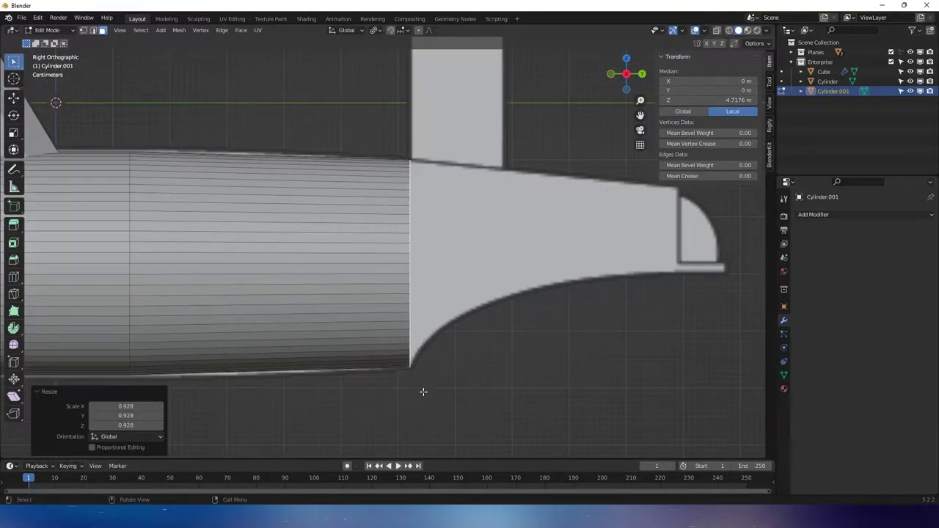
# - Add a centred loop cut around the hull's rear tapered section and scale it to about 1.016 to follow the reference outline
pyautogui.keyDown('shift'); pyautogui.moveTo(268, 157); pyautogui.dragTo(413, 159, button='middle'); pyautogui.keyUp('shift')
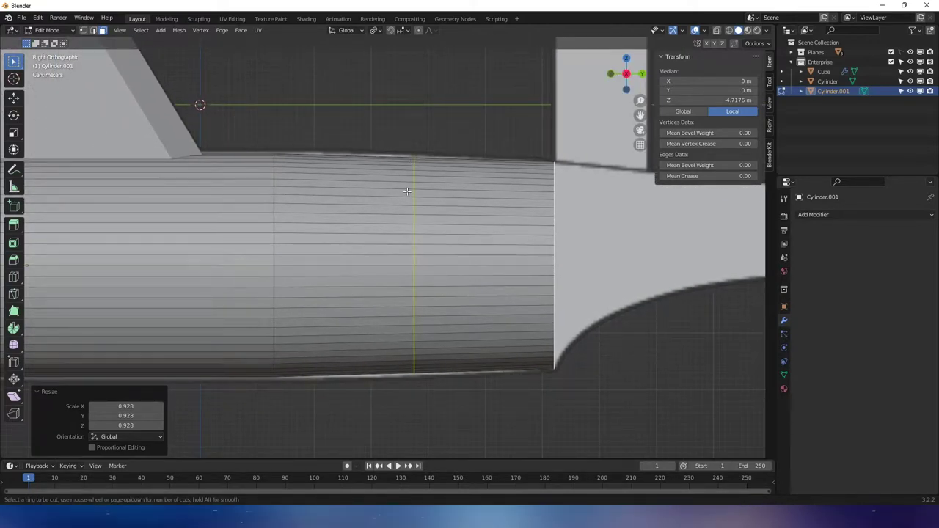
pyautogui.click(412, 192)
pyautogui.rightClick(410, 193)
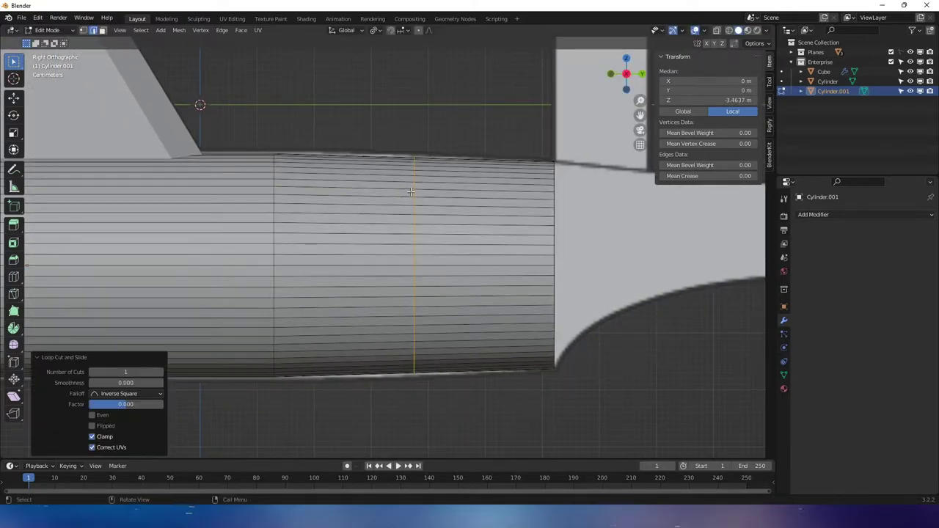
pyautogui.click(456, 155)
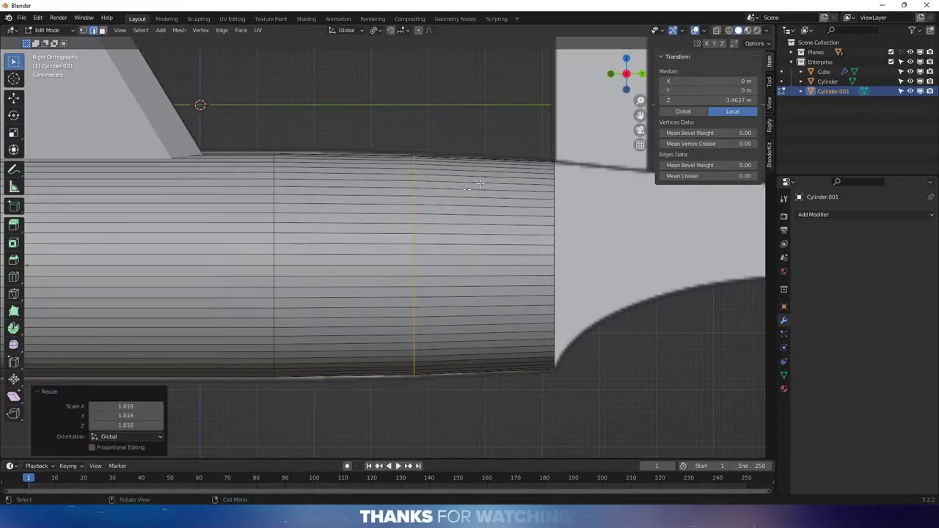
# - Select the hull's rear end face and extrude it about 0.471 m to the back edge of the reference's lower hull
pyautogui.keyDown('shift'); pyautogui.moveTo(294, 263); pyautogui.dragTo(466, 244, button='middle'); pyautogui.keyUp('shift')
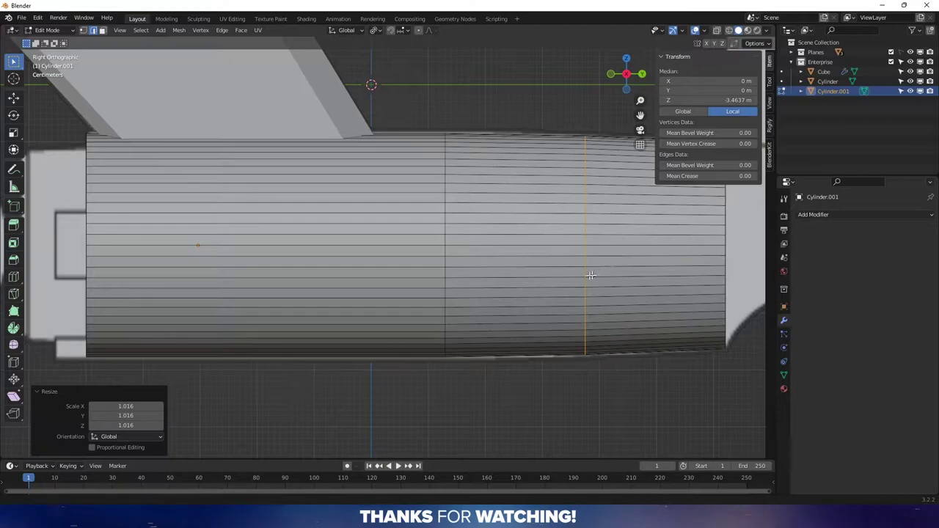
pyautogui.keyDown('ctrl'); pyautogui.scroll(-8, 591, 275); pyautogui.keyUp('ctrl')
pyautogui.keyDown('ctrl'); pyautogui.scroll(8, 623, 272); pyautogui.keyUp('ctrl')
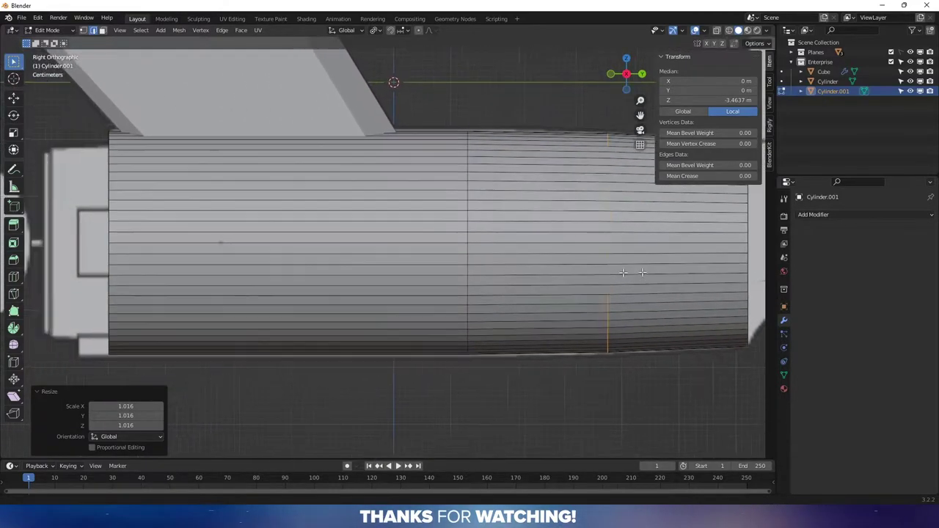
pyautogui.keyDown('ctrl'); pyautogui.scroll(-12, 623, 272); pyautogui.keyUp('ctrl')
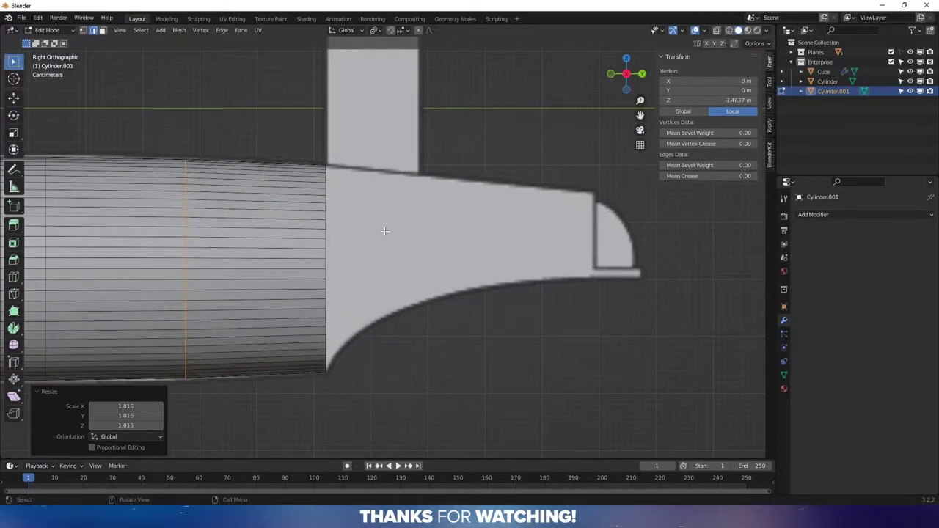
pyautogui.moveTo(346, 206); pyautogui.dragTo(281, 246, button='middle')
pyautogui.hotkey('alt', 'a')
pyautogui.click(281, 246)
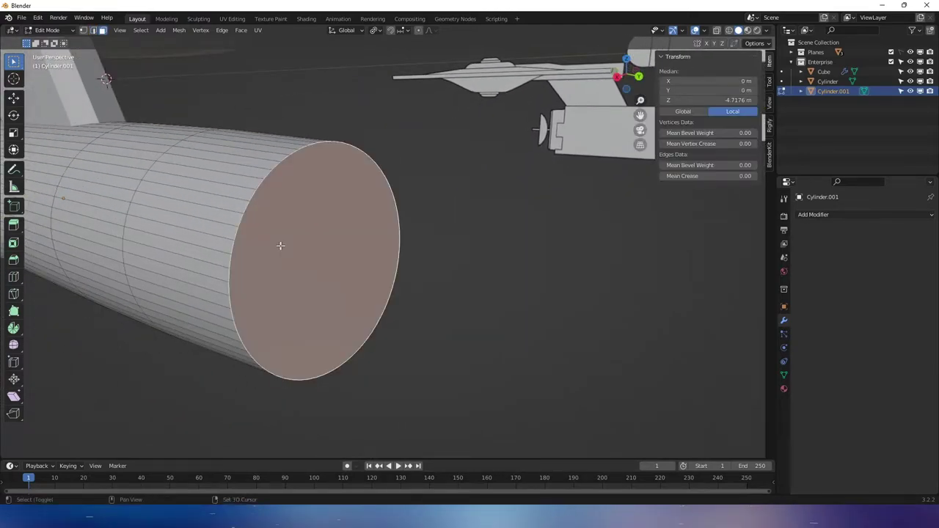
pyautogui.click(617, 77)
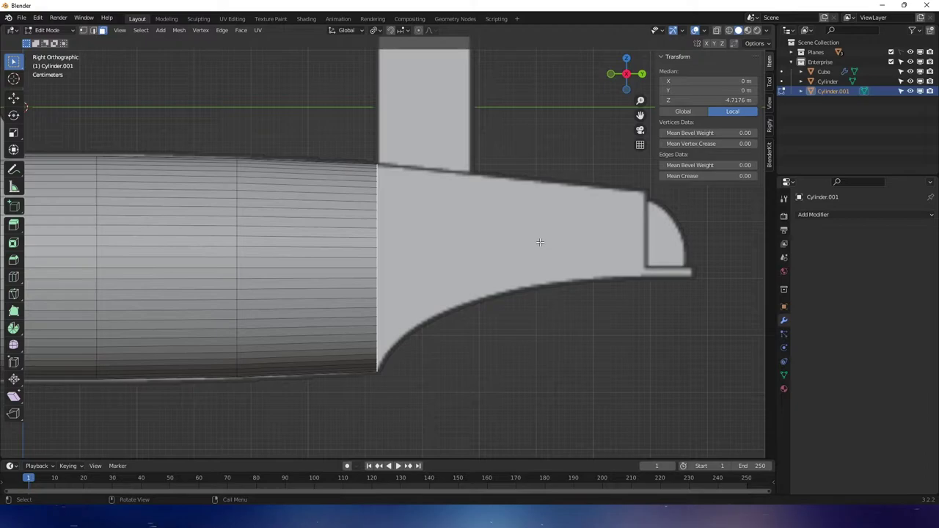
pyautogui.press('e')
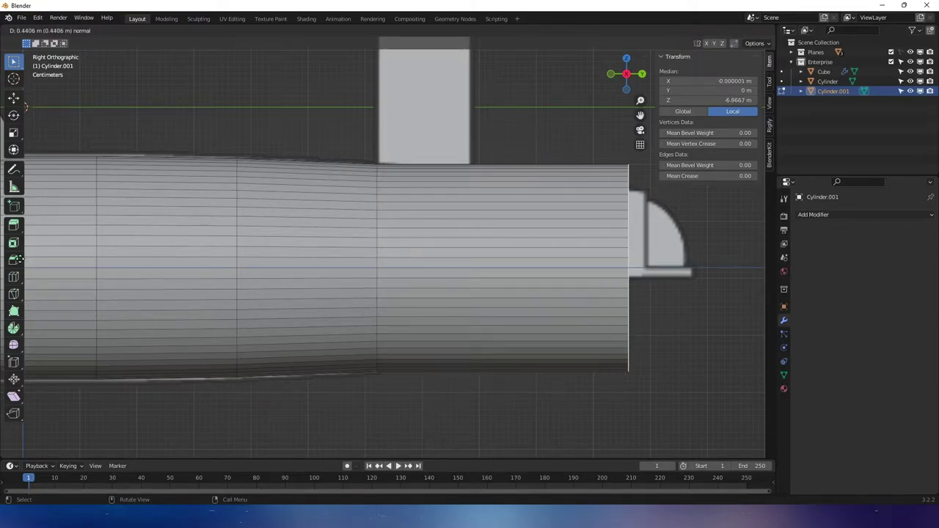
pyautogui.click(35, 257)
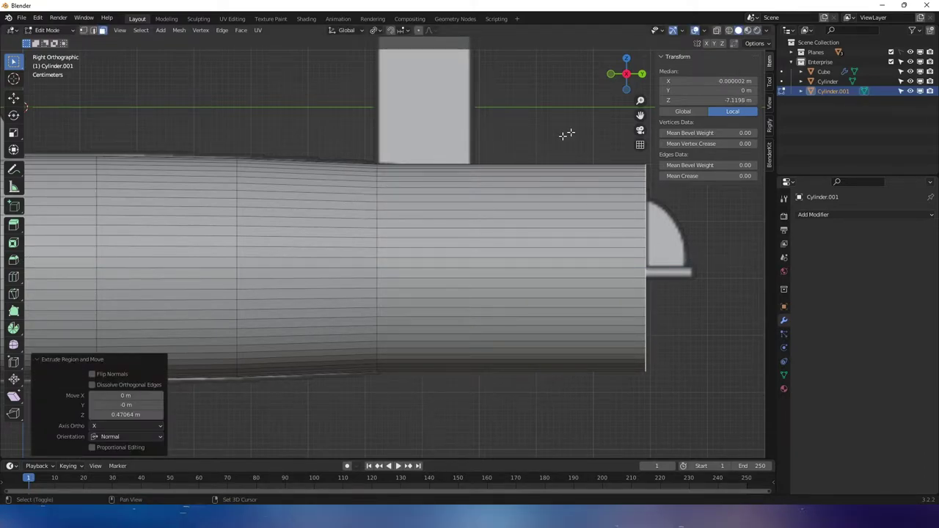
# - Scale the extruded rear face to about 0.753 so the hull's upper edge tapers along the reference
pyautogui.keyDown('shift'); pyautogui.moveTo(570, 227); pyautogui.dragTo(503, 225, button='middle'); pyautogui.keyUp('shift')
pyautogui.press('s')
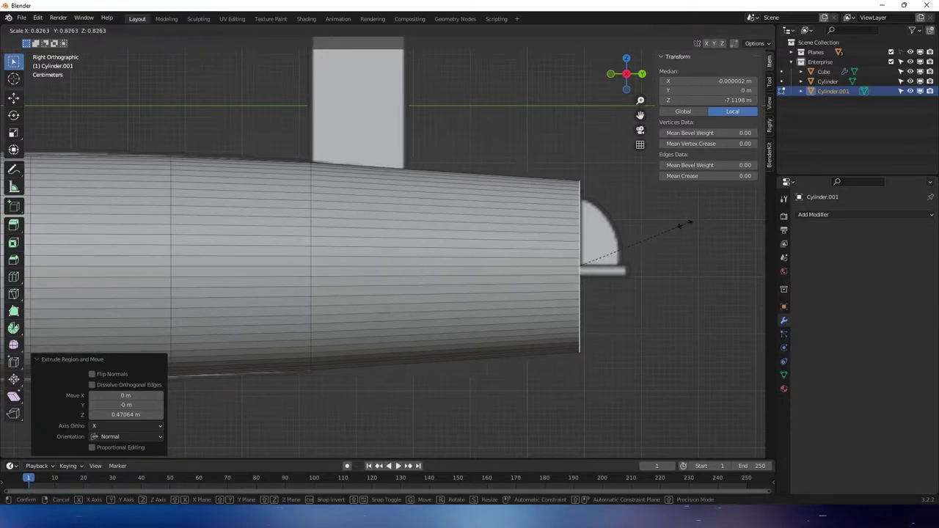
pyautogui.click(675, 228)
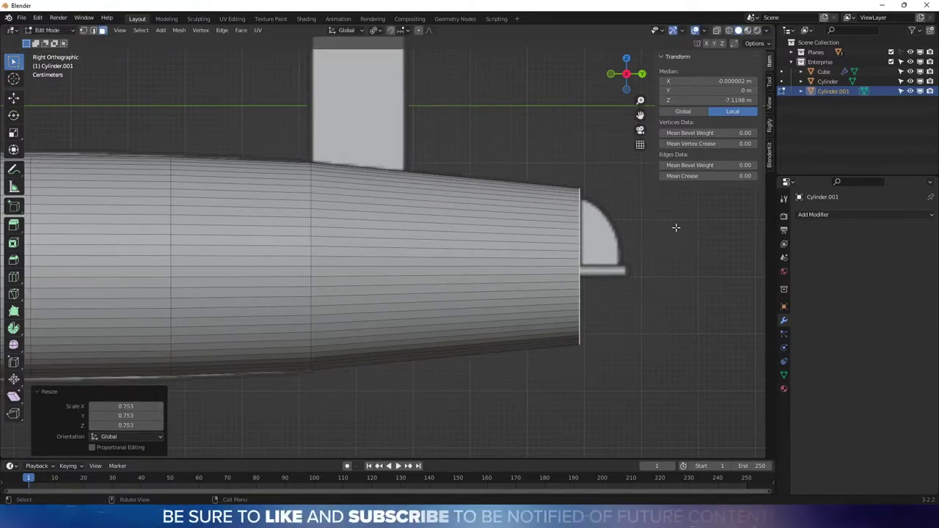
# - Turn on X-ray, scale the rear face by about 0.978 and move it about 0.0043 m up along Z
pyautogui.hotkey('alt', 'z')
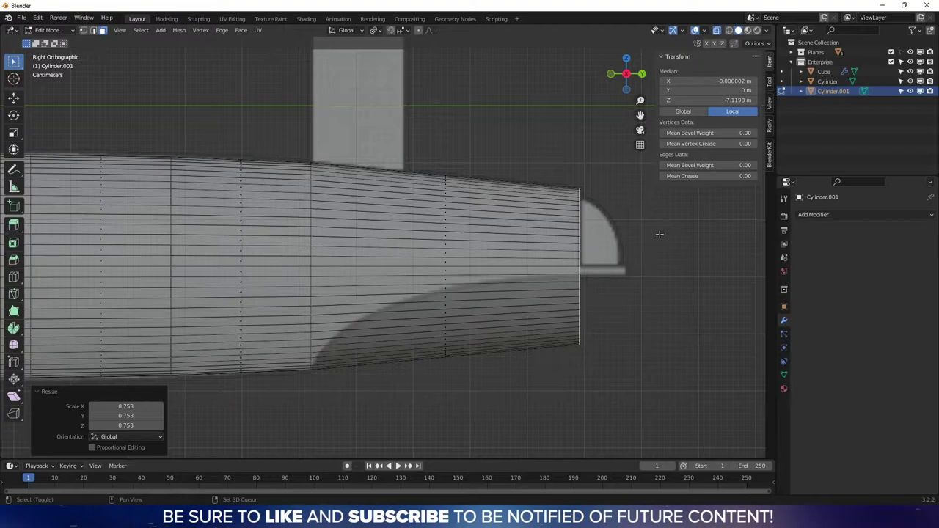
pyautogui.keyDown('shift'); pyautogui.moveTo(658, 234); pyautogui.dragTo(604, 250, button='middle'); pyautogui.keyUp('shift')
pyautogui.press('s')
pyautogui.click(629, 246)
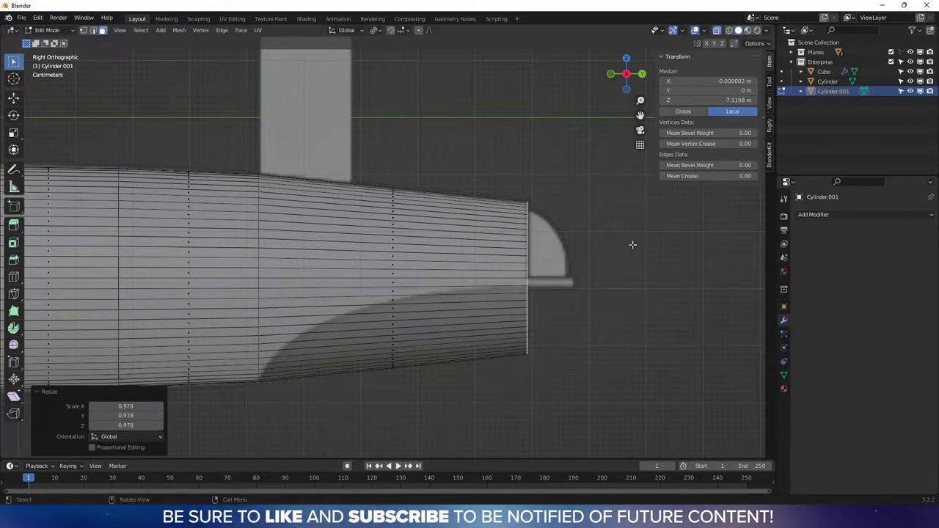
pyautogui.press('g')
pyautogui.press('z')
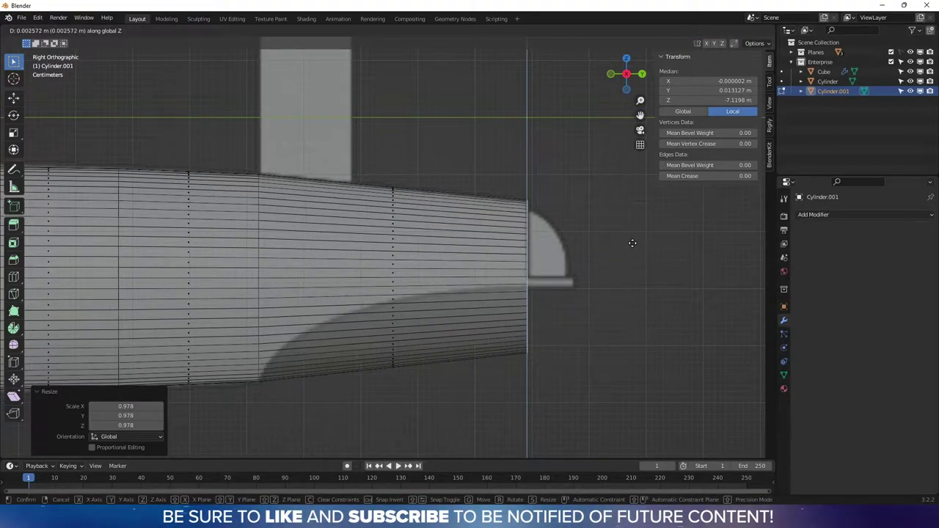
pyautogui.click(632, 242)
# - Return to Object Mode and check the hull against the reference's lower cutout with X-ray, leaving it switched off
pyautogui.scroll(4, 561, 249)
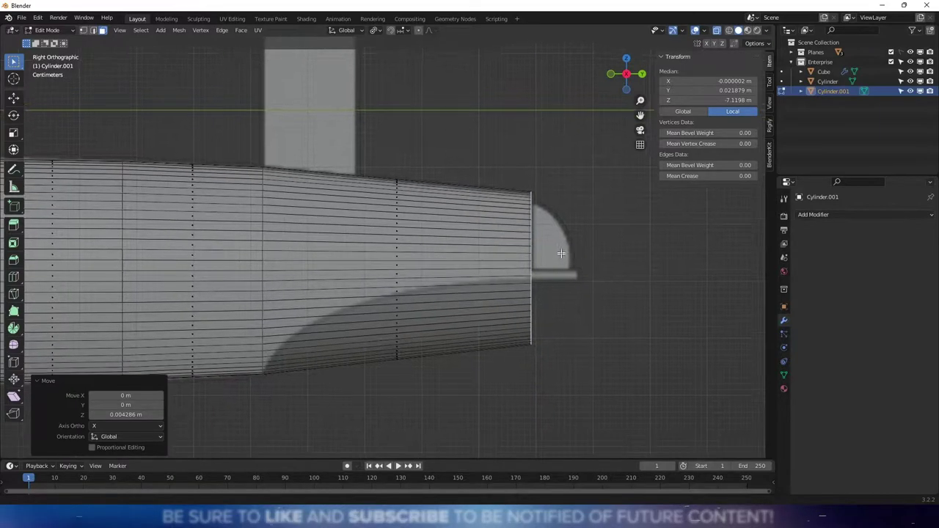
pyautogui.scroll(-3, 550, 253)
pyautogui.scroll(-3, 552, 262)
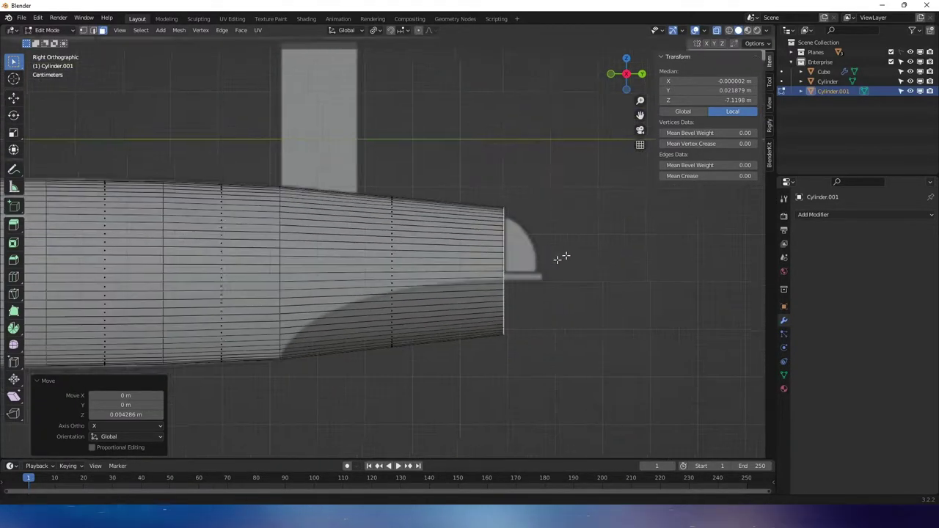
pyautogui.scroll(1, 612, 227)
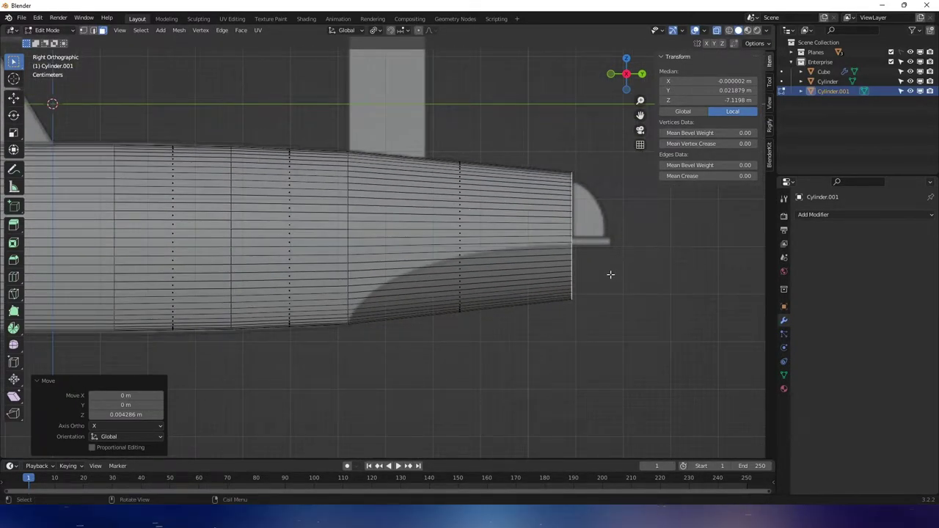
pyautogui.keyDown('shift'); pyautogui.moveTo(629, 291); pyautogui.dragTo(587, 289, button='middle'); pyautogui.keyUp('shift')
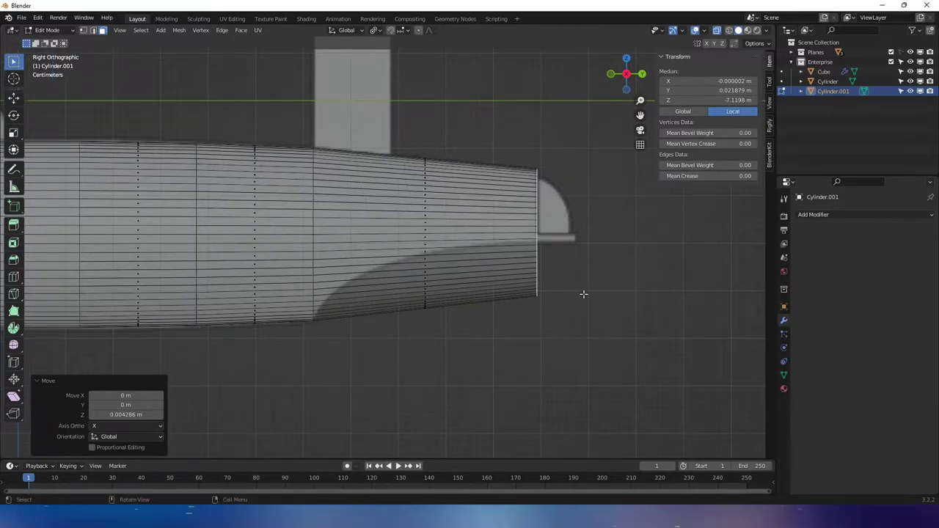
pyautogui.press('Tab')
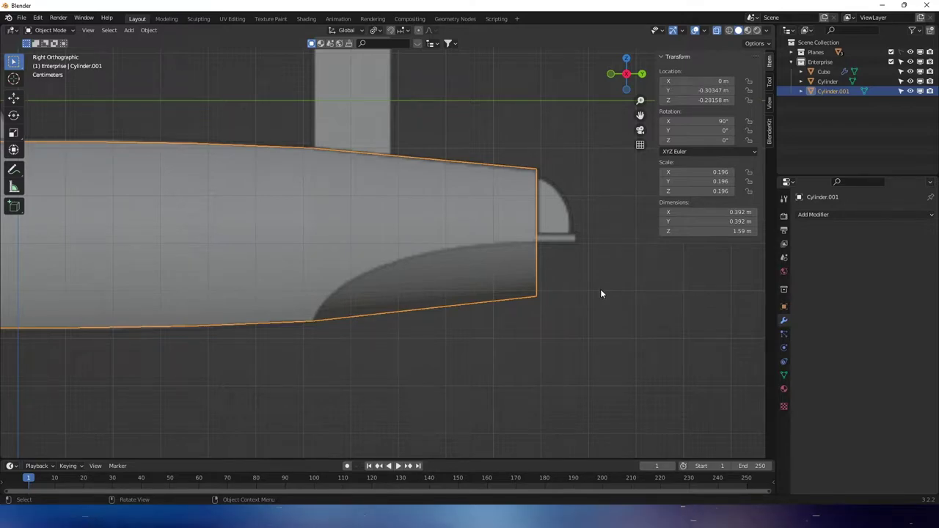
pyautogui.hotkey('alt', 'z')
pyautogui.scroll(-3, 600, 294)
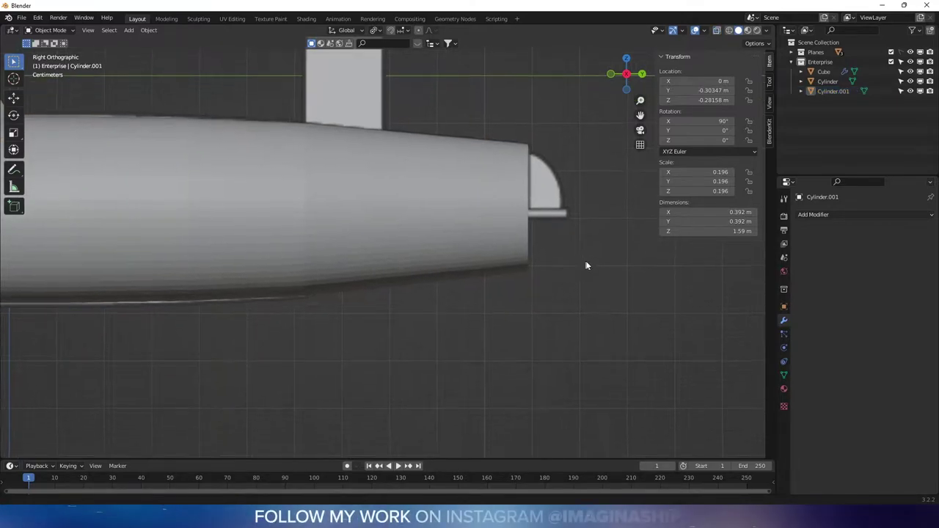
pyautogui.scroll(1, 425, 311)
pyautogui.keyDown('shift'); pyautogui.moveTo(453, 309); pyautogui.dragTo(454, 309, button='middle'); pyautogui.keyUp('shift')
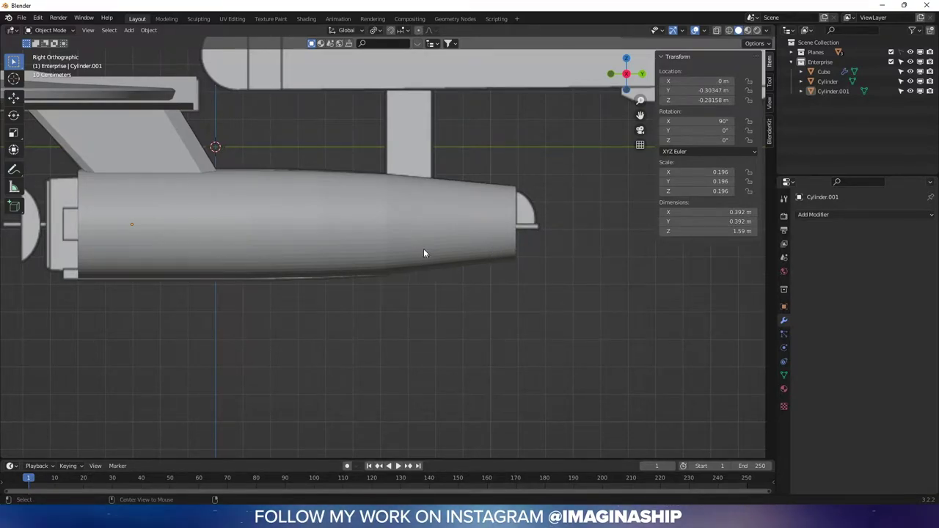
pyautogui.hotkey('alt', 'z')
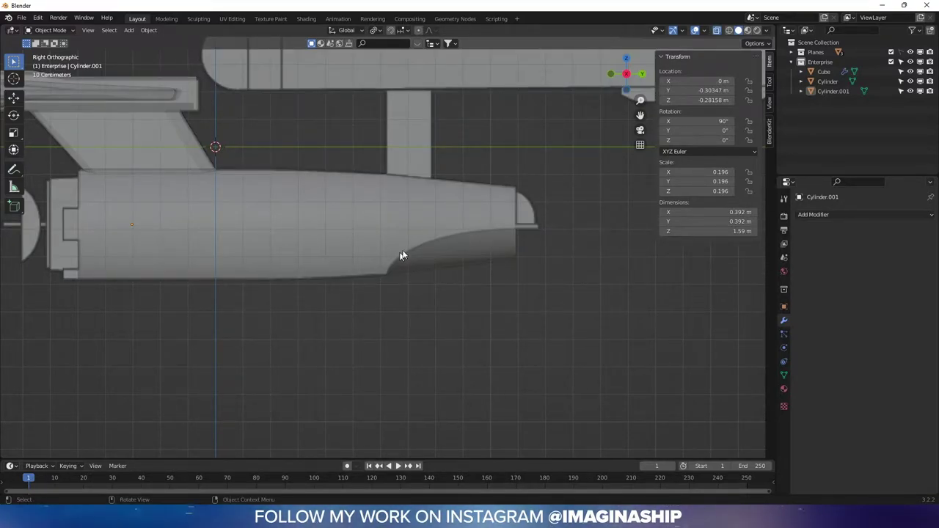
pyautogui.hotkey('alt', 'z')
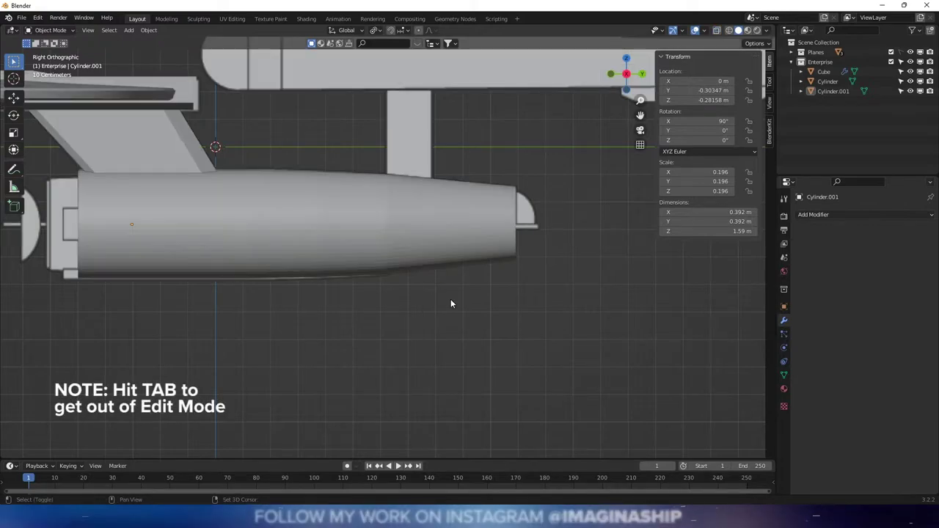
# - Add a new mesh cylinder with 32 vertices at the world origin
pyautogui.hotkey('shift', 'a')
pyautogui.press('Escape')
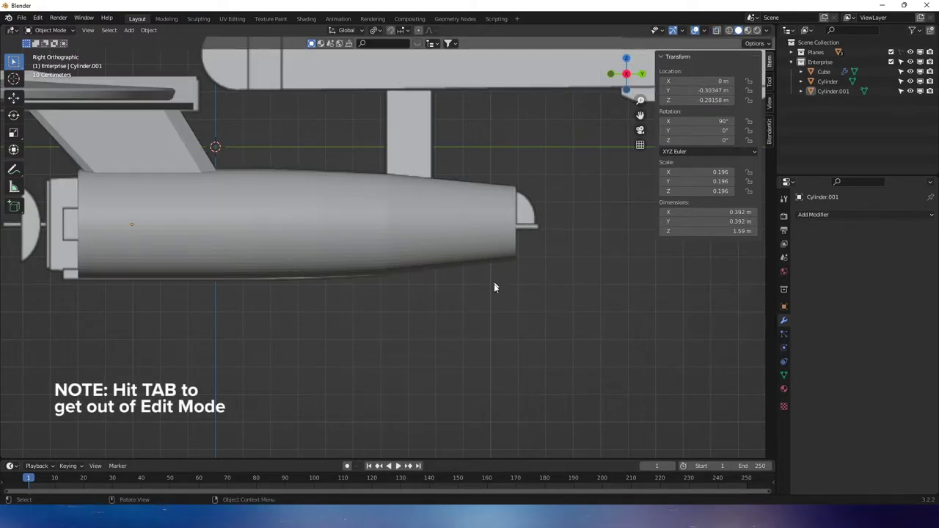
pyautogui.hotkey('shift', 'a')
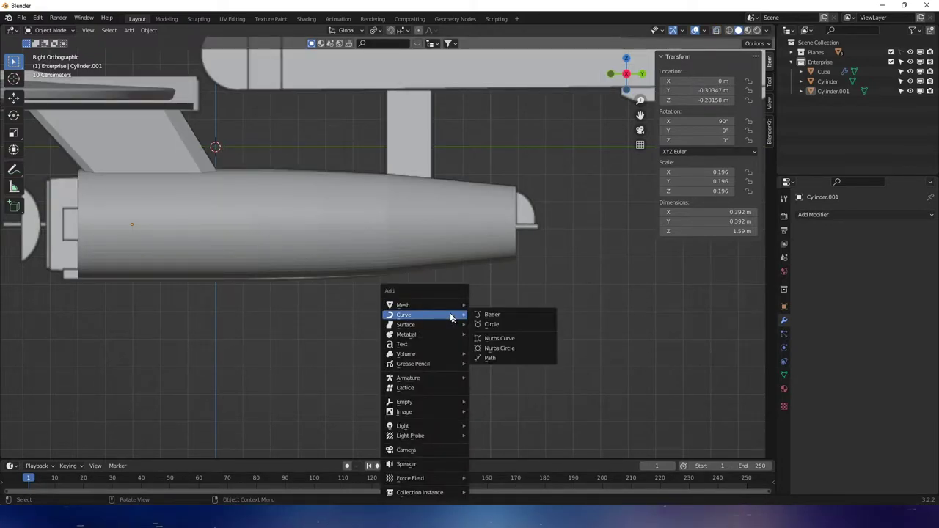
pyautogui.moveTo(440, 305)
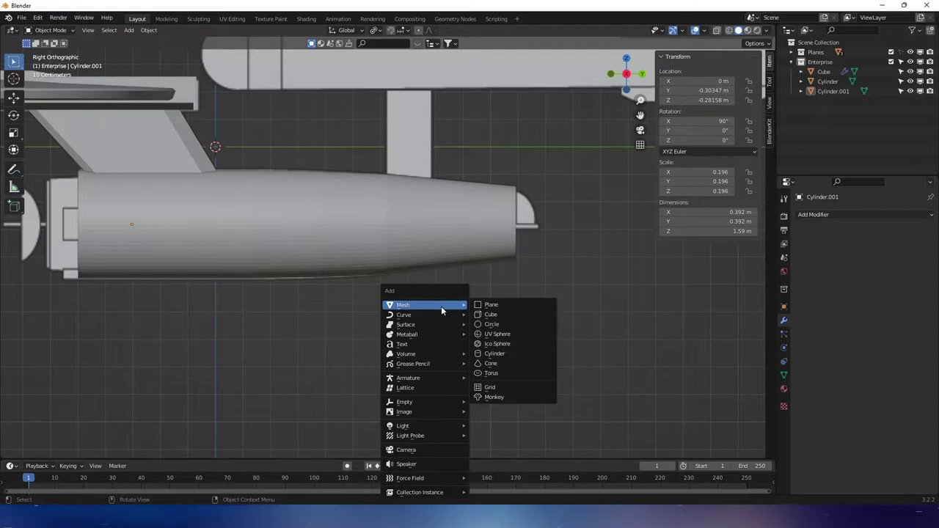
pyautogui.click(506, 354)
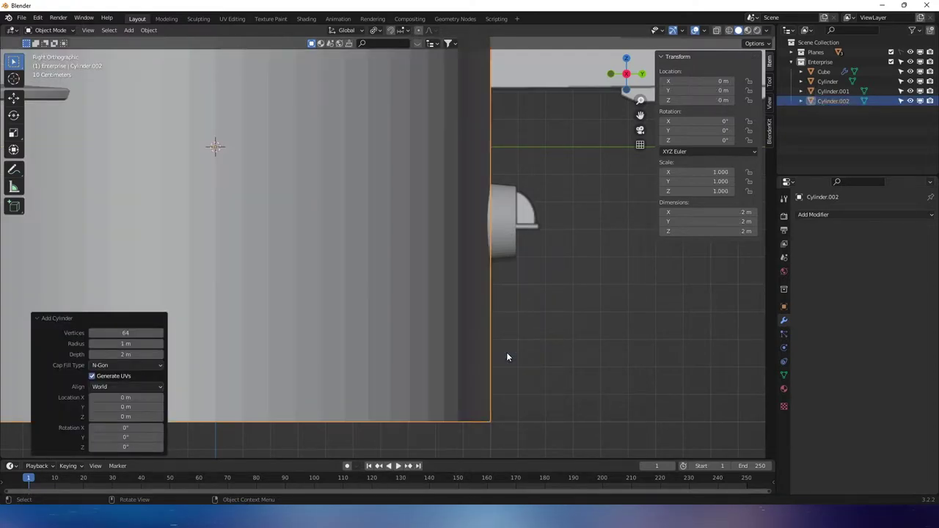
pyautogui.click(127, 332)
pyautogui.write('32')
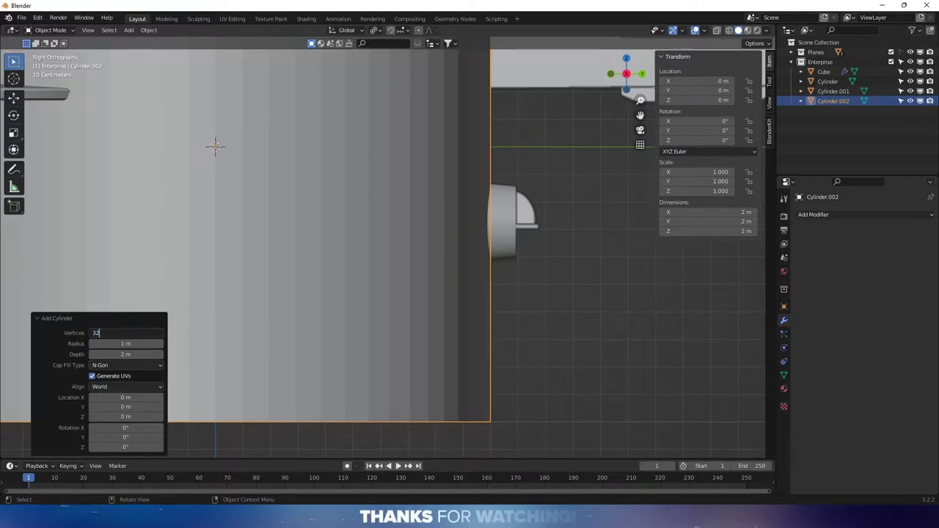
pyautogui.press('Return')
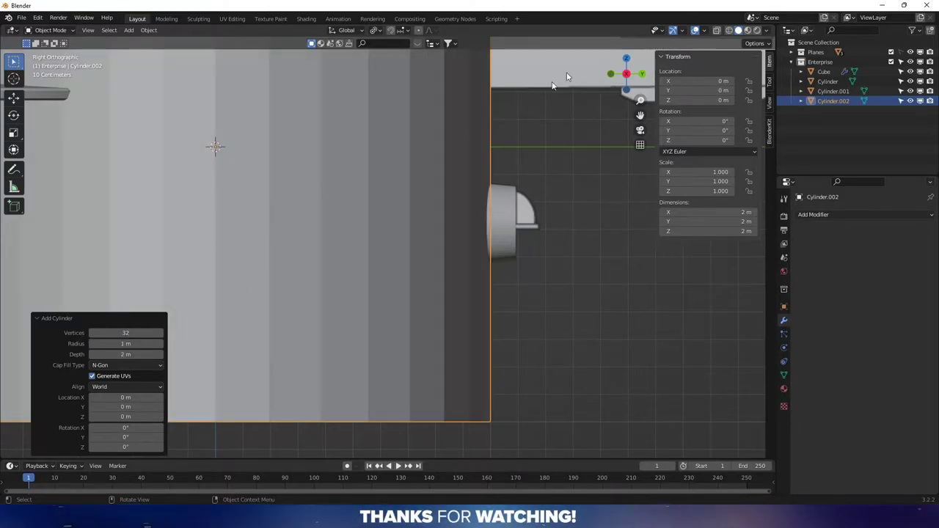
# - Rotate the new cylinder 90° about the Y axis in the back view and return to the right side view
pyautogui.click(640, 74)
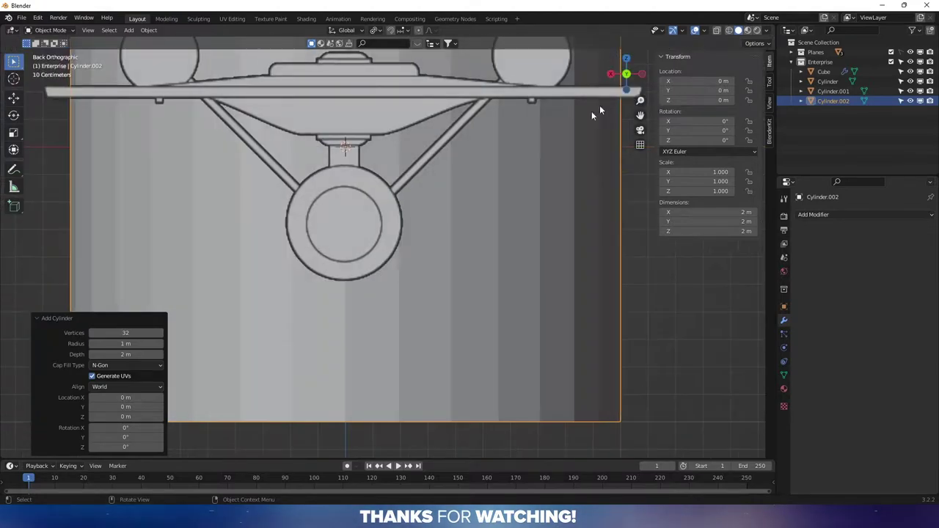
pyautogui.press('r')
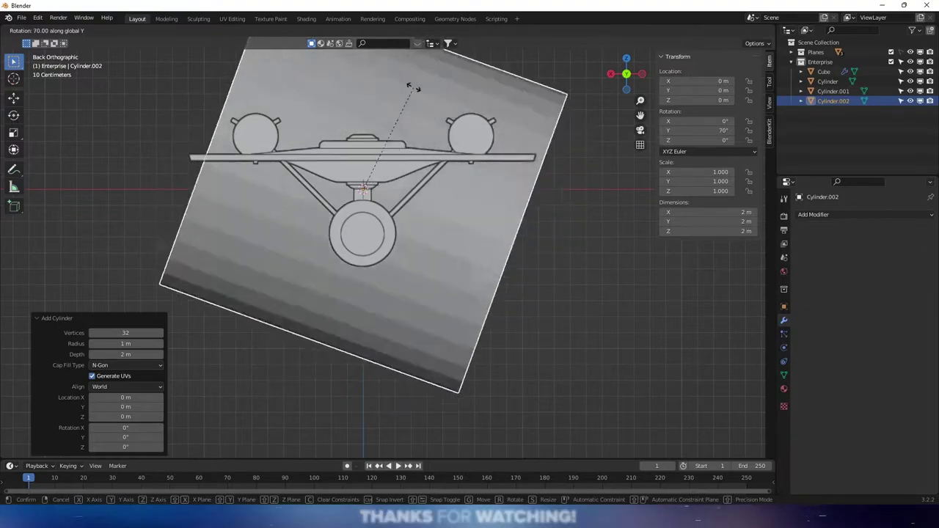
pyautogui.click(377, 80)
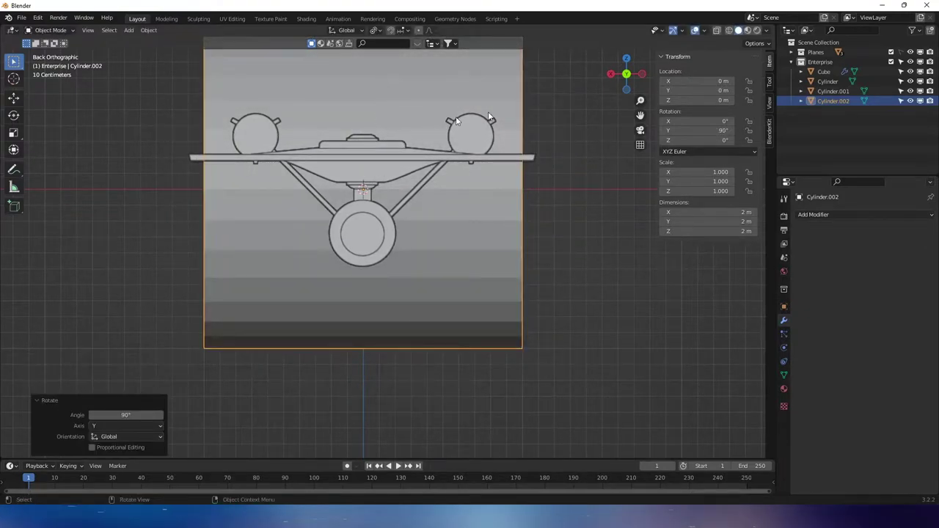
pyautogui.click(642, 75)
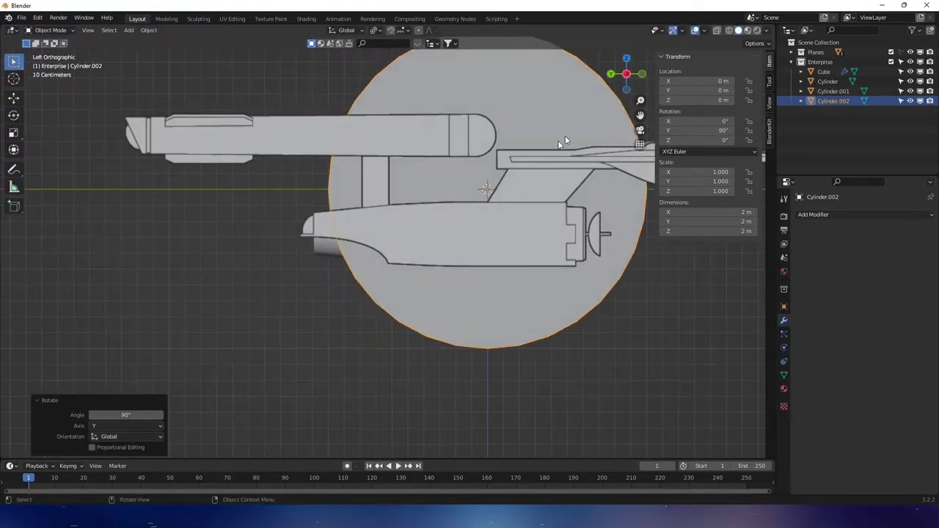
pyautogui.click(627, 74)
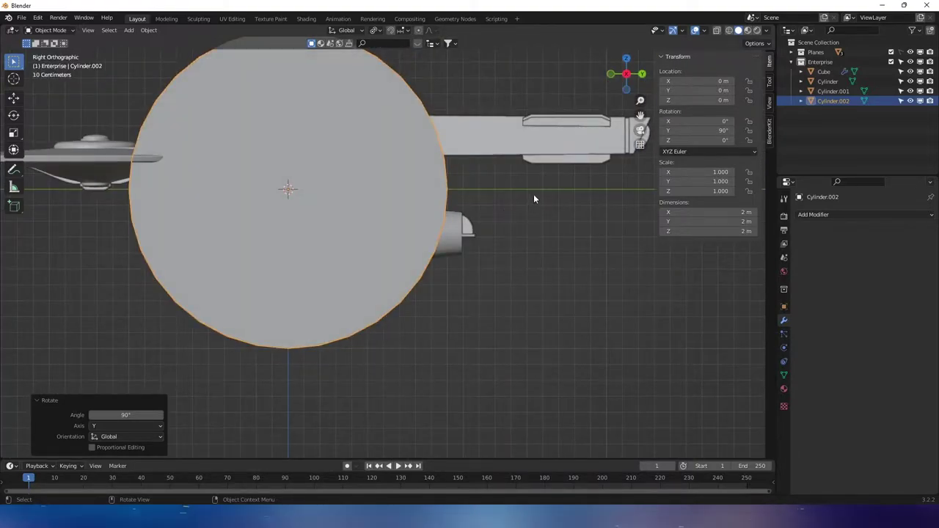
# - Scale the new cylinder to about 0.119 and move it below the hull's rear end, about Y 1.0997 m and Z -0.5775 m
pyautogui.press('s')
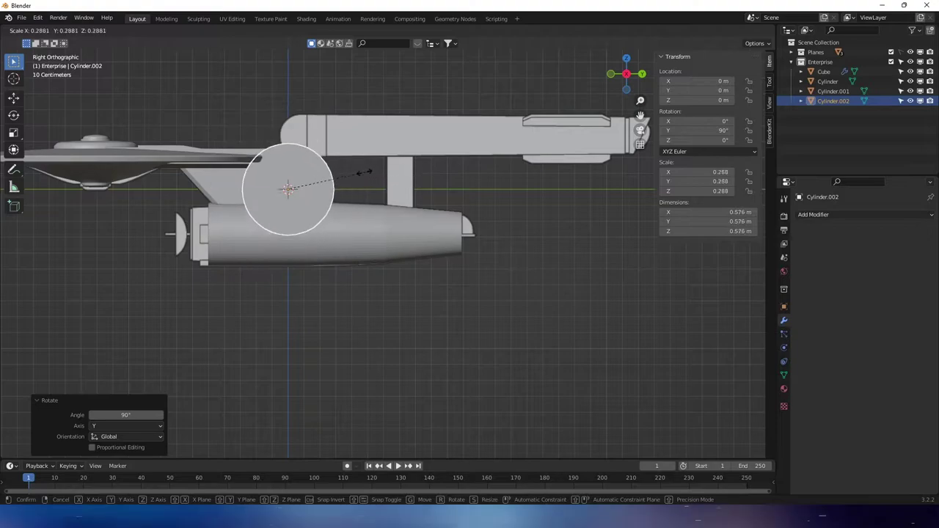
pyautogui.click(316, 173)
pyautogui.press('g')
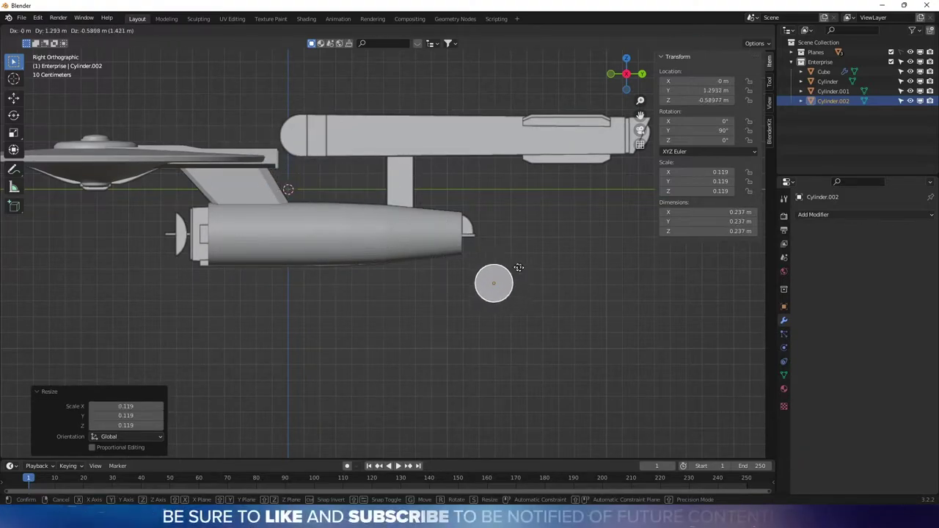
pyautogui.click(490, 268)
pyautogui.scroll(1, 492, 270)
pyautogui.scroll(6, 492, 271)
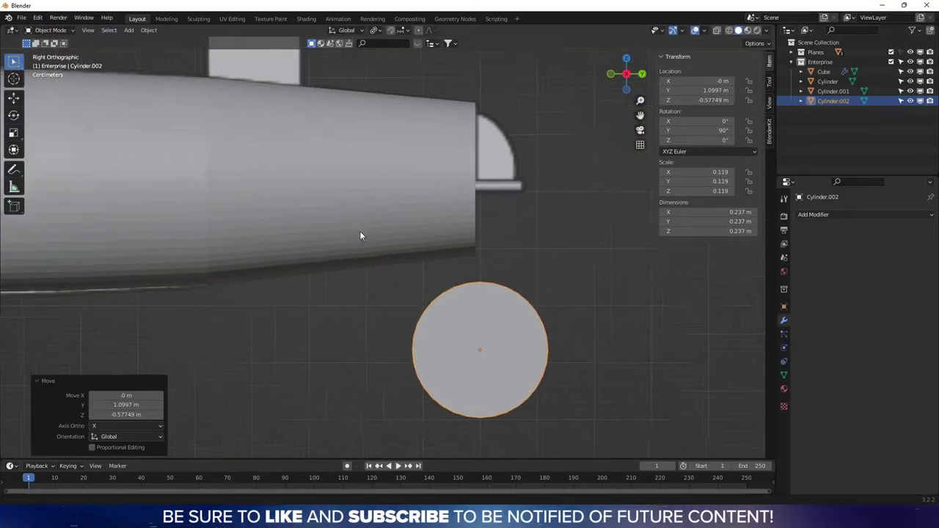
pyautogui.scroll(2, 378, 264)
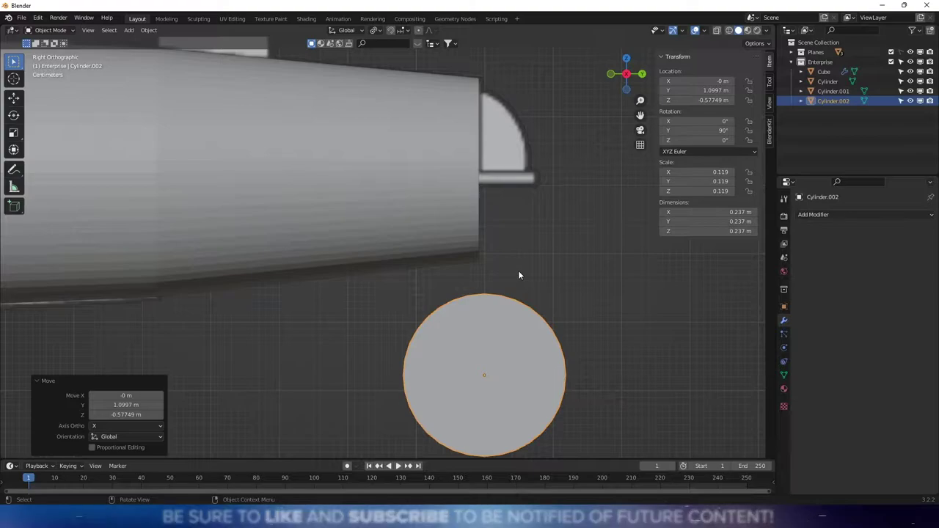
# - With X-ray on, enter Edit Mode on the new cylinder in vertex selection and enable snapping to vertices
pyautogui.hotkey('alt', 'z')
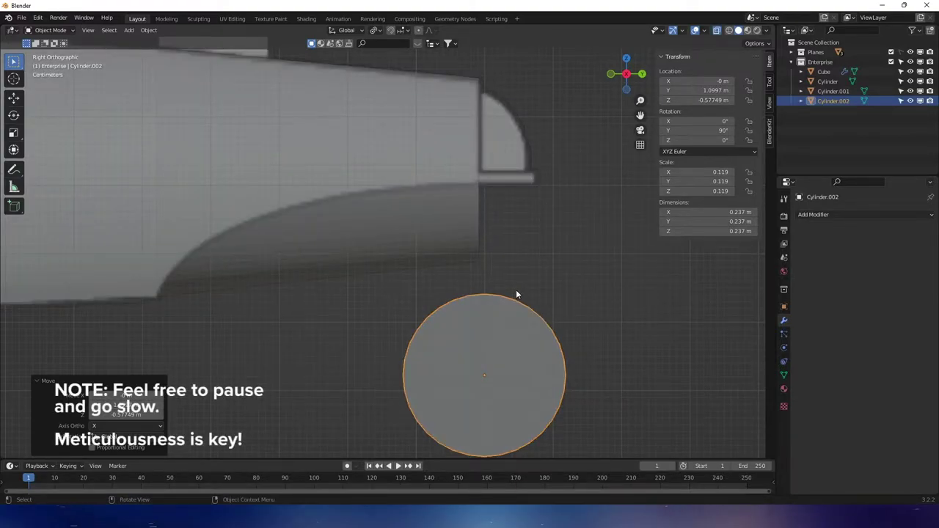
pyautogui.press('Tab')
pyautogui.press('1')
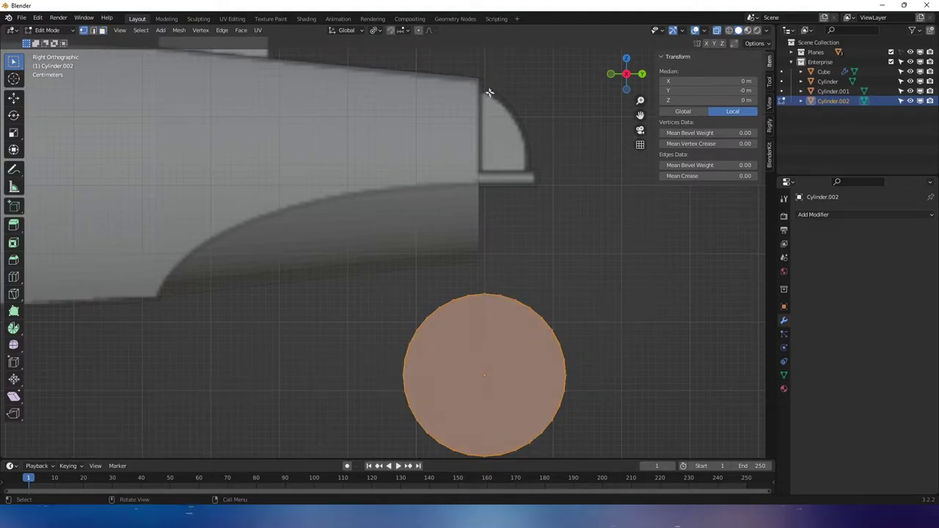
pyautogui.click(391, 31)
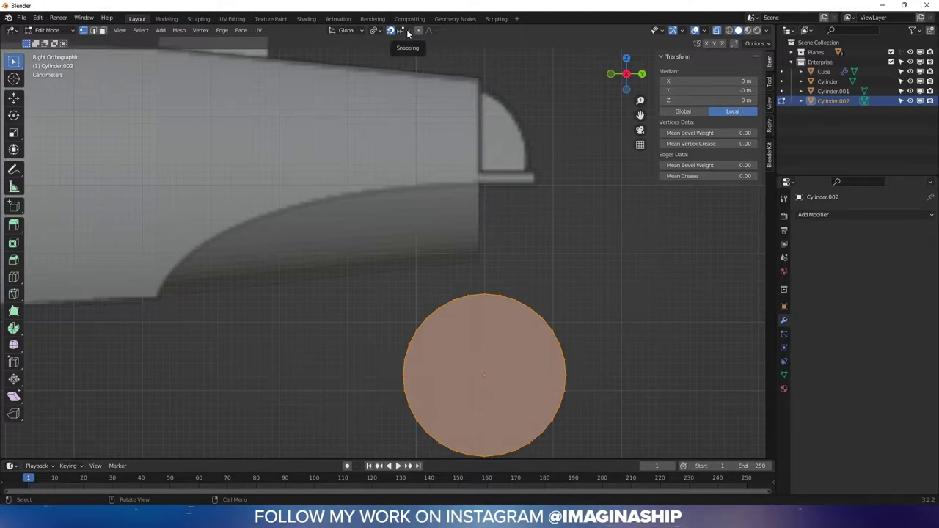
pyautogui.click(408, 32)
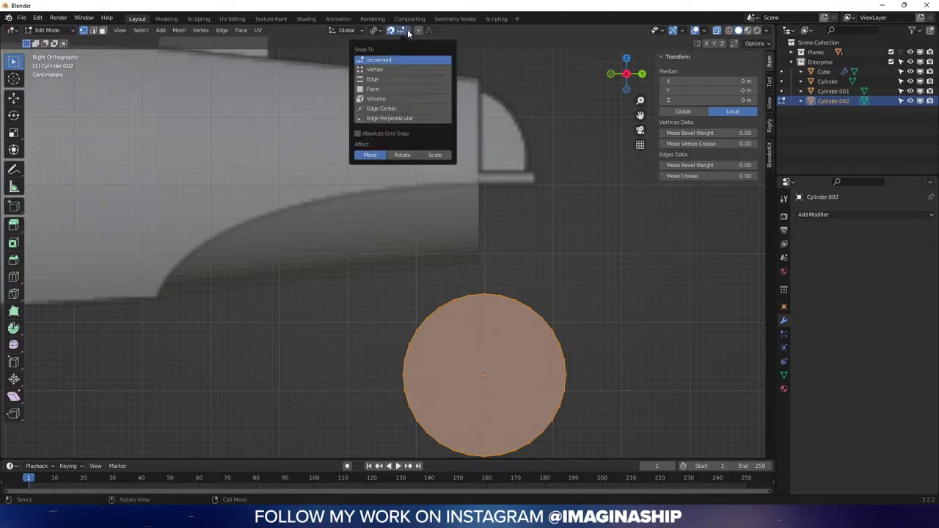
pyautogui.click(375, 69)
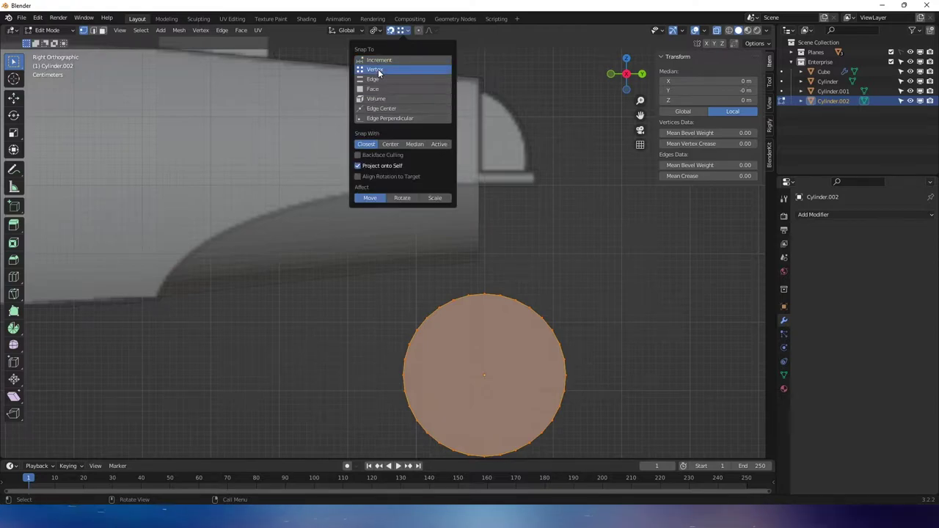
pyautogui.click(523, 256)
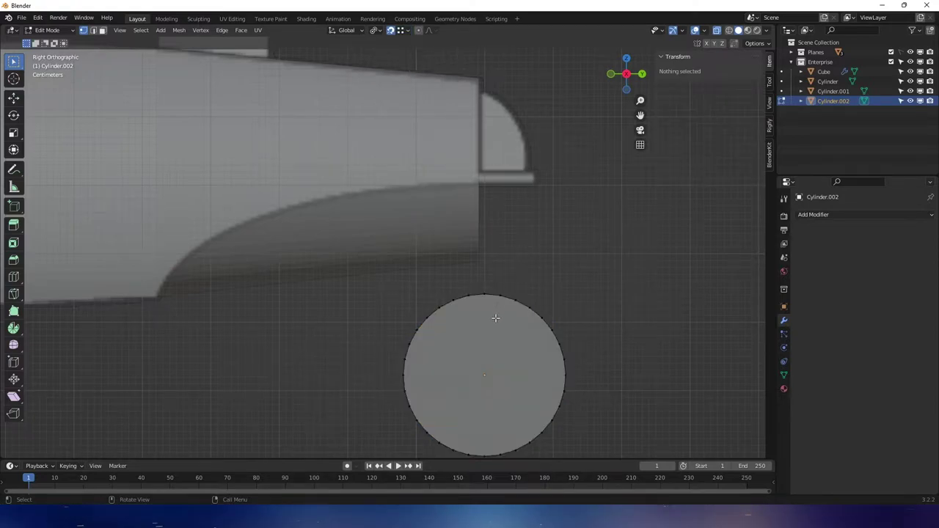
# - Select the whole cylinder mesh and move it about -0.0083 m in Y and 0.1662 m in Z, centring it on the hull's lower rear corner
pyautogui.press('a')
pyautogui.keyDown('shift'); pyautogui.moveTo(492, 314); pyautogui.dragTo(506, 267, button='middle'); pyautogui.keyUp('shift')
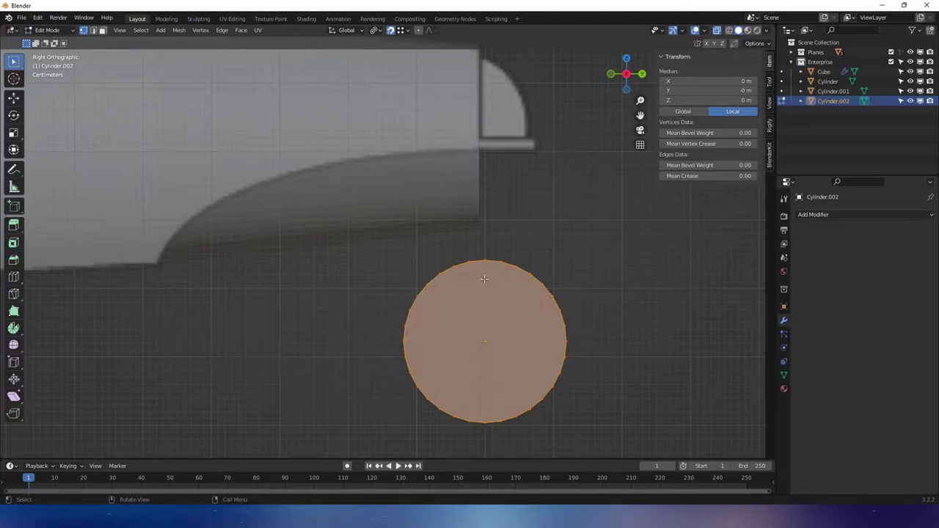
pyautogui.scroll(2, 479, 246)
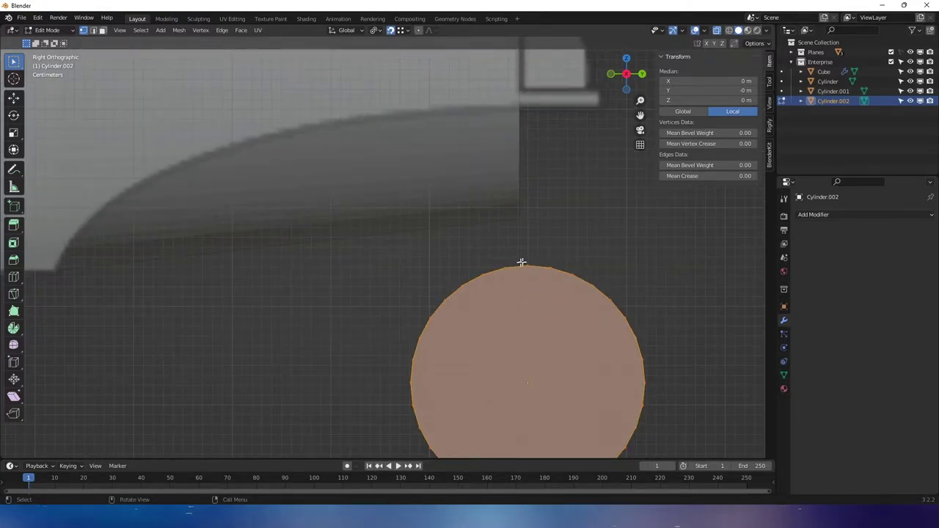
pyautogui.press('g')
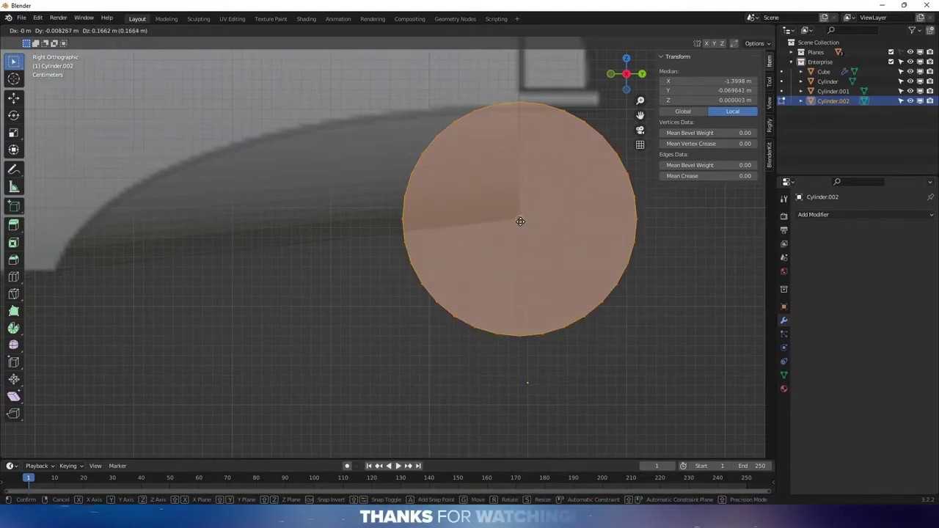
pyautogui.click(520, 223)
# - Compare the cylinder's upper edge with the reference's cutout curve along the hull's lower rear
pyautogui.keyDown('shift'); pyautogui.moveTo(519, 147); pyautogui.dragTo(523, 174, button='middle'); pyautogui.keyUp('shift')
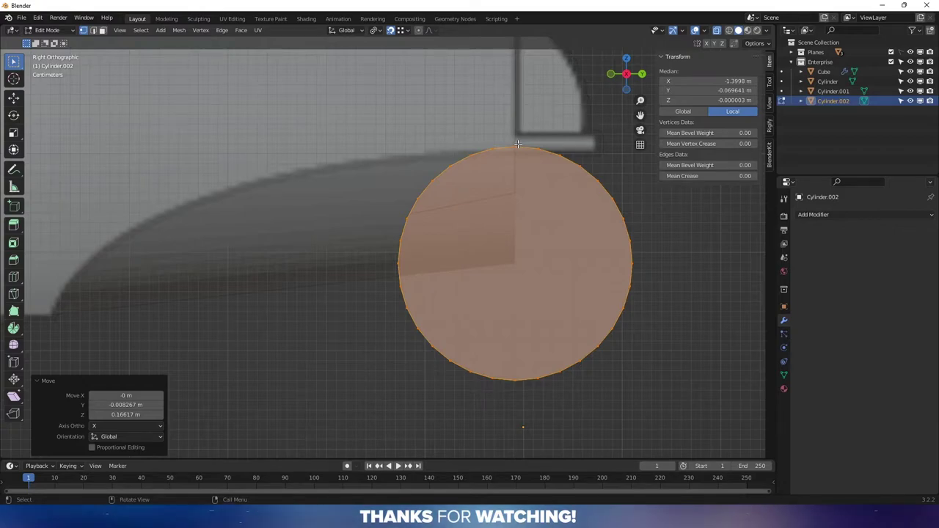
pyautogui.press('z')
pyautogui.rightClick(520, 200)
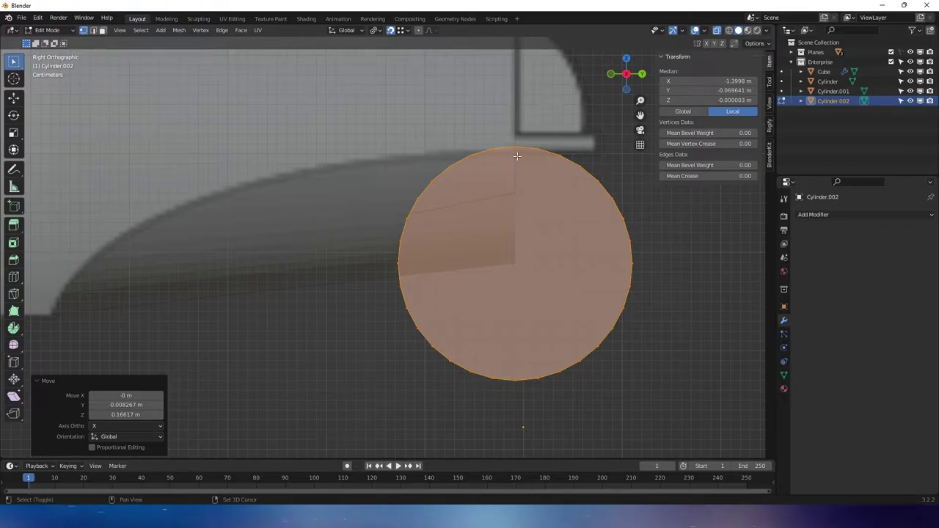
pyautogui.keyDown('shift'); pyautogui.moveTo(516, 156); pyautogui.dragTo(513, 178, button='middle'); pyautogui.keyUp('shift')
pyautogui.scroll(1, 514, 162)
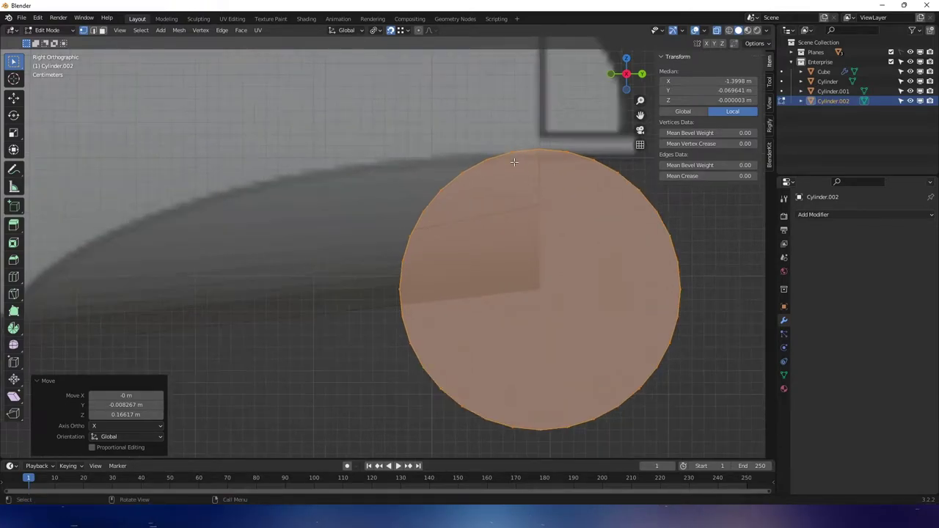
pyautogui.scroll(-3, 512, 181)
pyautogui.keyDown('shift'); pyautogui.moveTo(512, 183); pyautogui.dragTo(526, 168, button='middle'); pyautogui.keyUp('shift')
pyautogui.scroll(2, 519, 167)
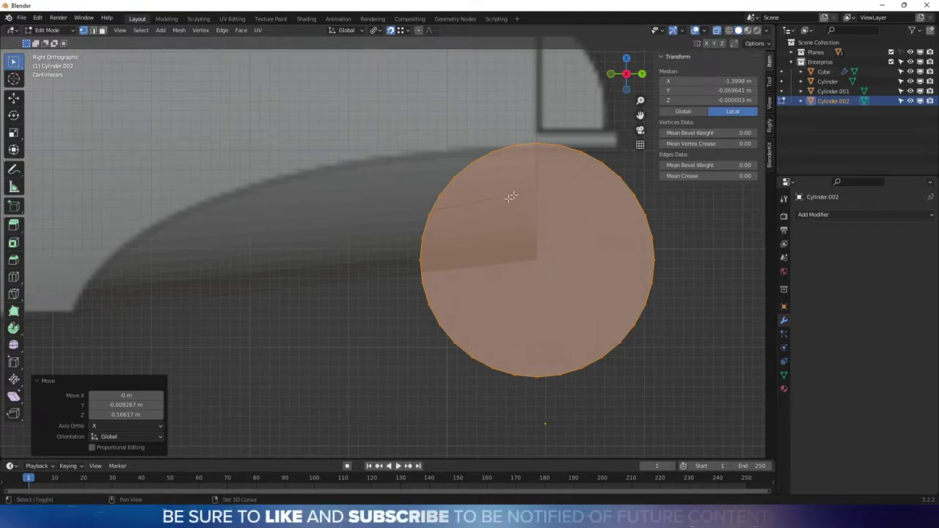
pyautogui.keyDown('shift'); pyautogui.moveTo(511, 197); pyautogui.dragTo(580, 147, button='middle'); pyautogui.keyUp('shift')
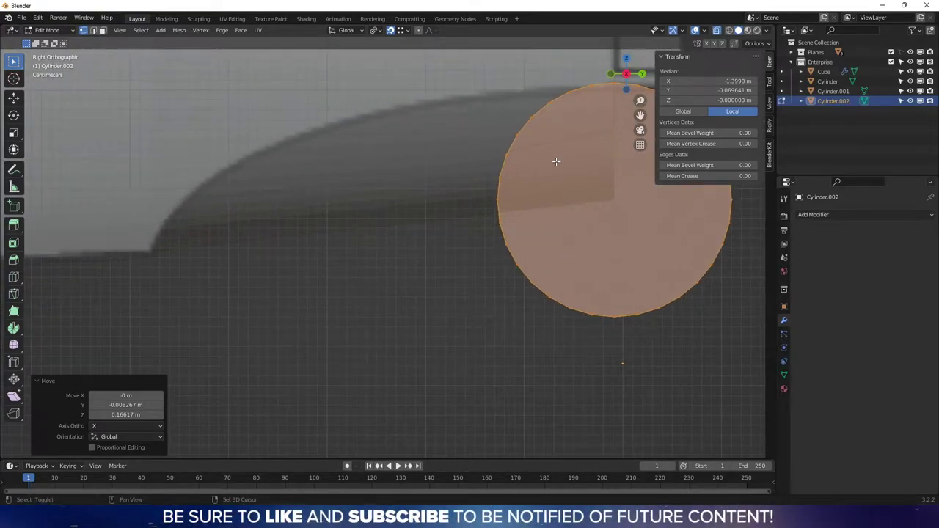
pyautogui.keyDown('shift'); pyautogui.moveTo(551, 169); pyautogui.dragTo(516, 199, button='middle'); pyautogui.keyUp('shift')
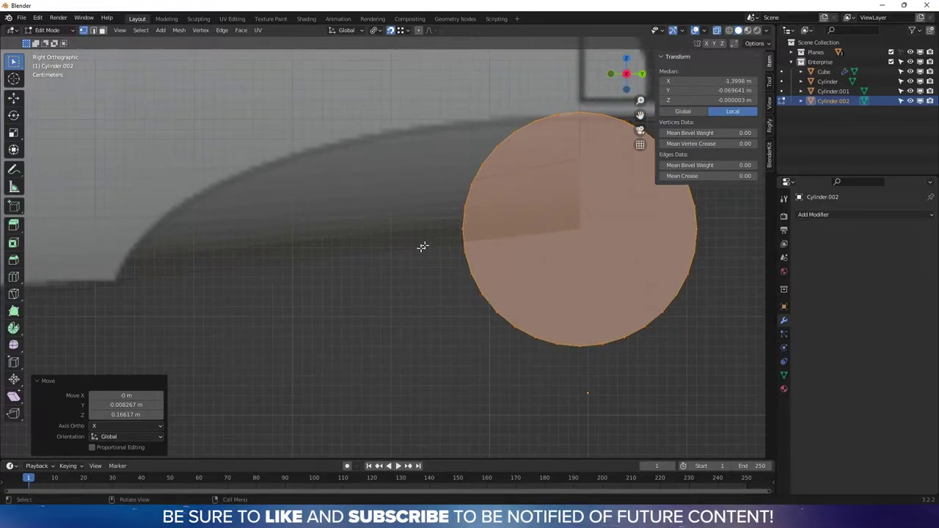
# - Stretch the cylinder mesh along Y by a factor of about 4.013 to reach the cutout's front end
pyautogui.press('s')
pyautogui.press('y')
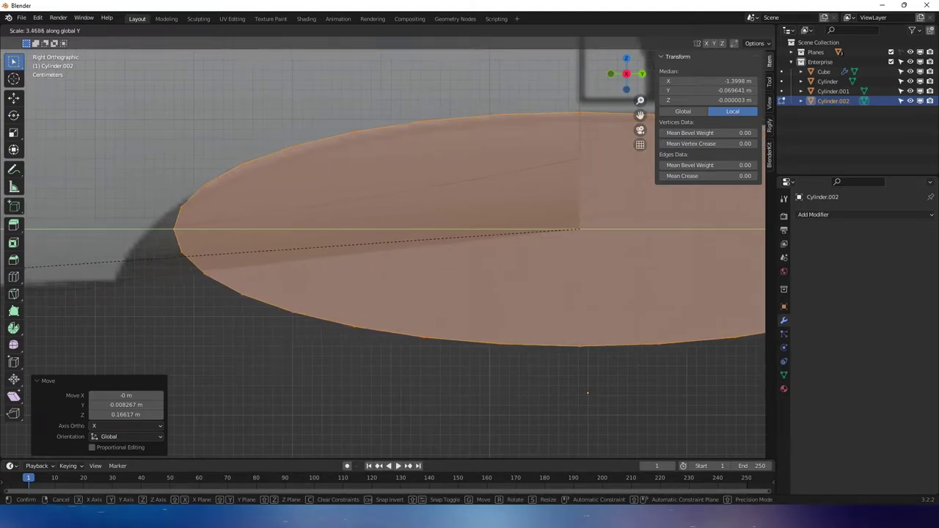
pyautogui.click(696, 275)
# - Scale the stretched cylinder along Z by about 1.116 and move it about 0.035 m down along Z
pyautogui.scroll(-1, 614, 269)
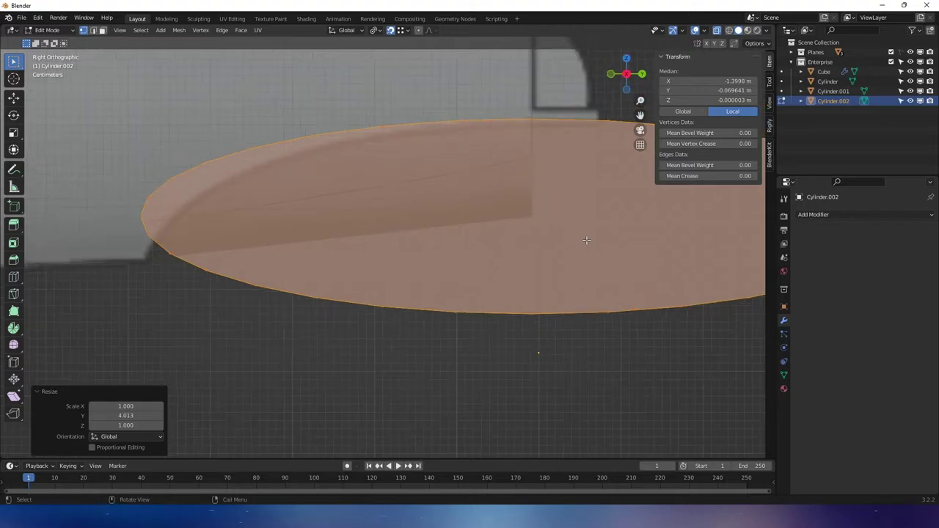
pyautogui.press('s')
pyautogui.press('z')
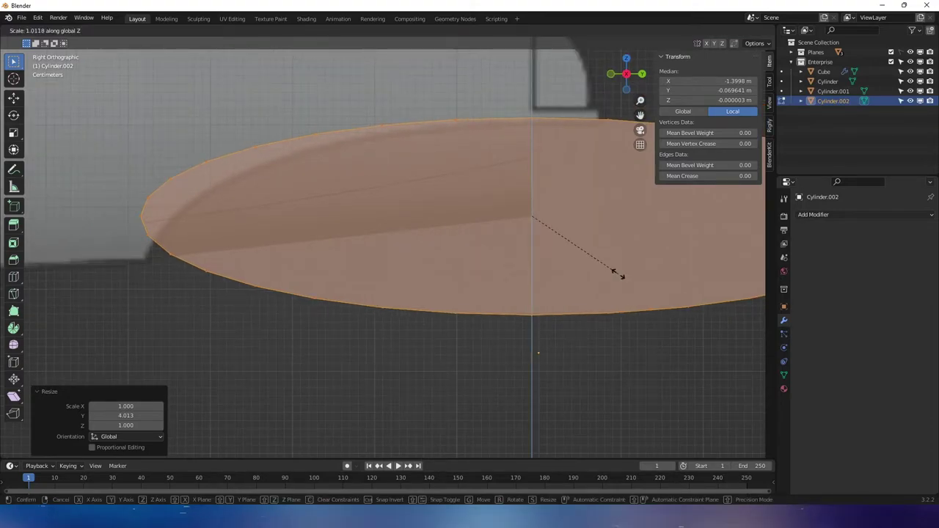
pyautogui.click(627, 274)
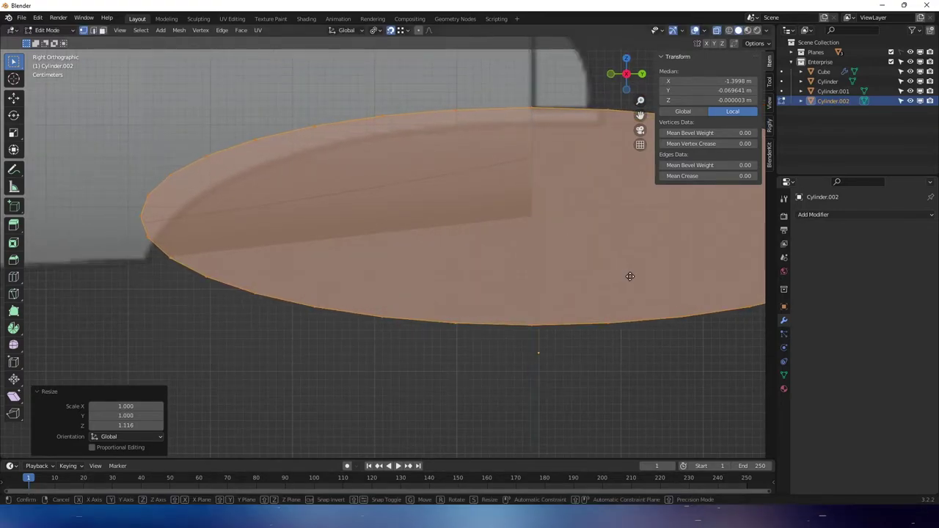
pyautogui.press('g')
pyautogui.press('z')
pyautogui.click(620, 275)
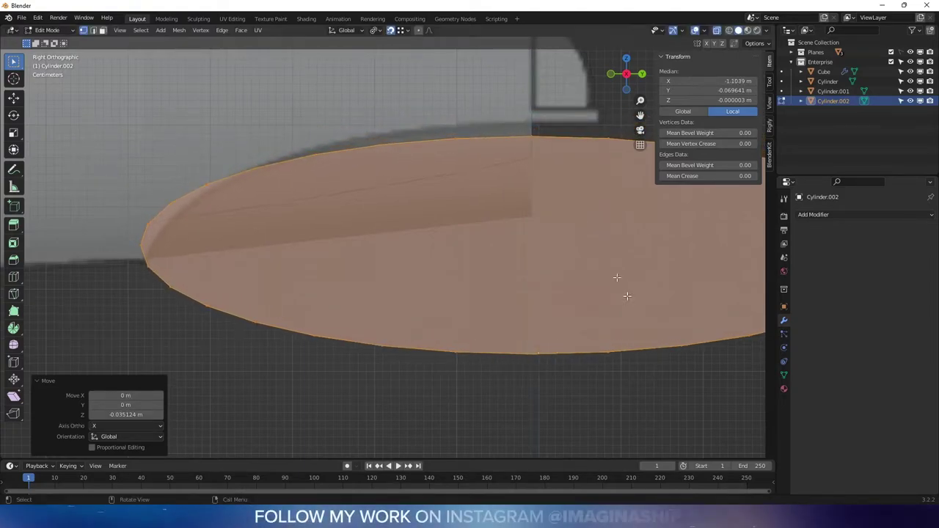
# - Select the cylinder's topmost vertices at the hull's rear edge, check them in perspective, and return to the right side view
pyautogui.scroll(3, 468, 296)
pyautogui.keyDown('shift'); pyautogui.moveTo(468, 296); pyautogui.dragTo(500, 345, button='middle'); pyautogui.keyUp('shift')
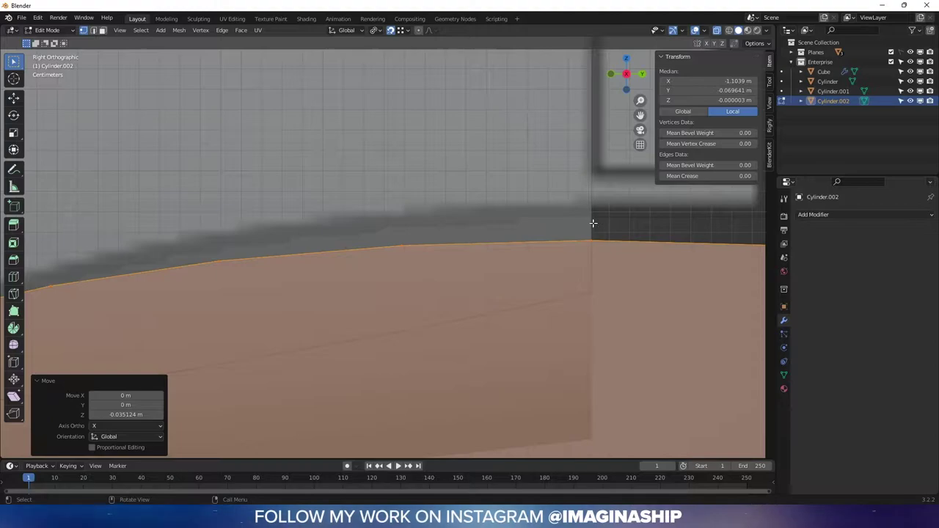
pyautogui.scroll(3, 593, 223)
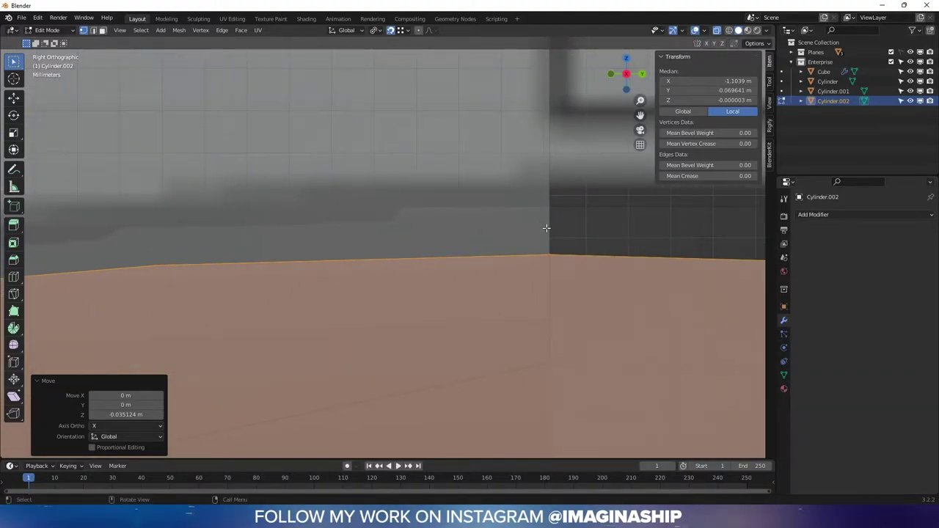
pyautogui.scroll(-7, 544, 228)
pyautogui.keyDown('shift'); pyautogui.moveTo(566, 191); pyautogui.dragTo(627, 138, button='middle'); pyautogui.keyUp('shift')
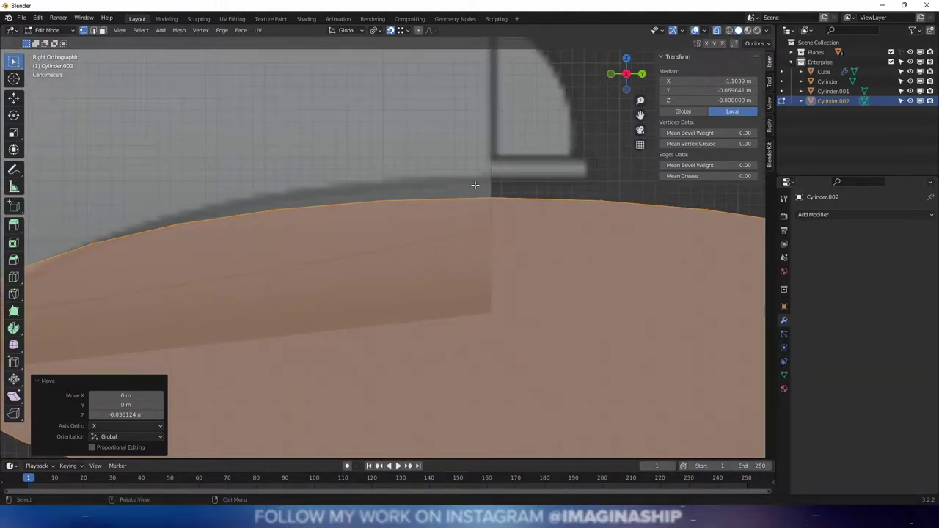
pyautogui.click(501, 191)
pyautogui.scroll(1, 503, 186)
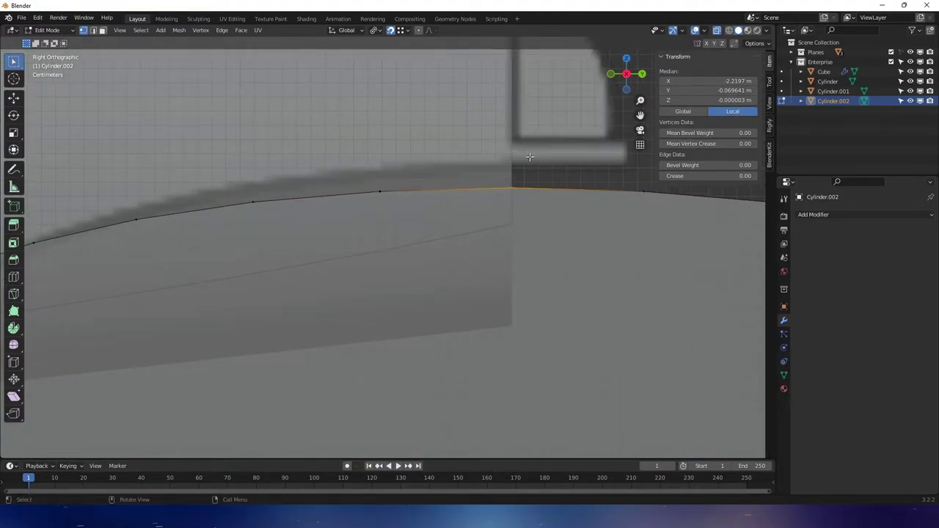
pyautogui.moveTo(530, 157); pyautogui.dragTo(526, 220, button='middle')
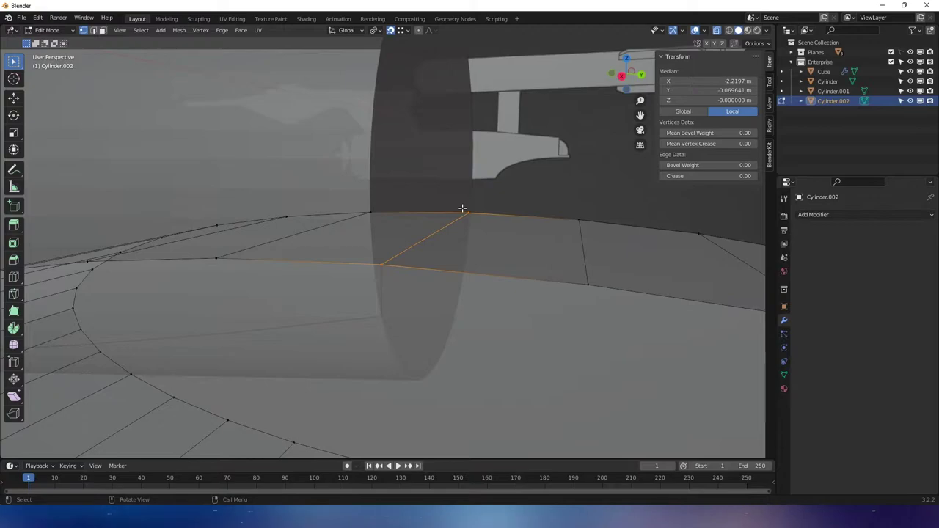
pyautogui.click(621, 75)
# - Try to align the selected top vertices with the hull's rear edge by moving them along Y
pyautogui.scroll(2, 513, 203)
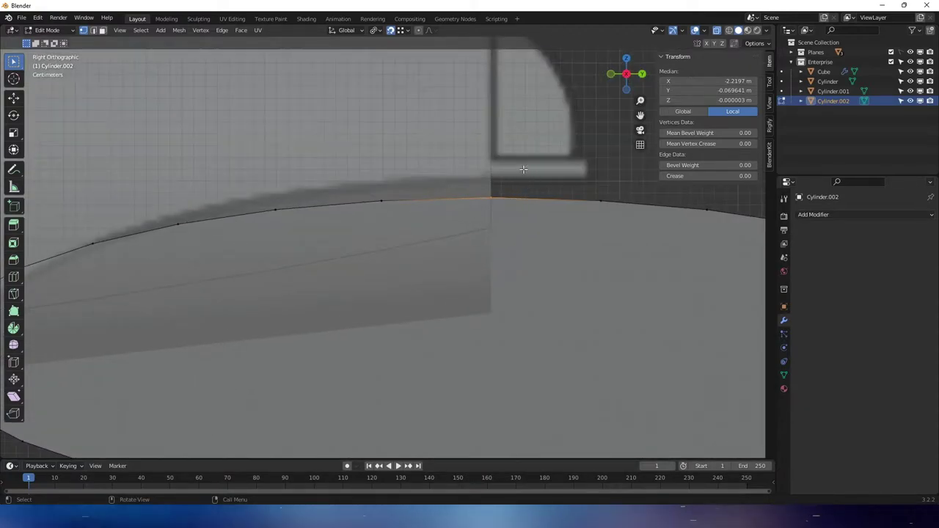
pyautogui.scroll(1, 517, 199)
pyautogui.scroll(2, 580, 183)
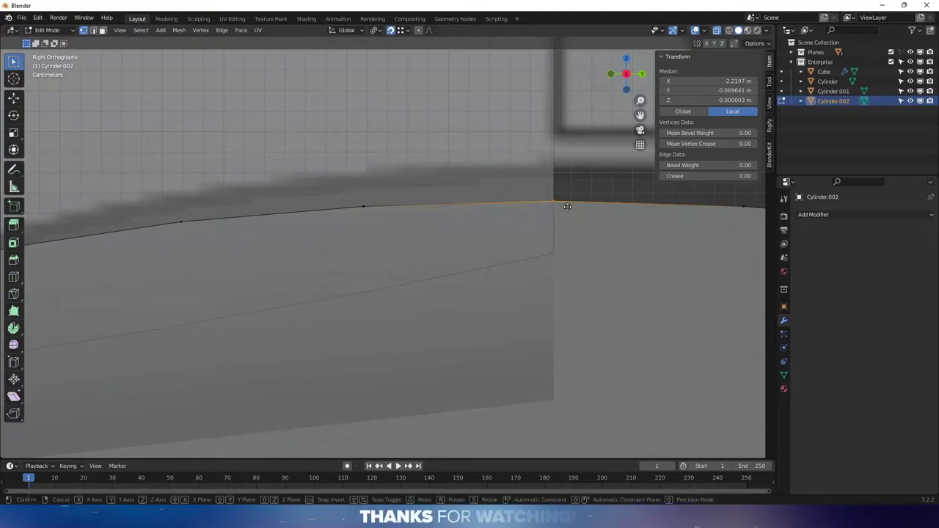
pyautogui.press('g')
pyautogui.press('y')
pyautogui.click(551, 193)
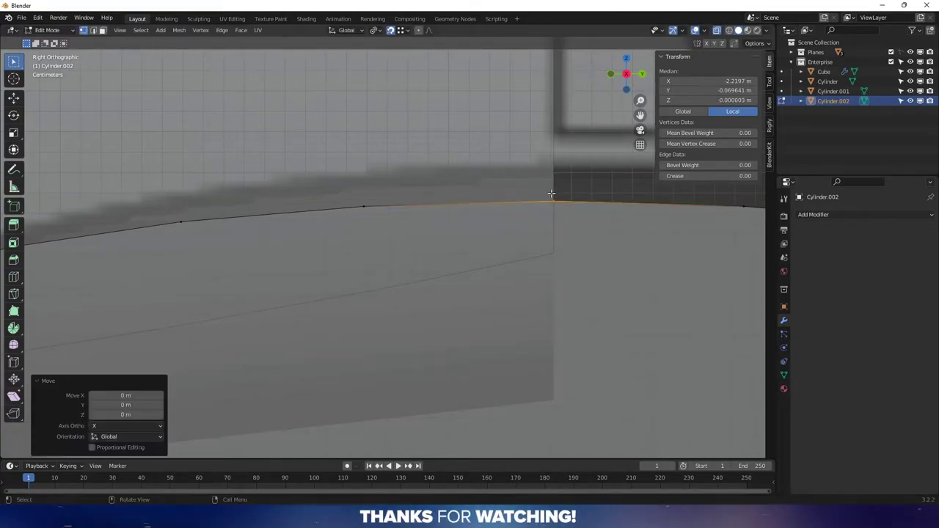
# - Turn on proportional editing for reshaping the cylinder's front end against the cutout curve
pyautogui.scroll(-4, 554, 227)
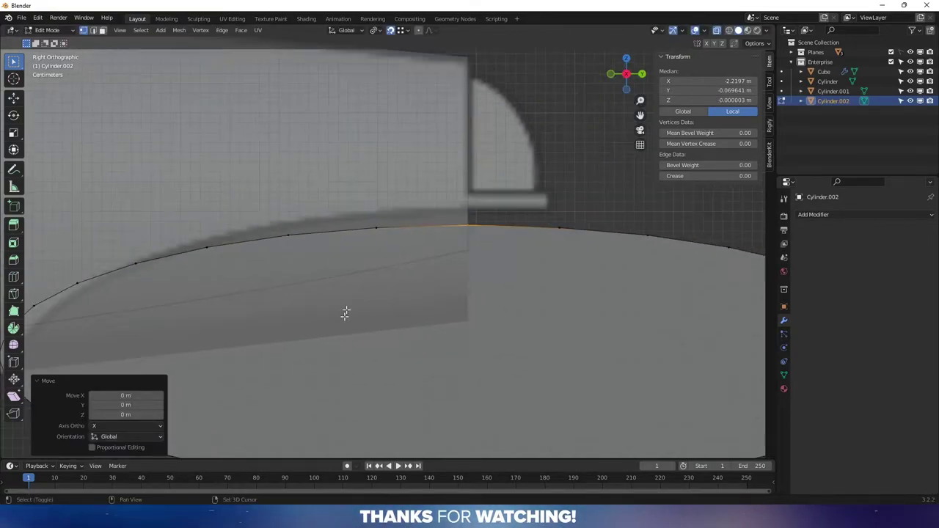
pyautogui.keyDown('shift'); pyautogui.moveTo(135, 343); pyautogui.dragTo(443, 224, button='middle'); pyautogui.keyUp('shift')
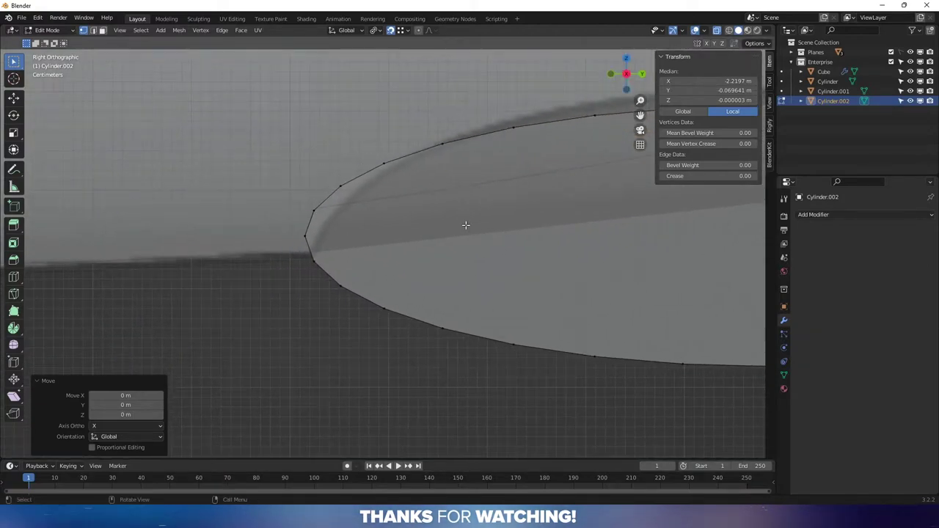
pyautogui.click(418, 31)
pyautogui.scroll(2, 350, 211)
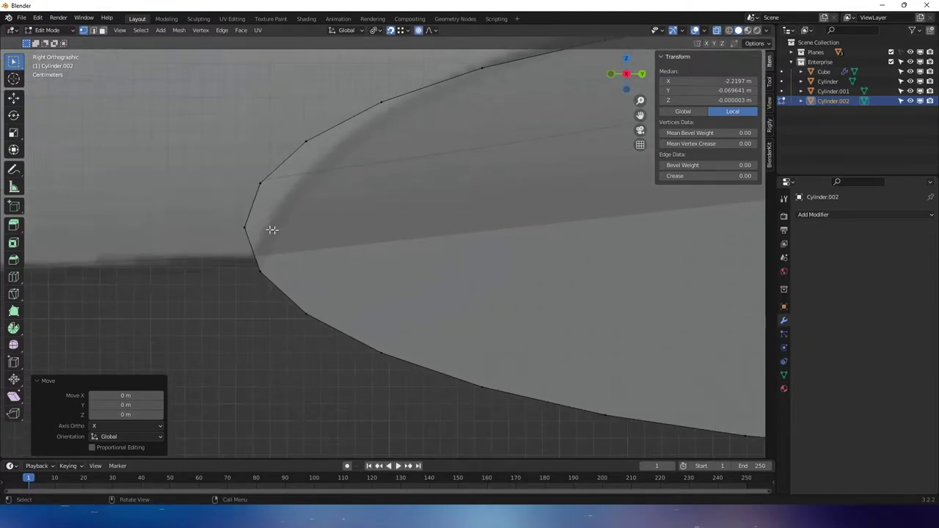
# - Select the cylinder's frontmost vertices at the start of the hull cutout and return to the right side view
pyautogui.moveTo(222, 214); pyautogui.dragTo(268, 244)
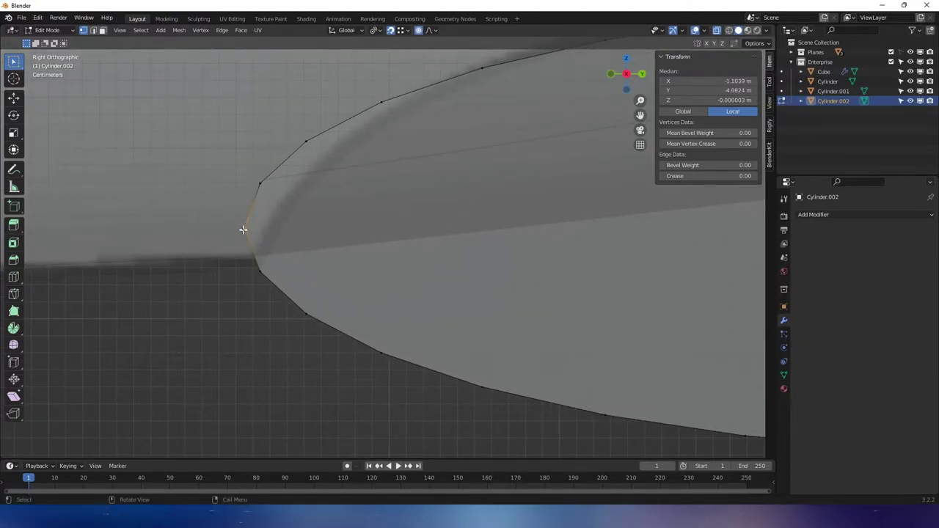
pyautogui.moveTo(243, 230); pyautogui.dragTo(257, 264, button='middle')
pyautogui.click(627, 75)
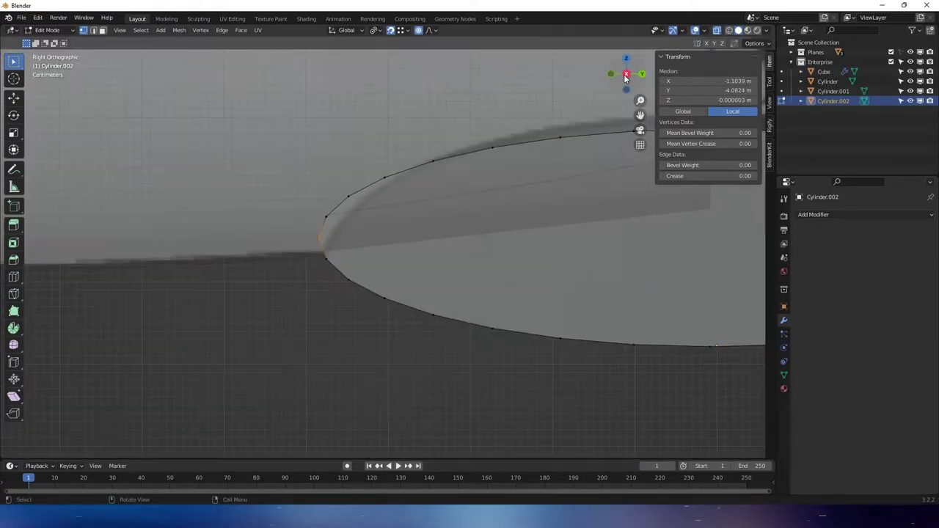
pyautogui.scroll(3, 440, 214)
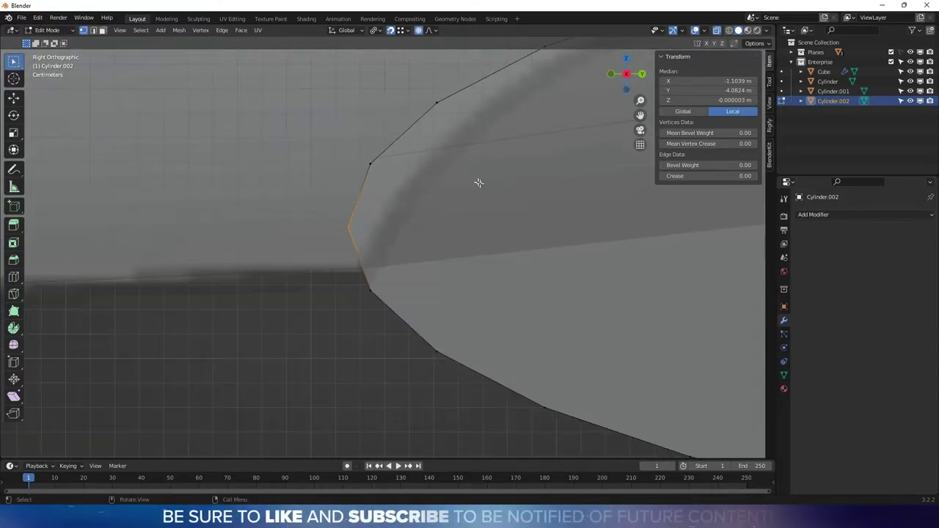
pyautogui.press('g')
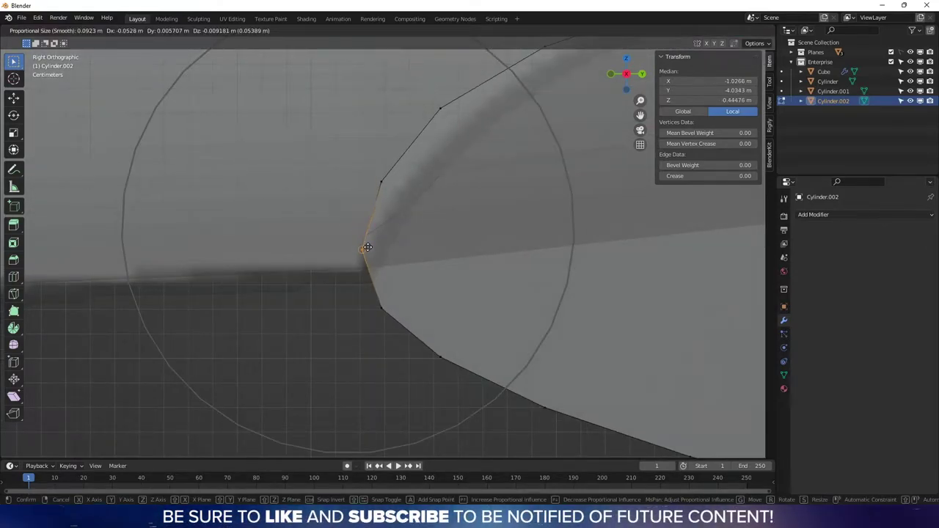
pyautogui.scroll(-3, 367, 249)
pyautogui.rightClick(368, 259)
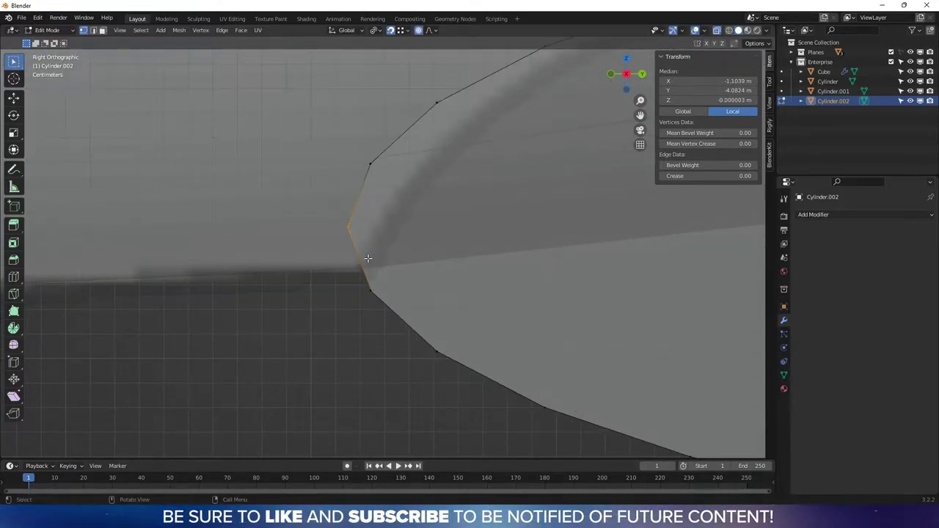
# - Move the cylinder's front tip about 0.0057 m along Y and 0.017 m down along Z, with a proportional size of about 0.123 m
pyautogui.scroll(-7, 367, 258)
pyautogui.keyDown('shift'); pyautogui.moveTo(367, 258); pyautogui.dragTo(264, 289, button='middle'); pyautogui.keyUp('shift')
pyautogui.scroll(-1, 280, 297)
pyautogui.press('g')
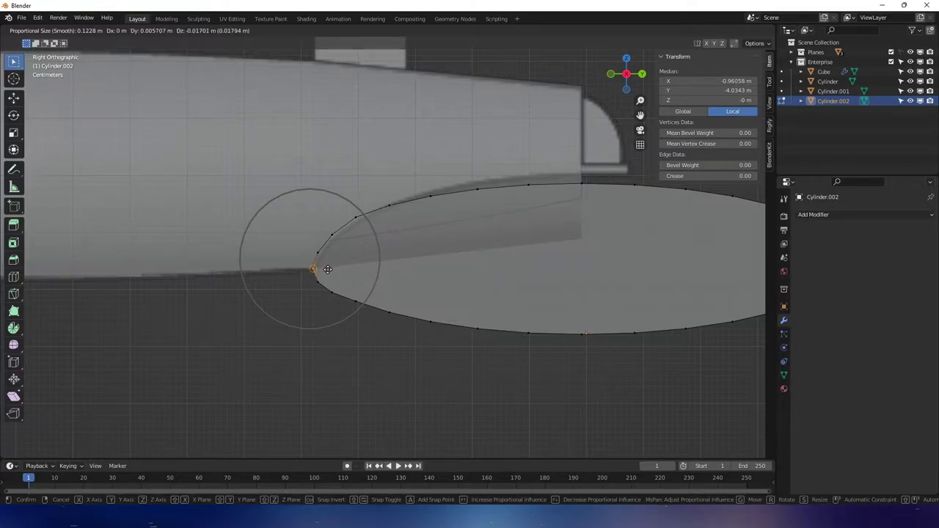
pyautogui.click(327, 269)
# - Examine up close how the cylinder's front tip fits the corner where the cutout meets the hull's underside
pyautogui.scroll(2, 302, 279)
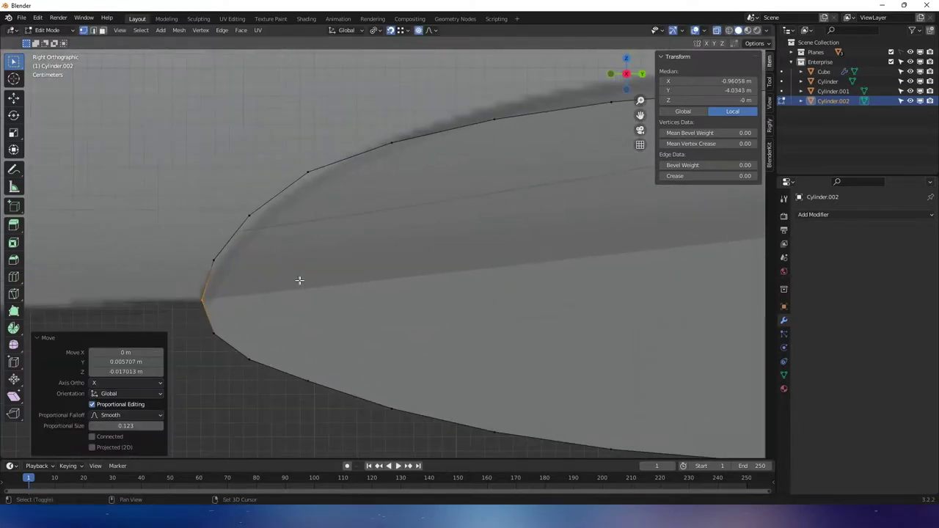
pyautogui.scroll(2, 536, 184)
pyautogui.scroll(2, 465, 203)
pyautogui.scroll(3, 469, 231)
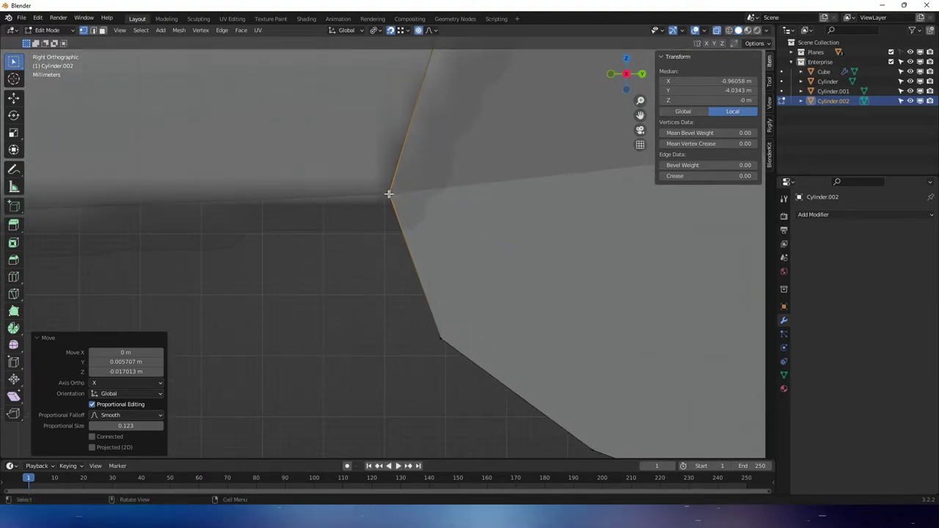
pyautogui.scroll(2, 386, 192)
pyautogui.scroll(-5, 377, 176)
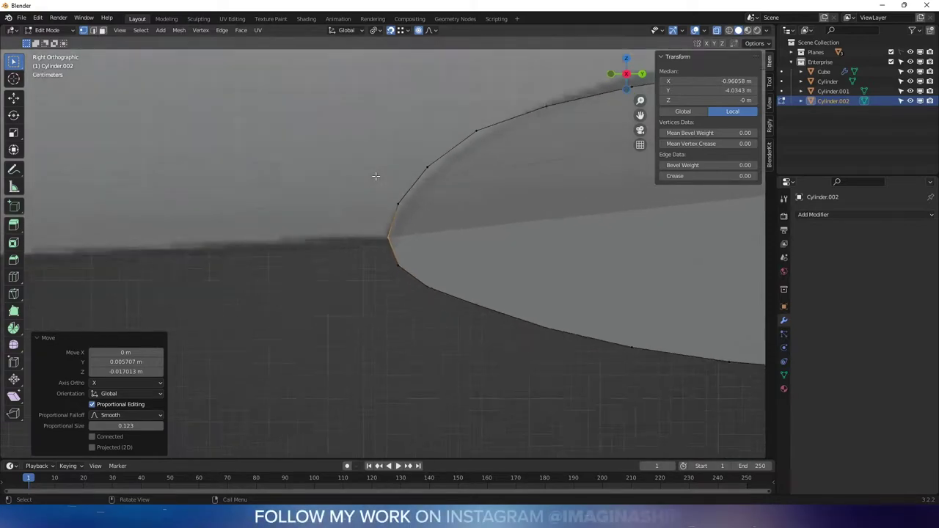
pyautogui.scroll(-2, 375, 176)
# - Raise the cylinder's topmost vertices at the hull's rear edge about 0.0105 m along Z, with a proportional size of about 0.424 m
pyautogui.keyDown('shift'); pyautogui.moveTo(557, 184); pyautogui.dragTo(362, 203, button='middle'); pyautogui.keyUp('shift')
pyautogui.keyDown('shift'); pyautogui.moveTo(466, 200); pyautogui.dragTo(361, 233, button='middle'); pyautogui.keyUp('shift')
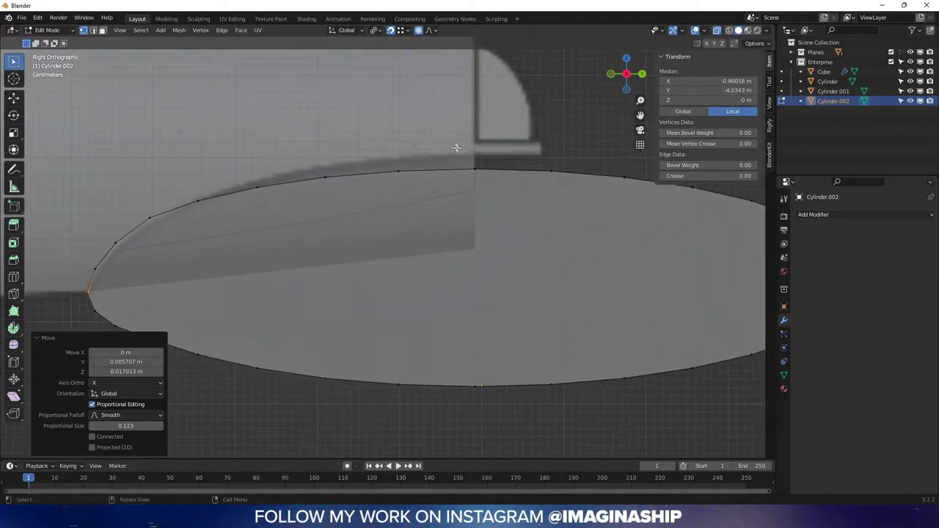
pyautogui.click(489, 179)
pyautogui.press('g')
pyautogui.press('z')
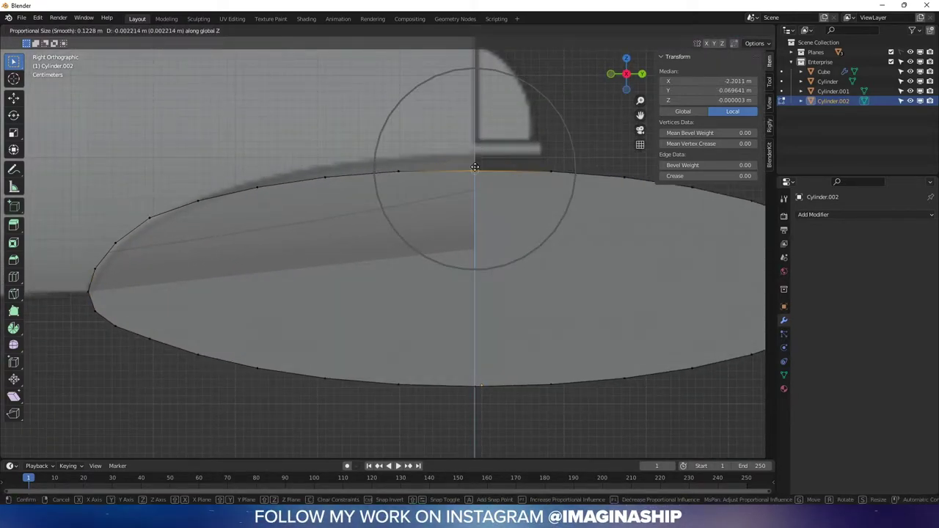
pyautogui.scroll(-8, 474, 167)
pyautogui.scroll(-2, 474, 167)
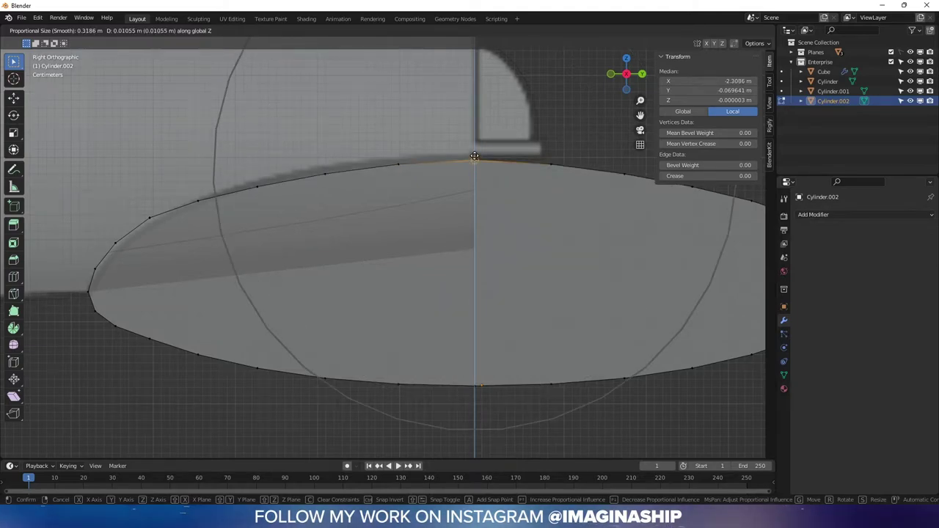
pyautogui.scroll(-1, 473, 158)
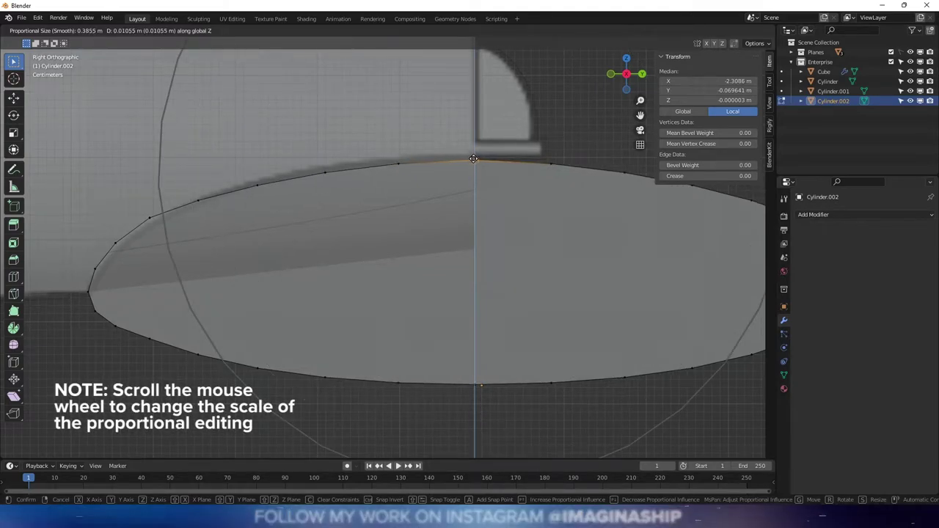
pyautogui.scroll(-1, 473, 159)
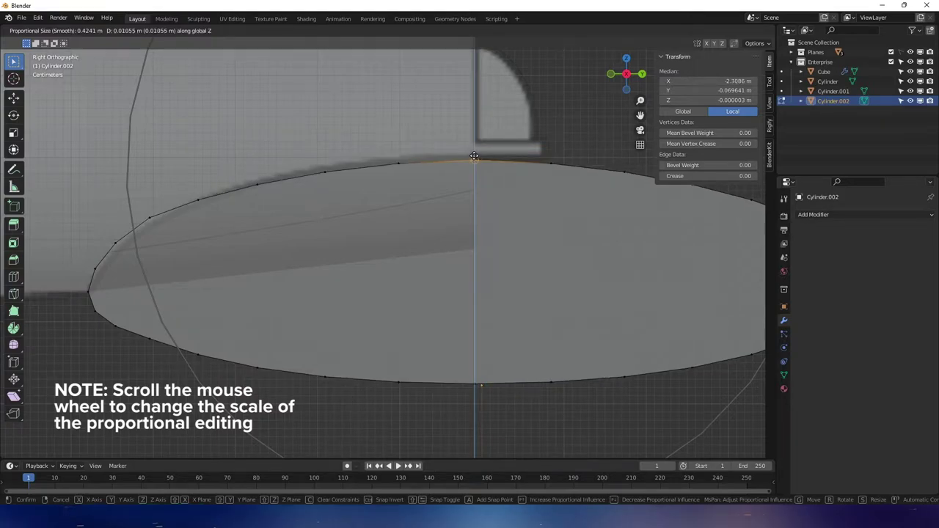
pyautogui.click(474, 155)
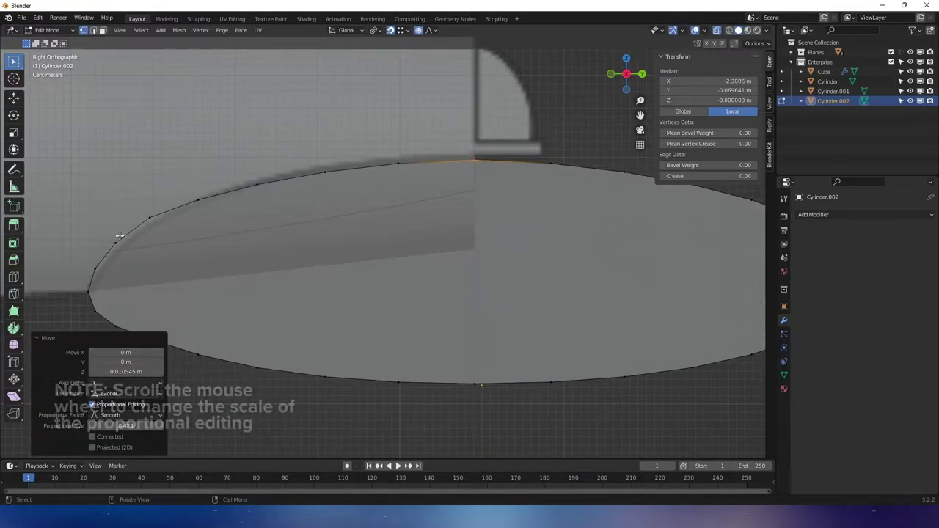
# - Move the vertices on the cylinder's upper front curve about 0.0083 m along Y, with a proportional size of about 0.052 m
pyautogui.keyDown('shift'); pyautogui.moveTo(330, 180); pyautogui.dragTo(515, 164, button='middle'); pyautogui.keyUp('shift')
pyautogui.moveTo(250, 172); pyautogui.dragTo(337, 224)
pyautogui.press('y')
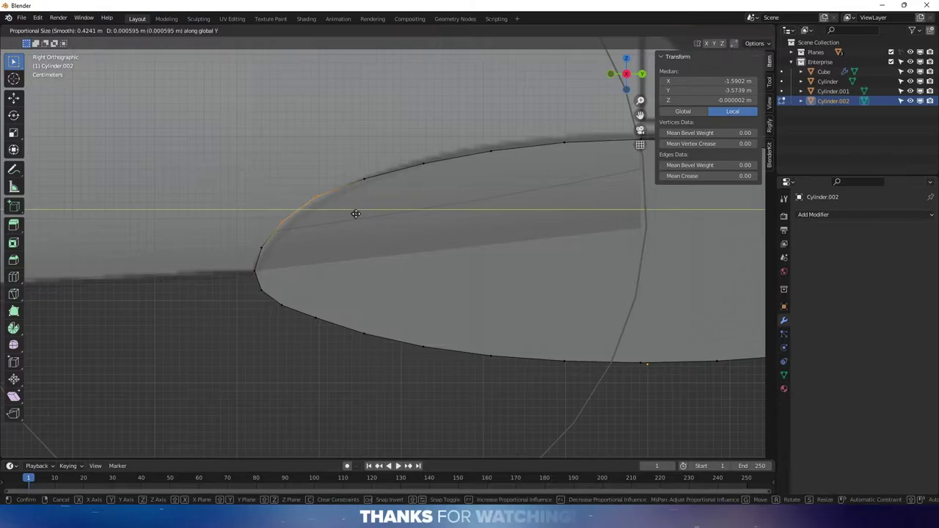
pyautogui.scroll(4, 357, 216)
pyautogui.scroll(13, 357, 216)
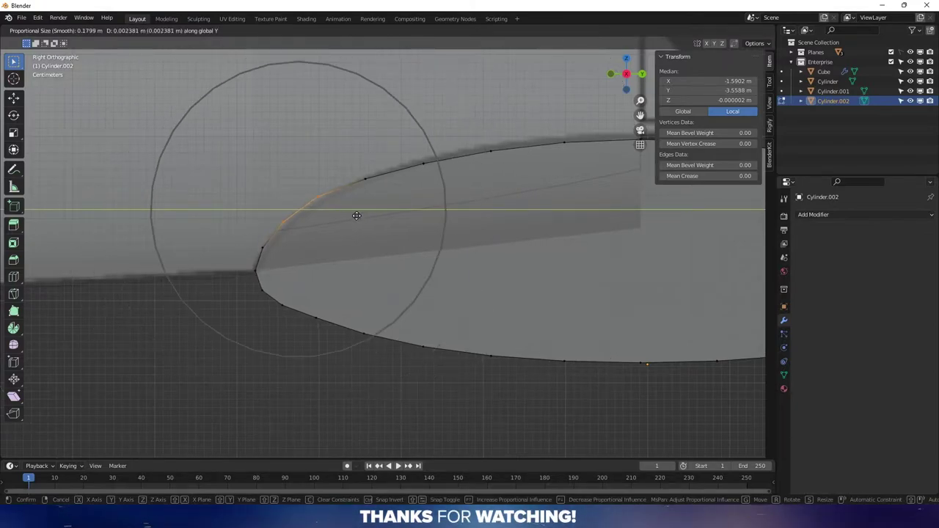
pyautogui.scroll(3, 356, 216)
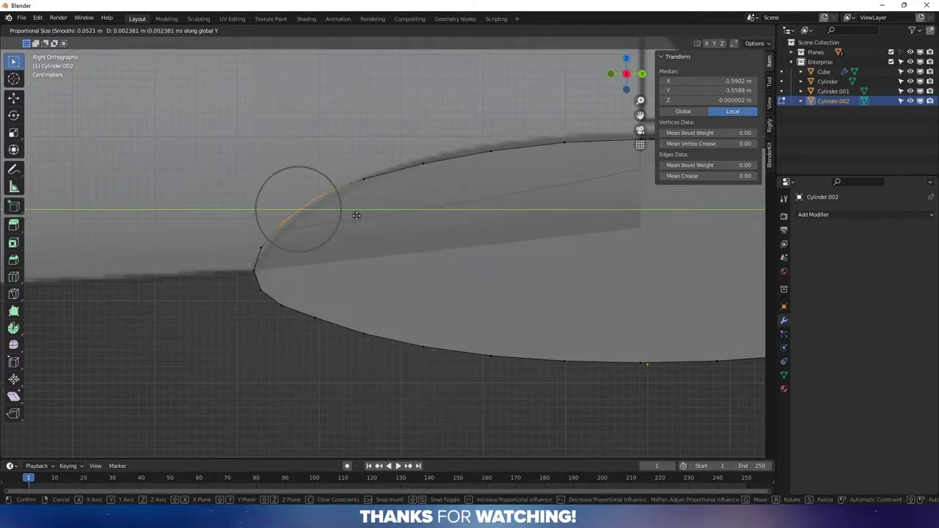
pyautogui.click(362, 212)
pyautogui.scroll(-5, 359, 217)
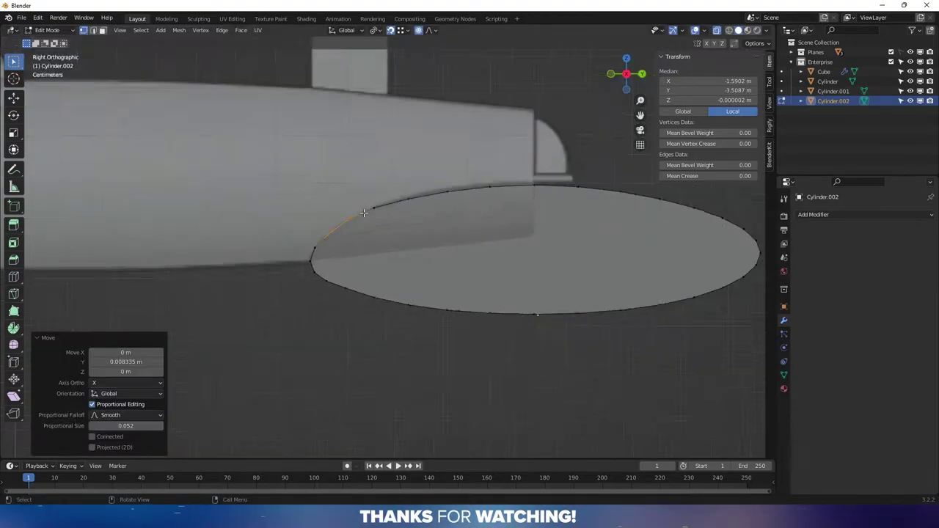
pyautogui.scroll(3, 355, 223)
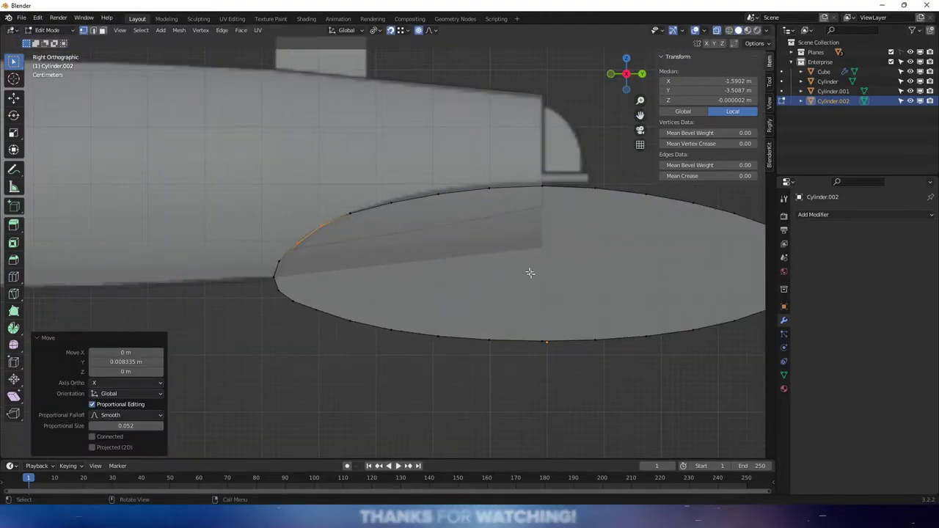
# - Scale the cylinder along X by about 2.452 in Object Mode and make sure proportional editing is off
pyautogui.press('Tab')
pyautogui.moveTo(515, 202); pyautogui.dragTo(478, 273, button='middle')
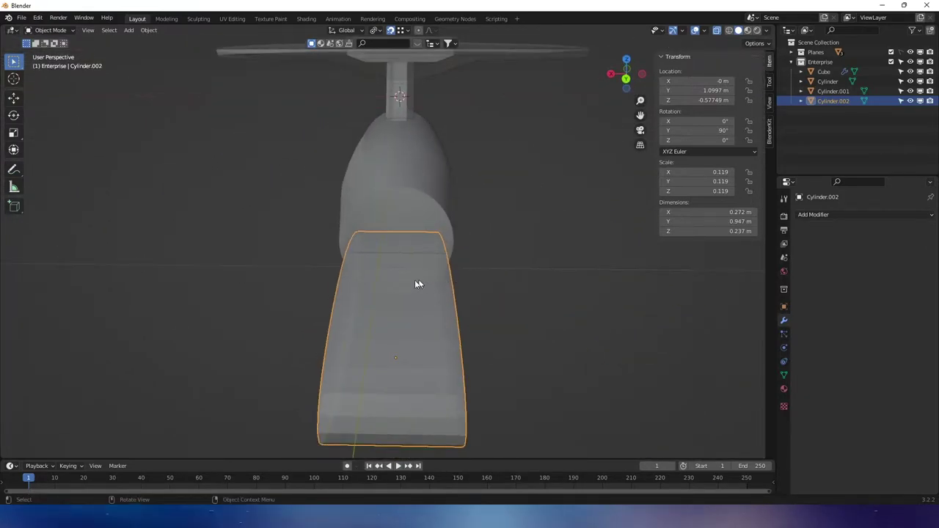
pyautogui.press('s')
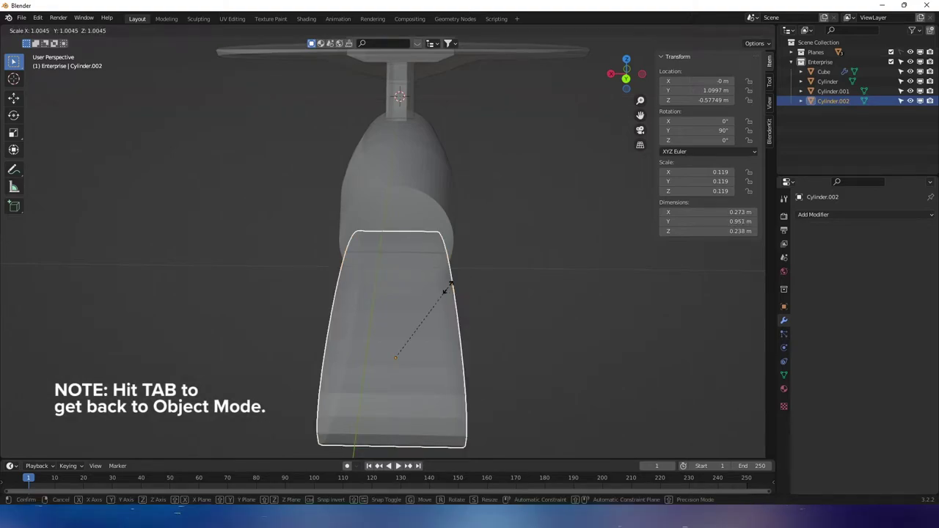
pyautogui.press('x')
pyautogui.click(580, 263)
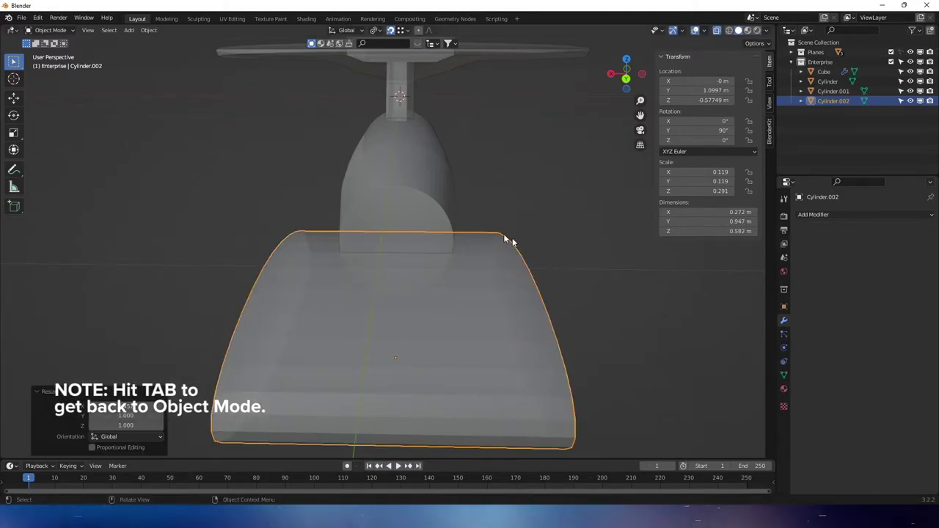
pyautogui.moveTo(509, 239); pyautogui.dragTo(427, 110, button='middle')
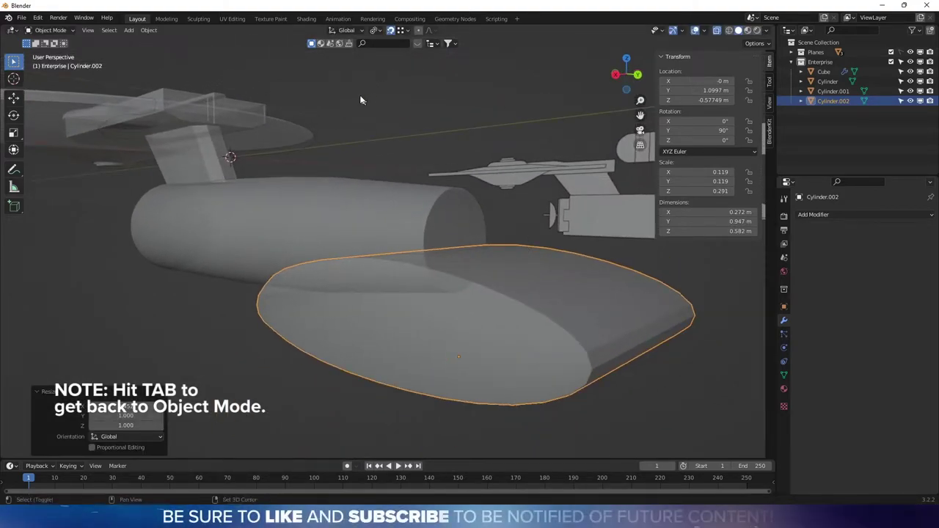
pyautogui.moveTo(360, 94); pyautogui.dragTo(344, 116, button='middle')
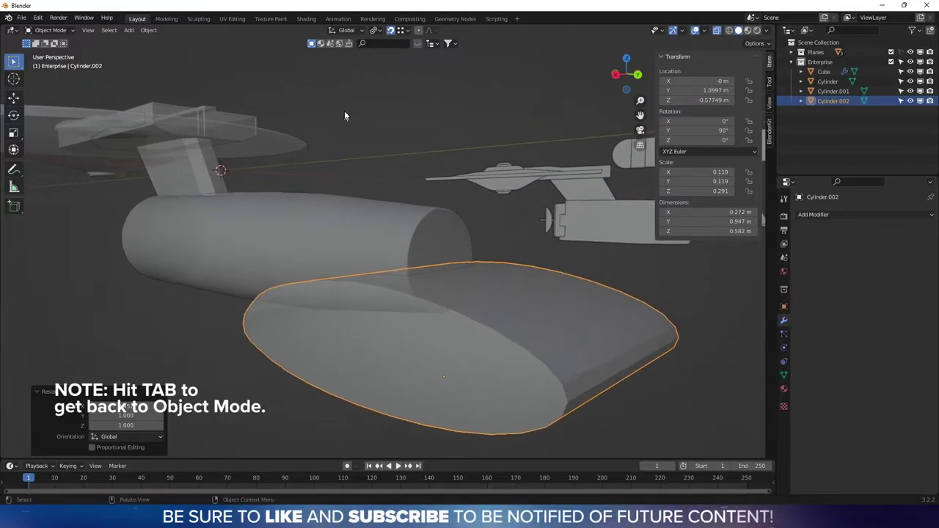
pyautogui.click(418, 30)
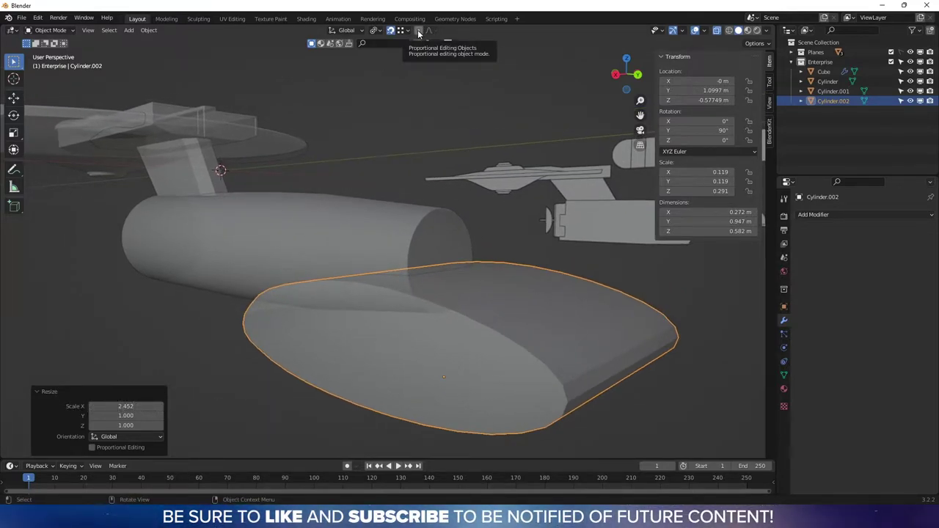
pyautogui.moveTo(440, 140); pyautogui.dragTo(400, 176, button='middle')
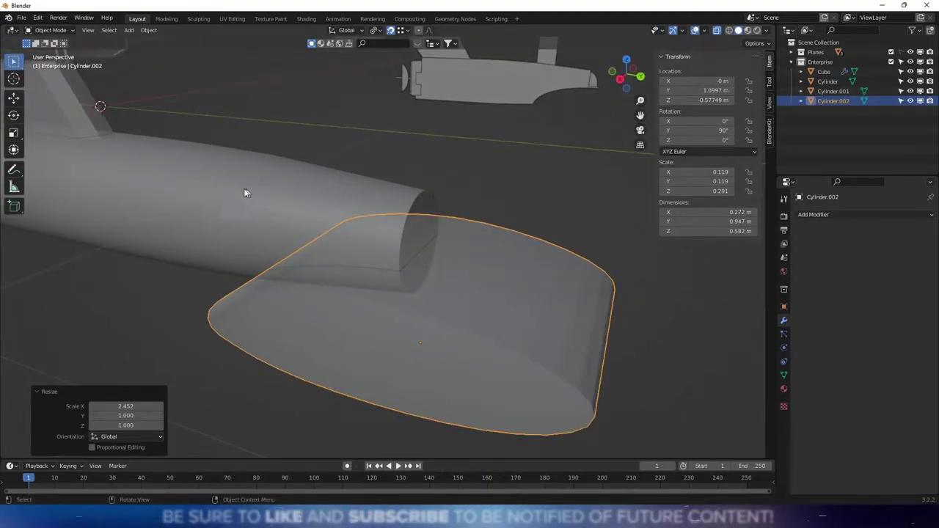
# - Add a Boolean modifier set to Difference to the hull cylinder, with Cylinder.002 as the cutting object
pyautogui.click(200, 190)
pyautogui.moveTo(200, 191); pyautogui.dragTo(184, 226, button='middle')
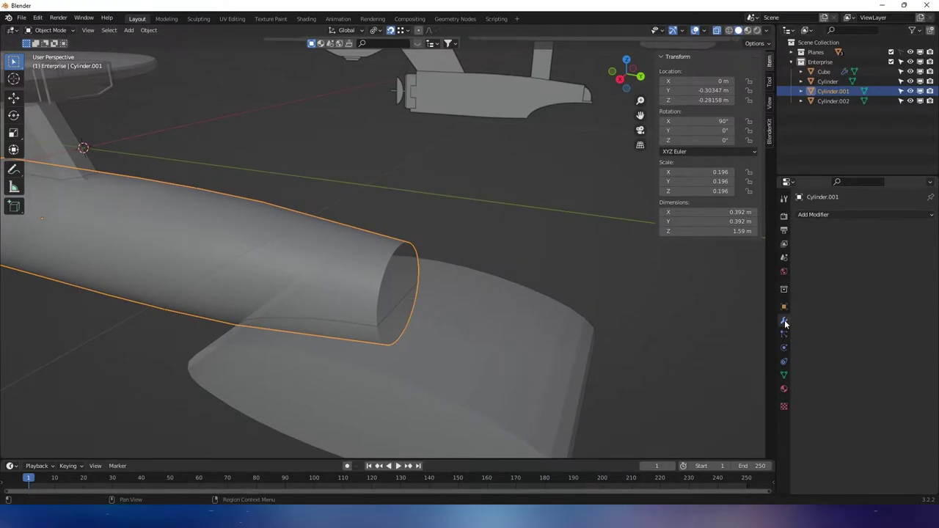
pyautogui.click(807, 216)
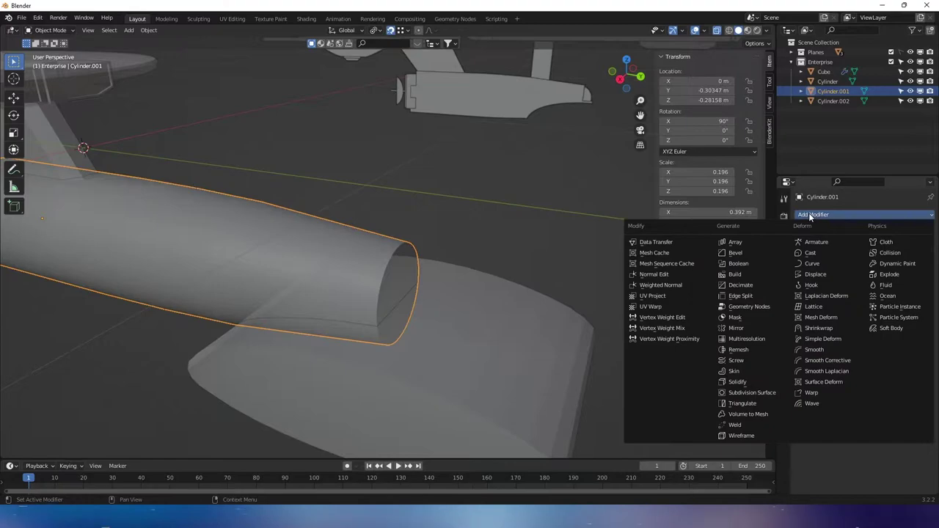
pyautogui.click(750, 264)
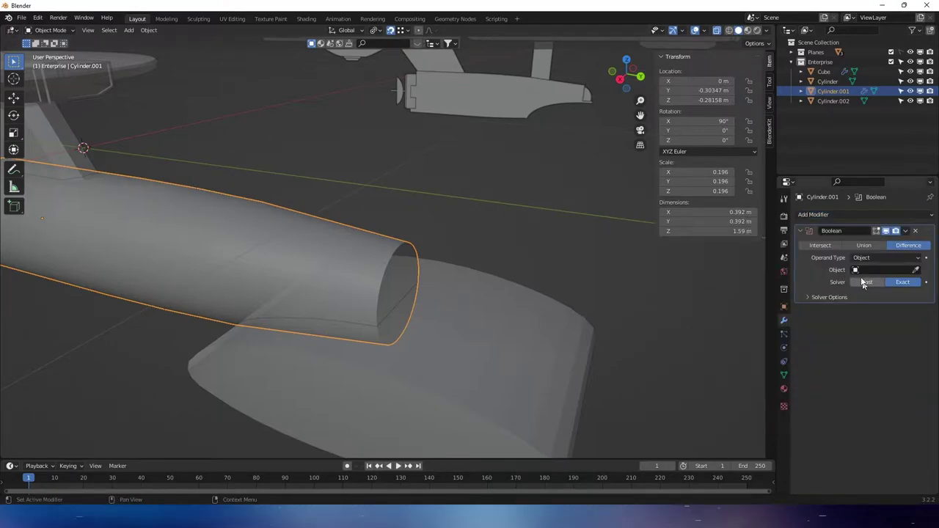
pyautogui.click(915, 270)
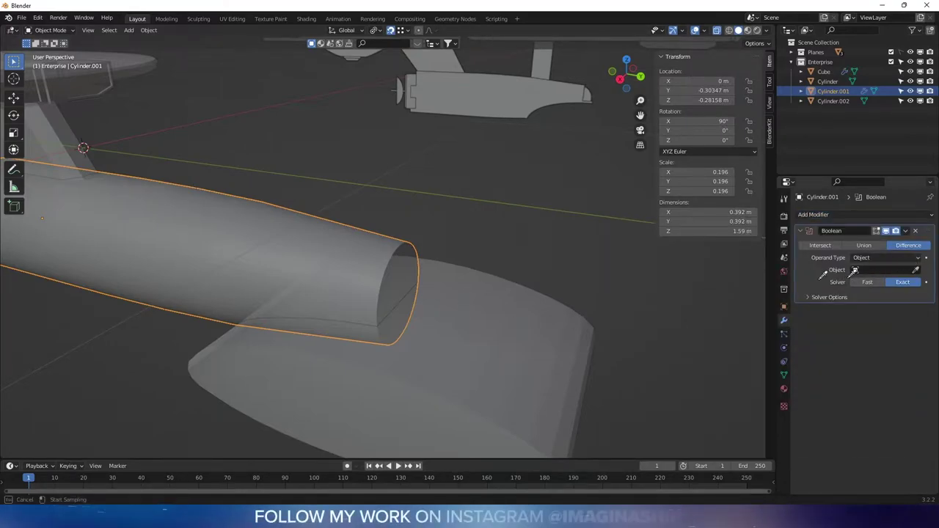
pyautogui.click(470, 319)
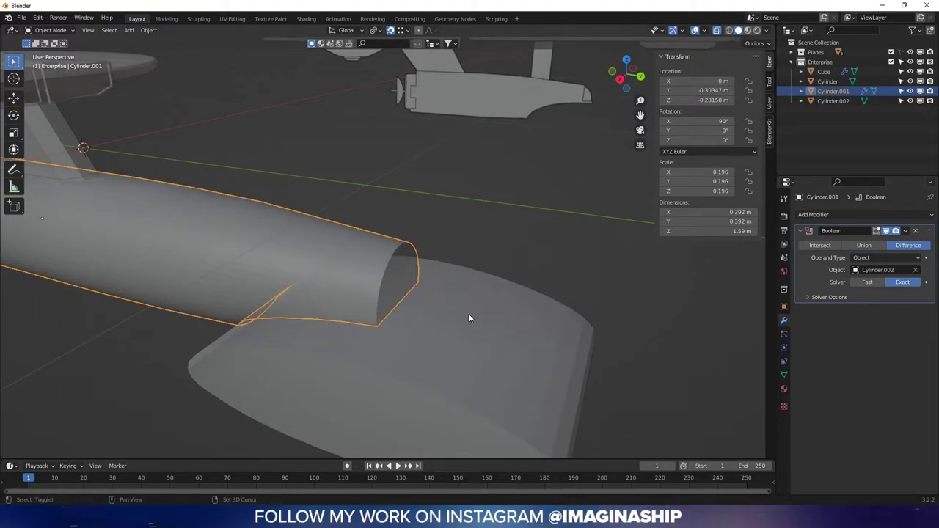
# - Check the cutout from the side and apply the Boolean modifier to the hull
pyautogui.moveTo(470, 318); pyautogui.dragTo(387, 295, button='middle')
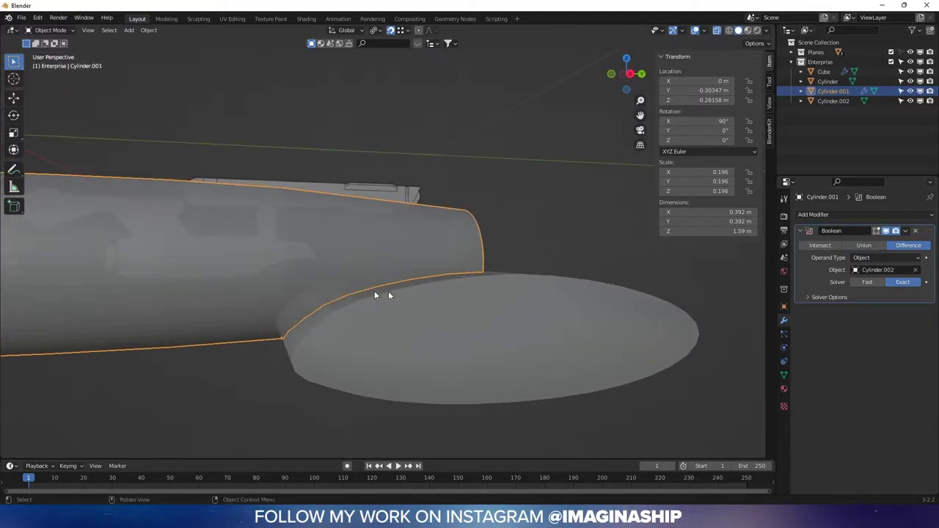
pyautogui.click(906, 231)
pyautogui.click(881, 242)
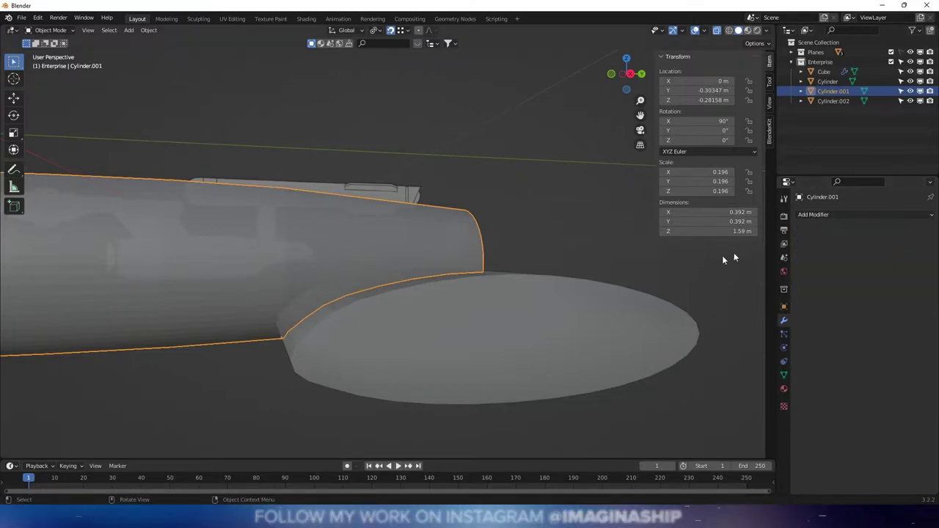
# - Delete the Cylinder.002 cutting object and select the hull cylinder
pyautogui.moveTo(485, 303); pyautogui.dragTo(446, 339, button='middle')
pyautogui.click(457, 338)
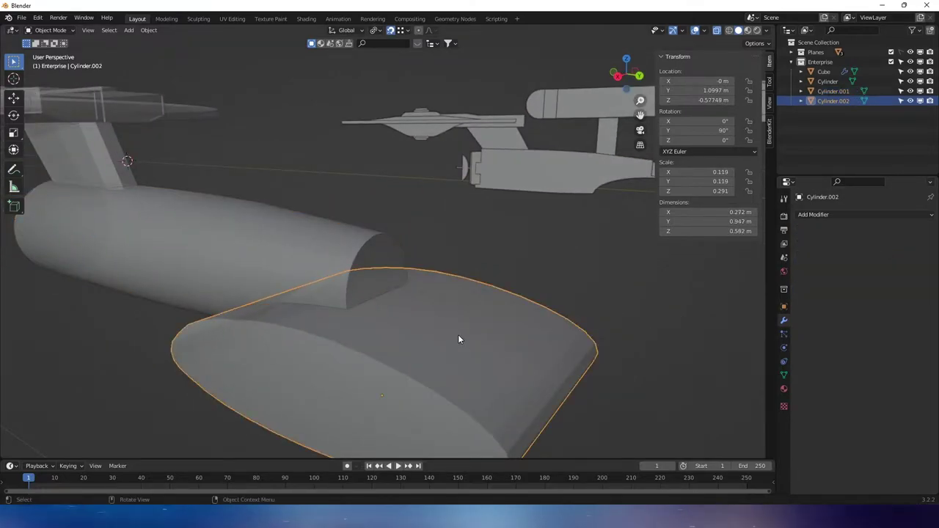
pyautogui.press('Delete')
pyautogui.moveTo(461, 318); pyautogui.dragTo(415, 272, button='middle')
pyautogui.click(398, 263)
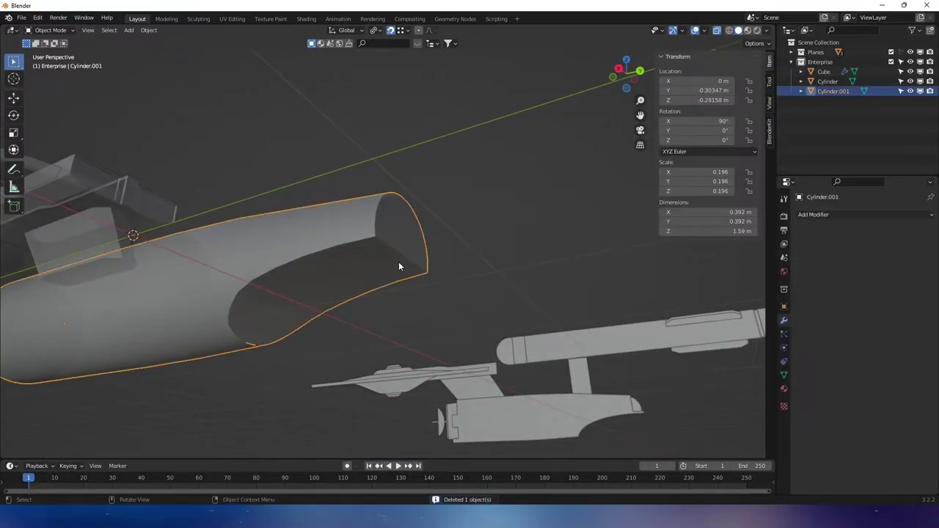
# - Open the hull cylinder in Edit Mode and examine the cutout's faces from the side, rear and below with X-ray off
pyautogui.moveTo(518, 217); pyautogui.dragTo(438, 291, button='middle')
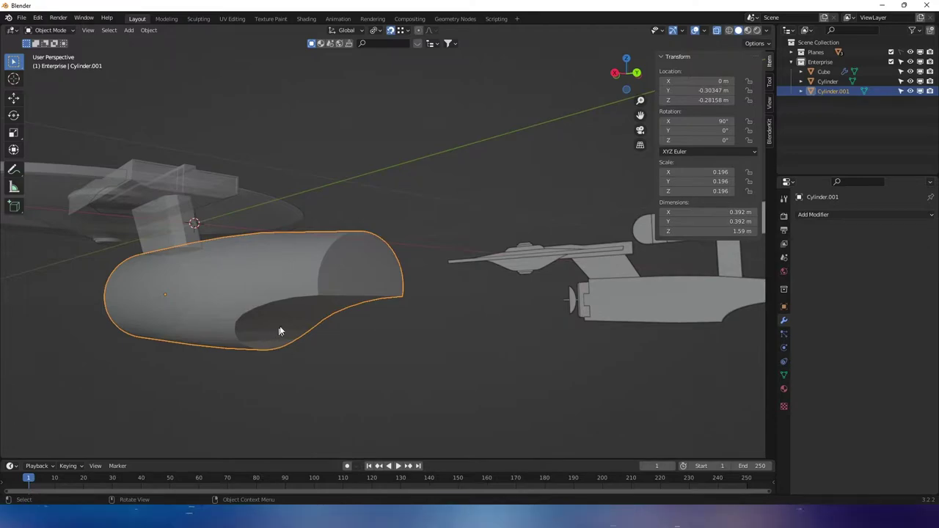
pyautogui.moveTo(280, 331); pyautogui.dragTo(416, 247, button='middle')
pyautogui.press('Tab')
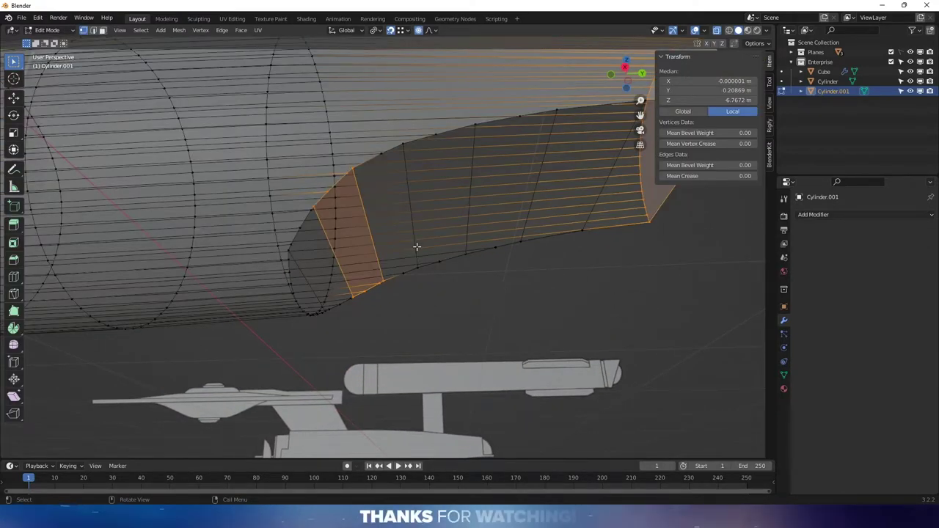
pyautogui.moveTo(488, 220); pyautogui.dragTo(425, 264, button='middle')
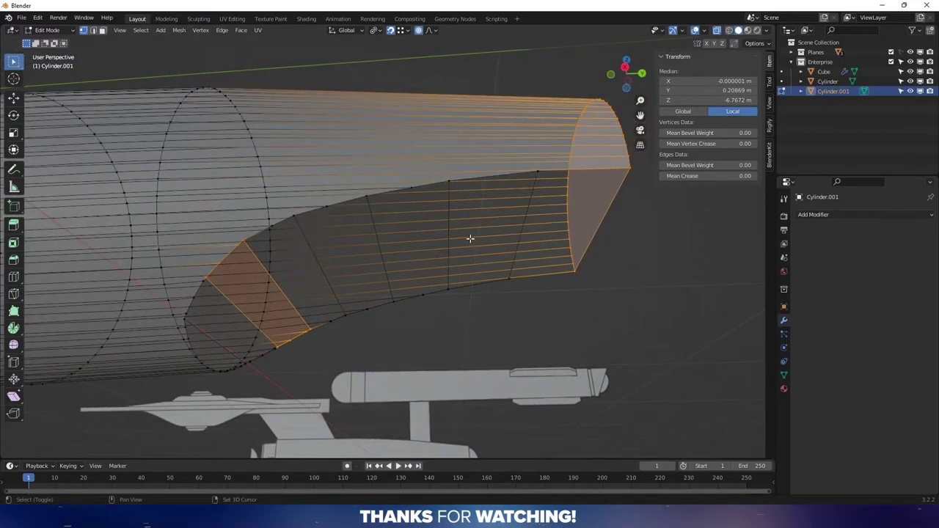
pyautogui.moveTo(469, 238); pyautogui.dragTo(435, 264, button='middle')
pyautogui.moveTo(498, 198); pyautogui.dragTo(407, 217, button='middle')
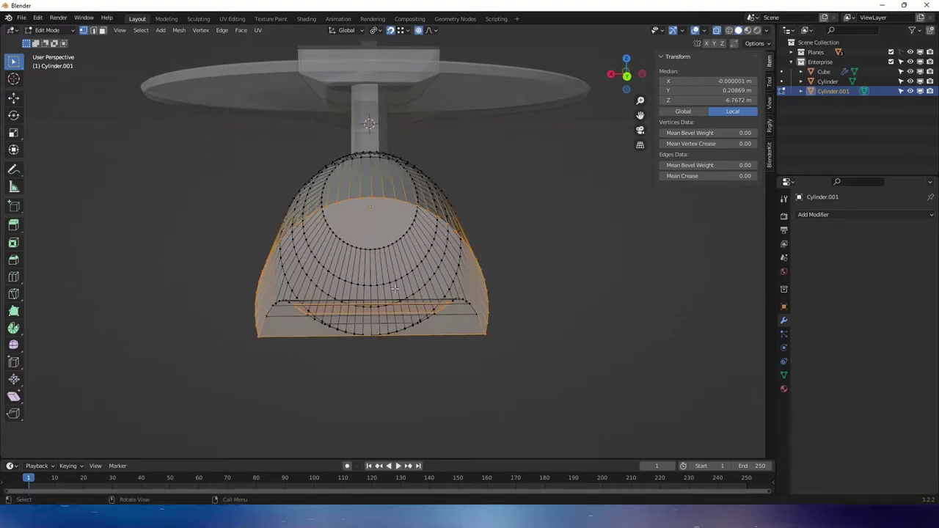
pyautogui.hotkey('alt', 'z')
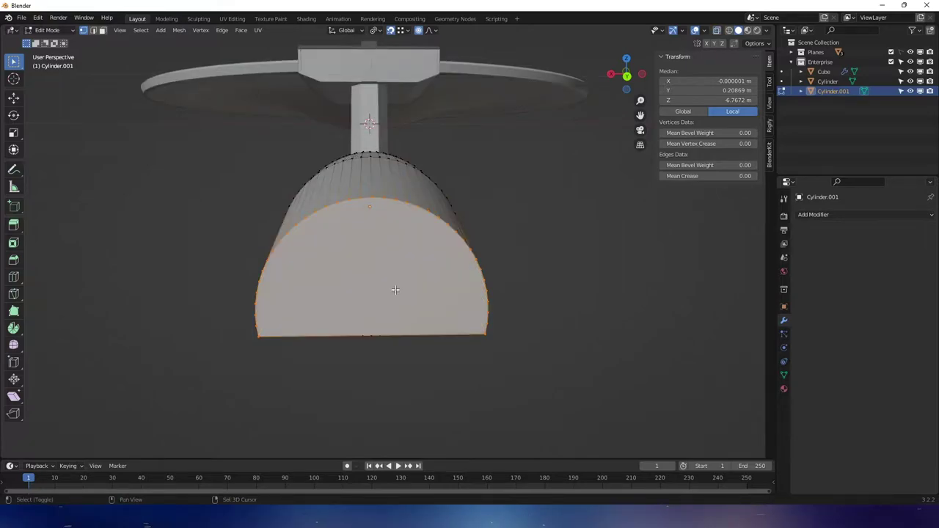
pyautogui.moveTo(395, 289); pyautogui.dragTo(388, 84, button='middle')
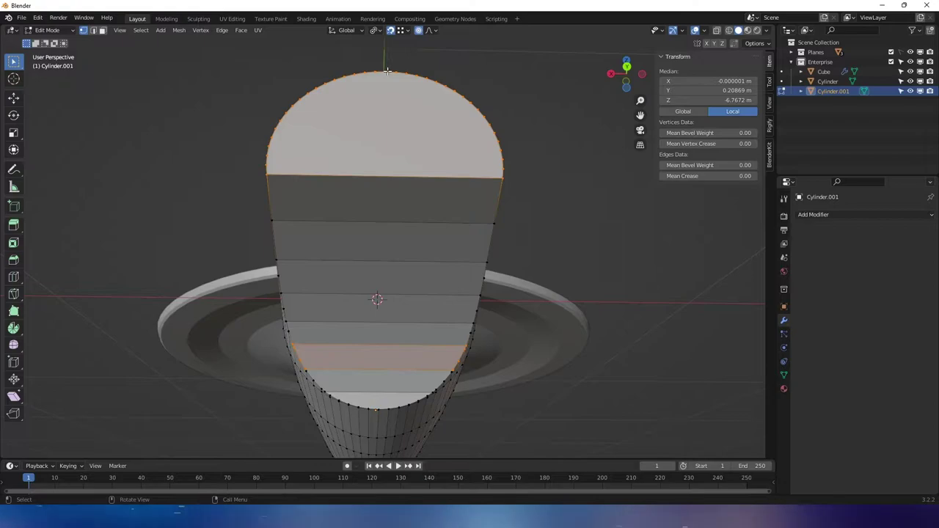
# - Connect the hull's top-centre rear vertex to the bottom-centre vertex at the cutout's front end with an edge path across the rear and cutout faces
pyautogui.click(387, 72)
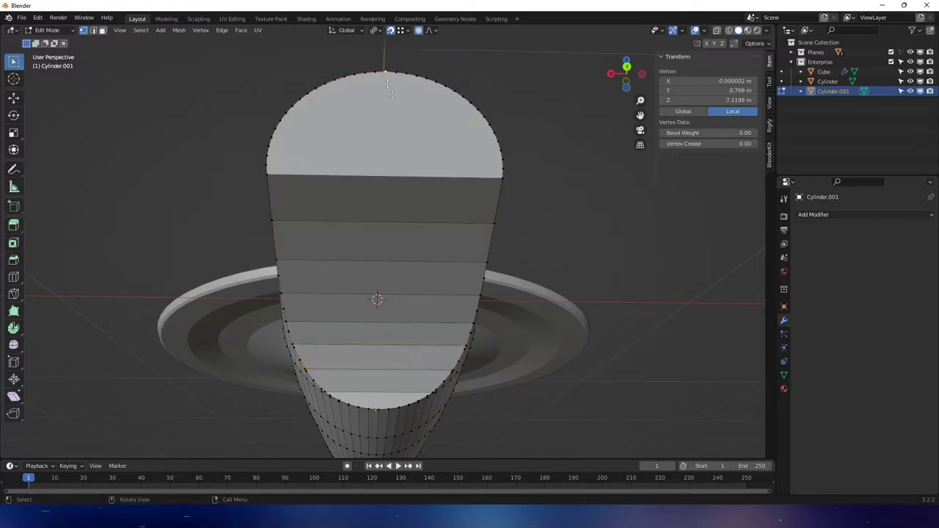
pyautogui.keyDown('shift'); pyautogui.click(376, 409); pyautogui.keyUp('shift')
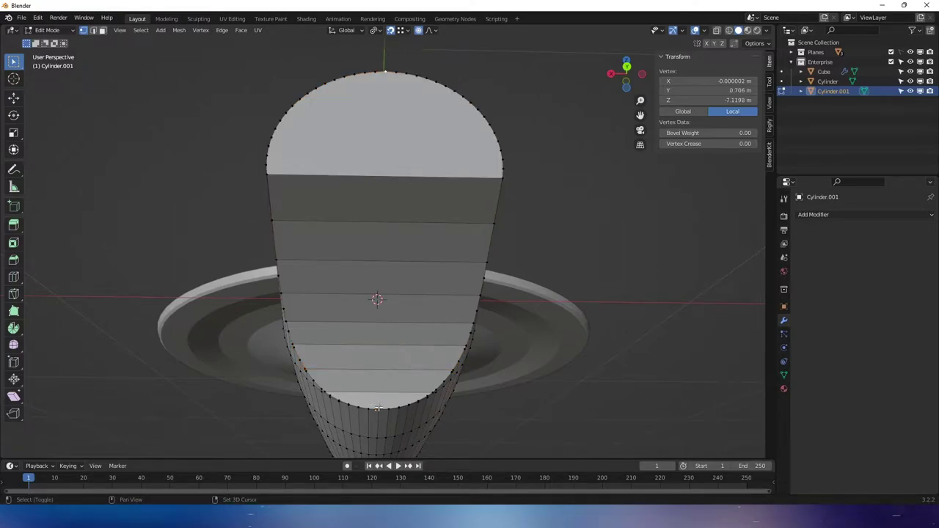
pyautogui.click(626, 69)
pyautogui.hotkey('alt', 'z')
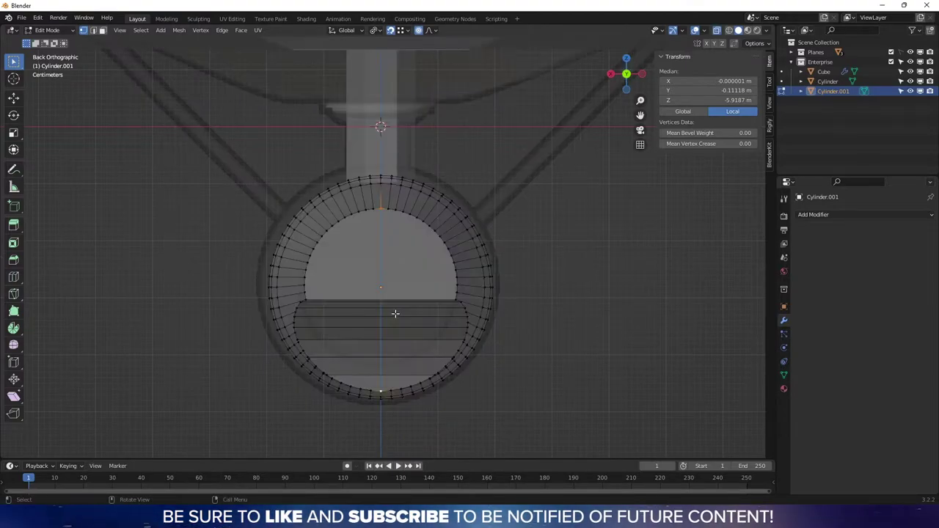
pyautogui.scroll(4, 394, 313)
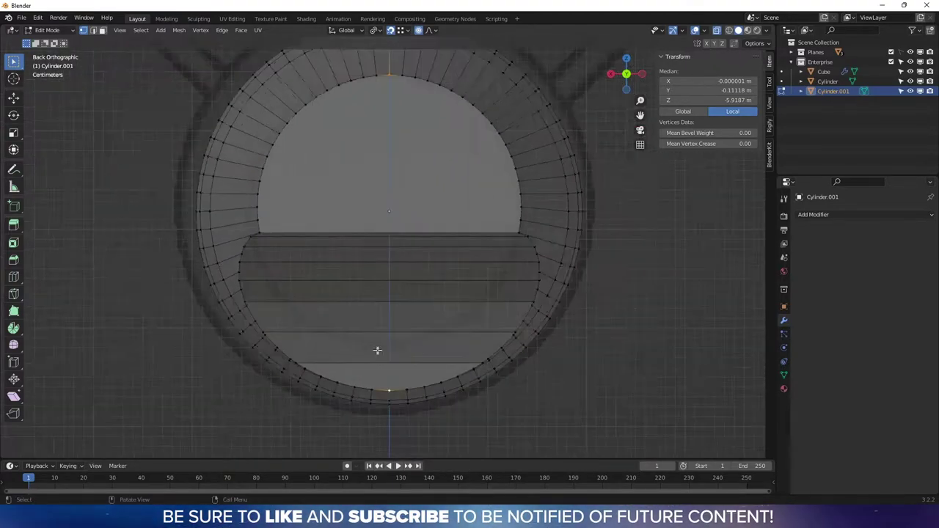
pyautogui.scroll(-1, 377, 350)
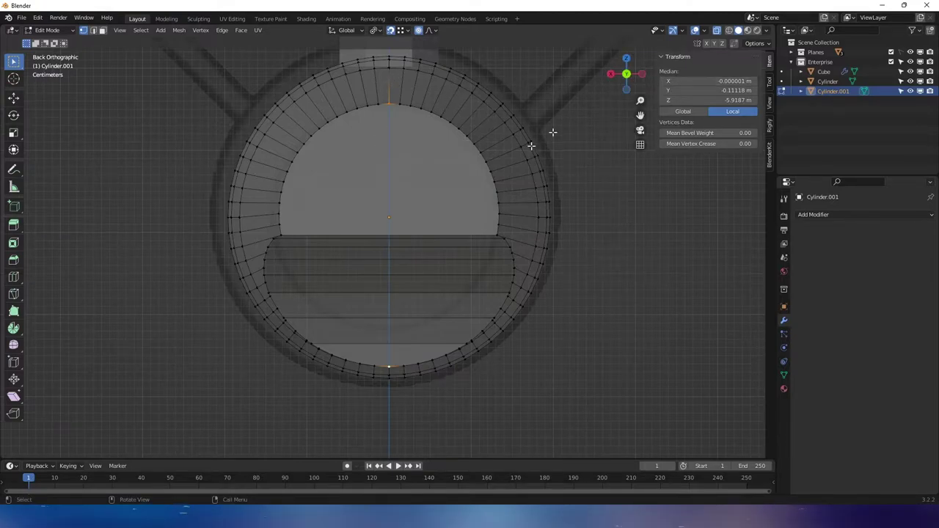
pyautogui.moveTo(508, 160); pyautogui.dragTo(527, 206, button='middle')
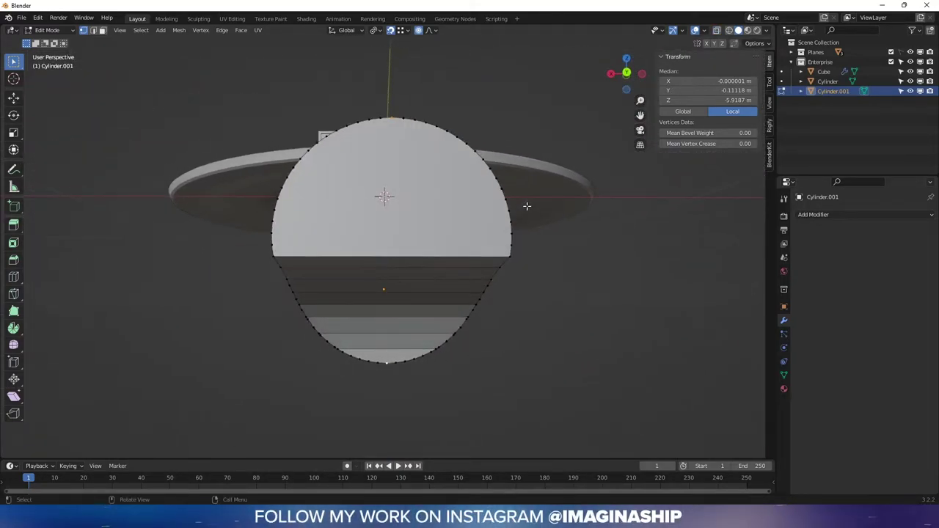
pyautogui.keyDown('alt'); pyautogui.click(407, 195); pyautogui.keyUp('alt')
pyautogui.moveTo(407, 192); pyautogui.dragTo(340, 109, button='middle')
pyautogui.moveTo(333, 187); pyautogui.dragTo(532, 264, button='middle')
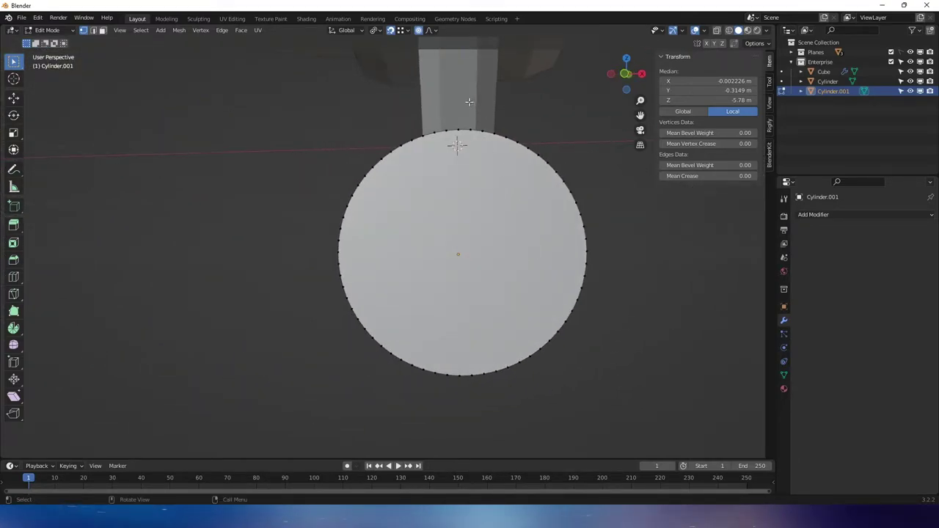
# - Select the top-centre and bottom-centre vertices of the hull's front cap and connect them with a vertical edge
pyautogui.click(458, 130)
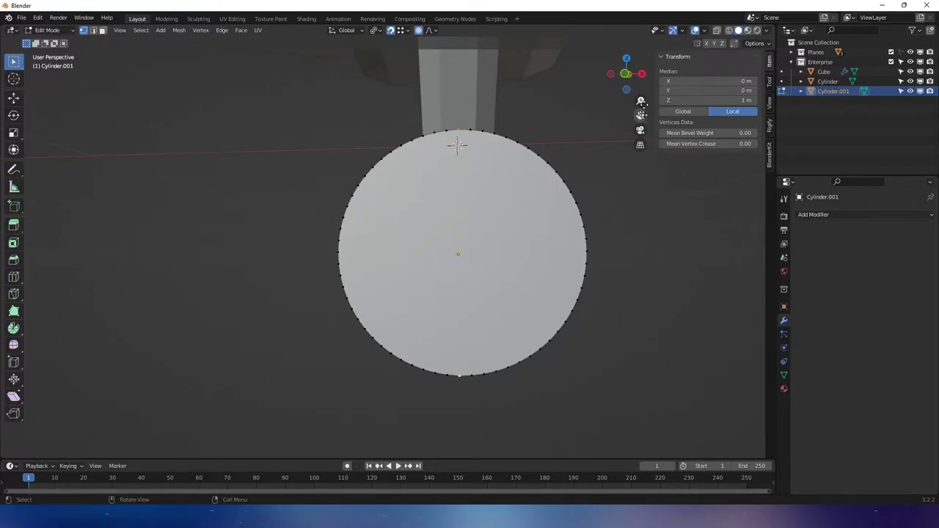
pyautogui.click(623, 74)
pyautogui.scroll(3, 557, 210)
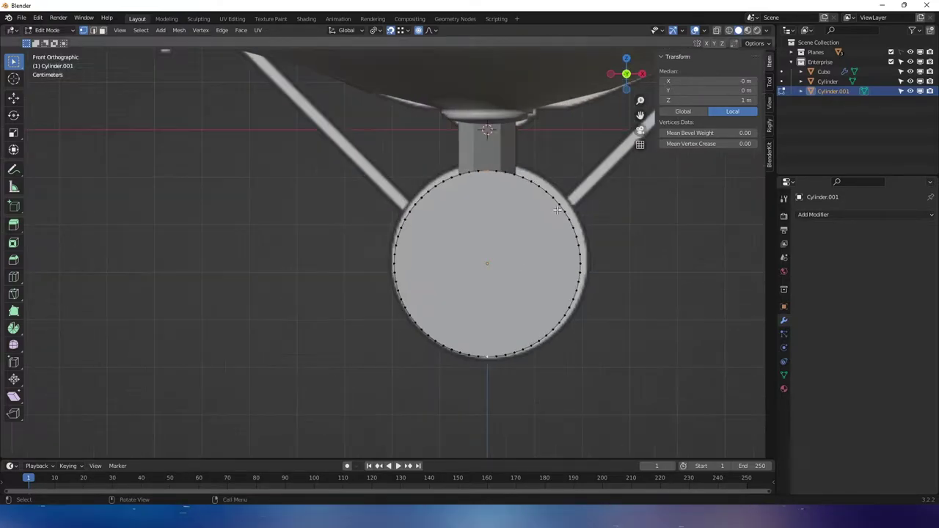
pyautogui.hotkey('alt', 'z')
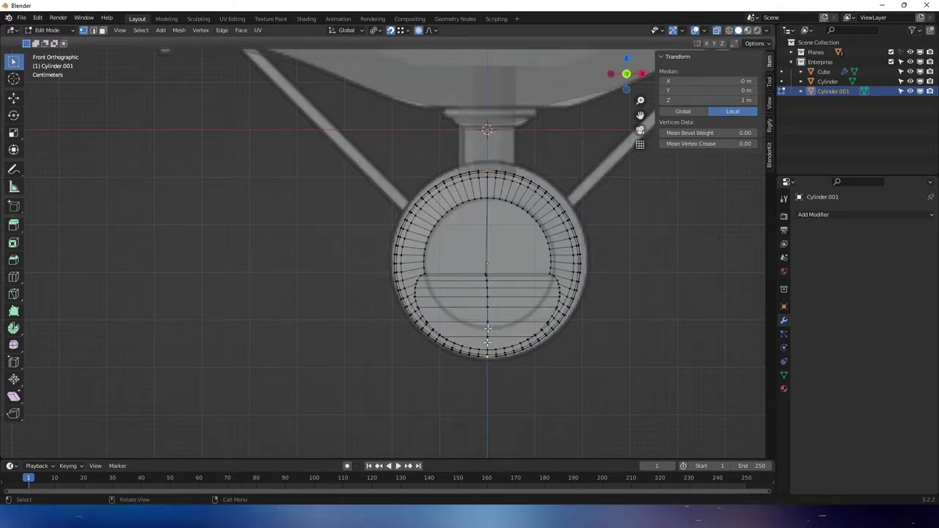
pyautogui.scroll(2, 495, 314)
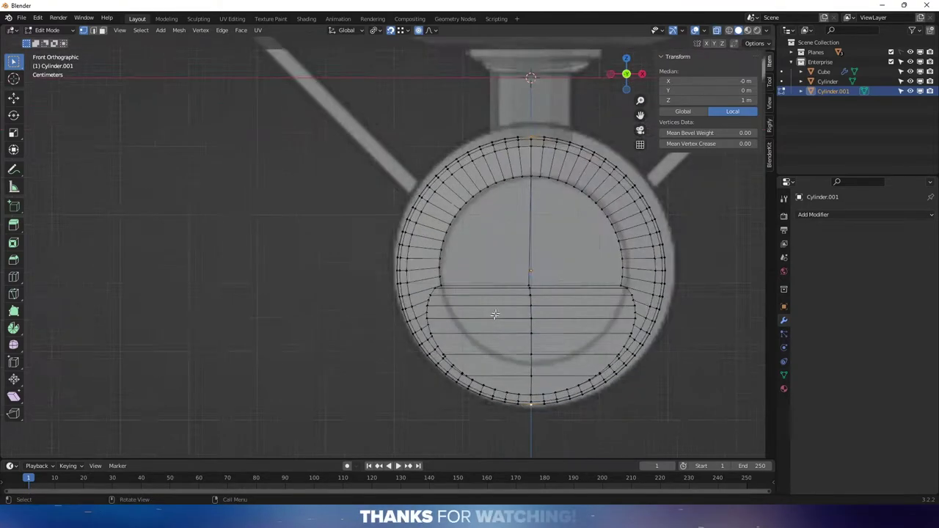
pyautogui.scroll(4, 495, 314)
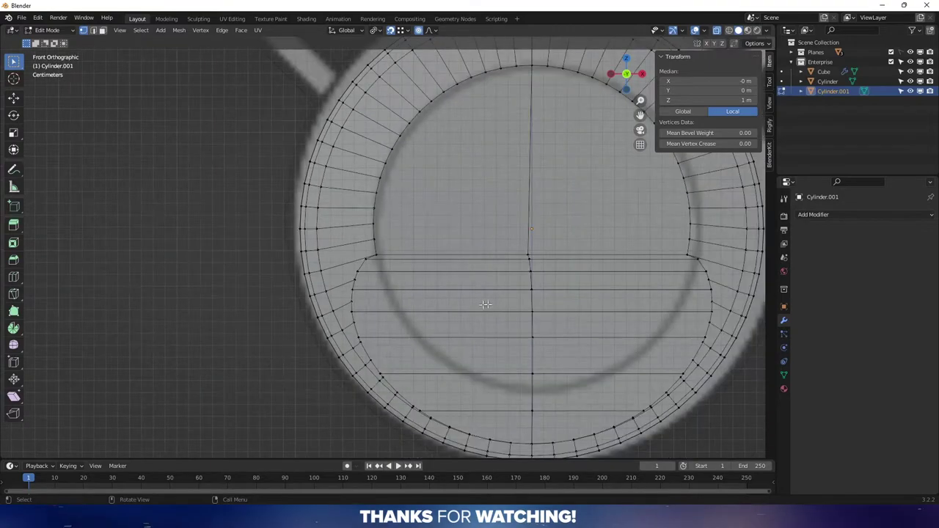
pyautogui.scroll(-2, 536, 253)
pyautogui.scroll(1, 526, 249)
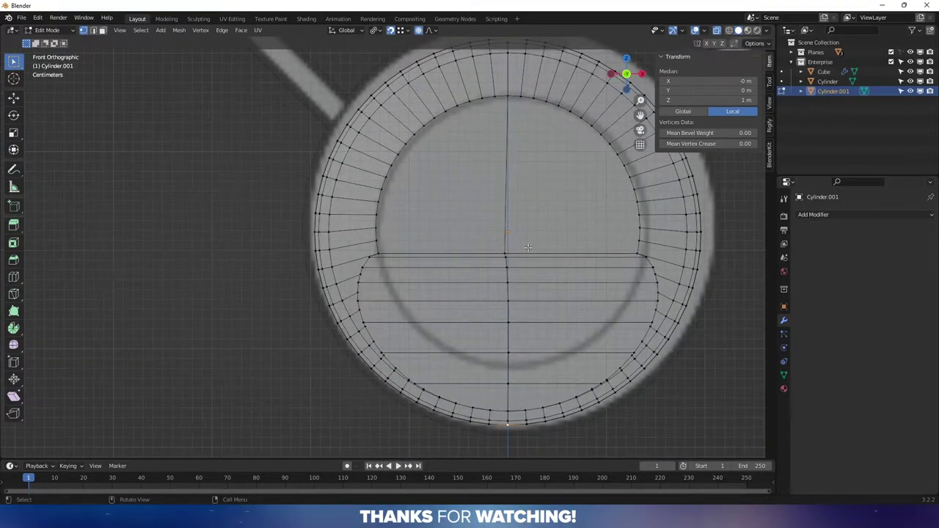
pyautogui.scroll(-4, 525, 236)
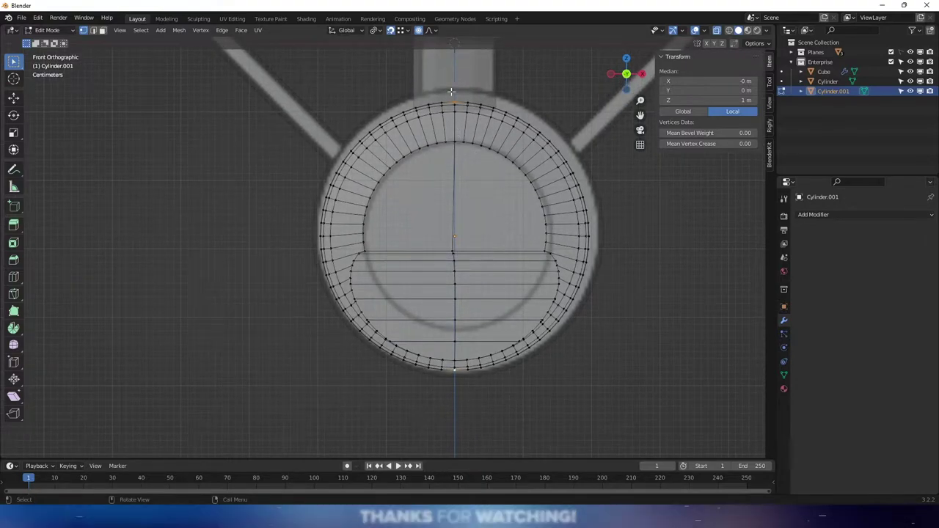
pyautogui.moveTo(497, 154); pyautogui.dragTo(483, 166, button='middle')
pyautogui.hotkey('alt', 'z')
pyautogui.scroll(-2, 490, 159)
pyautogui.scroll(-5, 489, 158)
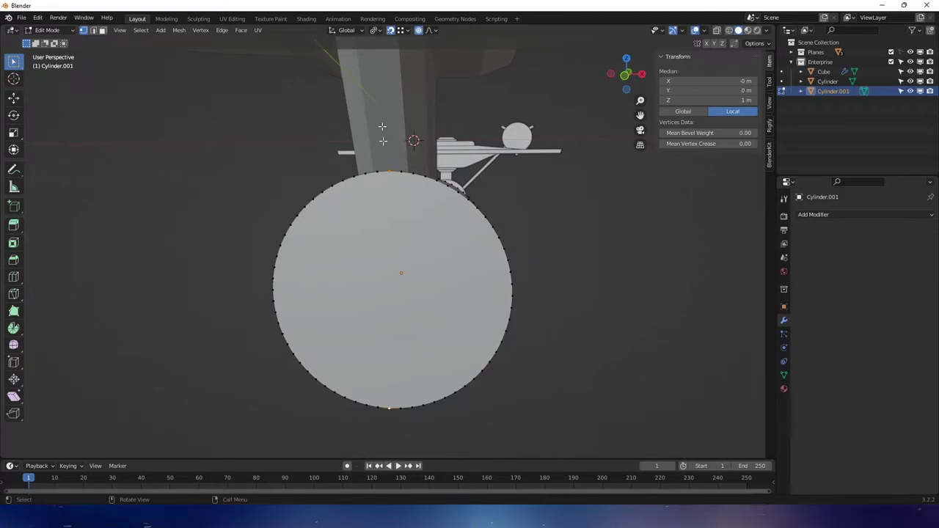
pyautogui.press('j')
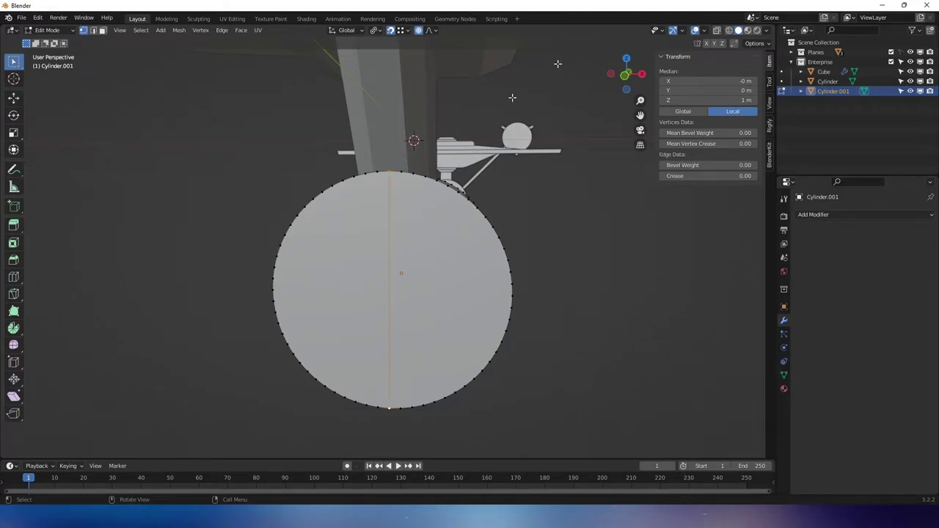
# - Select all vertices along the hull's vertical centre line in front view and scale them to 0 along X with proportional editing off
pyautogui.click(624, 74)
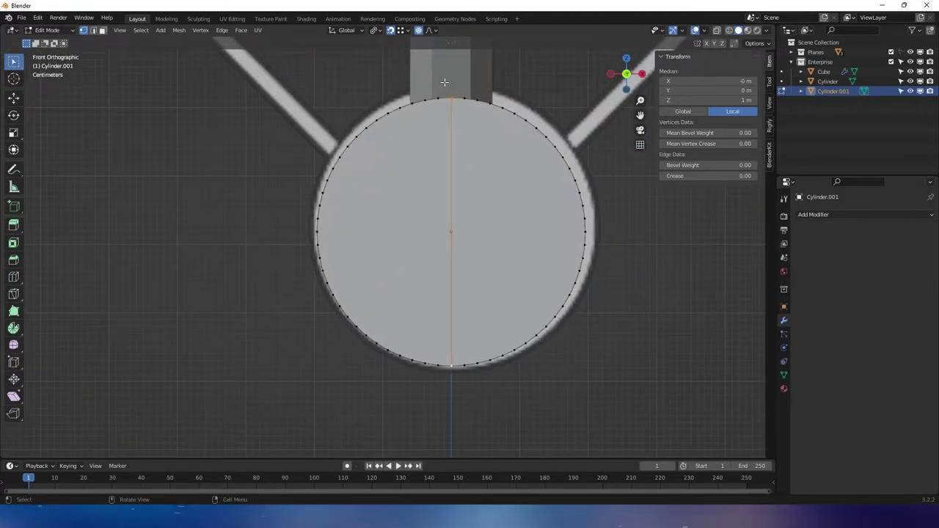
pyautogui.hotkey('alt', 'z')
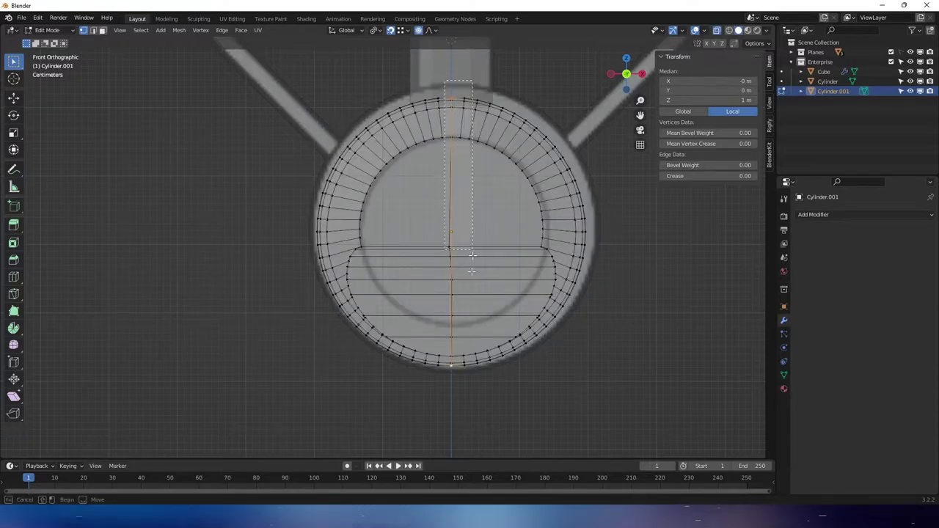
pyautogui.moveTo(471, 255); pyautogui.dragTo(453, 377)
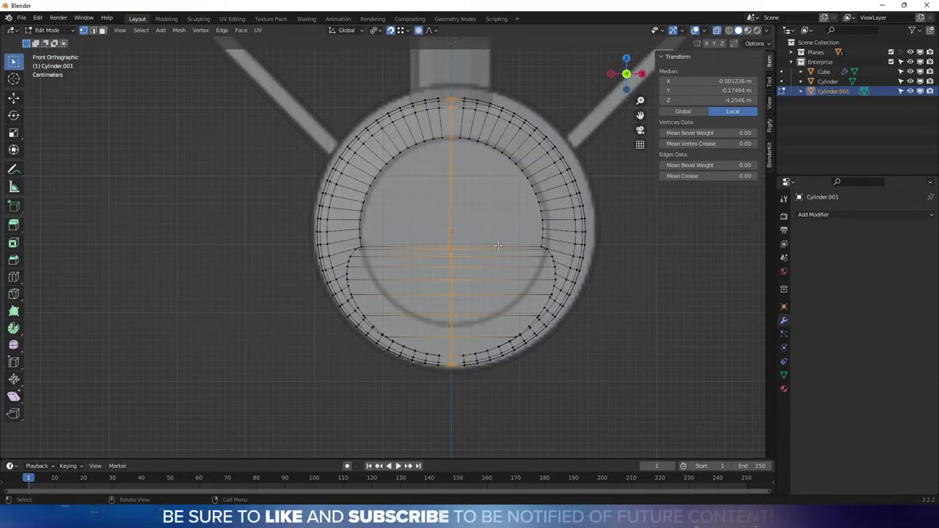
pyautogui.scroll(2, 497, 245)
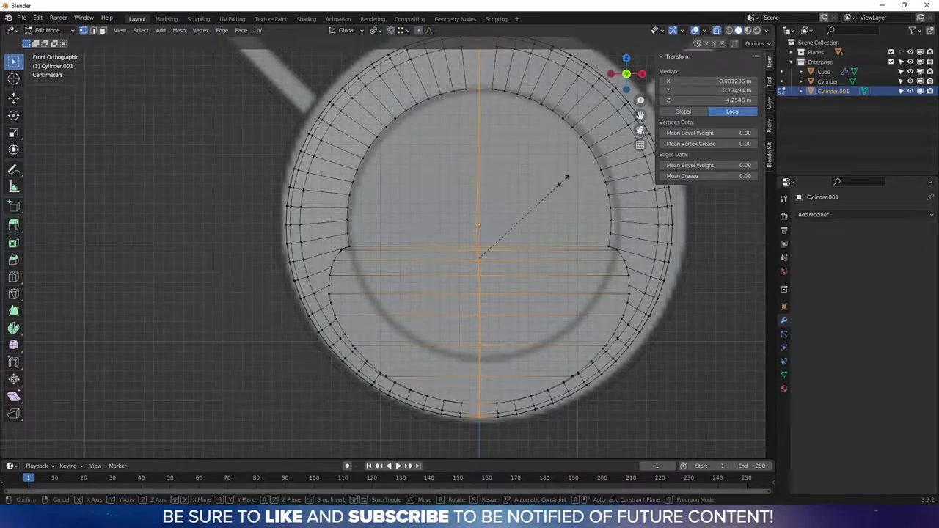
pyautogui.press('x')
pyautogui.press('0')
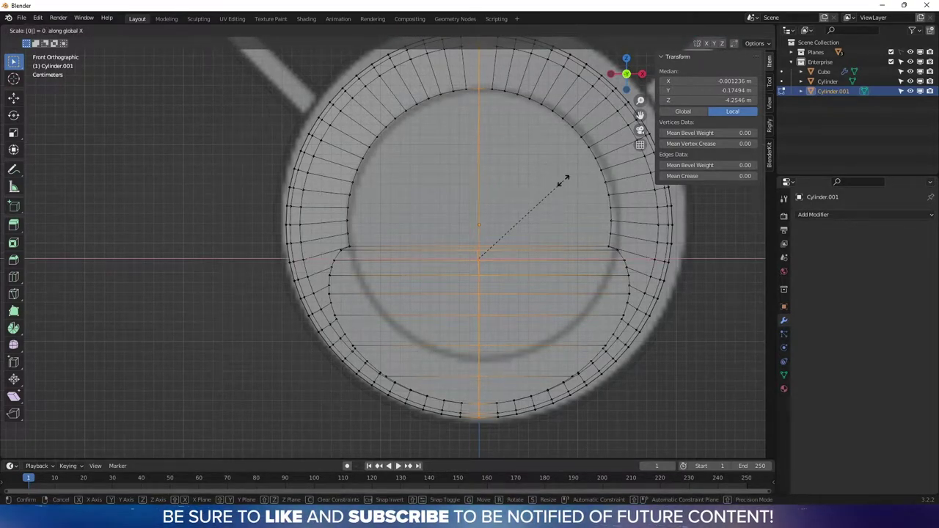
pyautogui.press('Return')
# - Set the local median X of the selected centre-line vertices to 0 m and check their alignment in front view
pyautogui.scroll(1, 528, 257)
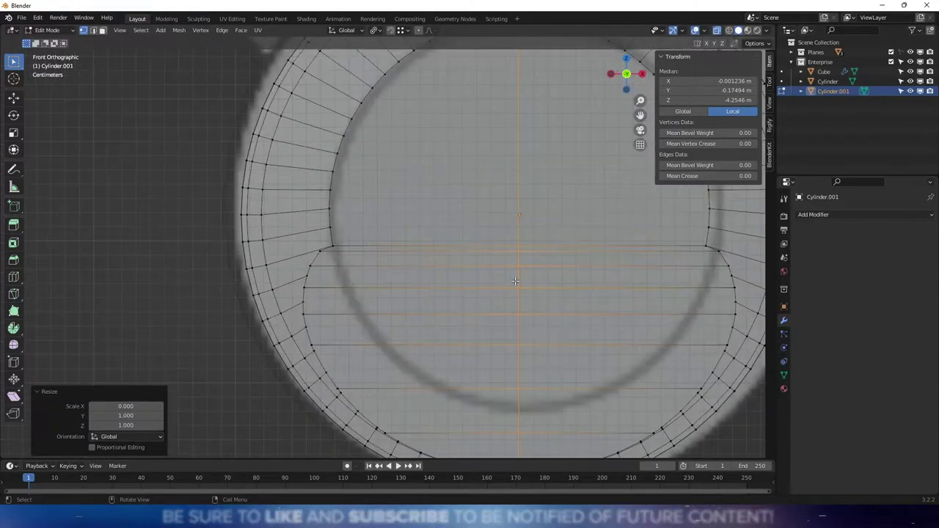
pyautogui.scroll(-1, 497, 271)
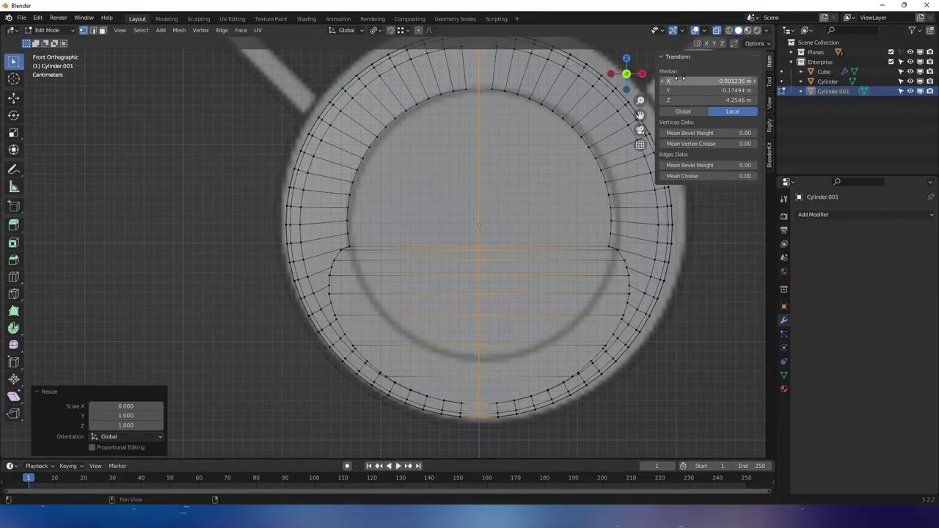
pyautogui.click(703, 81)
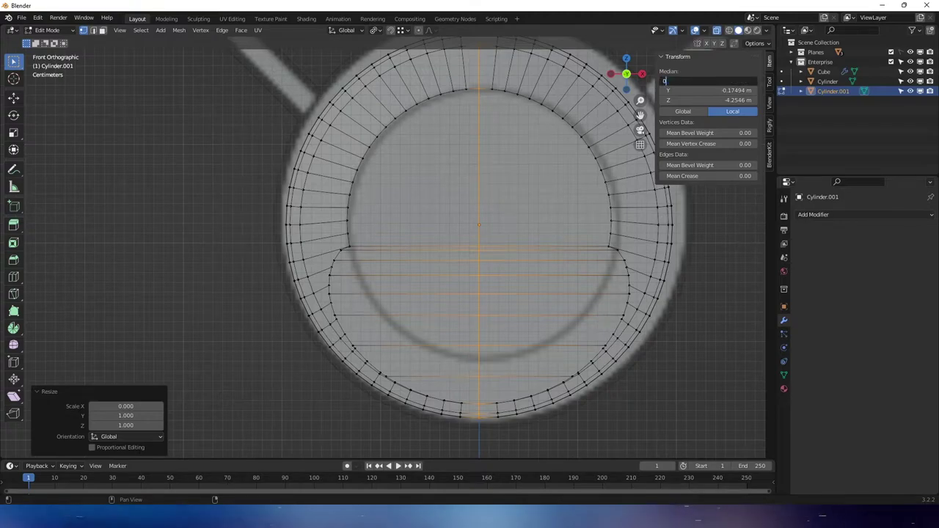
pyautogui.press('Return')
pyautogui.scroll(1, 550, 208)
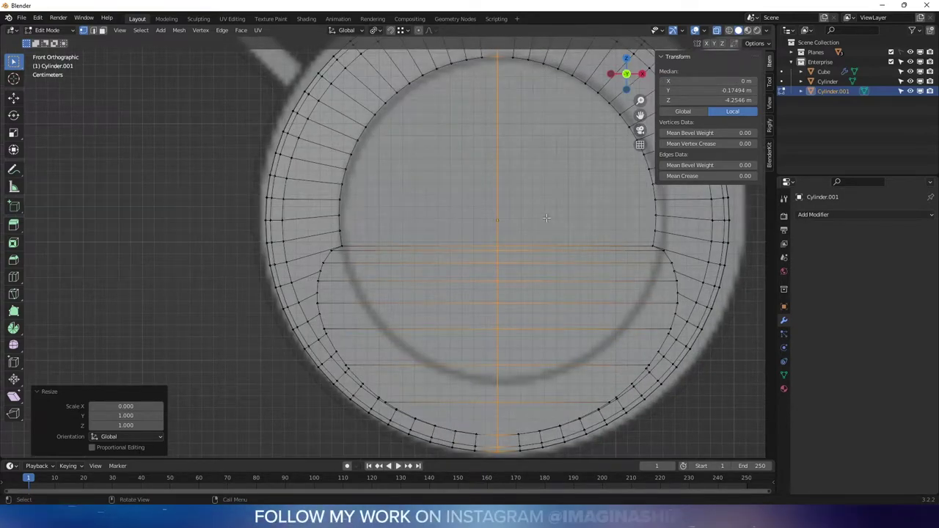
pyautogui.scroll(5, 546, 218)
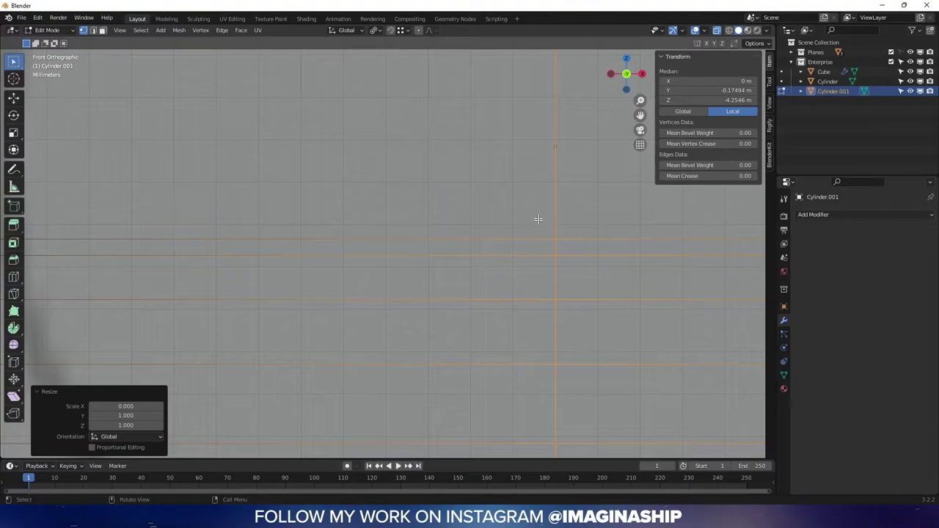
pyautogui.press('KP_Decimal')
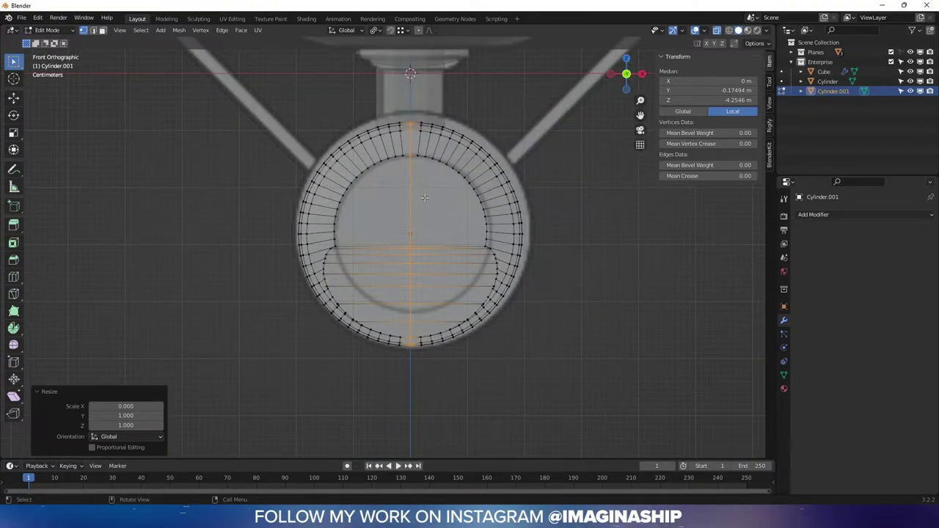
# - Scale the selected centre-line vertices to 0 along X again in front view
pyautogui.scroll(2, 422, 196)
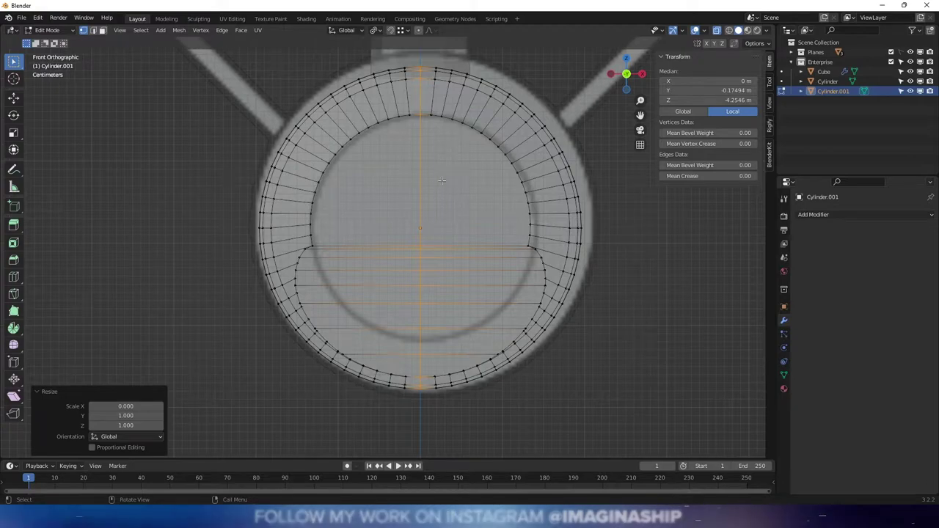
pyautogui.press('s')
pyautogui.press('x')
pyautogui.press('0')
pyautogui.press('Return')
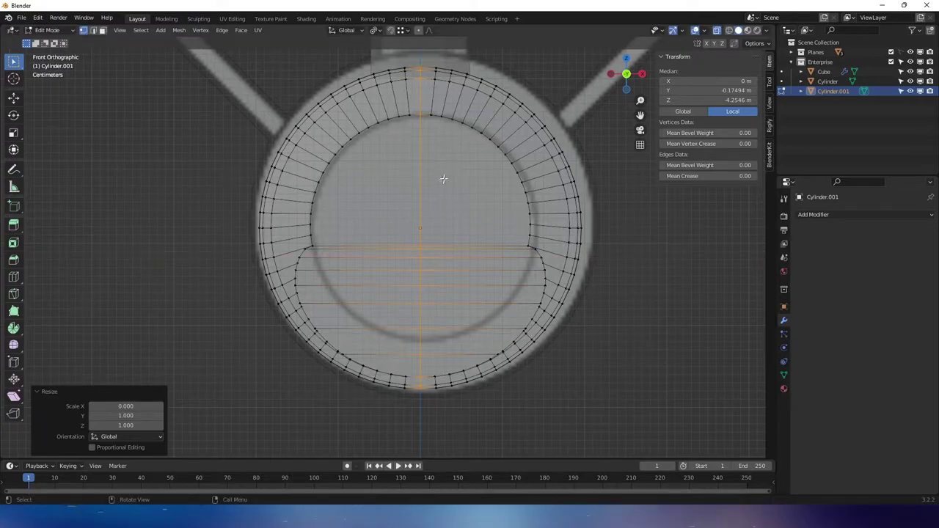
# - Select all faces on the hull's negative X half in face mode and delete them
pyautogui.press('3')
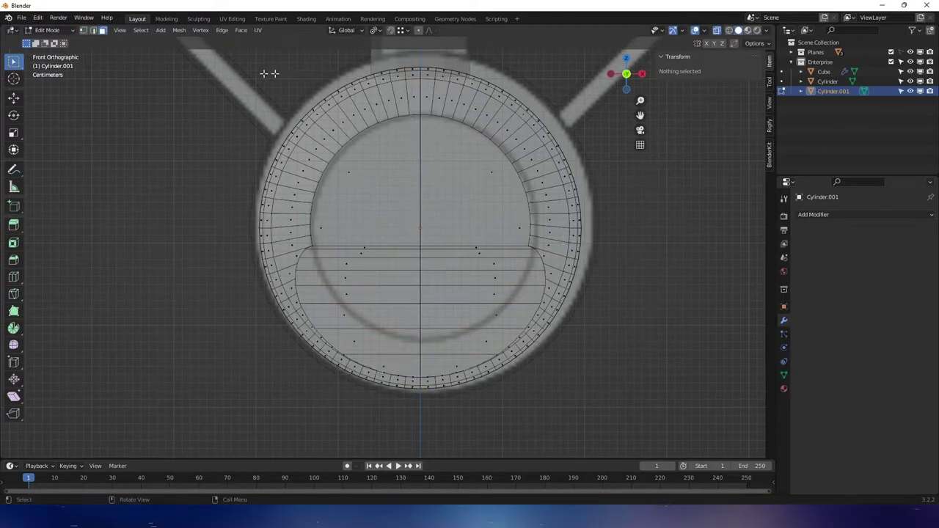
pyautogui.moveTo(209, 56); pyautogui.dragTo(418, 413)
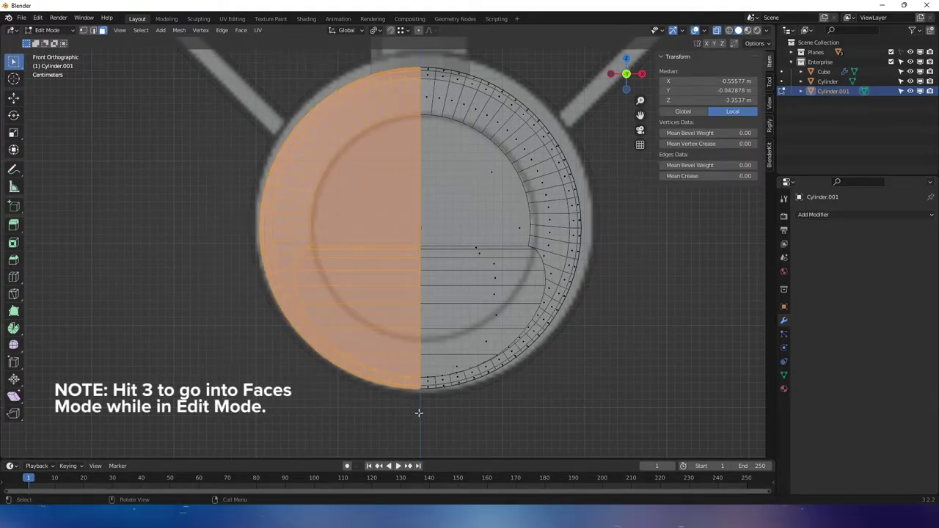
pyautogui.press('x')
pyautogui.click(409, 396)
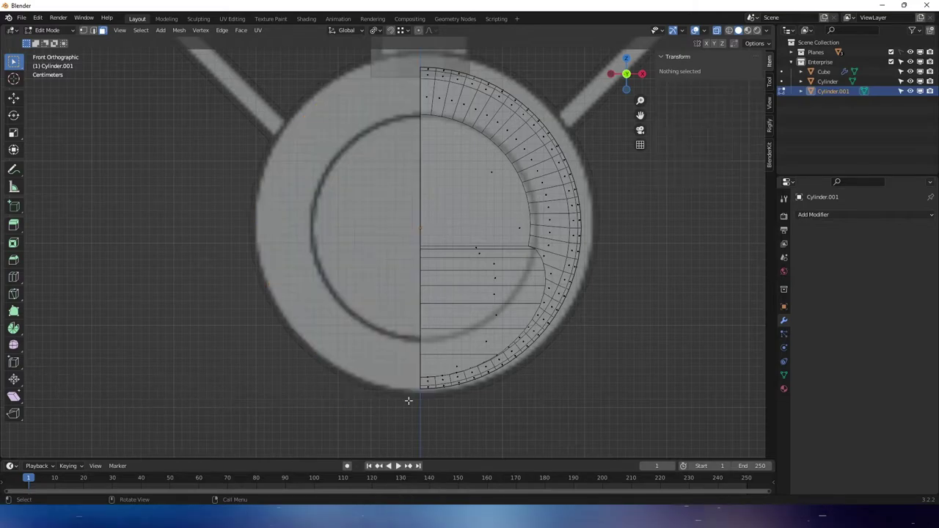
# - Turn off X-ray and add a Mirror modifier on the X axis with Clipping enabled to the half hull
pyautogui.moveTo(474, 353); pyautogui.dragTo(379, 360, button='middle')
pyautogui.hotkey('alt', 'z')
pyautogui.scroll(-6, 365, 364)
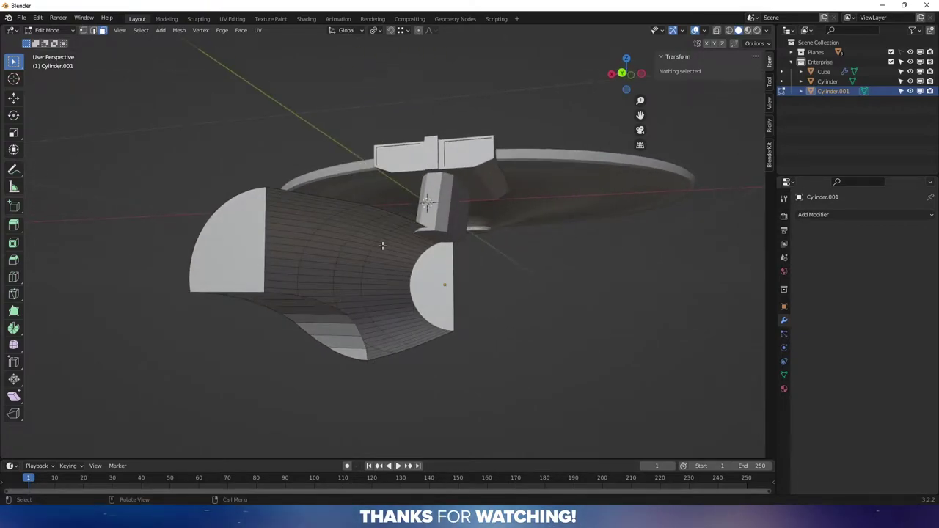
pyautogui.press('Tab')
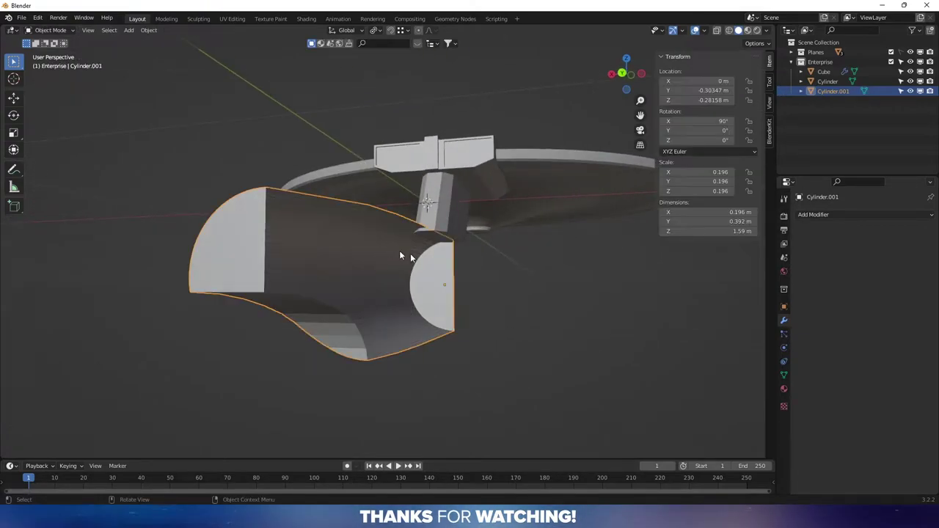
pyautogui.click(805, 214)
pyautogui.click(761, 325)
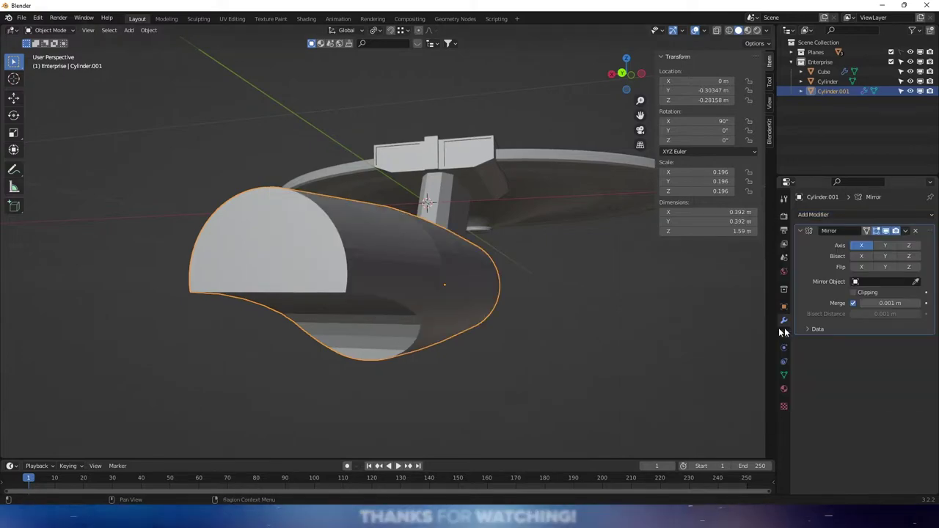
pyautogui.click(854, 293)
# - Examine the faces and edge vertices along the mirrored hull's rear cutout in Edit Mode
pyautogui.moveTo(446, 310); pyautogui.dragTo(350, 260, button='middle')
pyautogui.press('Tab')
pyautogui.scroll(3, 326, 277)
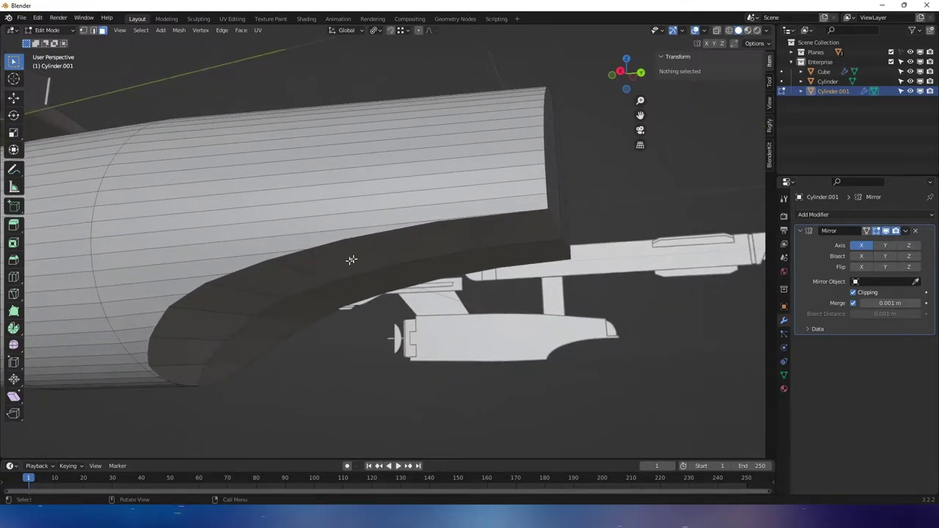
pyautogui.moveTo(430, 224)
pyautogui.mouseDown(button='middle')
pyautogui.moveTo(421, 239)
pyautogui.moveTo(419, 227)
pyautogui.mouseUp(button='middle')
pyautogui.scroll(1, 419, 226)
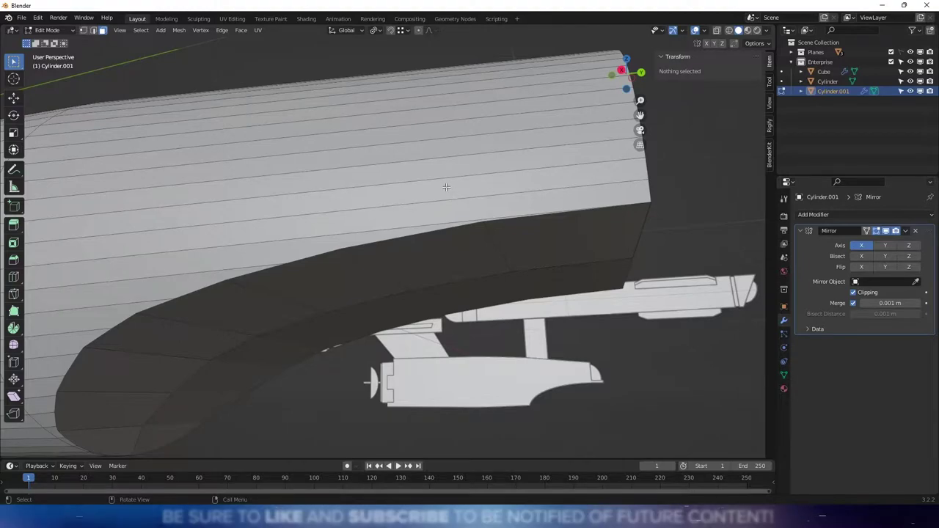
pyautogui.keyDown('shift'); pyautogui.moveTo(447, 186); pyautogui.dragTo(444, 192, button='middle'); pyautogui.keyUp('shift')
pyautogui.scroll(2, 445, 193)
pyautogui.keyDown('shift'); pyautogui.moveTo(281, 224); pyautogui.dragTo(334, 195, button='middle'); pyautogui.keyUp('shift')
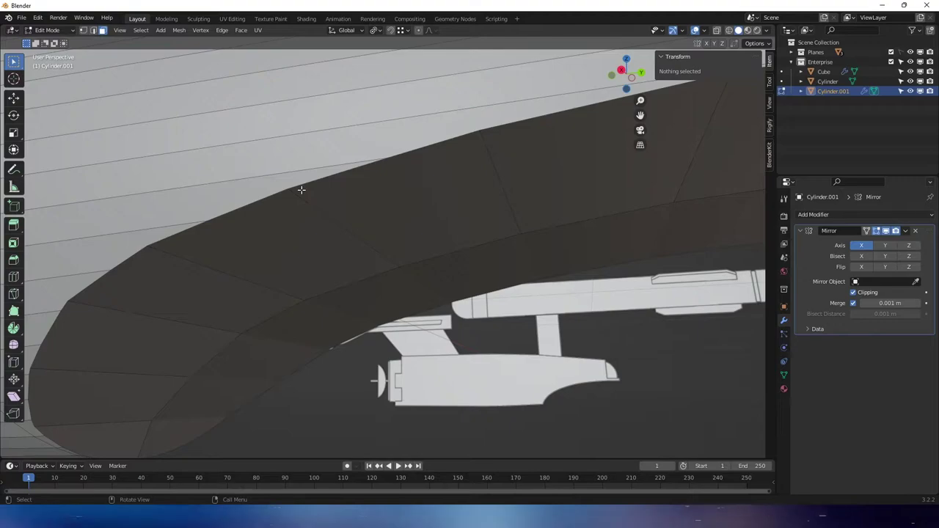
pyautogui.keyDown('shift'); pyautogui.moveTo(406, 189); pyautogui.dragTo(413, 45, button='middle'); pyautogui.keyUp('shift')
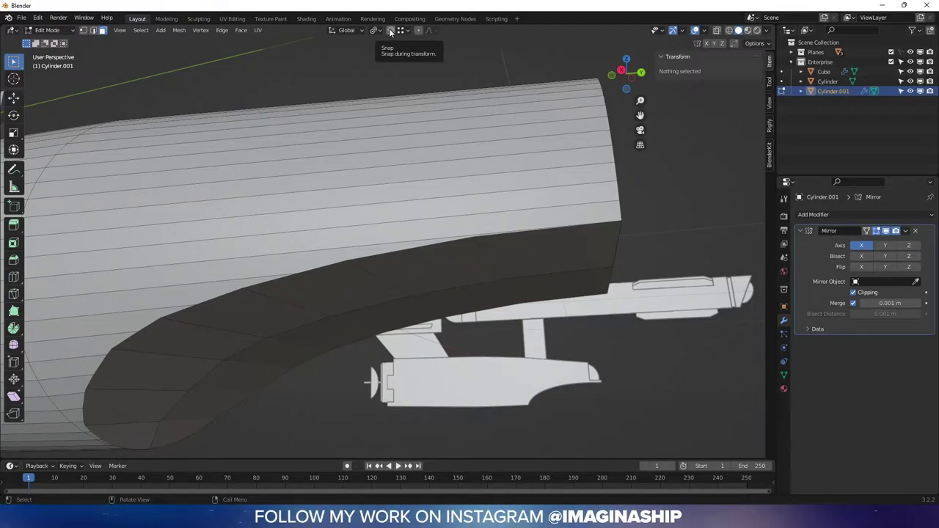
# - Turn on snapping and add one loop cut around the hull's rear section, slid rearward to a factor of -0.645
pyautogui.click(390, 31)
pyautogui.keyDown('alt'); pyautogui.click(359, 138); pyautogui.keyUp('alt')
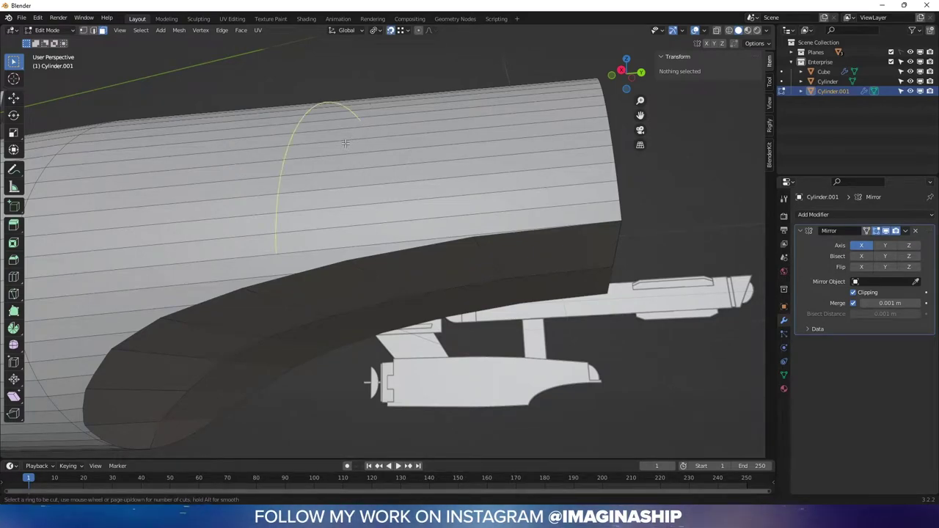
pyautogui.press('g')
pyautogui.press('g')
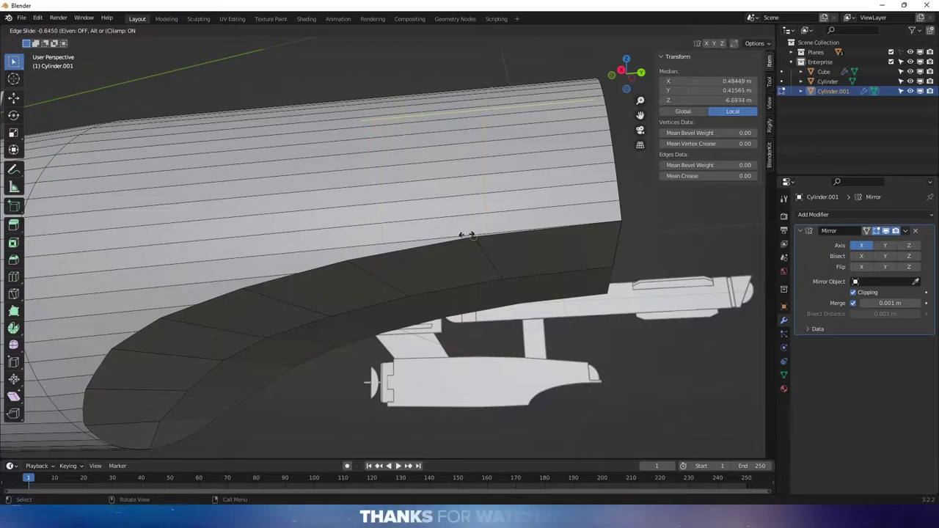
pyautogui.click(471, 236)
# - Flatten the new edge loop by scaling it to 0 along Y
pyautogui.moveTo(471, 236)
pyautogui.keyDown('shift'); pyautogui.mouseDown(button='middle')
pyautogui.moveTo(403, 210)
pyautogui.moveTo(472, 232)
pyautogui.mouseUp(button='middle'); pyautogui.keyUp('shift')
pyautogui.scroll(2, 416, 205)
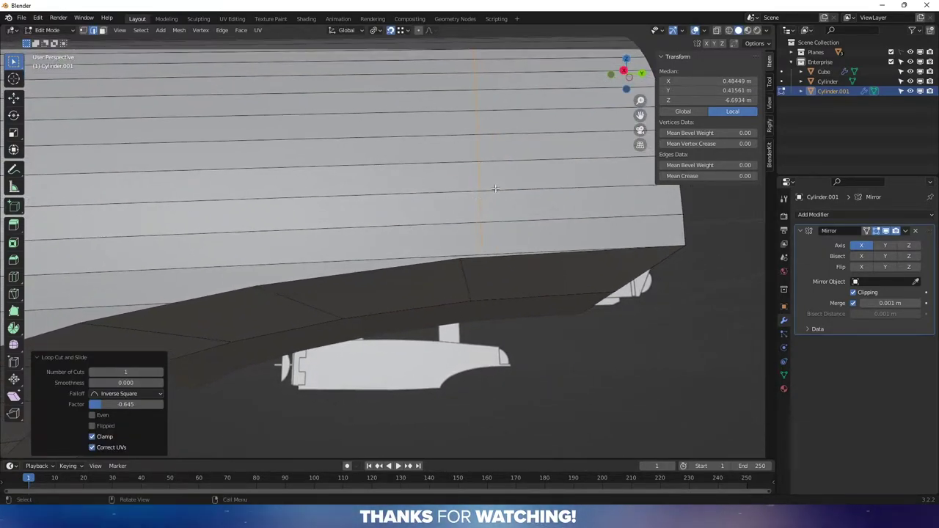
pyautogui.press('s')
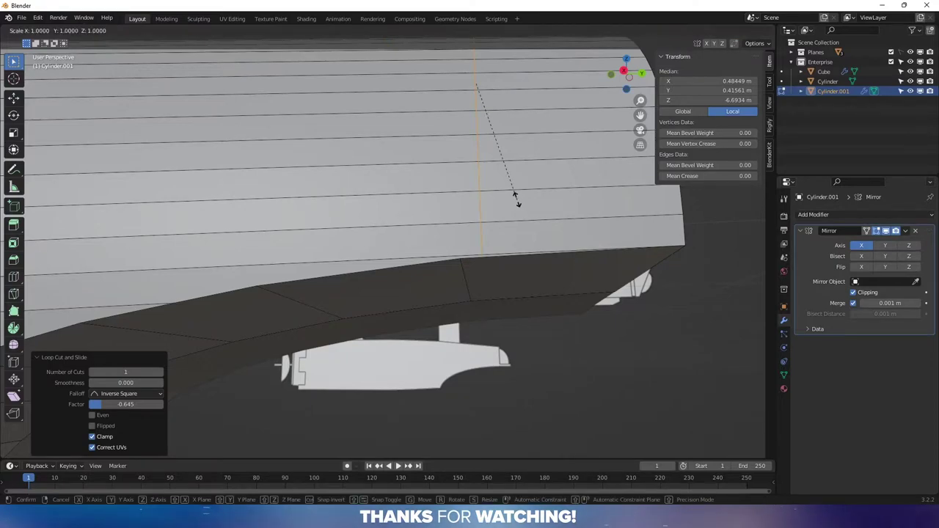
pyautogui.write('y')
pyautogui.write('0')
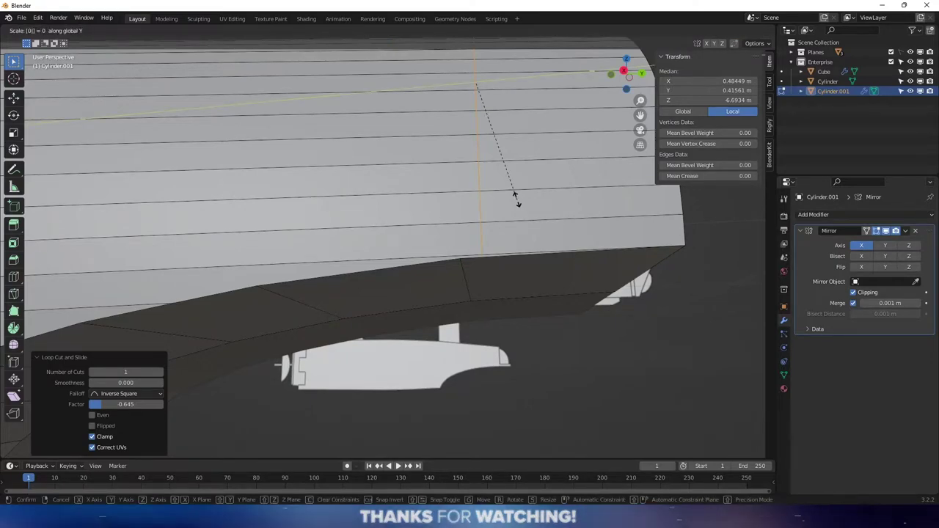
pyautogui.press('Return')
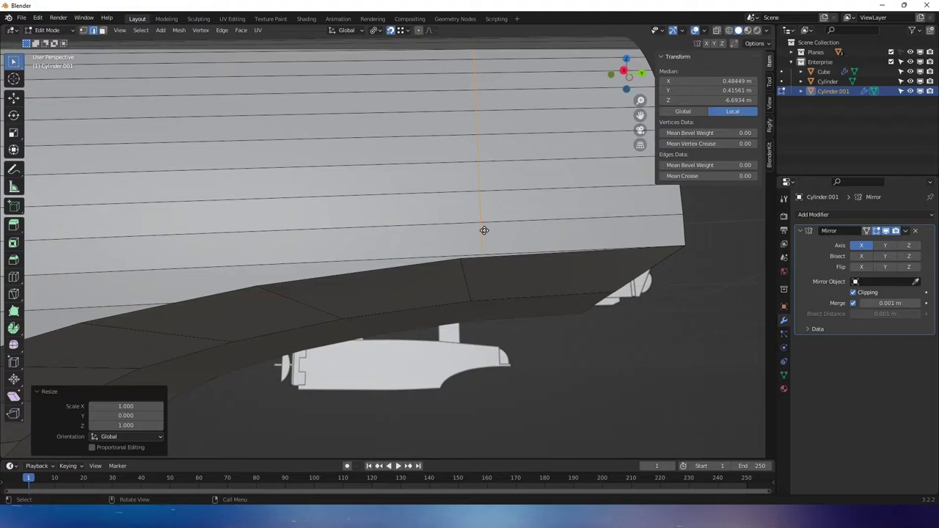
# - Move the edge loop along Y onto the nearest cutout edge vertex with snapping and select the vertices where they meet
pyautogui.press('g')
pyautogui.press('y')
pyautogui.click(462, 257)
pyautogui.keyDown('shift'); pyautogui.moveTo(473, 275); pyautogui.dragTo(479, 241, button='middle'); pyautogui.keyUp('shift')
pyautogui.scroll(4, 476, 233)
pyautogui.press('1')
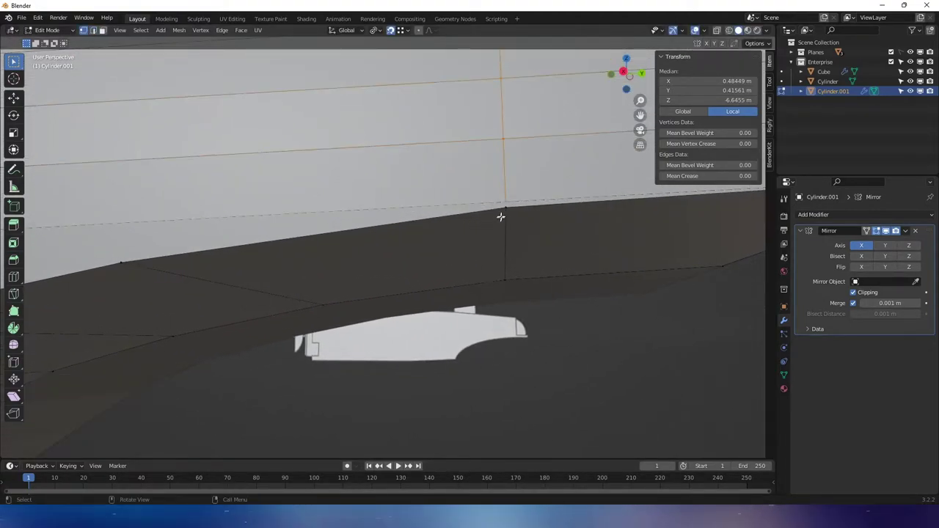
pyautogui.click(505, 206)
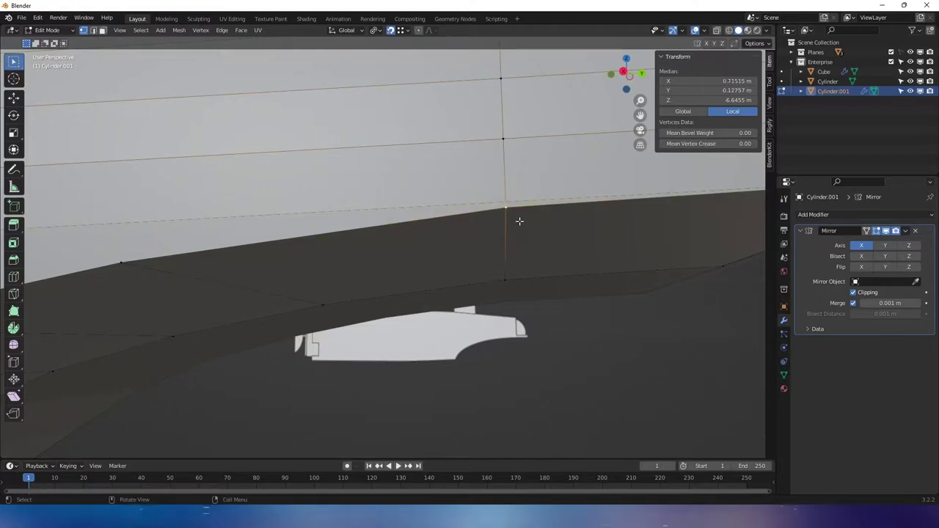
pyautogui.keyDown('alt'); pyautogui.click(520, 210); pyautogui.keyUp('alt')
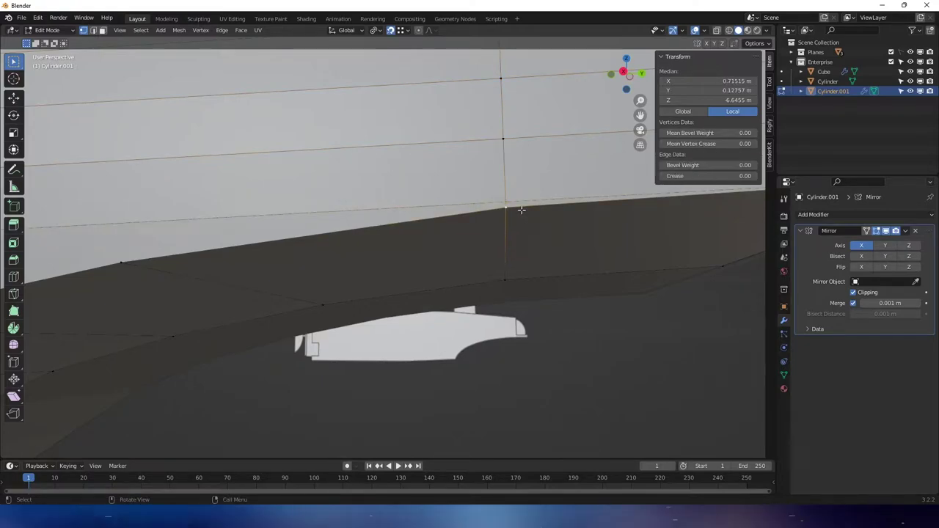
# - Select the next cutout edge vertex forward of the loop and its forward neighbour, and merge them at last
pyautogui.scroll(-3, 520, 210)
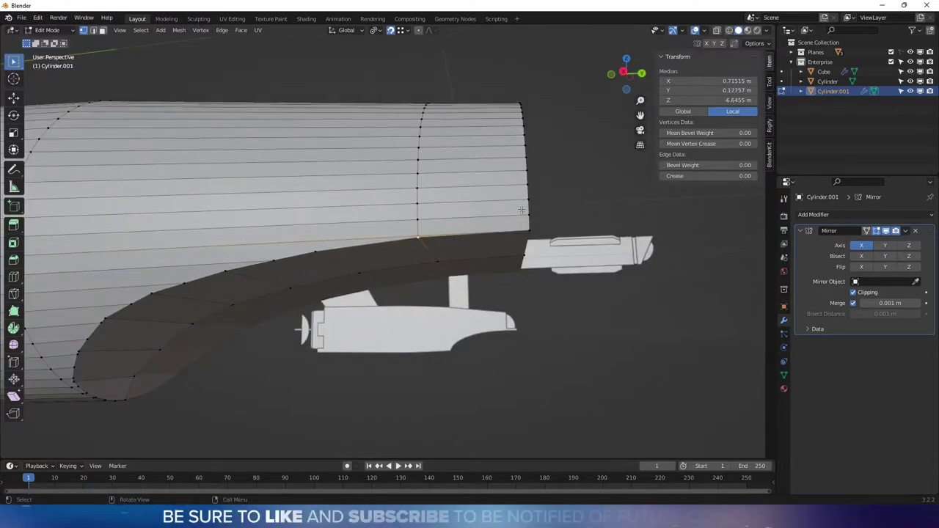
pyautogui.moveTo(521, 210); pyautogui.dragTo(526, 179, button='middle')
pyautogui.scroll(2, 456, 219)
pyautogui.hotkey('alt', 'a')
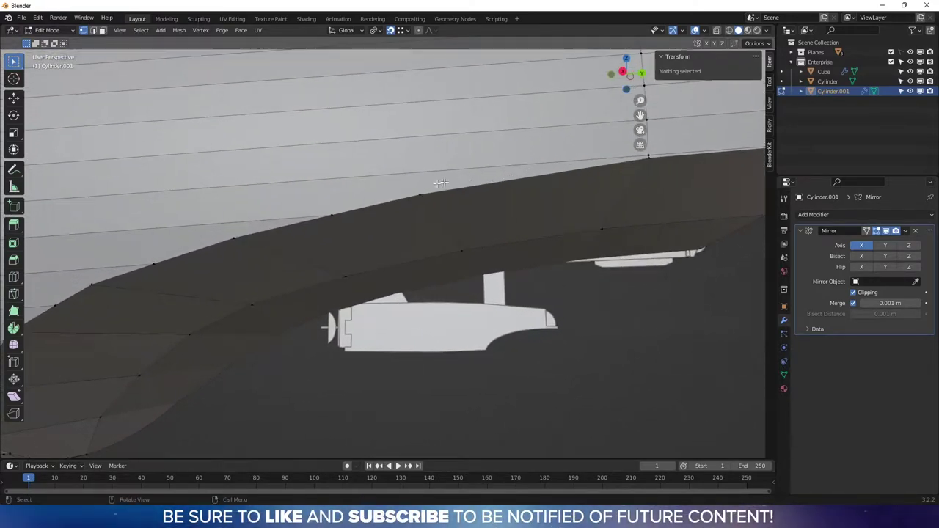
pyautogui.click(420, 192)
pyautogui.keyDown('shift'); pyautogui.click(332, 213); pyautogui.keyUp('shift')
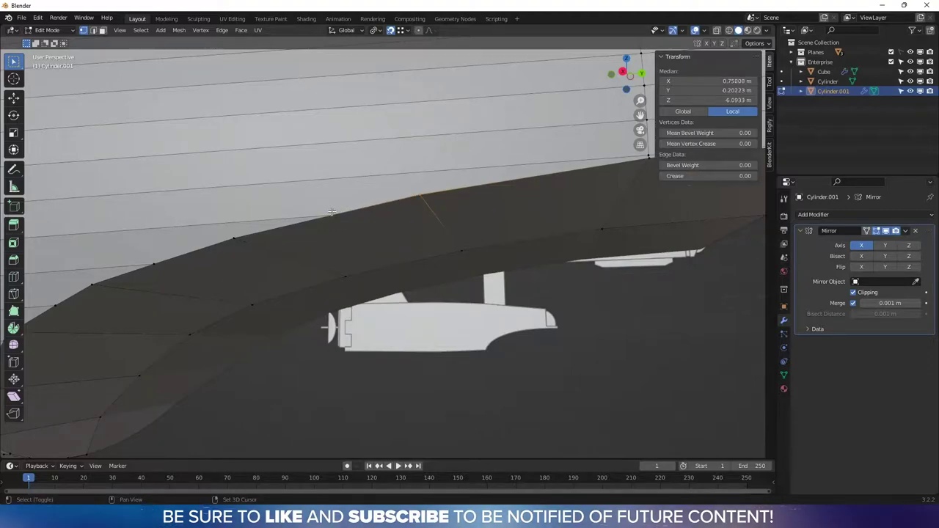
pyautogui.press('m')
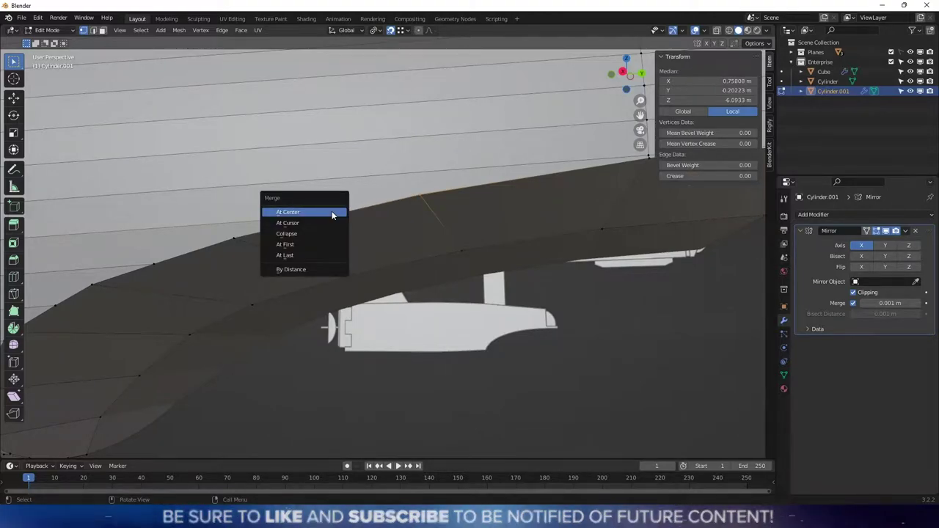
pyautogui.click(316, 255)
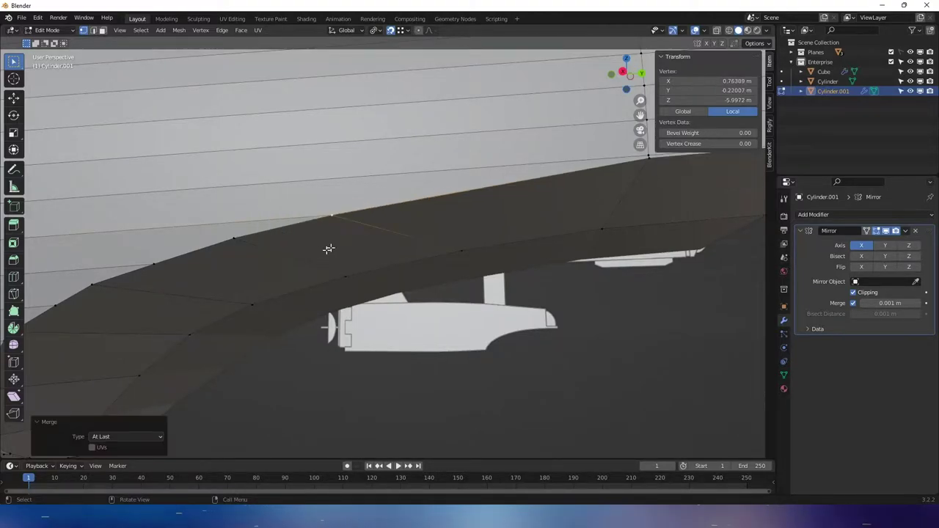
# - Move the matching centre-line vertex of the cutout along Y and Z, snapping it to the merged edge vertex's position
pyautogui.click(462, 252)
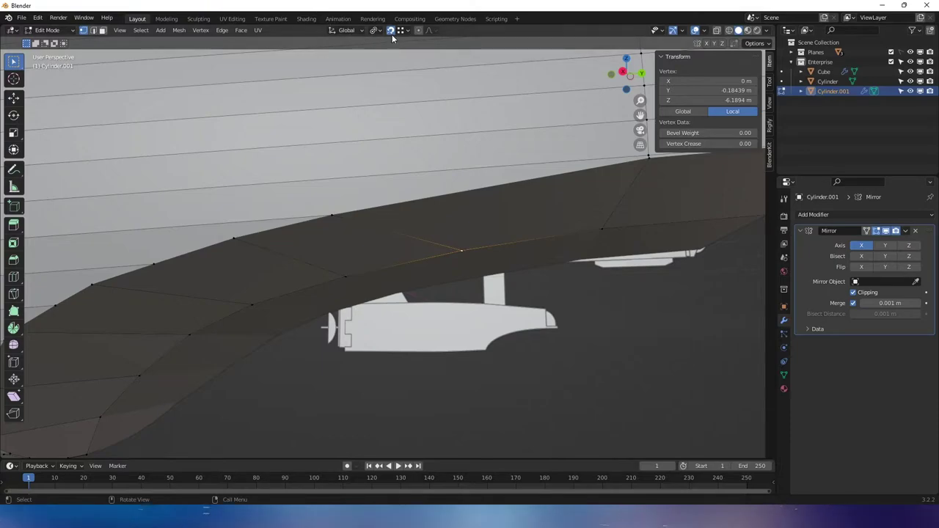
pyautogui.press('g')
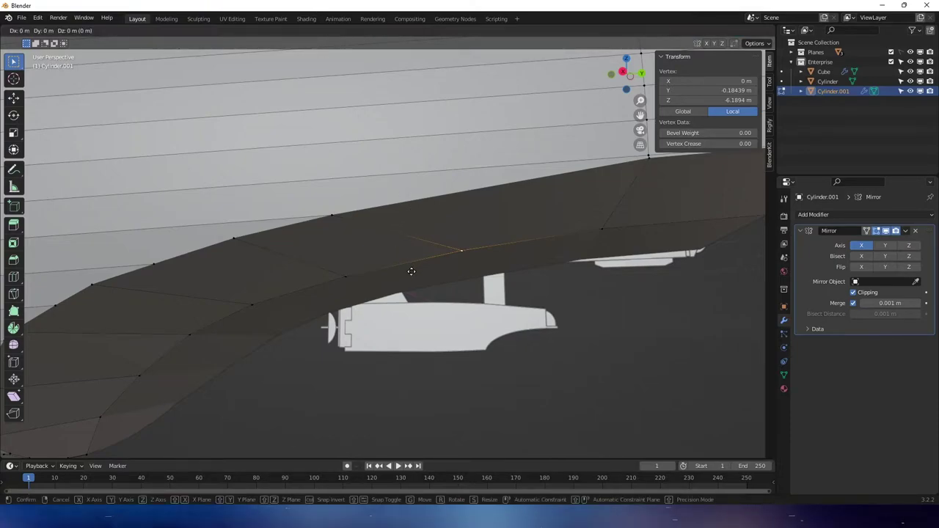
pyautogui.press('y')
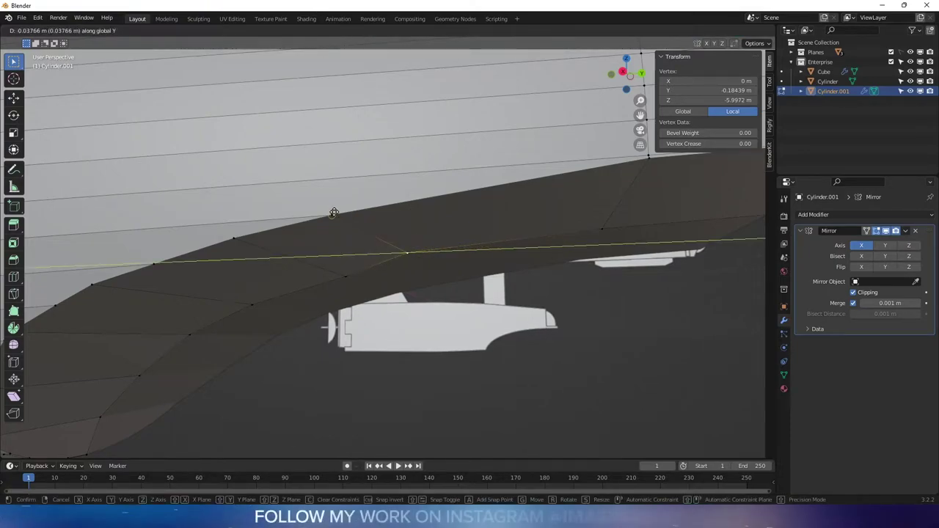
pyautogui.click(334, 213)
pyautogui.press('g')
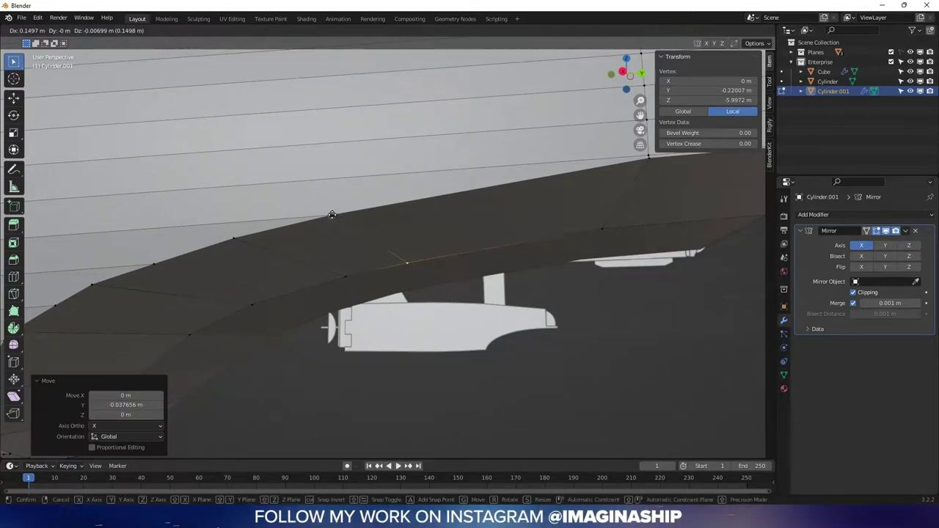
pyautogui.press('z')
pyautogui.click(333, 213)
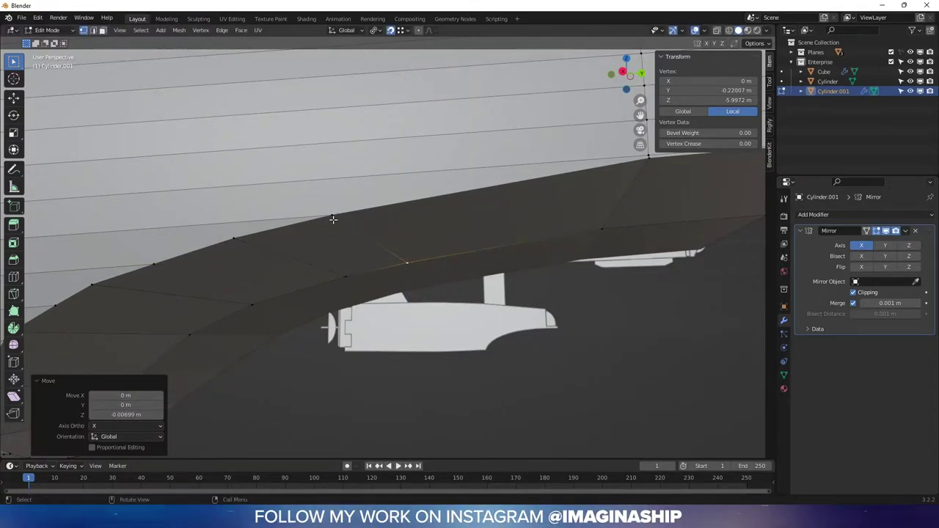
# - Check the cutout's lower curve against the side reference image in right orthographic view
pyautogui.moveTo(333, 219); pyautogui.dragTo(373, 236, button='middle')
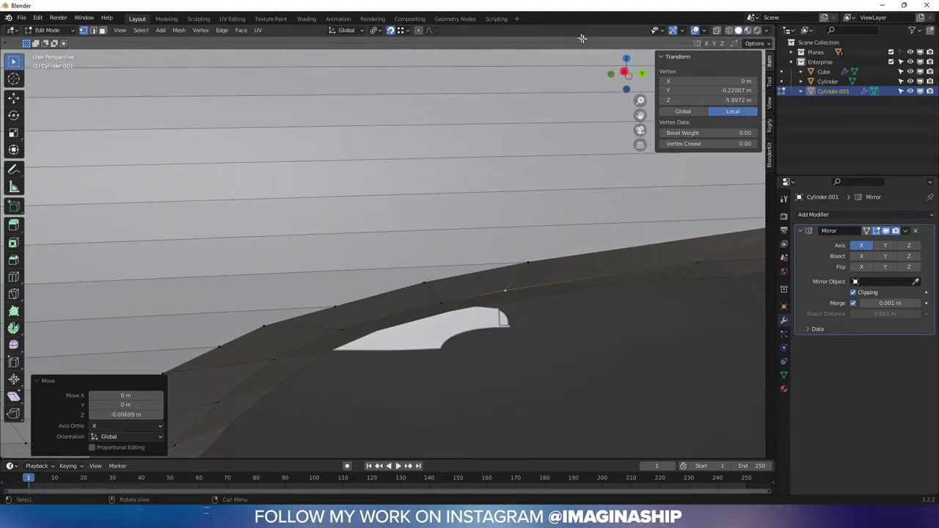
pyautogui.click(623, 72)
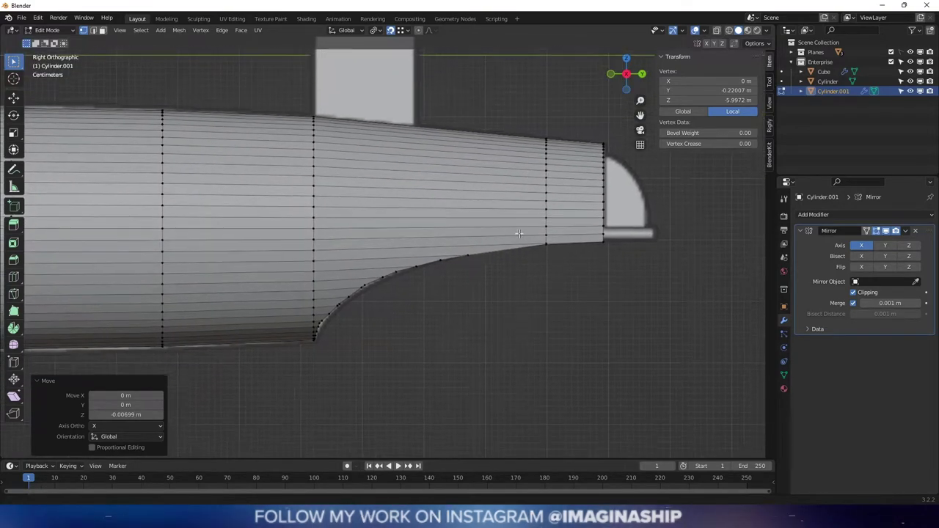
pyautogui.scroll(8, 518, 233)
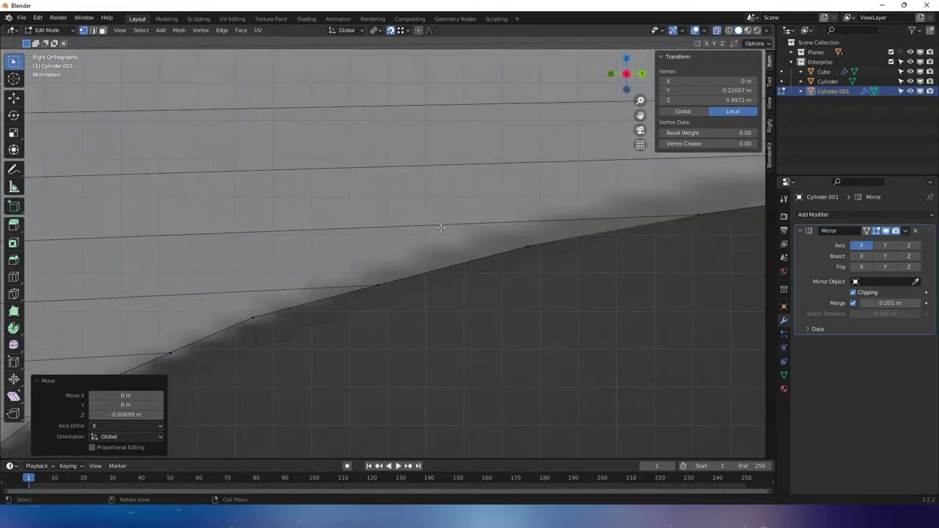
pyautogui.scroll(-10, 570, 245)
pyautogui.moveTo(569, 245); pyautogui.dragTo(560, 231, button='middle')
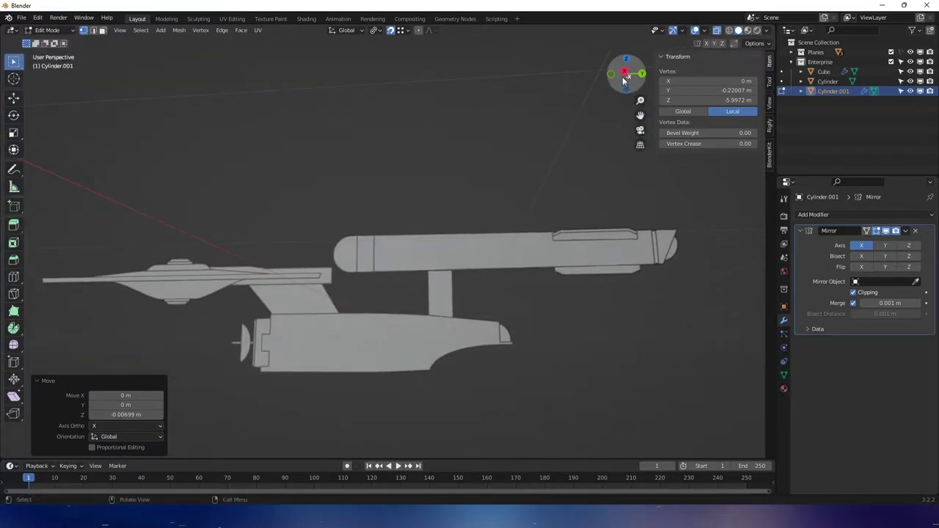
# - Move the next cutout edge vertex forward of the corrected one along Y and Z, snapping it to the neighbouring hull edge vertex
pyautogui.scroll(8, 580, 113)
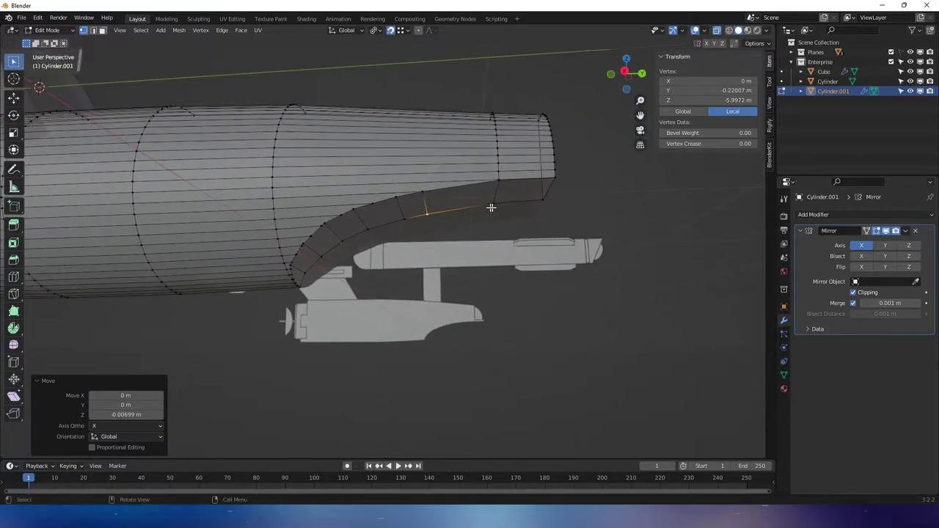
pyautogui.scroll(6, 478, 210)
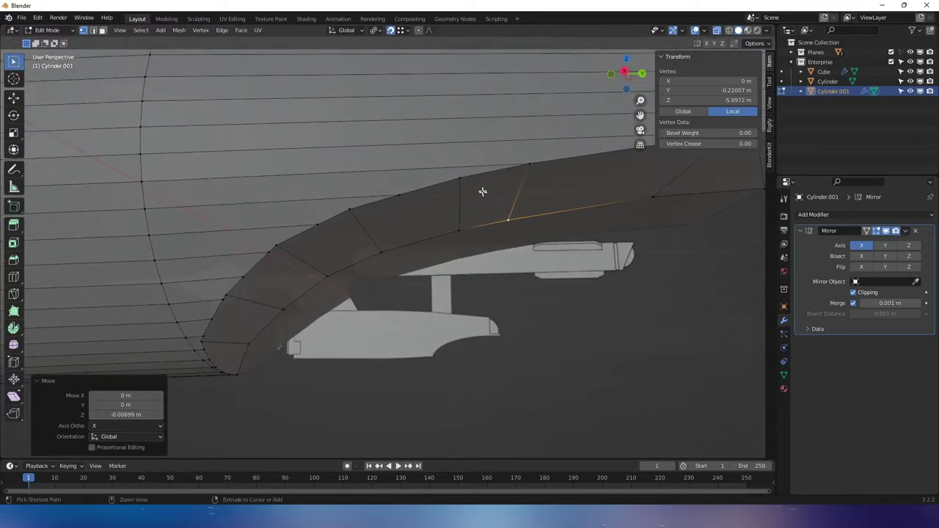
pyautogui.moveTo(480, 185); pyautogui.dragTo(452, 196, button='middle')
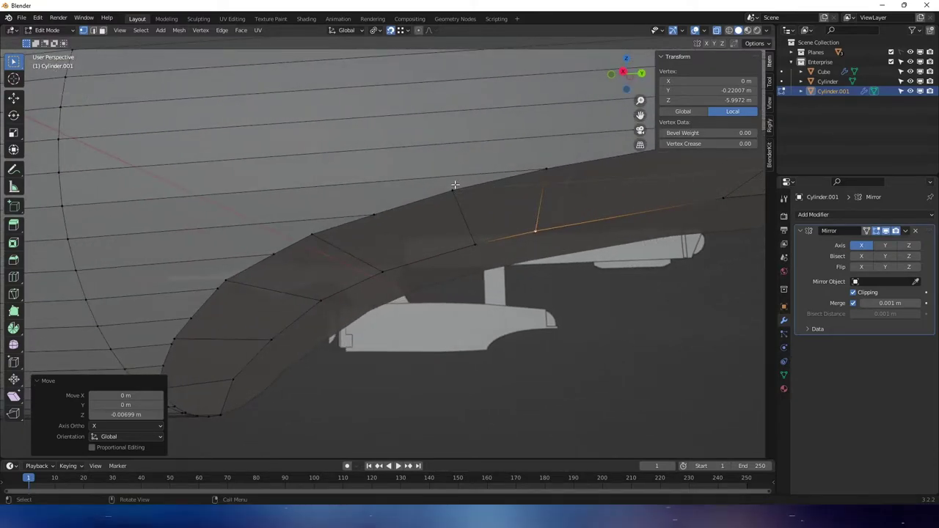
pyautogui.click(451, 190)
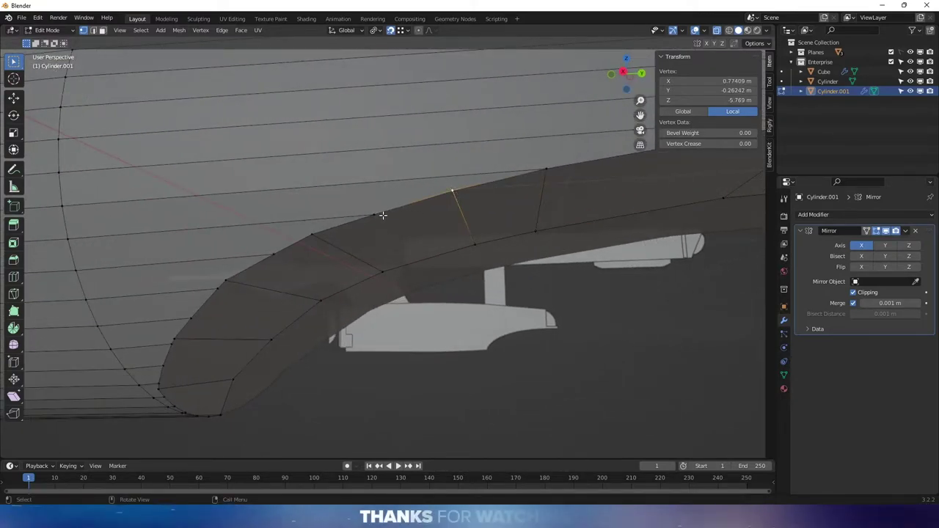
pyautogui.press('g')
pyautogui.press('y')
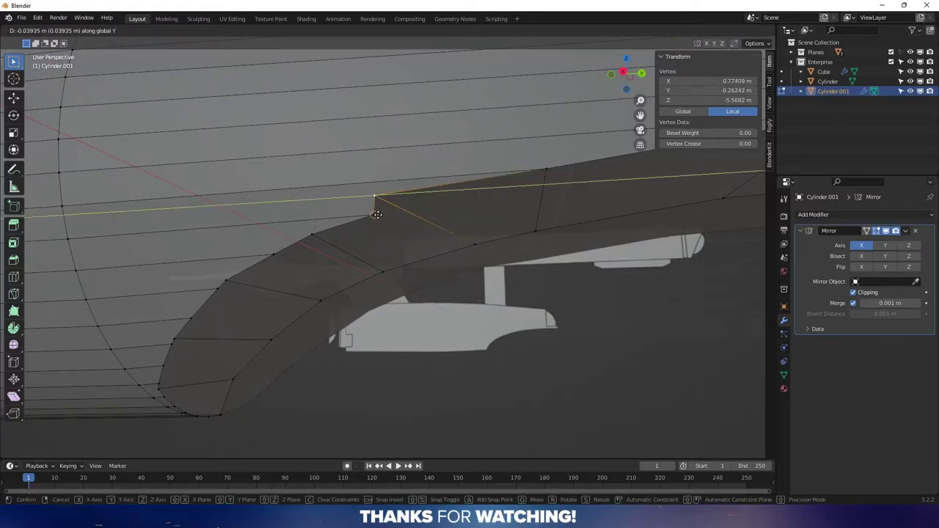
pyautogui.click(377, 214)
pyautogui.press('g')
pyautogui.press('z')
pyautogui.click(377, 215)
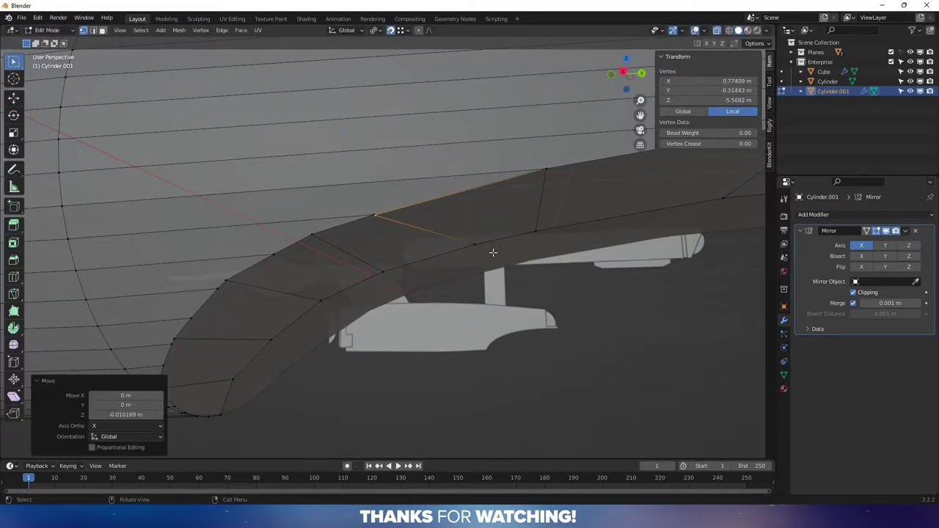
# - Move the corresponding centre-line vertex along Y and Z, snapping to the same hull edge vertex's position
pyautogui.click(476, 244)
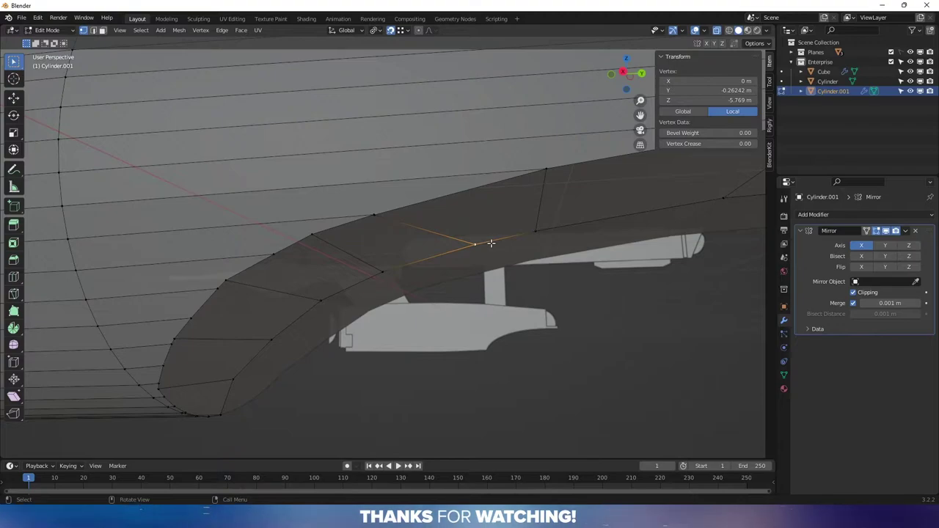
pyautogui.press('g')
pyautogui.press('y')
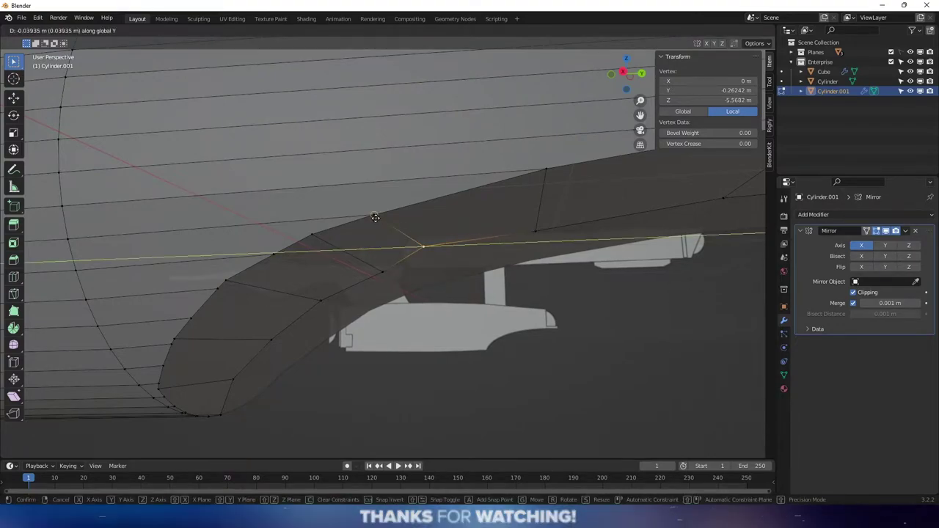
pyautogui.press('z')
pyautogui.click(375, 217)
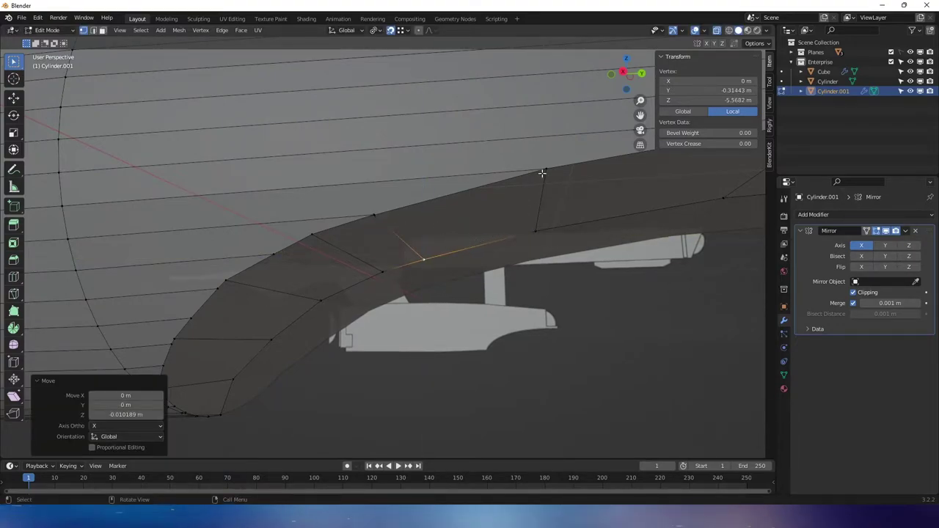
# - Align the following cutout edge vertex farther down the curve along Y and Z with its adjacent hull vertex using snapping
pyautogui.moveTo(423, 235); pyautogui.dragTo(444, 217, button='middle')
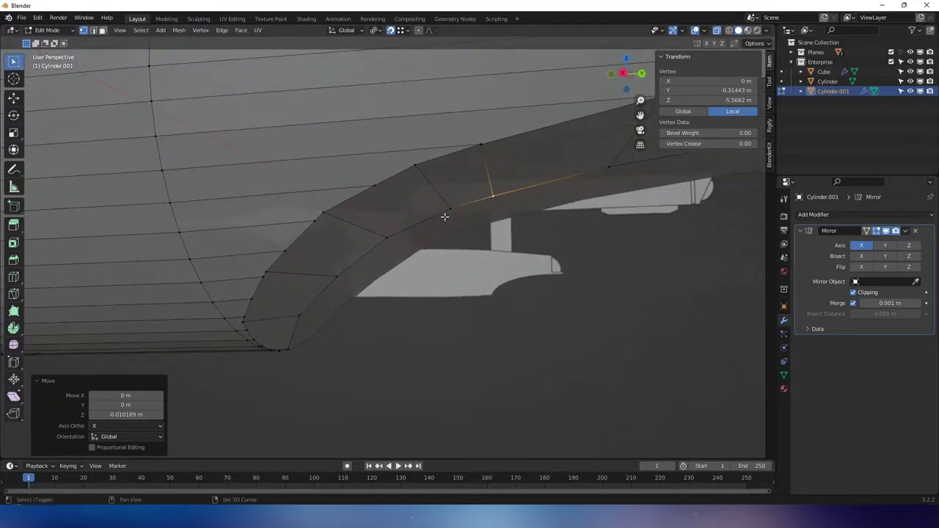
pyautogui.click(415, 164)
pyautogui.press('g')
pyautogui.press('y')
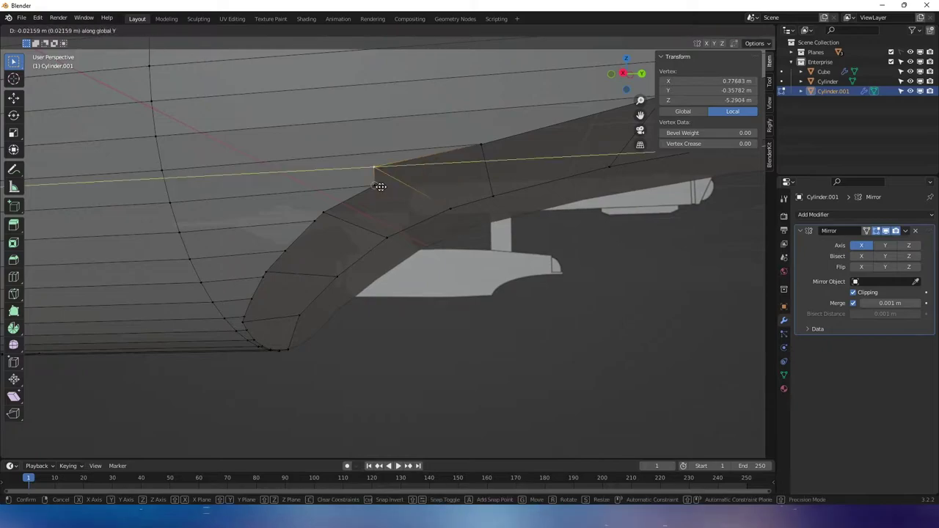
pyautogui.click(378, 184)
pyautogui.press('g')
pyautogui.press('z')
pyautogui.click(374, 186)
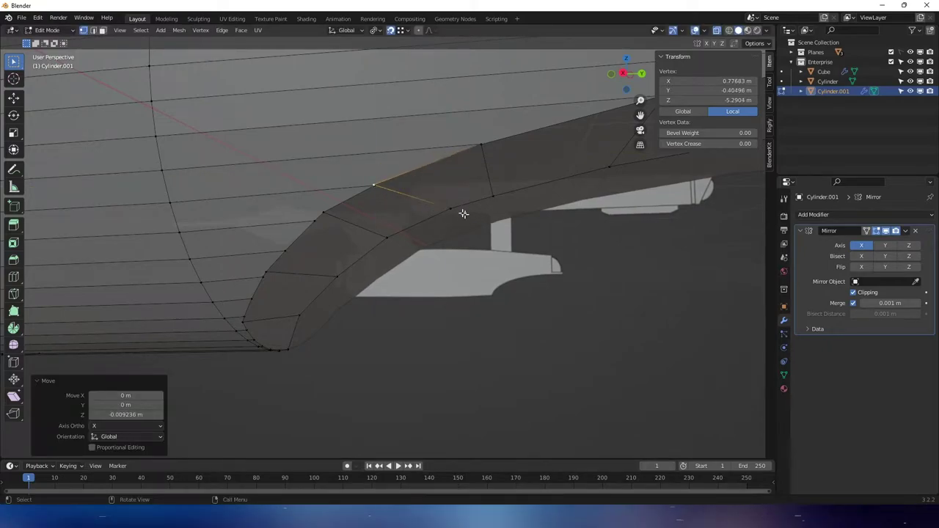
# - Match the centre-line vertex across from that lower edge vertex to its Y and Z position with snapping
pyautogui.click(450, 210)
pyautogui.press('g')
pyautogui.press('y')
pyautogui.click(376, 187)
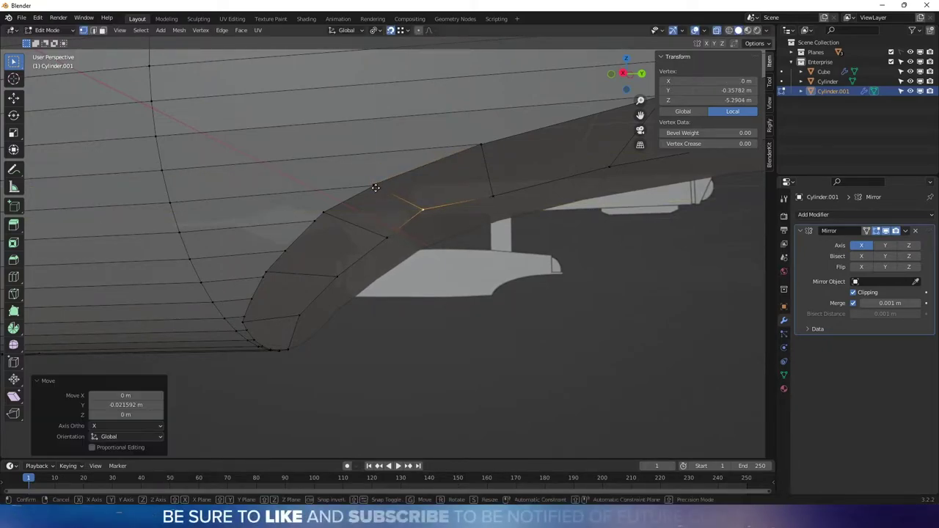
pyautogui.press('g')
pyautogui.press('z')
pyautogui.click(377, 189)
# - Close the remaining sideways gap at the first aligned cutout edge vertex by snapping it along X to the hull vertex
pyautogui.moveTo(423, 241); pyautogui.dragTo(420, 241, button='middle')
pyautogui.scroll(3, 420, 242)
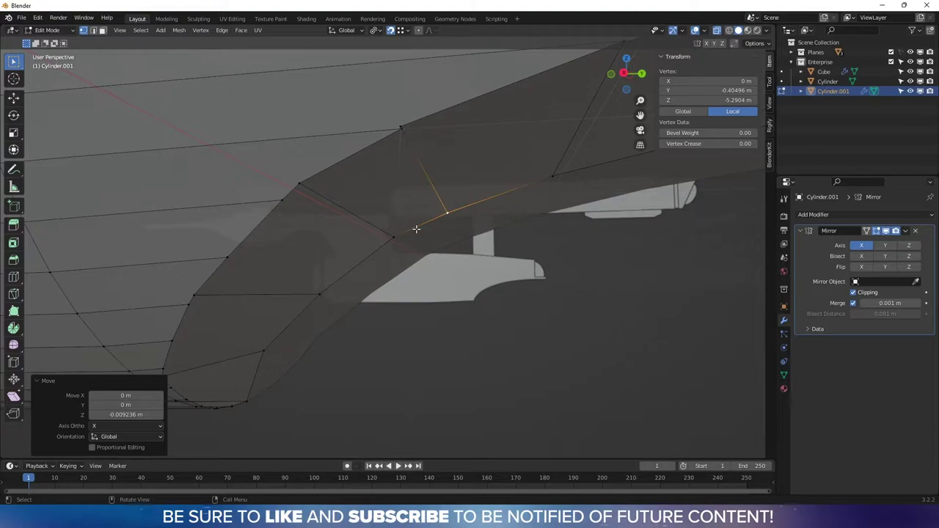
pyautogui.moveTo(421, 212); pyautogui.dragTo(410, 211, button='middle')
pyautogui.moveTo(434, 161)
pyautogui.mouseDown(button='middle')
pyautogui.moveTo(421, 162)
pyautogui.moveTo(472, 159)
pyautogui.moveTo(454, 145)
pyautogui.mouseUp(button='middle')
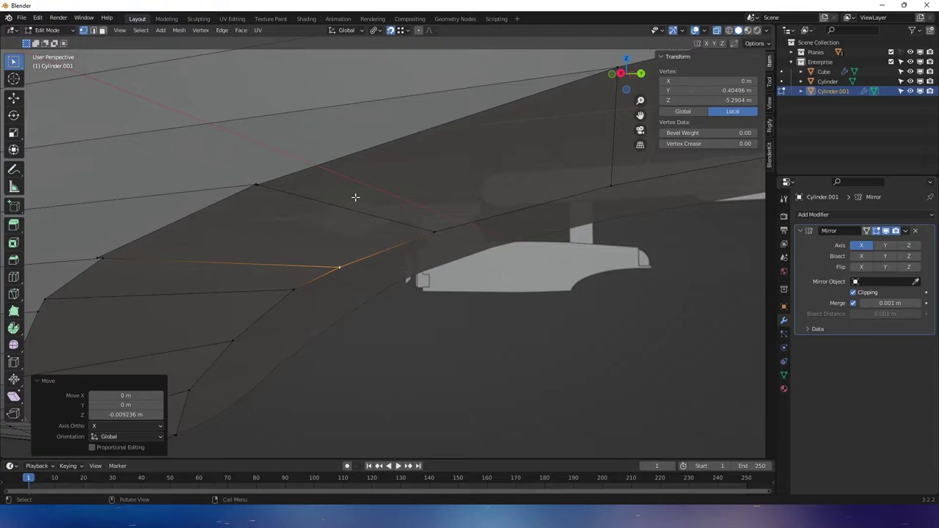
pyautogui.click(262, 186)
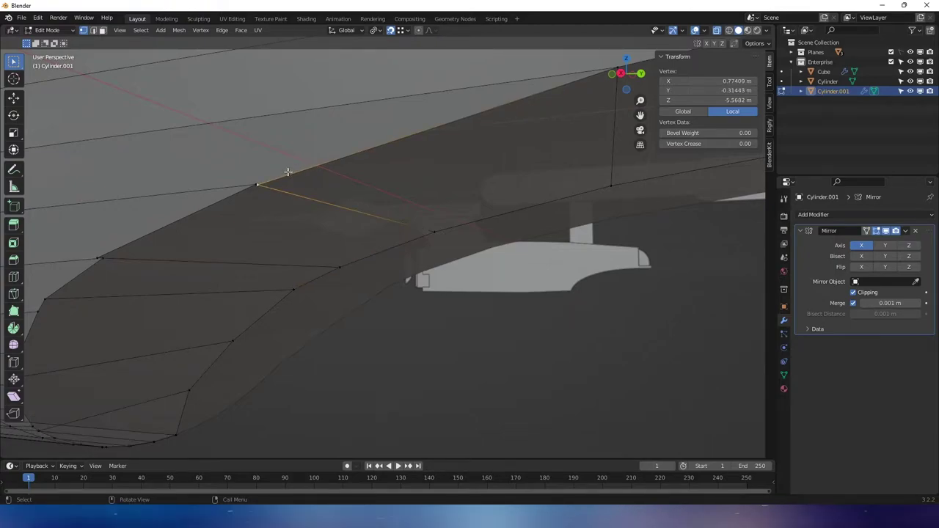
pyautogui.press('g')
pyautogui.press('x')
pyautogui.click(293, 212)
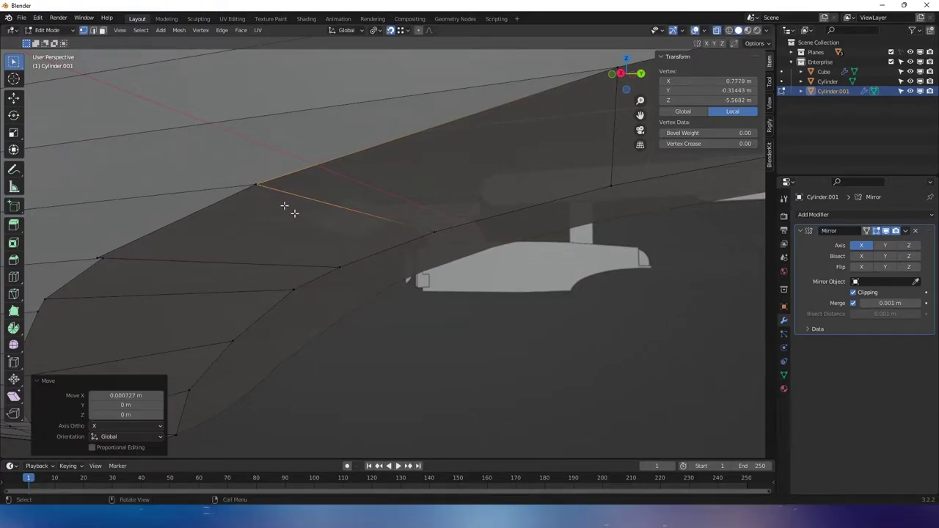
# - Snap the second aligned cutout edge vertex, one farther down the curve, along X onto its hull vertex
pyautogui.keyDown('shift'); pyautogui.moveTo(304, 224); pyautogui.dragTo(276, 231, button='middle'); pyautogui.keyUp('shift')
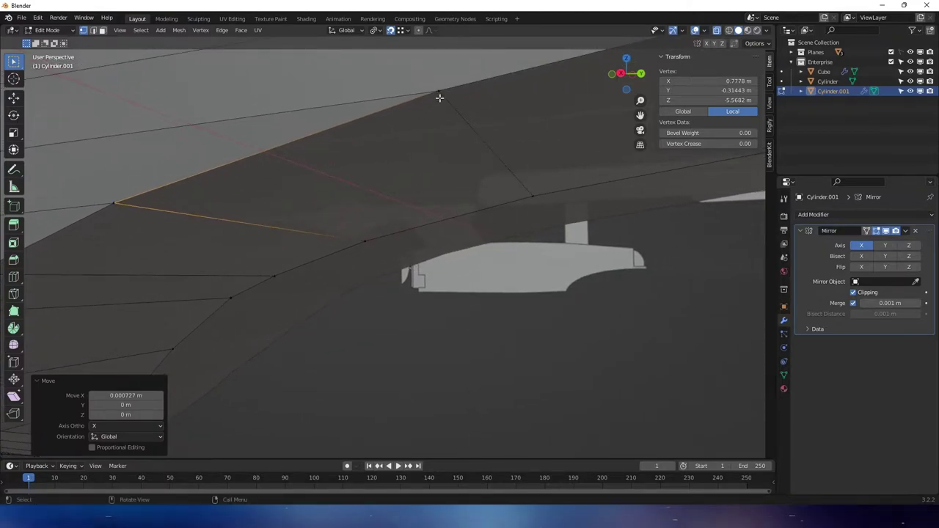
pyautogui.keyDown('shift'); pyautogui.moveTo(230, 146); pyautogui.dragTo(295, 94, button='middle'); pyautogui.keyUp('shift')
pyautogui.keyDown('shift'); pyautogui.moveTo(140, 106); pyautogui.dragTo(302, 97, button='middle'); pyautogui.keyUp('shift')
pyautogui.moveTo(302, 97); pyautogui.dragTo(286, 105, button='middle')
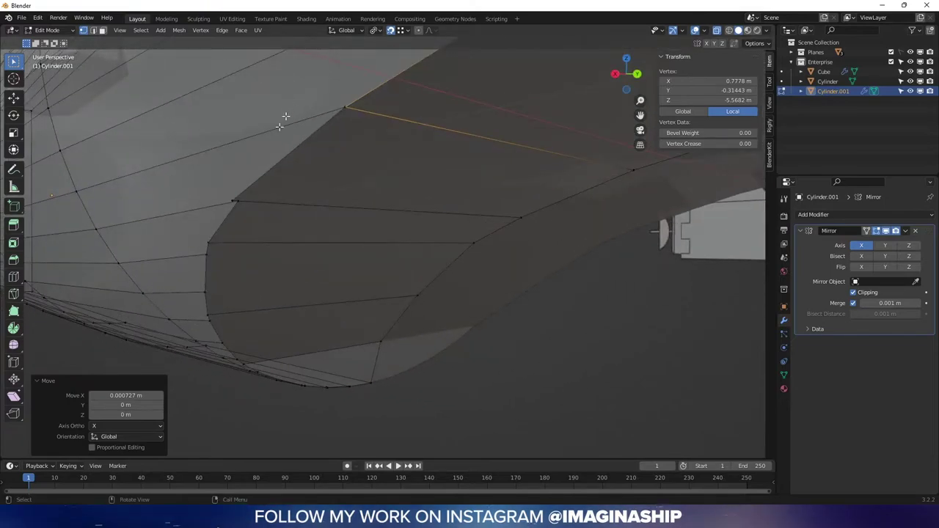
pyautogui.click(228, 200)
pyautogui.press('g')
pyautogui.press('x')
pyautogui.click(242, 197)
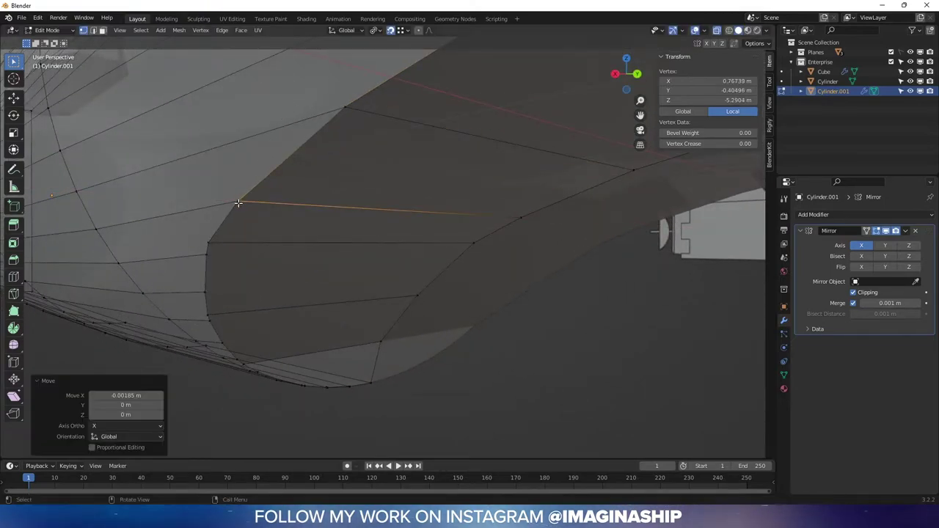
# - Move the third cutout edge vertex down the curve along Z, X and Y, snapping it onto the adjacent hull vertex
pyautogui.keyDown('shift'); pyautogui.moveTo(288, 215); pyautogui.dragTo(284, 198, button='middle'); pyautogui.keyUp('shift')
pyautogui.click(193, 189)
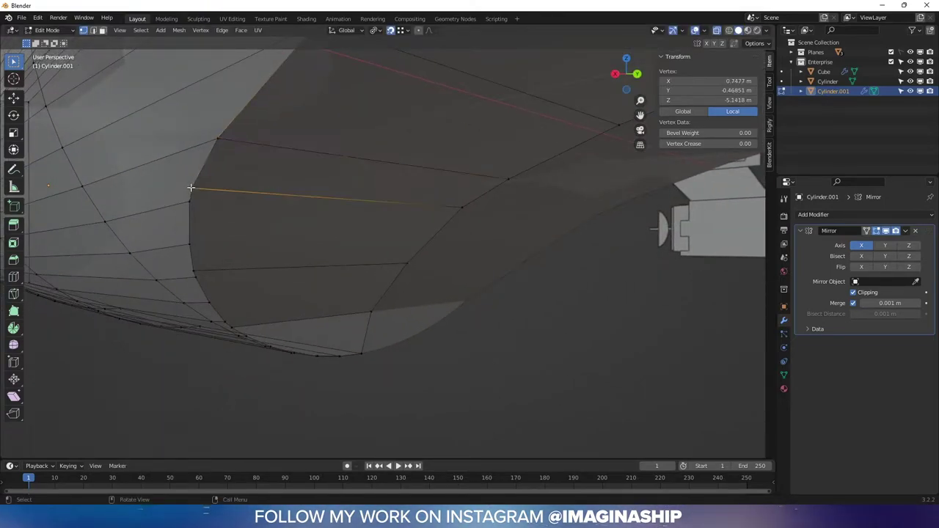
pyautogui.press('g')
pyautogui.press('z')
pyautogui.click(193, 201)
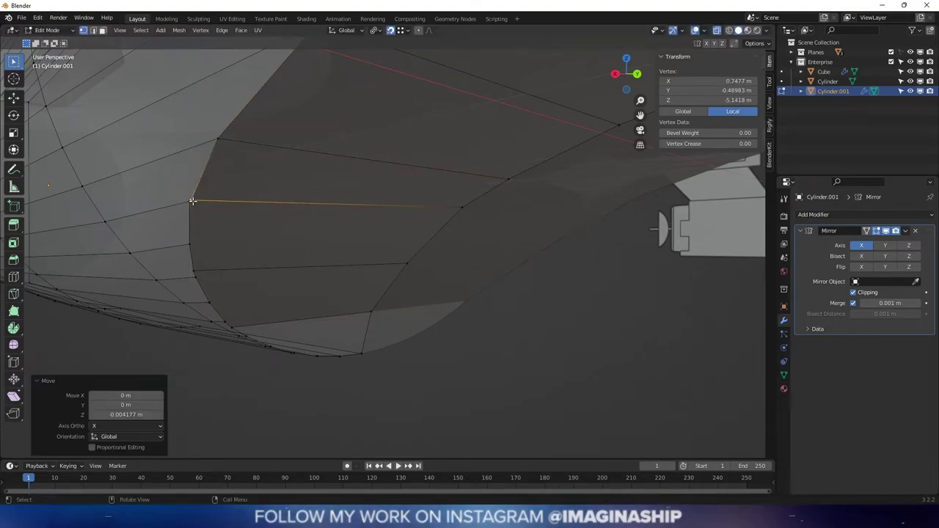
pyautogui.press('g')
pyautogui.press('x')
pyautogui.click(192, 201)
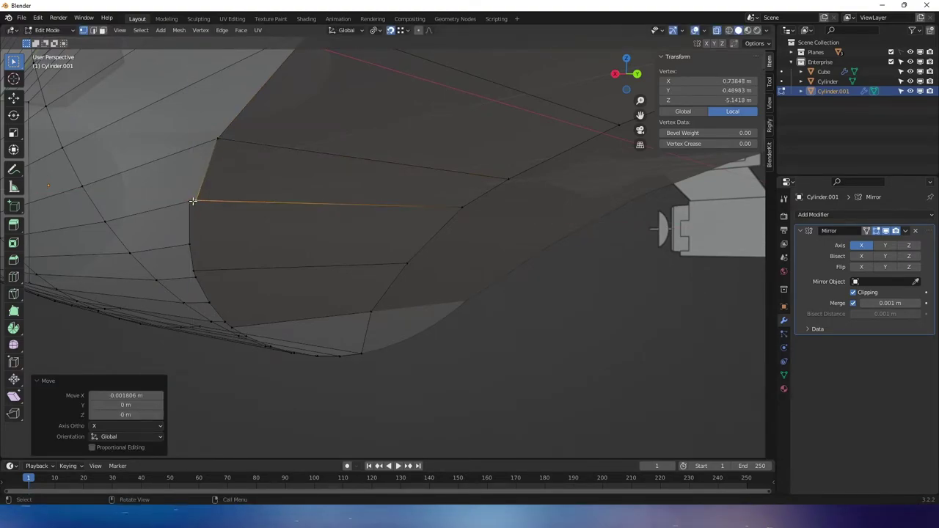
pyautogui.press('g')
pyautogui.press('y')
pyautogui.click(285, 205)
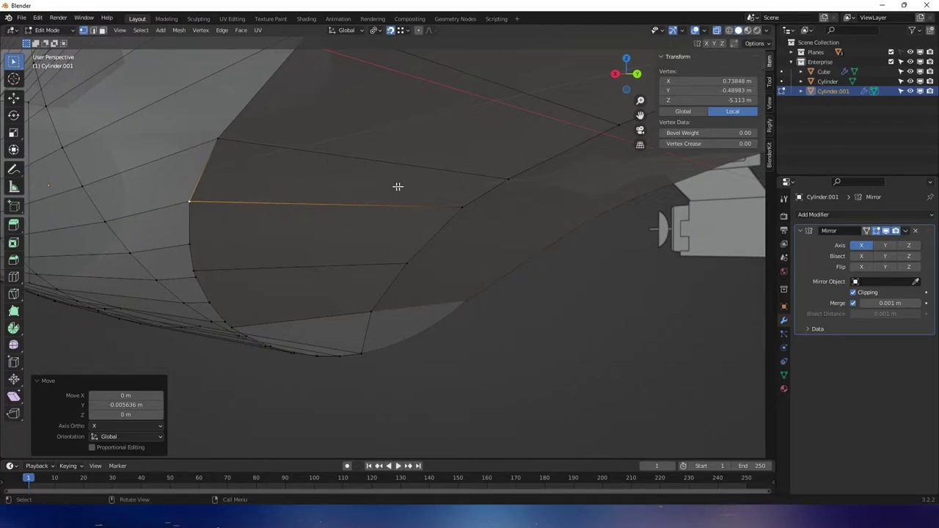
# - Move the centre-line vertex opposite the third edge vertex along Z and Y, snapping to that edge vertex's position
pyautogui.hotkey('alt', 'a')
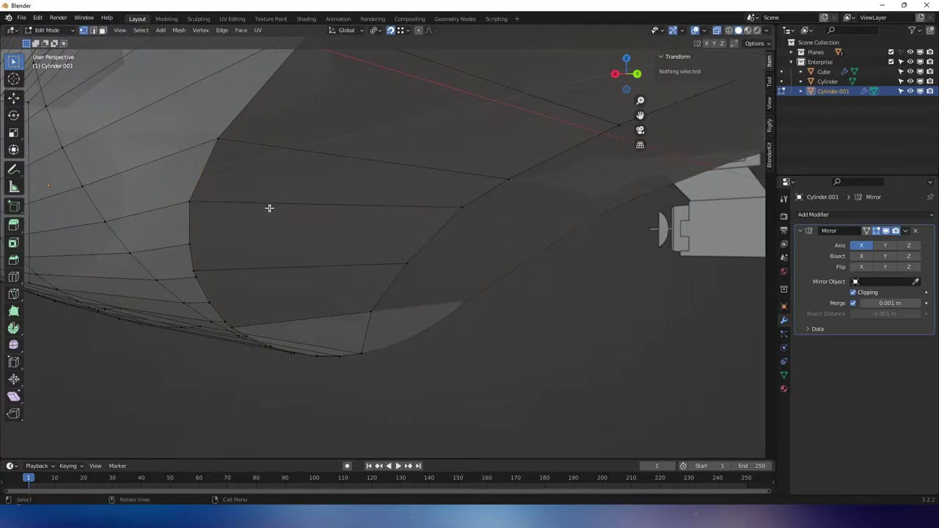
pyautogui.click(459, 205)
pyautogui.press('g')
pyautogui.press('z')
pyautogui.click(182, 198)
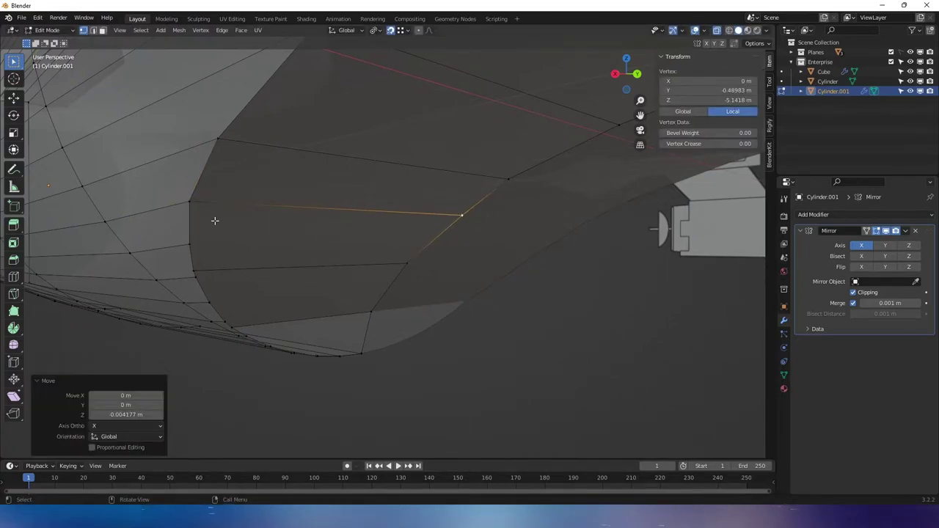
pyautogui.press('g')
pyautogui.press('y')
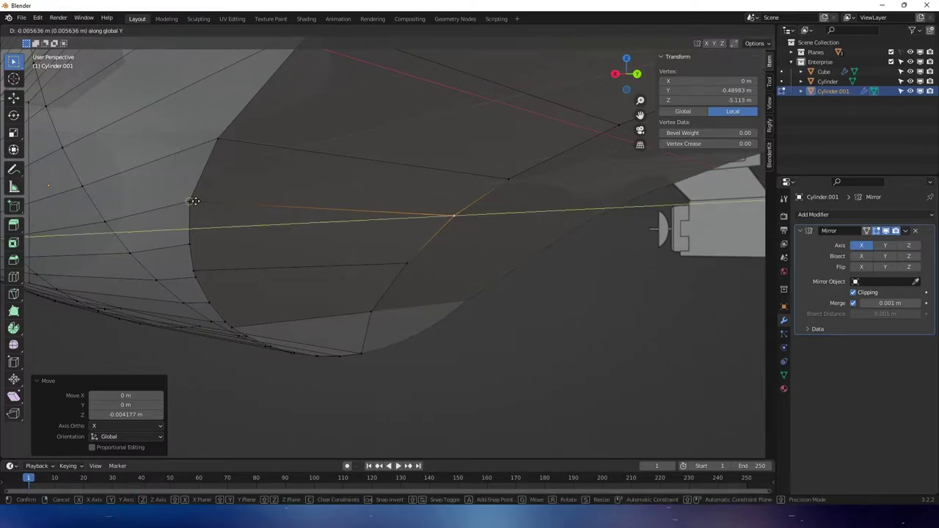
pyautogui.click(195, 201)
# - Snap the fourth cutout edge vertex down the curve to the adjacent hull vertex along Z, Y and X
pyautogui.moveTo(247, 210); pyautogui.dragTo(297, 228, button='middle')
pyautogui.scroll(-4, 264, 213)
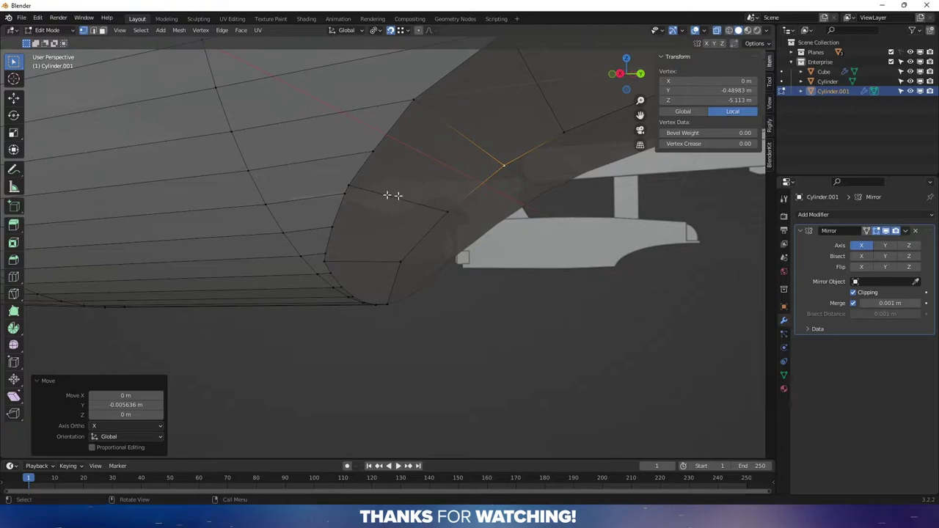
pyautogui.click(346, 190)
pyautogui.press('g')
pyautogui.press('z')
pyautogui.click(348, 192)
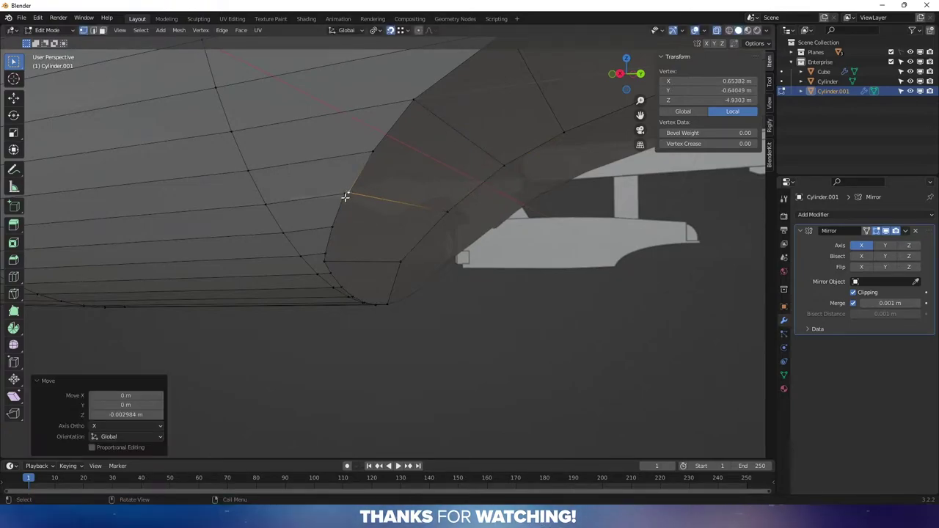
pyautogui.press('g')
pyautogui.press('x')
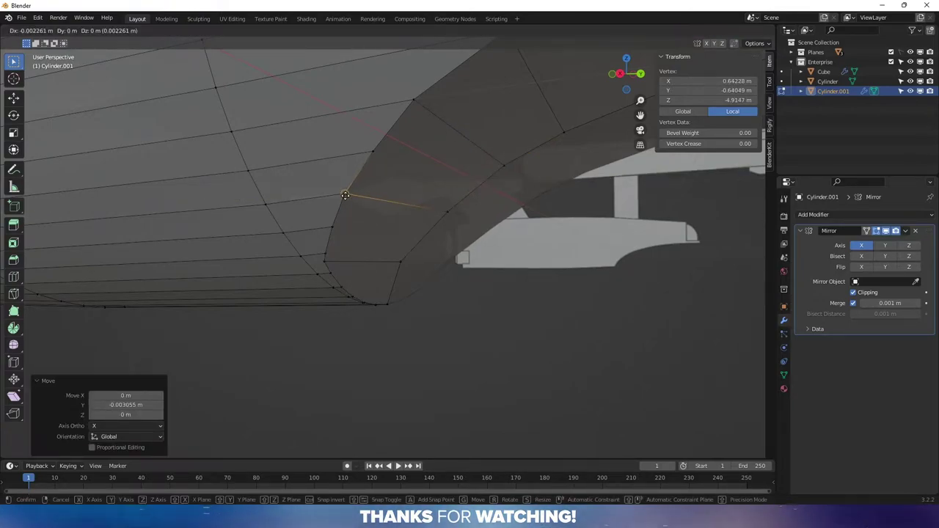
pyautogui.click(367, 198)
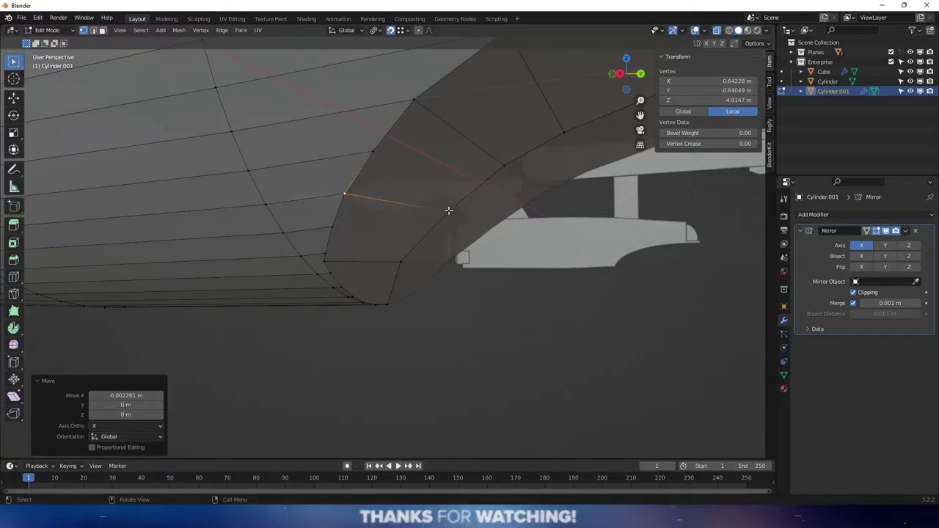
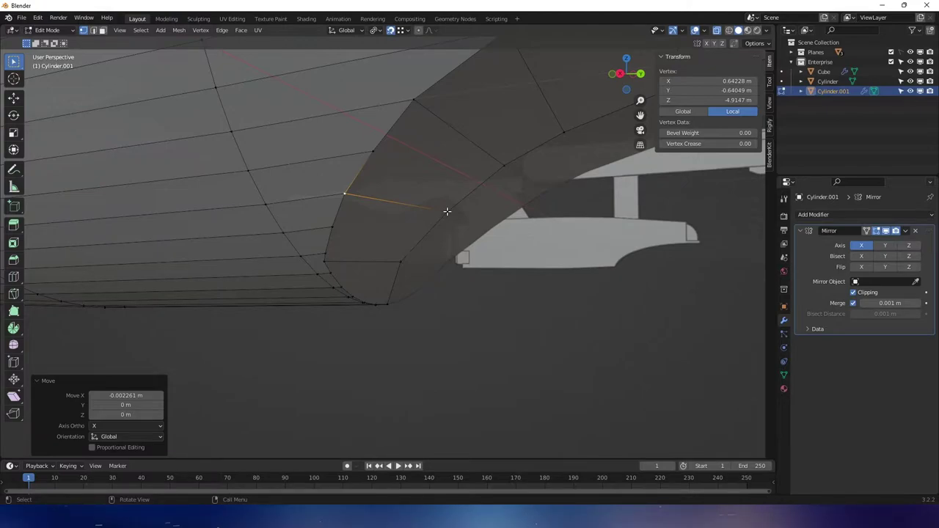
# - Move the centre-line vertex opposite the fourth cutout edge vertex along Z and Y, snapping to that edge vertex's position
pyautogui.click(446, 213)
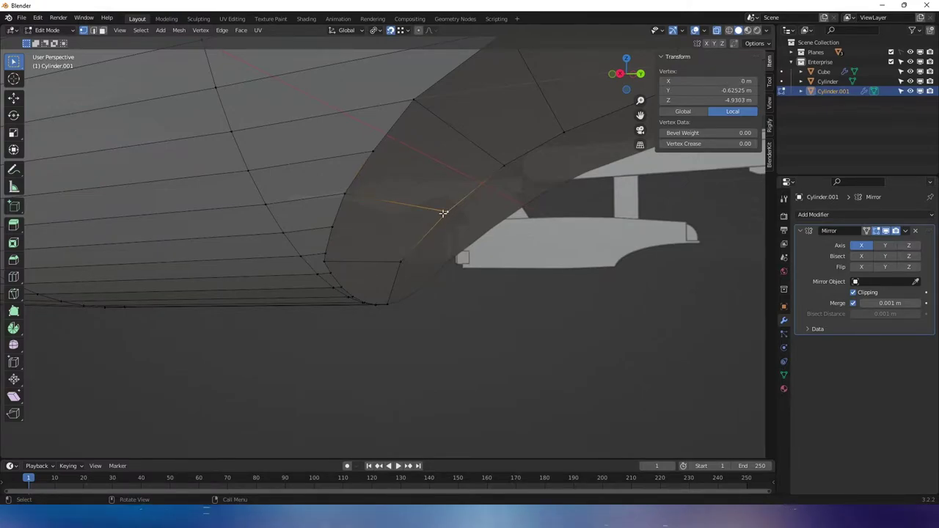
pyautogui.press('g')
pyautogui.press('z')
pyautogui.click(341, 197)
pyautogui.press('g')
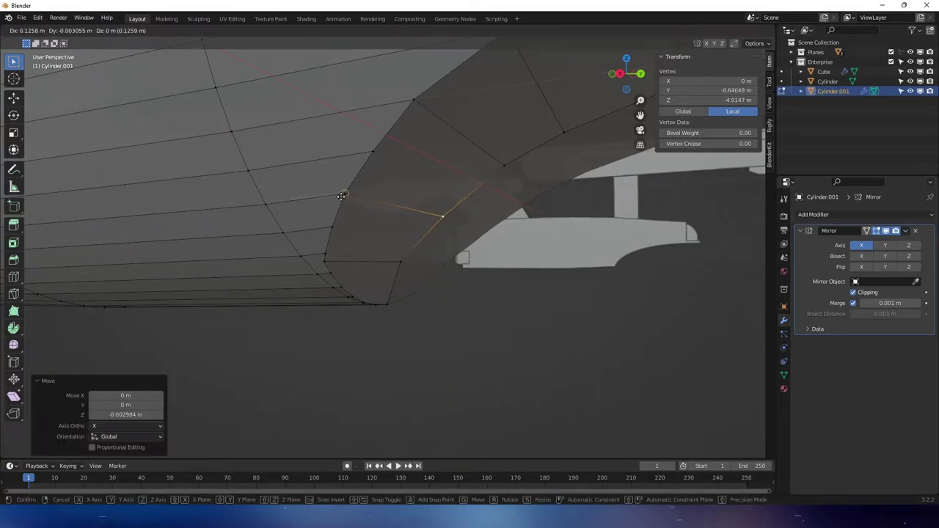
pyautogui.press('y')
pyautogui.click(360, 213)
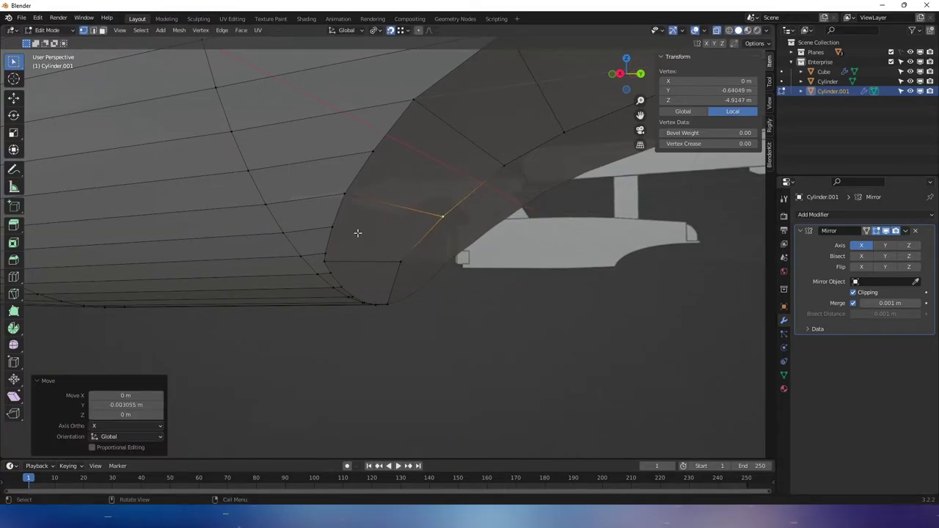
# - Merge the two nearly overlapping vertices near the lower end of the cutout edge at the last selected one
pyautogui.click(324, 259)
pyautogui.keyDown('shift'); pyautogui.click(327, 255); pyautogui.keyUp('shift')
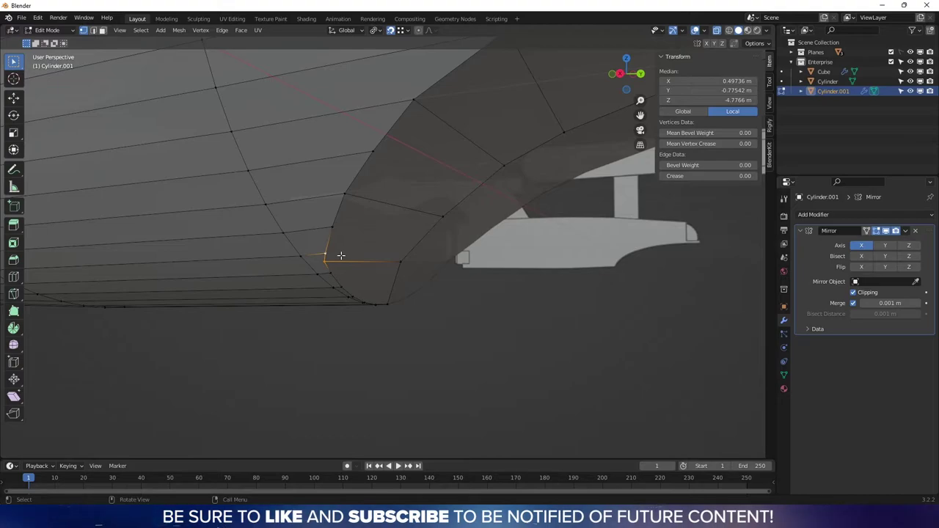
pyautogui.press('m')
pyautogui.click(338, 255)
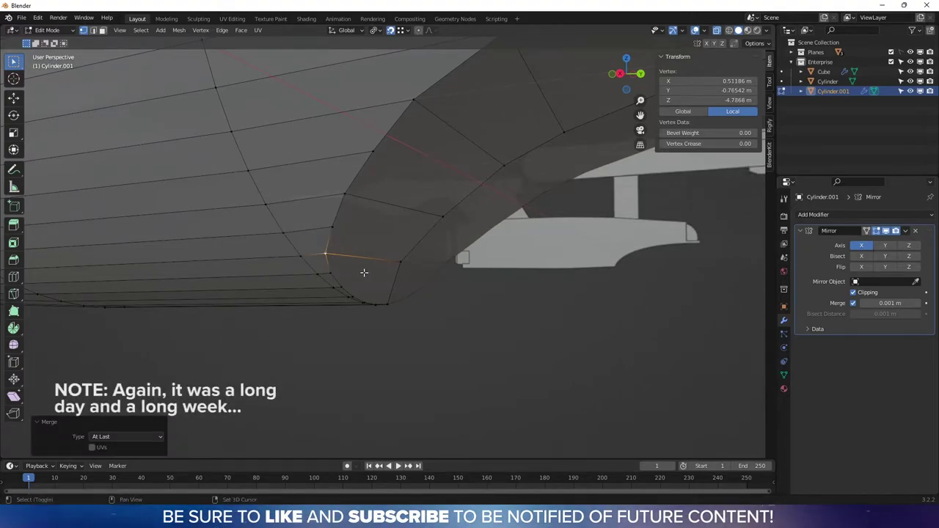
pyautogui.moveTo(364, 273); pyautogui.dragTo(410, 230, button='middle')
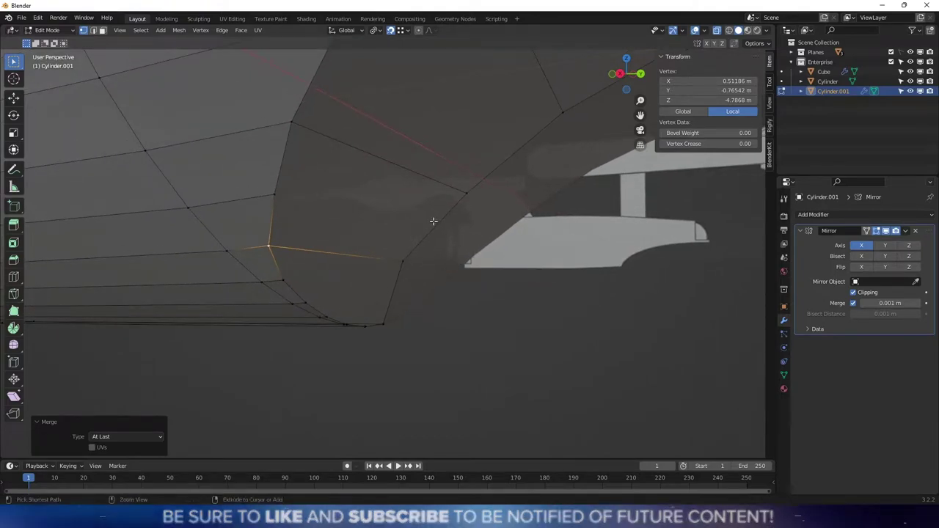
# - Cut the lower centre-line edge above the merged vertex's row and connect the new vertex to the unconnected hull edge vertex
pyautogui.hotkey('ctrl', 'r')
pyautogui.click(432, 222)
pyautogui.click(432, 229)
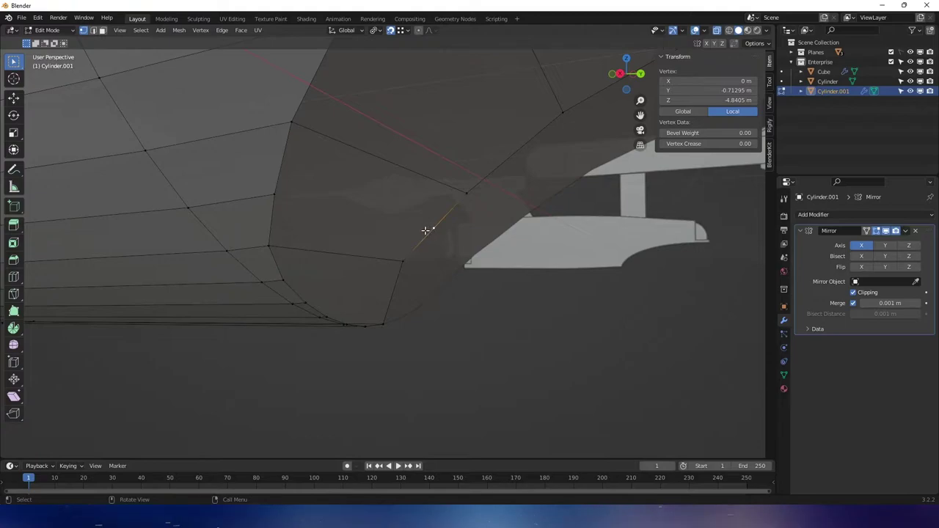
pyautogui.keyDown('shift'); pyautogui.click(279, 196); pyautogui.keyUp('shift')
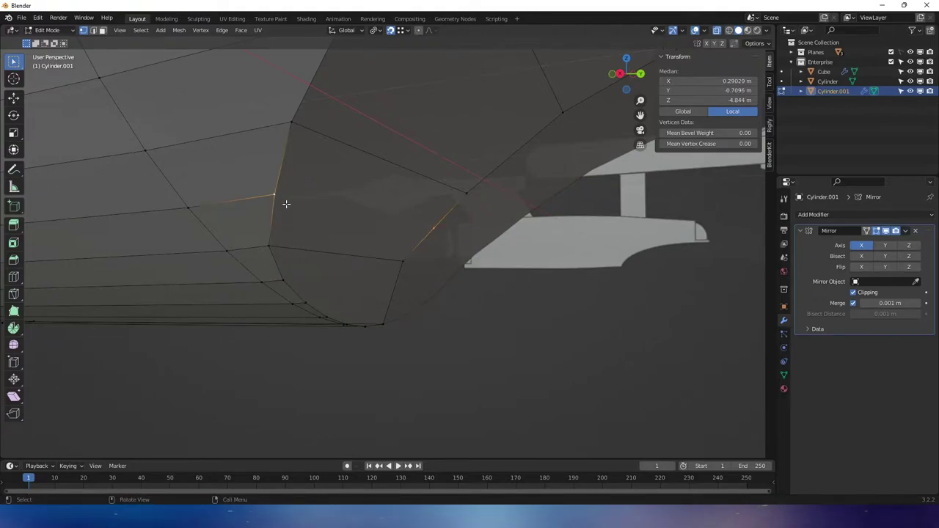
pyautogui.press('j')
# - Cut the centre-line edge farther up the curve and connect its new vertex to the remaining unconnected hull edge vertex
pyautogui.scroll(-5, 339, 211)
pyautogui.keyDown('shift'); pyautogui.moveTo(339, 216); pyautogui.dragTo(301, 239, button='middle'); pyautogui.keyUp('shift')
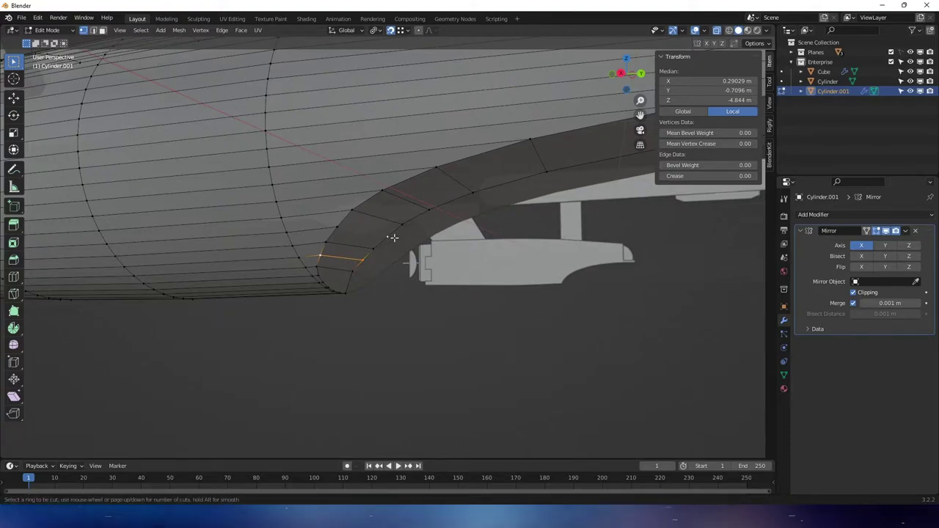
pyautogui.click(394, 238)
pyautogui.keyDown('shift'); pyautogui.click(338, 228); pyautogui.keyUp('shift')
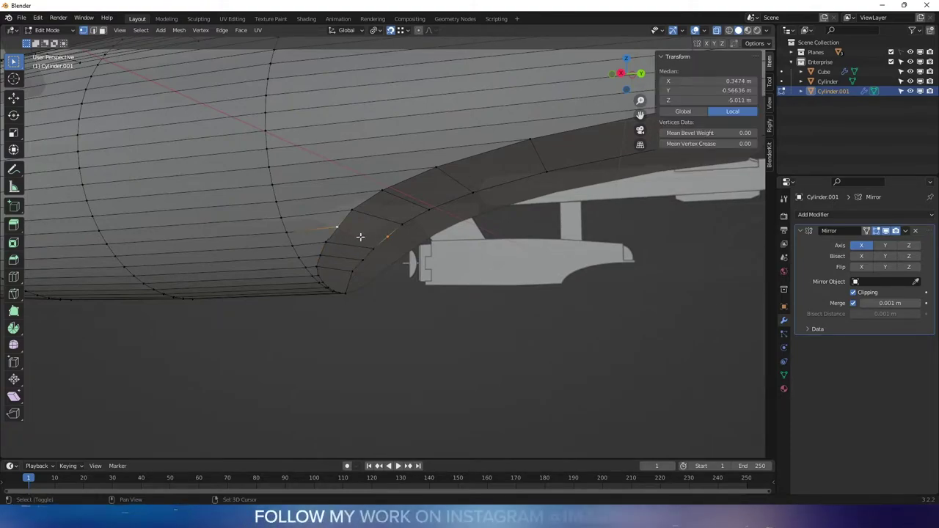
pyautogui.press('f')
pyautogui.moveTo(405, 242); pyautogui.dragTo(391, 258, button='middle')
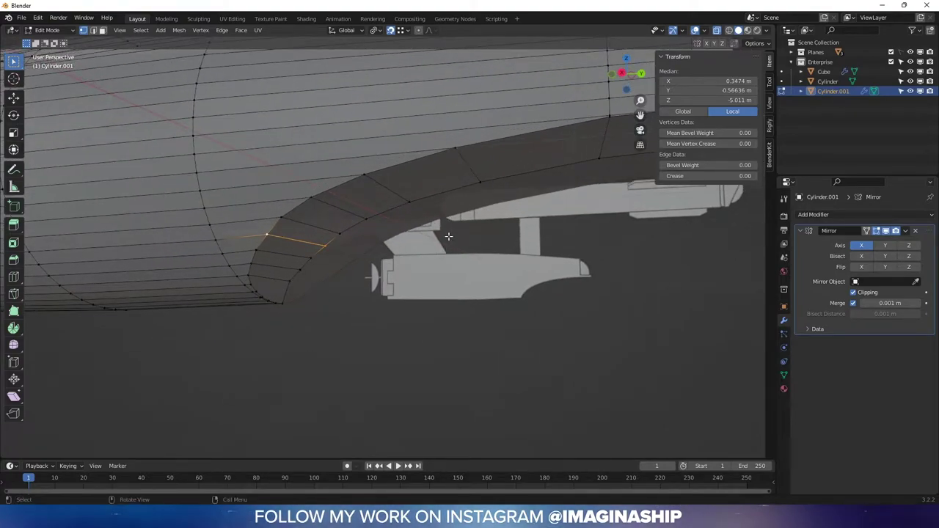
# - Merge all of the hull's vertices by distance and check the cutout surface in Object Mode
pyautogui.press('a')
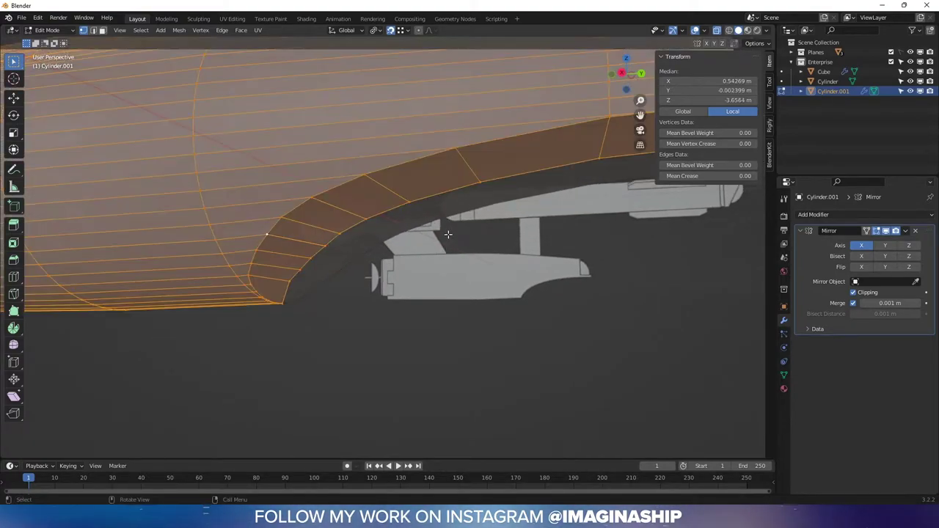
pyautogui.press('m')
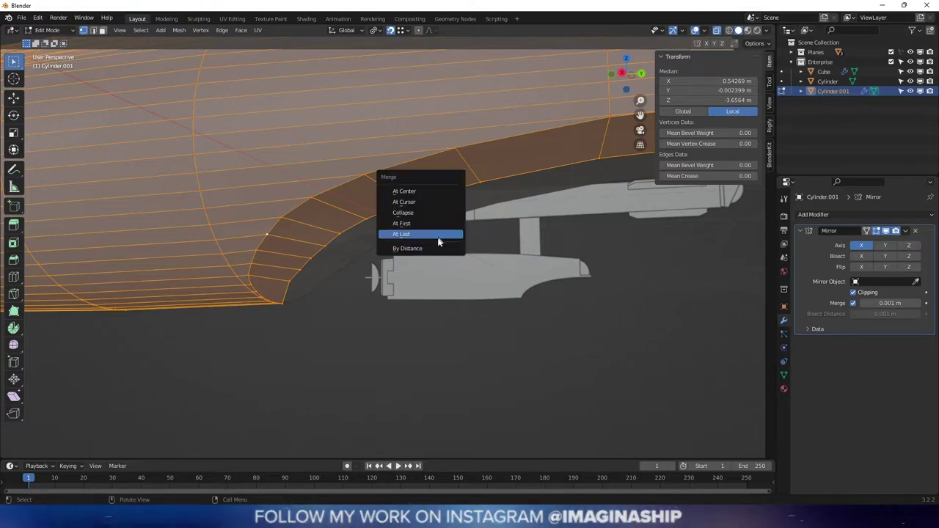
pyautogui.click(436, 252)
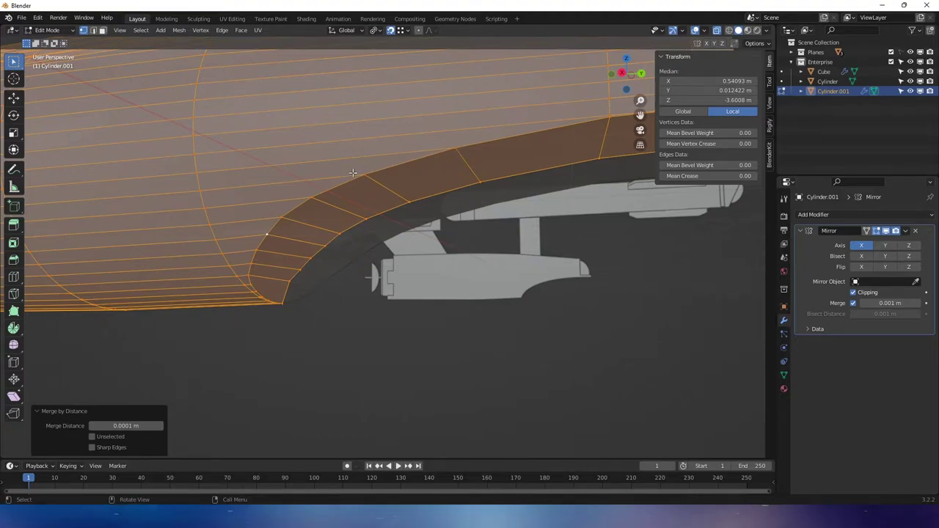
pyautogui.keyDown('shift'); pyautogui.moveTo(280, 250); pyautogui.dragTo(404, 291, button='middle'); pyautogui.keyUp('shift')
pyautogui.press('Tab')
pyautogui.scroll(-4, 283, 210)
pyautogui.scroll(2, 275, 148)
pyautogui.press('Tab')
pyautogui.scroll(2, 308, 220)
# - Delete the multi-sided face at the lower end of the cutout
pyautogui.press('3')
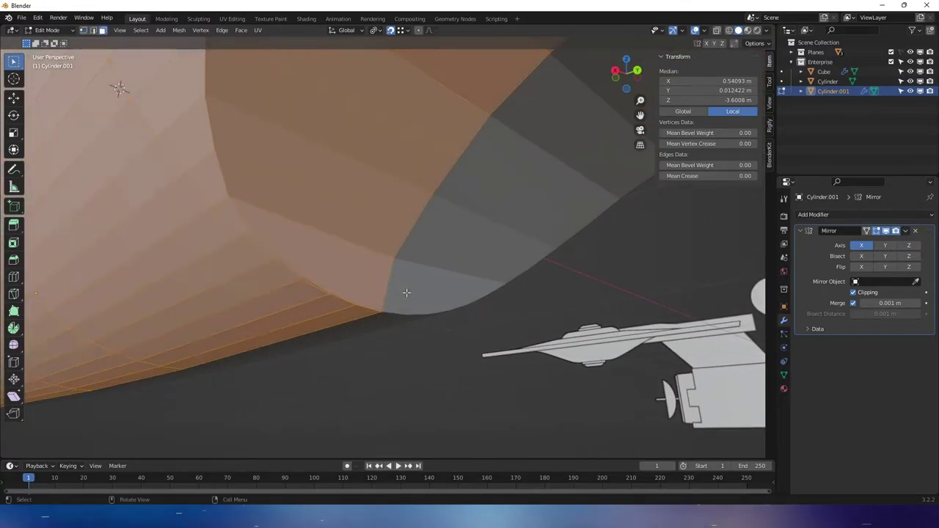
pyautogui.click(325, 260)
pyautogui.press('x')
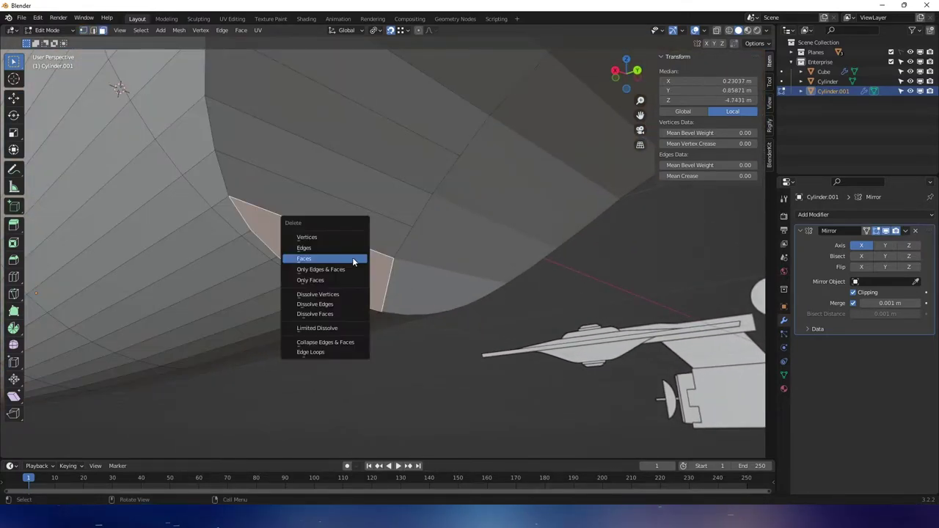
pyautogui.click(352, 259)
pyautogui.moveTo(352, 261); pyautogui.dragTo(440, 284, button='middle')
# - Move the centre-line vertex above the deleted face along Z and Y, snapping it level with its cutout edge vertex
pyautogui.click(436, 299)
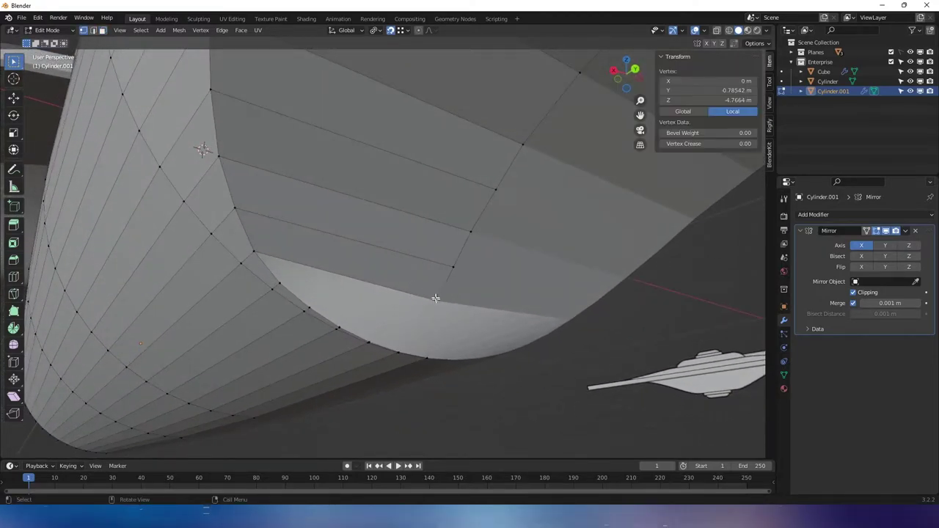
pyautogui.press('z')
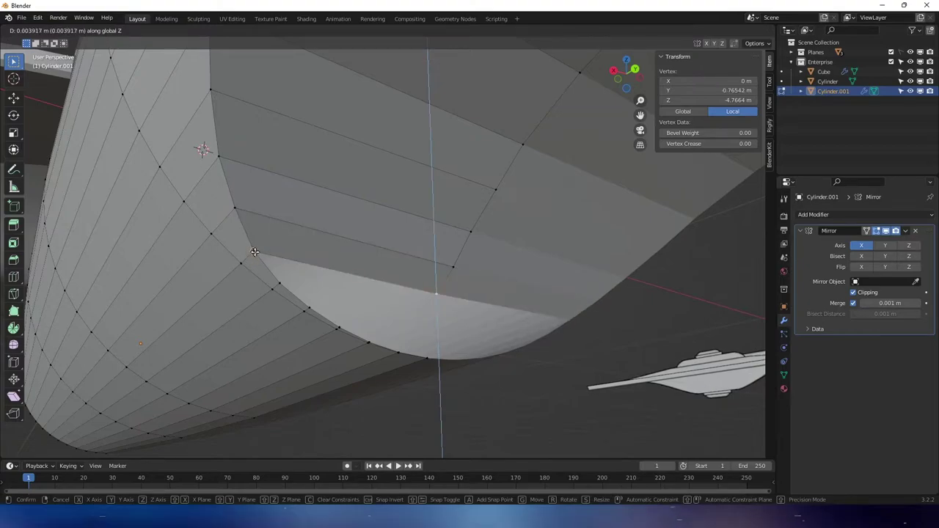
pyautogui.click(255, 252)
pyautogui.press('g')
pyautogui.press('y')
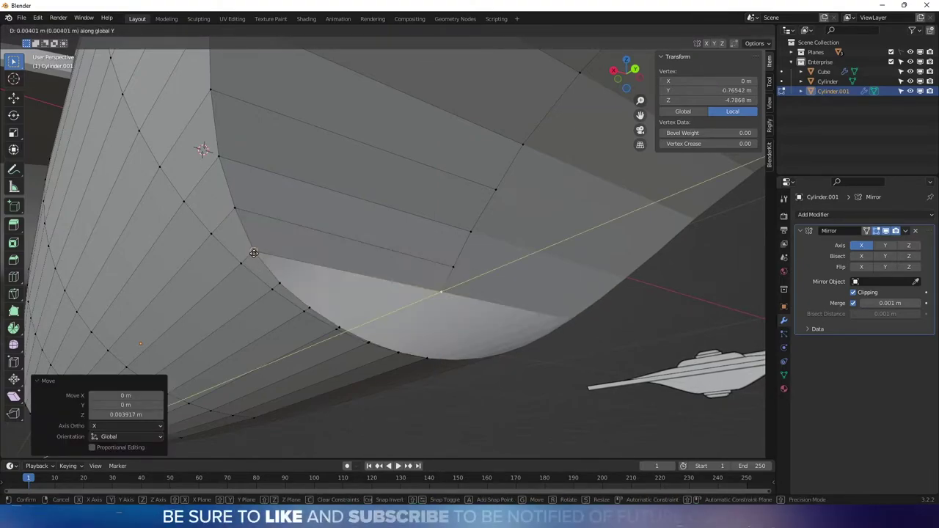
pyautogui.click(253, 253)
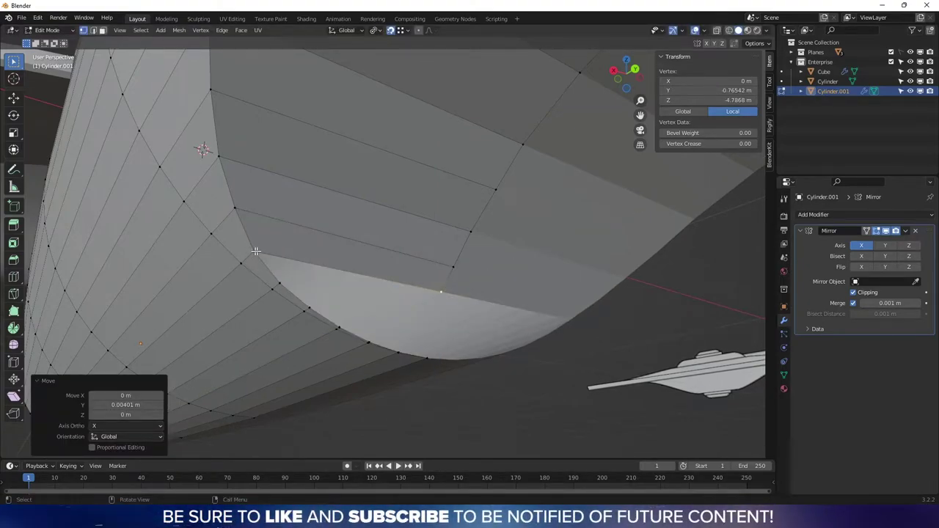
pyautogui.keyDown('shift'); pyautogui.moveTo(403, 293); pyautogui.dragTo(415, 283, button='middle'); pyautogui.keyUp('shift')
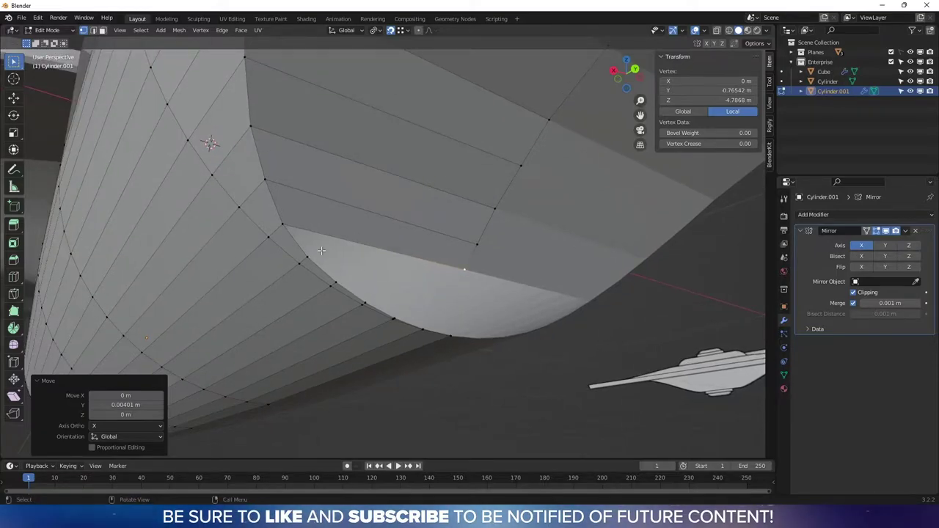
# - Extrude the chain of open hull edges below the cutout along X to the centre line to fill the gap
pyautogui.press('2')
pyautogui.click(296, 237)
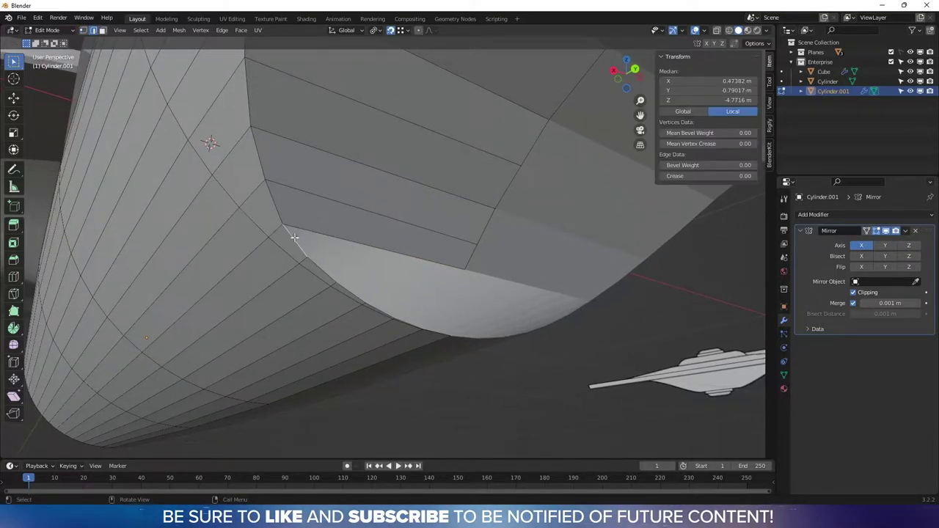
pyautogui.moveTo(319, 267); pyautogui.dragTo(382, 278, button='middle')
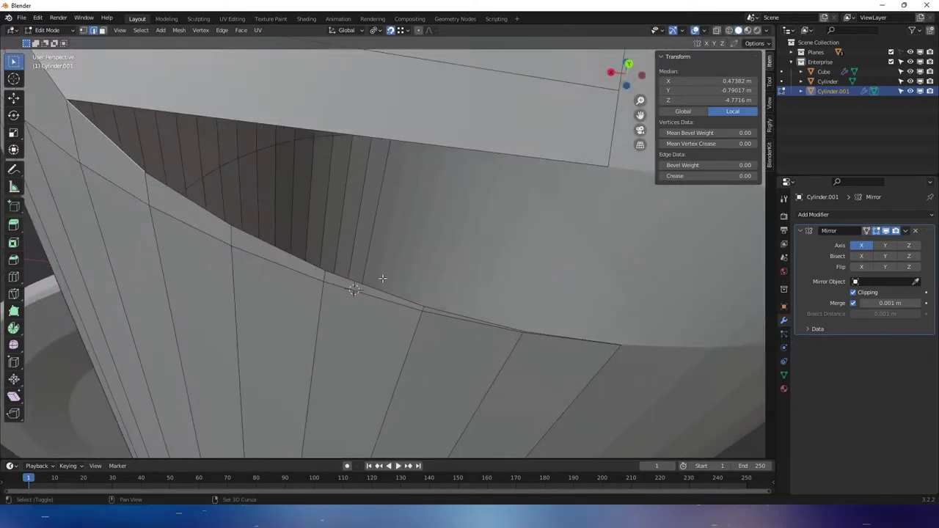
pyautogui.keyDown('ctrl'); pyautogui.keyDown('shift'); pyautogui.click(444, 309); pyautogui.keyUp('shift'); pyautogui.keyUp('ctrl')
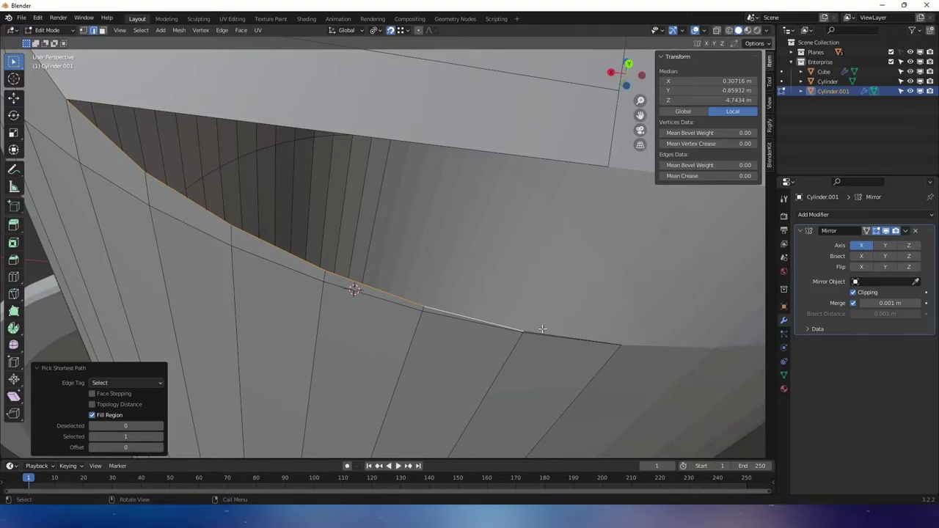
pyautogui.moveTo(525, 335); pyautogui.dragTo(492, 279, button='middle')
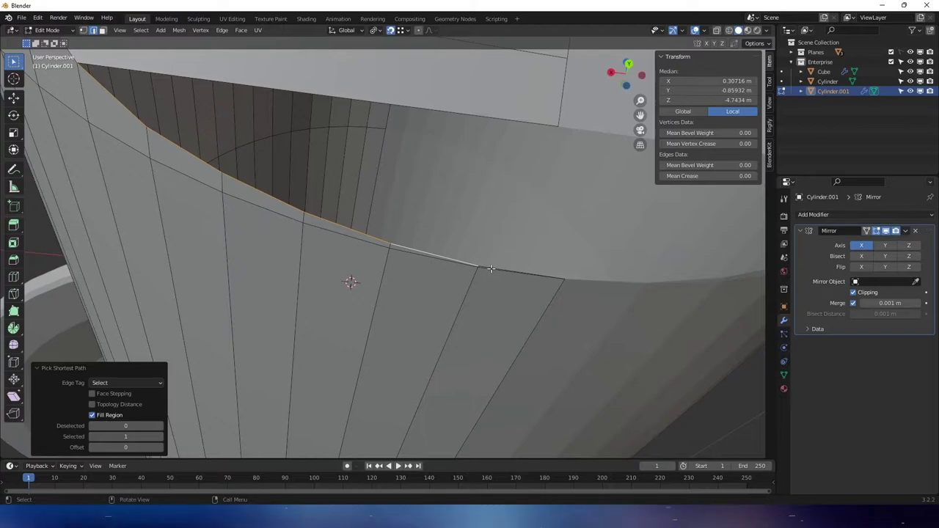
pyautogui.moveTo(471, 227); pyautogui.dragTo(470, 243, button='middle')
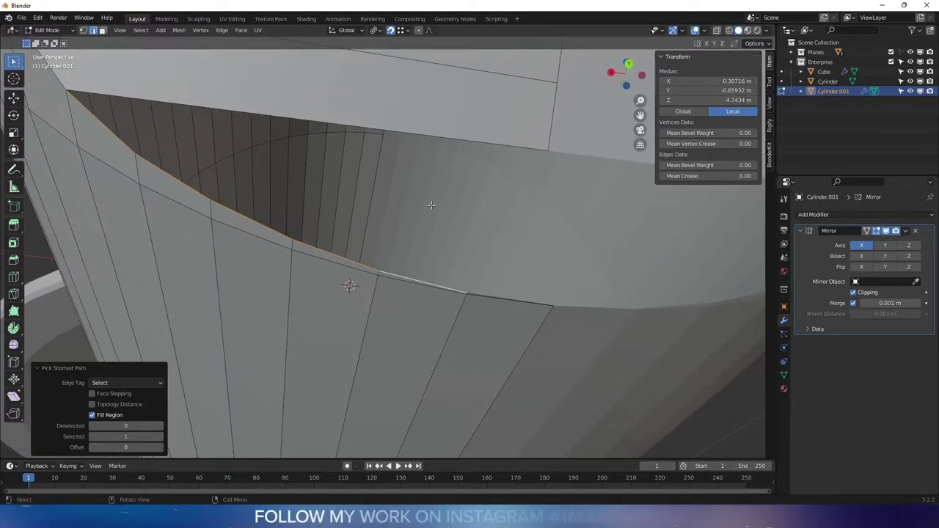
pyautogui.press('g')
pyautogui.press('x')
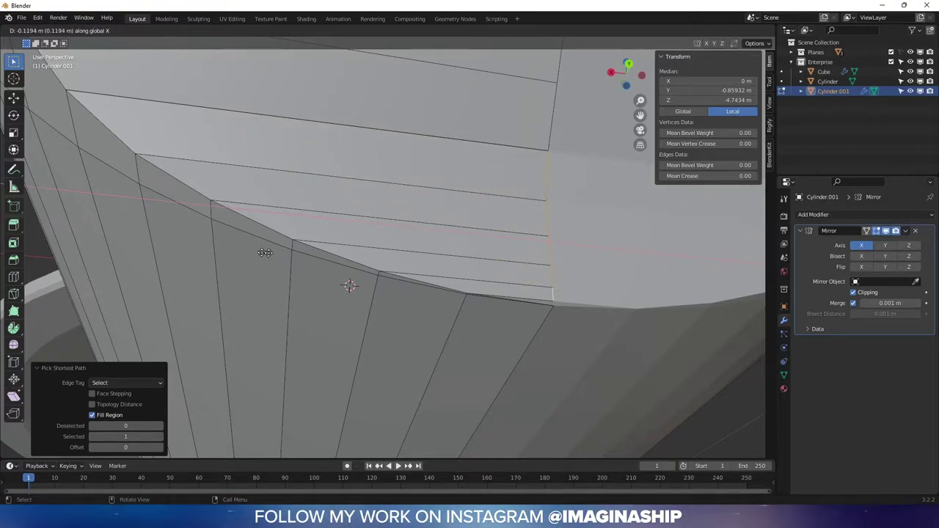
pyautogui.click(459, 249)
pyautogui.keyDown('shift'); pyautogui.moveTo(470, 247); pyautogui.dragTo(463, 257, button='middle'); pyautogui.keyUp('shift')
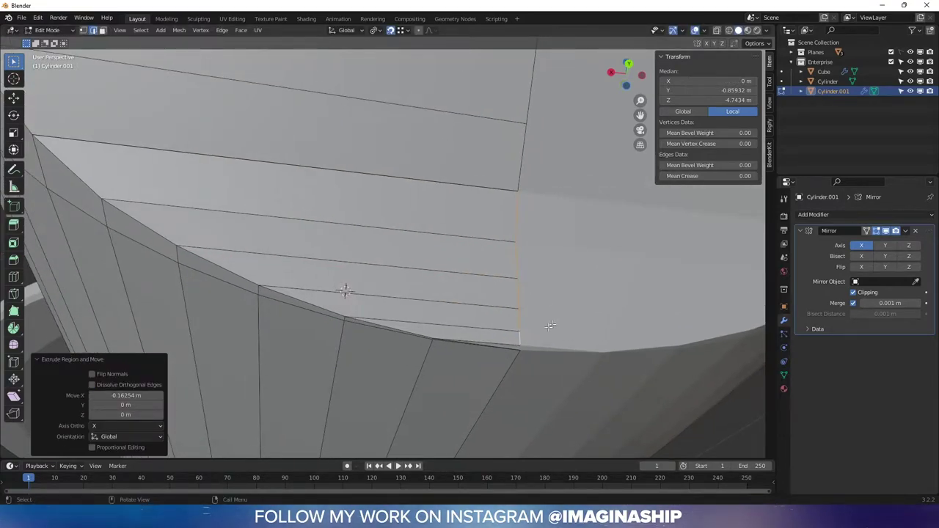
# - Move the lowest extruded centre-line vertex along Z and Y, snapping it onto the hull's bottom centre vertex
pyautogui.press('1')
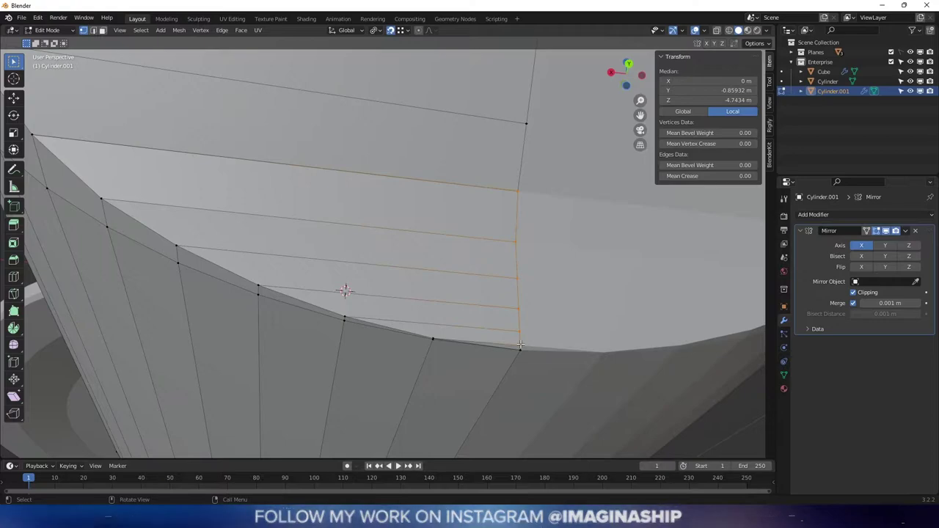
pyautogui.click(520, 344)
pyautogui.press('g')
pyautogui.press('z')
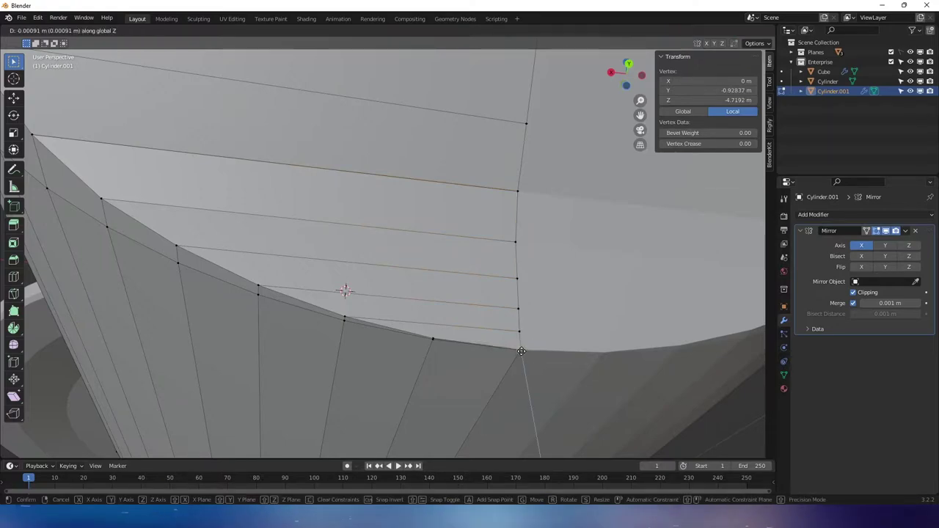
pyautogui.click(521, 351)
pyautogui.press('g')
pyautogui.press('y')
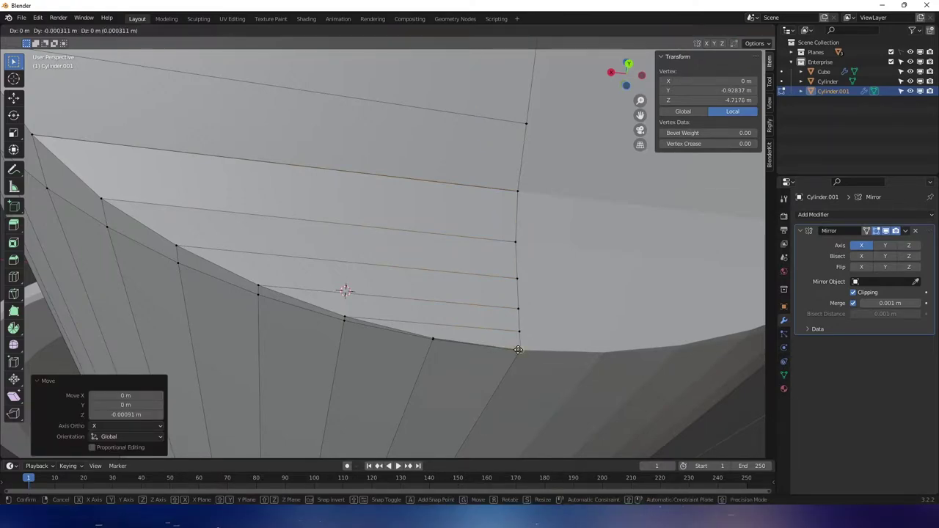
pyautogui.click(547, 347)
# - Merge all of the hull's vertices by distance, check the finished cutout in Object Mode, and return to mesh editing
pyautogui.press('a')
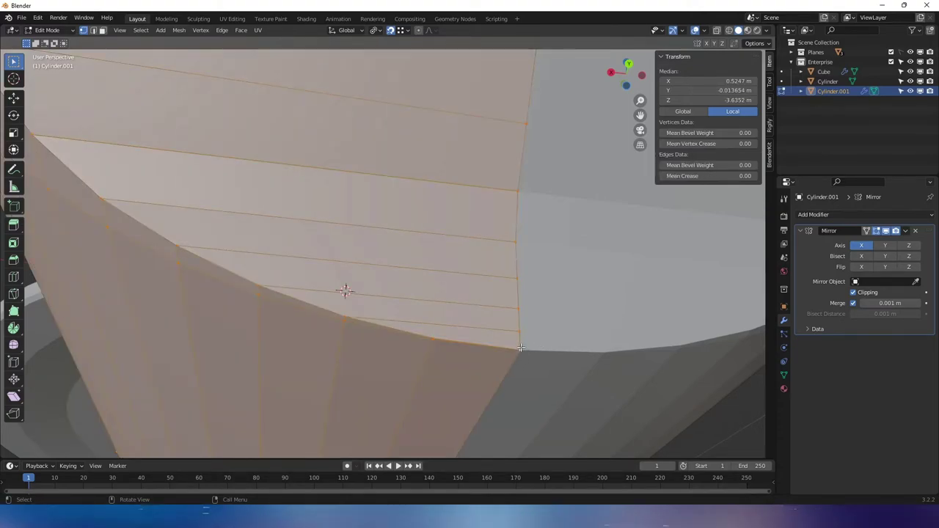
pyautogui.press('m')
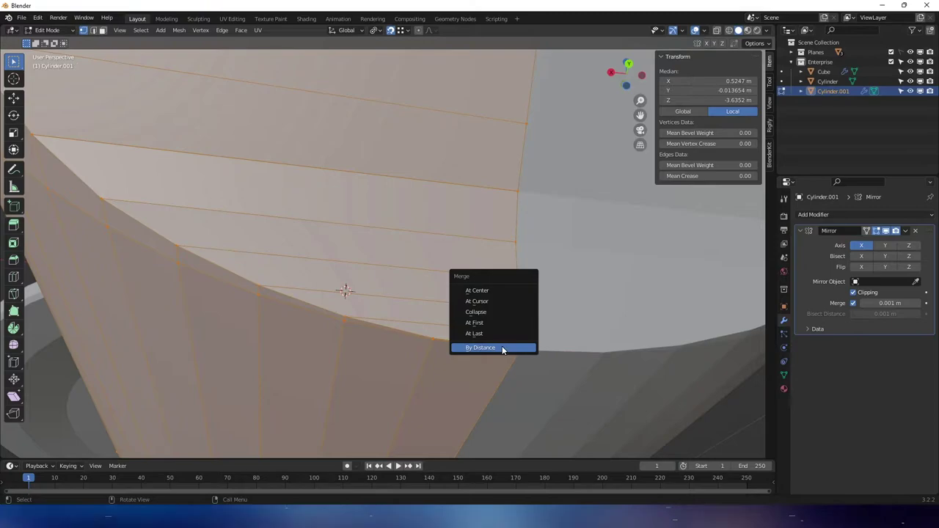
pyautogui.click(502, 347)
pyautogui.scroll(-9, 540, 296)
pyautogui.press('Tab')
pyautogui.moveTo(541, 297); pyautogui.dragTo(487, 142, button='middle')
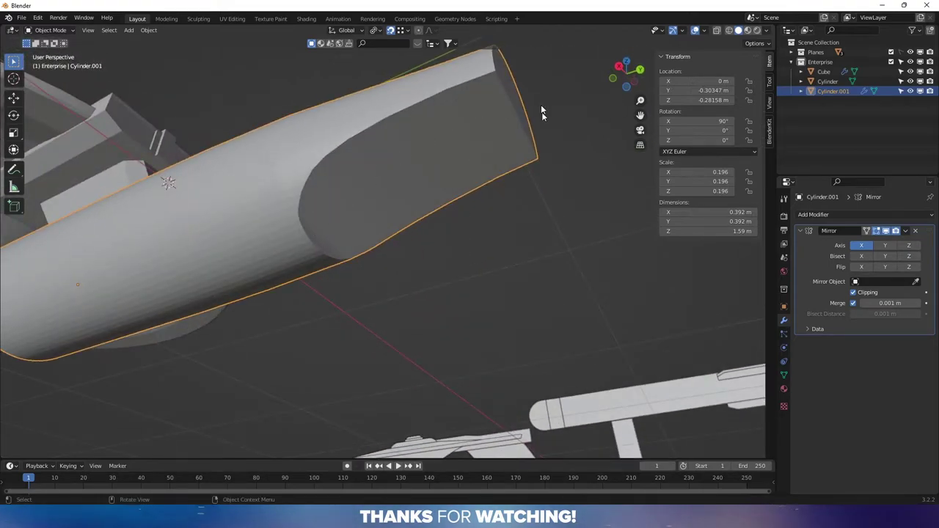
pyautogui.moveTo(540, 106); pyautogui.dragTo(560, 243, button='middle')
pyautogui.press('Tab')
pyautogui.moveTo(432, 276); pyautogui.dragTo(381, 285, button='middle')
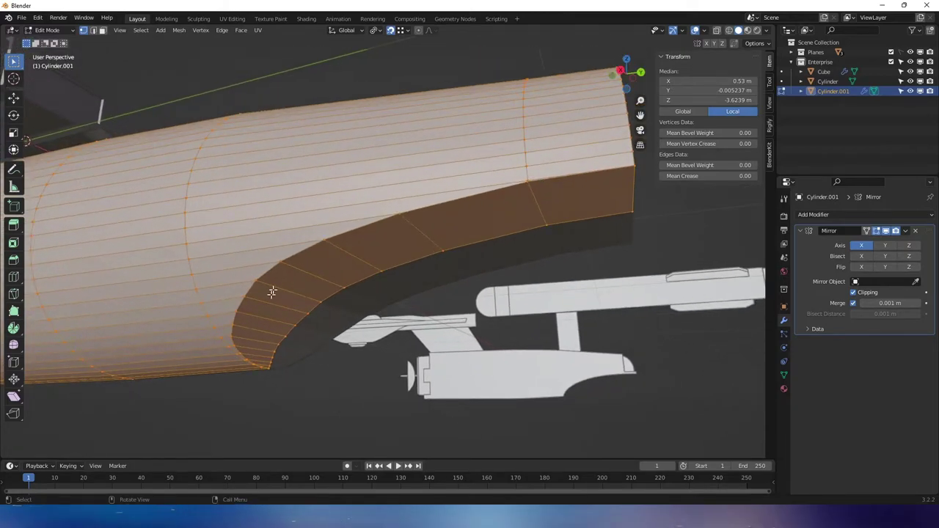
# - Extrude the flat face at the hull's rear end in place and scale it to 0.8 to form a rim
pyautogui.moveTo(289, 287); pyautogui.dragTo(425, 219, button='middle')
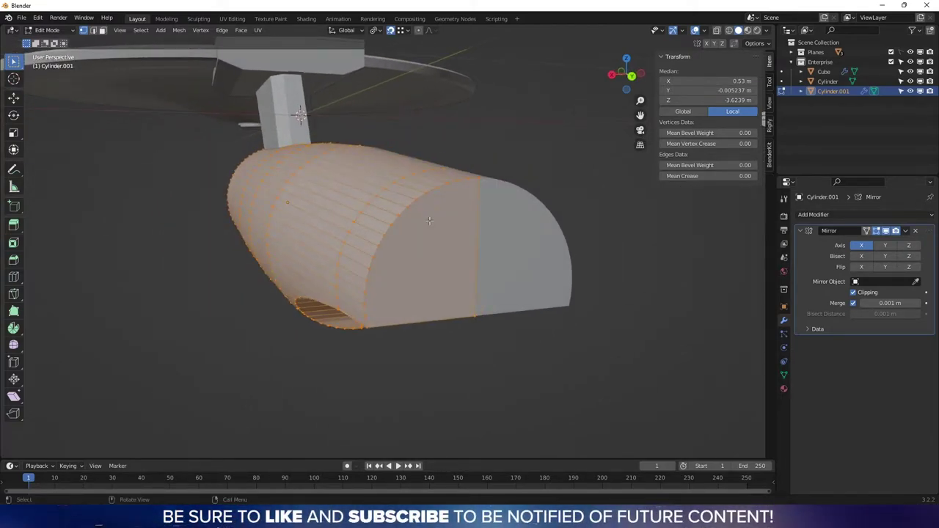
pyautogui.moveTo(499, 242); pyautogui.dragTo(477, 243, button='middle')
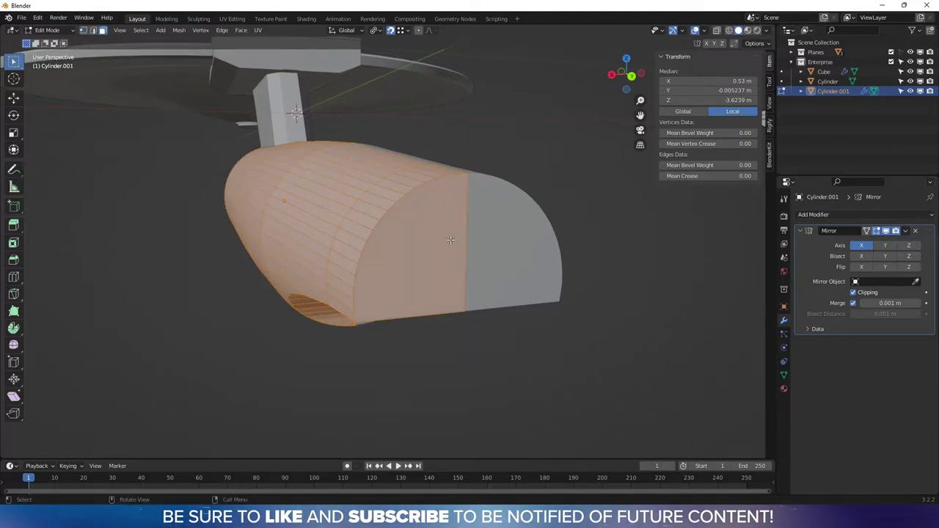
pyautogui.click(453, 241)
pyautogui.moveTo(453, 240); pyautogui.dragTo(562, 203, button='middle')
pyautogui.press('e')
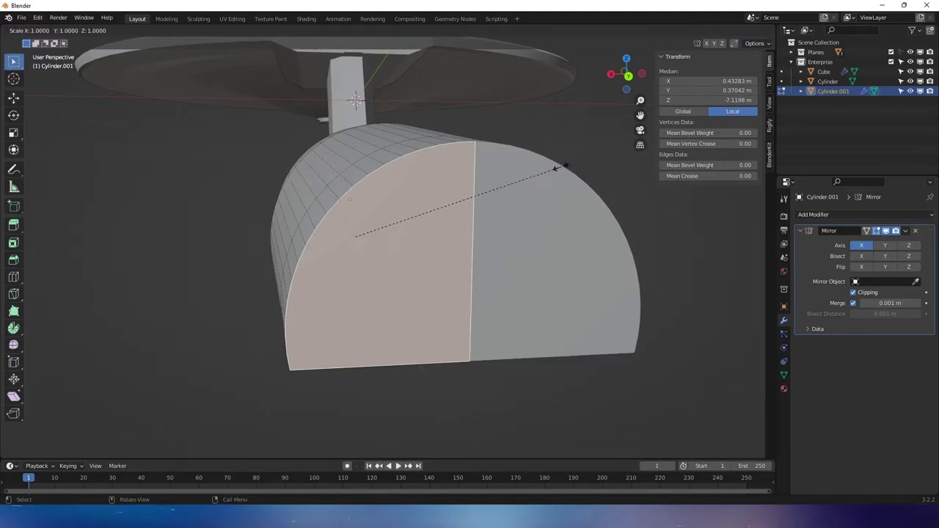
pyautogui.click(533, 179)
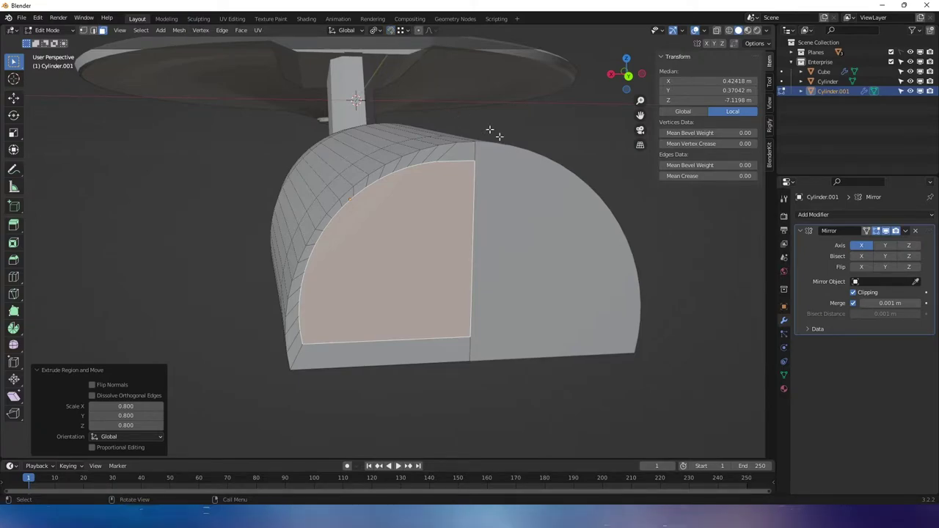
# - Move the inner rear face down about 0.0065 m along Z and toward the centre line about 0.005 m along X
pyautogui.press('g')
pyautogui.press('z')
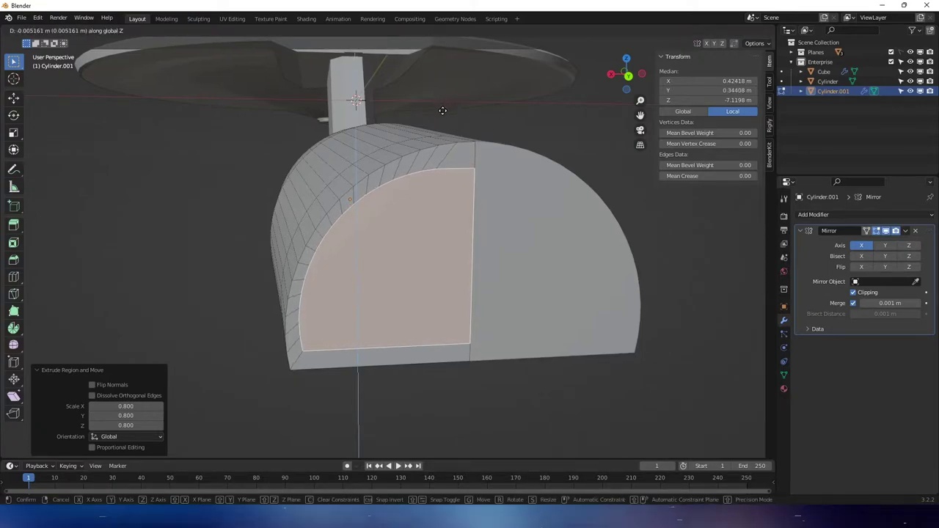
pyautogui.click(442, 111)
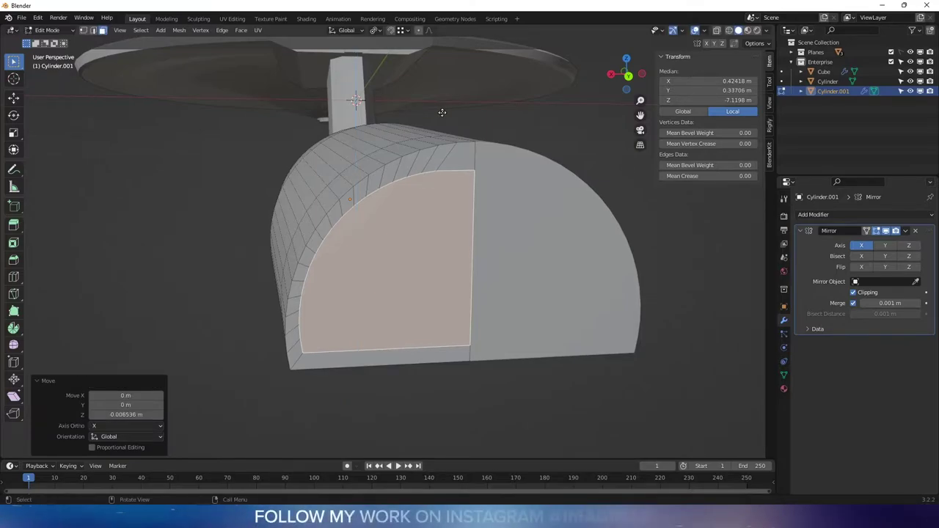
pyautogui.press('g')
pyautogui.press('x')
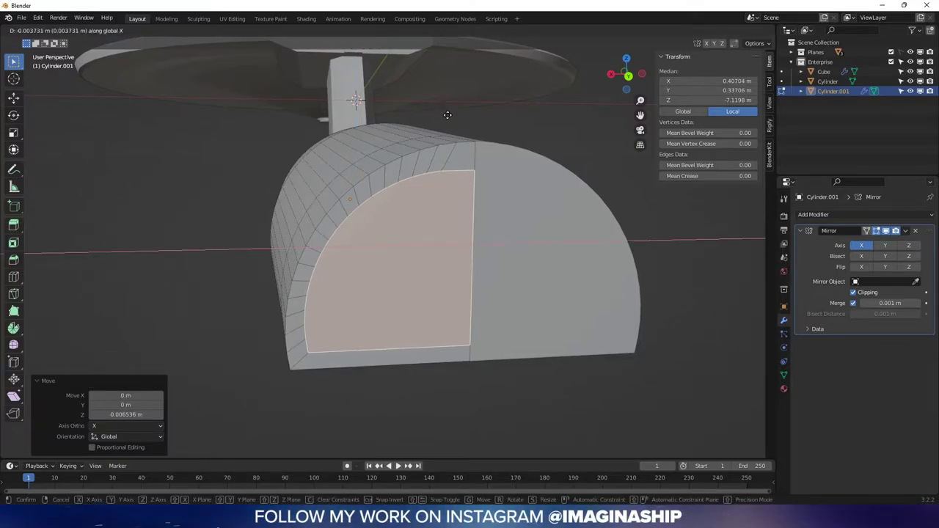
pyautogui.click(449, 115)
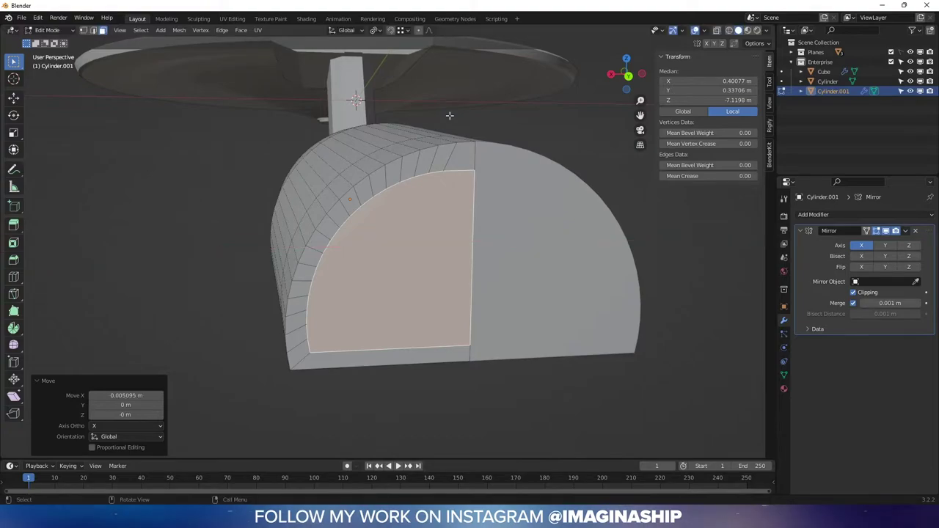
# - Delete the inner face at the hull's rear end, leaving only the rim around the opening
pyautogui.moveTo(446, 115); pyautogui.dragTo(485, 311, button='middle')
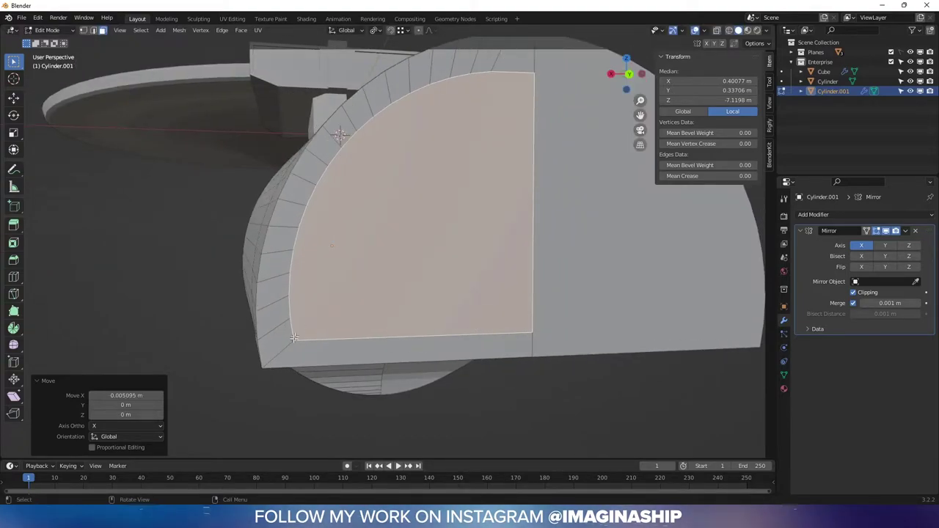
pyautogui.keyDown('shift'); pyautogui.moveTo(432, 182); pyautogui.dragTo(413, 180, button='middle'); pyautogui.keyUp('shift')
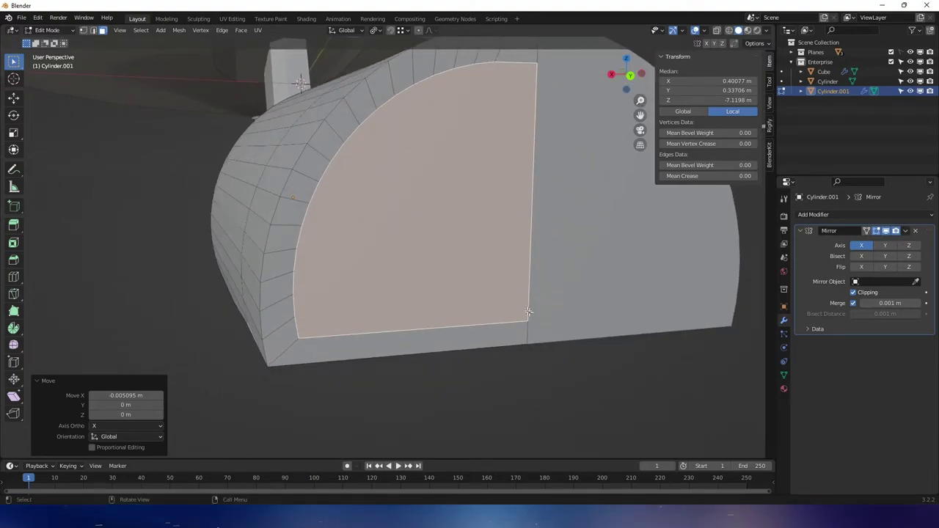
pyautogui.hotkey('ctrl', 'z')
pyautogui.hotkey('ctrl', 'z')
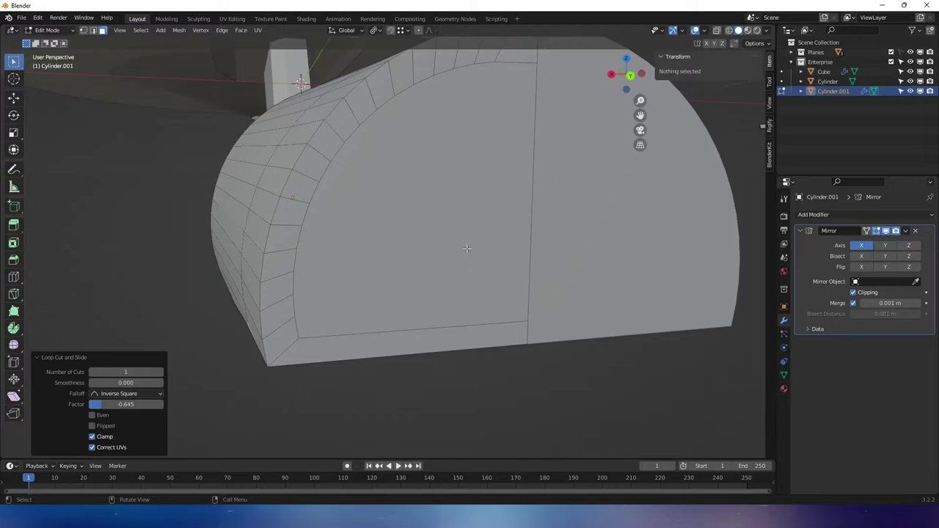
pyautogui.click(420, 209)
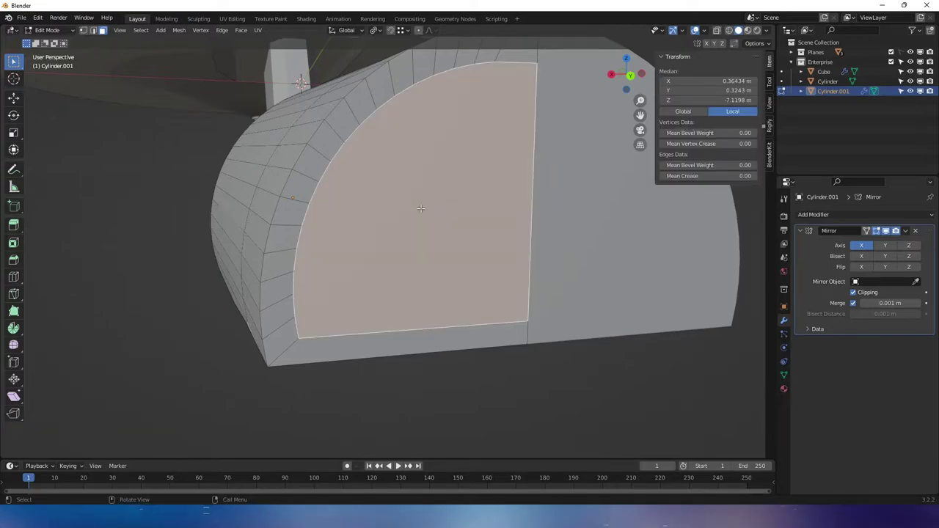
pyautogui.press('x')
pyautogui.click(420, 209)
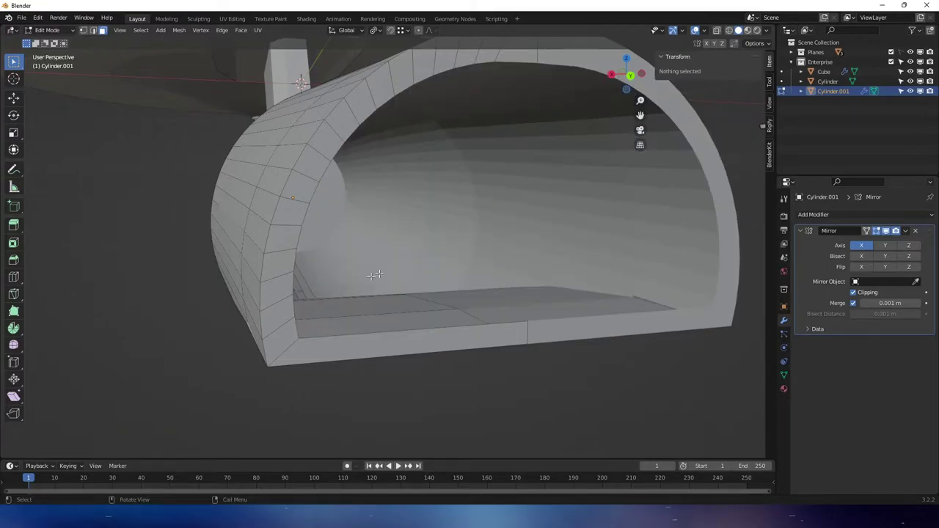
# - Extrude the lowest side edge of the rim's inner boundary along X to the centre line
pyautogui.press('2')
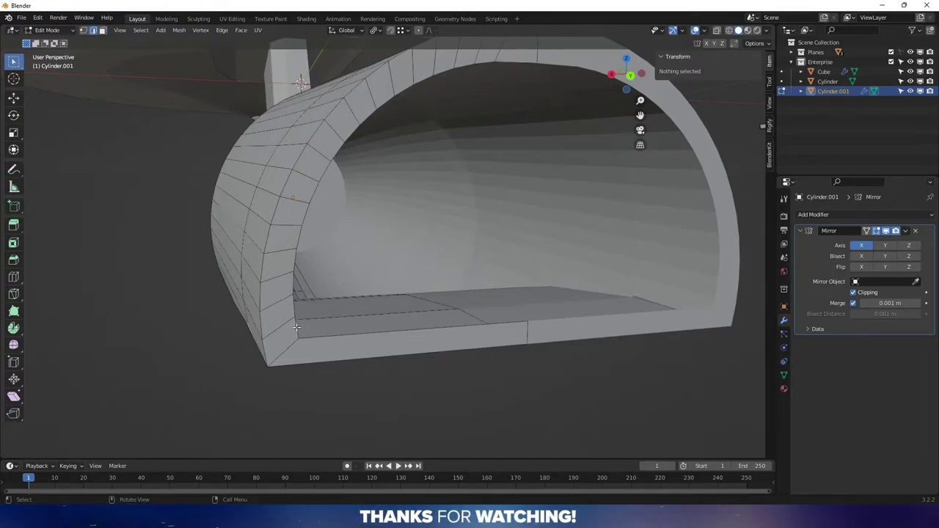
pyautogui.click(296, 327)
pyautogui.press('g')
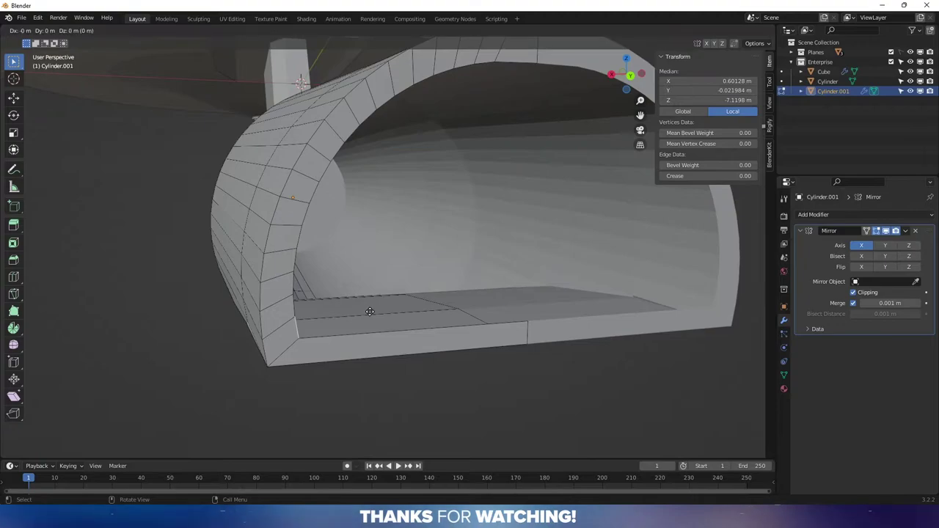
pyautogui.press('x')
pyautogui.click(718, 350)
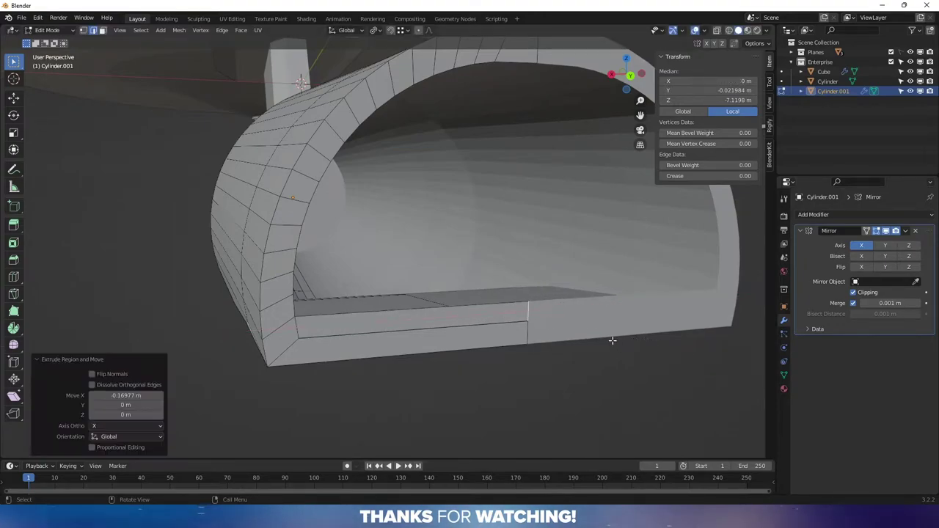
# - Merge all of the hull's vertices by distance, check the rim in Object Mode, and return to mesh editing
pyautogui.moveTo(611, 340); pyautogui.dragTo(501, 320, button='middle')
pyautogui.press('1')
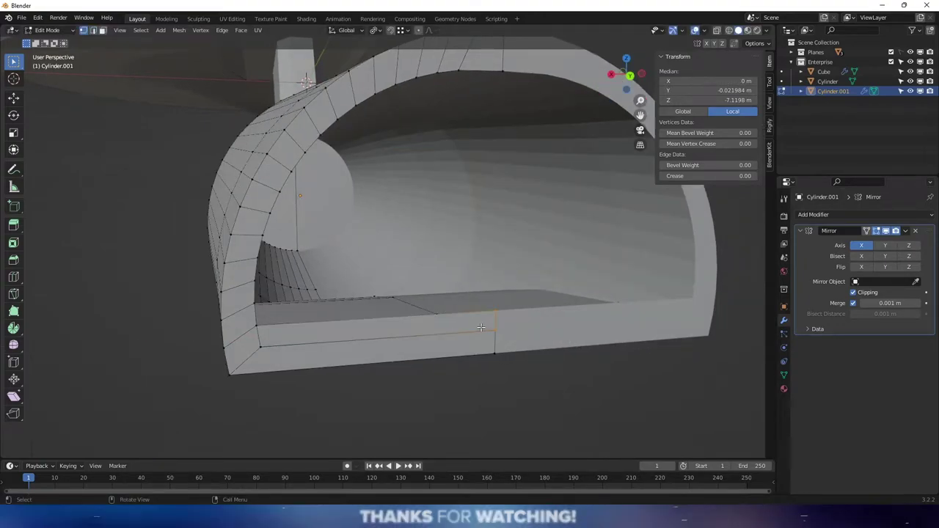
pyautogui.press('a')
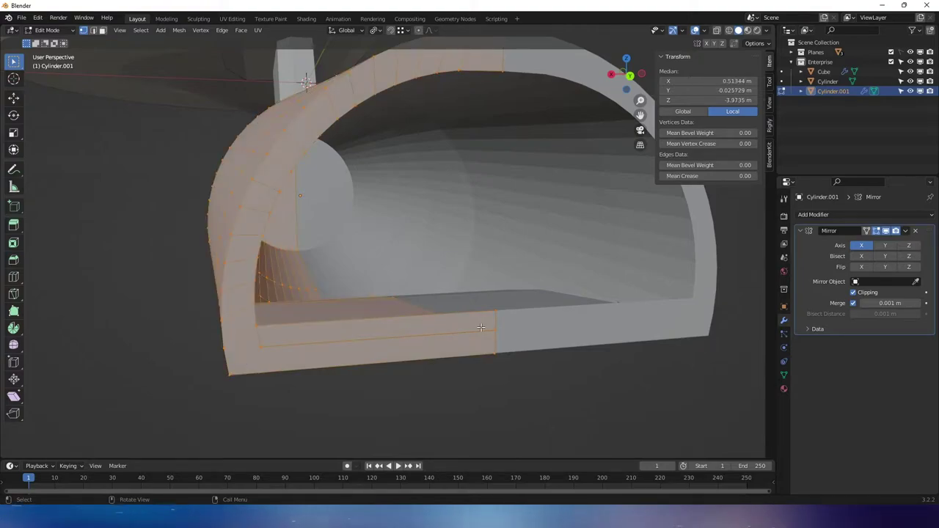
pyautogui.press('m')
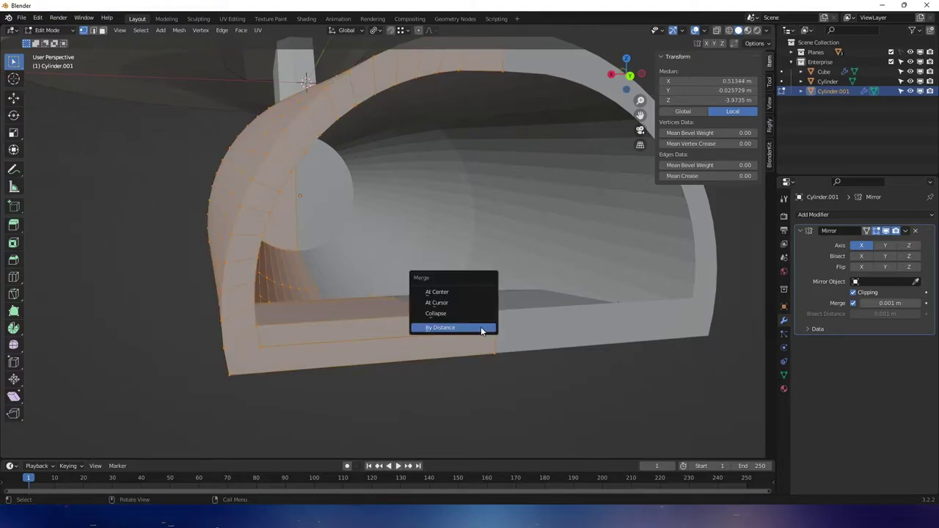
pyautogui.click(481, 326)
pyautogui.keyDown('shift'); pyautogui.moveTo(480, 326); pyautogui.dragTo(483, 322, button='middle'); pyautogui.keyUp('shift')
pyautogui.press('Tab')
pyautogui.press('Tab')
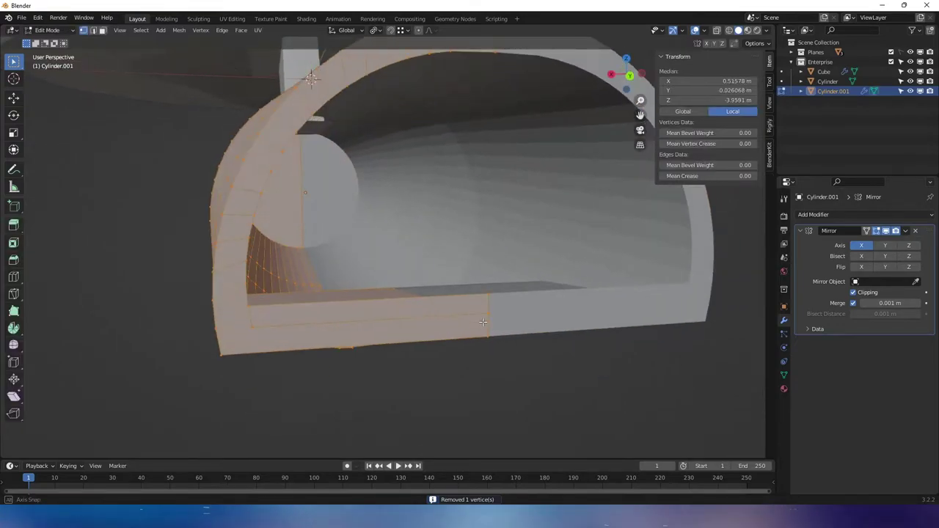
# - Lower the two end vertices of the bottom strip's upper edge along Z, snapping them level with the adjacent outer rim vertex
pyautogui.keyDown('shift'); pyautogui.moveTo(307, 321); pyautogui.dragTo(319, 295, button='middle'); pyautogui.keyUp('shift')
pyautogui.scroll(2, 315, 314)
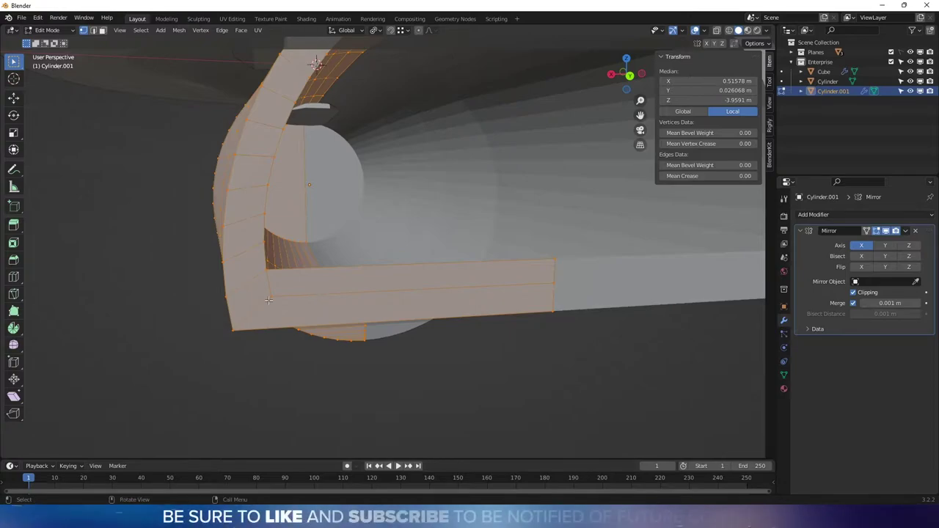
pyautogui.click(265, 271)
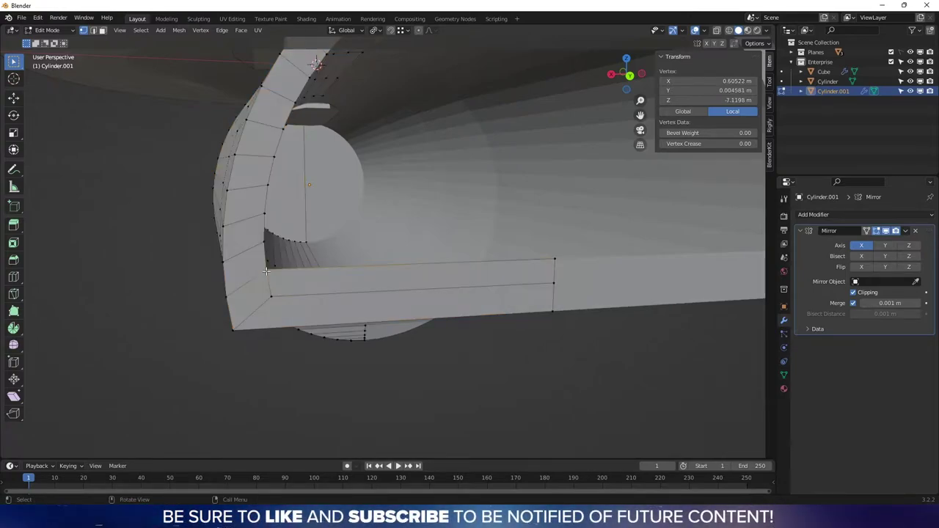
pyautogui.moveTo(298, 273); pyautogui.dragTo(293, 278, button='middle')
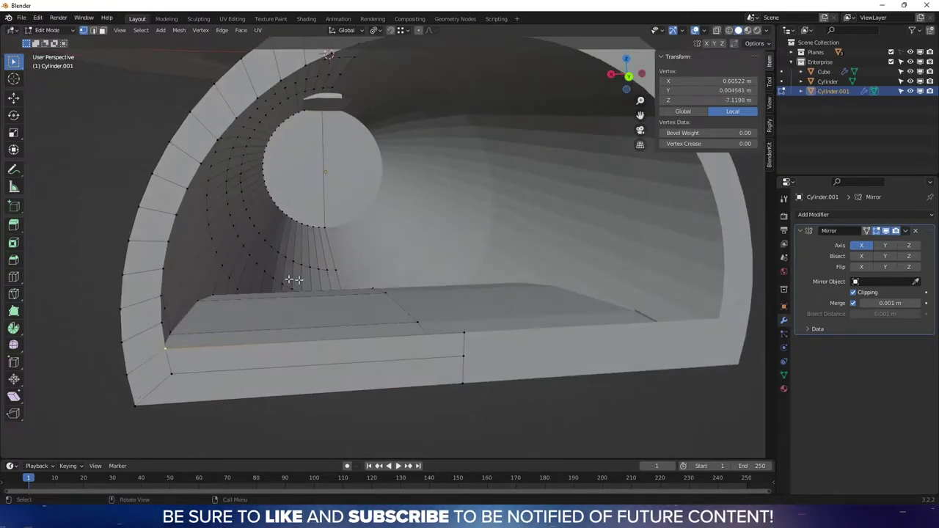
pyautogui.keyDown('shift'); pyautogui.click(463, 334); pyautogui.keyUp('shift')
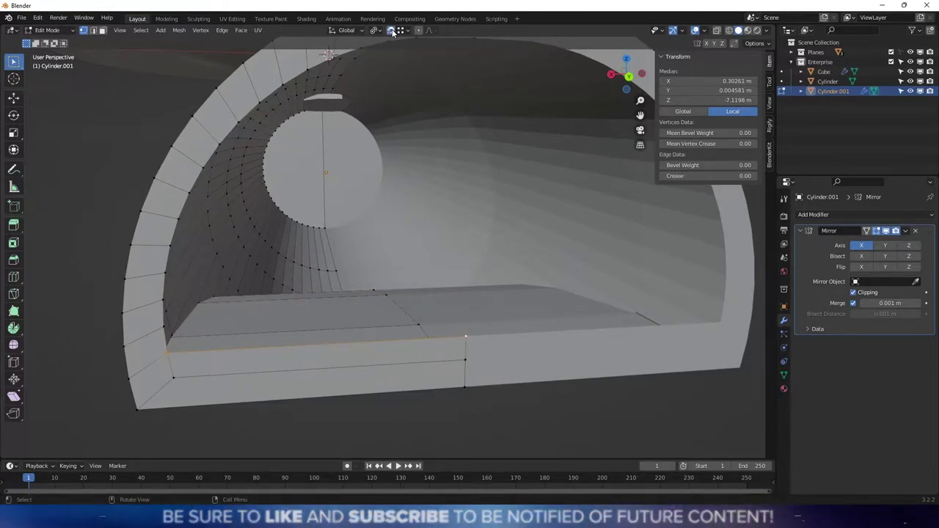
pyautogui.keyDown('shift'); pyautogui.moveTo(300, 210); pyautogui.dragTo(319, 194, button='middle'); pyautogui.keyUp('shift')
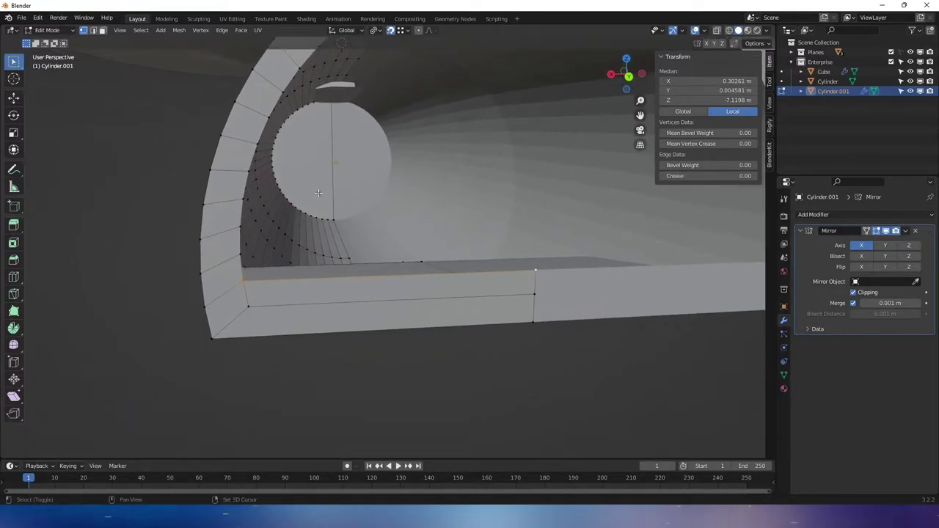
pyautogui.press('g')
pyautogui.press('z')
pyautogui.click(212, 300)
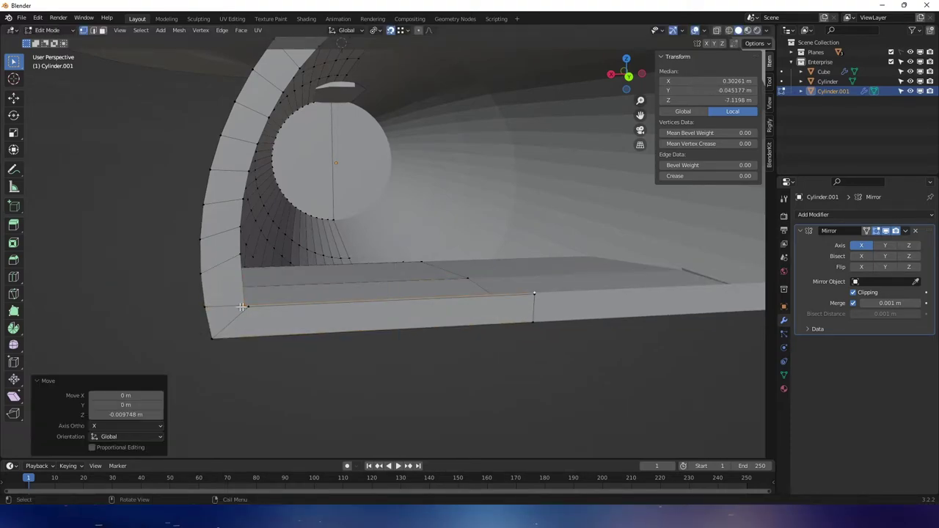
# - Lower the bottom strip's other inner edge about 0.006 m along Z with snapping off, and check the rim in Object Mode
pyautogui.click(250, 306)
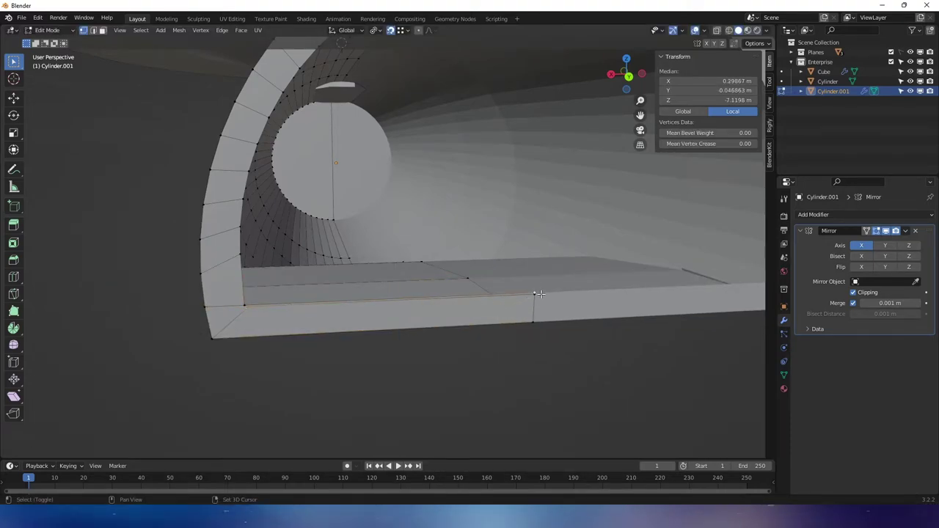
pyautogui.keyDown('shift'); pyautogui.click(535, 294); pyautogui.keyUp('shift')
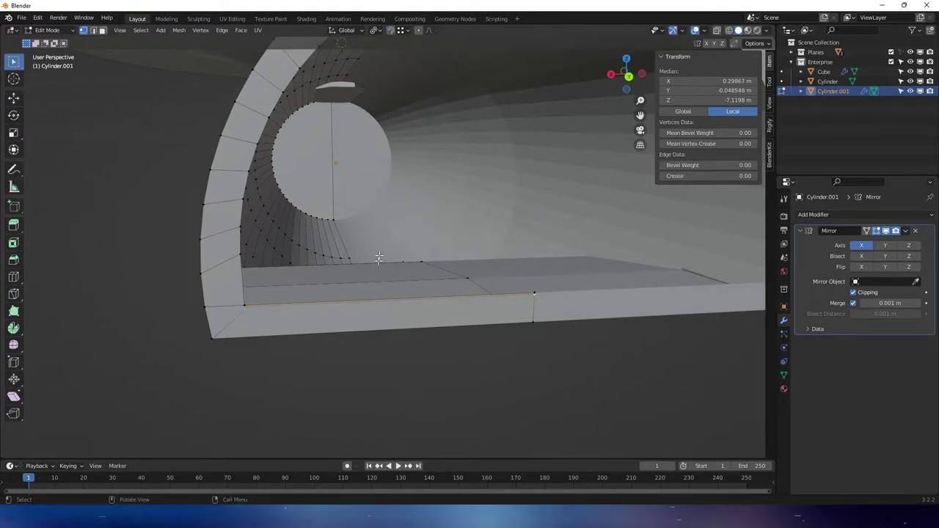
pyautogui.press('g')
pyautogui.press('z')
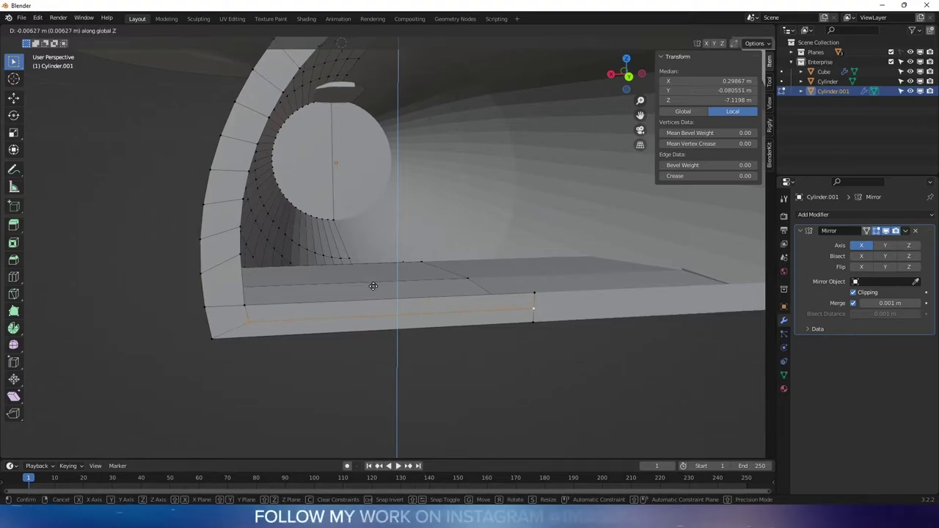
pyautogui.click(374, 285)
pyautogui.press('Tab')
pyautogui.moveTo(436, 276); pyautogui.dragTo(384, 342, button='middle')
pyautogui.press('Tab')
# - Select the rim's inner boundary edges, including the bottom edge, and fill the opening with a face
pyautogui.press('2')
pyautogui.keyDown('alt'); pyautogui.click(353, 320); pyautogui.keyUp('alt')
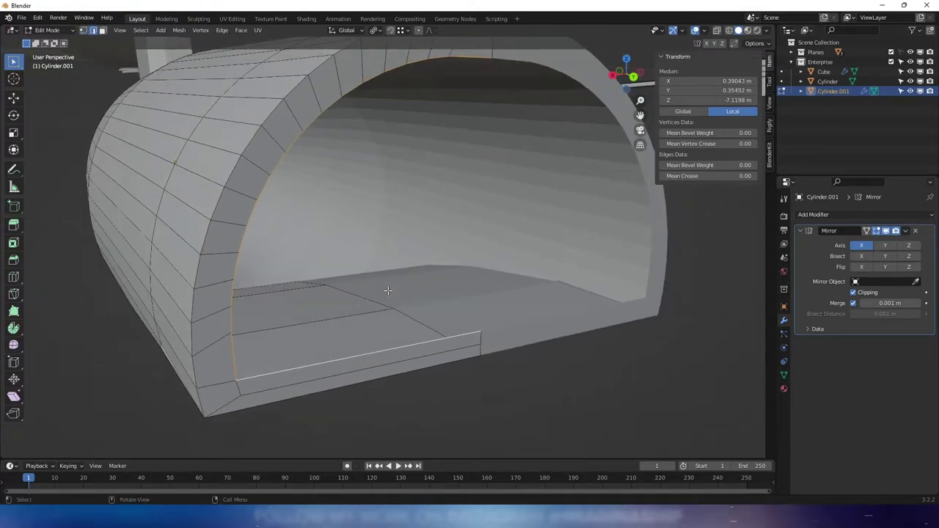
pyautogui.click(362, 347)
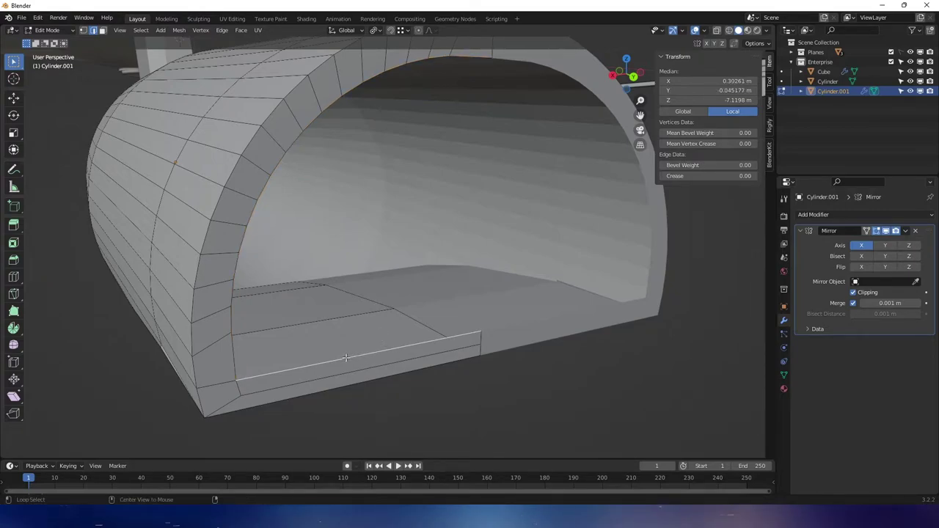
pyautogui.keyDown('alt'); pyautogui.click(341, 356); pyautogui.keyUp('alt')
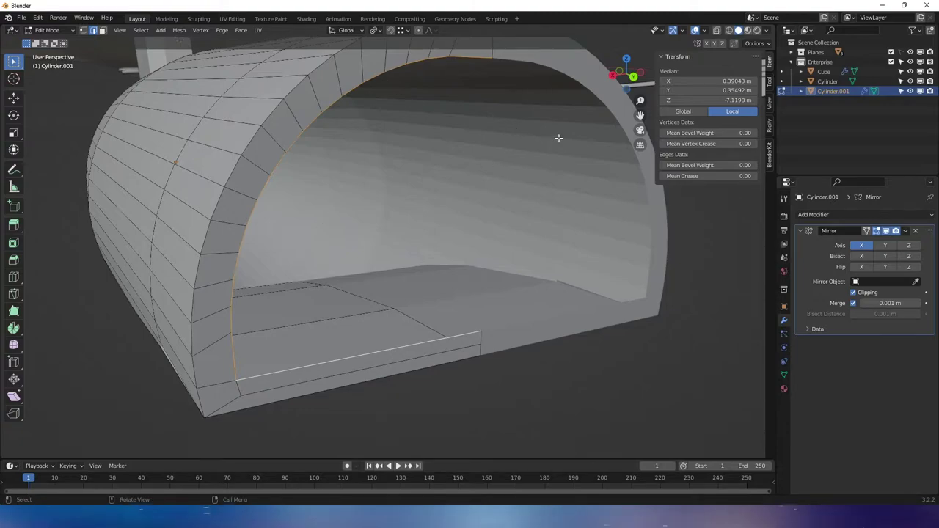
pyautogui.press('f')
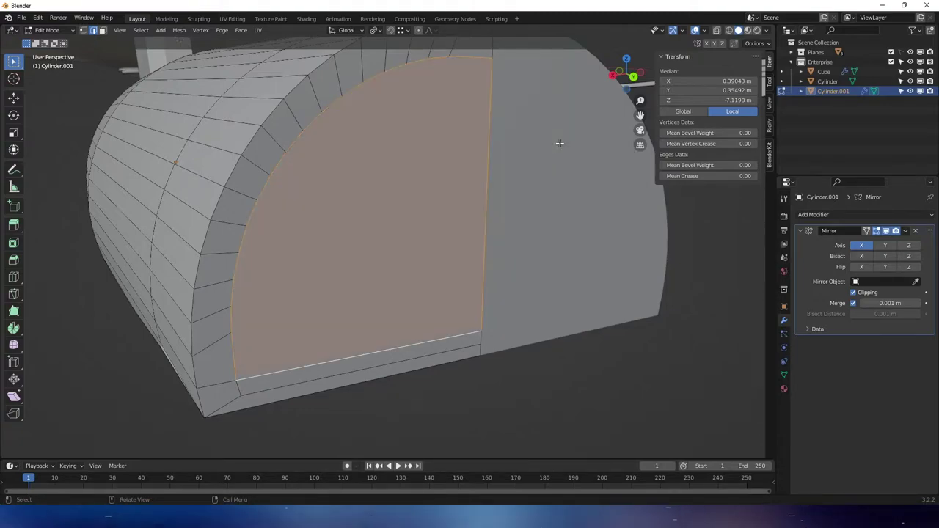
# - Extrude the filled end face about 0.017 m inward along its normal to recess it behind the rim
pyautogui.keyDown('shift'); pyautogui.moveTo(559, 143); pyautogui.dragTo(553, 157, button='middle'); pyautogui.keyUp('shift')
pyautogui.keyDown('shift'); pyautogui.moveTo(486, 211); pyautogui.dragTo(425, 197, button='middle'); pyautogui.keyUp('shift')
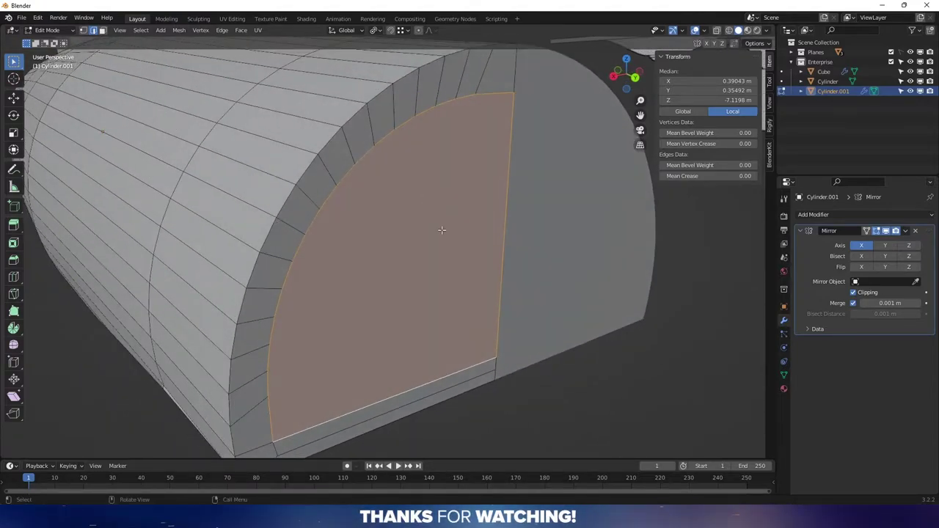
pyautogui.press('e')
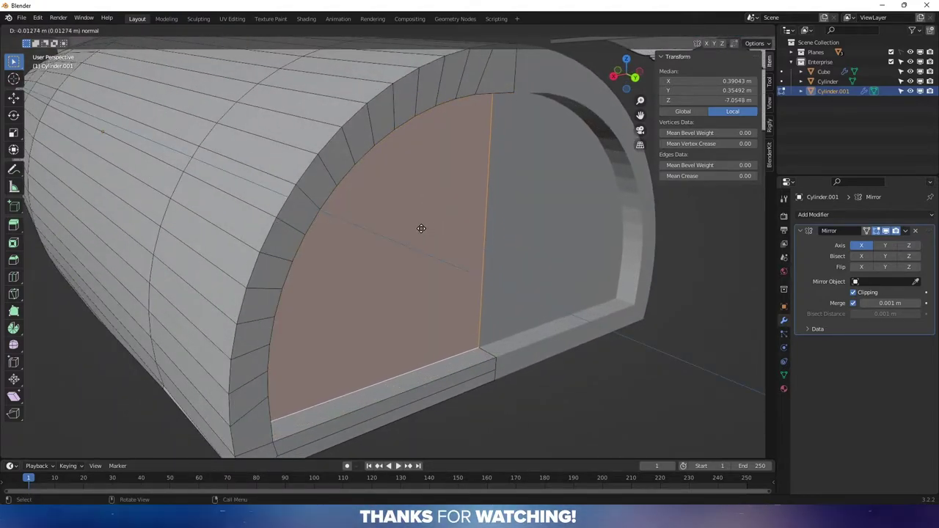
pyautogui.click(413, 229)
# - Select the faces of the rim's bottom strip and extrude them about 0.023 m outward into a ledge
pyautogui.moveTo(317, 309); pyautogui.dragTo(331, 269, button='middle')
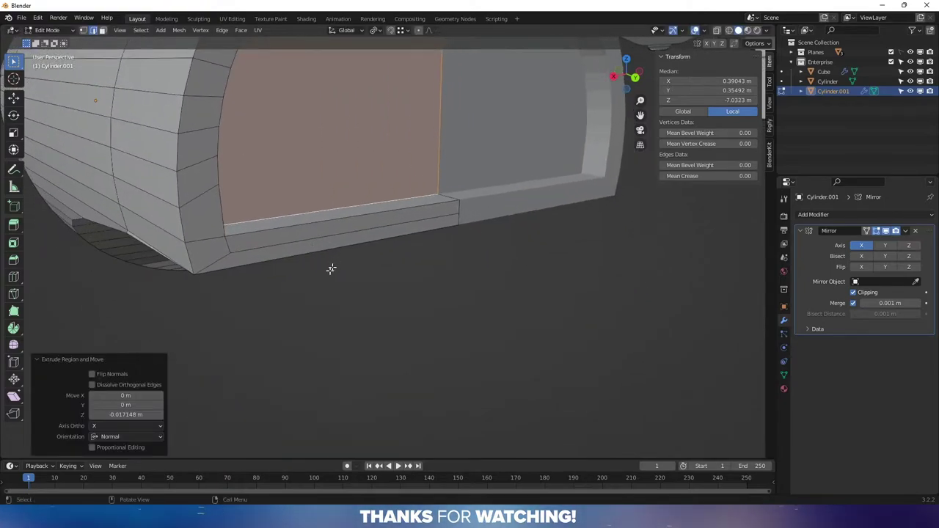
pyautogui.hotkey('alt', 'a')
pyautogui.click(242, 250)
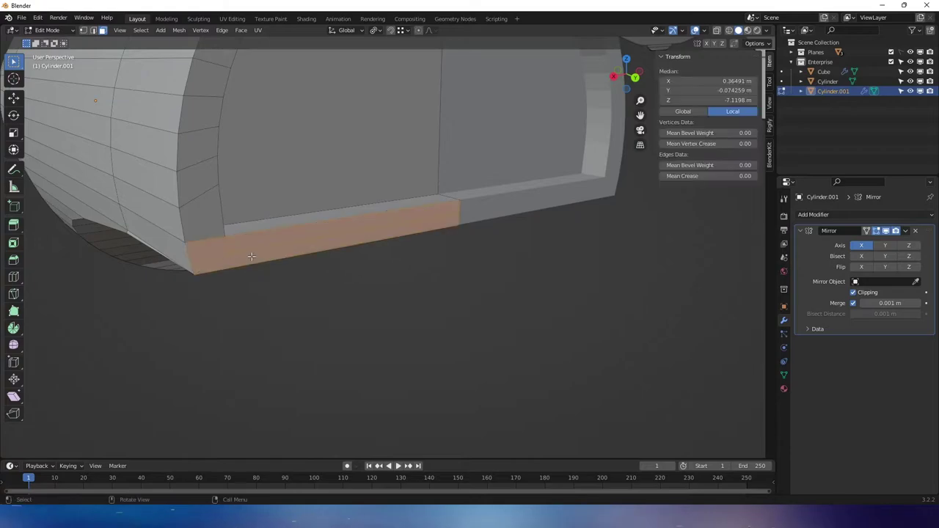
pyautogui.moveTo(242, 250); pyautogui.dragTo(252, 259, button='middle')
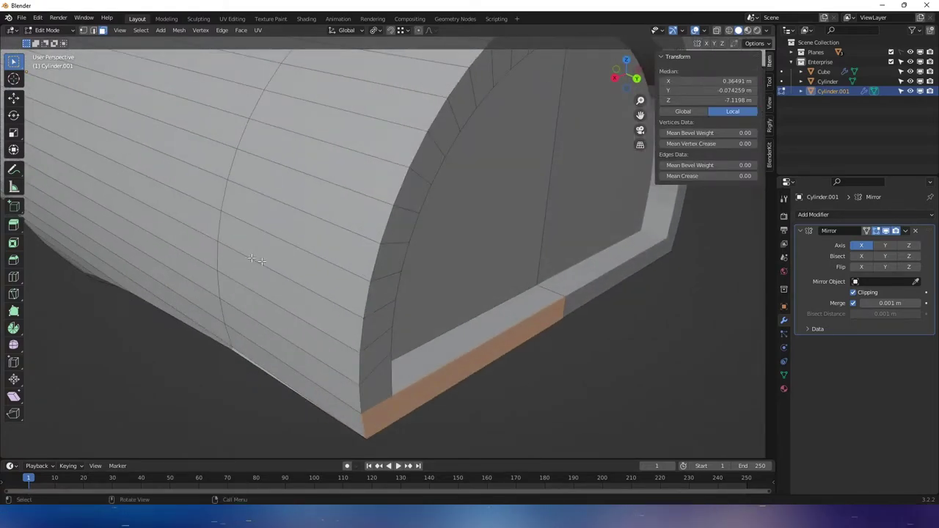
pyautogui.click(360, 295)
# - Delete the narrow face on the underside of the extruded ledge
pyautogui.moveTo(360, 295); pyautogui.dragTo(382, 307, button='middle')
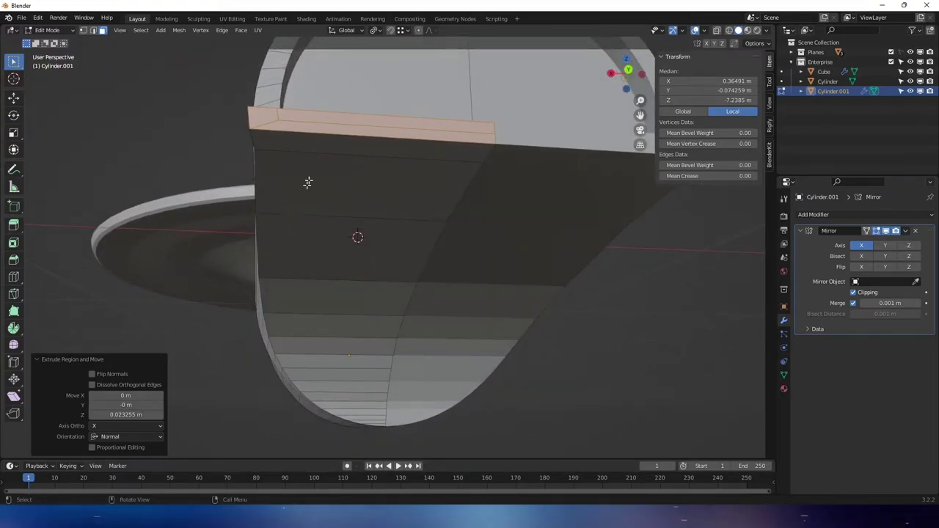
pyautogui.moveTo(307, 182); pyautogui.dragTo(313, 163, button='middle')
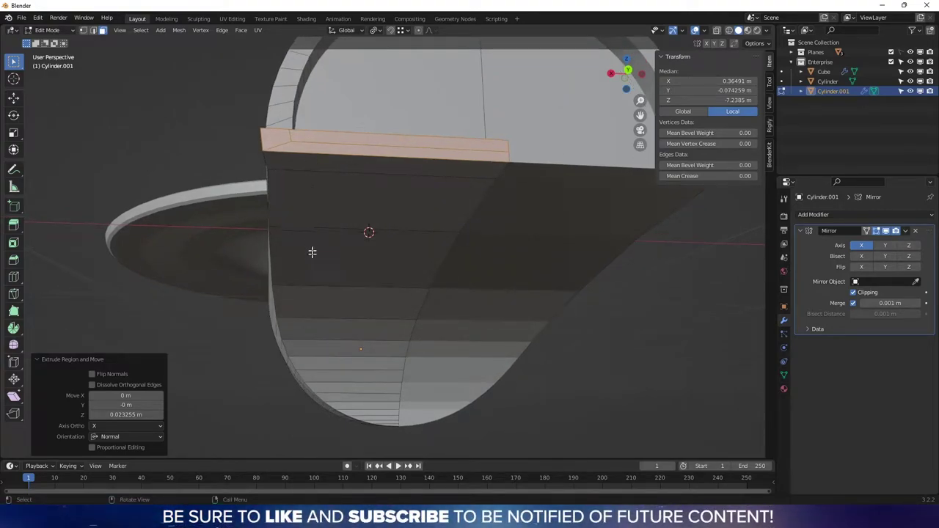
pyautogui.click(342, 165)
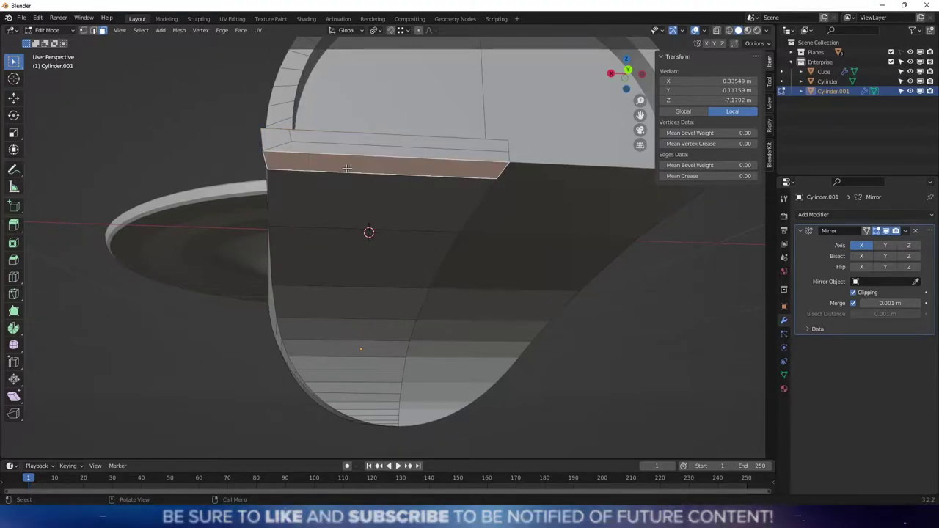
pyautogui.press('x')
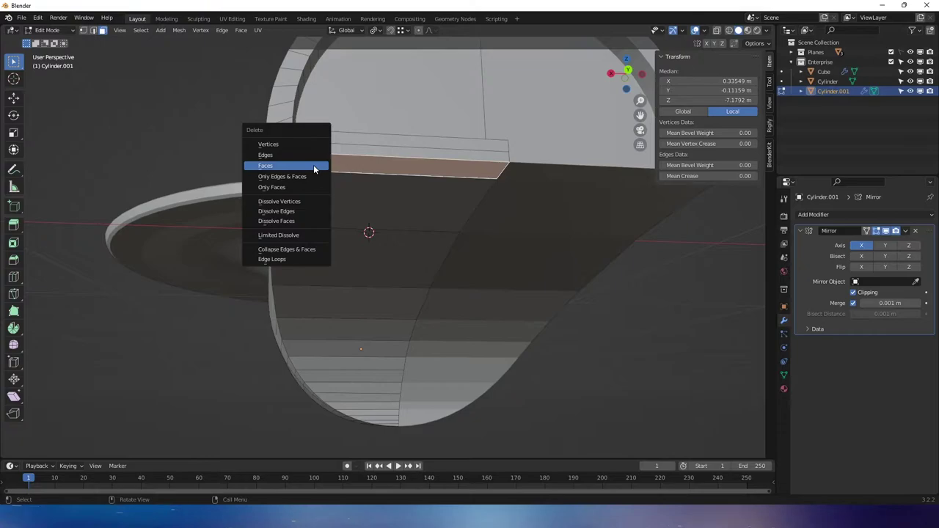
pyautogui.click(314, 167)
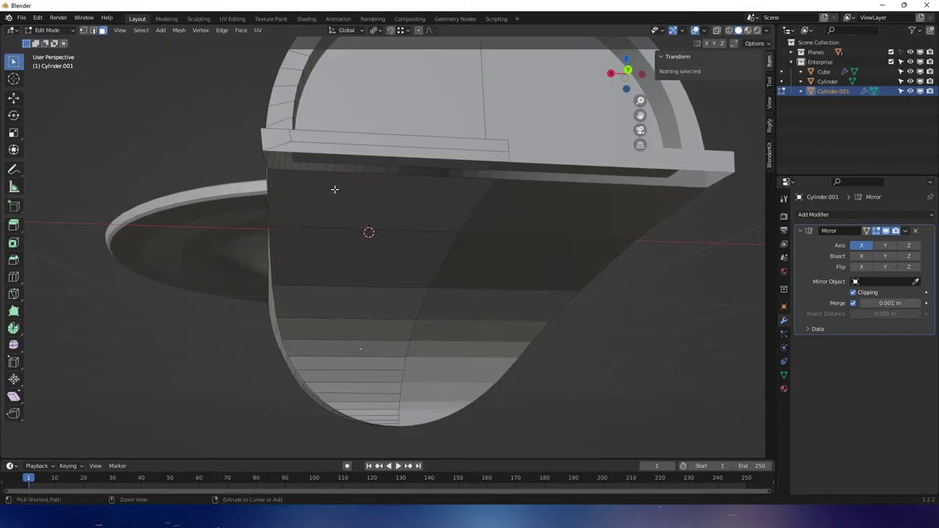
# - Add a loop cut along the hull's underside with factor 0.781, and snap its rear vertex 0.00152 m along X to the ledge's inner corner
pyautogui.click(334, 188)
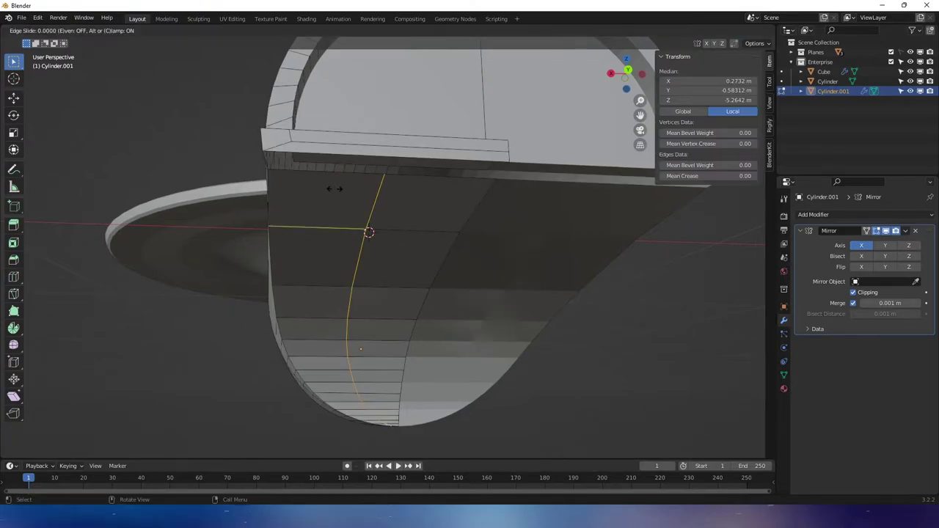
pyautogui.click(253, 200)
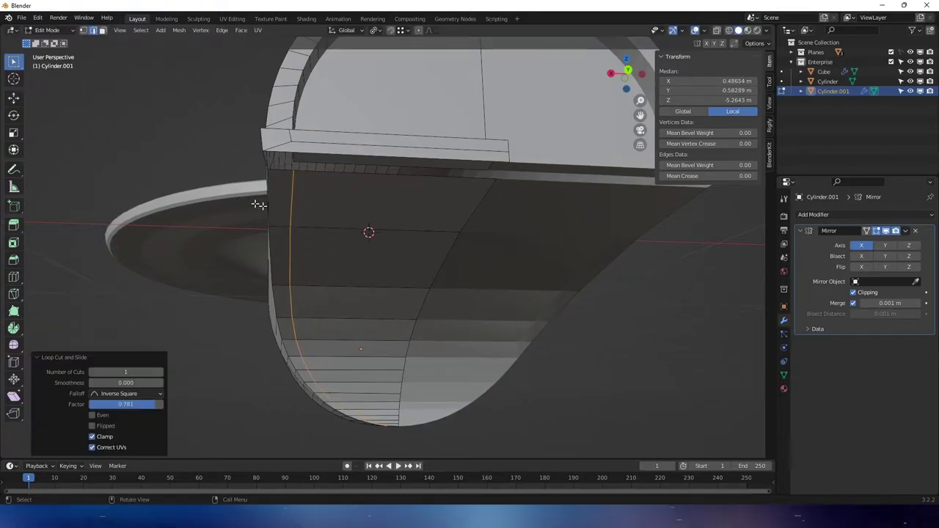
pyautogui.moveTo(261, 203); pyautogui.dragTo(391, 272, button='middle')
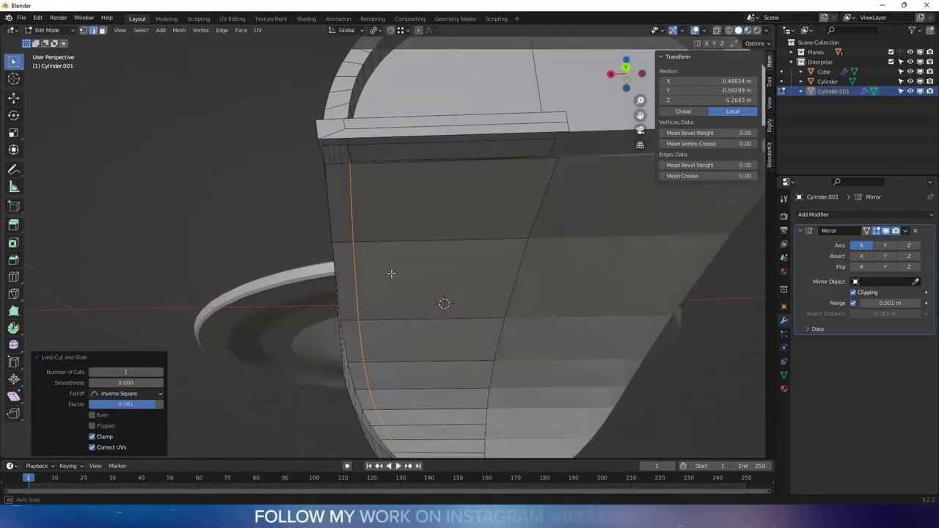
pyautogui.scroll(2, 385, 251)
pyautogui.keyDown('shift'); pyautogui.moveTo(386, 233); pyautogui.dragTo(385, 276, button='middle'); pyautogui.keyUp('shift')
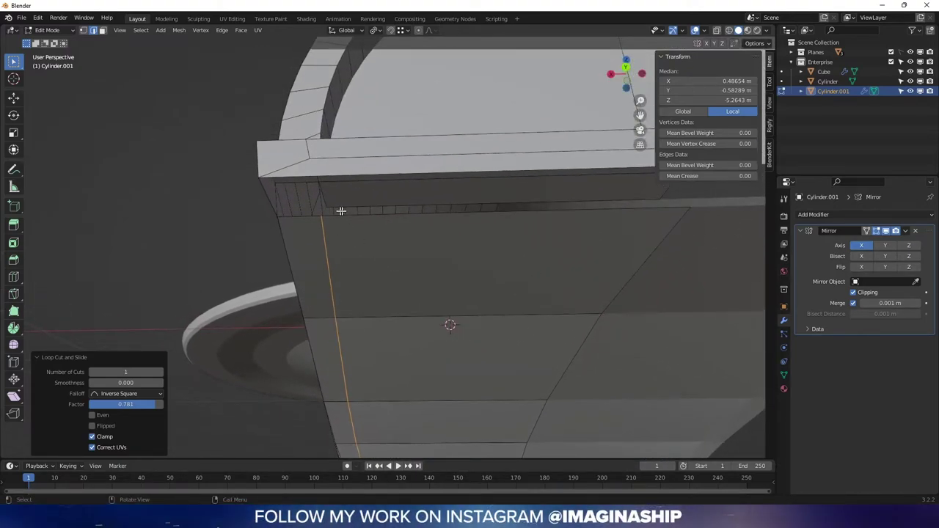
pyautogui.press('1')
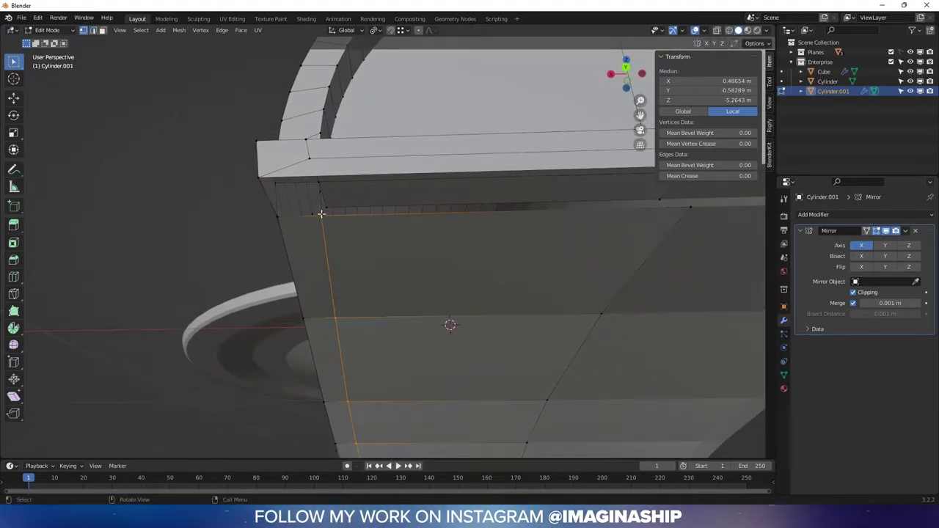
pyautogui.click(320, 214)
pyautogui.click(390, 30)
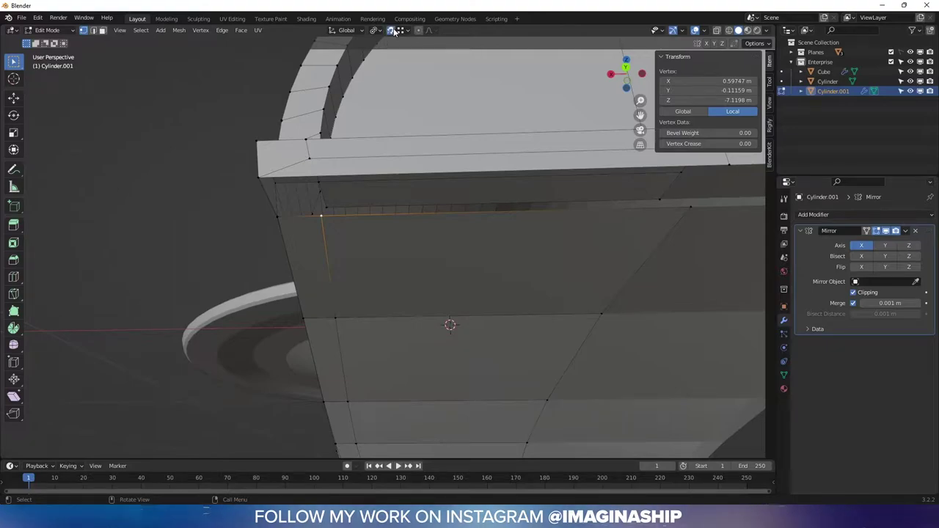
pyautogui.moveTo(345, 183); pyautogui.dragTo(368, 178, button='middle')
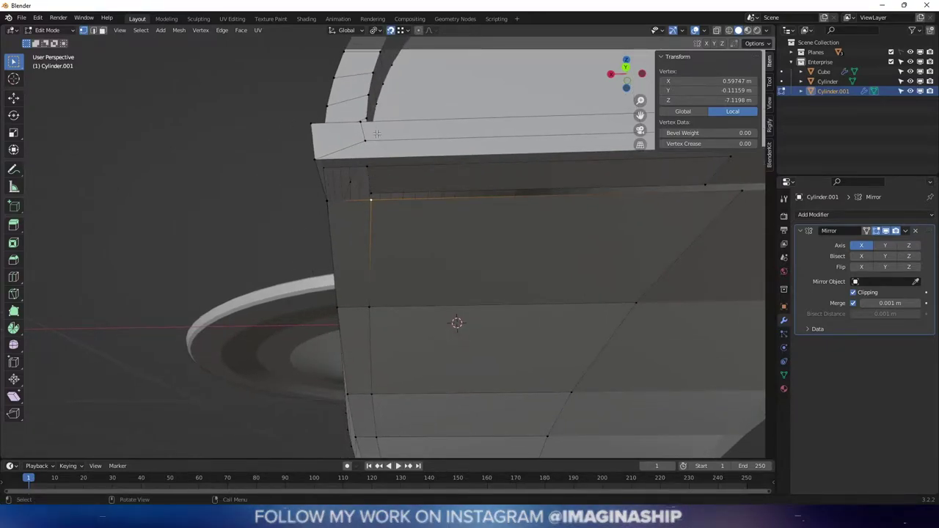
pyautogui.press('g')
pyautogui.press('x')
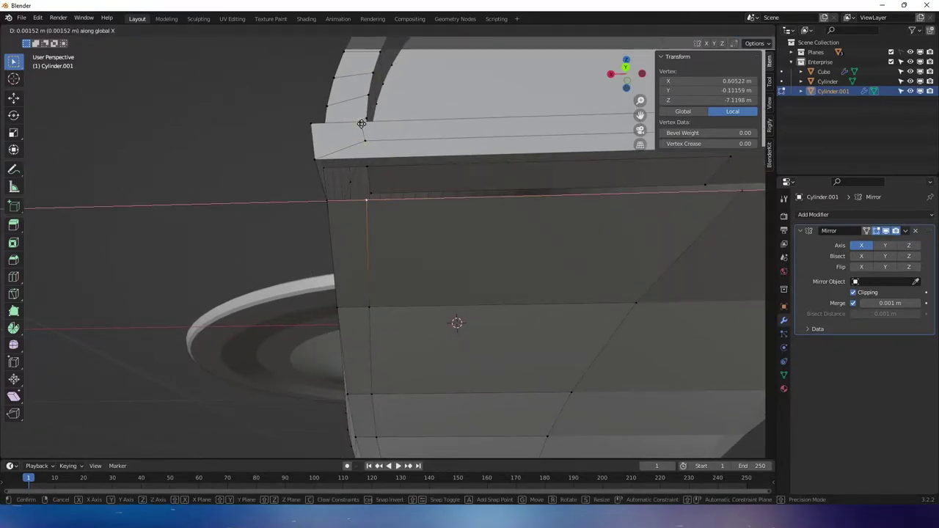
pyautogui.click(361, 124)
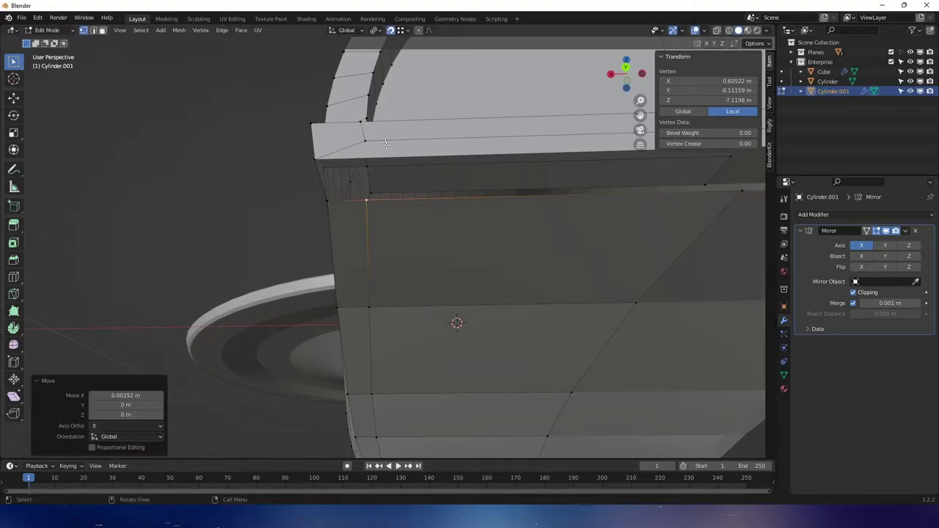
# - Delete the long lower face on the ledge's rear side
pyautogui.moveTo(367, 166); pyautogui.dragTo(385, 182, button='middle')
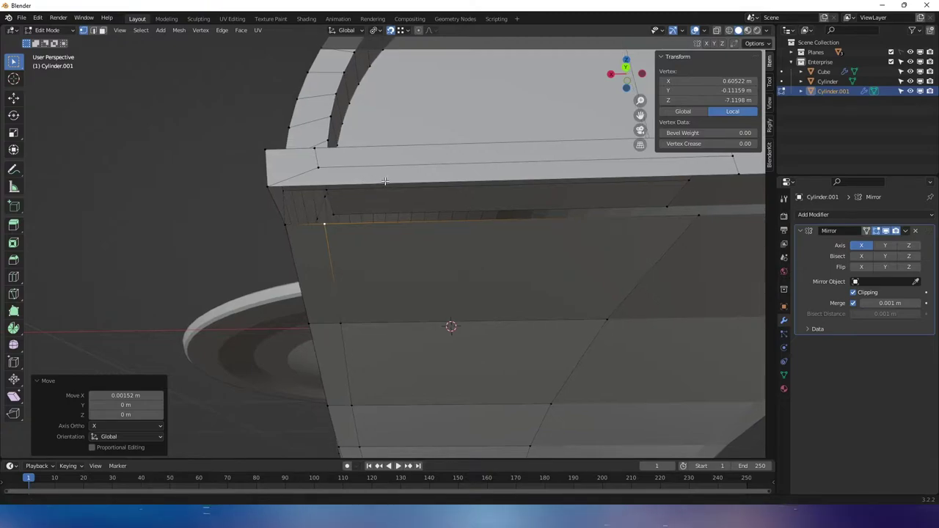
pyautogui.keyDown('shift'); pyautogui.moveTo(439, 219); pyautogui.dragTo(435, 217, button='middle'); pyautogui.keyUp('shift')
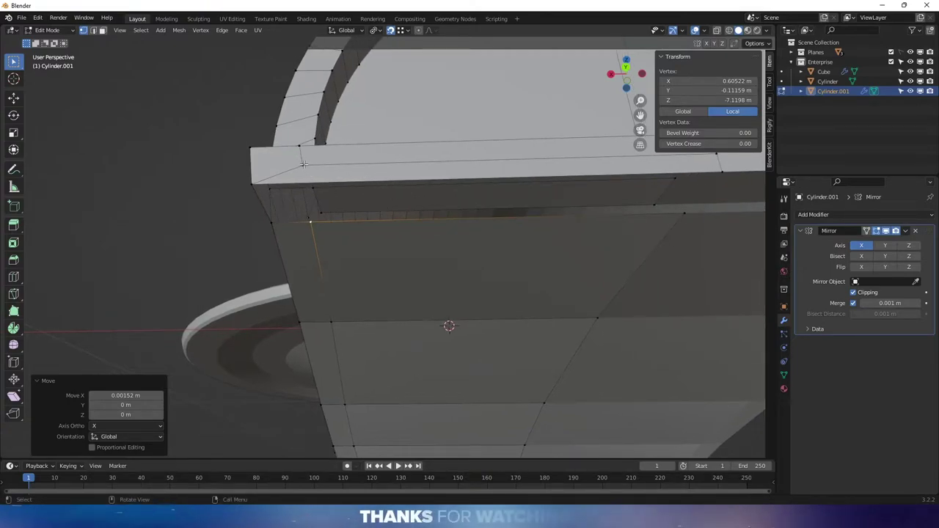
pyautogui.click(343, 175)
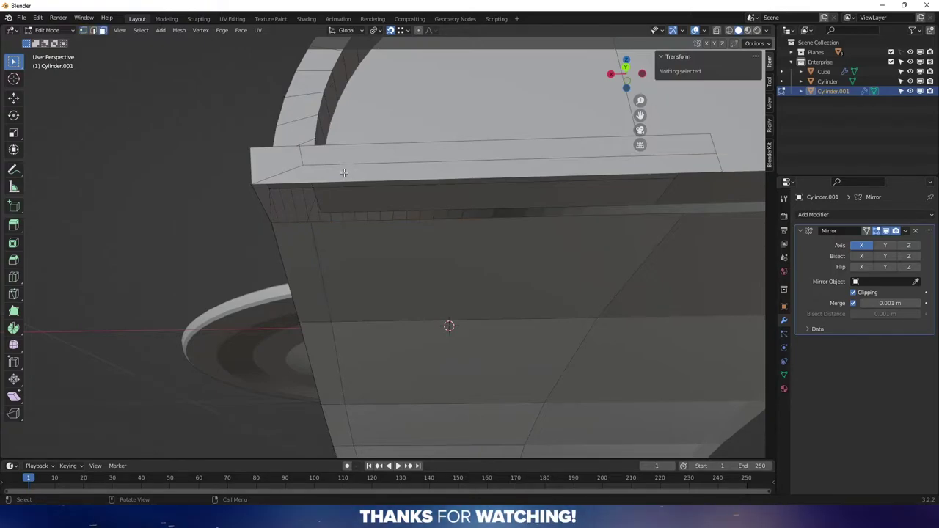
pyautogui.click(344, 174)
pyautogui.press('x')
pyautogui.click(343, 172)
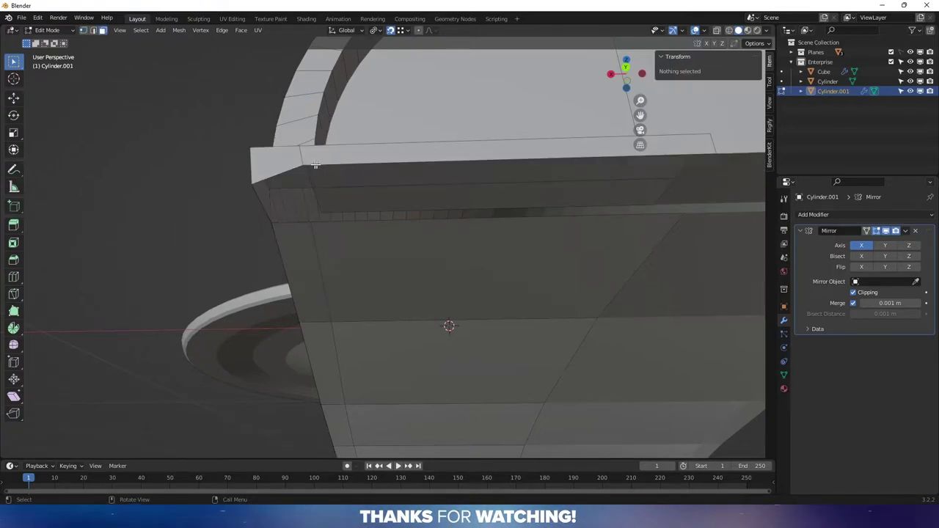
# - Lower both end vertices of the ledge's open rear edge about 0.006 m along Z, snapping them level with the outer bottom corner
pyautogui.click(301, 165)
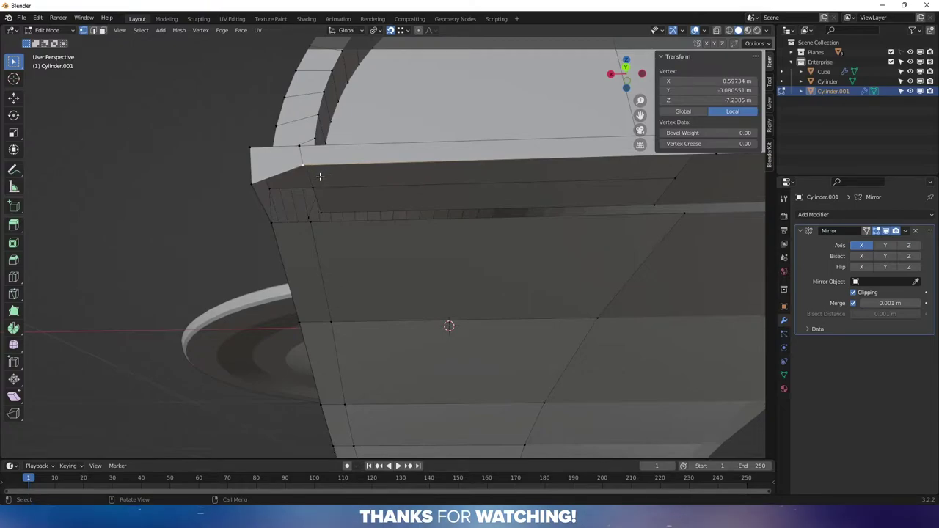
pyautogui.keyDown('shift'); pyautogui.moveTo(532, 204); pyautogui.dragTo(509, 220, button='middle'); pyautogui.keyUp('shift')
pyautogui.keyDown('shift'); pyautogui.click(611, 233); pyautogui.keyUp('shift')
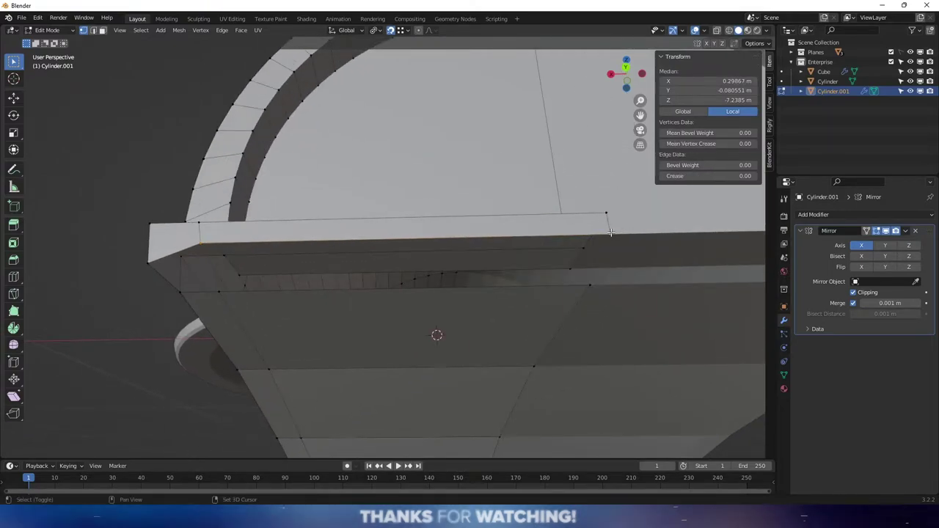
pyautogui.moveTo(588, 263)
pyautogui.mouseDown(button='middle')
pyautogui.moveTo(597, 227)
pyautogui.moveTo(581, 250)
pyautogui.mouseUp(button='middle')
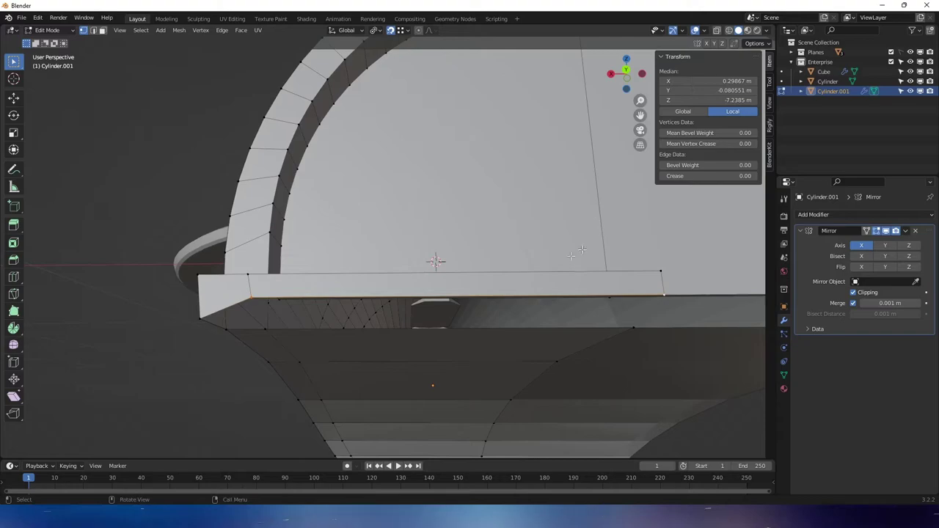
pyautogui.press('g')
pyautogui.press('z')
pyautogui.click(204, 318)
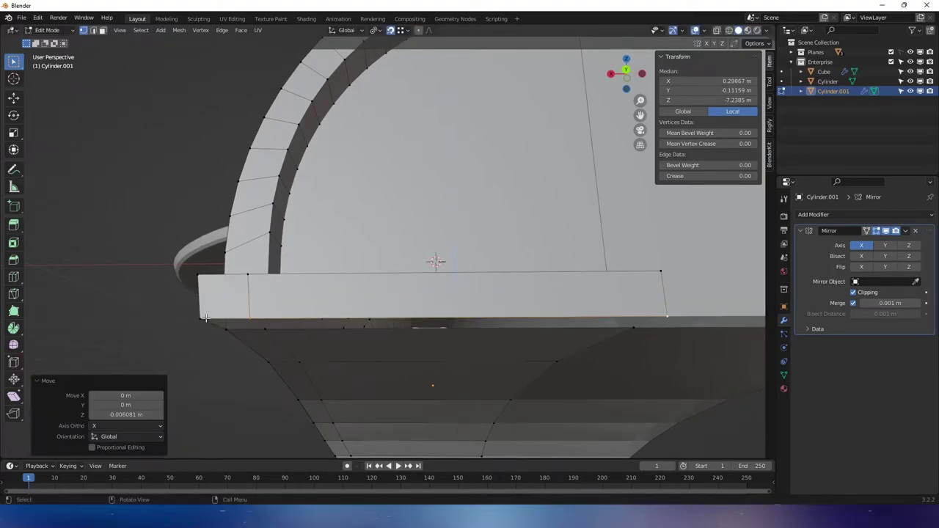
# - Select the front and rear edges around the ledge's open underside and fill the gap with a face
pyautogui.moveTo(324, 297)
pyautogui.mouseDown(button='middle')
pyautogui.moveTo(324, 308)
pyautogui.moveTo(320, 284)
pyautogui.mouseUp(button='middle')
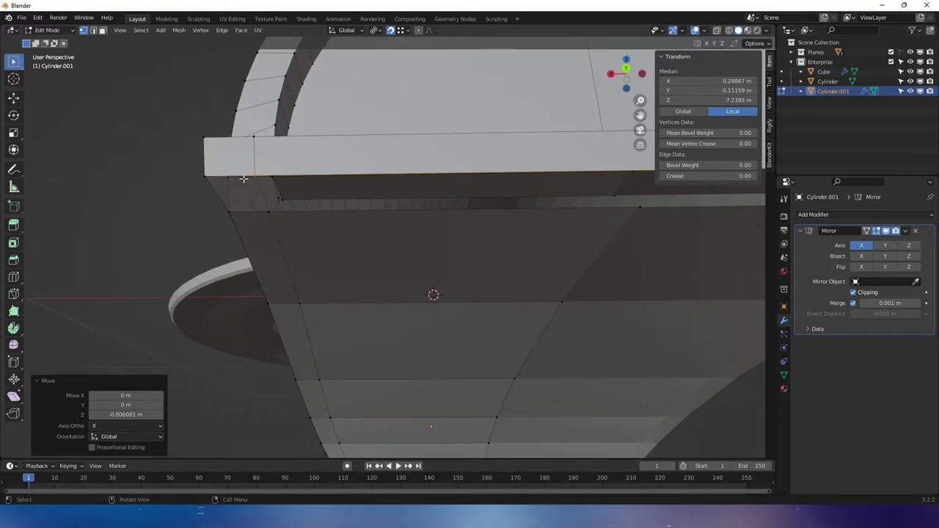
pyautogui.press('2')
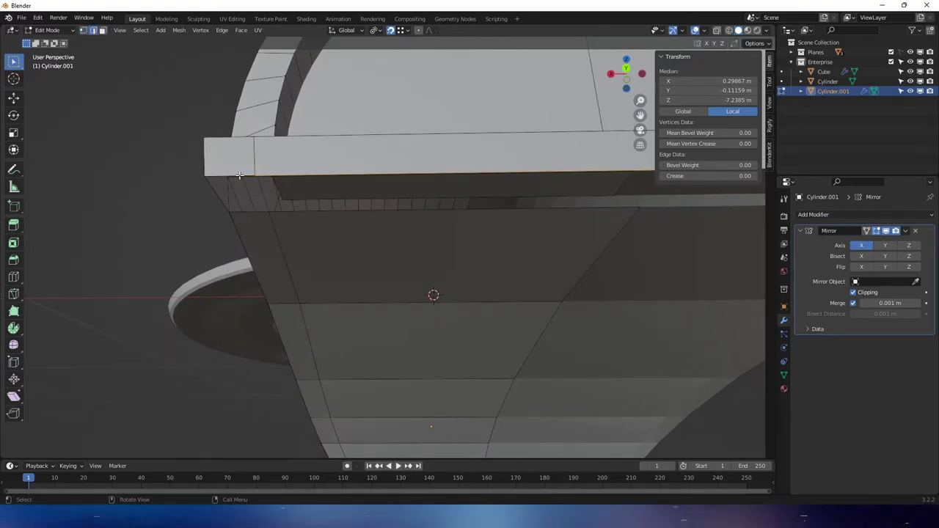
pyautogui.keyDown('shift'); pyautogui.click(240, 175); pyautogui.keyUp('shift')
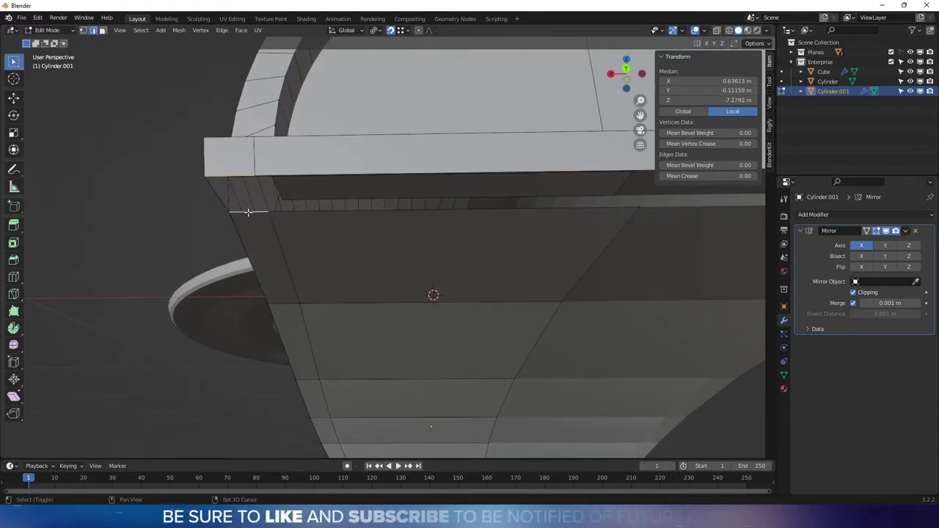
pyautogui.keyDown('shift'); pyautogui.click(308, 178); pyautogui.keyUp('shift')
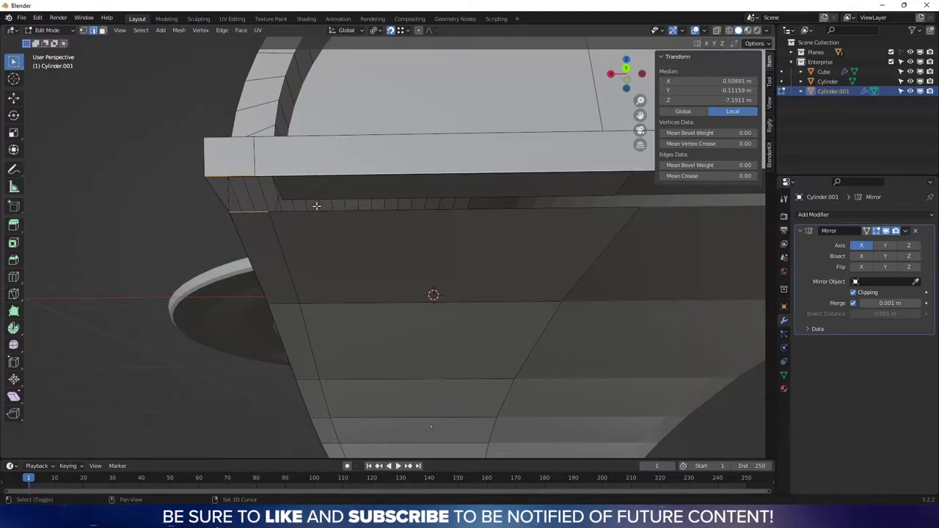
pyautogui.keyDown('shift'); pyautogui.click(315, 209); pyautogui.keyUp('shift')
pyautogui.press('f')
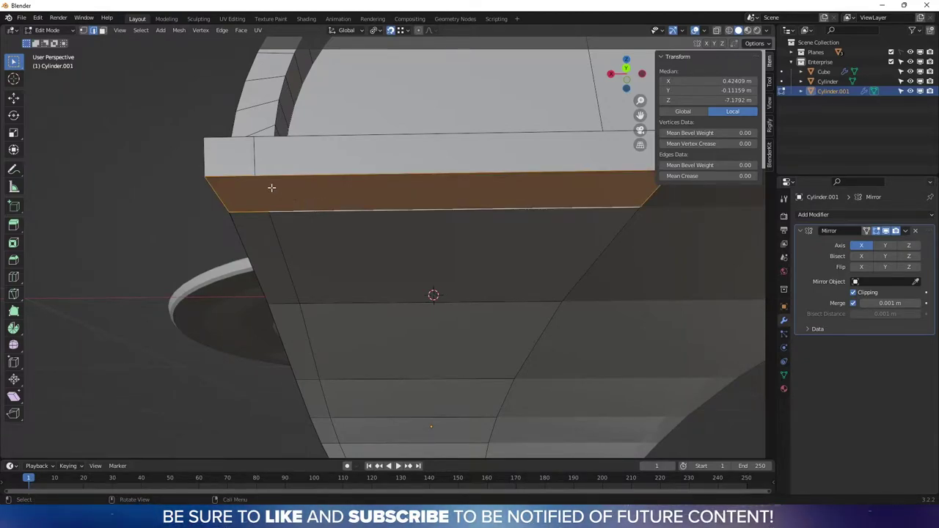
# - Connect the ledge's lower rear vertex to the loop cut's end vertex with an edge across the new underside face
pyautogui.press('1')
pyautogui.click(253, 174)
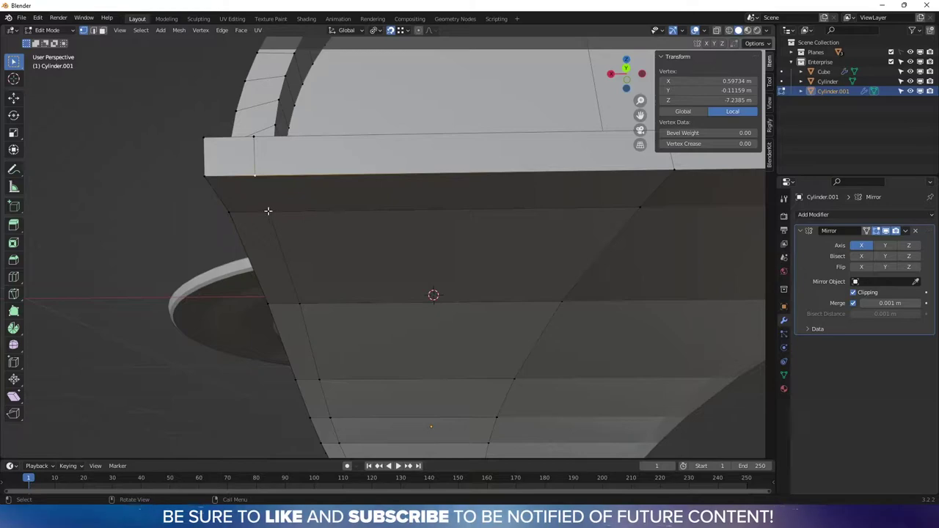
pyautogui.keyDown('shift'); pyautogui.click(268, 210); pyautogui.keyUp('shift')
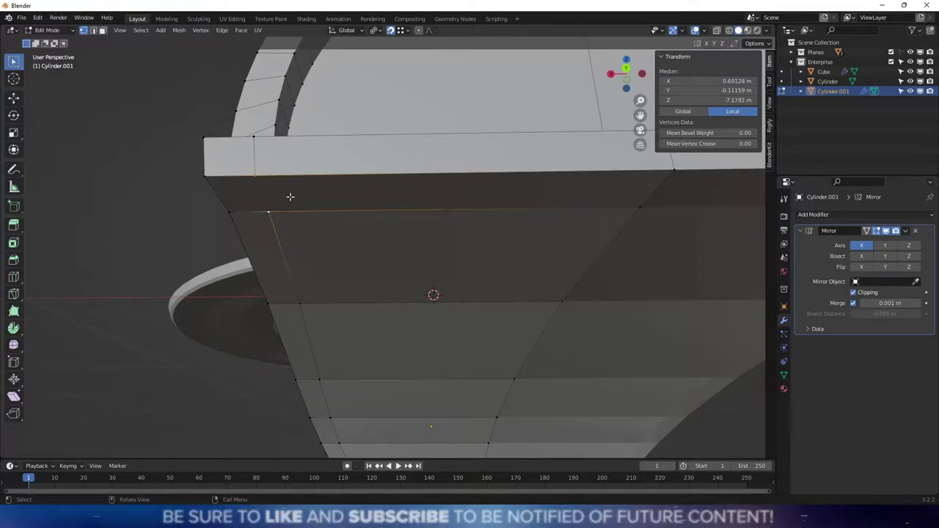
pyautogui.moveTo(325, 193); pyautogui.dragTo(271, 212, button='middle')
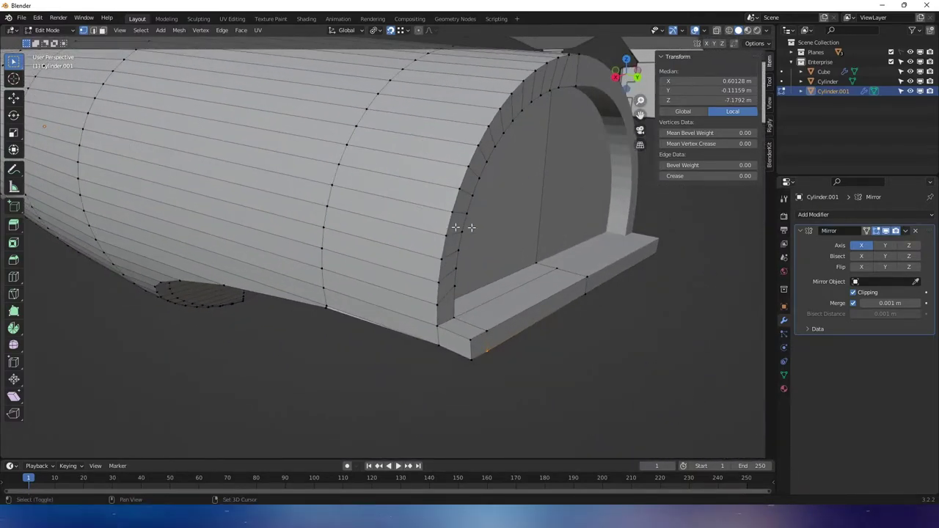
# - Select the ledge's two rear-facing faces and extrude them backward about 0.025 m
pyautogui.moveTo(471, 228); pyautogui.dragTo(502, 240, button='middle')
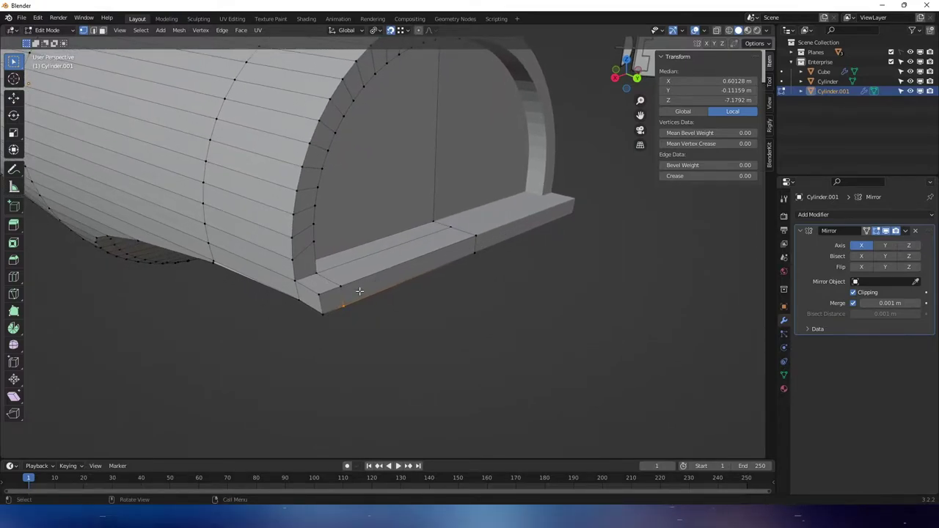
pyautogui.hotkey('alt', 'a')
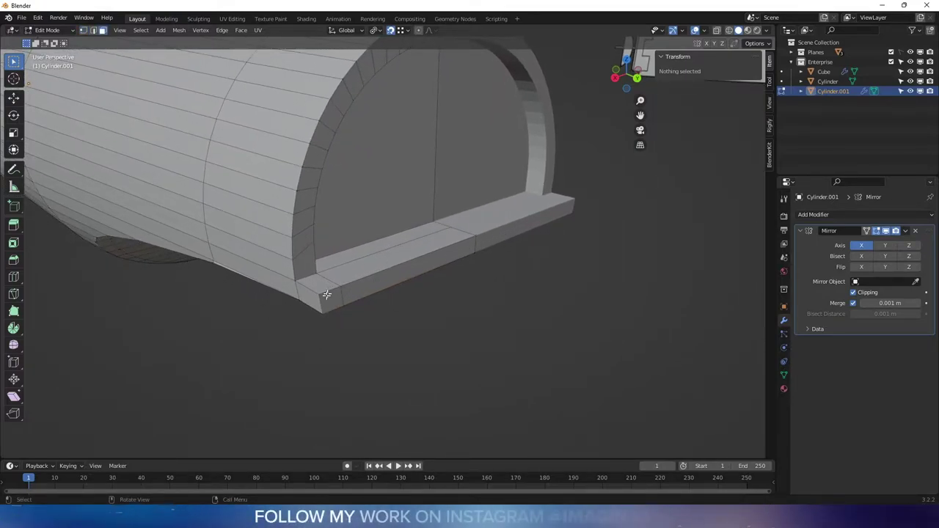
pyautogui.click(327, 297)
pyautogui.keyDown('shift'); pyautogui.click(407, 267); pyautogui.keyUp('shift')
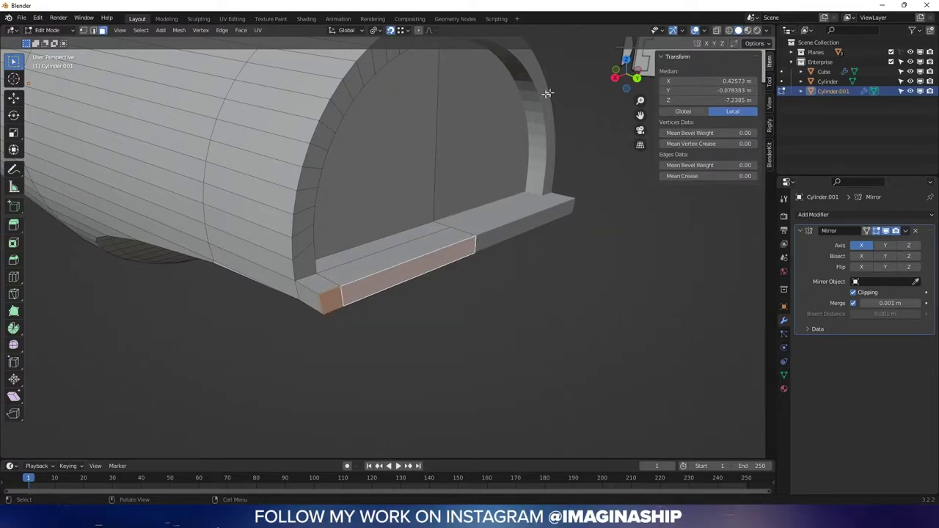
pyautogui.click(624, 60)
pyautogui.keyDown('shift'); pyautogui.moveTo(516, 185); pyautogui.dragTo(470, 354, button='middle'); pyautogui.keyUp('shift')
pyautogui.keyDown('shift'); pyautogui.moveTo(533, 208); pyautogui.dragTo(460, 259, button='middle'); pyautogui.keyUp('shift')
pyautogui.scroll(2, 497, 242)
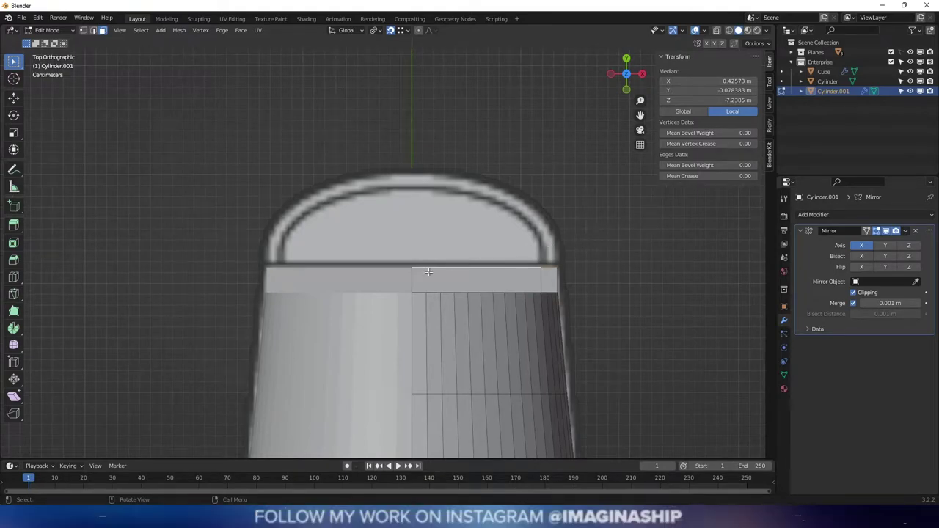
pyautogui.press('e')
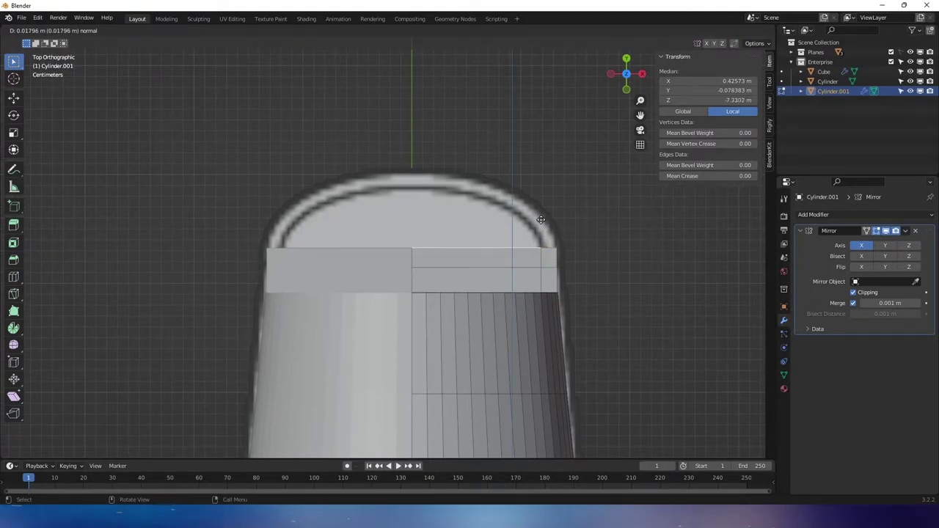
pyautogui.click(560, 217)
# - Taper the extrusion by moving its end faces about 0.011 m inward along X, then its outer vertices about 0.004 m further inward
pyautogui.press('g')
pyautogui.press('x')
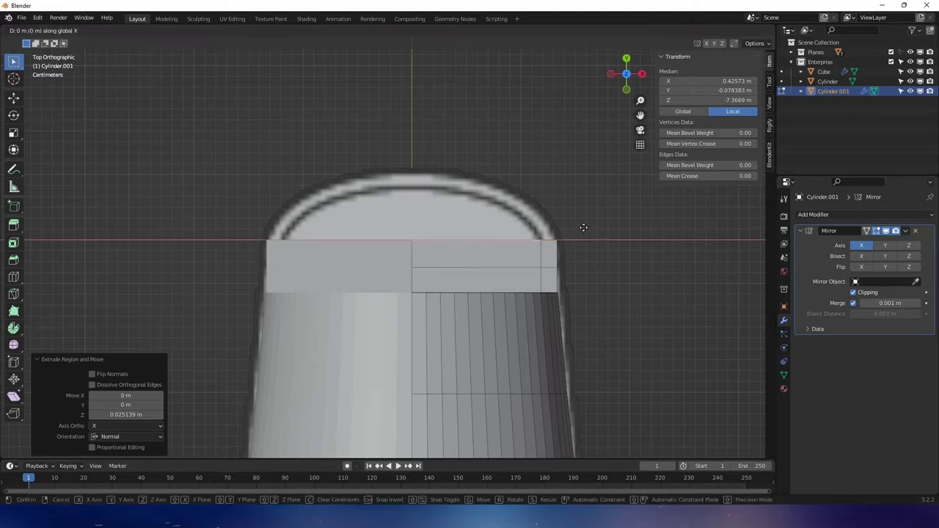
pyautogui.click(572, 233)
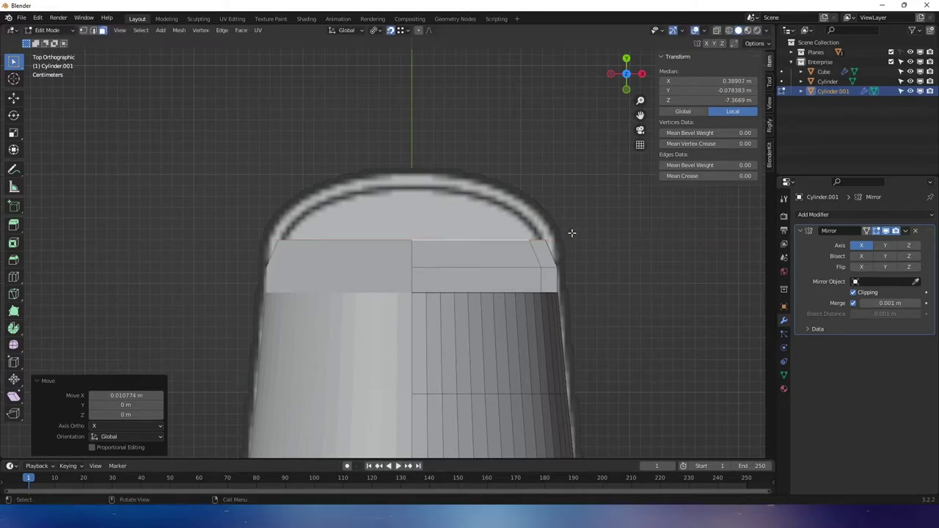
pyautogui.hotkey('alt', 'z')
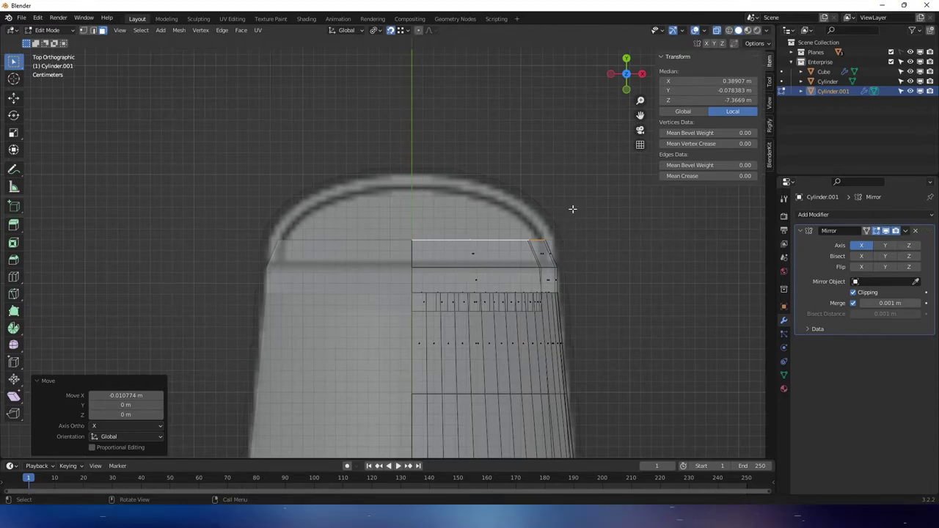
pyautogui.press('1')
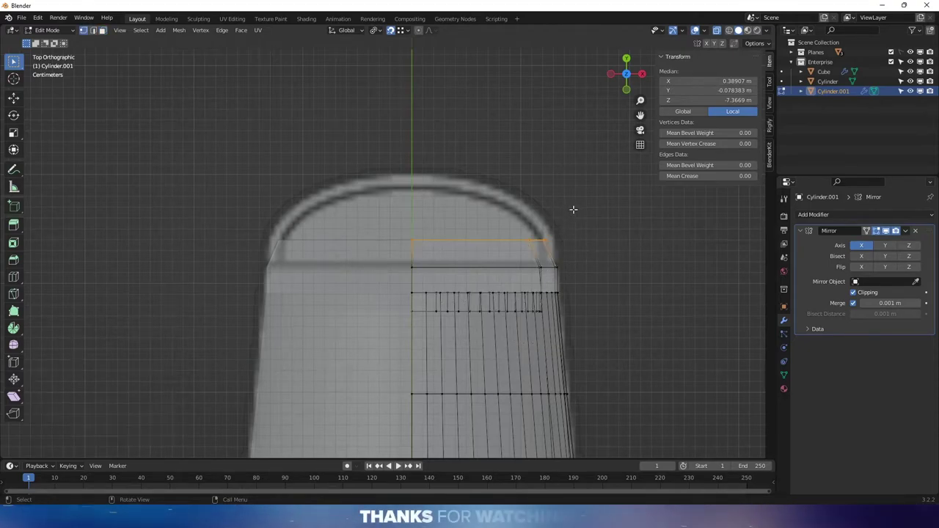
pyautogui.moveTo(575, 209); pyautogui.dragTo(522, 277)
pyautogui.press('g')
pyautogui.press('x')
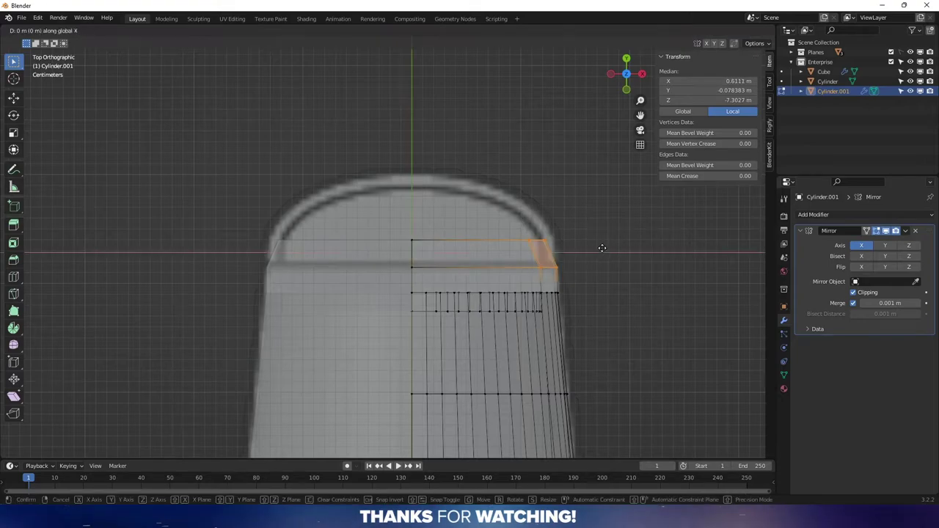
pyautogui.click(594, 250)
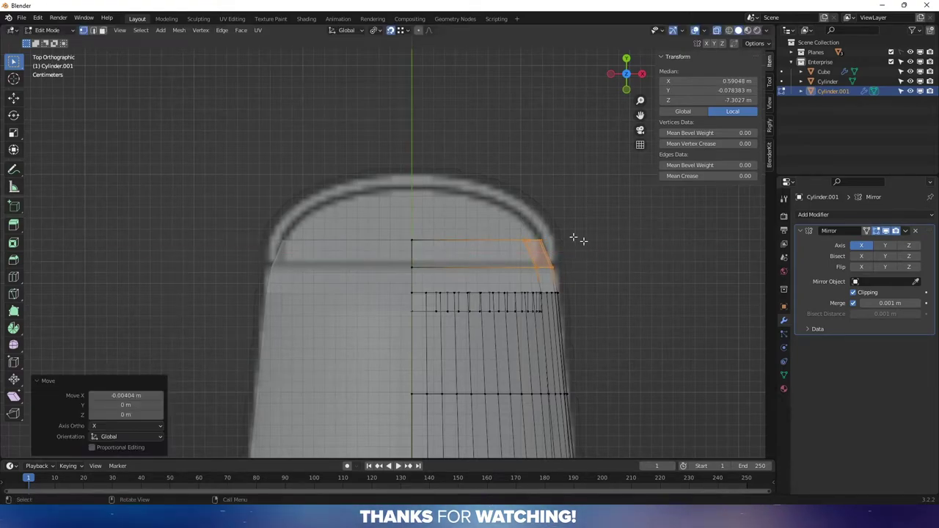
# - Extrude the ledge's end faces backward about 0.016 m and move them about 0.019 m inward along X
pyautogui.press('3')
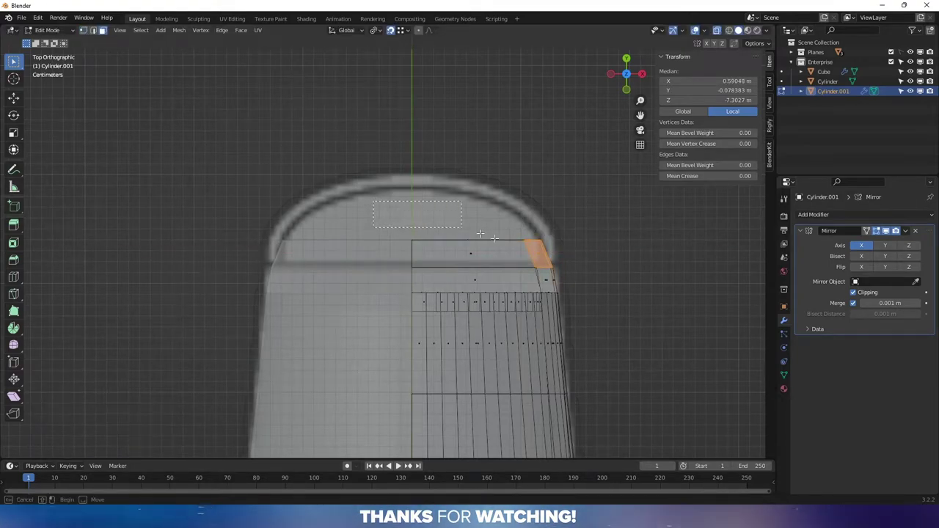
pyautogui.moveTo(373, 200); pyautogui.dragTo(559, 249)
pyautogui.moveTo(559, 250); pyautogui.dragTo(544, 218, button='middle')
pyautogui.click(625, 70)
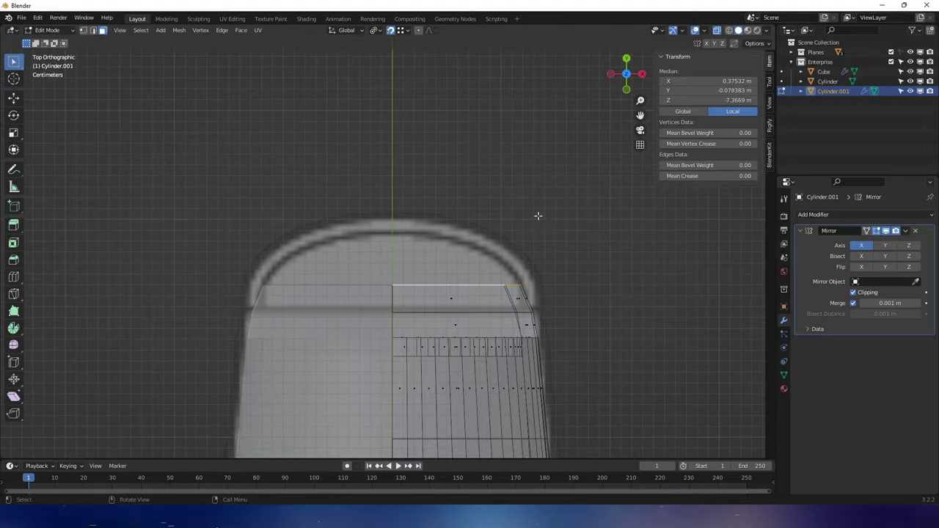
pyautogui.press('e')
pyautogui.click(536, 207)
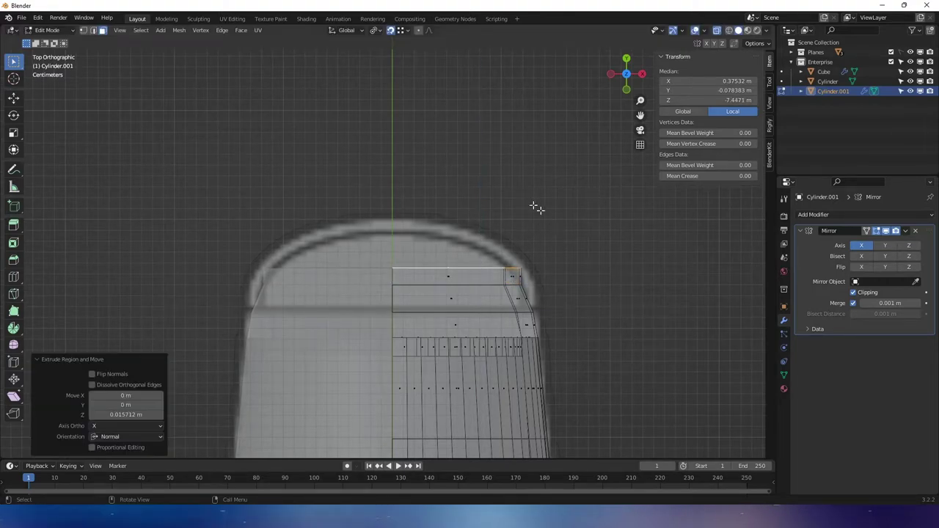
pyautogui.press('g')
pyautogui.press('x')
pyautogui.click(545, 232)
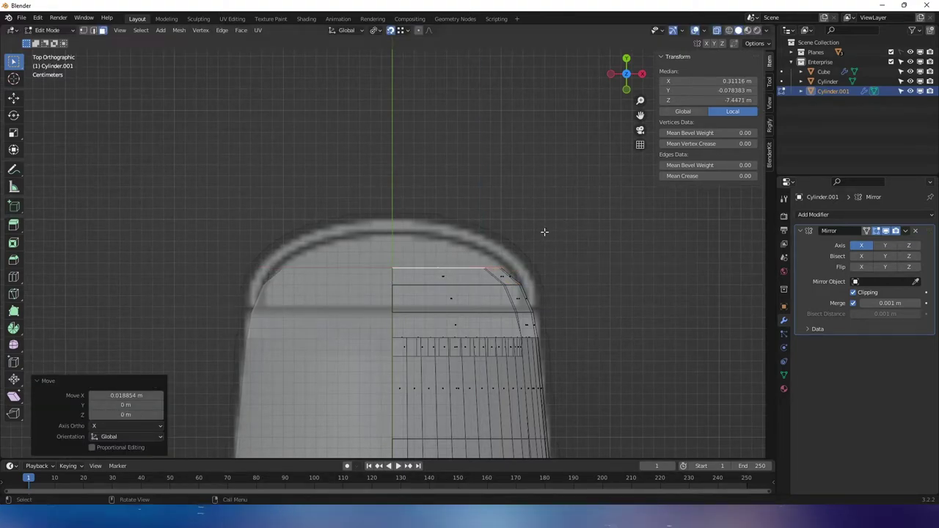
# - Select all vertices of the ledge's new rear sections and move them slightly backward along Y to follow the reference outline
pyautogui.click(354, 224)
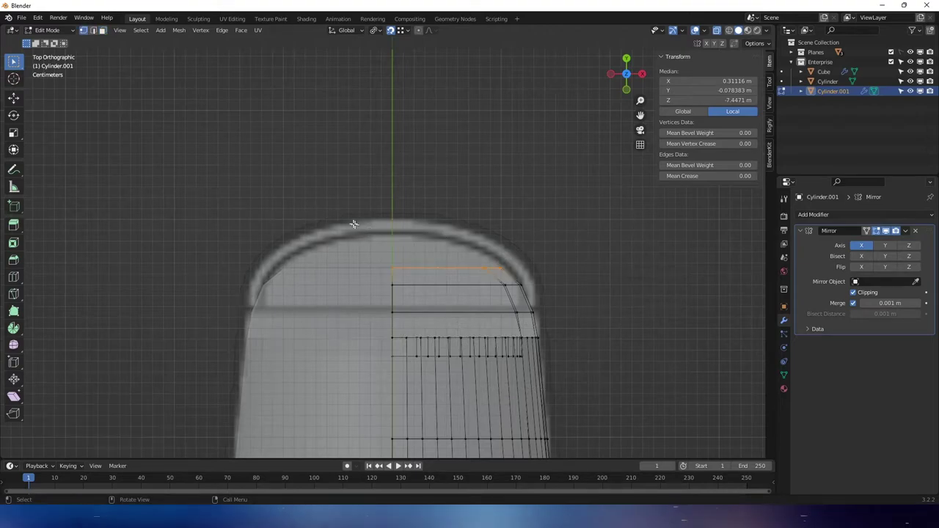
pyautogui.moveTo(338, 232); pyautogui.dragTo(585, 319)
pyautogui.press('g')
pyautogui.press('y')
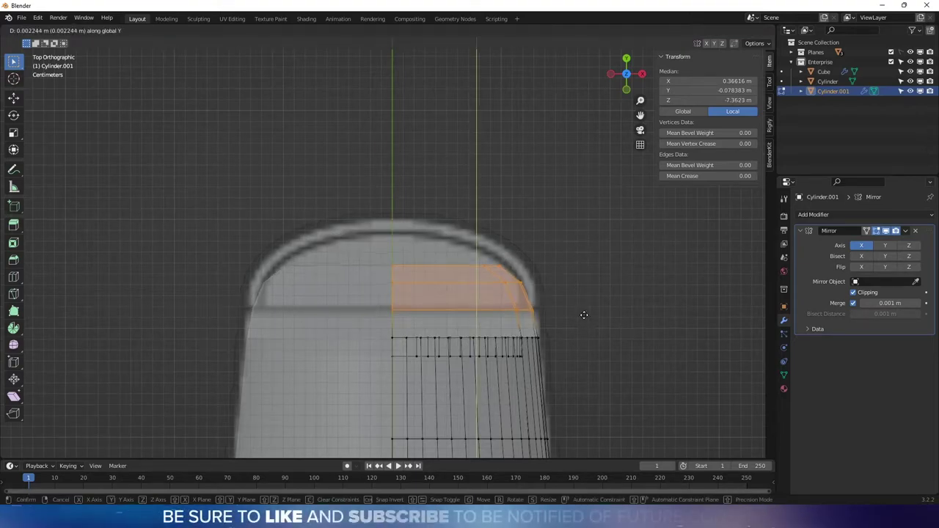
pyautogui.click(583, 311)
# - Move the rearmost vertex rows of the ledge further backward along Y to match the reference curve, finishing with about 0.004 m
pyautogui.moveTo(548, 247); pyautogui.dragTo(531, 234)
pyautogui.press('g')
pyautogui.press('y')
pyautogui.click(537, 260)
pyautogui.press('g')
pyautogui.press('y')
pyautogui.click(488, 232)
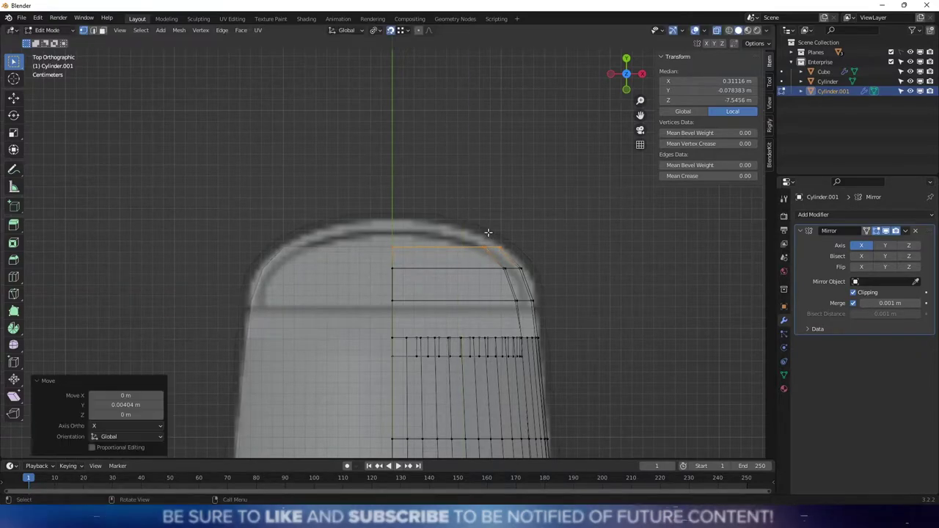
# - Extrude the ledge's end faces backward about 0.015 m and move them about 0.035 m inward along X
pyautogui.moveTo(526, 226); pyautogui.dragTo(374, 250)
pyautogui.press('g')
pyautogui.press('y')
pyautogui.press('y')
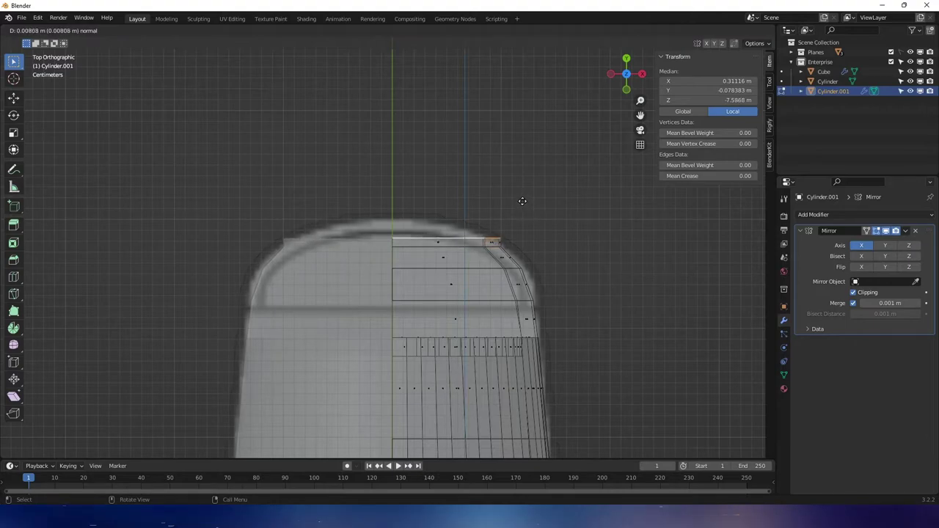
pyautogui.click(515, 198)
pyautogui.press('g')
pyautogui.press('x')
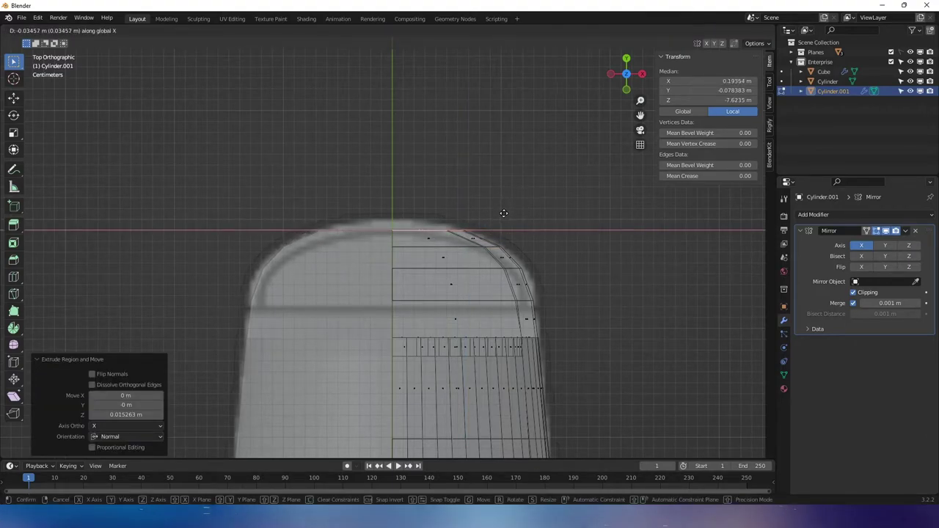
pyautogui.click(503, 212)
# - Return to Object Mode, deselect the hull and examine the curved ledge from several angles
pyautogui.keyDown('shift'); pyautogui.moveTo(462, 215); pyautogui.dragTo(333, 166, button='middle'); pyautogui.keyUp('shift')
pyautogui.press('Tab')
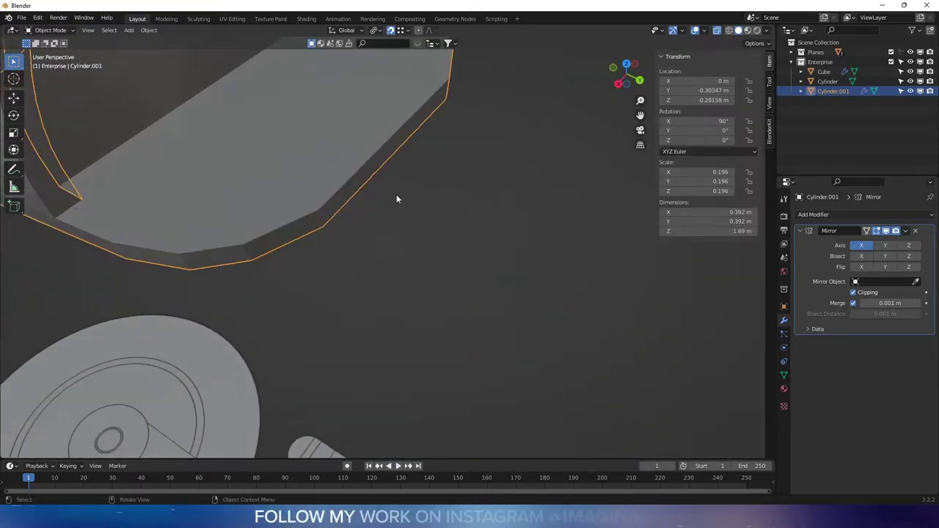
pyautogui.moveTo(396, 198); pyautogui.dragTo(398, 237, button='middle')
pyautogui.click(478, 226)
pyautogui.moveTo(481, 224); pyautogui.dragTo(496, 300, button='middle')
pyautogui.press('Tab')
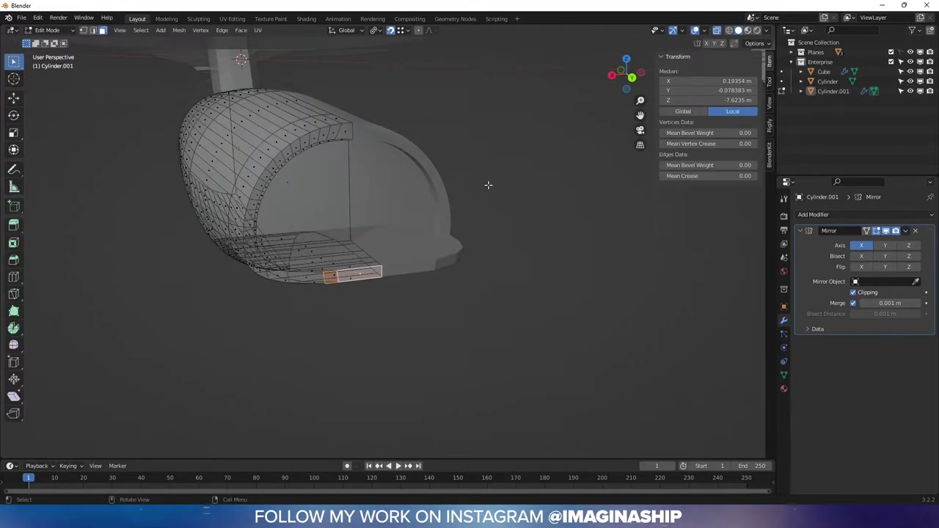
pyautogui.press('Tab')
pyautogui.moveTo(353, 215); pyautogui.dragTo(400, 196, button='middle')
# - Add a UV sphere to the scene
pyautogui.hotkey('shift', 'a')
pyautogui.moveTo(412, 188)
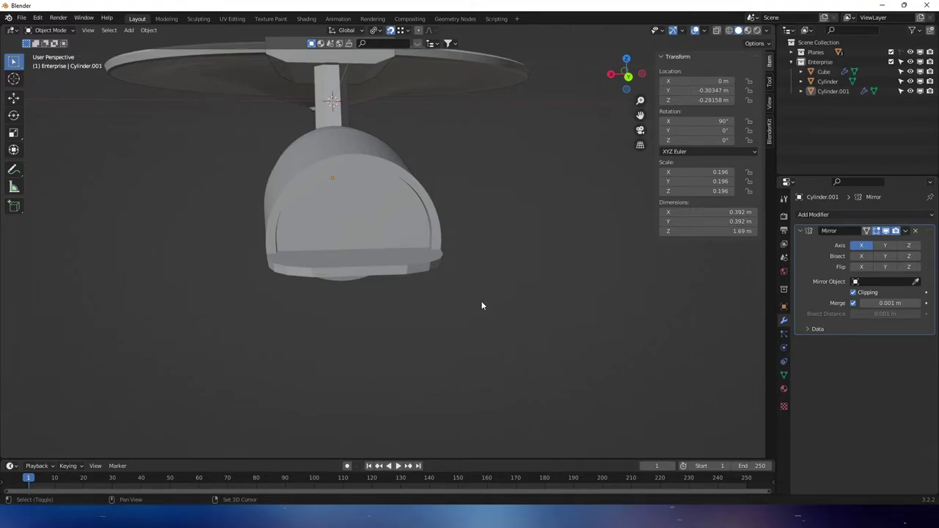
pyautogui.hotkey('shift', 'a')
pyautogui.moveTo(481, 301)
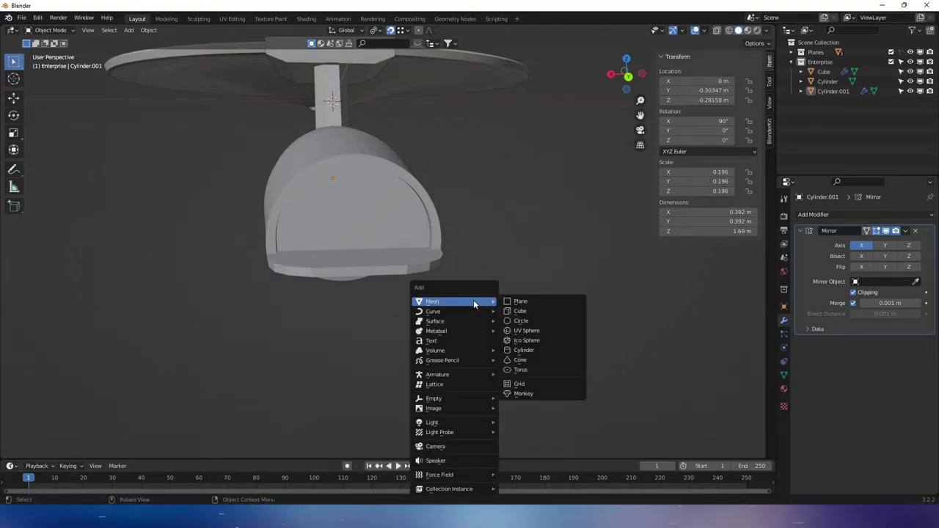
pyautogui.click(531, 332)
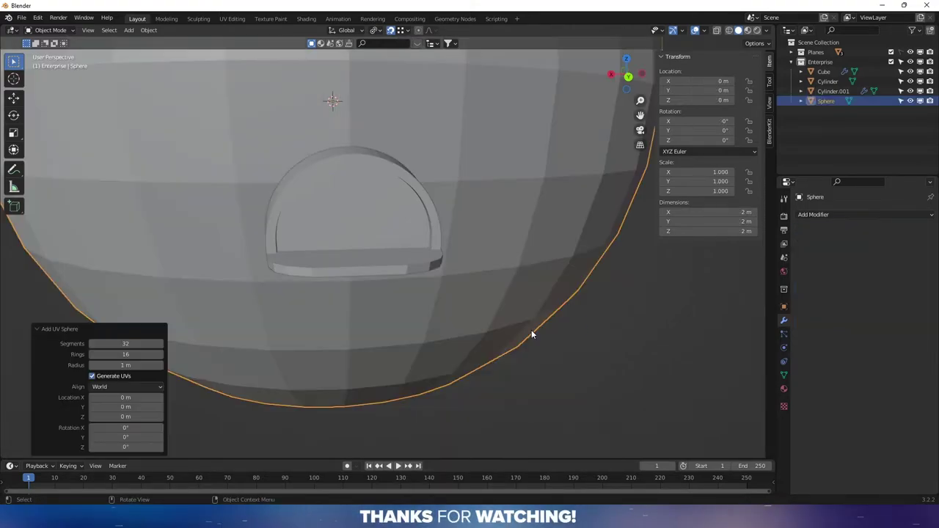
pyautogui.click(128, 343)
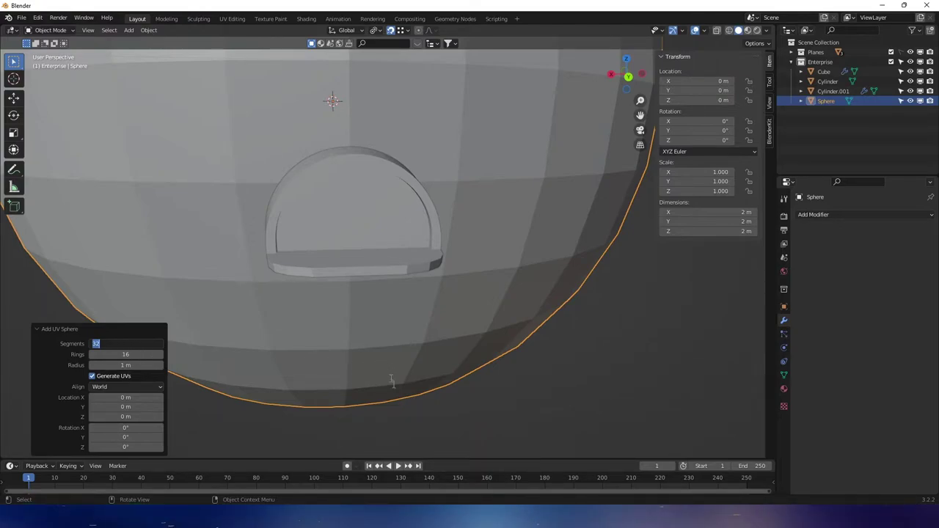
pyautogui.press('Tab')
pyautogui.press('Return')
pyautogui.press('Tab')
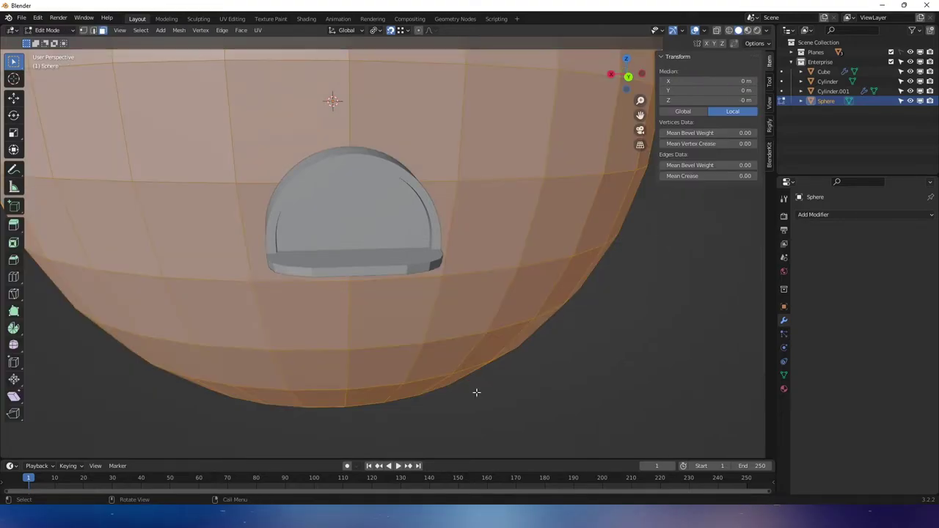
pyautogui.scroll(-2, 472, 412)
pyautogui.press('Tab')
# - Scale the sphere uniformly to 0.239, turn off snapping and lower the sphere about 0.384 m along Z
pyautogui.press('s')
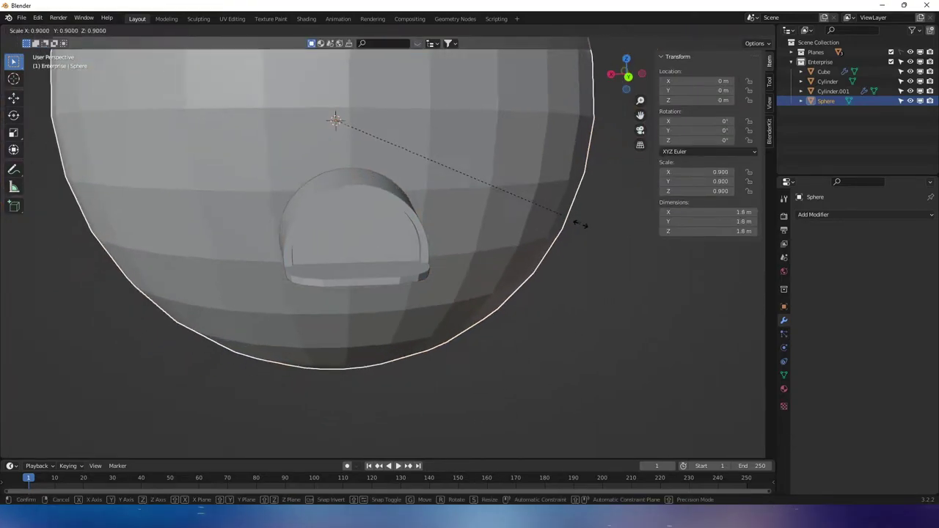
pyautogui.click(408, 145)
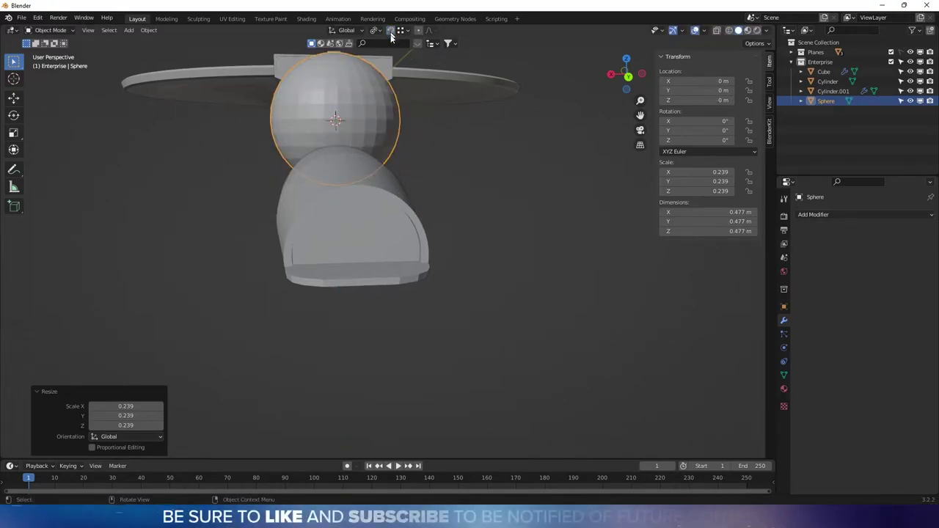
pyautogui.click(390, 34)
pyautogui.press('g')
pyautogui.press('z')
pyautogui.click(465, 222)
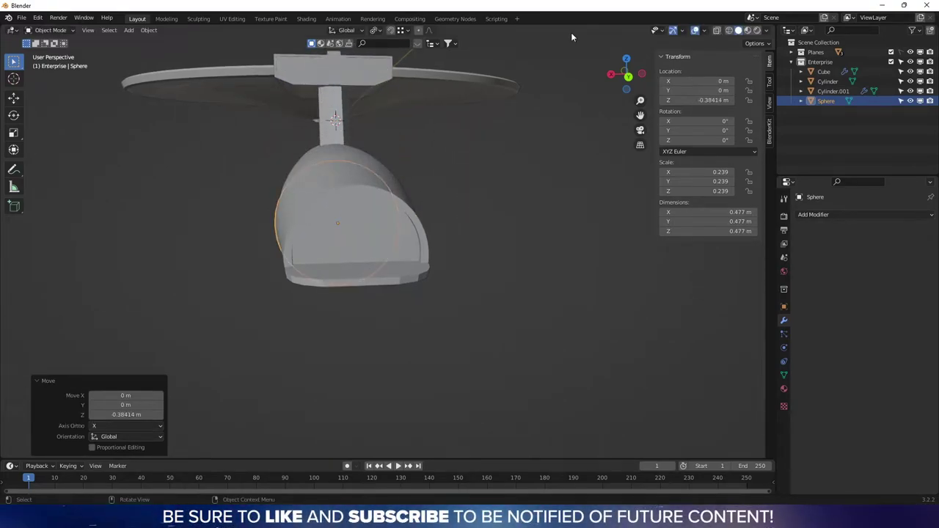
# - Move the sphere about 1.185 m along Y over the ledge at the hull's rear and scale it uniformly by 0.5
pyautogui.click(626, 59)
pyautogui.press('g')
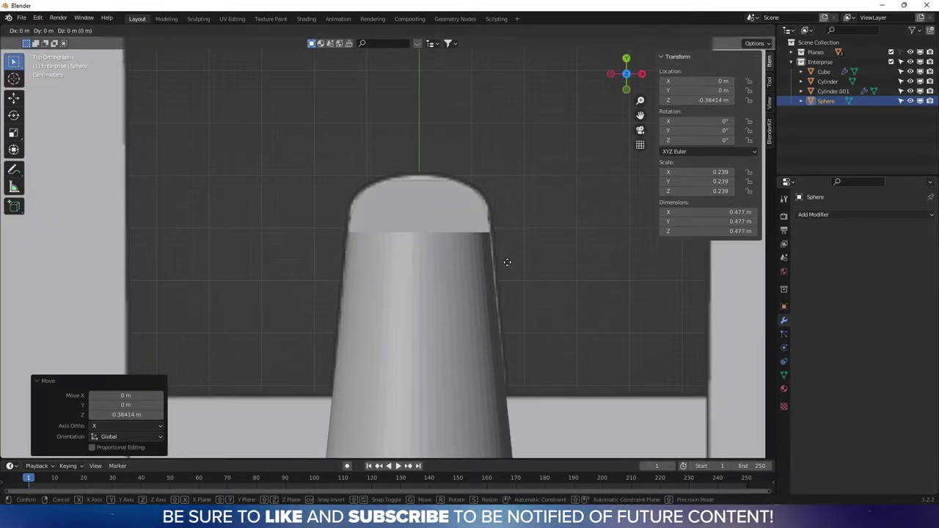
pyautogui.press('y')
pyautogui.click(528, 132)
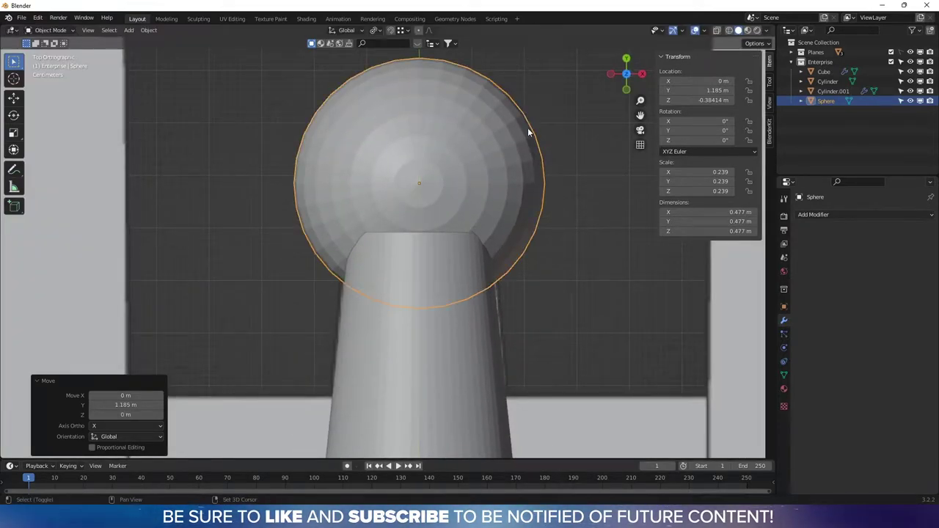
pyautogui.keyDown('shift'); pyautogui.moveTo(528, 132); pyautogui.dragTo(527, 272, button='middle'); pyautogui.keyUp('shift')
pyautogui.press('s')
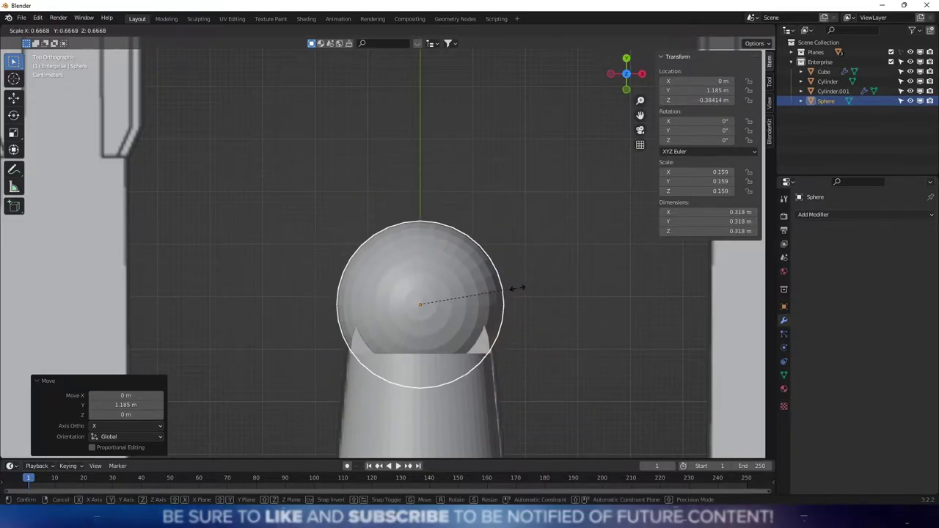
pyautogui.click(493, 285)
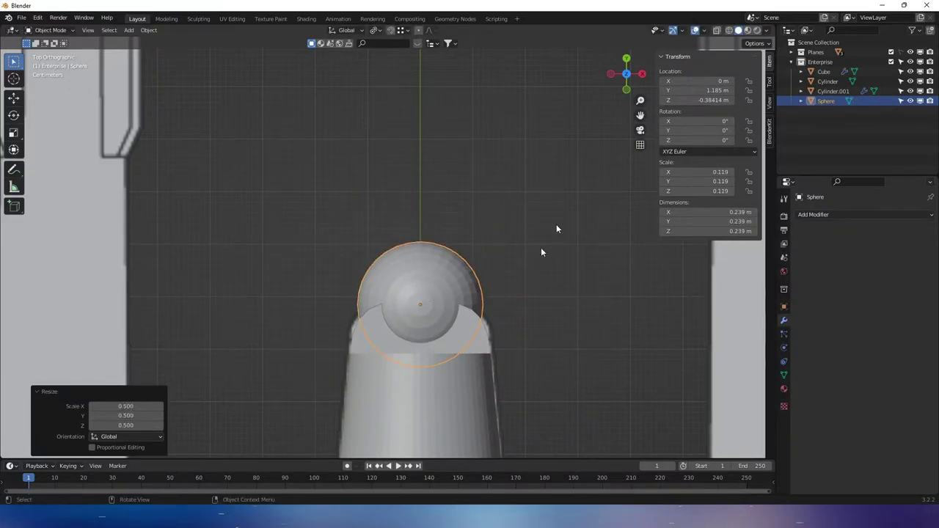
pyautogui.click(627, 60)
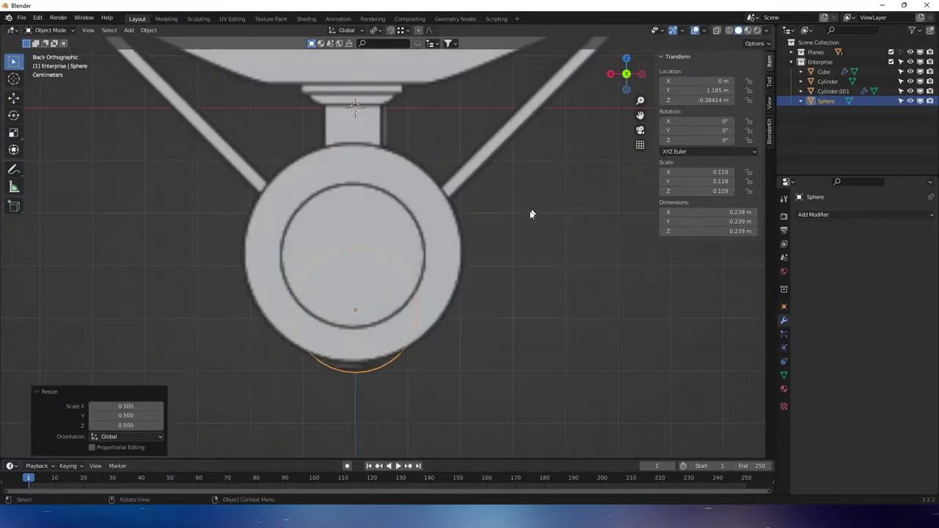
# - Raise the sphere about 0.091 m along Z at the hull's rear
pyautogui.click(626, 58)
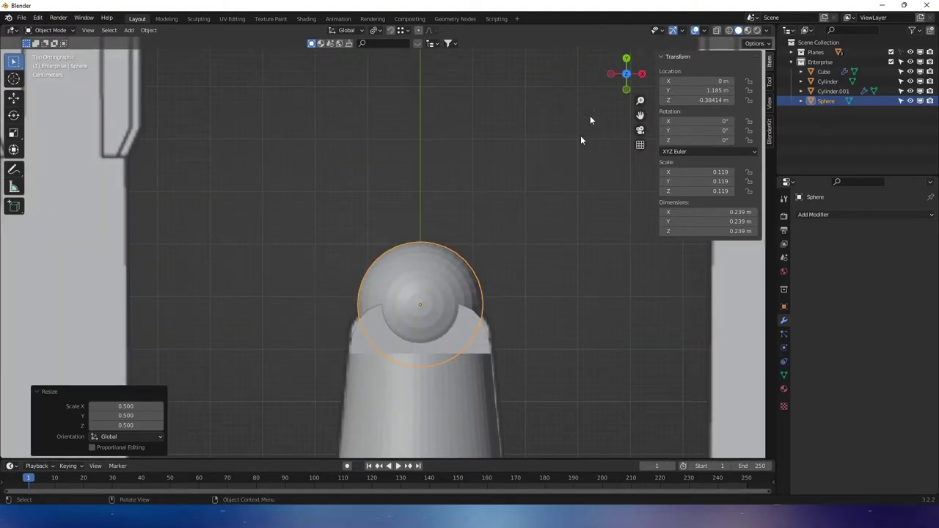
pyautogui.moveTo(580, 139); pyautogui.dragTo(377, 256, button='middle')
pyautogui.press('g')
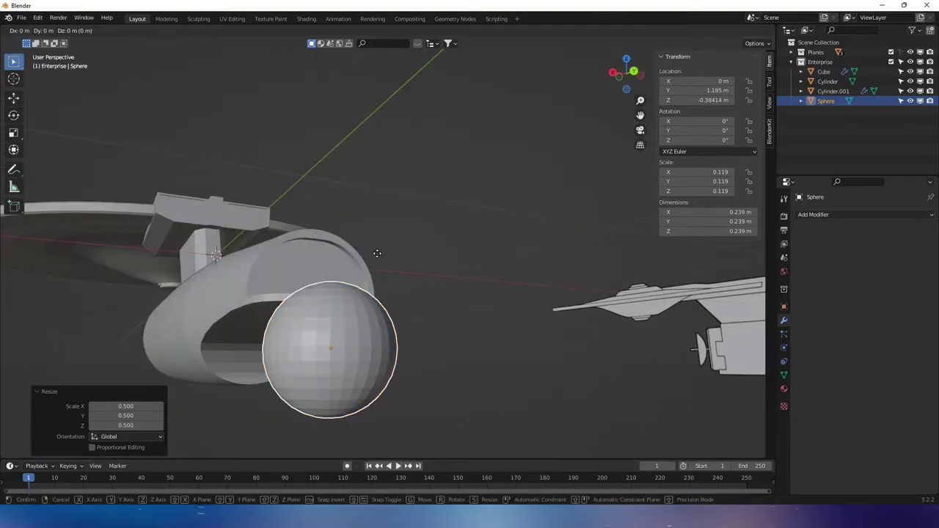
pyautogui.press('z')
pyautogui.click(366, 202)
pyautogui.moveTo(367, 202); pyautogui.dragTo(279, 243, button='middle')
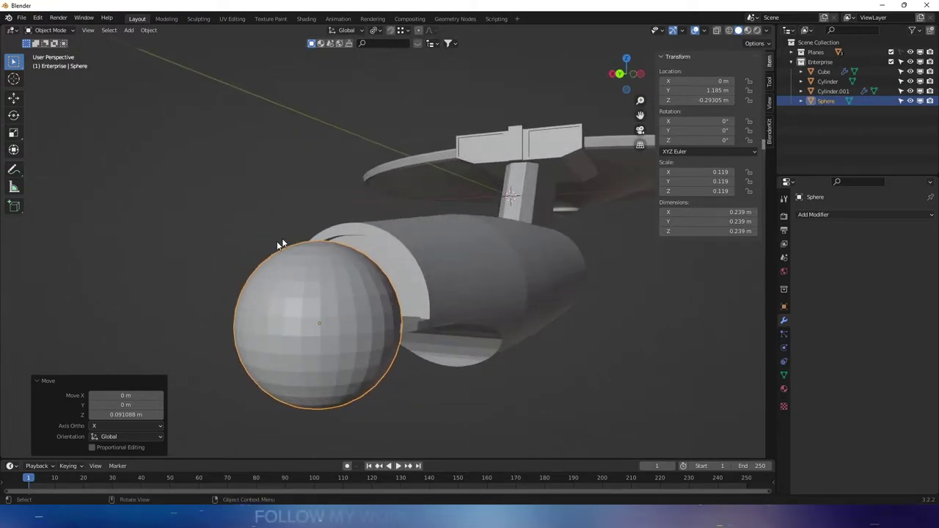
# - Delete the sphere's lower half and the half facing the hull, keeping the upper rear quarter, and return to Object Mode
pyautogui.click(610, 75)
pyautogui.press('Tab')
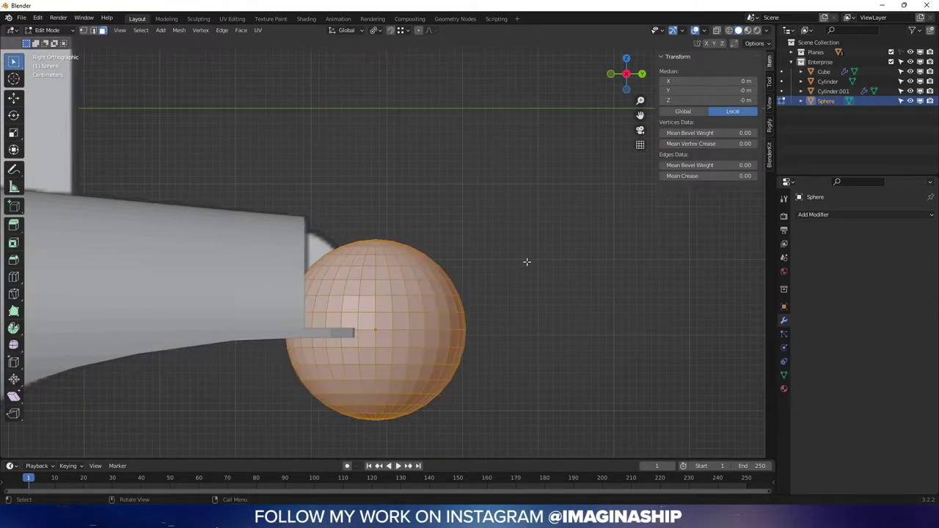
pyautogui.hotkey('alt', 'z')
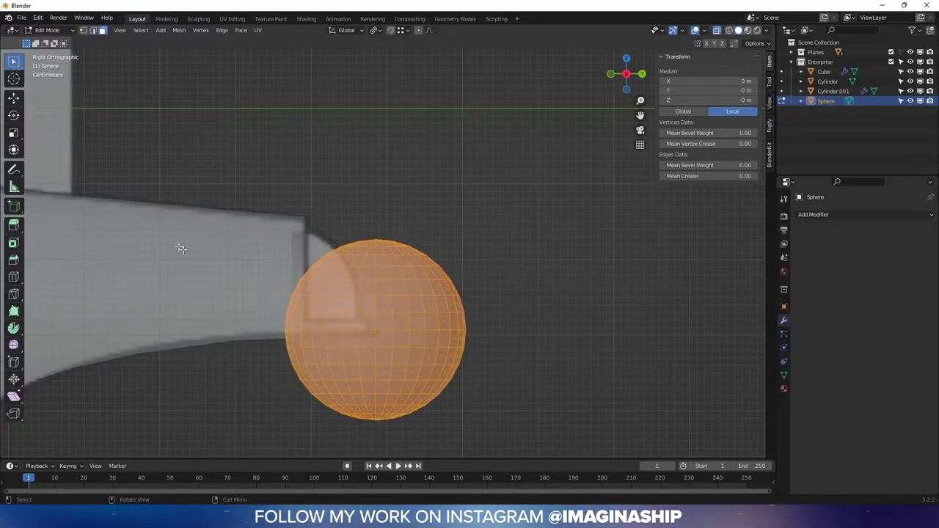
pyautogui.moveTo(180, 198); pyautogui.dragTo(376, 473)
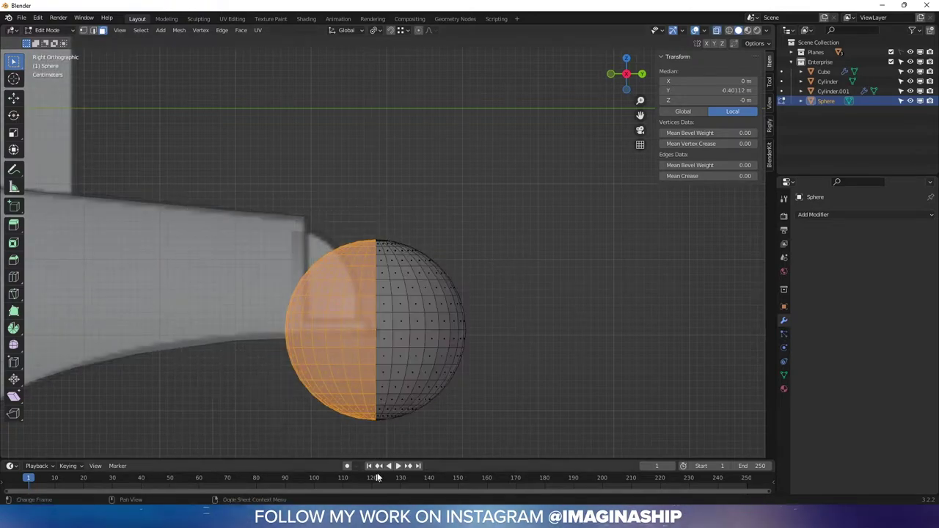
pyautogui.moveTo(276, 436); pyautogui.dragTo(512, 329)
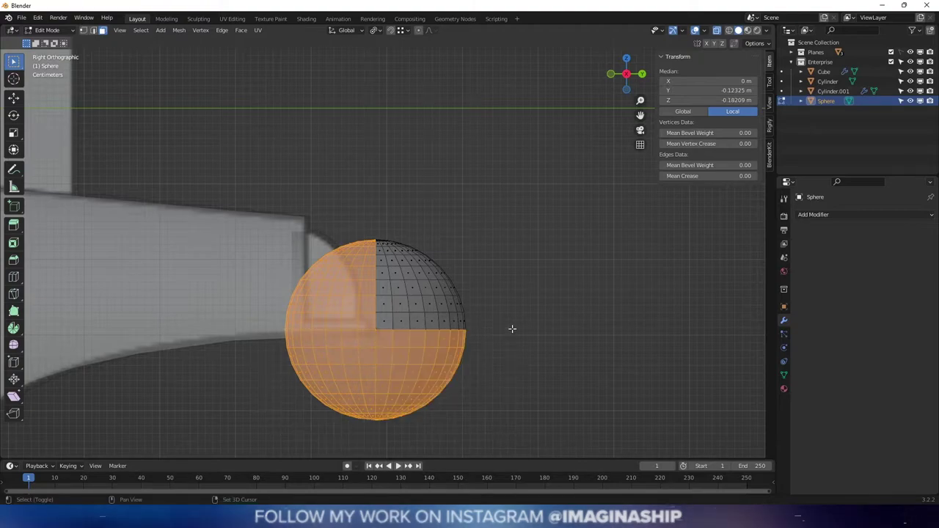
pyautogui.press('x')
pyautogui.click(512, 329)
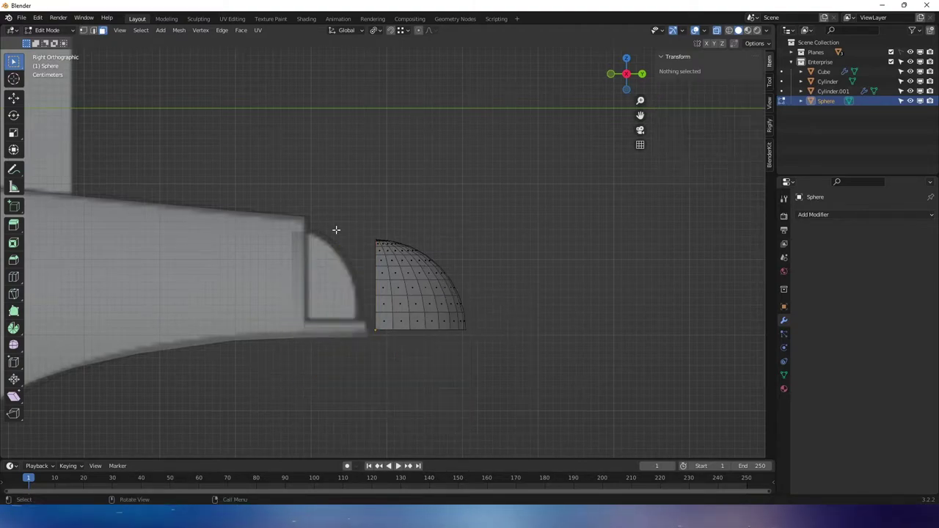
pyautogui.moveTo(538, 291); pyautogui.dragTo(607, 249, button='middle')
pyautogui.press('Tab')
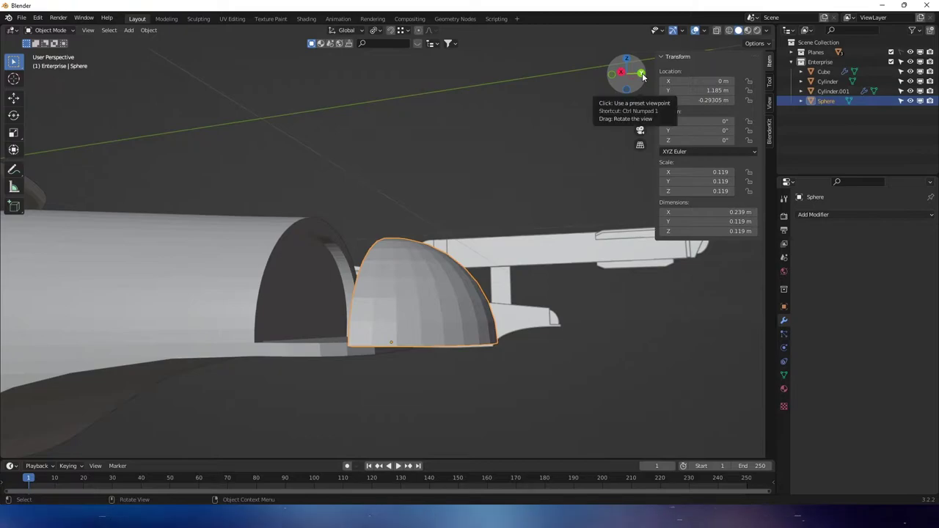
# - Hide the View_Front reference plane in the Planes collection to reveal the model's rear
pyautogui.click(643, 75)
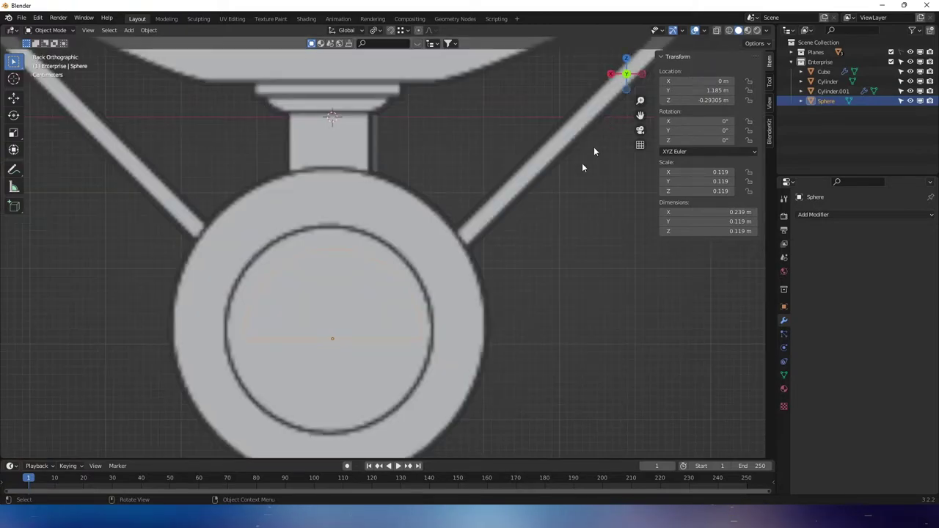
pyautogui.click(801, 52)
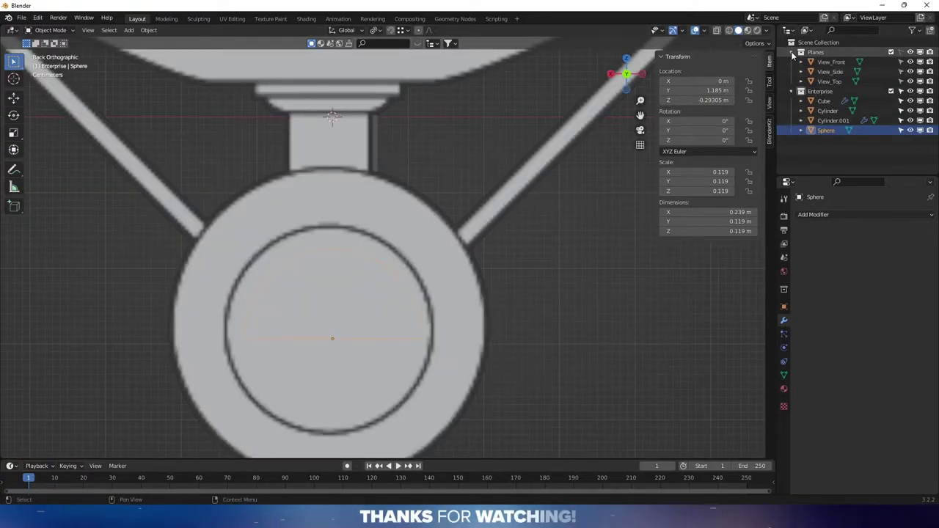
pyautogui.click(910, 62)
# - Raise the quarter sphere about 0.0036 m along Z from the back view
pyautogui.keyDown('shift'); pyautogui.moveTo(522, 274); pyautogui.dragTo(570, 258, button='middle'); pyautogui.keyUp('shift')
pyautogui.scroll(2, 590, 237)
pyautogui.press('g')
pyautogui.press('z')
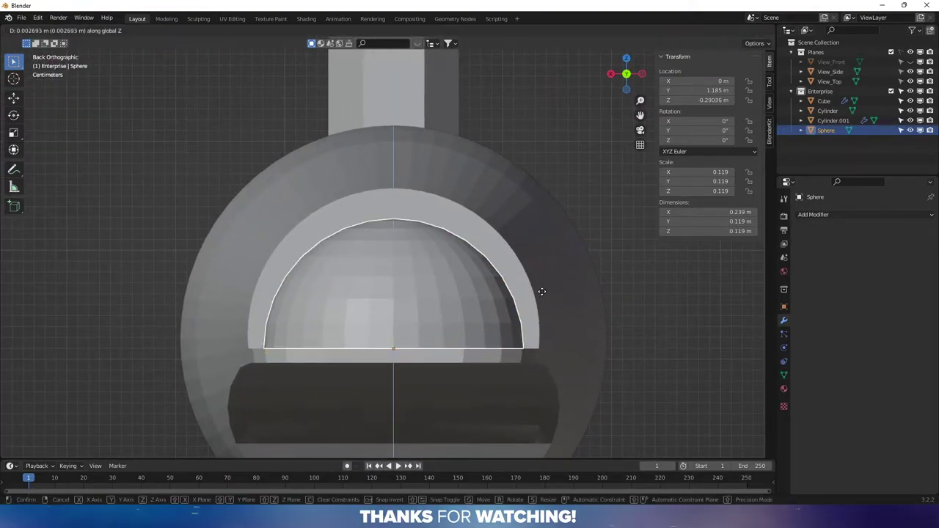
pyautogui.click(538, 292)
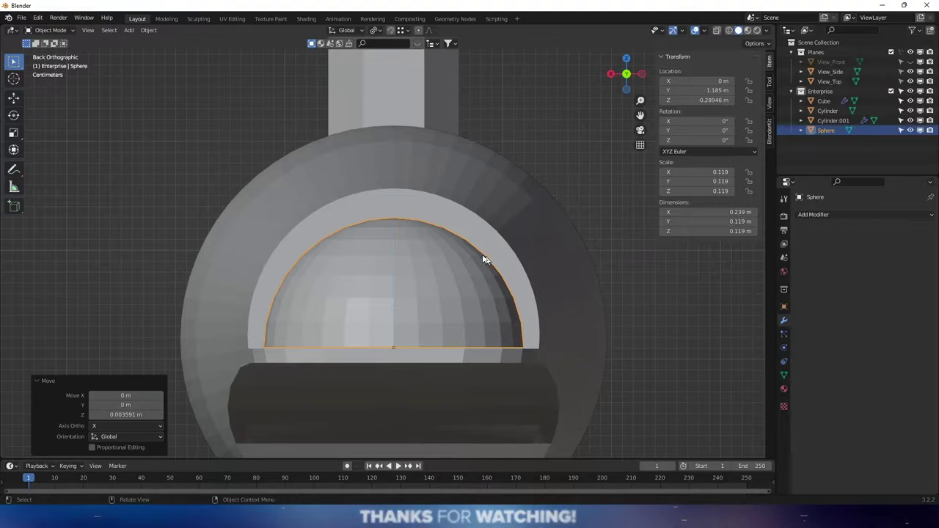
# - Move the quarter sphere along Y toward the recess in the hull's rear face
pyautogui.moveTo(482, 258); pyautogui.dragTo(595, 284, button='middle')
pyautogui.press('g')
pyautogui.press('y')
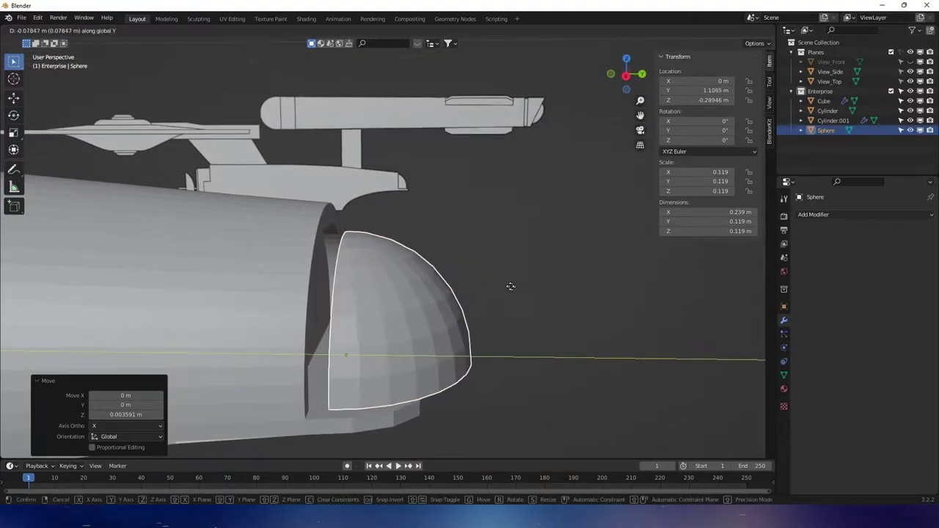
pyautogui.click(490, 285)
pyautogui.moveTo(490, 285); pyautogui.dragTo(448, 340, button='middle')
# - Shrink the dome to a scale of about 0.115 along X and 0.091 along Y
pyautogui.moveTo(545, 341); pyautogui.dragTo(471, 288, button='middle')
pyautogui.press('s')
pyautogui.press('x')
pyautogui.click(579, 343)
pyautogui.press('s')
pyautogui.press('y')
pyautogui.click(595, 378)
# - Move the dome along Y to about 1.074 m so it sits against the recess
pyautogui.press('g')
pyautogui.press('y')
pyautogui.click(494, 324)
# - Delete the faces of the dome's negative X half in Edit Mode with X-ray on
pyautogui.press('Tab')
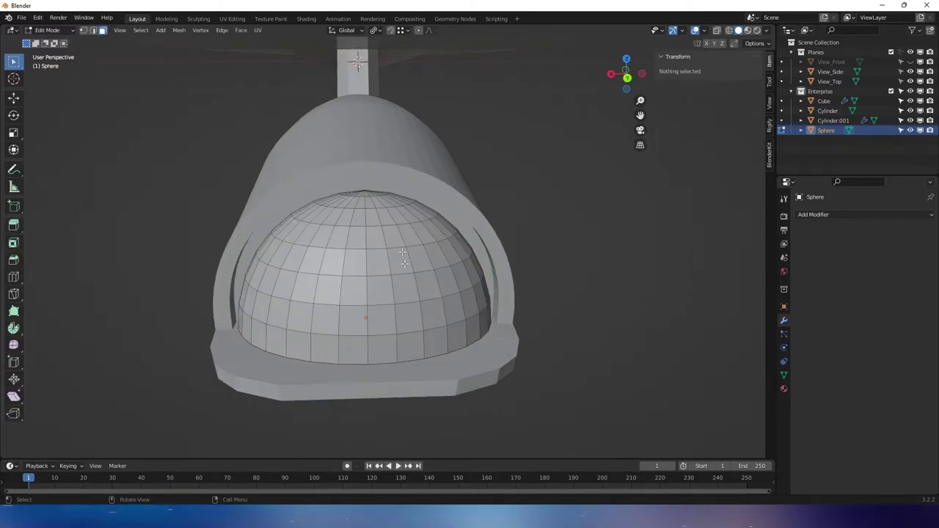
pyautogui.click(629, 79)
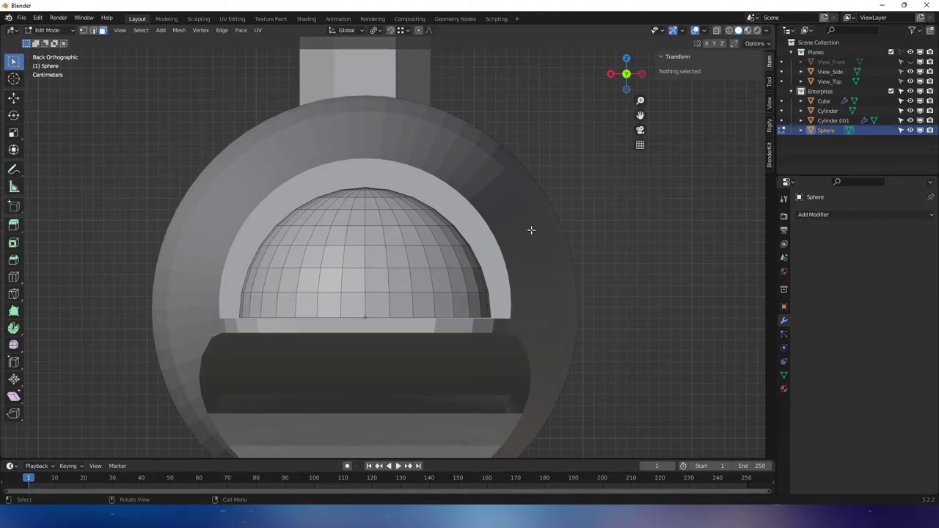
pyautogui.hotkey('alt', 'z')
pyautogui.moveTo(537, 155); pyautogui.dragTo(364, 440)
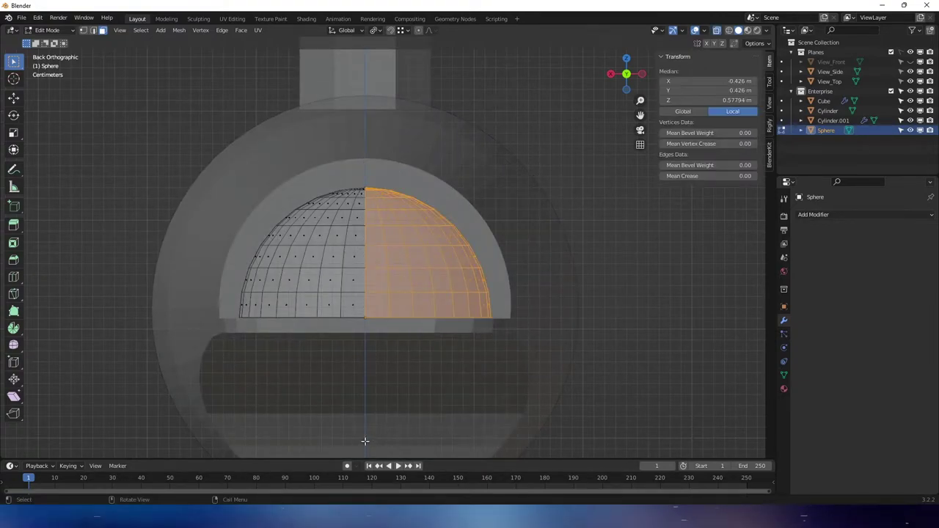
pyautogui.press('x')
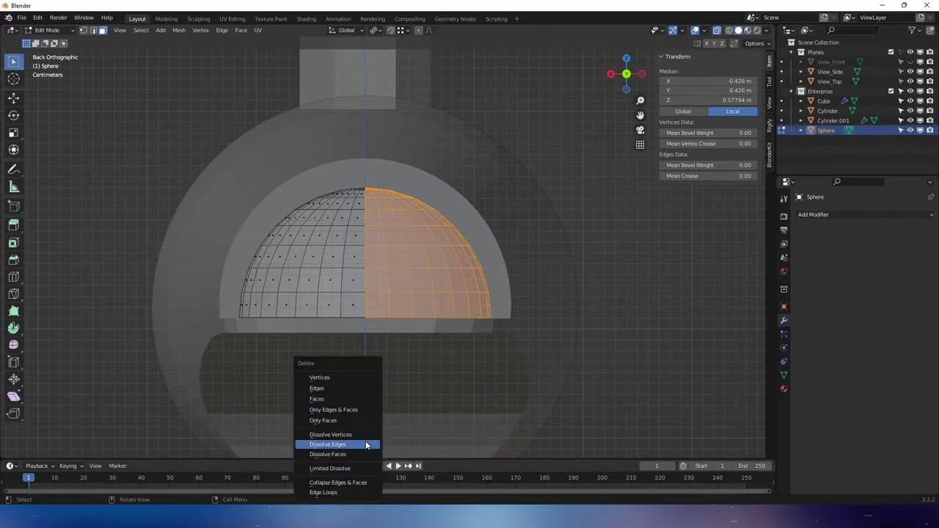
pyautogui.click(344, 399)
# - Add a Mirror modifier on the X axis with Clipping enabled to the half dome
pyautogui.scroll(2, 381, 352)
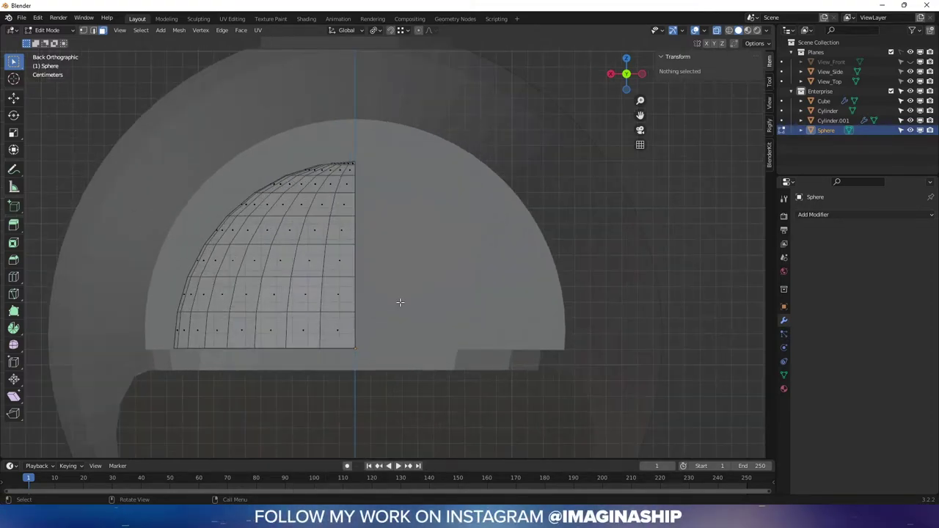
pyautogui.click(836, 213)
pyautogui.click(746, 329)
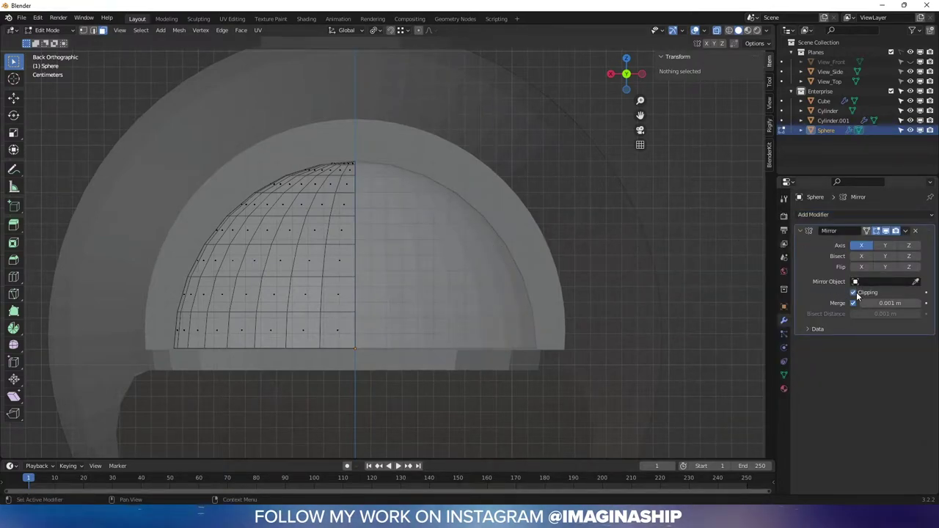
pyautogui.moveTo(461, 245); pyautogui.dragTo(380, 206, button='middle')
pyautogui.press('Tab')
pyautogui.press('Tab')
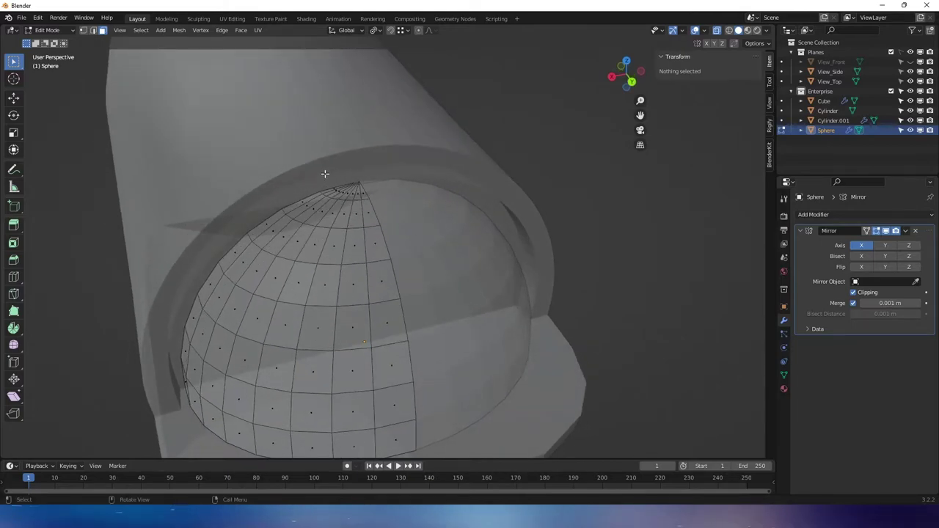
# - Delete the fan of triangular faces at the dome's top pole in Edit Mode
pyautogui.moveTo(322, 182); pyautogui.dragTo(378, 198)
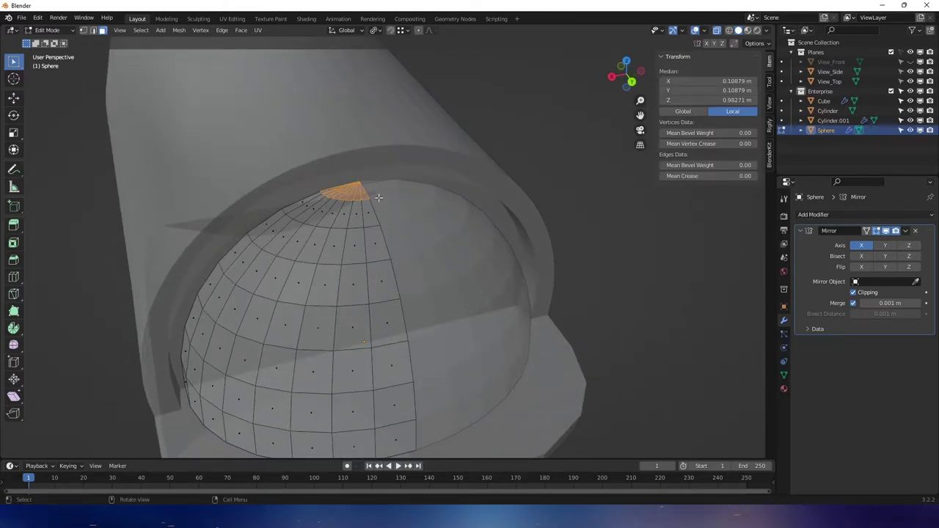
pyautogui.press('x')
pyautogui.click(376, 199)
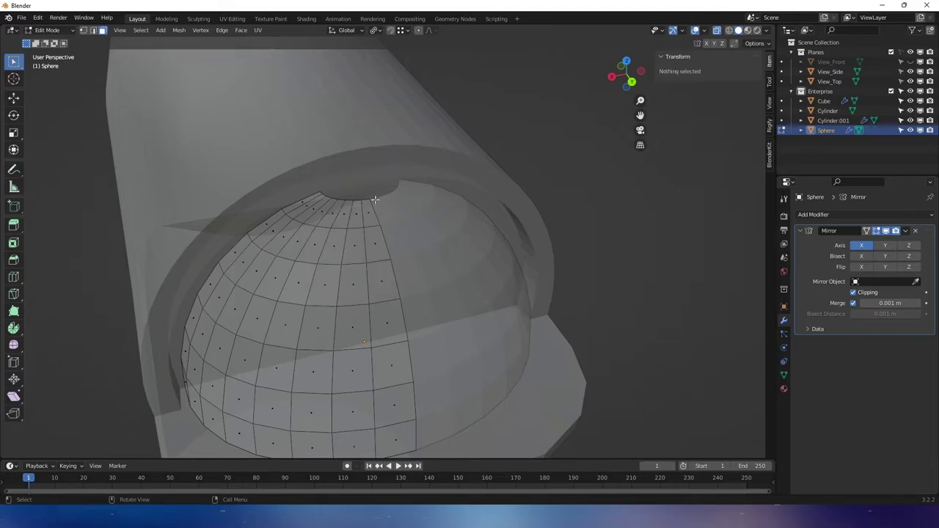
# - Select every second vertical edge loop on the dome and bevel them about 0.00987 m wide with one segment
pyautogui.moveTo(376, 199); pyautogui.dragTo(410, 190, button='middle')
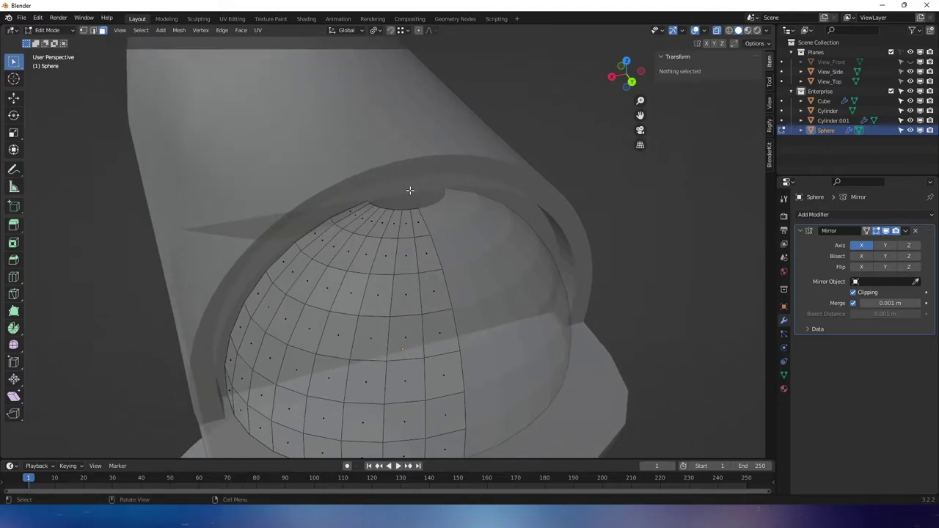
pyautogui.keyDown('alt'); pyautogui.click(417, 259); pyautogui.keyUp('alt')
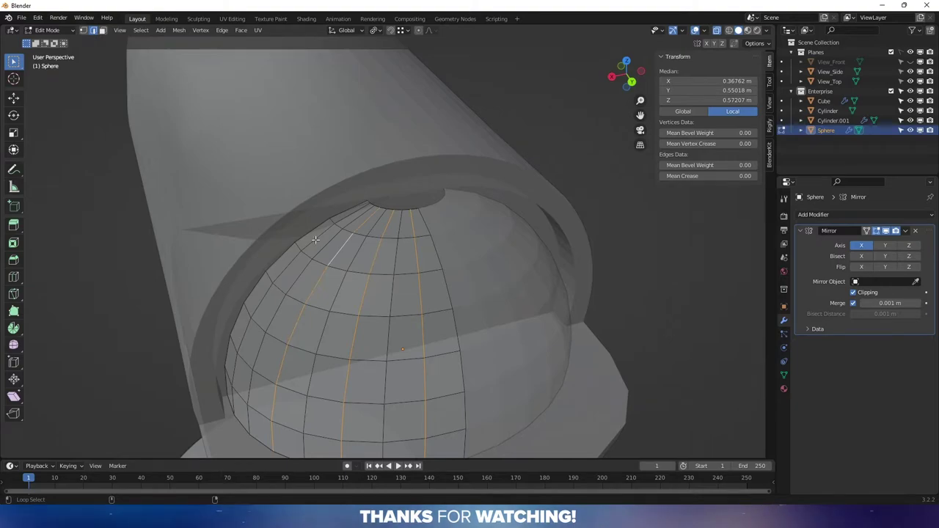
pyautogui.moveTo(317, 251); pyautogui.dragTo(288, 229, button='middle')
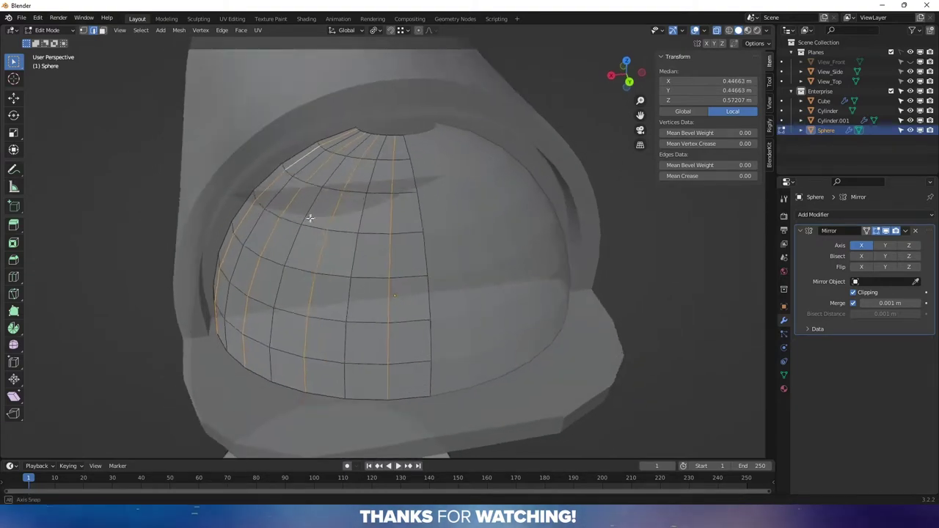
pyautogui.moveTo(305, 262); pyautogui.dragTo(382, 223, button='middle')
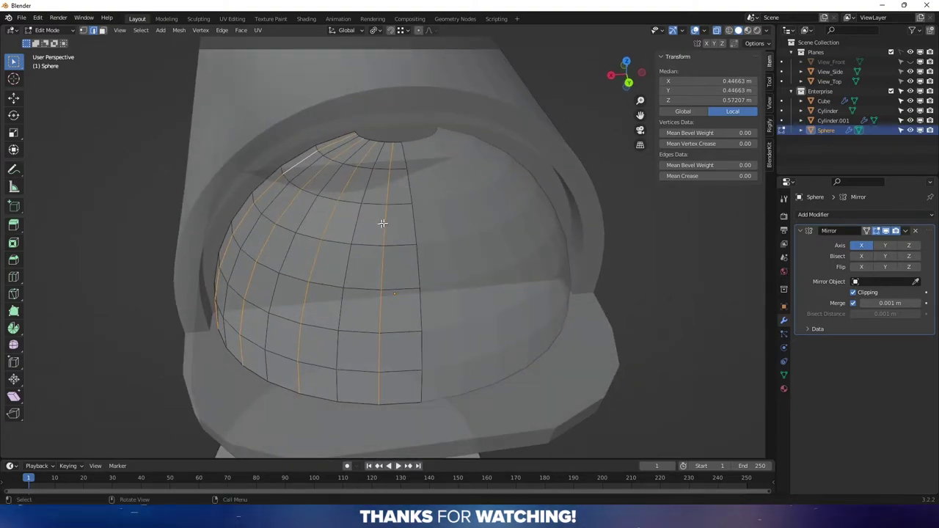
pyautogui.click(457, 210)
# - Extrude the narrow beveled strips inward about 0.0025 m along their normals to form panel grooves
pyautogui.keyDown('shift'); pyautogui.moveTo(415, 233); pyautogui.dragTo(430, 261, button='middle'); pyautogui.keyUp('shift')
pyautogui.scroll(2, 431, 248)
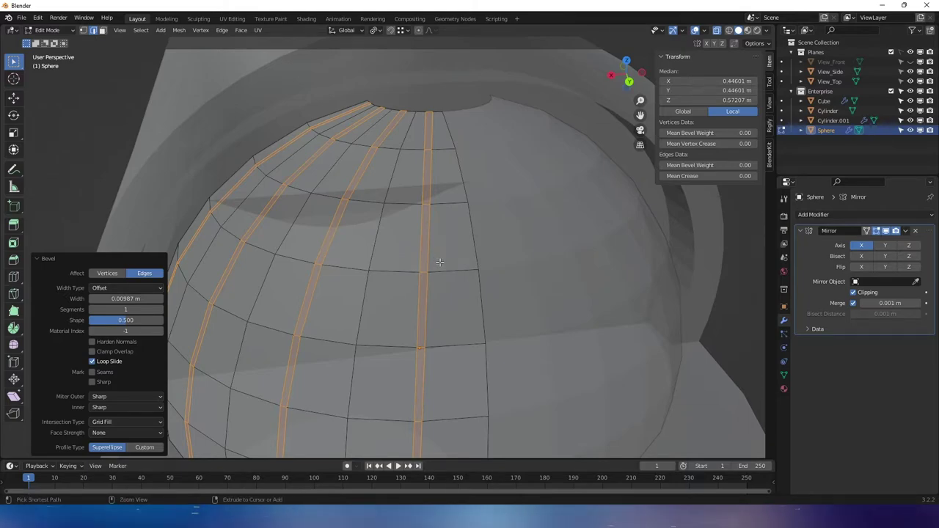
pyautogui.moveTo(408, 232); pyautogui.dragTo(368, 235, button='middle')
pyautogui.keyDown('shift'); pyautogui.moveTo(368, 235); pyautogui.dragTo(413, 233, button='middle'); pyautogui.keyUp('shift')
pyautogui.press('e')
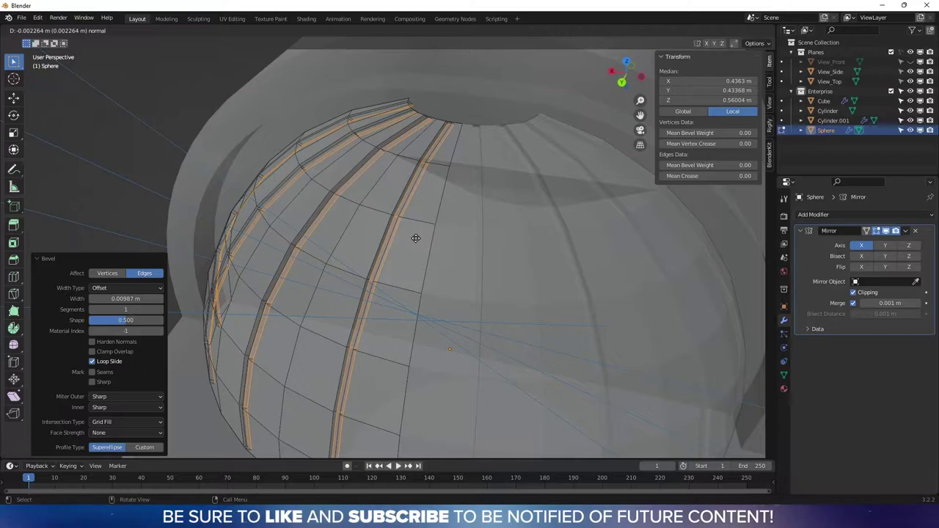
pyautogui.click(416, 238)
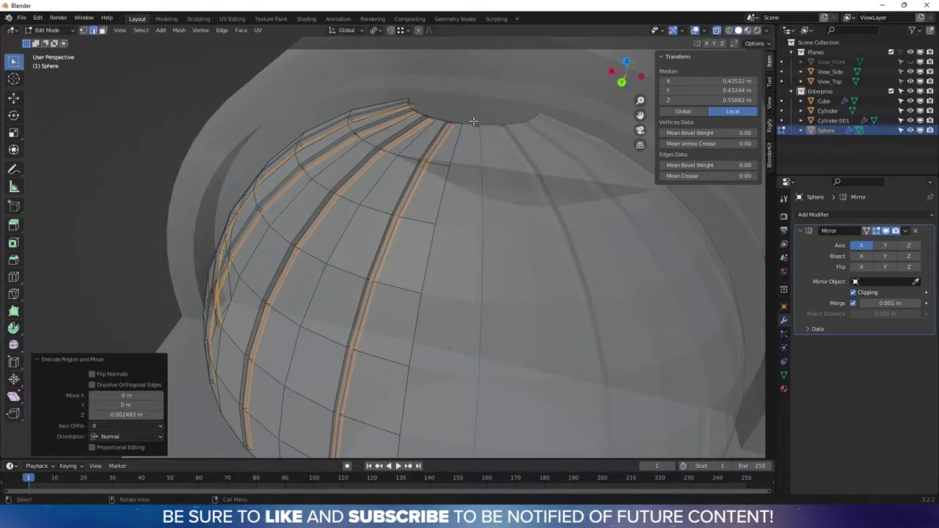
# - Return to Object Mode with X-ray off and examine the dome's grooves from several angles
pyautogui.press('Tab')
pyautogui.hotkey('alt', 'z')
pyautogui.moveTo(471, 123); pyautogui.dragTo(469, 148, button='middle')
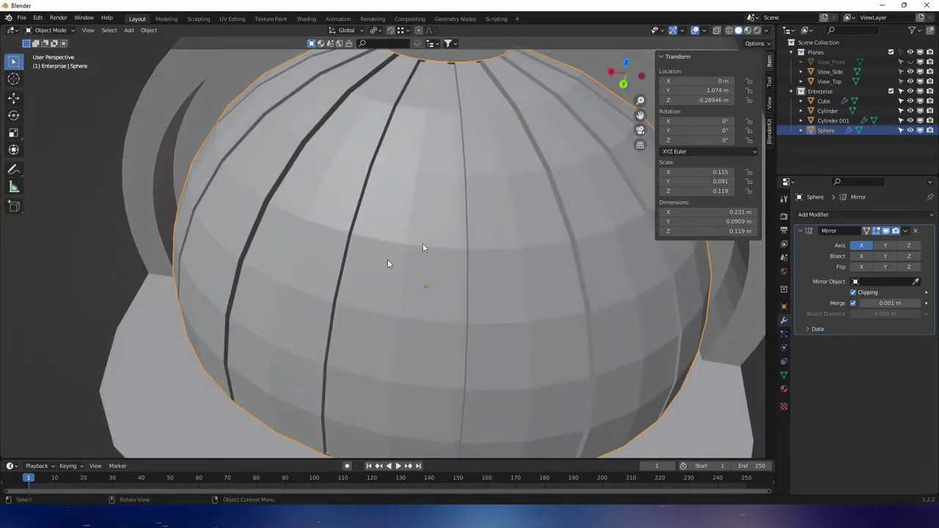
pyautogui.moveTo(378, 204); pyautogui.dragTo(391, 187, button='middle')
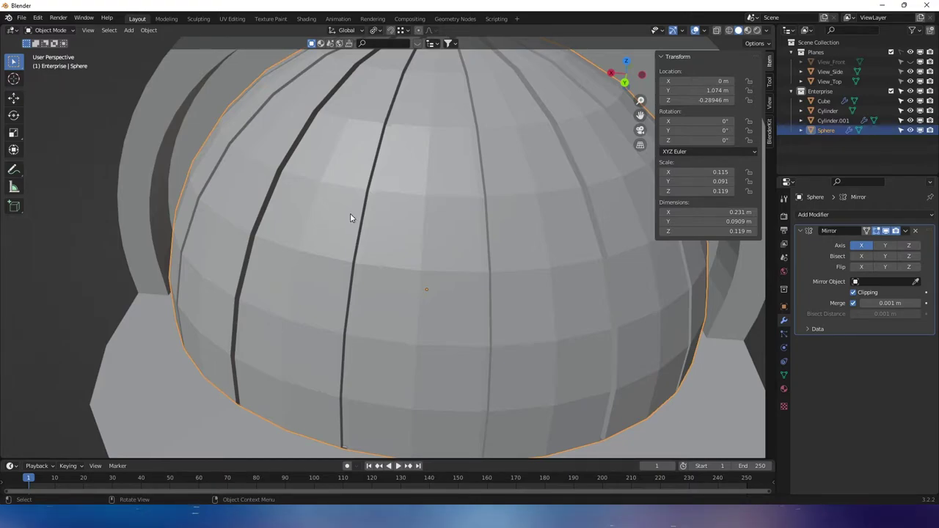
pyautogui.moveTo(350, 218); pyautogui.dragTo(312, 356, button='middle')
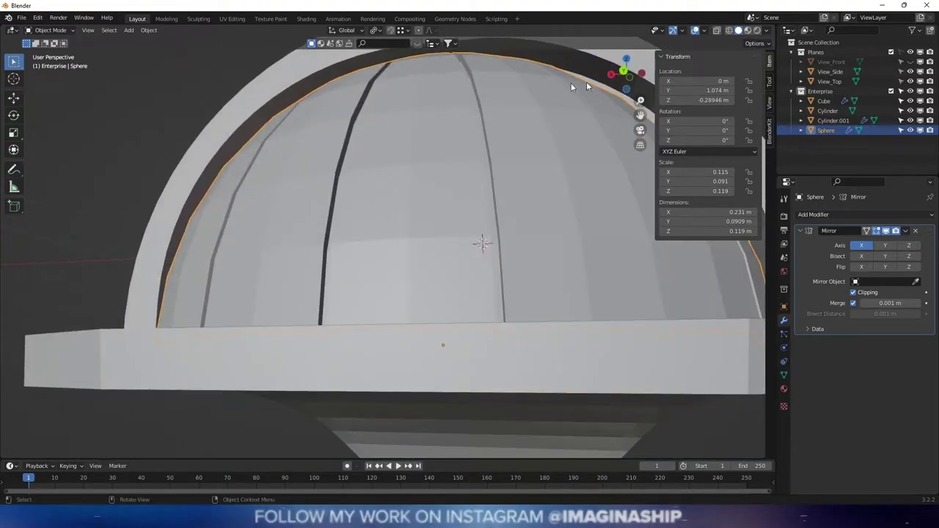
# - Flatten the dome's bottom row of vertices along Z in Edit Mode, using the back view with X-ray, and return to Object Mode
pyautogui.click(624, 71)
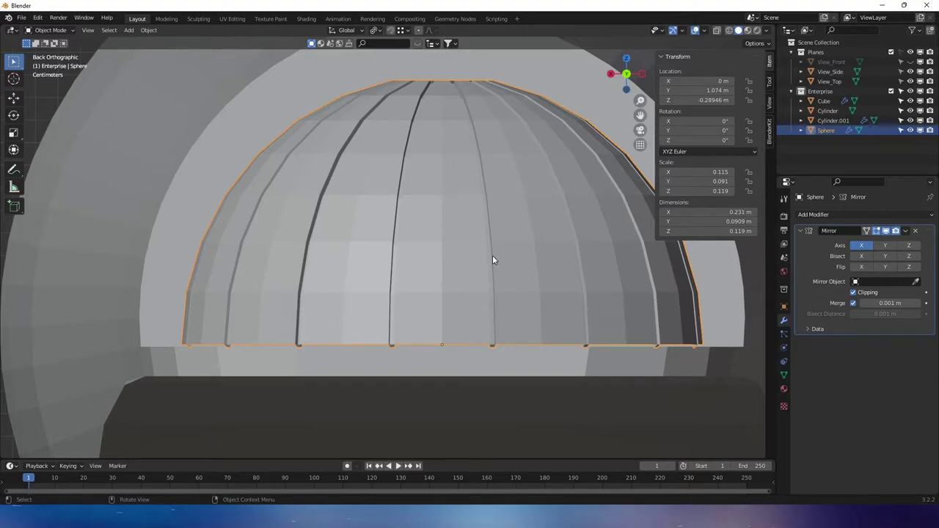
pyautogui.press('Tab')
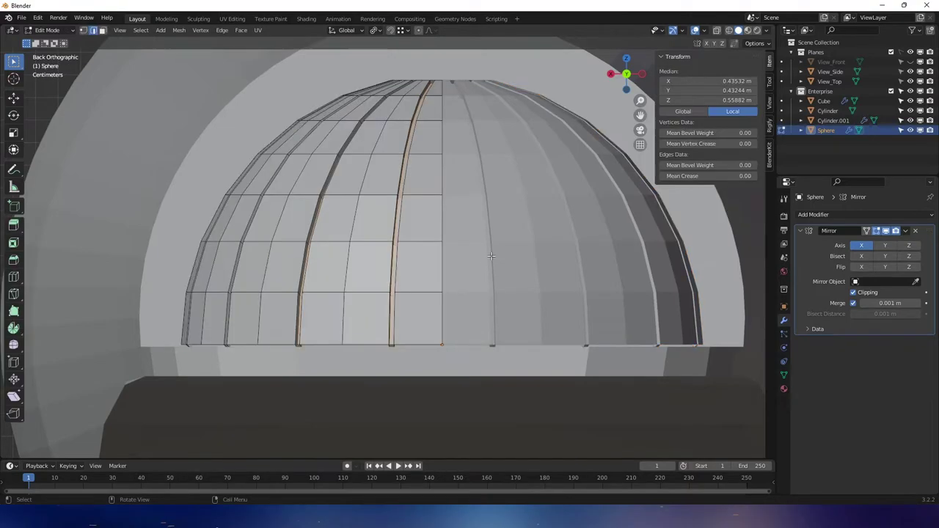
pyautogui.press('1')
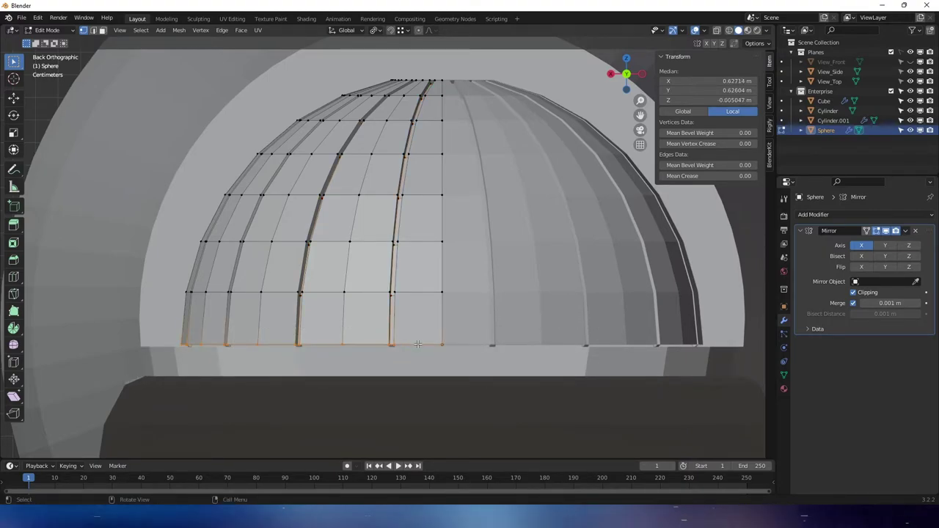
pyautogui.hotkey('alt', 'z')
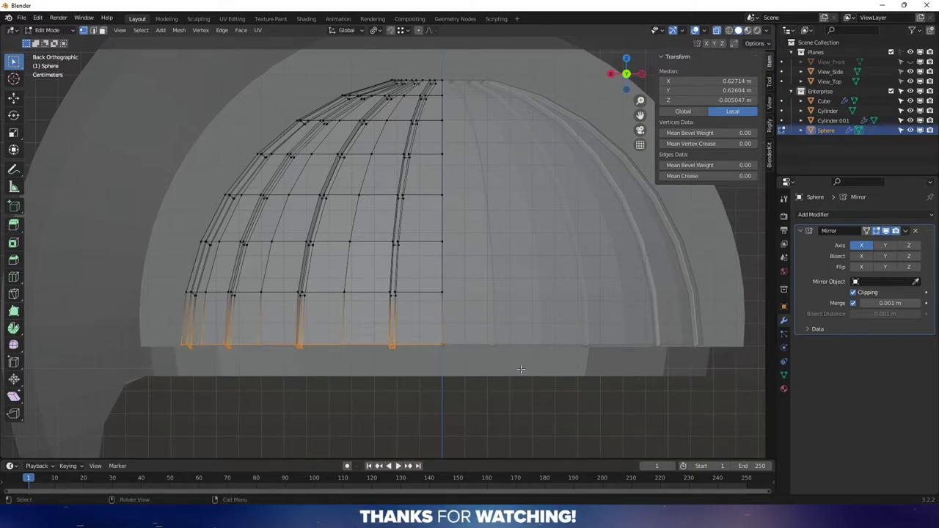
pyautogui.press('s')
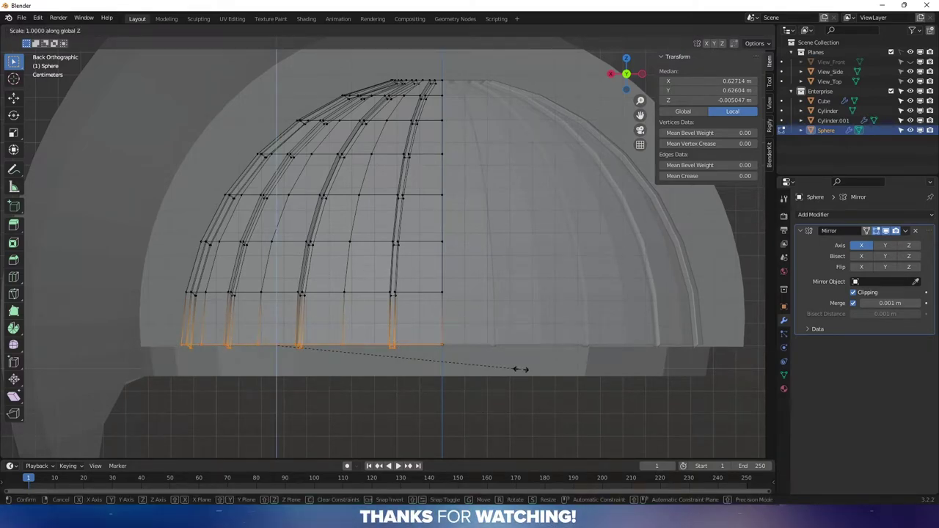
pyautogui.click(520, 359)
pyautogui.moveTo(515, 353); pyautogui.dragTo(510, 374, button='middle')
pyautogui.press('Tab')
pyautogui.hotkey('alt', 'z')
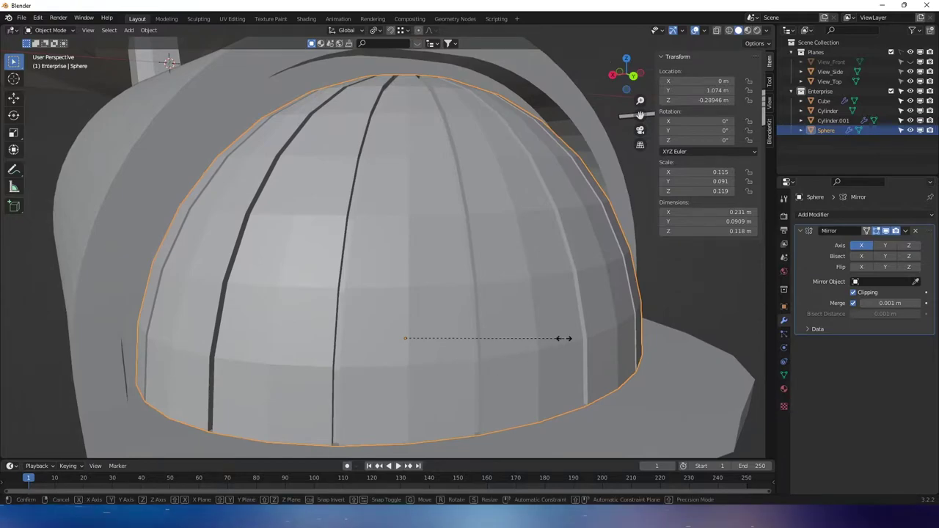
# - Scale the dome by about 1.031 along Z and lower it about 0.0014 m so it sits on the ledge
pyautogui.press('z')
pyautogui.click(568, 337)
pyautogui.press('g')
pyautogui.press('z')
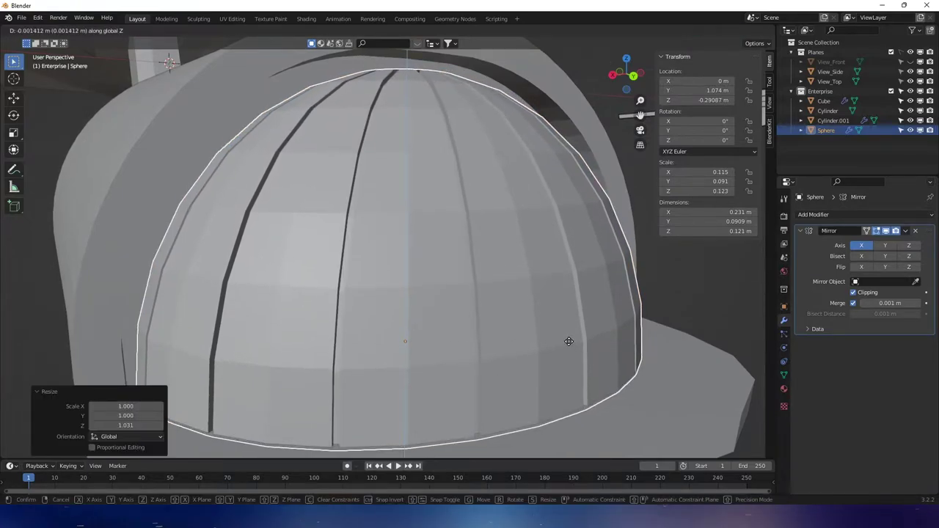
pyautogui.click(567, 339)
# - Extrude the edge loop around the dome's top opening upward along Z by about 0.008 m to form a short collar
pyautogui.moveTo(550, 322); pyautogui.dragTo(433, 328, button='middle')
pyautogui.press('Tab')
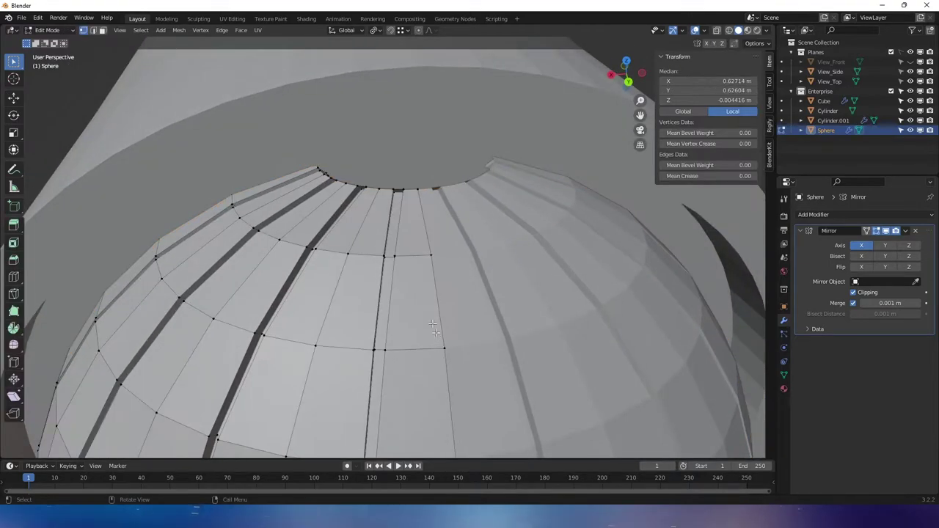
pyautogui.moveTo(367, 224); pyautogui.dragTo(344, 192, button='middle')
pyautogui.keyDown('alt'); pyautogui.click(377, 214); pyautogui.keyUp('alt')
pyautogui.press('e')
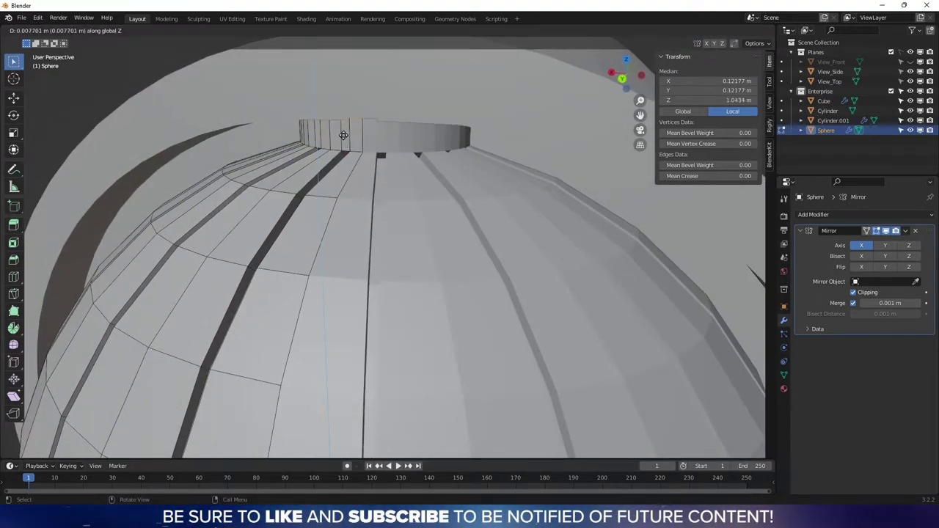
pyautogui.click(341, 129)
pyautogui.moveTo(341, 129); pyautogui.dragTo(447, 228, button='middle')
# - Move the dome in Object Mode along Y to about 1.0702 m, closer to the recessed rear face, and deselect it
pyautogui.press('Tab')
pyautogui.press('g')
pyautogui.press('y')
pyautogui.click(315, 213)
pyautogui.click(590, 230)
pyautogui.moveTo(595, 231); pyautogui.dragTo(627, 219, button='middle')
pyautogui.moveTo(544, 283); pyautogui.dragTo(544, 410, button='middle')
pyautogui.scroll(-5, 580, 281)
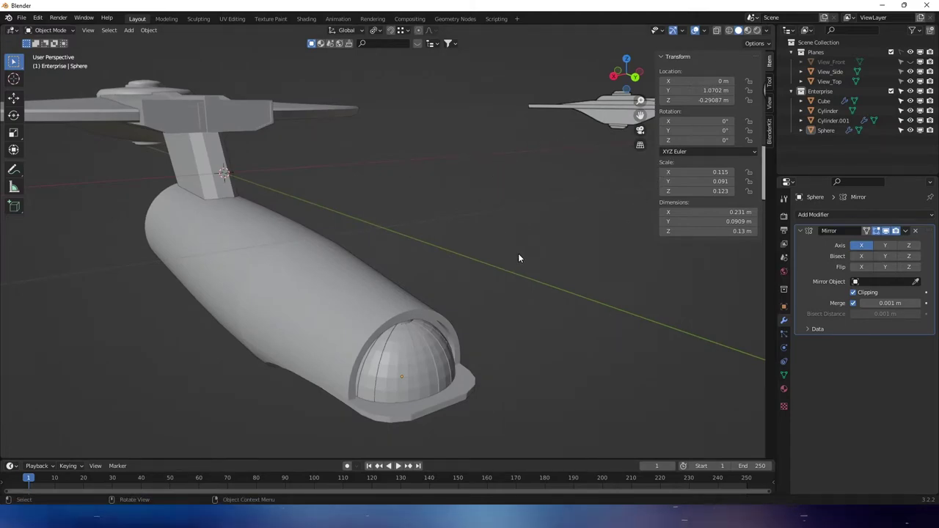
pyautogui.moveTo(411, 258); pyautogui.dragTo(440, 269, button='middle')
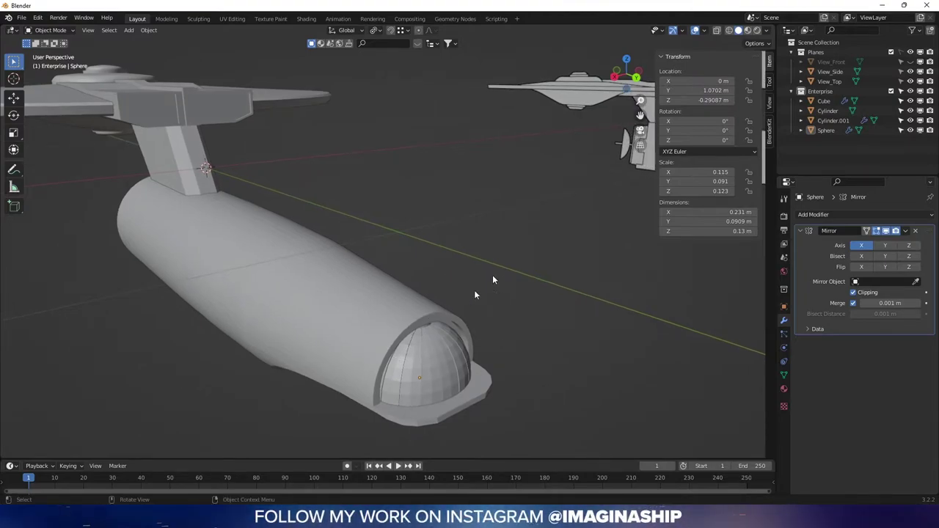
# - Create a new material on the lower hull and name it Hull_Tan
pyautogui.click(291, 283)
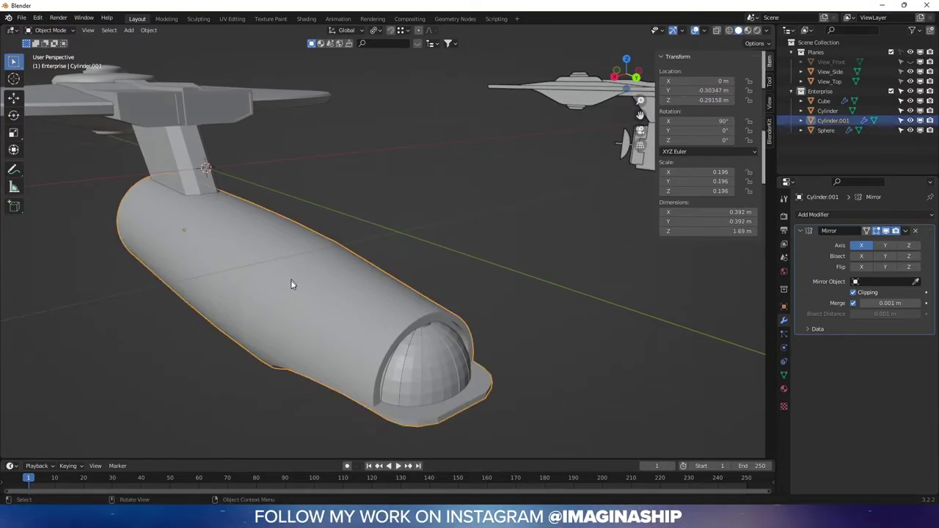
pyautogui.click(784, 389)
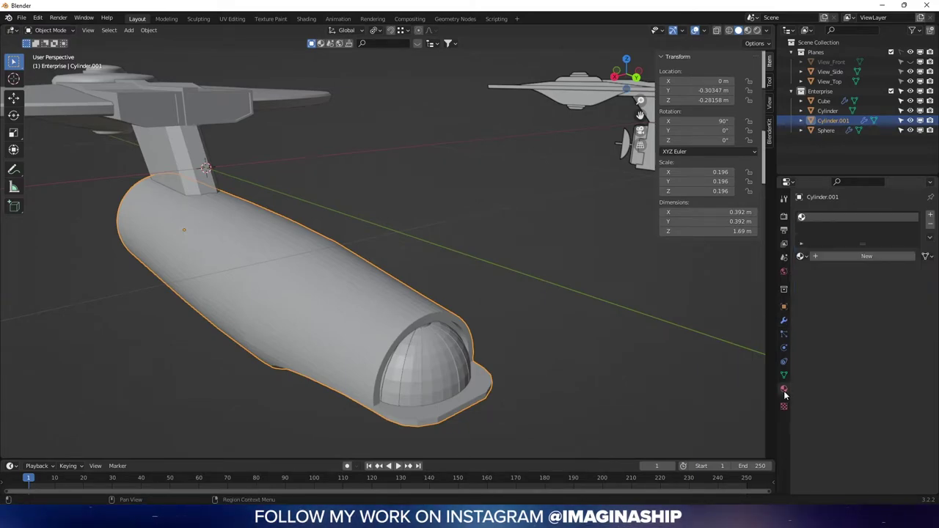
pyautogui.click(815, 256)
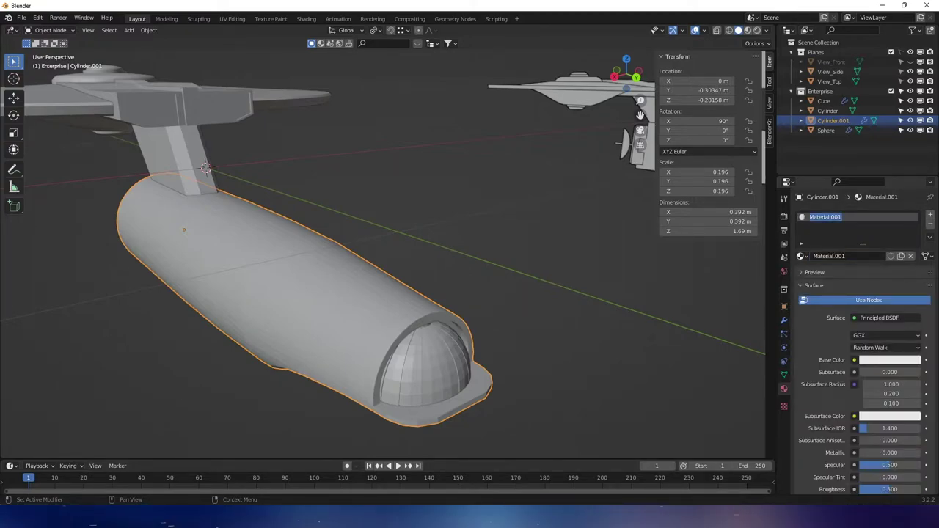
pyautogui.write('Hull_Tan')
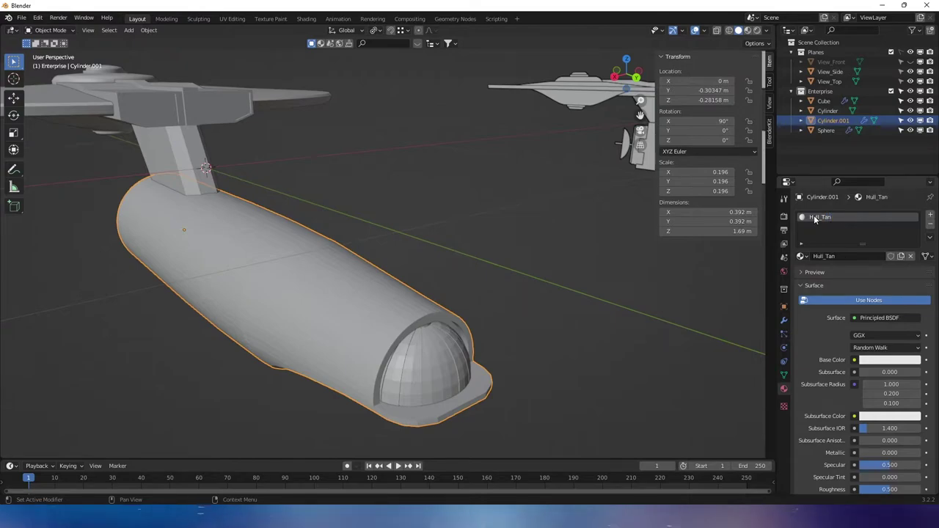
# - Set the Hull_Tan base color to a slightly darkened light tan and display the viewport in Material Preview shading
pyautogui.click(882, 360)
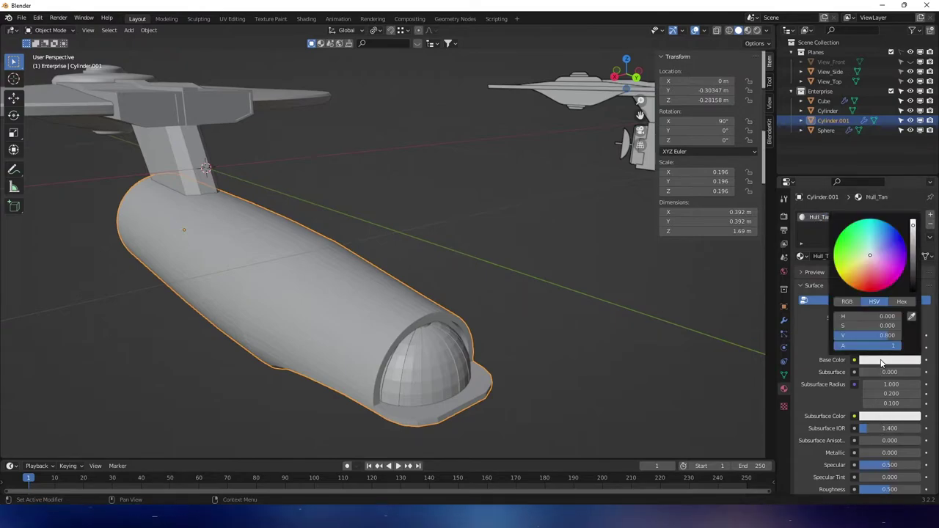
pyautogui.click(866, 259)
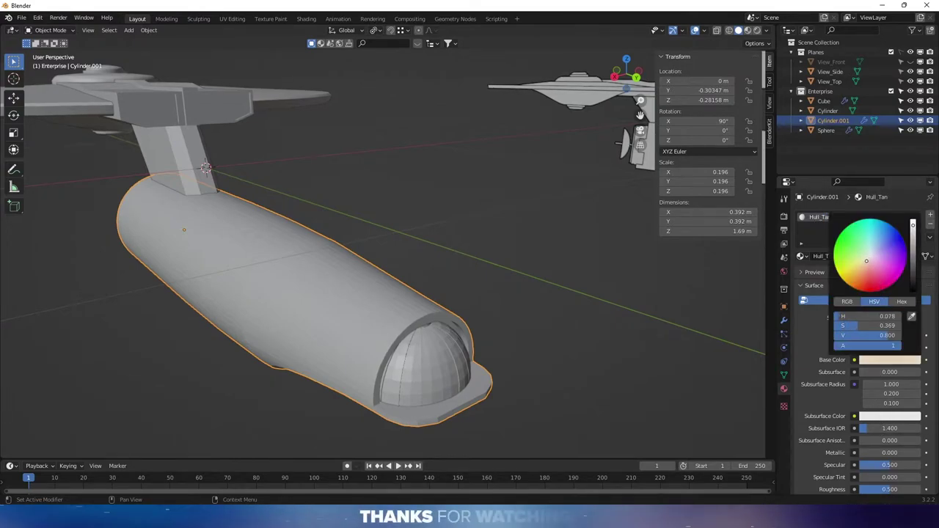
pyautogui.moveTo(866, 261); pyautogui.dragTo(866, 260)
pyautogui.moveTo(912, 226); pyautogui.dragTo(912, 231)
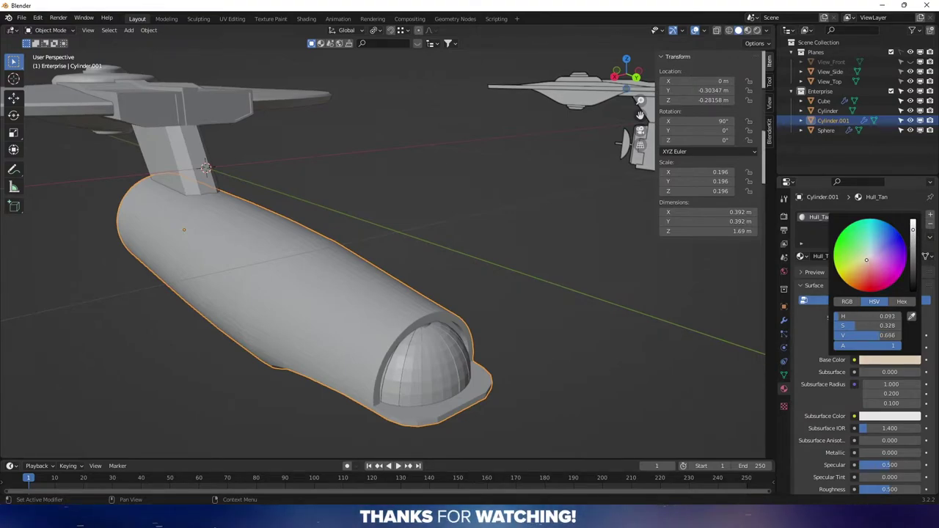
pyautogui.click(747, 30)
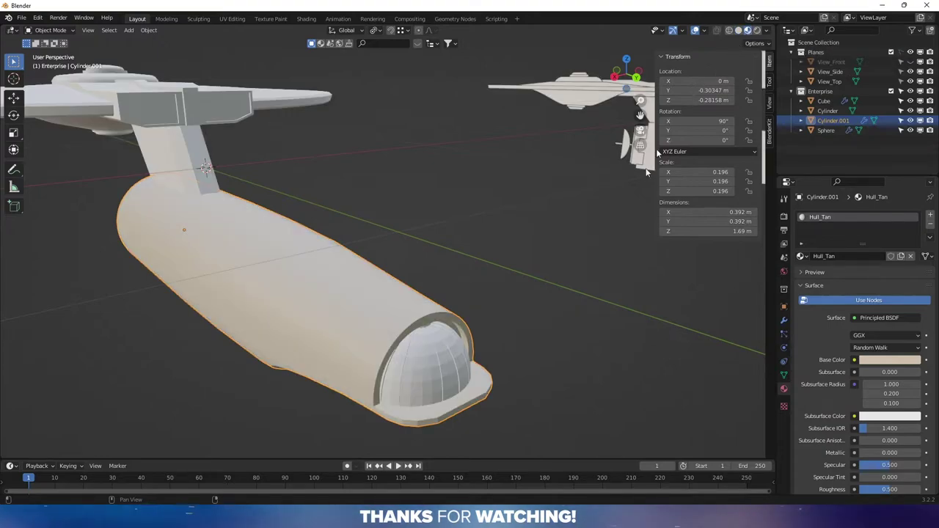
# - Assign the existing Hull_Tan material to the connecting neck object and to the saucer section
pyautogui.moveTo(501, 299); pyautogui.dragTo(432, 312, button='middle')
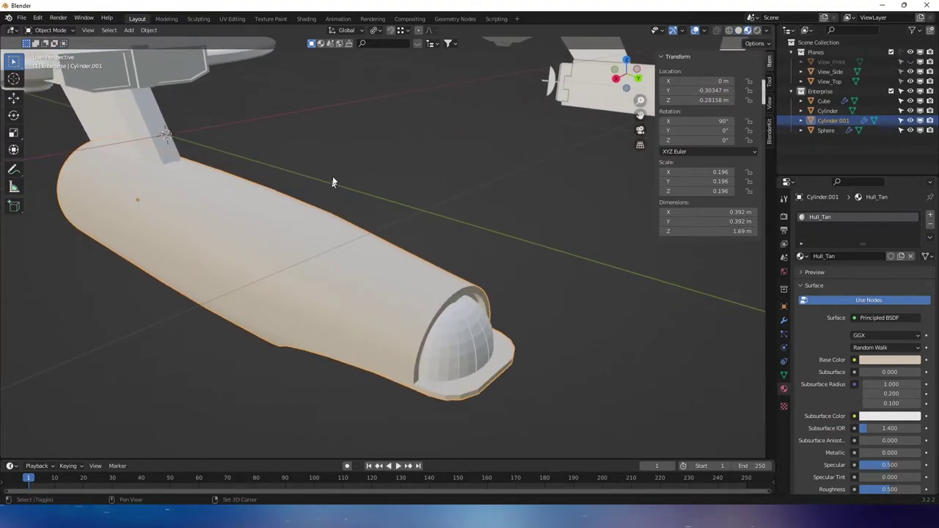
pyautogui.moveTo(332, 182); pyautogui.dragTo(336, 135, button='middle')
pyautogui.click(239, 164)
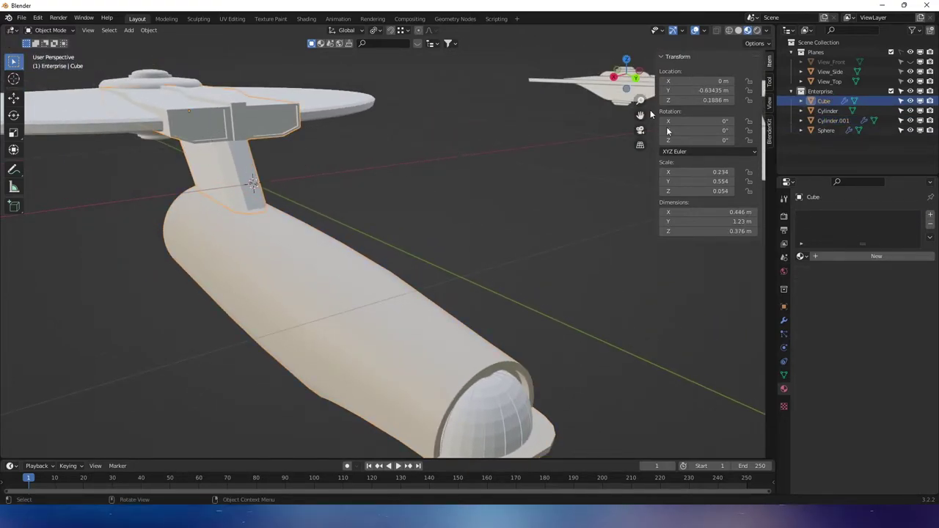
pyautogui.click(805, 256)
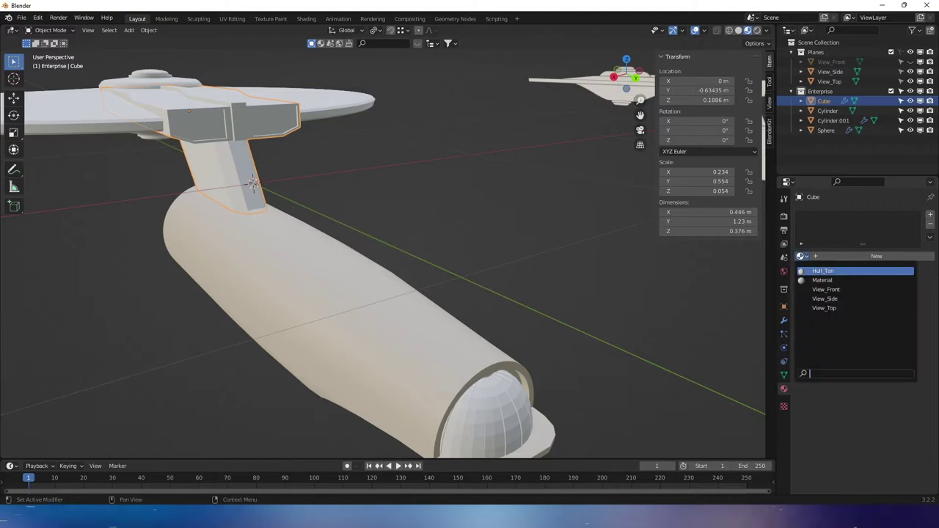
pyautogui.click(823, 269)
pyautogui.click(317, 94)
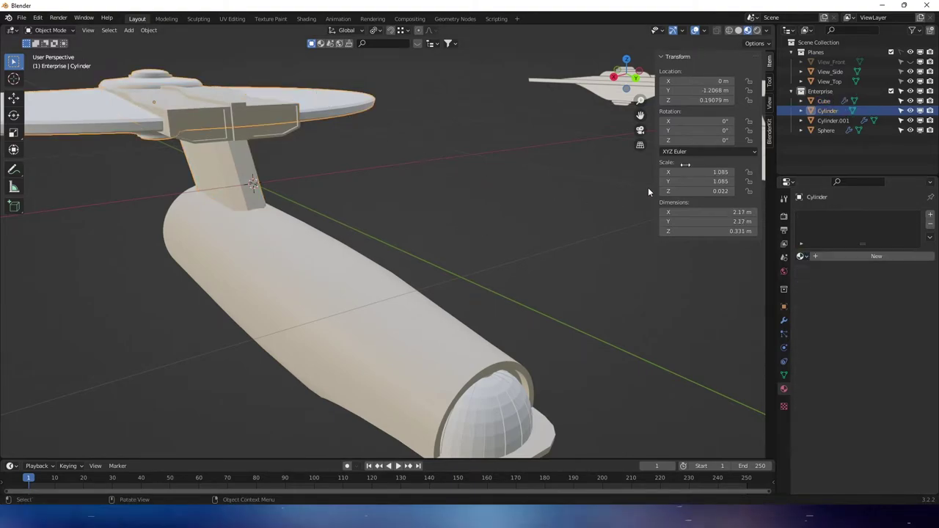
pyautogui.click(805, 256)
pyautogui.click(813, 270)
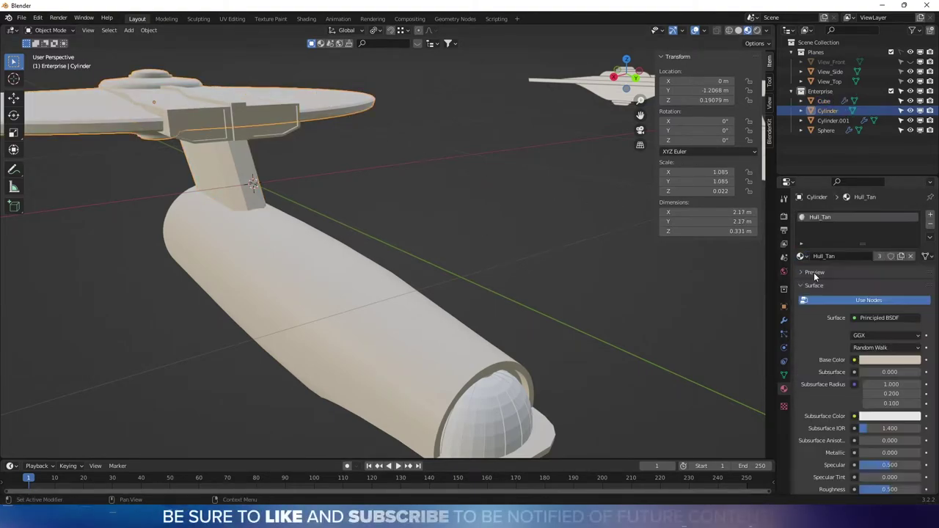
pyautogui.click(469, 199)
# - Create a new material on the rear dome and name it Dark Grey
pyautogui.moveTo(469, 199); pyautogui.dragTo(405, 180, button='middle')
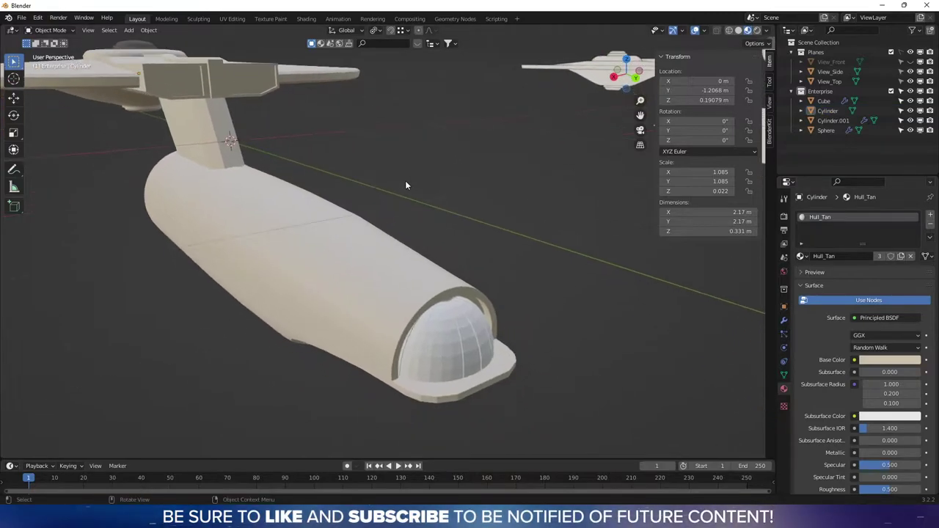
pyautogui.click(453, 352)
pyautogui.click(815, 257)
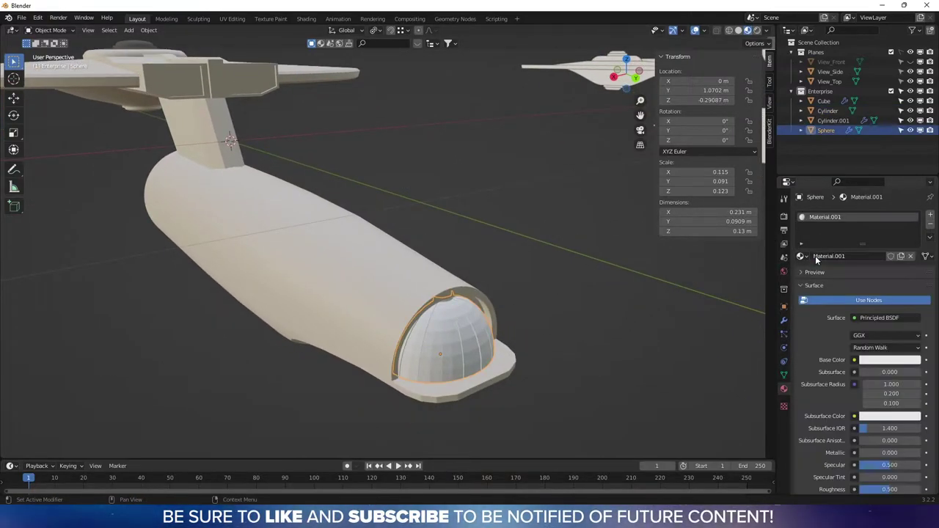
pyautogui.doubleClick(819, 217)
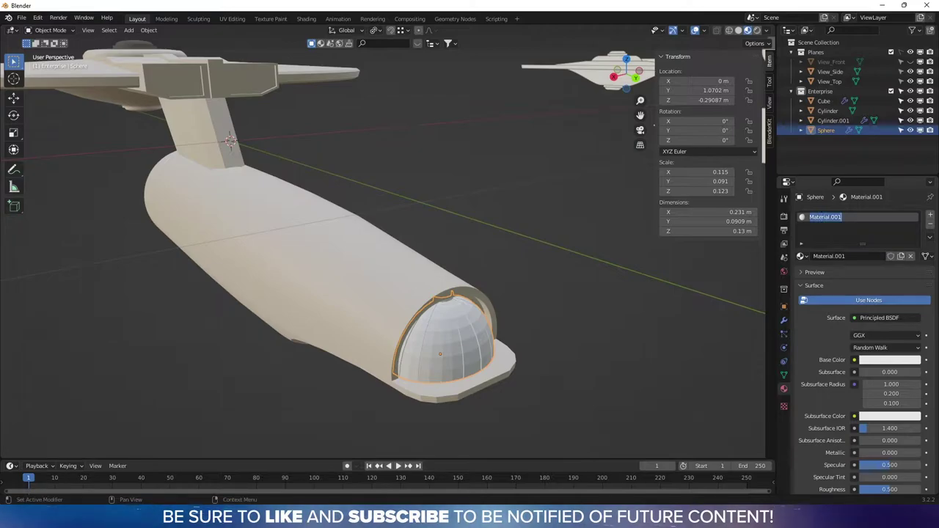
pyautogui.write('Dark')
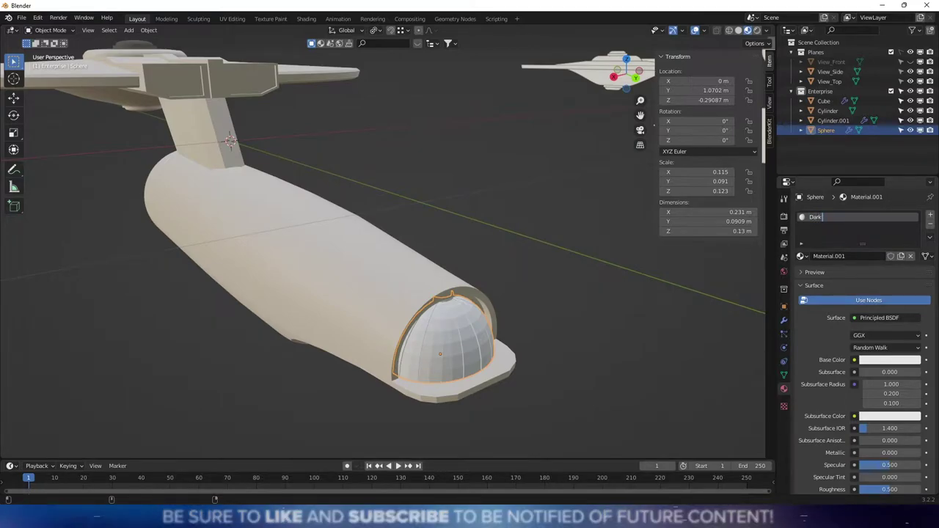
pyautogui.write(' Grey')
pyautogui.press('Return')
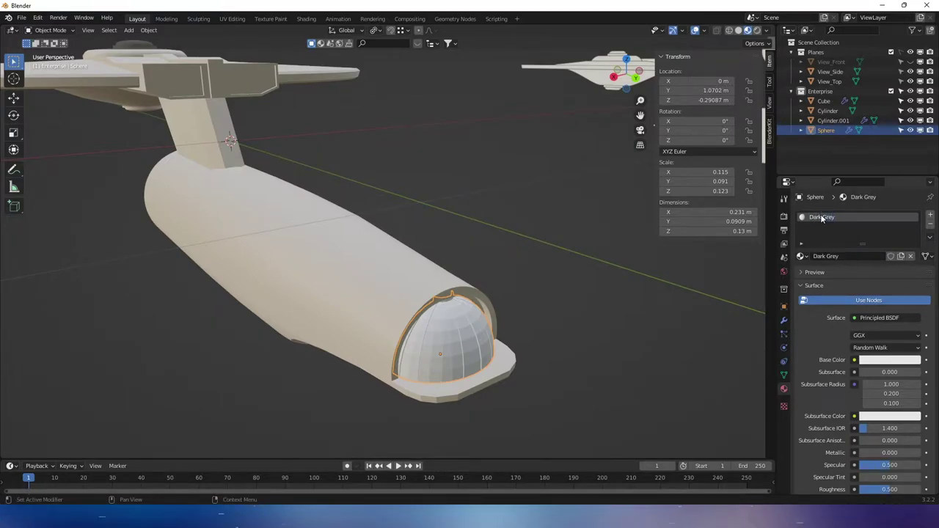
# - Darken the dome's Dark Grey base color to a neutral grey with an HSV value of about 0.326
pyautogui.click(906, 360)
pyautogui.moveTo(913, 227); pyautogui.dragTo(913, 238)
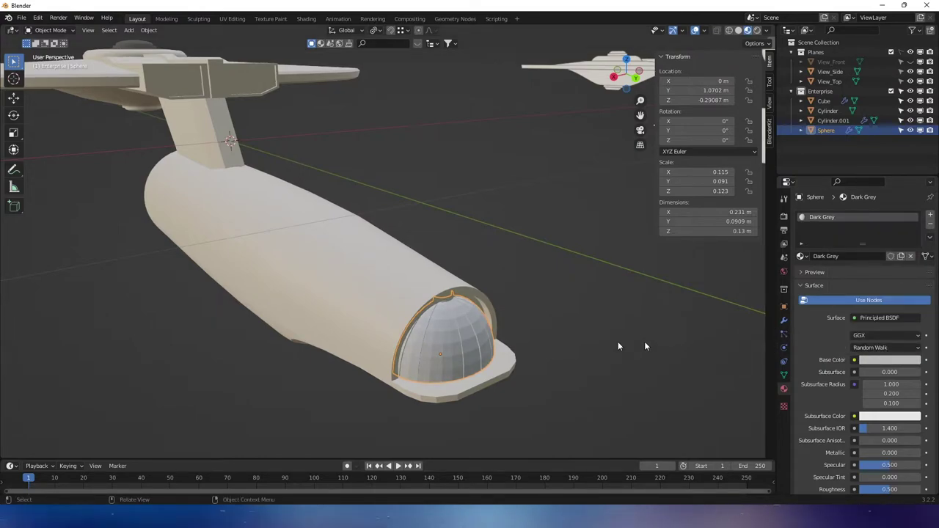
pyautogui.moveTo(728, 308); pyautogui.dragTo(528, 346, button='middle')
pyautogui.click(614, 360)
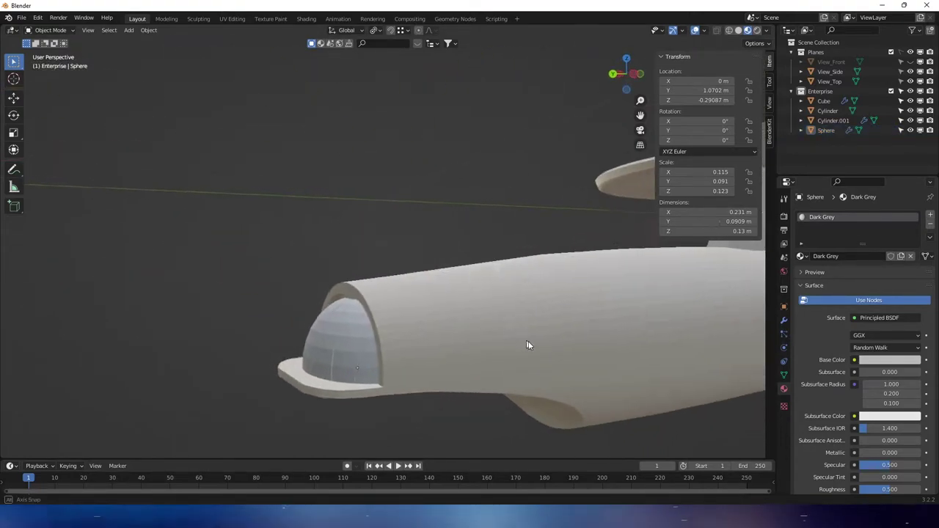
pyautogui.click(340, 341)
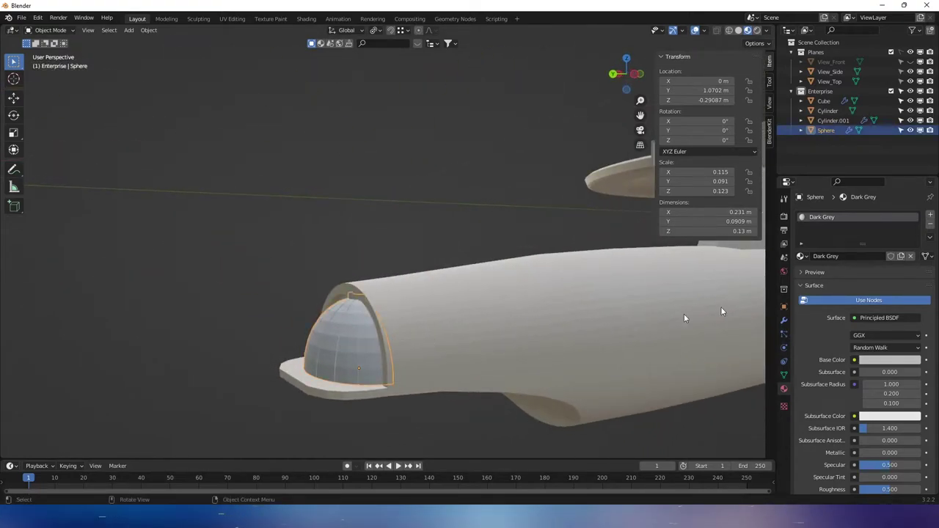
pyautogui.click(912, 366)
pyautogui.moveTo(913, 235); pyautogui.dragTo(915, 250)
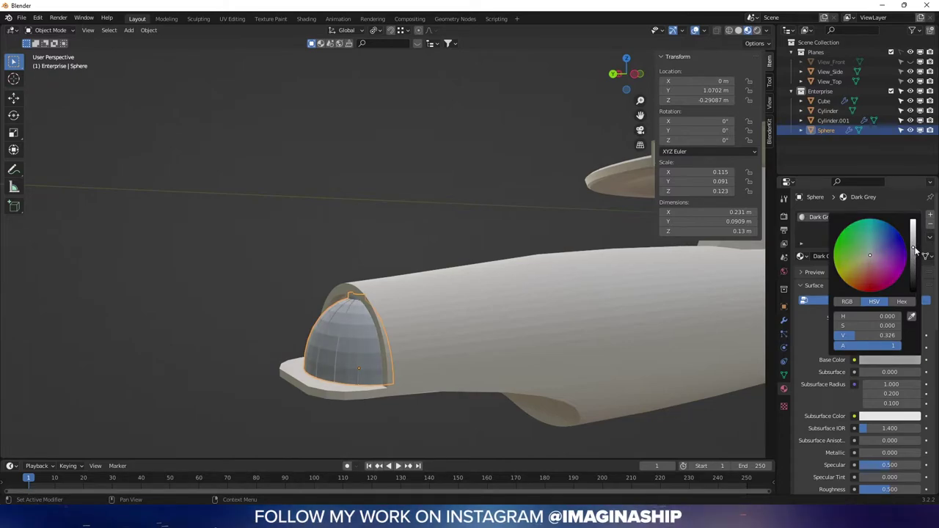
pyautogui.click(433, 250)
pyautogui.moveTo(433, 250); pyautogui.dragTo(460, 320, button='middle')
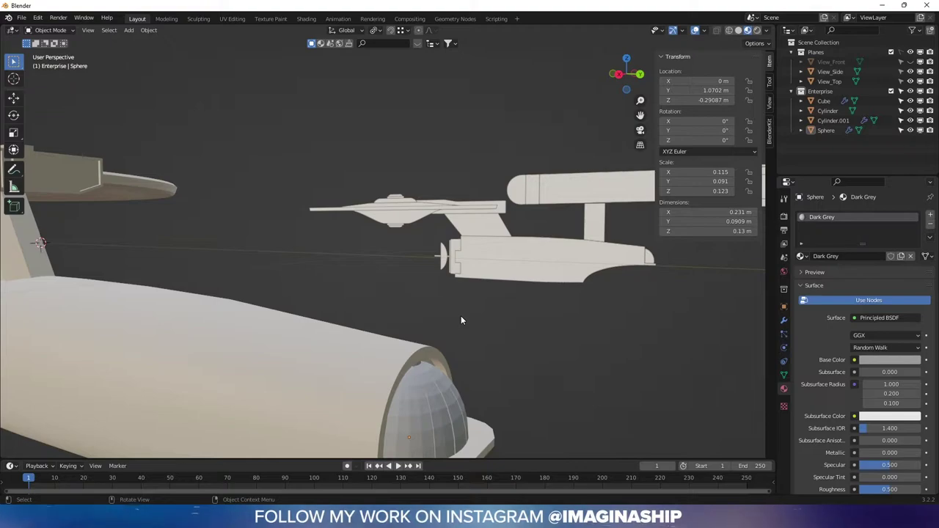
# - On the connecting neck object, select the two recessed rear faces of the impulse engine housing in face editing mode
pyautogui.moveTo(490, 280); pyautogui.dragTo(506, 213, button='middle')
pyautogui.click(305, 121)
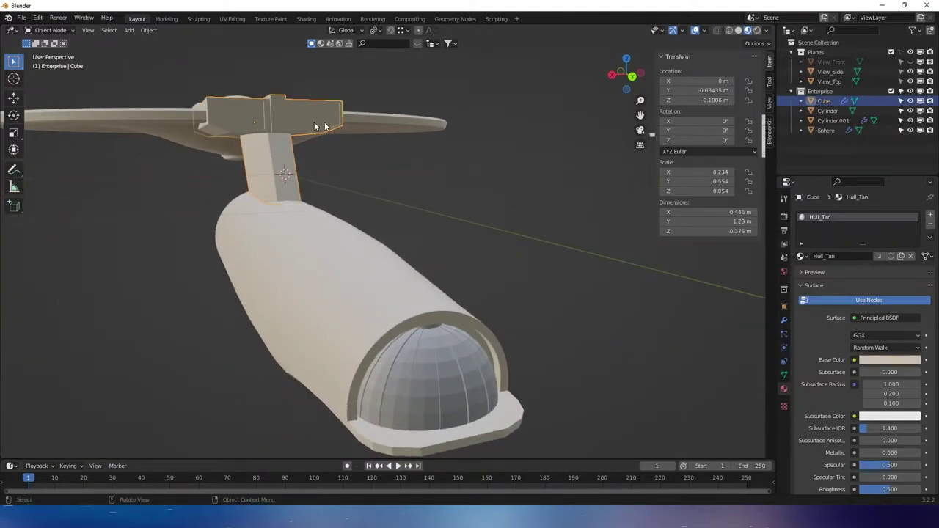
pyautogui.moveTo(410, 167); pyautogui.dragTo(420, 206, button='middle')
pyautogui.press('Tab')
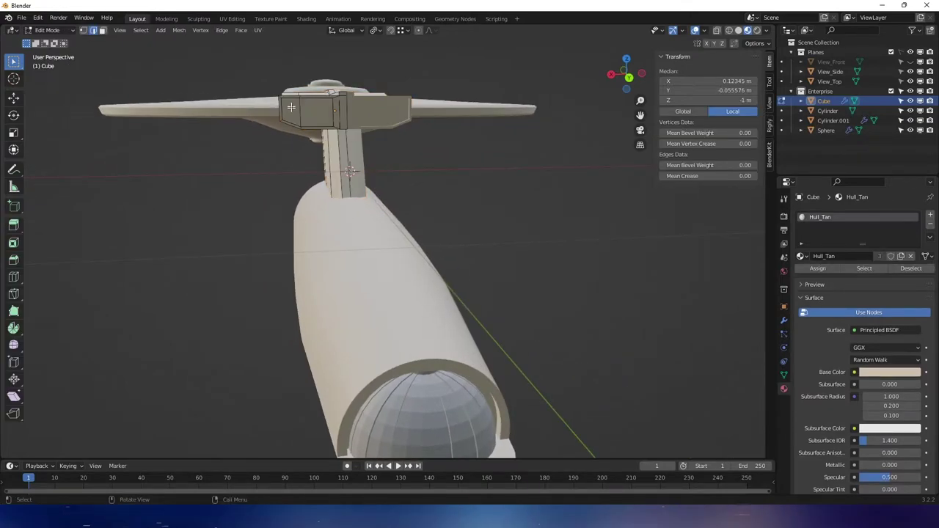
pyautogui.moveTo(298, 106); pyautogui.dragTo(187, 222, button='middle')
pyautogui.scroll(4, 325, 262)
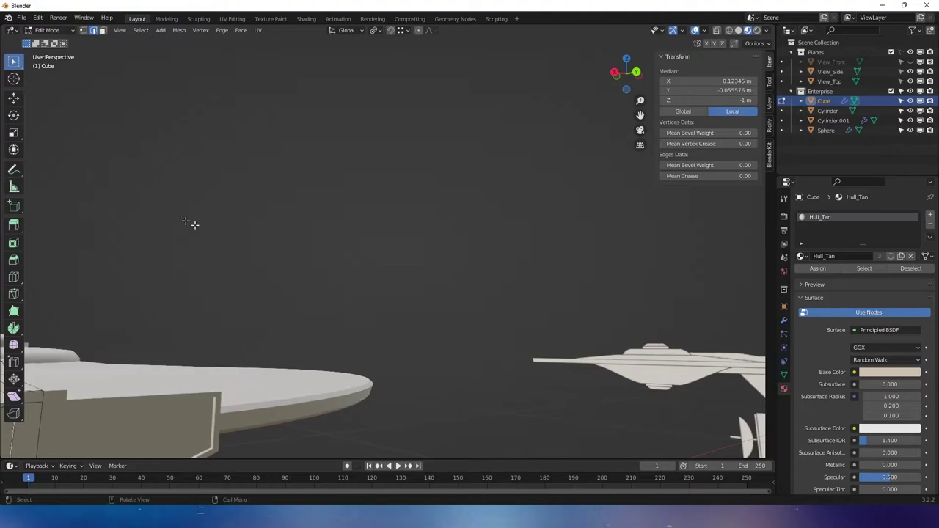
pyautogui.scroll(-4, 183, 266)
pyautogui.moveTo(182, 266); pyautogui.dragTo(462, 224, button='middle')
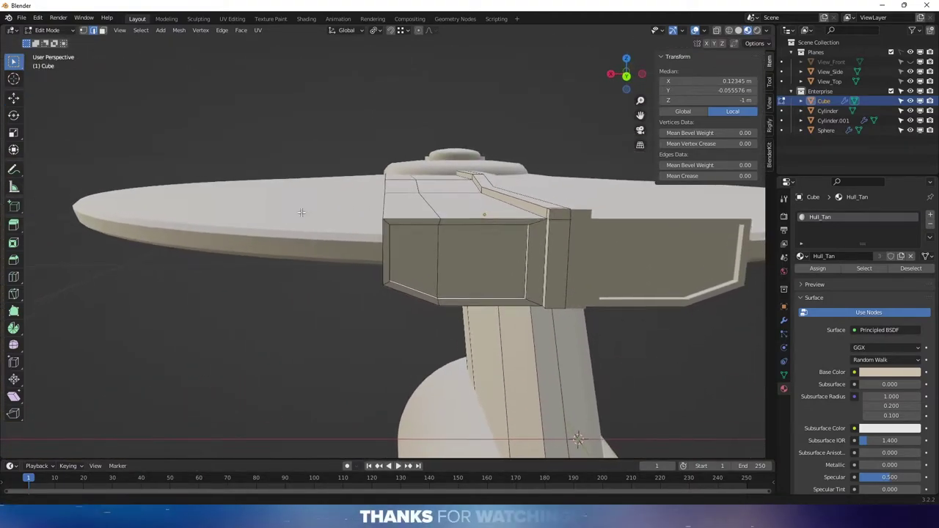
pyautogui.press('3')
pyautogui.moveTo(415, 249); pyautogui.dragTo(492, 274)
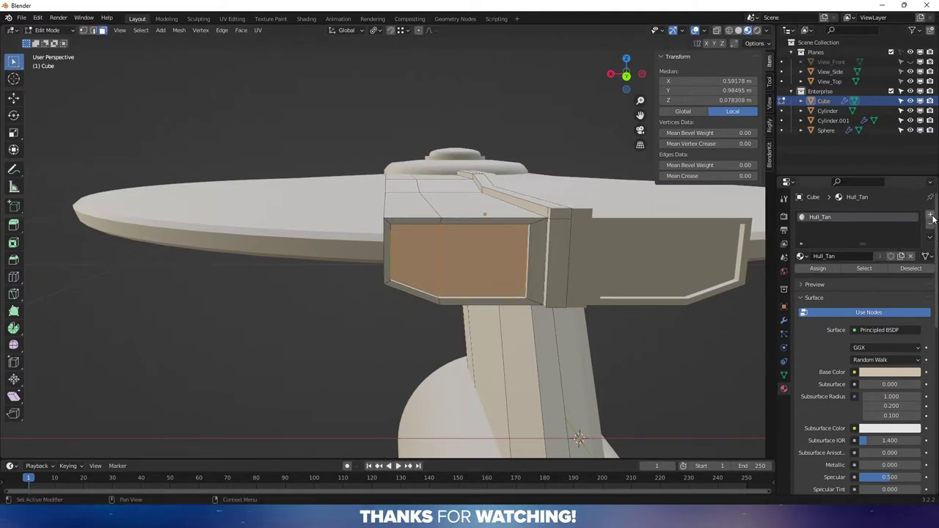
# - Add a second material slot to the neck object with a new material named Impulse Engines
pyautogui.click(930, 217)
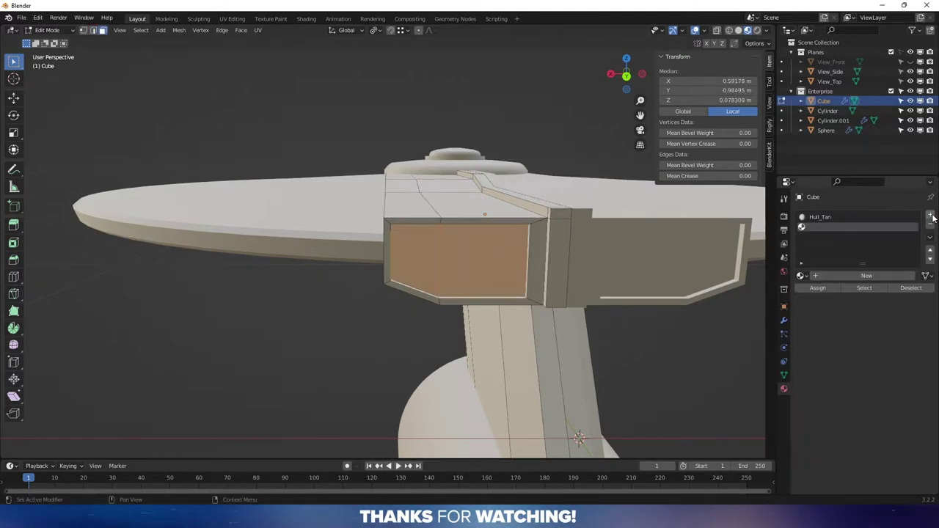
pyautogui.click(814, 276)
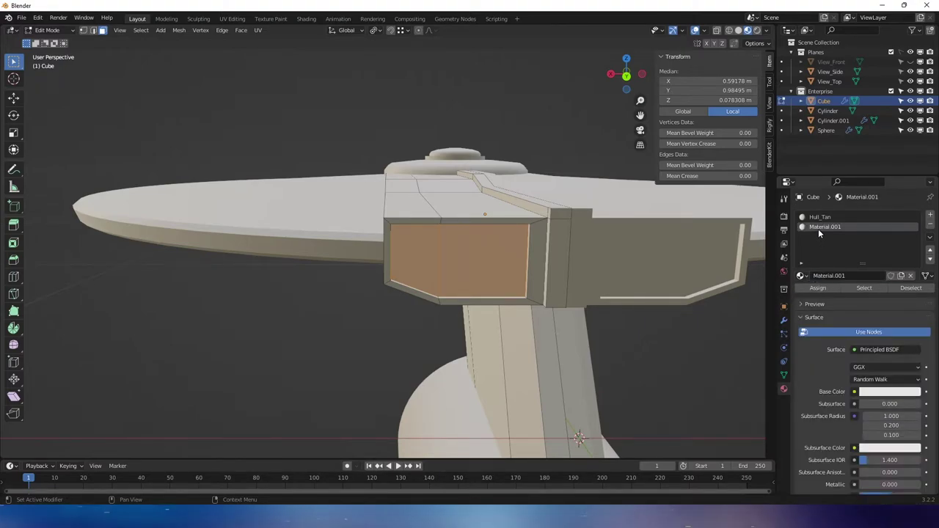
pyautogui.doubleClick(818, 228)
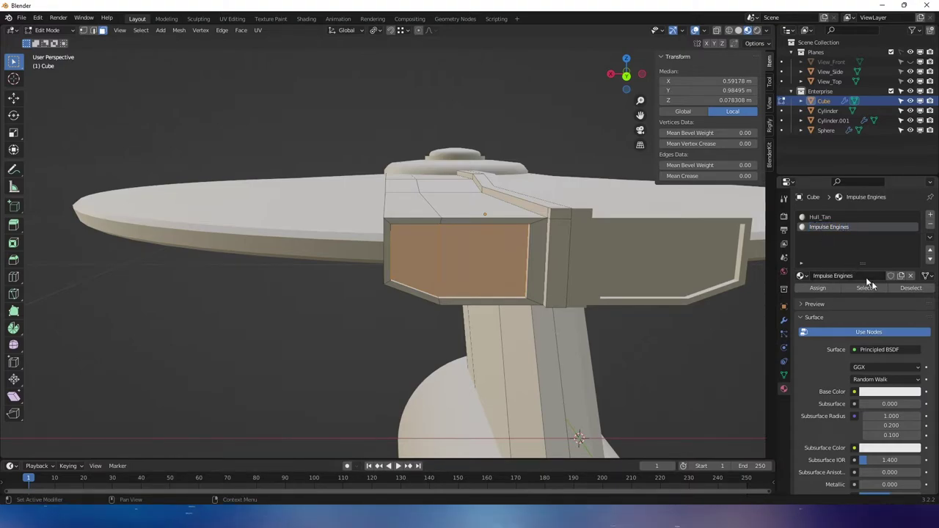
# - Change the Impulse Engines material to an Emission shader with a red color and assign it to the selected recessed faces
pyautogui.click(879, 350)
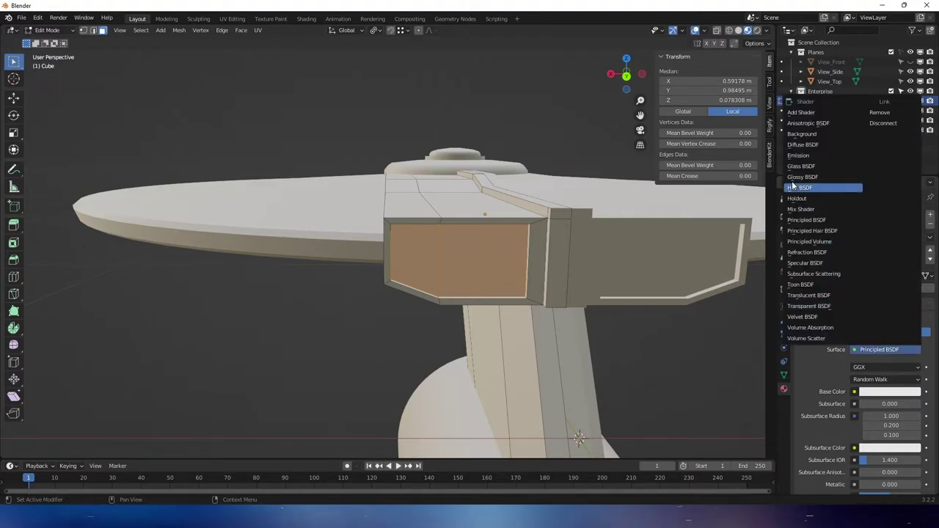
pyautogui.click(798, 155)
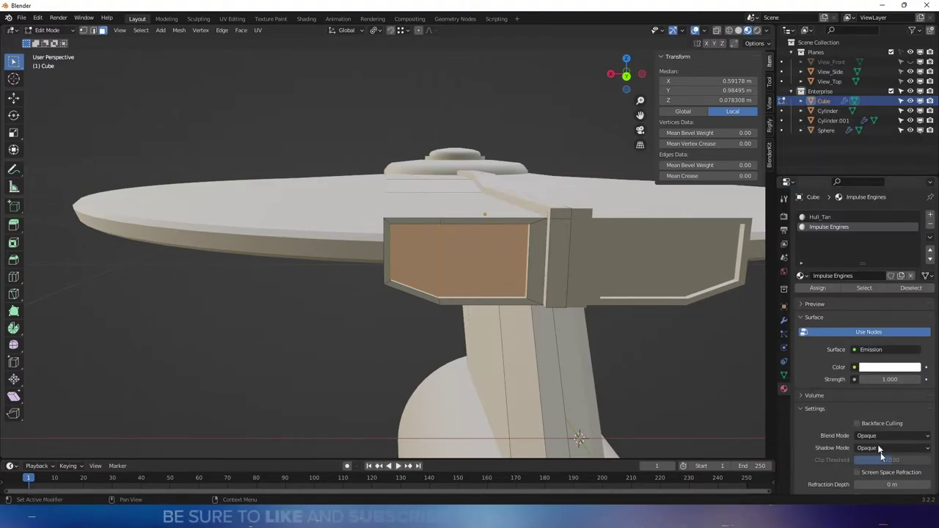
pyautogui.click(868, 367)
pyautogui.click(865, 299)
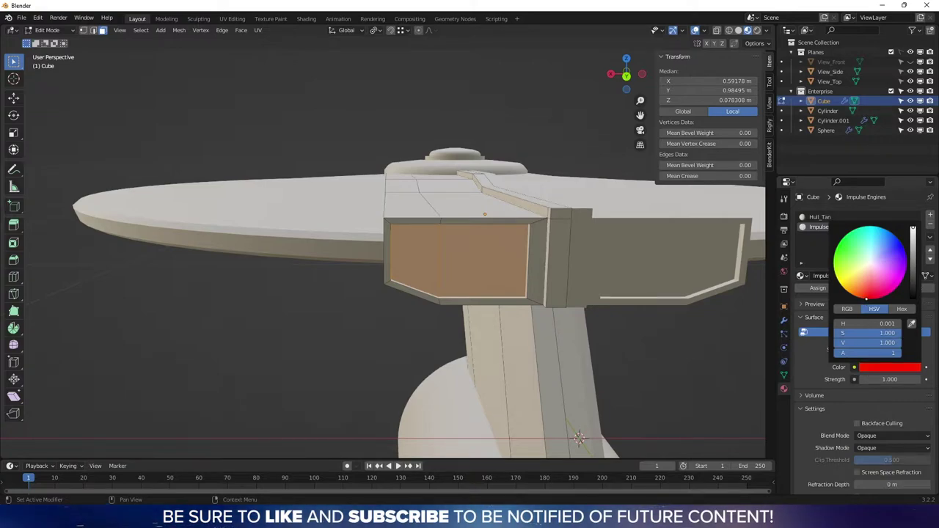
pyautogui.click(811, 288)
# - Set the Impulse Engines emission strength to 2 and return to Object Mode
pyautogui.moveTo(696, 321); pyautogui.dragTo(638, 334, button='middle')
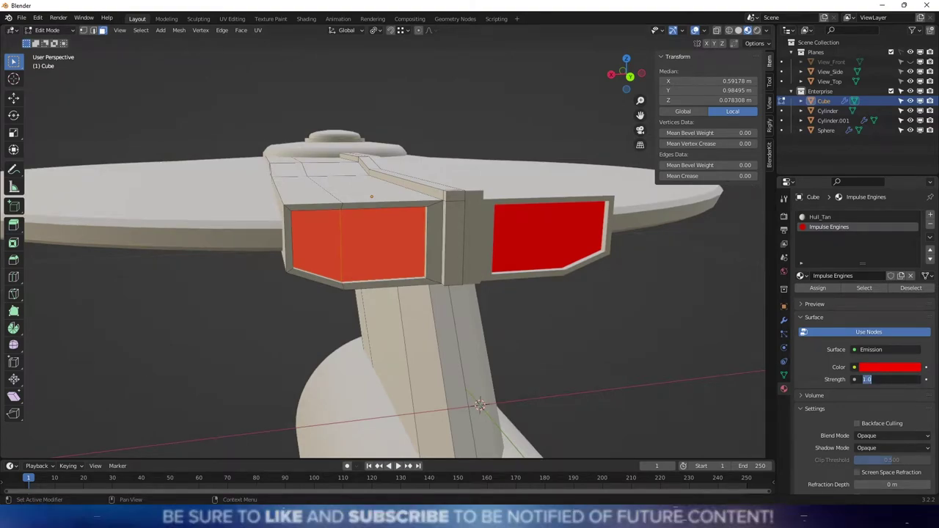
pyautogui.write('2')
pyautogui.press('Return')
pyautogui.click(616, 378)
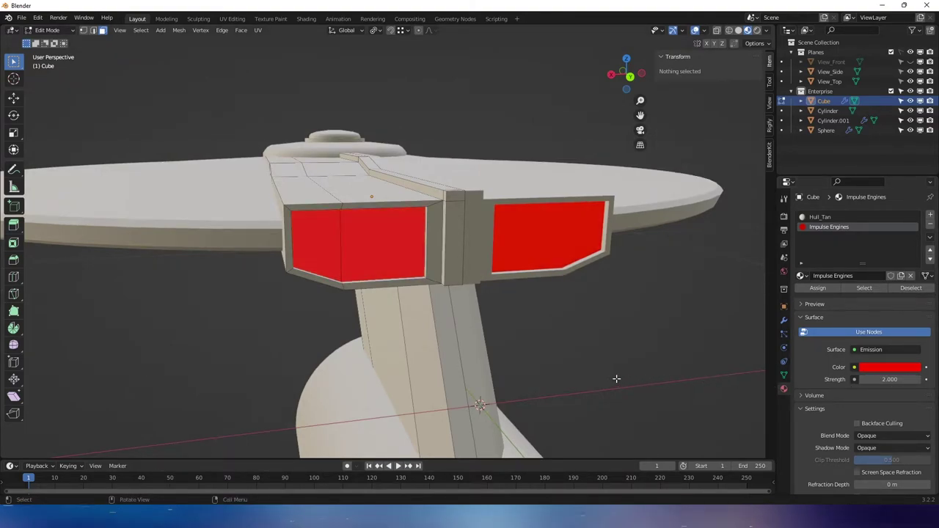
pyautogui.press('Tab')
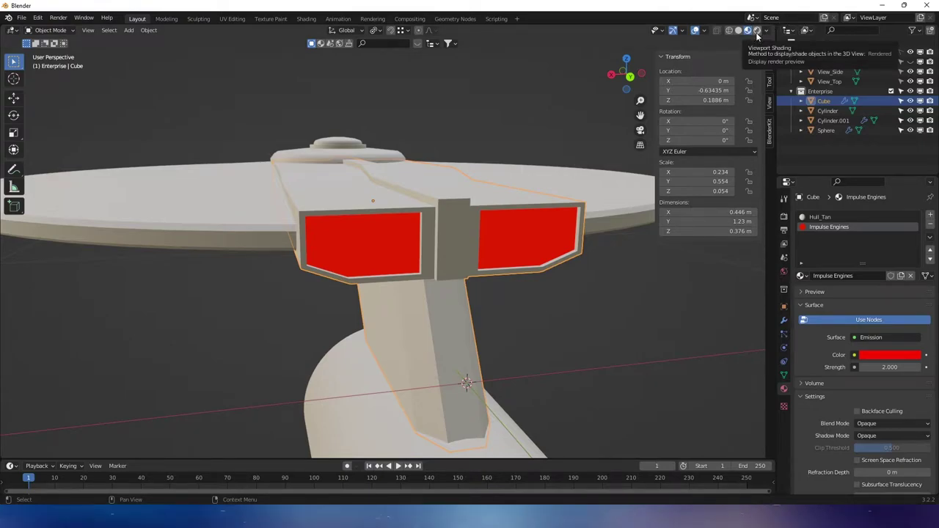
# - Check the glowing impulse engines from behind in Rendered shading, and return the viewport to Material Preview
pyautogui.click(757, 32)
pyautogui.scroll(-3, 572, 265)
pyautogui.moveTo(572, 246); pyautogui.dragTo(506, 297, button='middle')
pyautogui.click(572, 266)
pyautogui.scroll(-4, 574, 301)
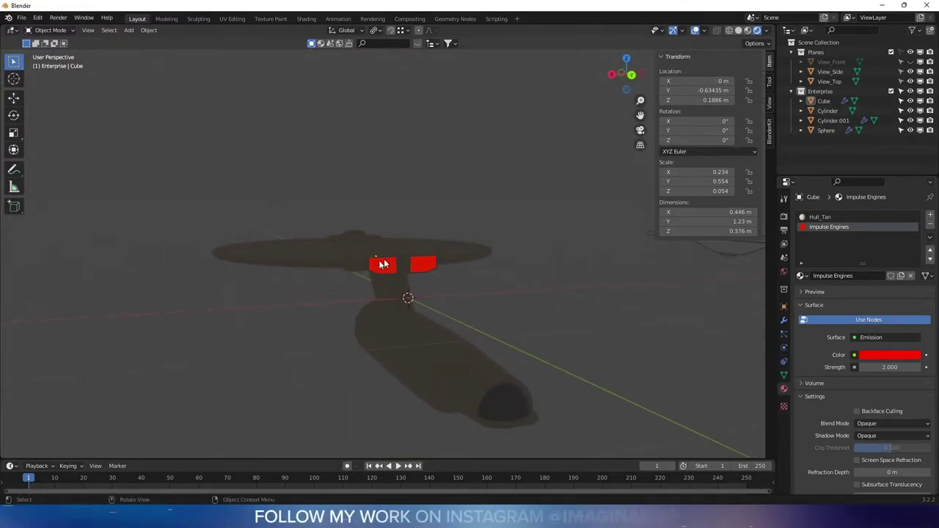
pyautogui.moveTo(408, 271); pyautogui.dragTo(327, 195, button='middle')
pyautogui.scroll(3, 361, 218)
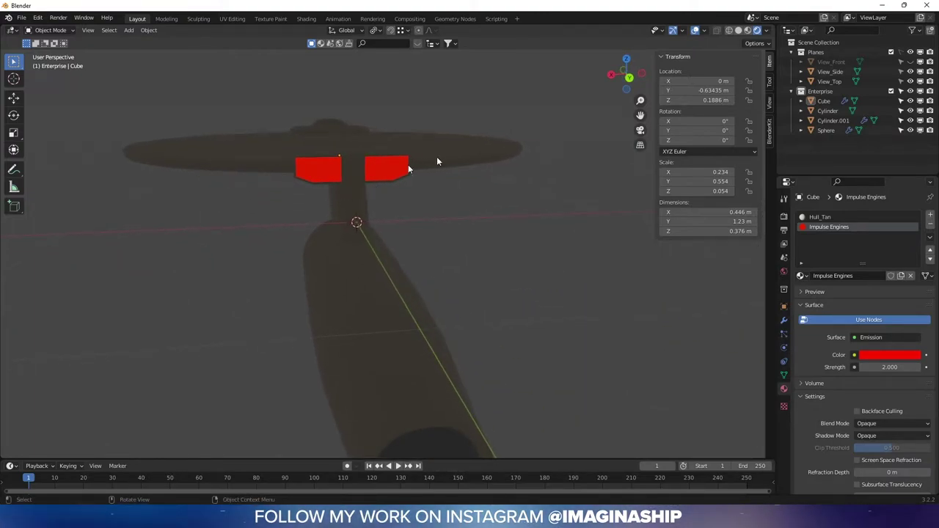
pyautogui.click(748, 31)
# - Apply the Mirror modifier on the lower hull cylinder
pyautogui.moveTo(621, 143)
pyautogui.mouseDown(button='middle')
pyautogui.moveTo(453, 165)
pyautogui.moveTo(472, 256)
pyautogui.moveTo(453, 253)
pyautogui.moveTo(479, 254)
pyautogui.moveTo(524, 321)
pyautogui.moveTo(472, 336)
pyautogui.moveTo(262, 338)
pyautogui.moveTo(327, 337)
pyautogui.moveTo(384, 321)
pyautogui.mouseUp(button='middle')
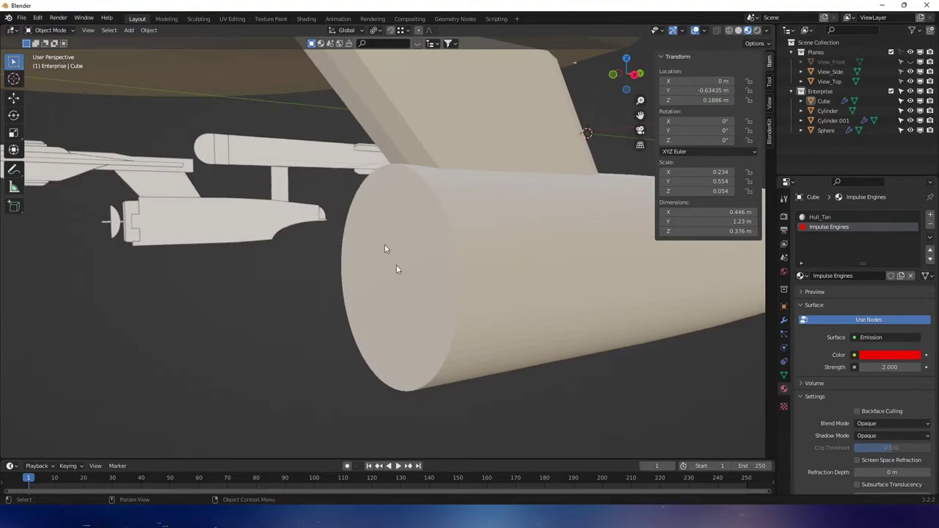
pyautogui.click(446, 220)
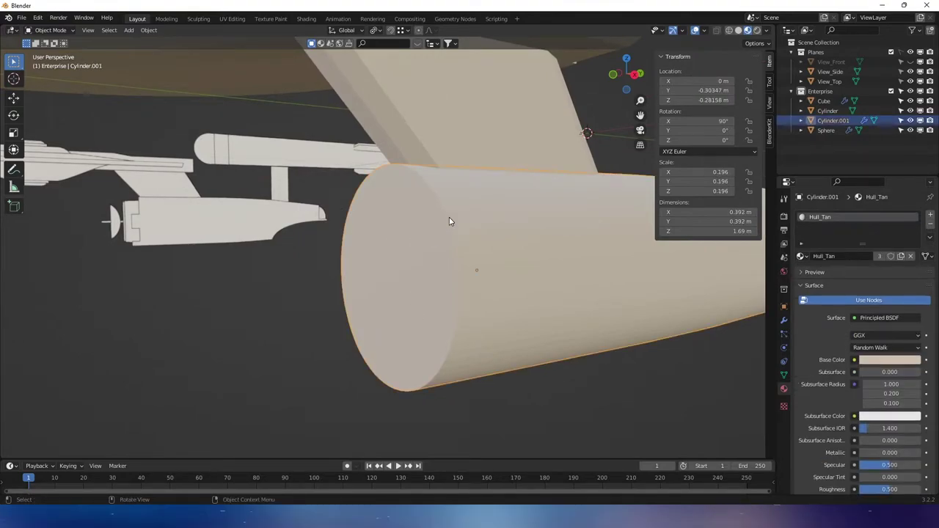
pyautogui.moveTo(377, 227)
pyautogui.mouseDown(button='middle')
pyautogui.moveTo(348, 225)
pyautogui.moveTo(382, 226)
pyautogui.mouseUp(button='middle')
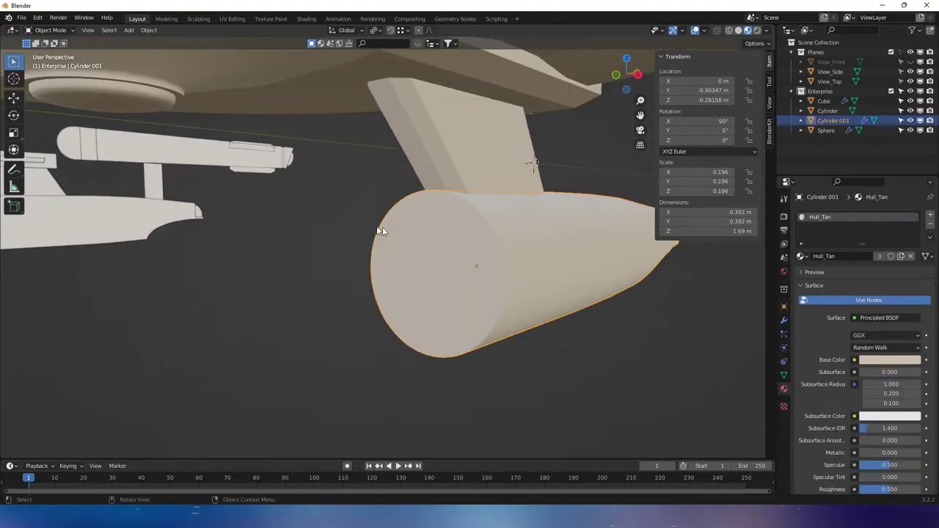
pyautogui.click(783, 322)
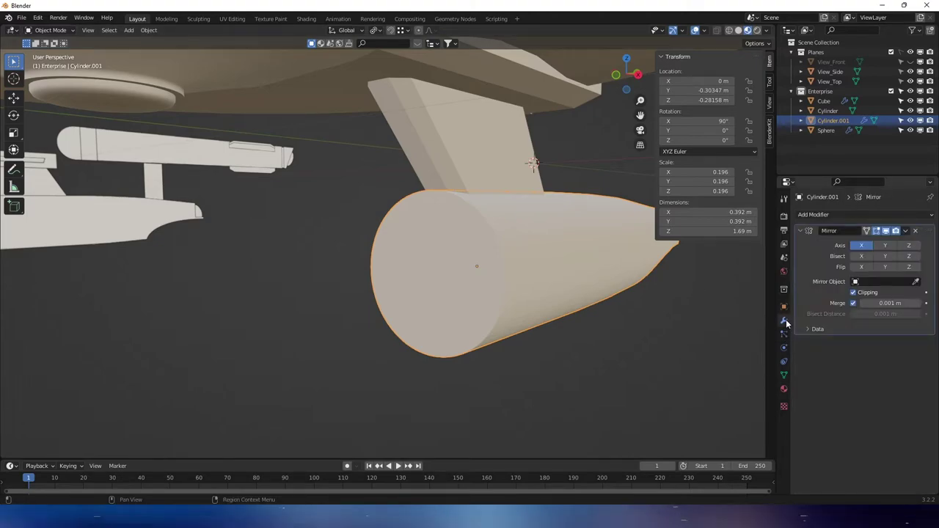
pyautogui.click(906, 231)
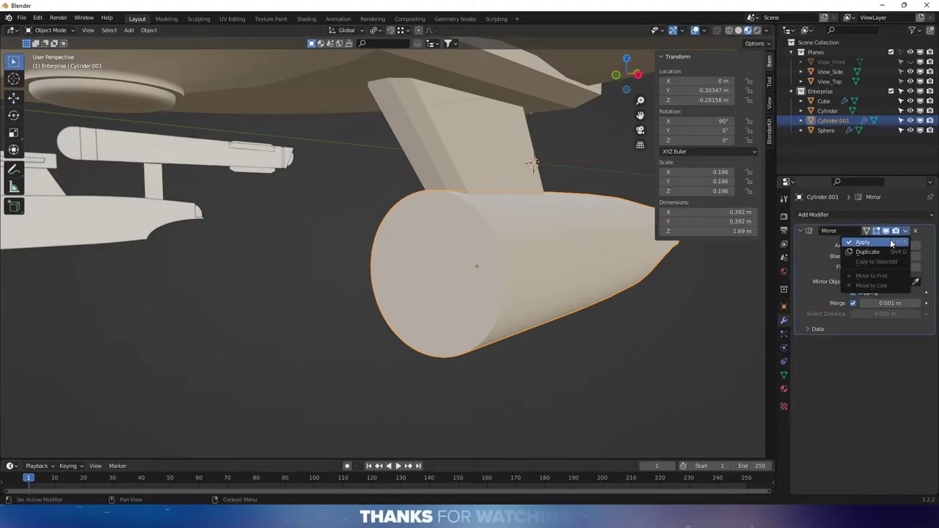
pyautogui.click(891, 243)
# - Dissolve the two half faces on the lower hull's front end into a single circular face
pyautogui.press('Tab')
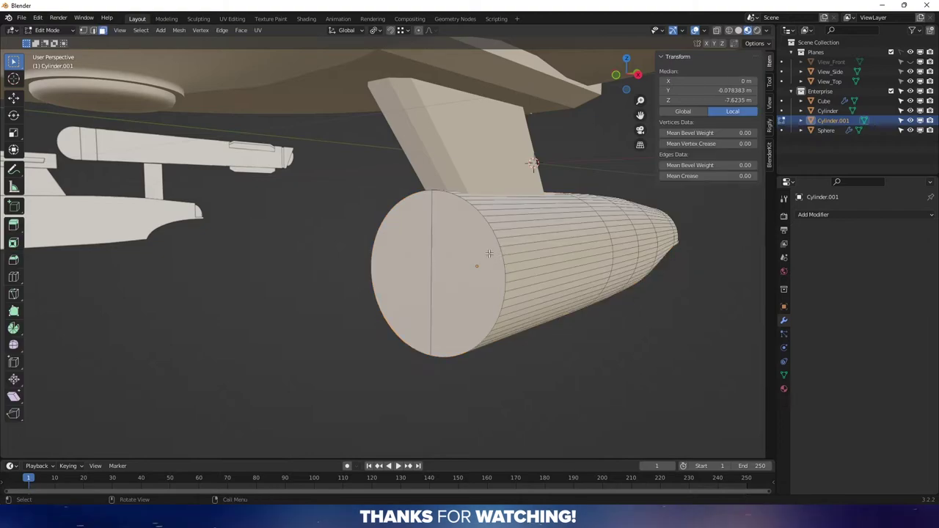
pyautogui.moveTo(490, 266)
pyautogui.mouseDown(button='middle')
pyautogui.moveTo(457, 268)
pyautogui.moveTo(479, 267)
pyautogui.mouseUp(button='middle')
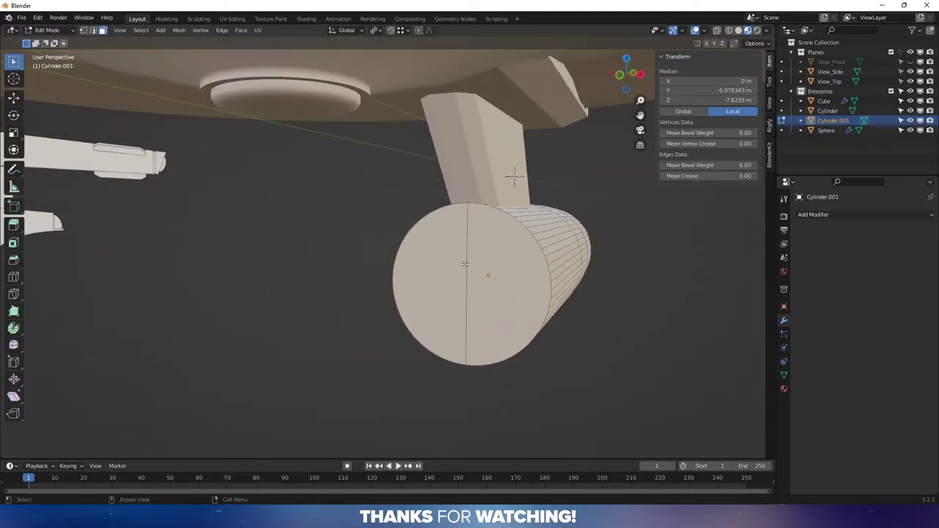
pyautogui.moveTo(501, 299); pyautogui.dragTo(477, 299, button='middle')
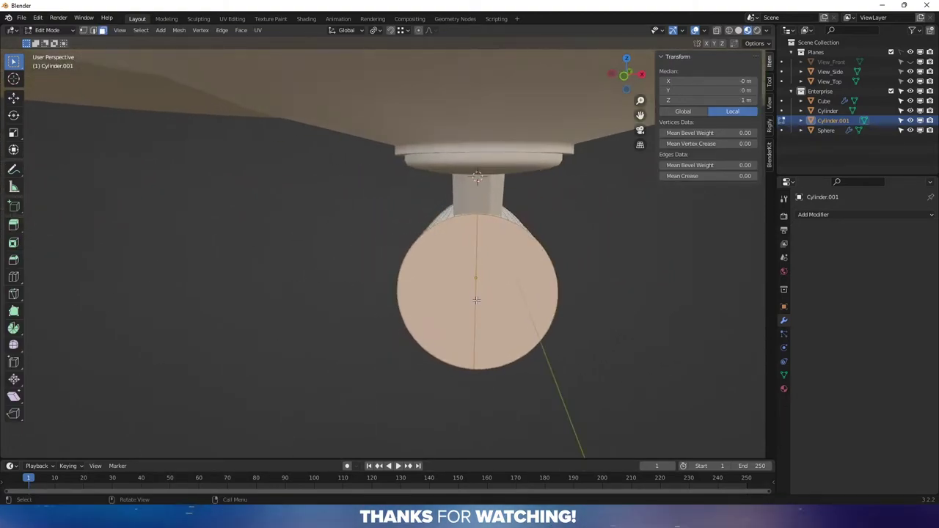
pyautogui.rightClick(477, 300)
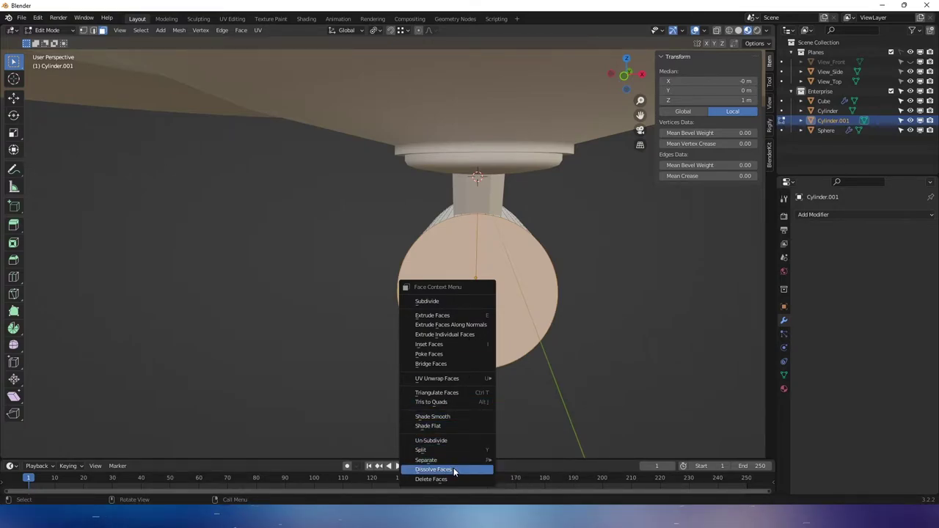
pyautogui.click(453, 470)
# - Extrude the lower hull's front face in place and scale it to about 0.947 to form an inset rim
pyautogui.moveTo(502, 299); pyautogui.dragTo(556, 179, button='middle')
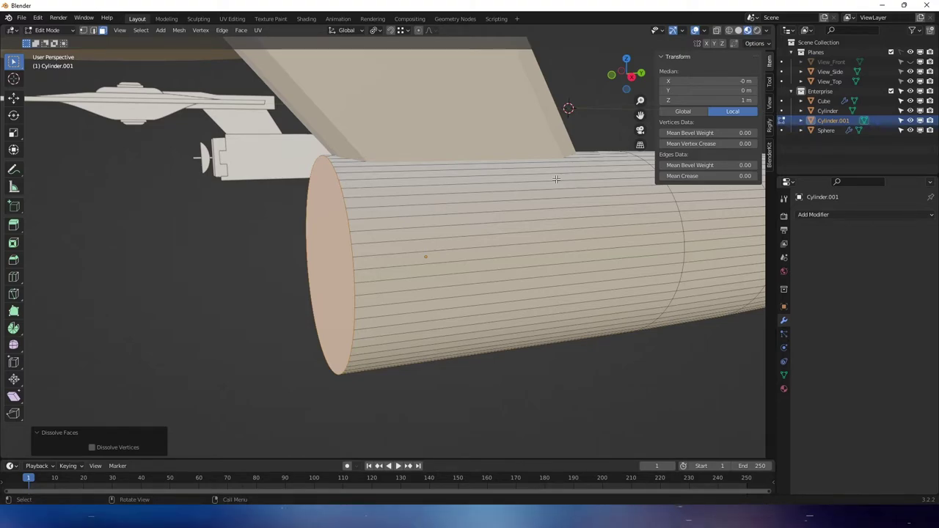
pyautogui.moveTo(528, 177); pyautogui.dragTo(530, 197, button='middle')
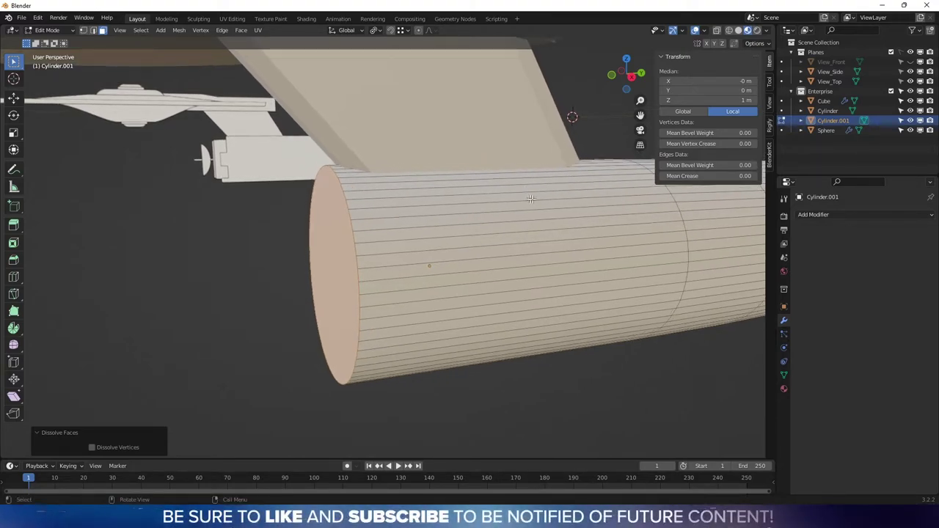
pyautogui.click(633, 78)
pyautogui.scroll(5, 255, 168)
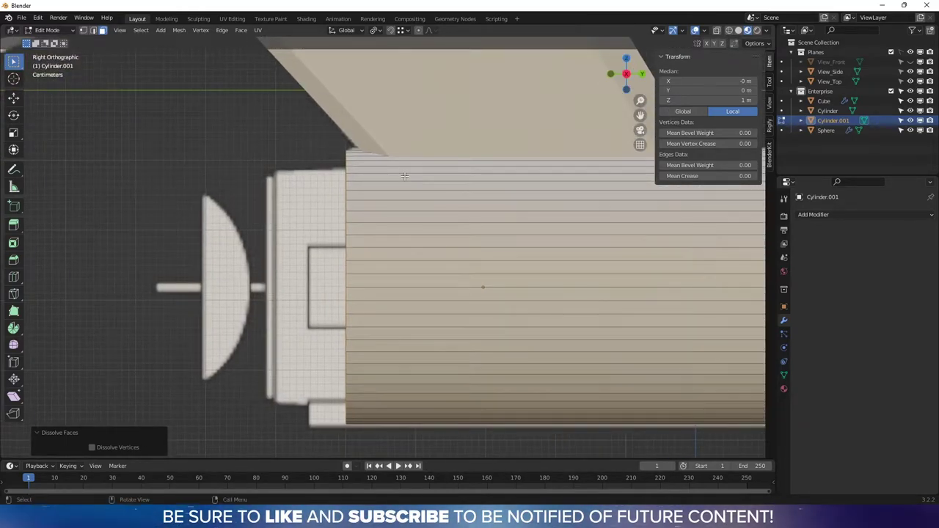
pyautogui.moveTo(372, 161); pyautogui.dragTo(336, 130, button='middle')
pyautogui.scroll(2, 336, 129)
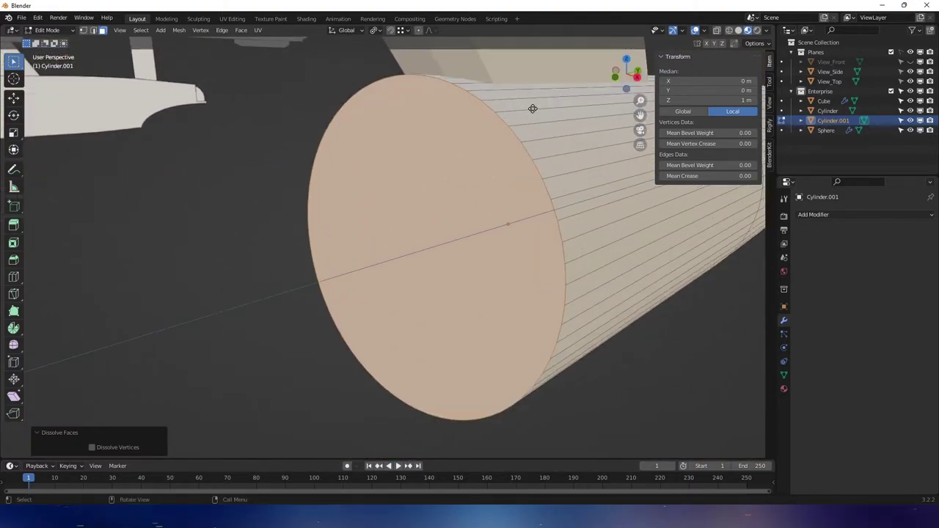
pyautogui.press('e')
pyautogui.press('s')
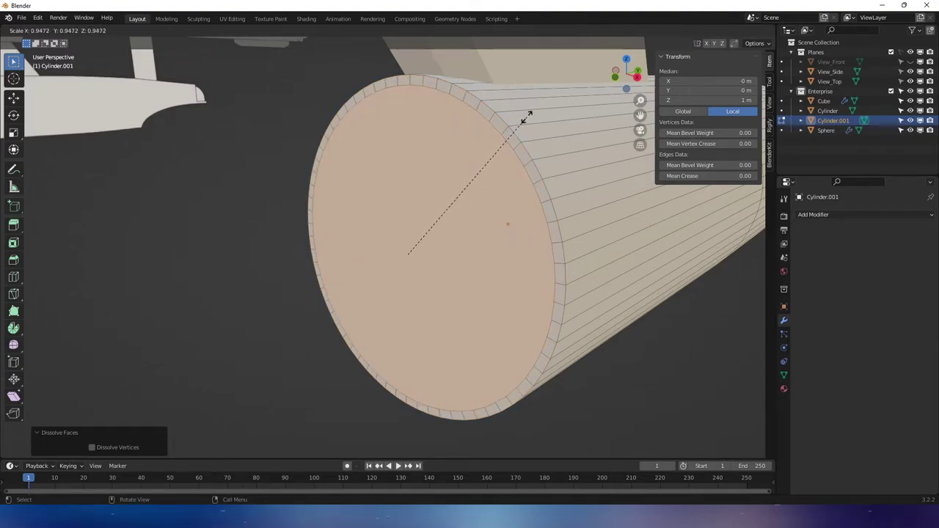
pyautogui.click(527, 118)
# - Extrude the inset front face forward about 0.0168 m, and extrude it again in place scaled to about 0.935
pyautogui.press('e')
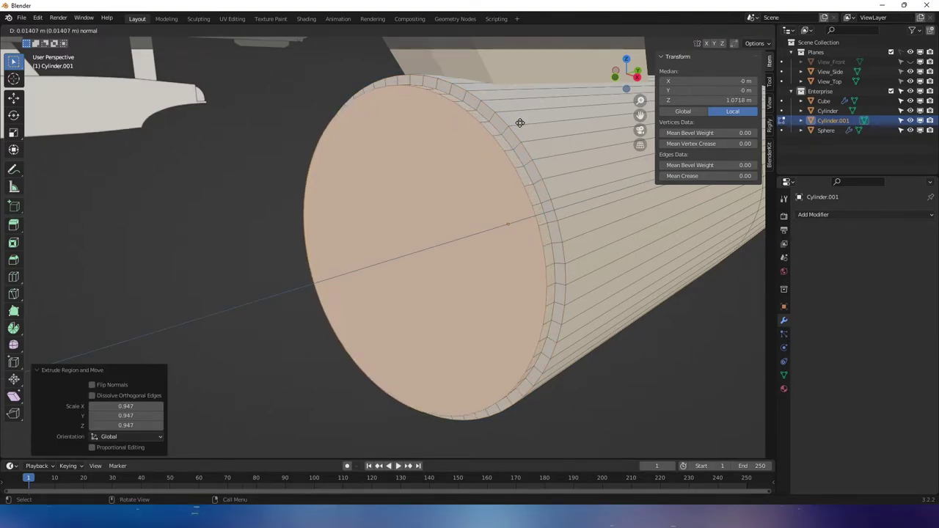
pyautogui.click(518, 123)
pyautogui.moveTo(515, 124); pyautogui.dragTo(502, 126, button='middle')
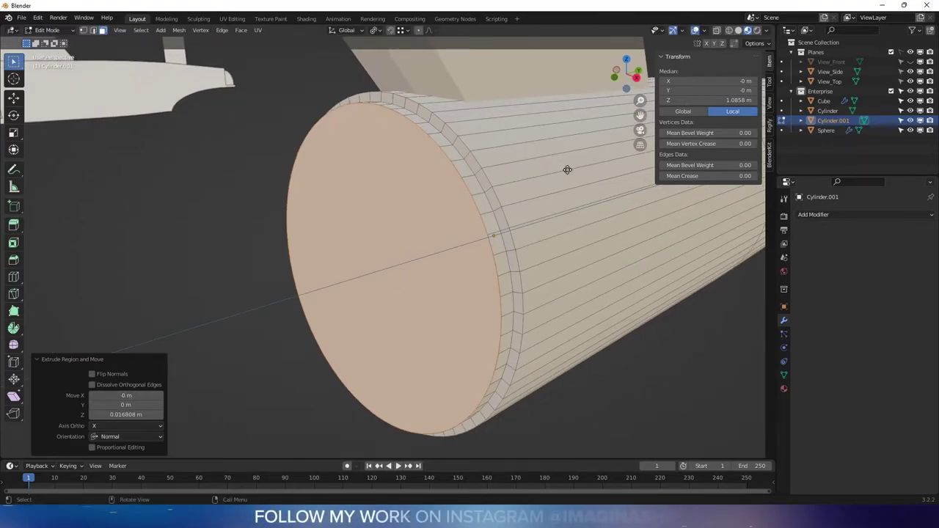
pyautogui.press('s')
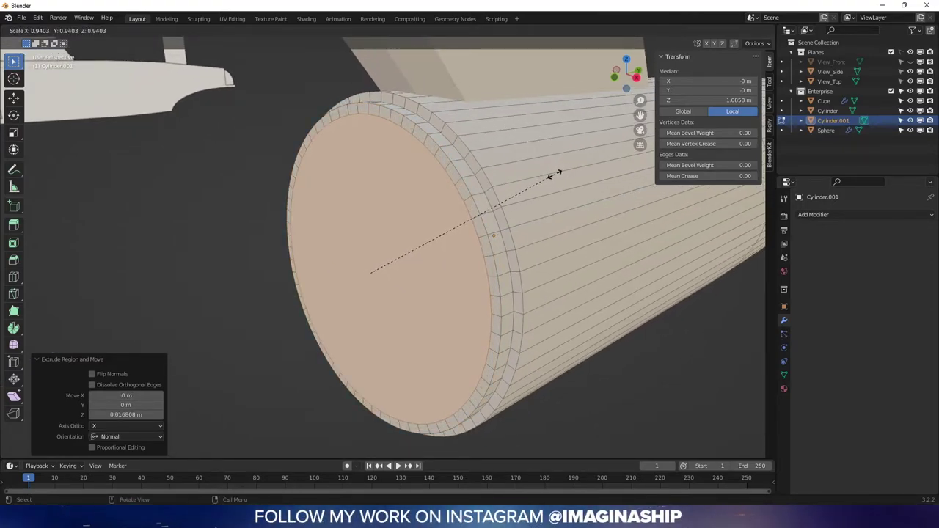
pyautogui.click(554, 176)
# - Extrude the lower hull's front face forward about 0.0838 m to the reference outline and scale it to about 0.948
pyautogui.moveTo(501, 204); pyautogui.dragTo(613, 58, button='middle')
pyautogui.click(636, 79)
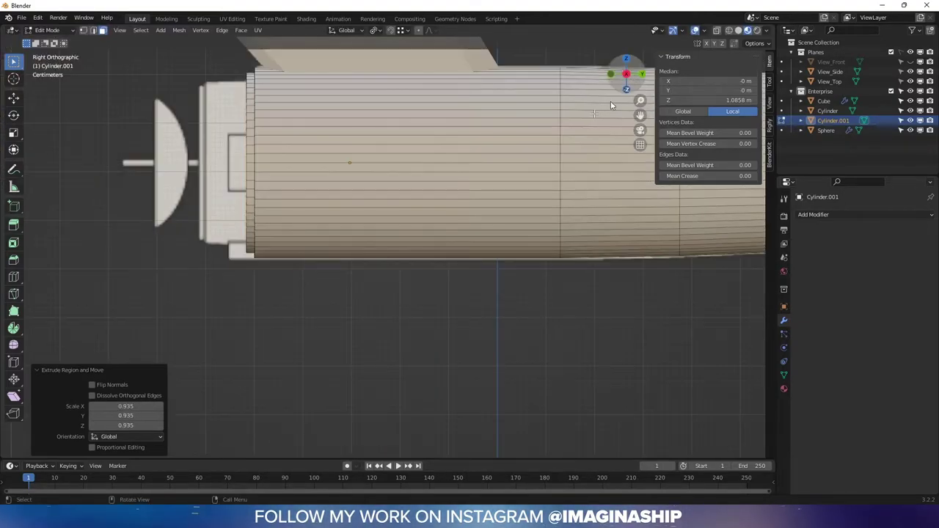
pyautogui.press('e')
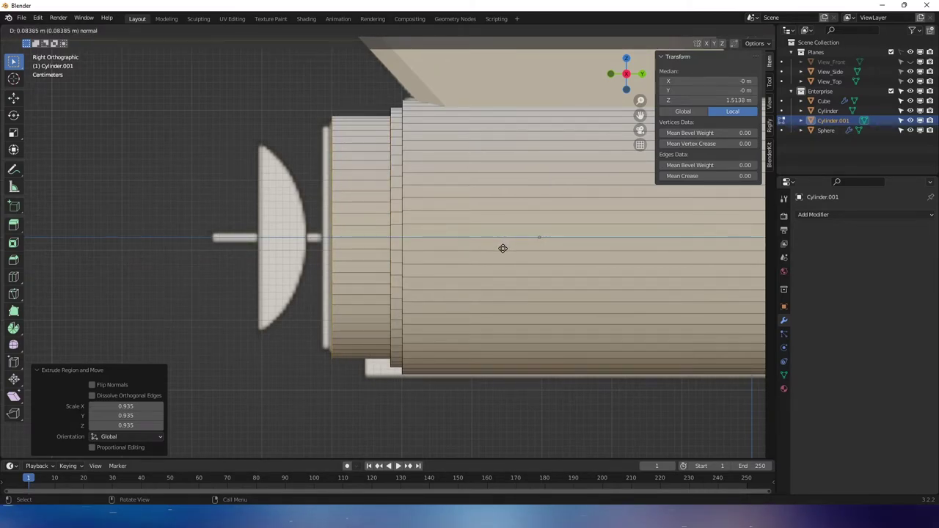
pyautogui.click(503, 248)
pyautogui.press('s')
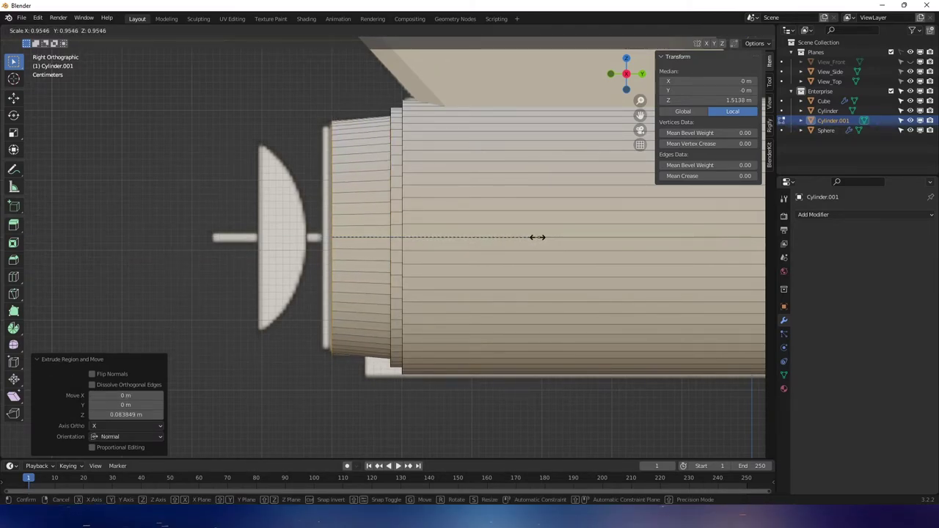
pyautogui.click(536, 237)
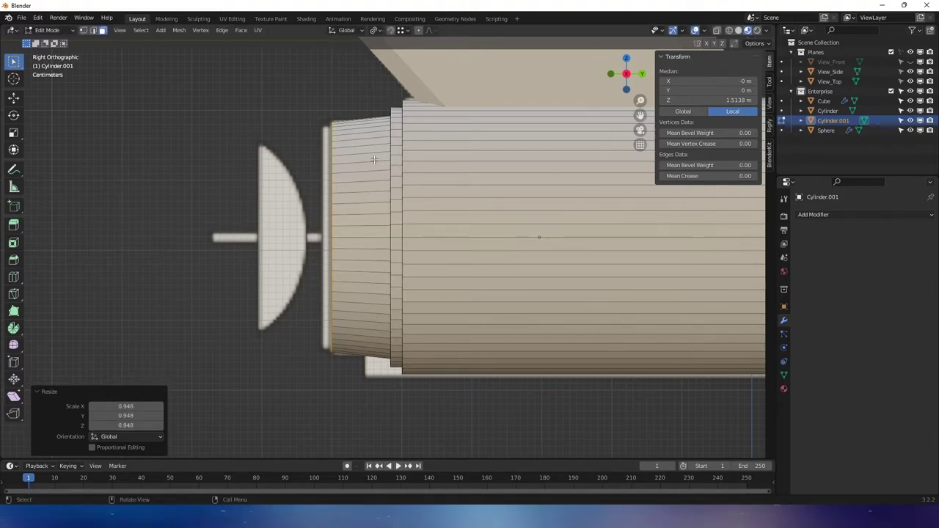
# - Extrude the lower hull's tapered front face in place, scaled to about 0.952, to form another inset rim
pyautogui.moveTo(374, 160); pyautogui.dragTo(315, 151, button='middle')
pyautogui.scroll(-2, 371, 157)
pyautogui.moveTo(315, 151); pyautogui.dragTo(276, 137, button='middle')
pyautogui.scroll(2, 303, 145)
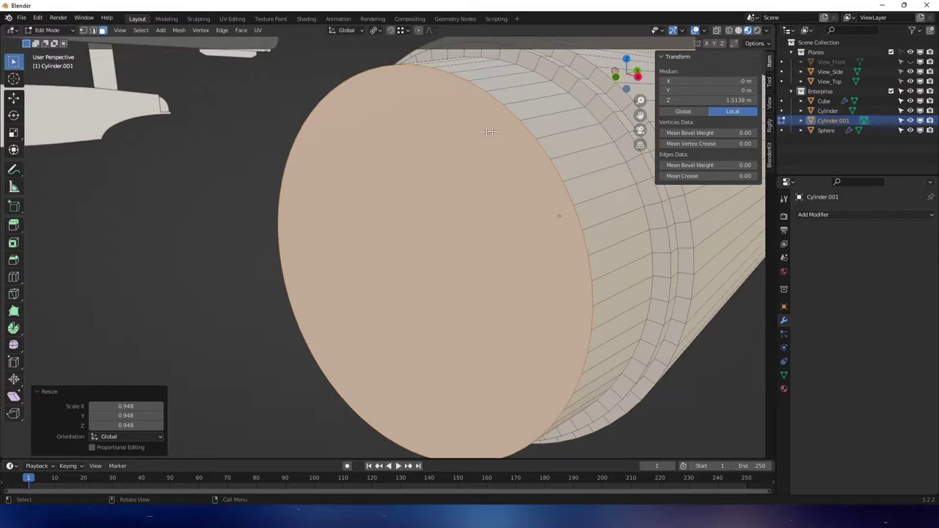
pyautogui.press('e')
pyautogui.press('s')
pyautogui.click(550, 145)
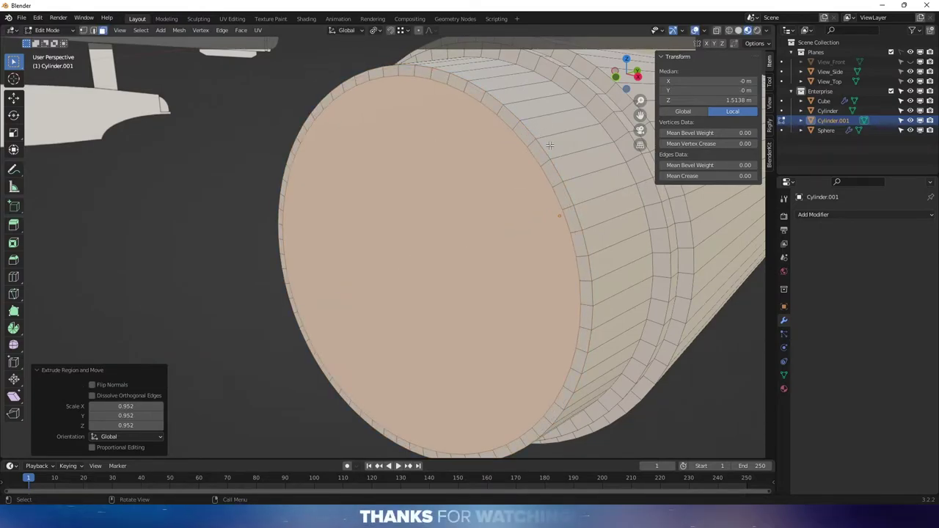
# - Extrude the inset front face forward about 0.0156 m, and extrude it again in place scaled to about 0.952
pyautogui.moveTo(549, 145); pyautogui.dragTo(532, 150, button='middle')
pyautogui.press('e')
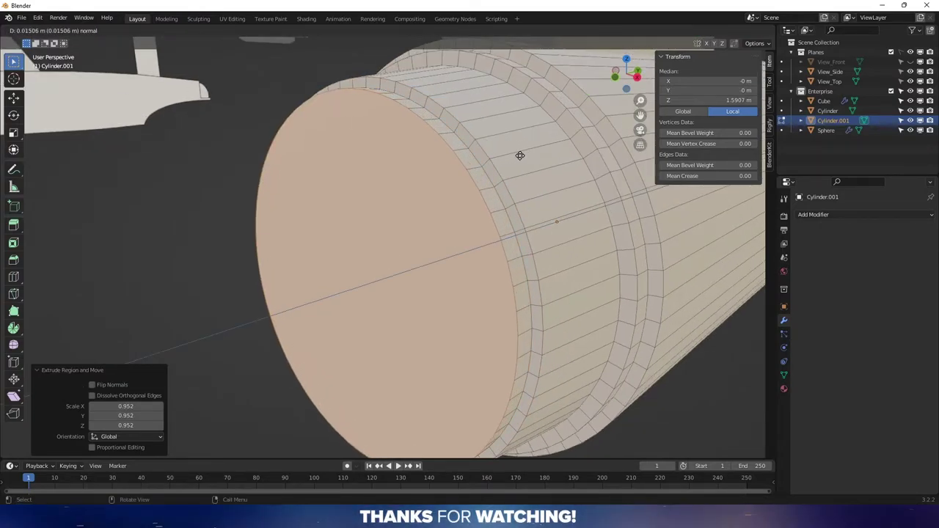
pyautogui.click(519, 156)
pyautogui.press('s')
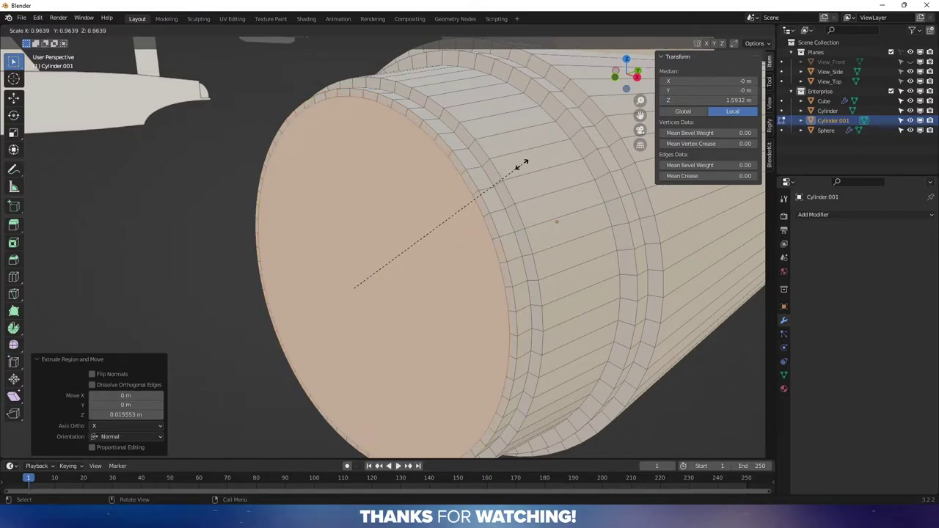
pyautogui.click(520, 167)
pyautogui.moveTo(520, 167); pyautogui.dragTo(498, 152, button='middle')
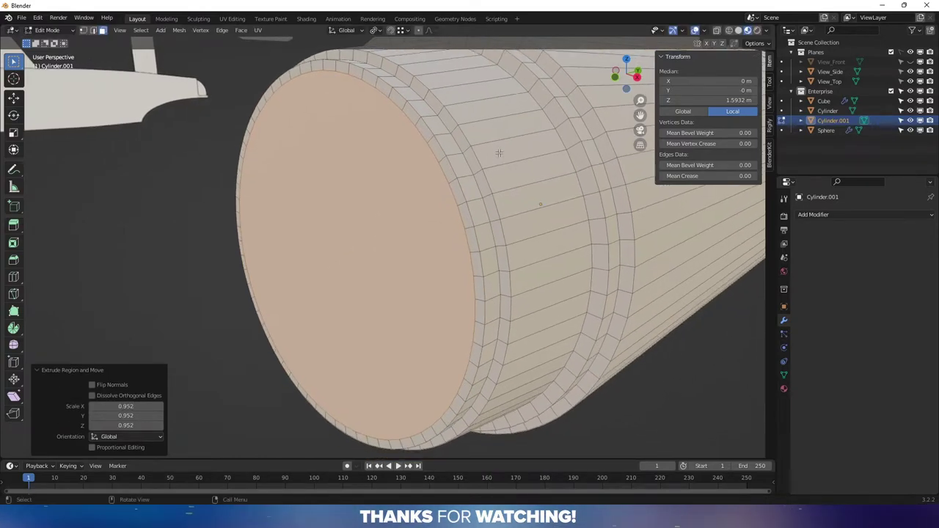
# - Extrude the innermost front face about 0.048 m back into the lower hull to form a recess
pyautogui.press('e')
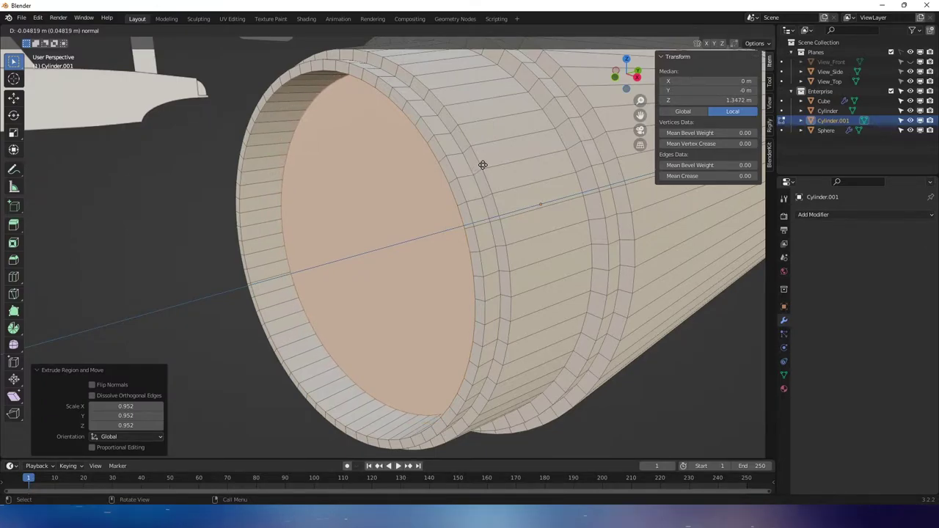
pyautogui.click(482, 165)
pyautogui.moveTo(483, 164); pyautogui.dragTo(418, 157, button='middle')
pyautogui.moveTo(414, 162); pyautogui.dragTo(333, 229, button='middle')
# - Add one centred loop cut around the tapered section at the lower hull's front
pyautogui.hotkey('ctrl', 'r')
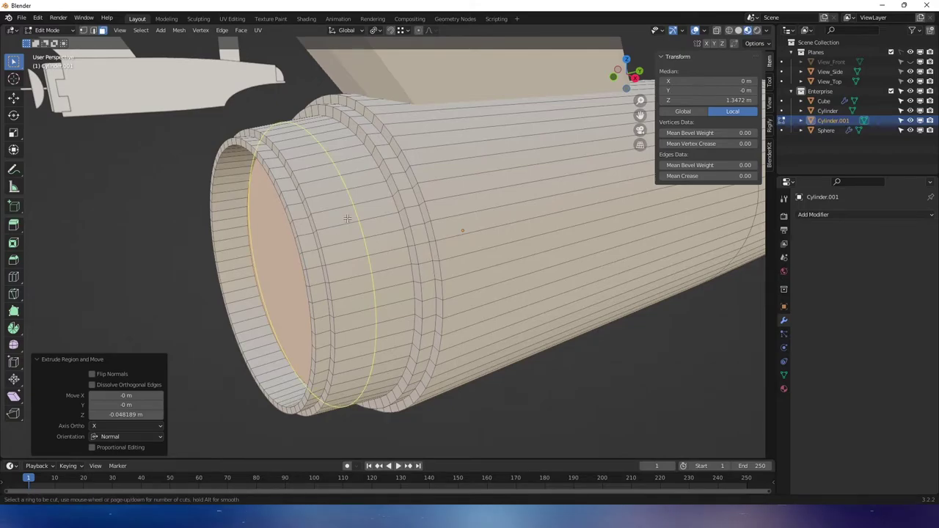
pyautogui.click(349, 219)
pyautogui.rightClick(349, 219)
pyautogui.moveTo(409, 242)
pyautogui.mouseDown(button='middle')
pyautogui.moveTo(409, 232)
pyautogui.moveTo(414, 241)
pyautogui.mouseUp(button='middle')
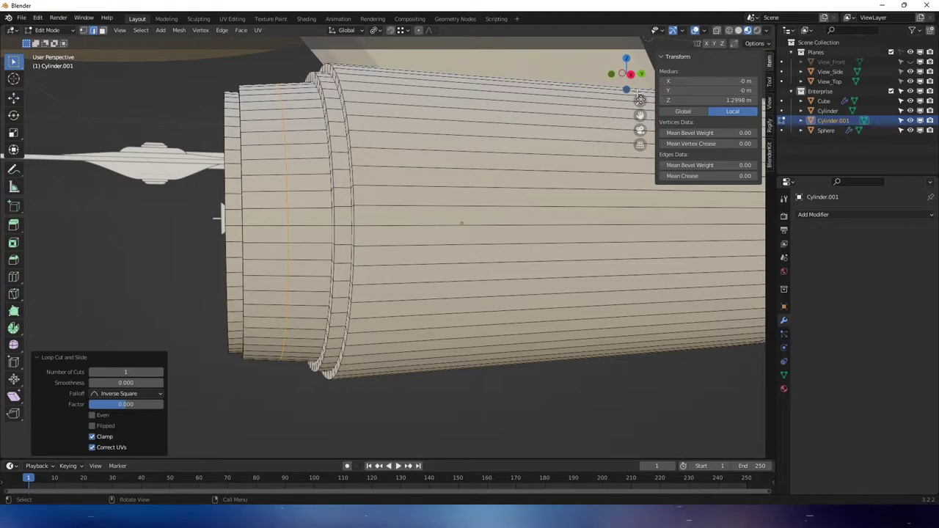
pyautogui.moveTo(632, 77); pyautogui.dragTo(636, 83)
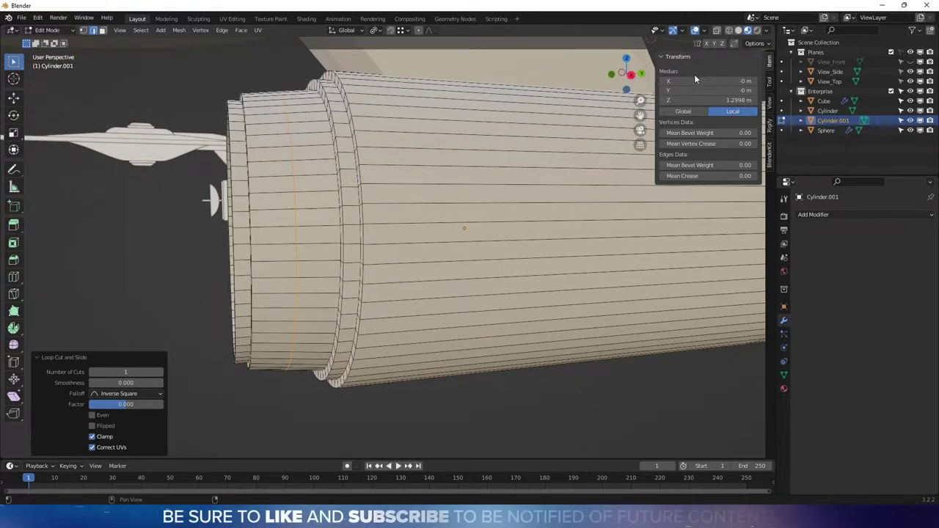
# - Set the viewport to solid shading and compare the hull's front section with the side reference in face select mode
pyautogui.click(630, 74)
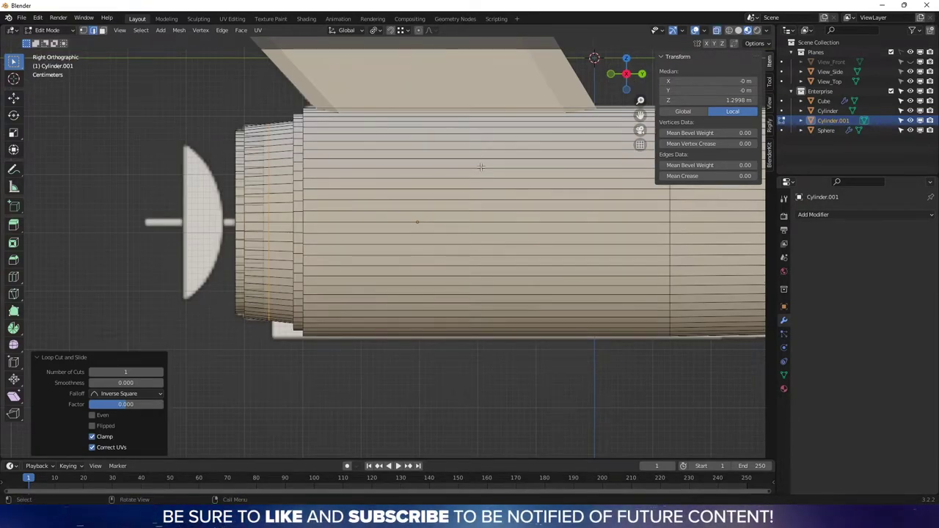
pyautogui.keyDown('shift'); pyautogui.moveTo(403, 185); pyautogui.dragTo(492, 188, button='middle'); pyautogui.keyUp('shift')
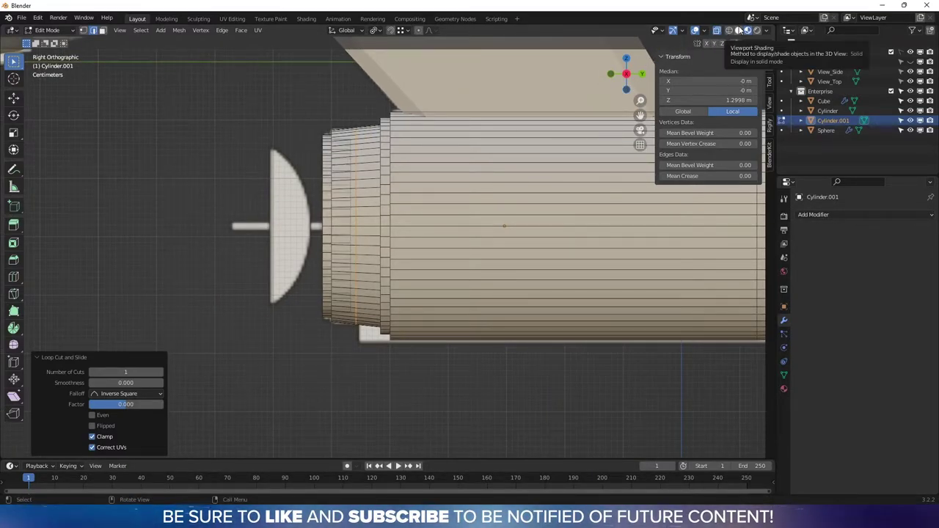
pyautogui.click(739, 30)
pyautogui.scroll(5, 476, 167)
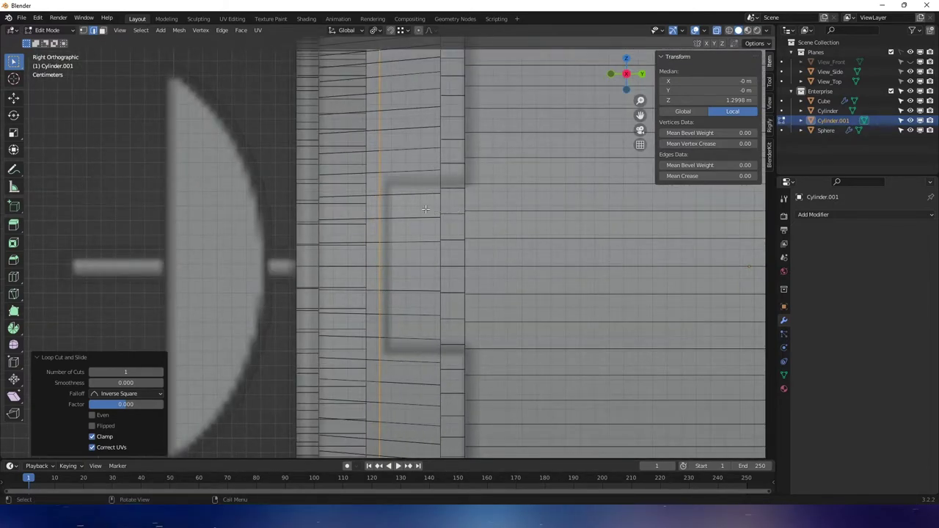
pyautogui.press('3')
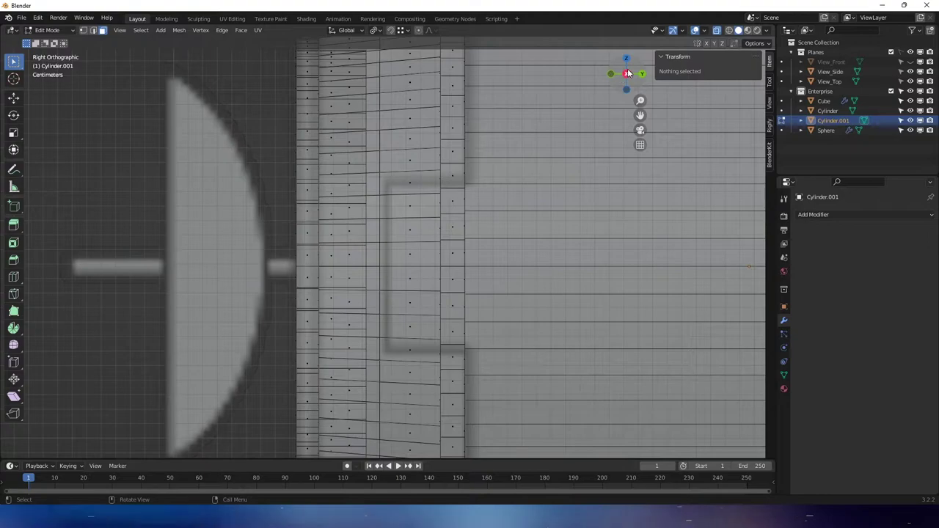
pyautogui.moveTo(613, 76); pyautogui.dragTo(610, 76)
pyautogui.scroll(-7, 510, 184)
pyautogui.hotkey('alt', 'z')
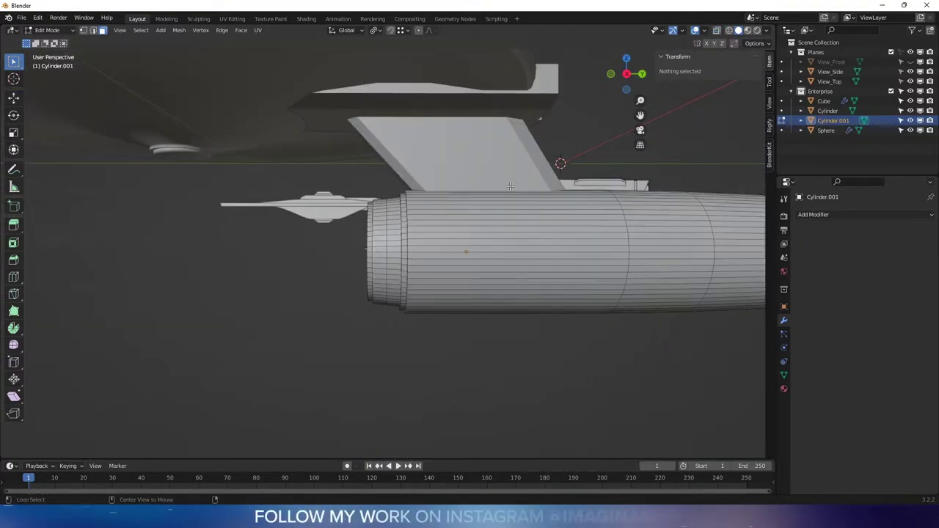
# - Connect the top and bottom centre vertices of the recessed front face with a vertical edge
pyautogui.moveTo(509, 186); pyautogui.dragTo(517, 210, button='middle')
pyautogui.scroll(2, 504, 196)
pyautogui.scroll(2, 506, 191)
pyautogui.scroll(1, 520, 211)
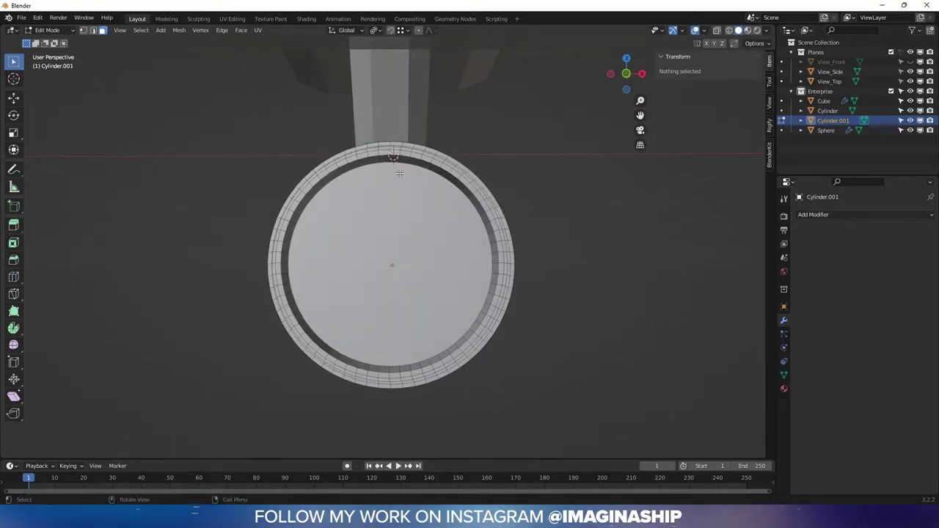
pyautogui.scroll(1, 390, 173)
pyautogui.moveTo(390, 173); pyautogui.dragTo(393, 147, button='middle')
pyautogui.press('1')
pyautogui.click(392, 143)
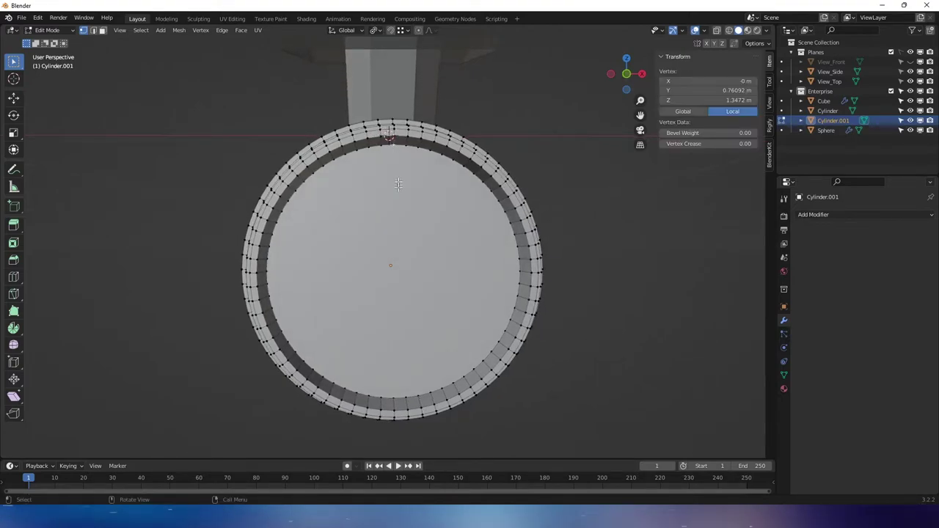
pyautogui.keyDown('shift'); pyautogui.click(396, 396); pyautogui.keyUp('shift')
pyautogui.click(625, 73)
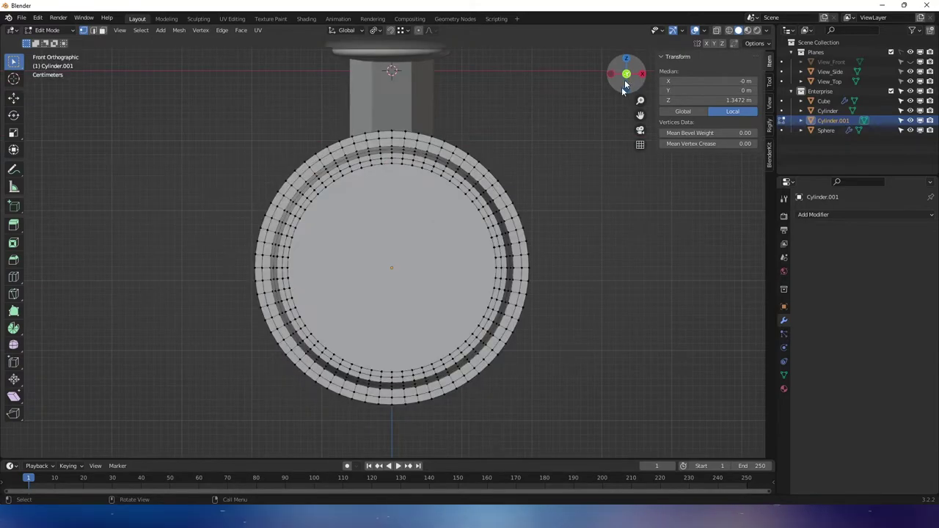
pyautogui.scroll(3, 504, 200)
pyautogui.hotkey('alt', 'z')
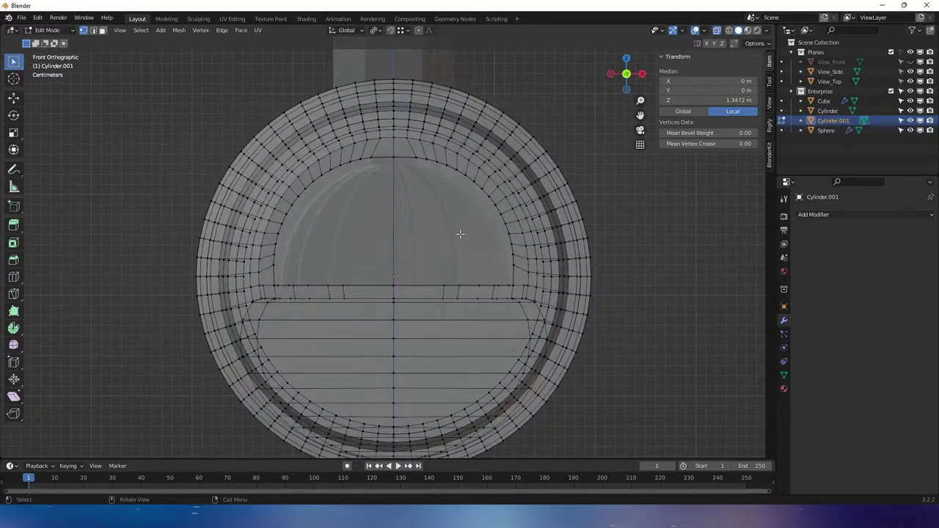
pyautogui.scroll(-3, 446, 260)
pyautogui.click(625, 73)
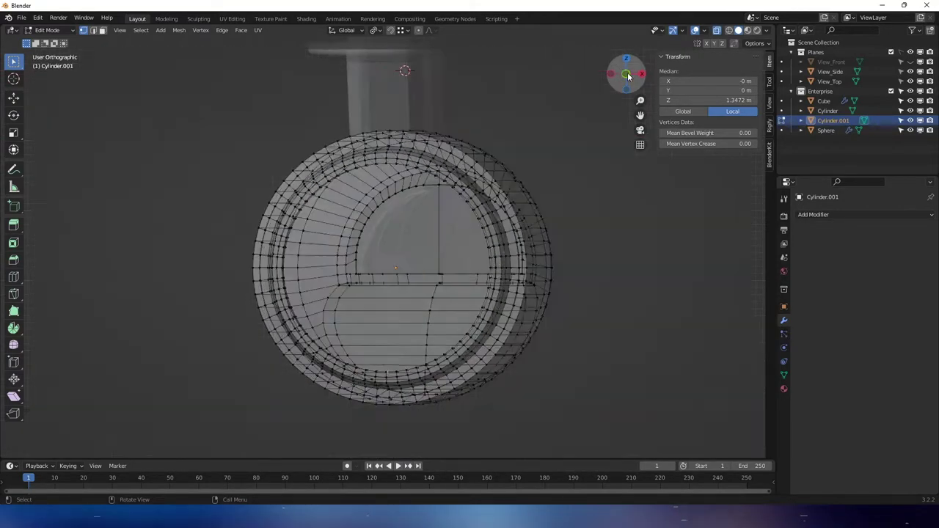
pyautogui.scroll(2, 528, 138)
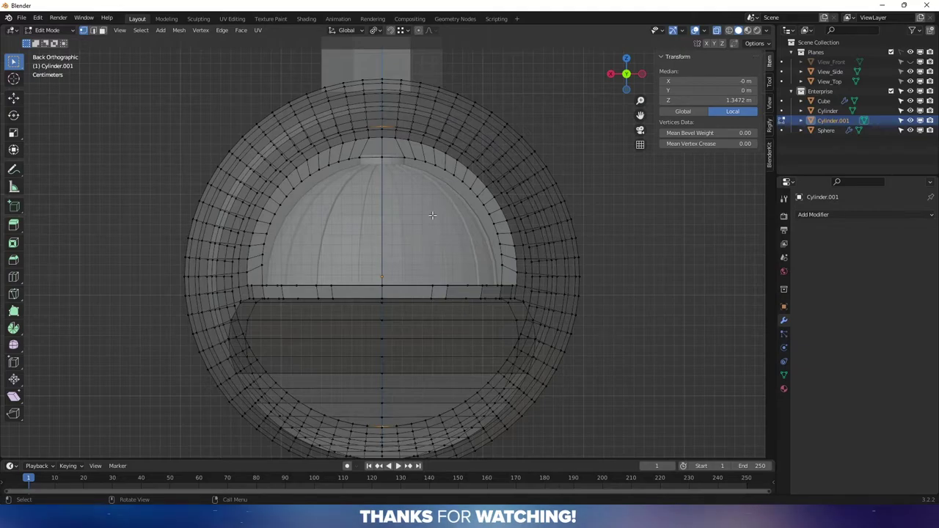
pyautogui.moveTo(433, 215); pyautogui.dragTo(212, 195, button='middle')
pyautogui.hotkey('alt', 'z')
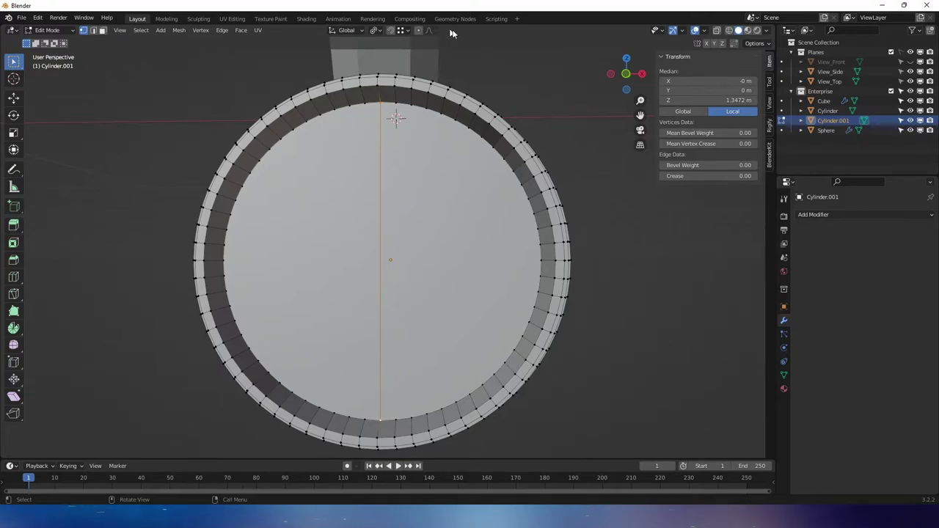
# - Delete all faces on the negative X half of the lower hull, selecting them through the mesh from the front view
pyautogui.click(626, 73)
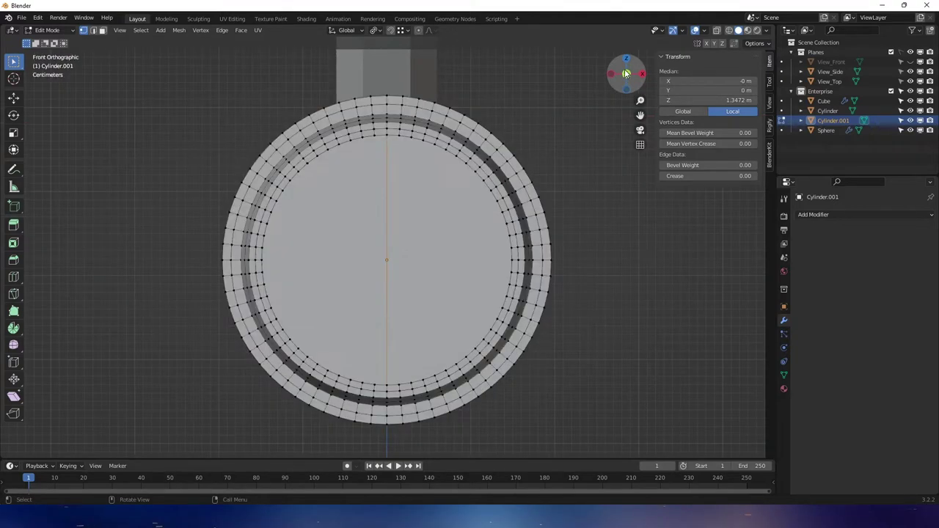
pyautogui.press('3')
pyautogui.hotkey('alt', 'z')
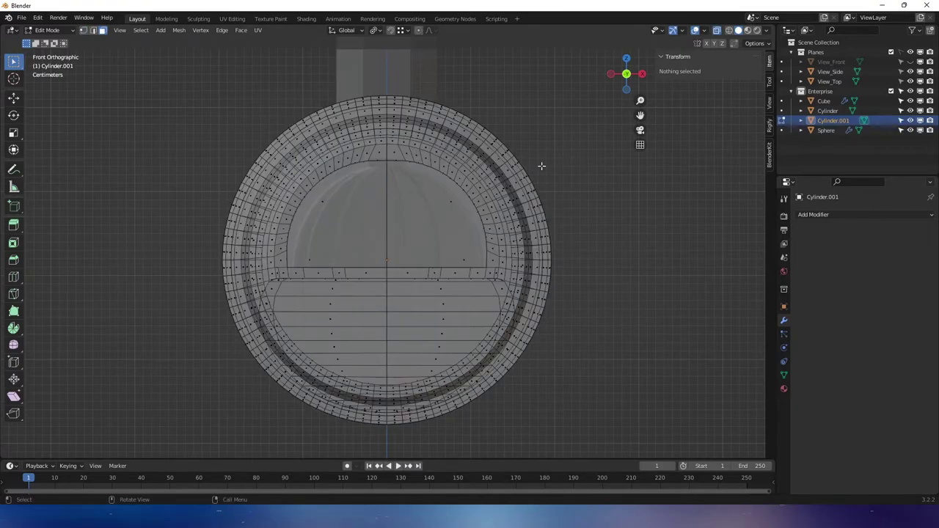
pyautogui.moveTo(158, 66); pyautogui.dragTo(387, 456)
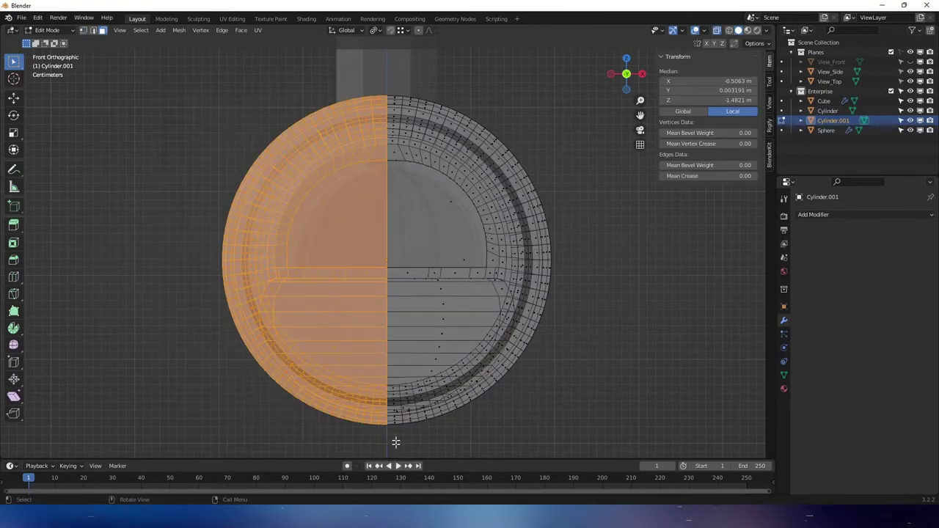
pyautogui.press('x')
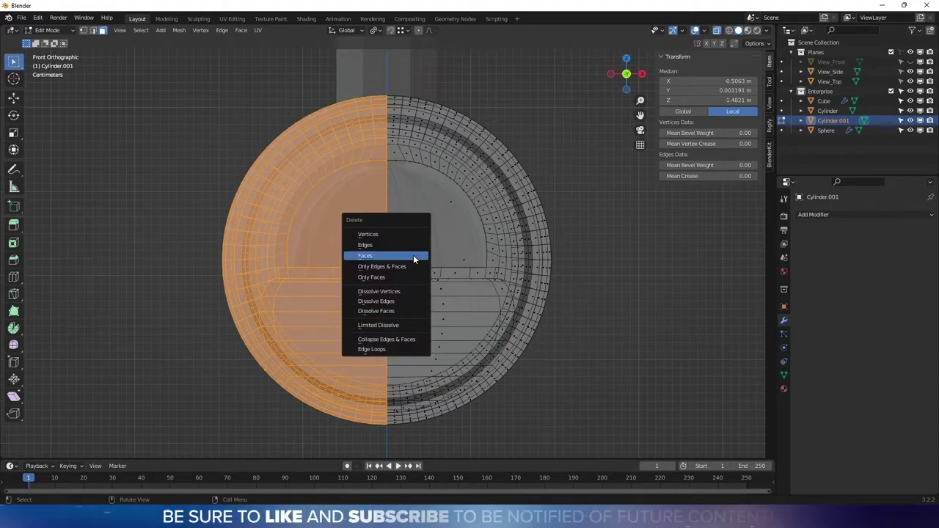
pyautogui.click(413, 255)
pyautogui.moveTo(465, 234); pyautogui.dragTo(516, 250, button='middle')
# - Add a Mirror modifier on the X axis to the lower hull and enable Clipping
pyautogui.press('Tab')
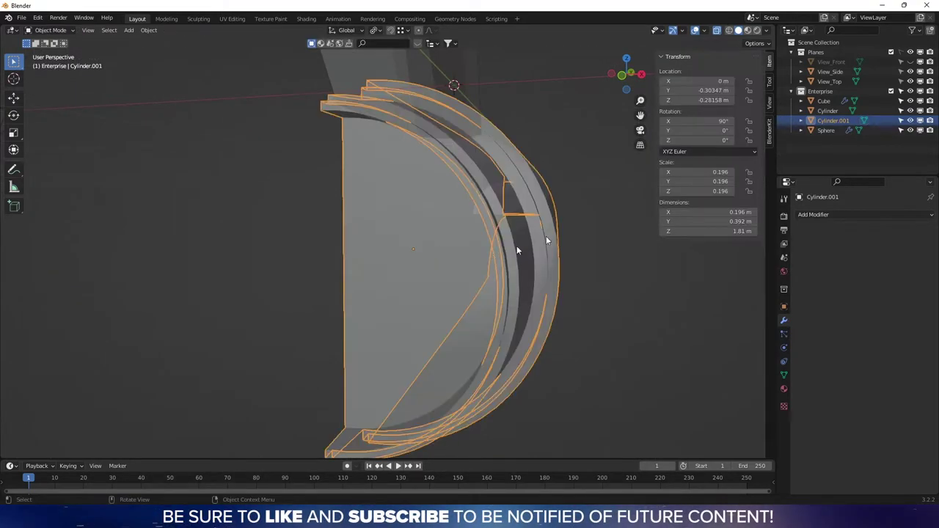
pyautogui.click(826, 214)
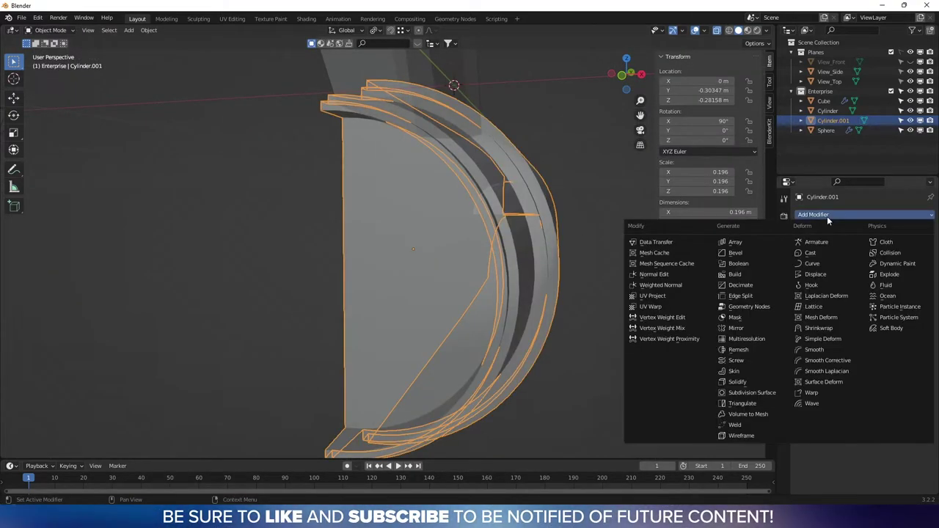
pyautogui.click(760, 323)
pyautogui.moveTo(523, 279); pyautogui.dragTo(536, 237, button='middle')
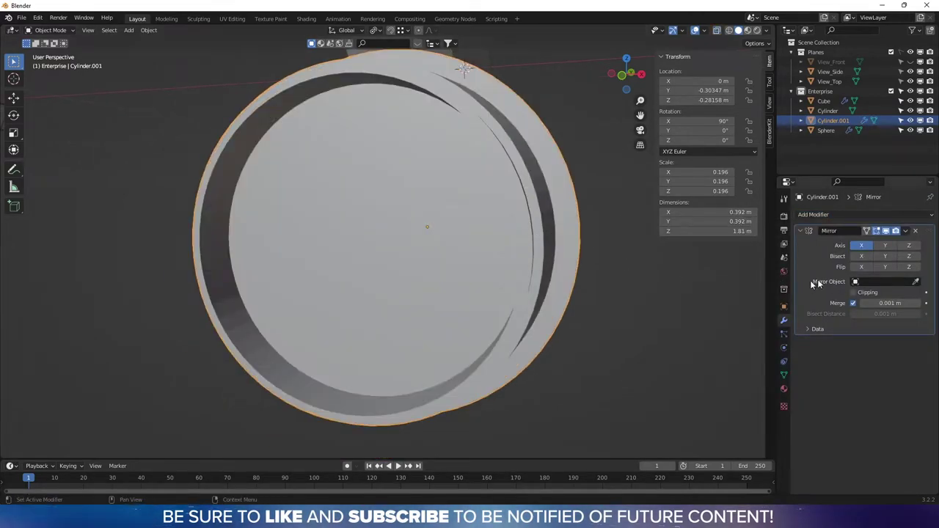
pyautogui.moveTo(632, 289); pyautogui.dragTo(592, 174, button='middle')
# - Select the lower hull's front rim faces within the rectangular notch outline of the side reference
pyautogui.press('Tab')
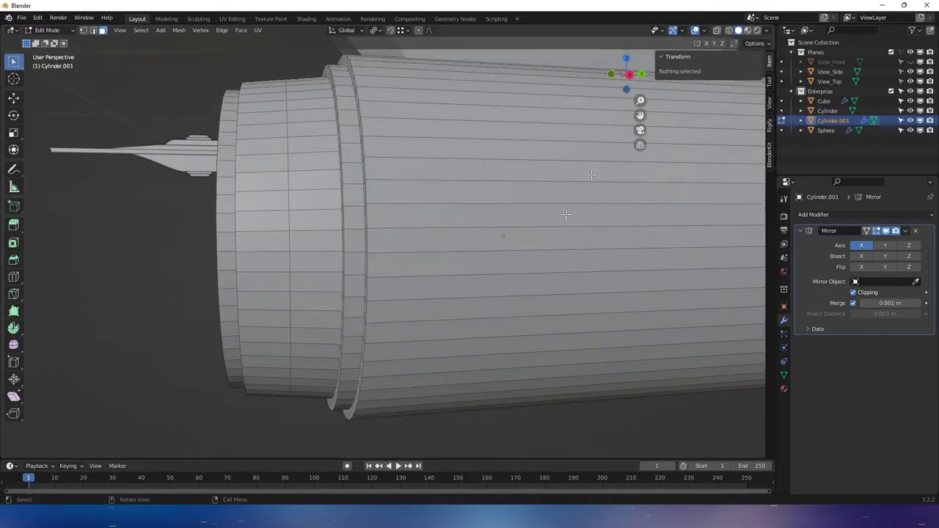
pyautogui.click(629, 74)
pyautogui.hotkey('alt', 'z')
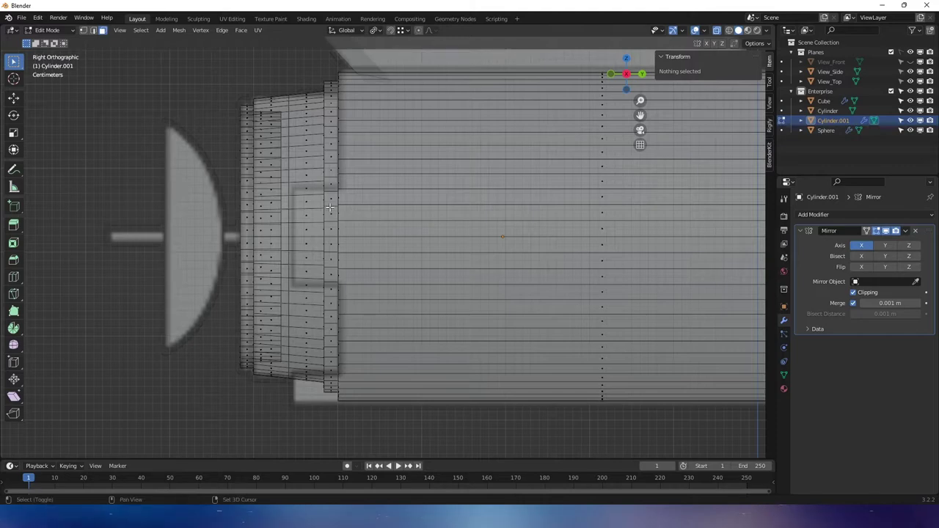
pyautogui.scroll(3, 329, 207)
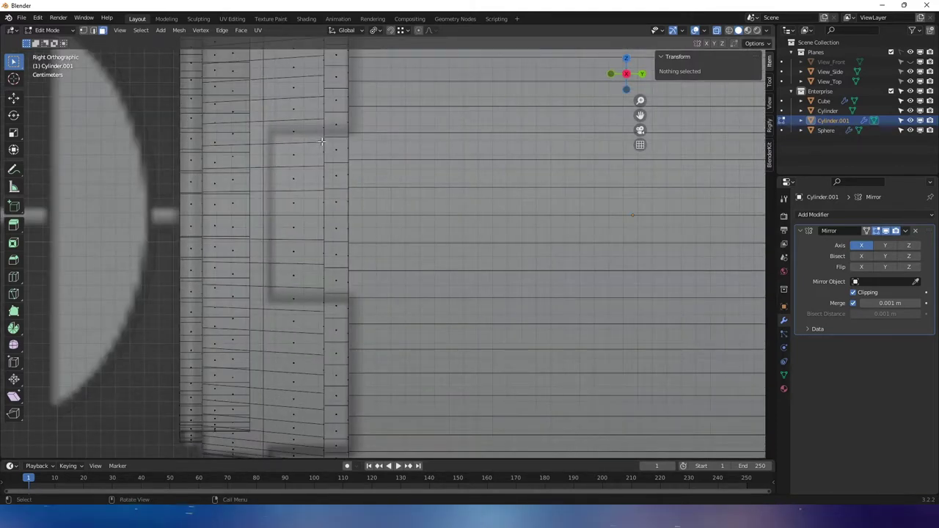
pyautogui.keyDown('shift'); pyautogui.moveTo(320, 143); pyautogui.dragTo(320, 174, button='middle'); pyautogui.keyUp('shift')
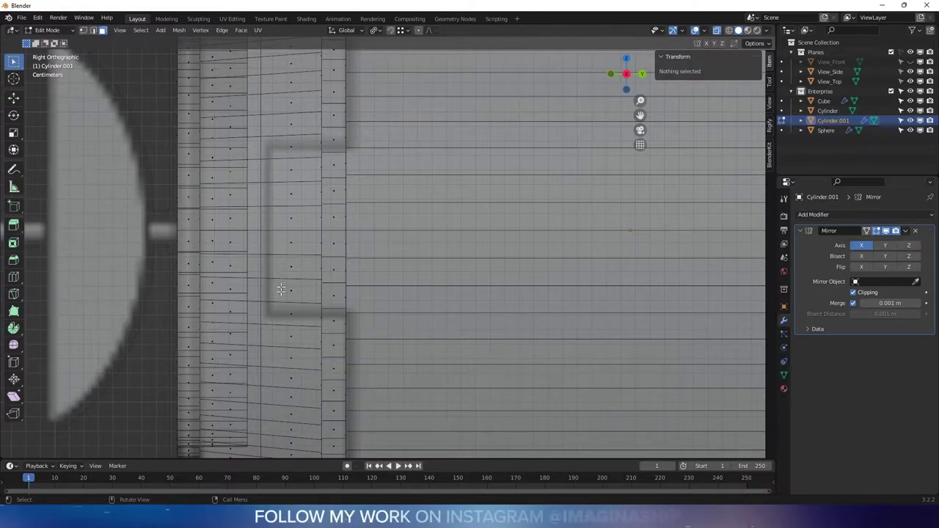
pyautogui.click(341, 312)
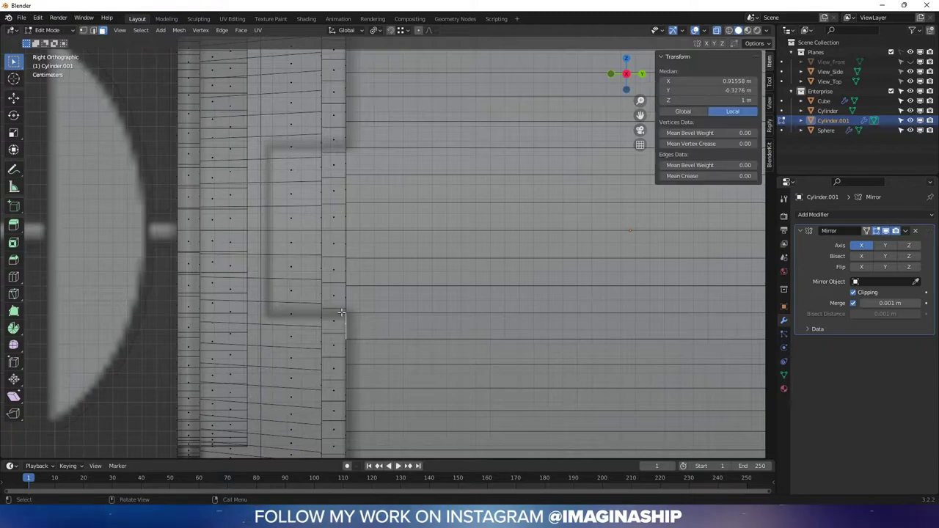
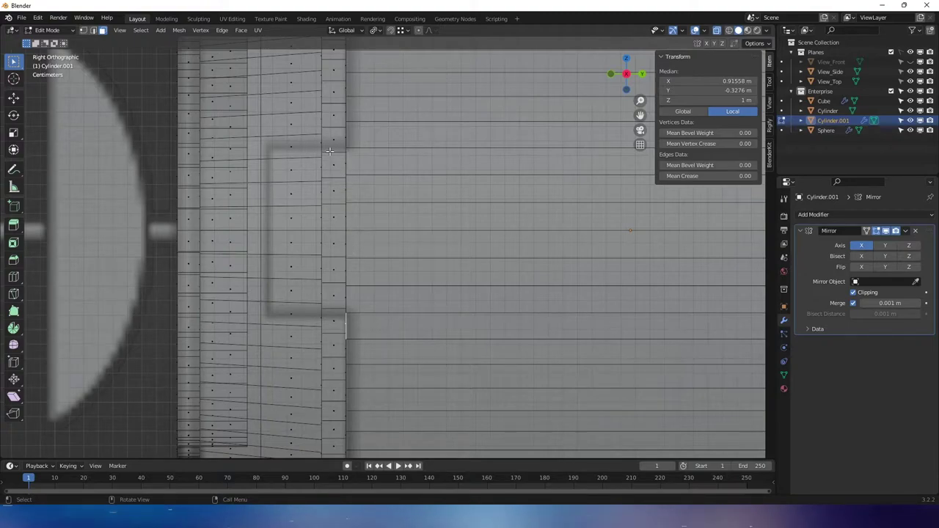
# - Check the hull's mid-height edge line against the rectangular notch outline in the side reference
pyautogui.moveTo(342, 150); pyautogui.dragTo(359, 328)
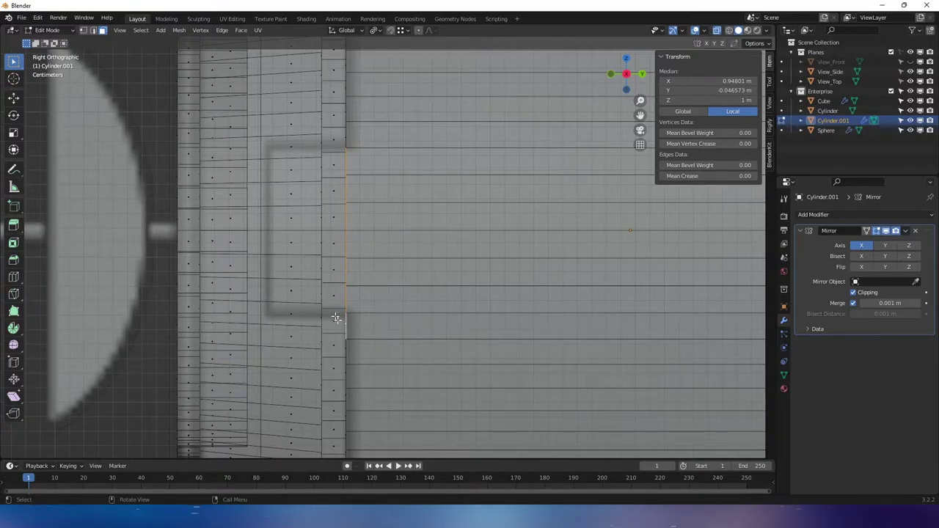
pyautogui.moveTo(334, 259); pyautogui.dragTo(418, 241, button='middle')
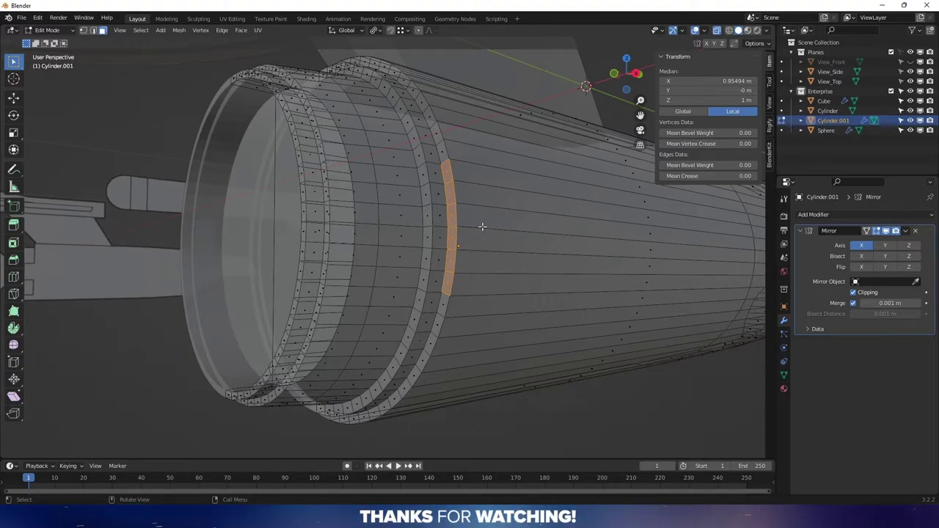
pyautogui.press('2')
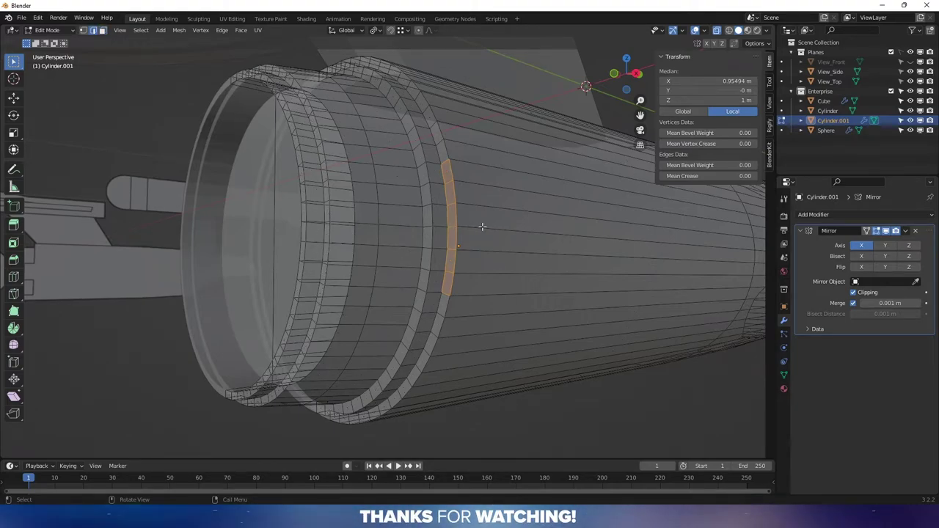
pyautogui.keyDown('alt'); pyautogui.click(480, 227); pyautogui.keyUp('alt')
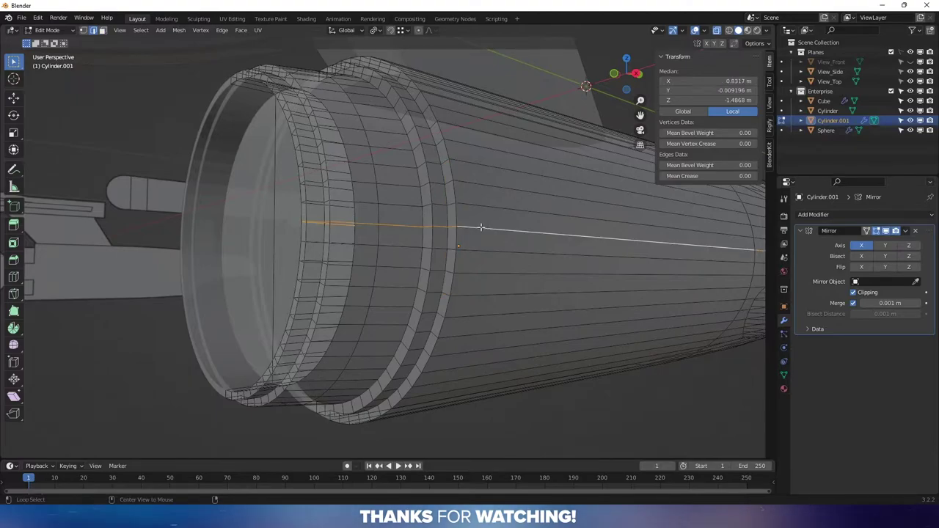
pyautogui.click(637, 75)
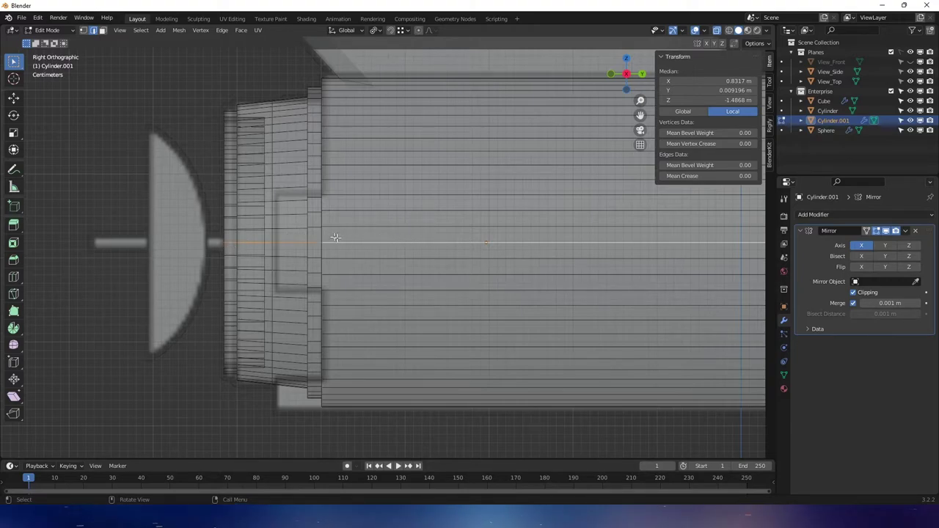
pyautogui.moveTo(504, 146); pyautogui.dragTo(569, 158, button='middle')
# - Select the six outer rim faces centred on the hull's mid-height line and compare them with the notch outline in the side view
pyautogui.press('3')
pyautogui.scroll(2, 539, 196)
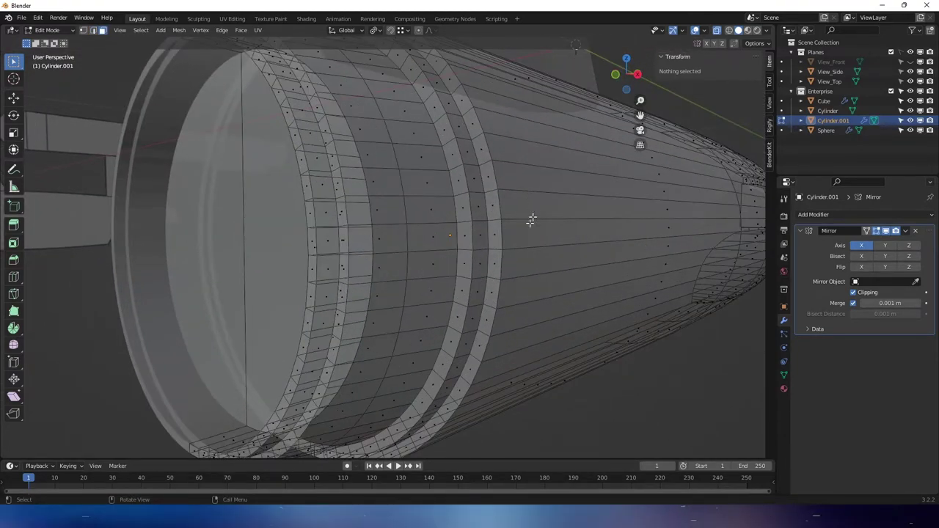
pyautogui.click(489, 176)
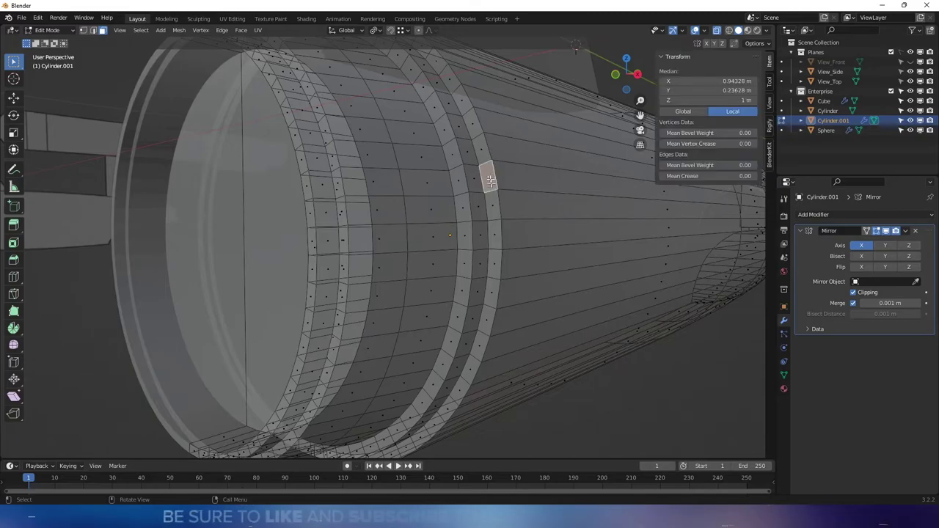
pyautogui.keyDown('ctrl'); pyautogui.click(491, 296); pyautogui.keyUp('ctrl')
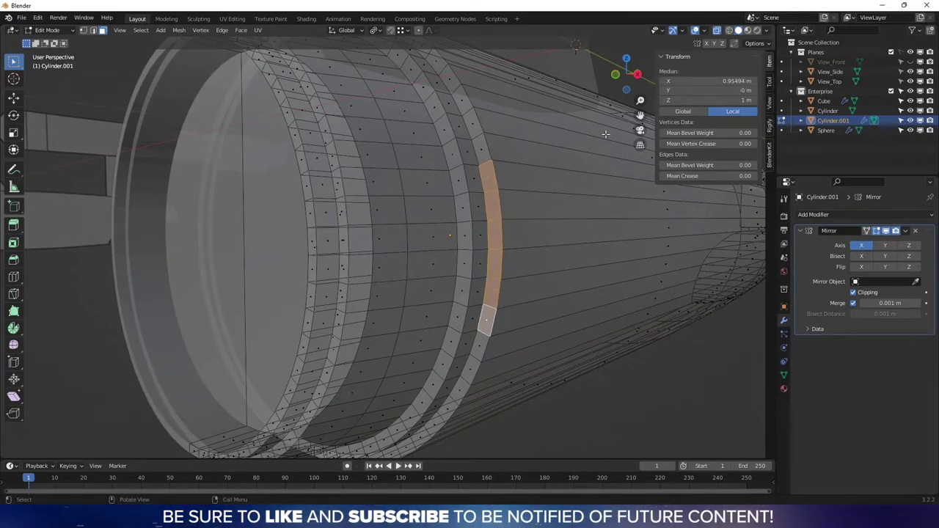
pyautogui.click(637, 74)
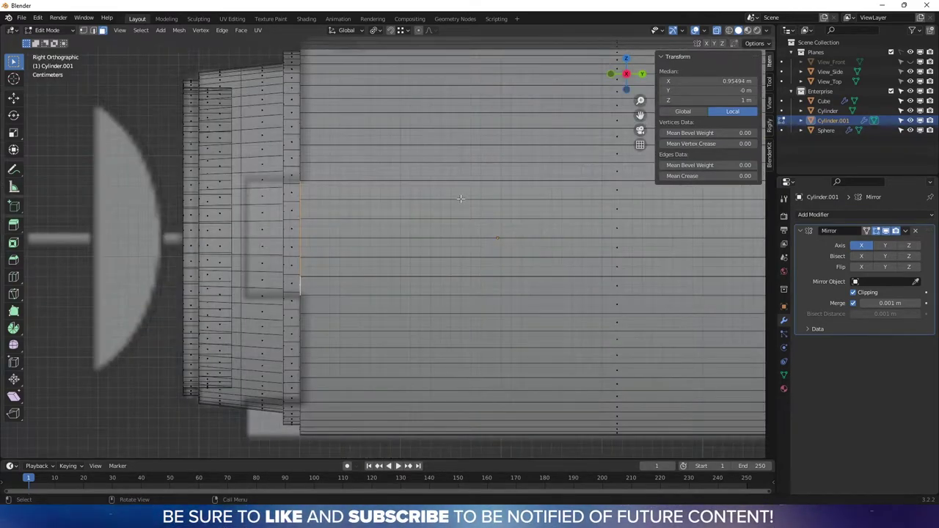
pyautogui.scroll(2, 386, 226)
pyautogui.keyDown('shift'); pyautogui.moveTo(310, 246); pyautogui.dragTo(380, 253, button='middle'); pyautogui.keyUp('shift')
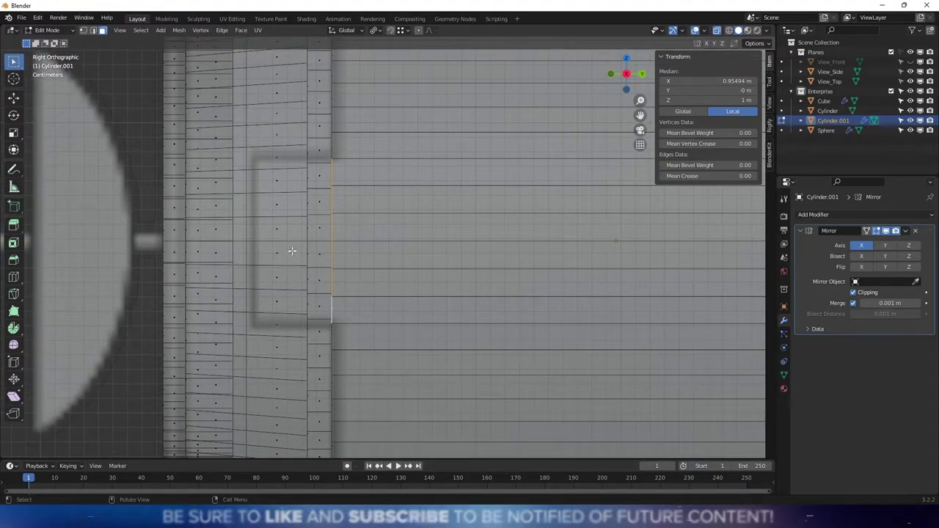
# - Add the matching six-face rows of the step band, inner rim and front section to the selection and delete all these faces
pyautogui.moveTo(292, 250); pyautogui.dragTo(450, 228, button='middle')
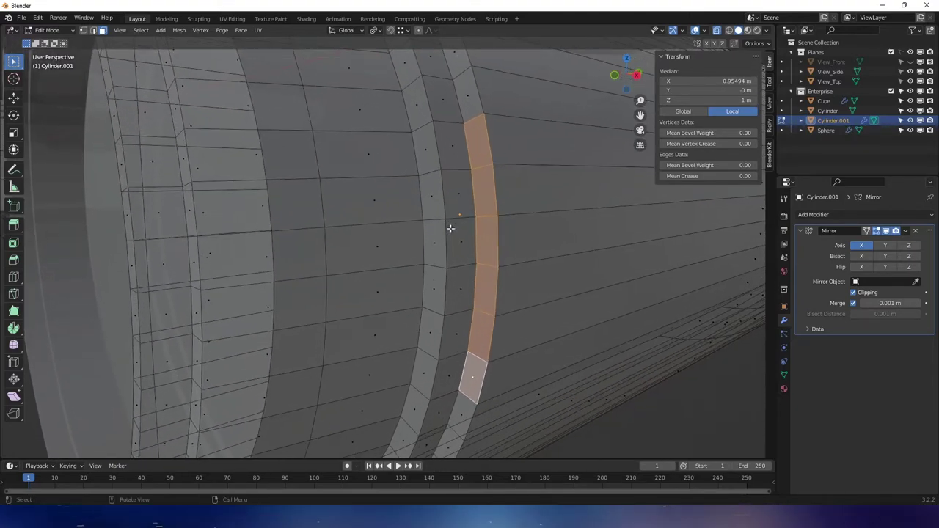
pyautogui.keyDown('shift'); pyautogui.click(451, 144); pyautogui.keyUp('shift')
pyautogui.keyDown('ctrl'); pyautogui.click(448, 372); pyautogui.keyUp('ctrl')
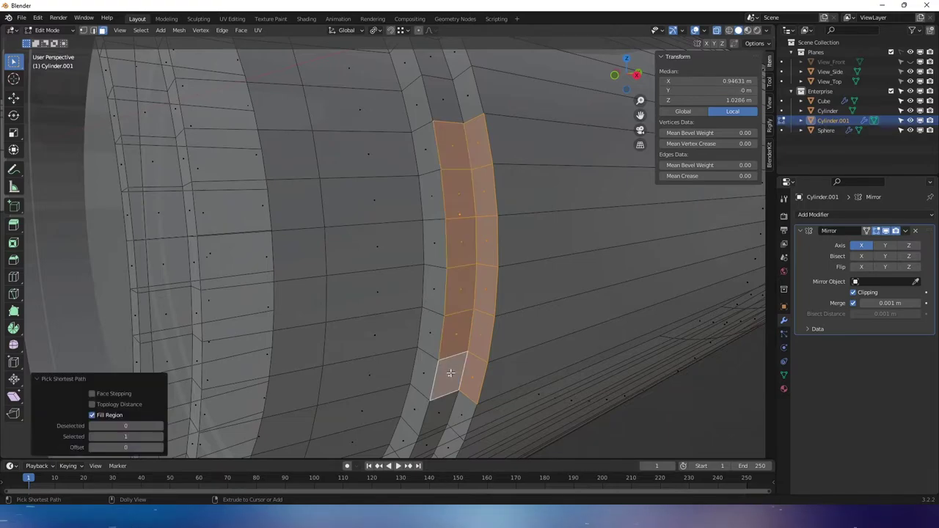
pyautogui.keyDown('shift'); pyautogui.click(432, 160); pyautogui.keyUp('shift')
pyautogui.keyDown('ctrl'); pyautogui.keyDown('shift'); pyautogui.click(423, 368); pyautogui.keyUp('shift'); pyautogui.keyUp('ctrl')
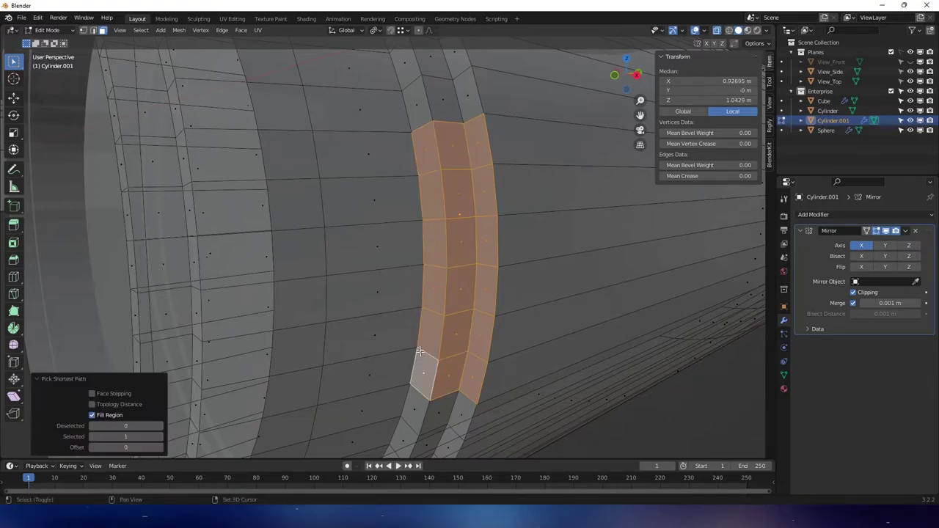
pyautogui.keyDown('shift'); pyautogui.click(360, 151); pyautogui.keyUp('shift')
pyautogui.keyDown('ctrl'); pyautogui.keyDown('shift'); pyautogui.click(366, 376); pyautogui.keyUp('shift'); pyautogui.keyUp('ctrl')
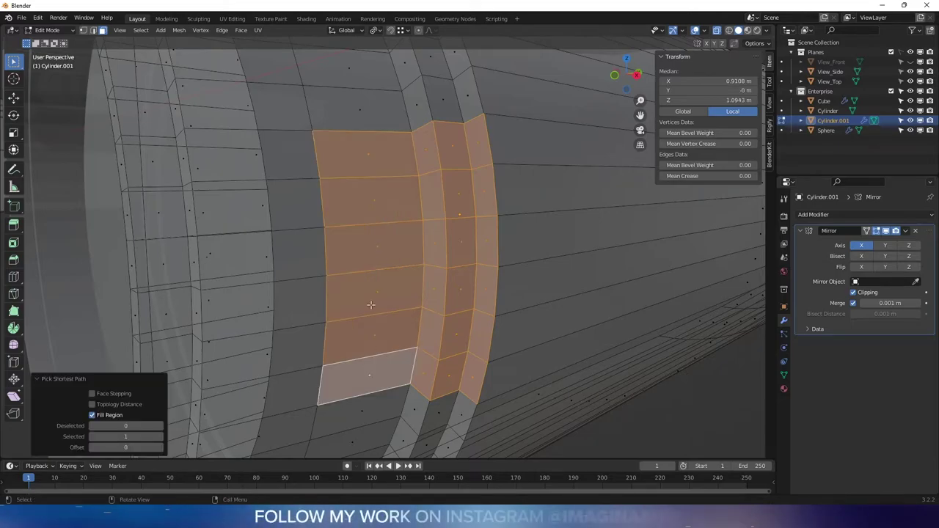
pyautogui.scroll(-3, 370, 305)
pyautogui.scroll(1, 380, 275)
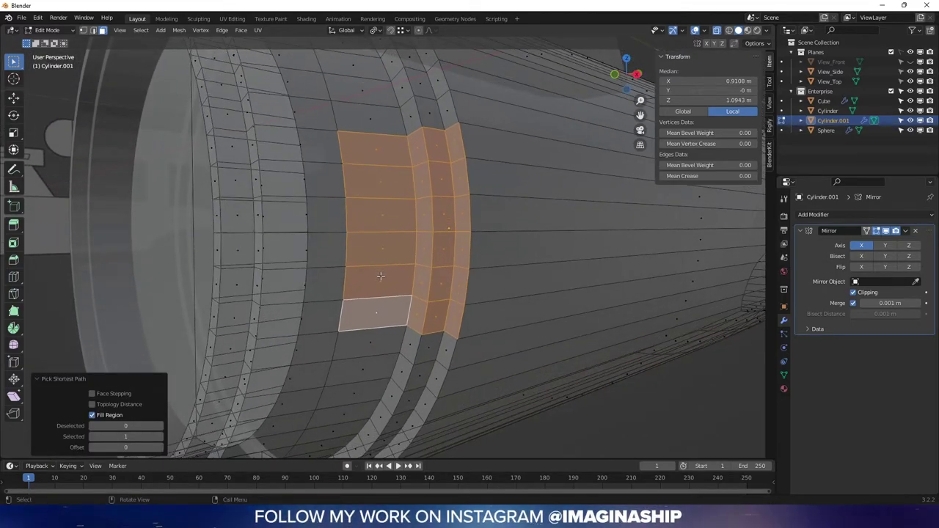
pyautogui.press('x')
pyautogui.click(380, 277)
pyautogui.moveTo(380, 275); pyautogui.dragTo(405, 299, button='middle')
# - Cut a matching notch in the hull's underside by deleting the three face columns beside the mirror plane across the same four rows
pyautogui.hotkey('alt', 'z')
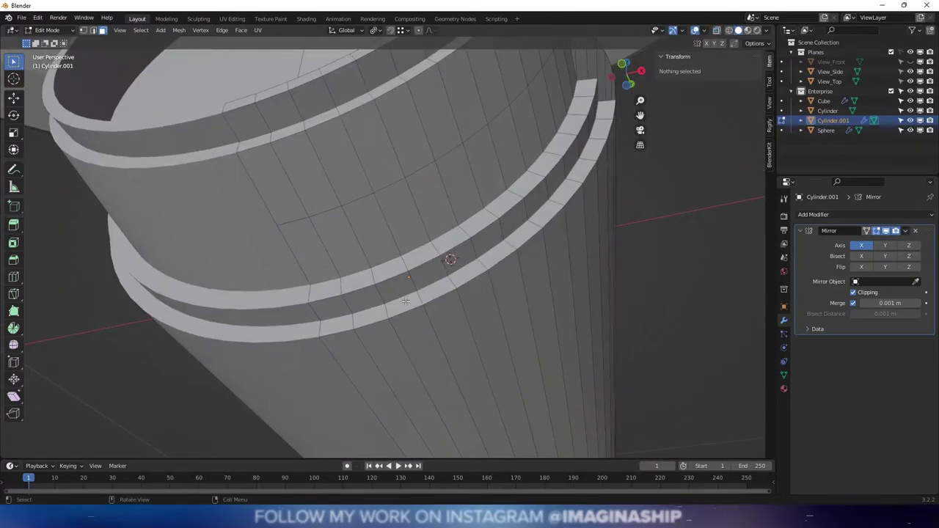
pyautogui.click(405, 301)
pyautogui.keyDown('ctrl'); pyautogui.keyDown('shift'); pyautogui.click(333, 326); pyautogui.keyUp('shift'); pyautogui.keyUp('ctrl')
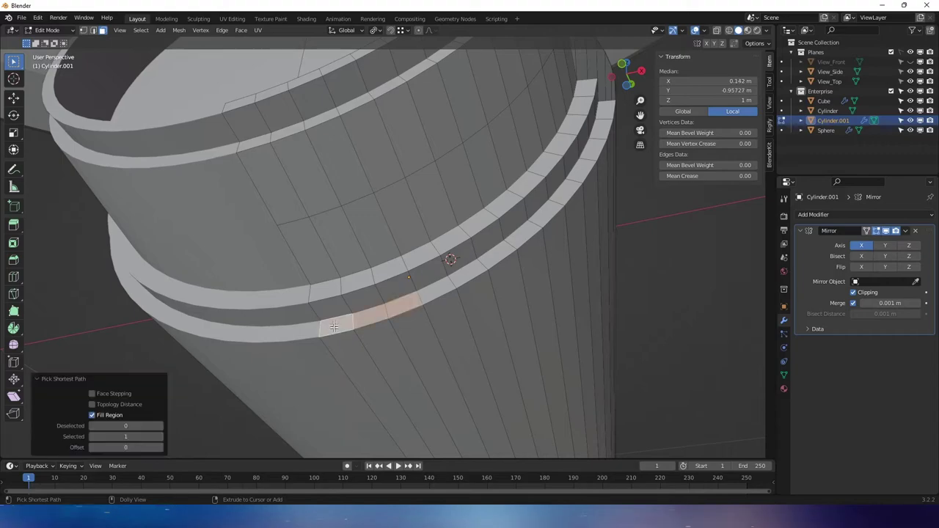
pyautogui.keyDown('ctrl'); pyautogui.keyDown('shift'); pyautogui.click(330, 294); pyautogui.keyUp('shift'); pyautogui.keyUp('ctrl')
pyautogui.keyDown('ctrl'); pyautogui.keyDown('shift'); pyautogui.click(389, 286); pyautogui.keyUp('shift'); pyautogui.keyUp('ctrl')
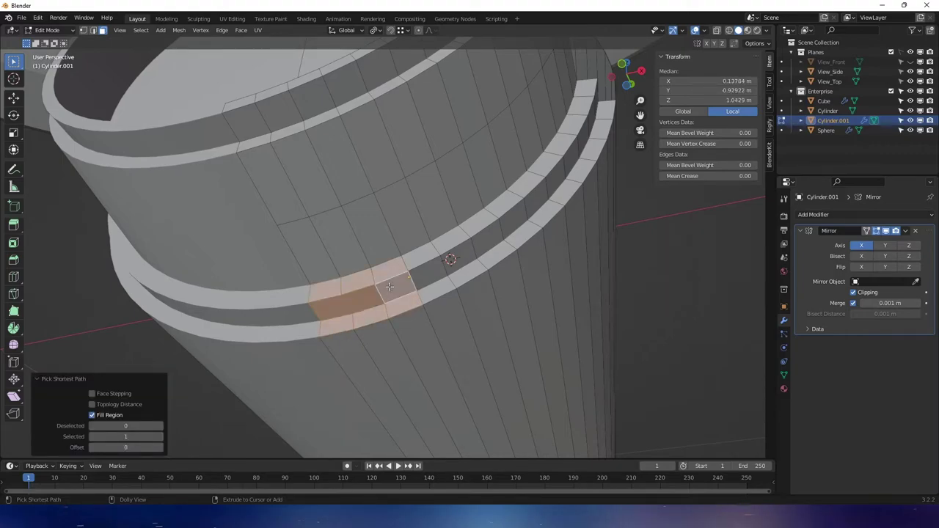
pyautogui.keyDown('ctrl'); pyautogui.keyDown('shift'); pyautogui.click(316, 265); pyautogui.keyUp('shift'); pyautogui.keyUp('ctrl')
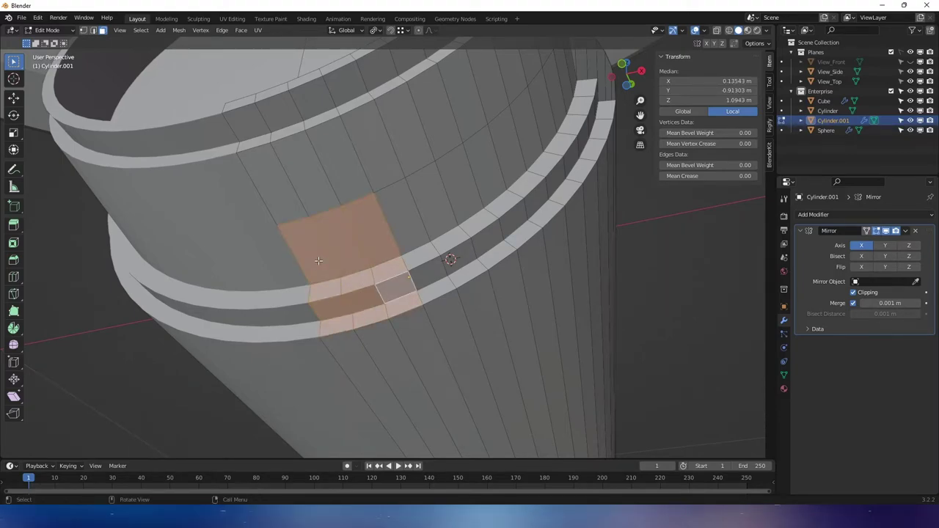
pyautogui.press('x')
pyautogui.click(319, 264)
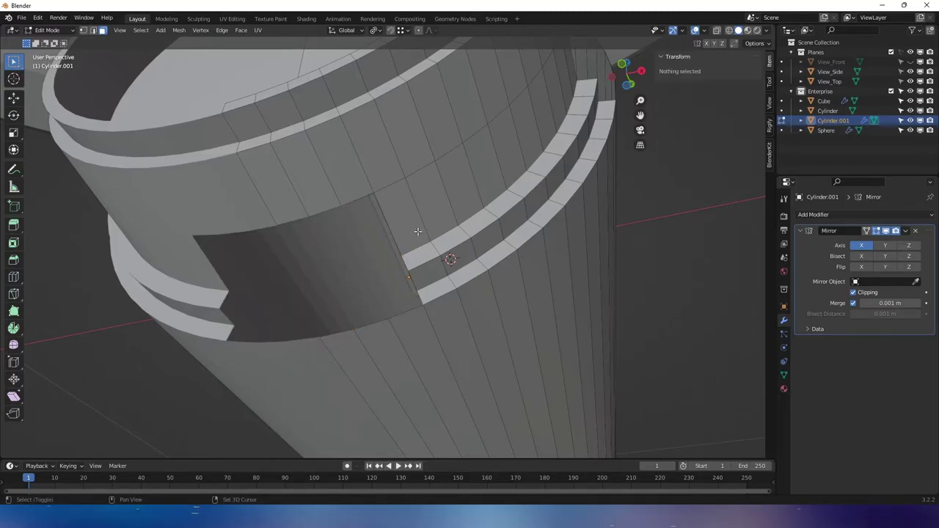
# - Select the chain of rear edges along the side notch, from its upper corner to its lower corner
pyautogui.moveTo(415, 235); pyautogui.dragTo(360, 338, button='middle')
pyautogui.scroll(-3, 463, 287)
pyautogui.press('2')
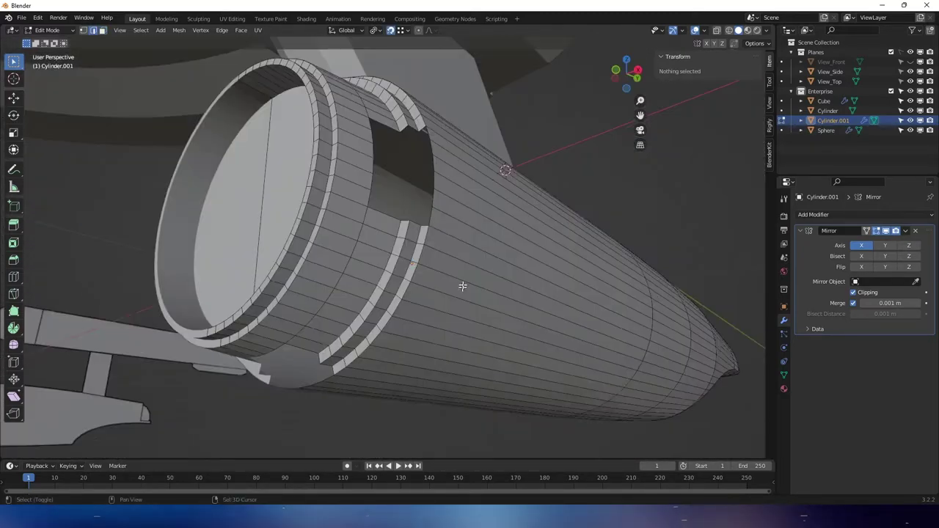
pyautogui.moveTo(463, 287); pyautogui.dragTo(468, 276, button='middle')
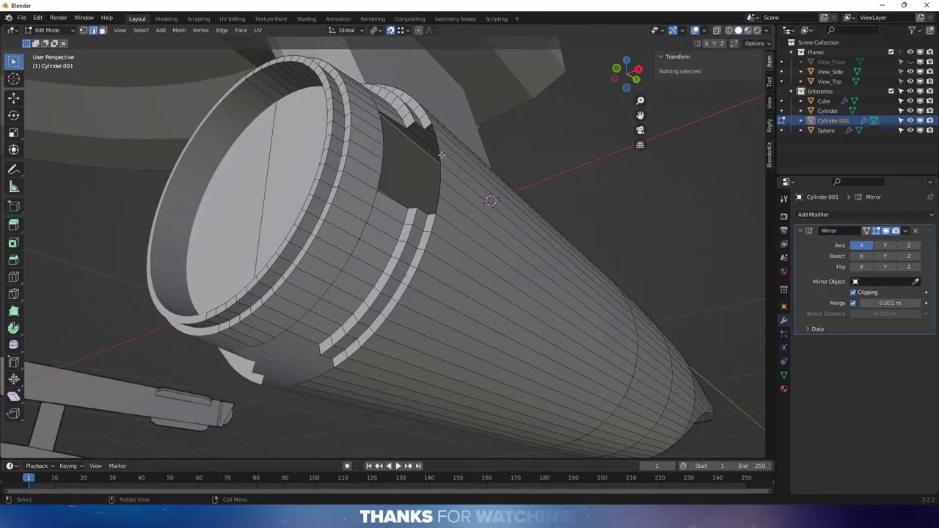
pyautogui.moveTo(440, 147); pyautogui.dragTo(429, 180, button='middle')
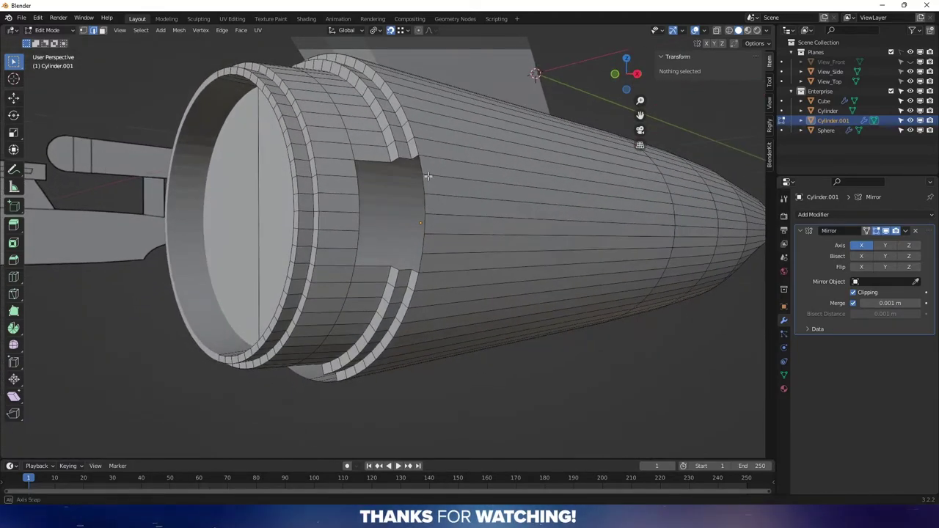
pyautogui.scroll(4, 423, 192)
pyautogui.click(427, 165)
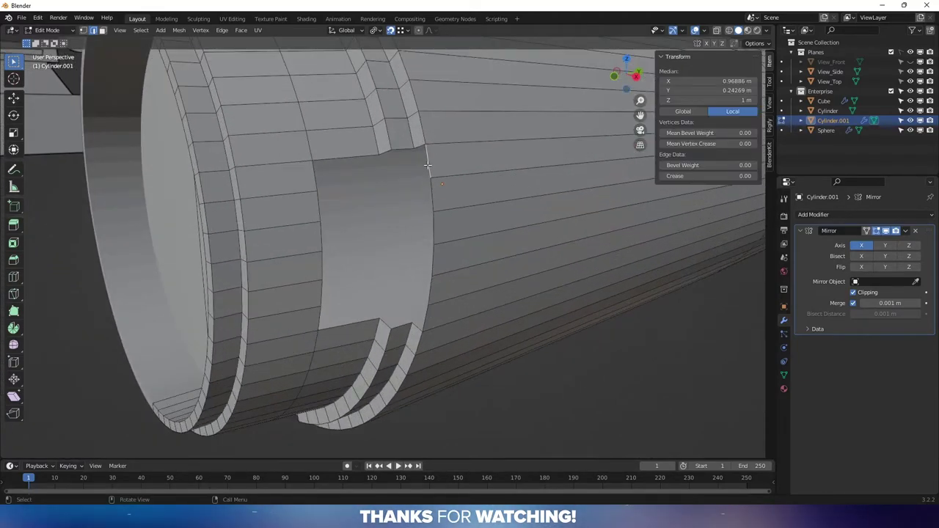
pyautogui.keyDown('ctrl'); pyautogui.click(426, 320); pyautogui.keyUp('ctrl')
pyautogui.moveTo(425, 318)
pyautogui.mouseDown(button='middle')
pyautogui.moveTo(415, 330)
pyautogui.moveTo(409, 314)
pyautogui.mouseUp(button='middle')
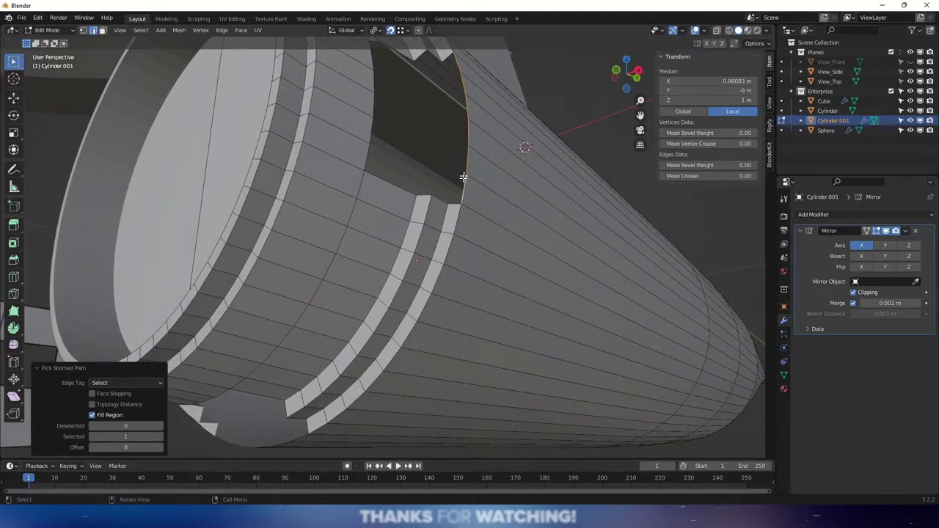
# - Add the underside notch's rear edges to the selection and extrude both edge chains -0.016808 m along Y, snapped to the inner rim
pyautogui.moveTo(462, 182); pyautogui.dragTo(370, 264, button='middle')
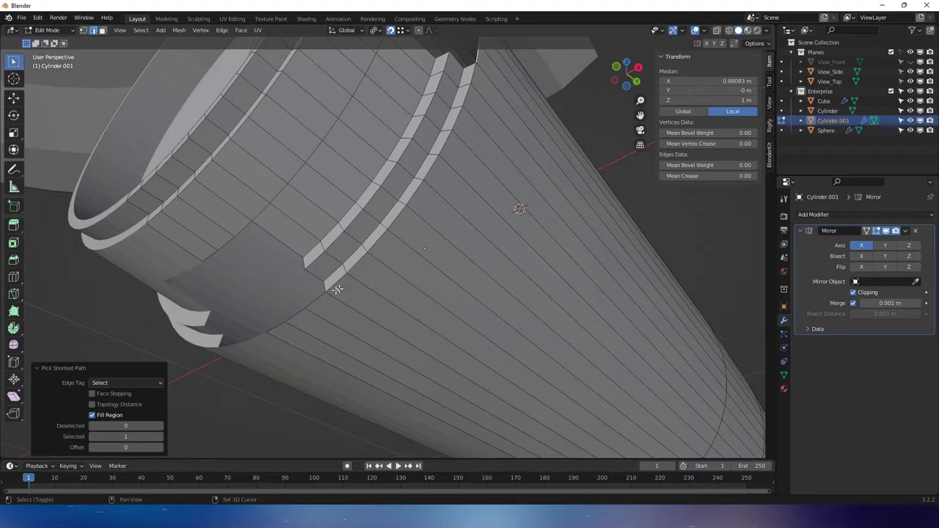
pyautogui.keyDown('shift'); pyautogui.click(315, 301); pyautogui.keyUp('shift')
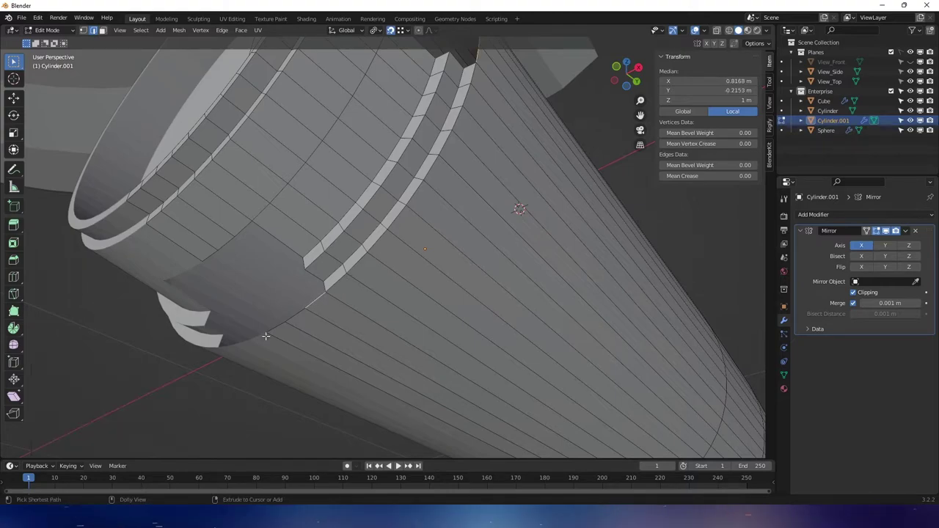
pyautogui.keyDown('ctrl'); pyautogui.click(272, 325); pyautogui.keyUp('ctrl')
pyautogui.moveTo(397, 177); pyautogui.dragTo(380, 212, button='middle')
pyautogui.moveTo(434, 121); pyautogui.dragTo(421, 171, button='middle')
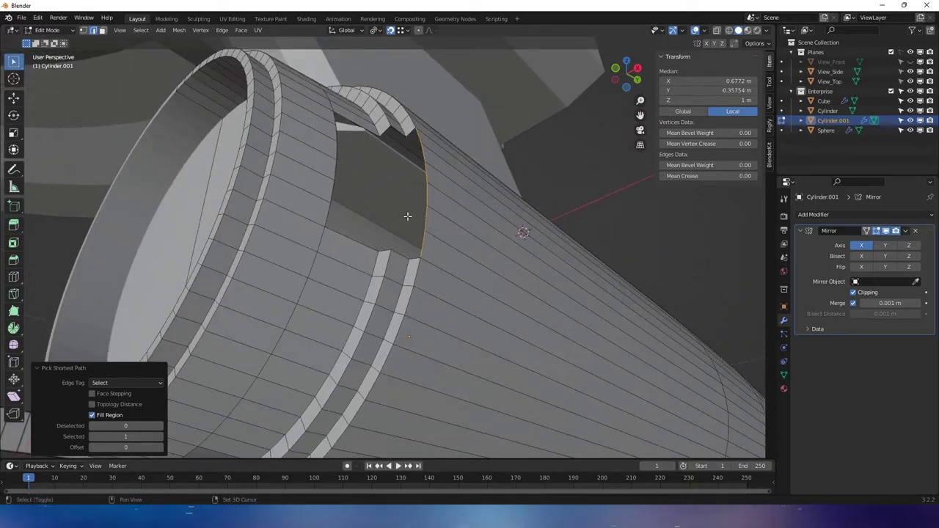
pyautogui.moveTo(406, 214); pyautogui.dragTo(431, 176, button='middle')
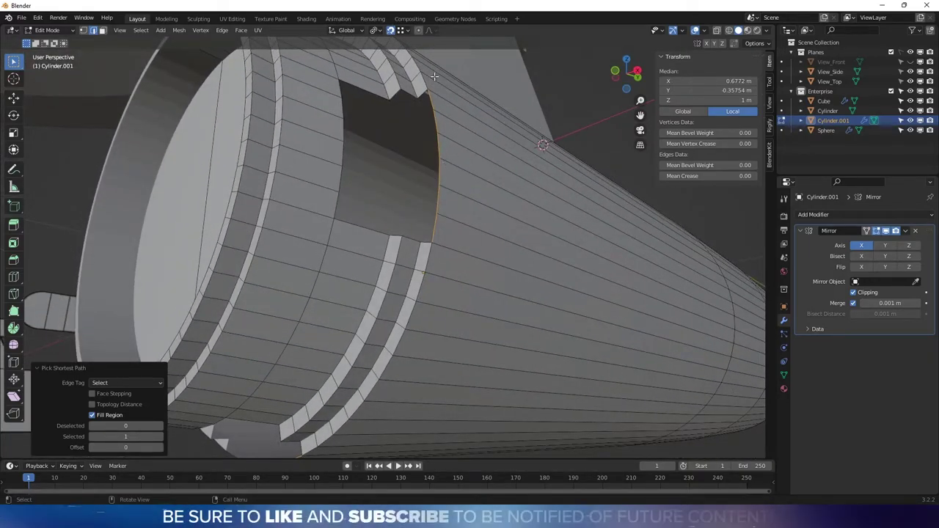
pyautogui.moveTo(441, 96); pyautogui.dragTo(411, 153, button='middle')
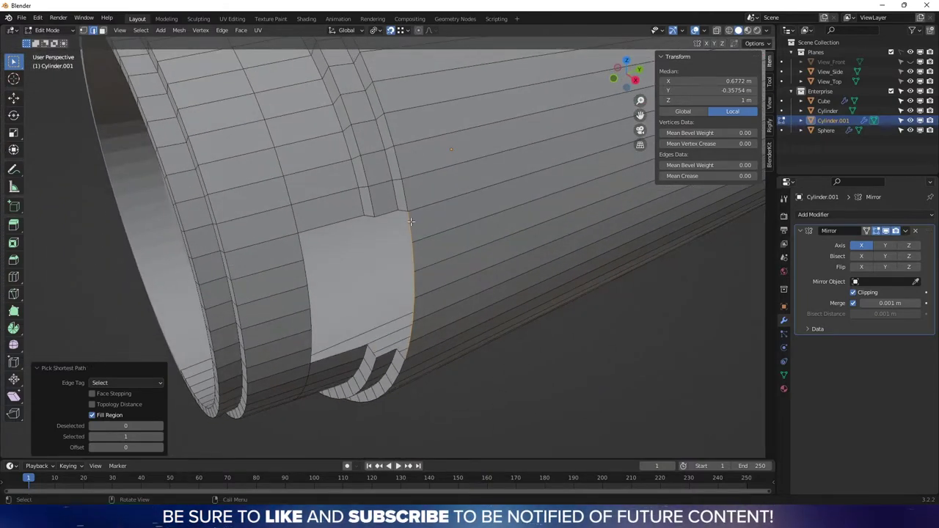
pyautogui.press('g')
pyautogui.press('y')
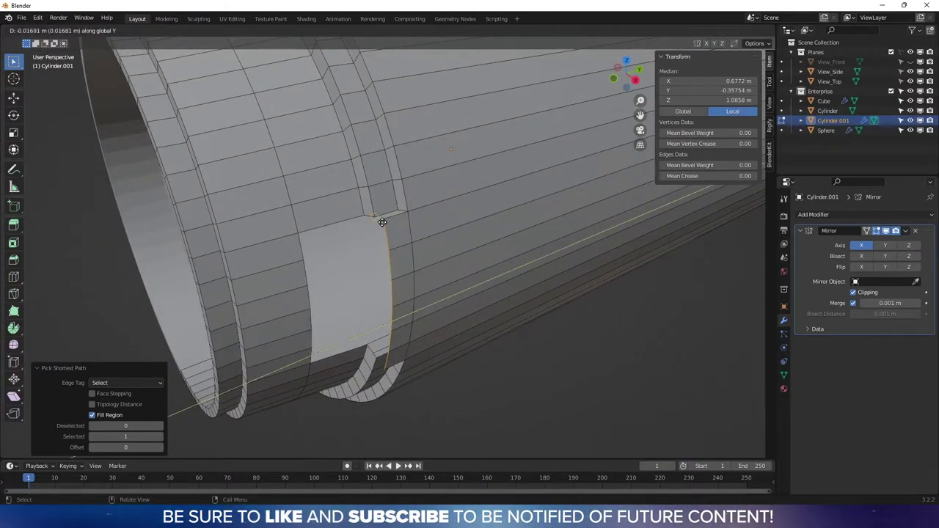
pyautogui.click(375, 217)
# - Fill the narrow gaps beside the new inner strips at the side notch's upper and lower corners and the underside notch's corner
pyautogui.moveTo(366, 258); pyautogui.dragTo(333, 307, button='middle')
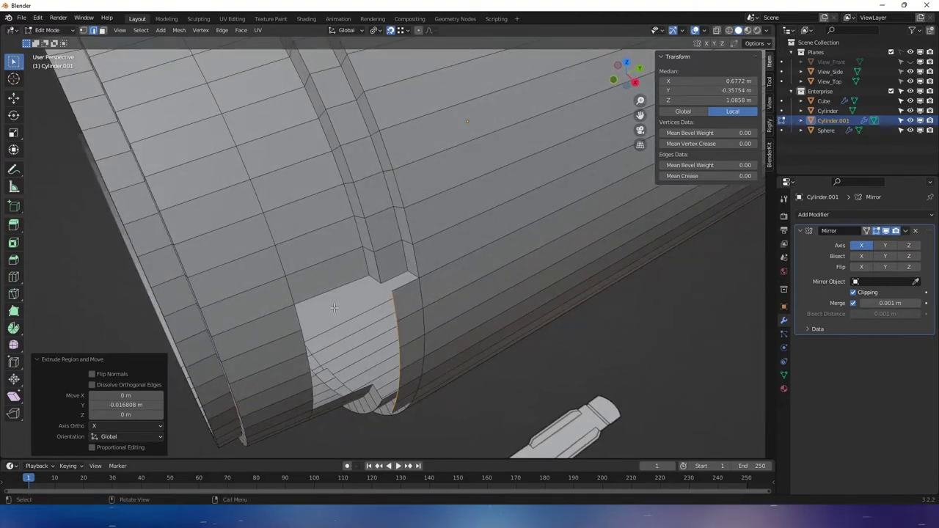
pyautogui.click(403, 284)
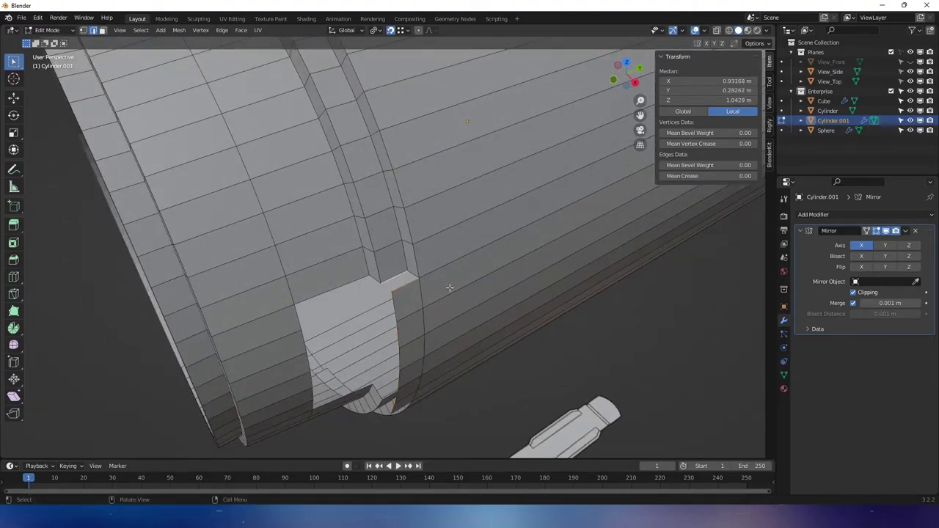
pyautogui.moveTo(440, 287); pyautogui.dragTo(446, 196, button='middle')
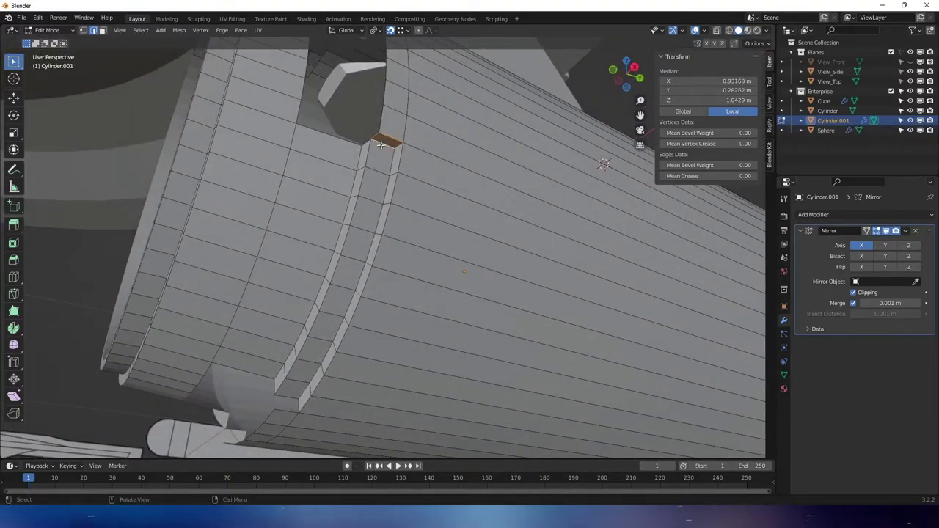
pyautogui.click(286, 396)
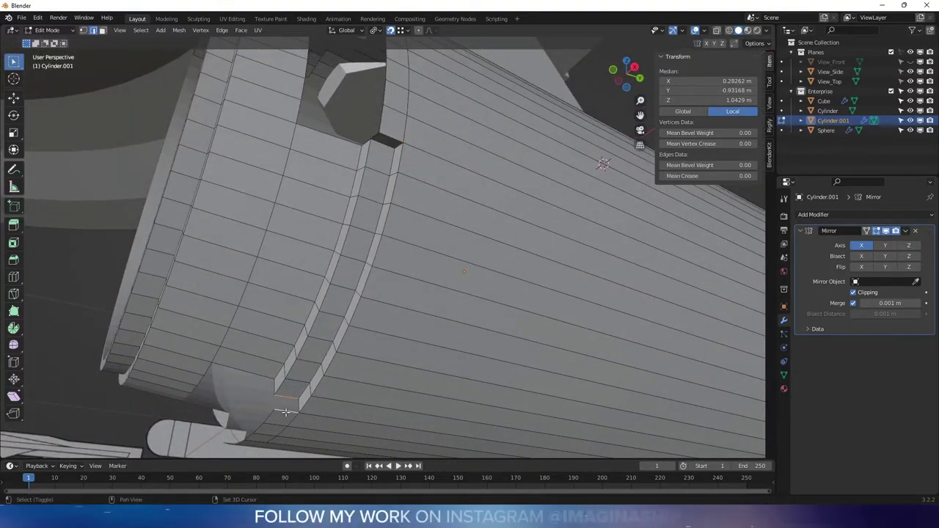
pyautogui.keyDown('shift'); pyautogui.click(285, 412); pyautogui.keyUp('shift')
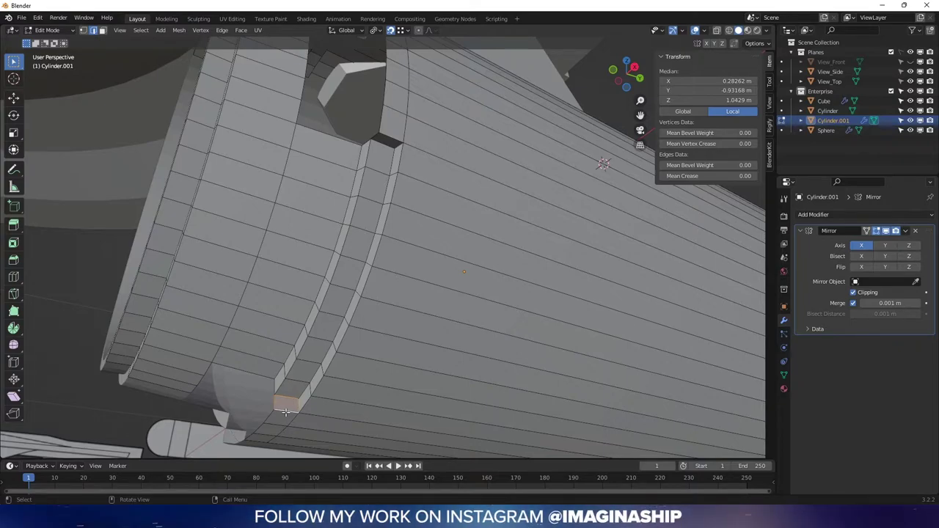
# - Select the side notch's continuous chain of front-facing edges along the extruded inner strip, including the short edges at both corners
pyautogui.moveTo(291, 309); pyautogui.dragTo(439, 246, button='middle')
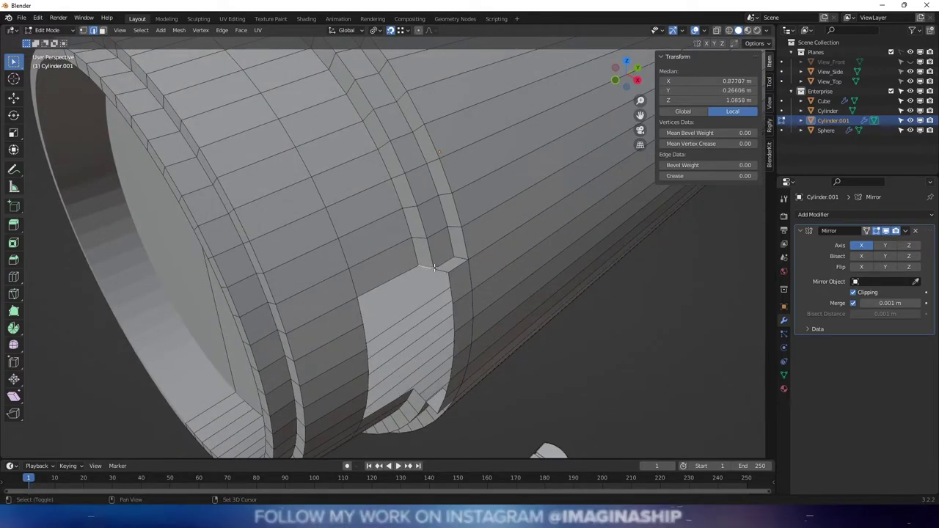
pyautogui.keyDown('ctrl'); pyautogui.keyDown('shift'); pyautogui.click(439, 270); pyautogui.keyUp('shift'); pyautogui.keyUp('ctrl')
pyautogui.moveTo(440, 270); pyautogui.dragTo(450, 234, button='middle')
pyautogui.keyDown('shift'); pyautogui.click(454, 223); pyautogui.keyUp('shift')
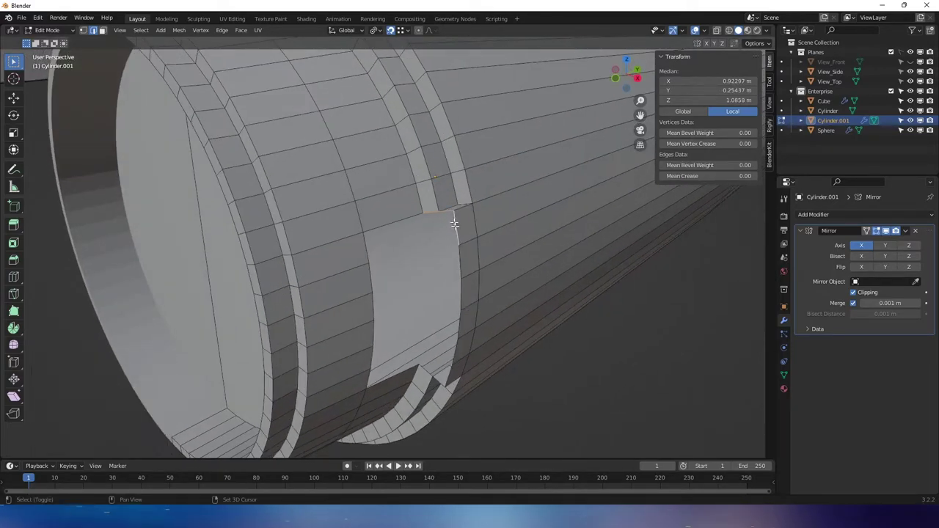
pyautogui.keyDown('ctrl'); pyautogui.click(445, 376); pyautogui.keyUp('ctrl')
pyautogui.moveTo(449, 372); pyautogui.dragTo(451, 318, button='middle')
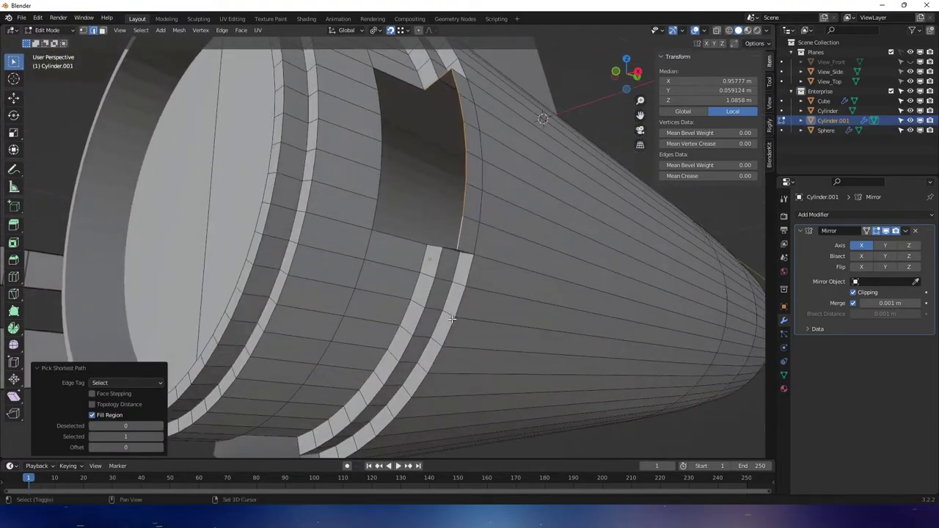
pyautogui.moveTo(459, 264); pyautogui.dragTo(467, 219, button='middle')
pyautogui.keyDown('shift'); pyautogui.click(462, 200); pyautogui.keyUp('shift')
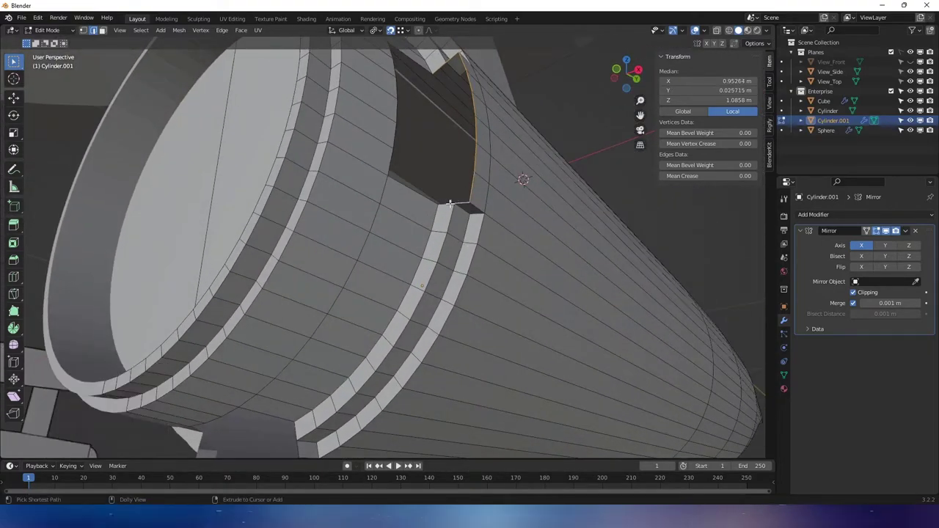
pyautogui.keyDown('ctrl'); pyautogui.click(447, 204); pyautogui.keyUp('ctrl')
# - Add the underside notch's matching edge chain to the selection and extrude both chains -0.041925 m along Y, snapped to the front section's corner
pyautogui.keyDown('shift'); pyautogui.moveTo(376, 316); pyautogui.dragTo(387, 210, button='middle'); pyautogui.keyUp('shift')
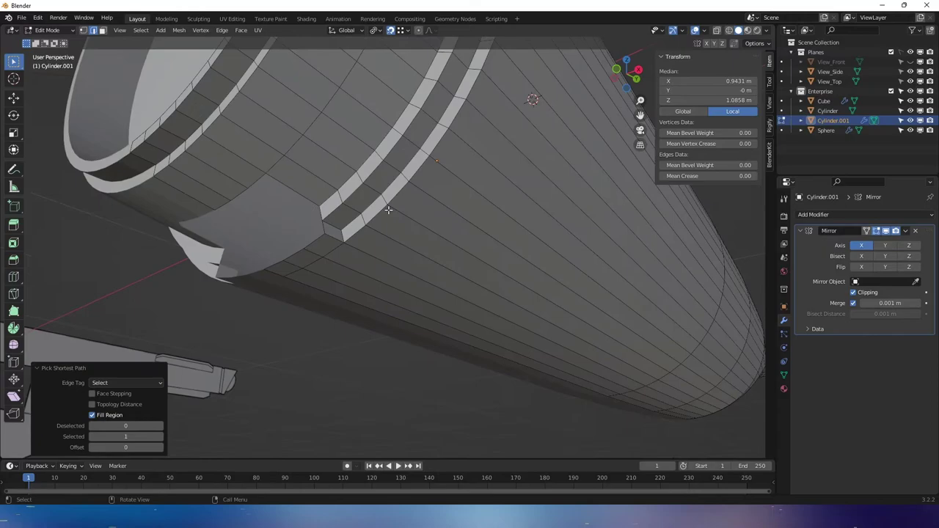
pyautogui.keyDown('shift'); pyautogui.click(320, 217); pyautogui.keyUp('shift')
pyautogui.keyDown('ctrl'); pyautogui.click(315, 241); pyautogui.keyUp('ctrl')
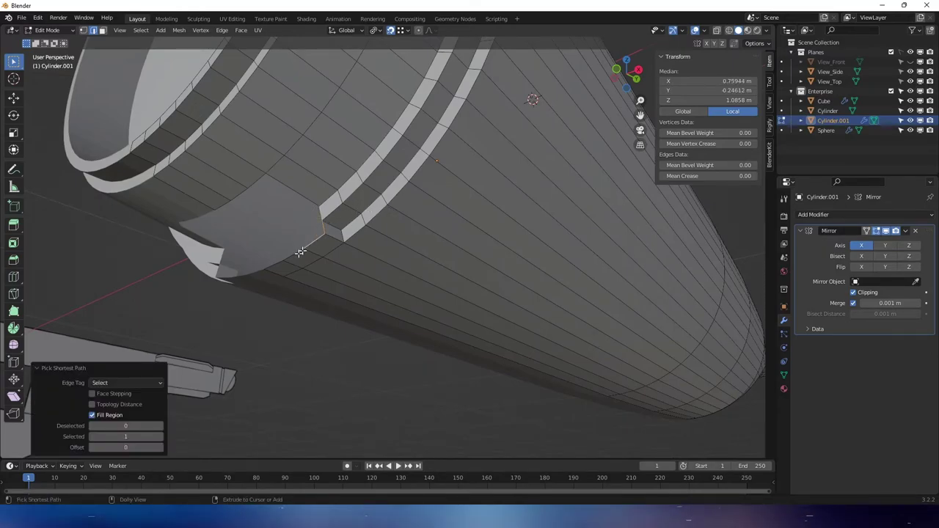
pyautogui.moveTo(345, 236); pyautogui.dragTo(321, 288, button='middle')
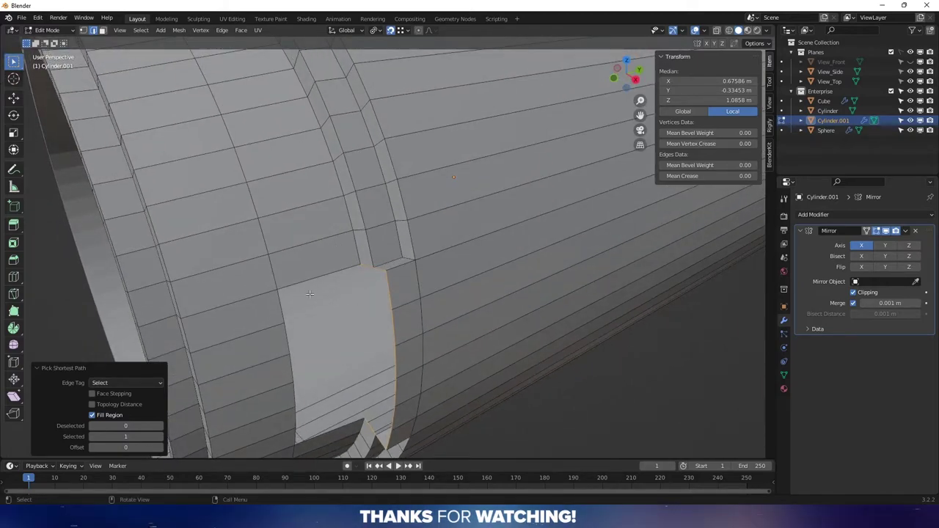
pyautogui.press('e')
pyautogui.press('y')
pyautogui.click(284, 291)
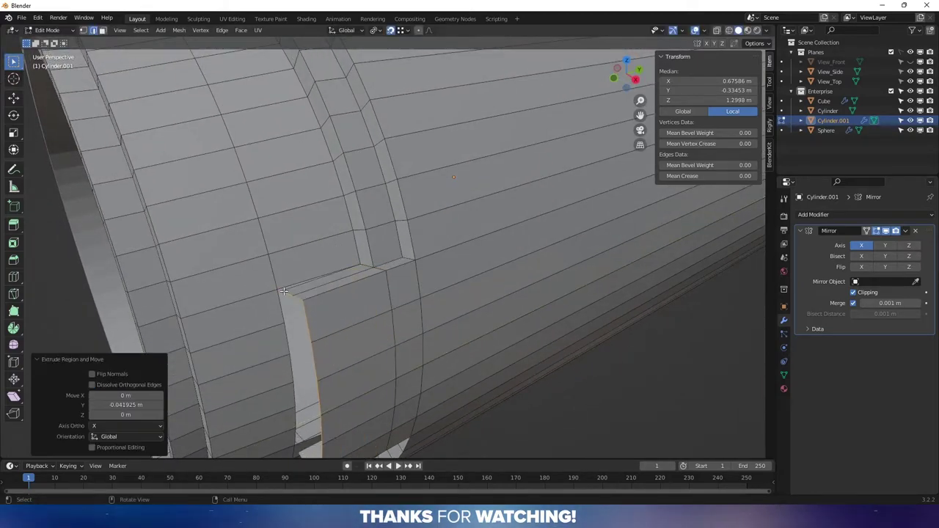
# - Merge the extruded vertices at the side notch's upper and lower front corners with the adjacent front section vertices, using At Last
pyautogui.moveTo(283, 286)
pyautogui.mouseDown(button='middle')
pyautogui.moveTo(267, 252)
pyautogui.moveTo(277, 292)
pyautogui.mouseUp(button='middle')
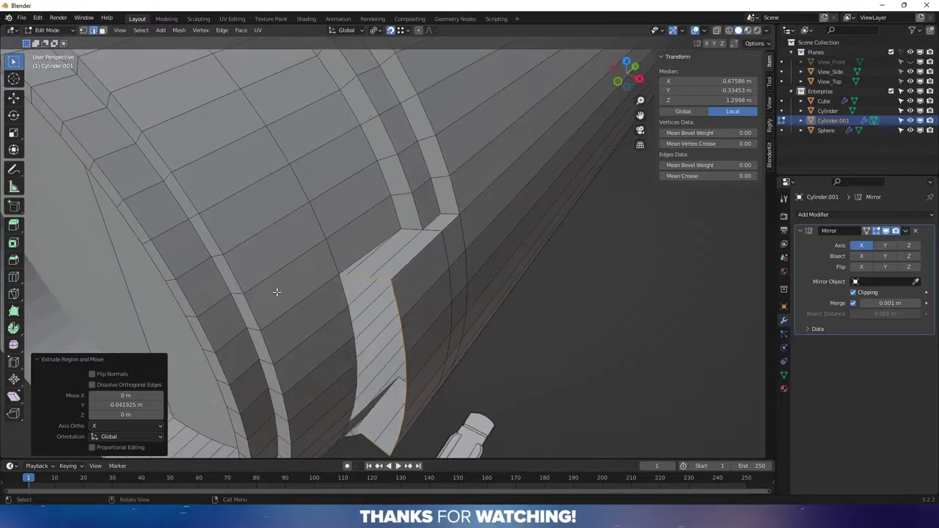
pyautogui.press('1')
pyautogui.click(349, 276)
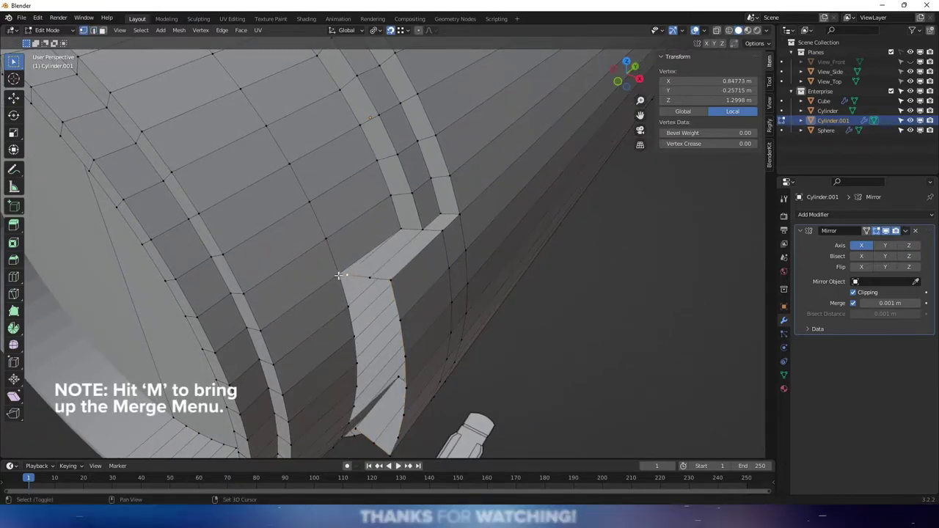
pyautogui.press('m')
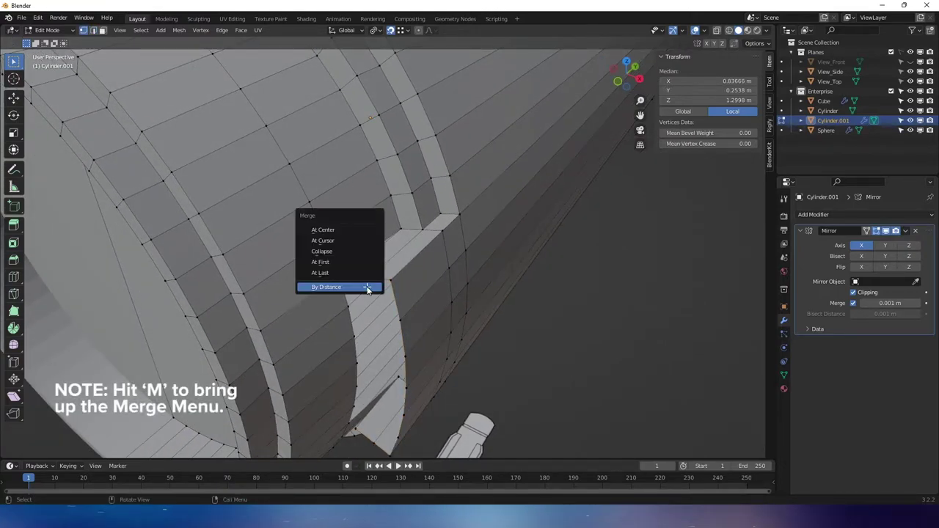
pyautogui.click(367, 287)
pyautogui.moveTo(353, 337); pyautogui.dragTo(334, 372, button='middle')
pyautogui.click(330, 233)
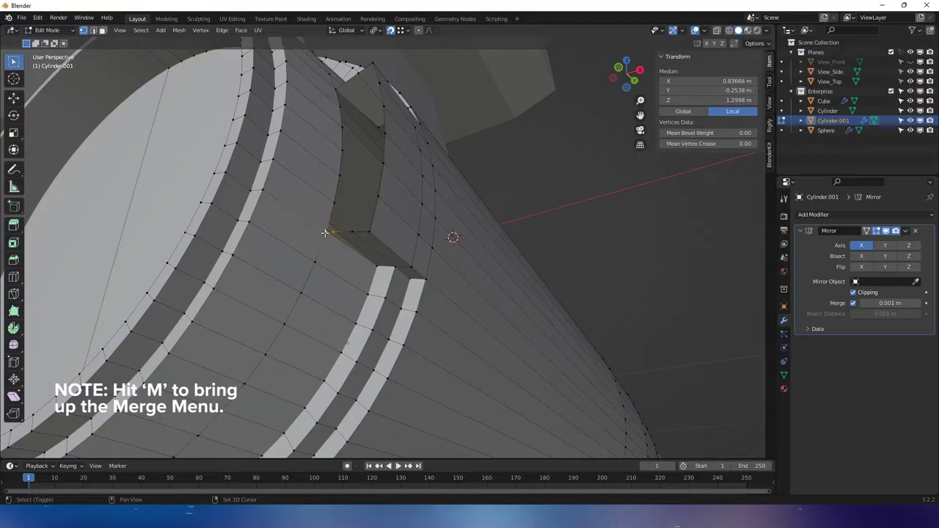
pyautogui.press('m')
pyautogui.click(353, 240)
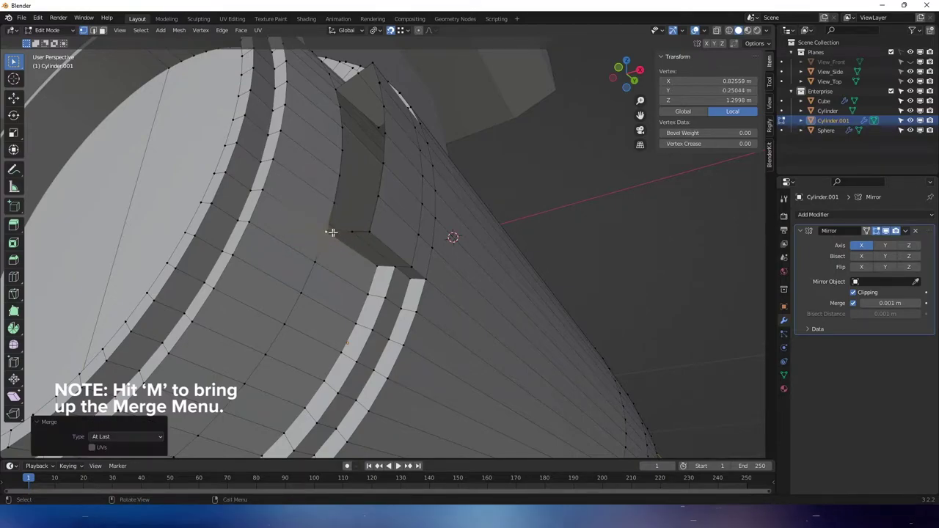
# - Merge the two neighbouring vertices at the underside notch's front corner, using At Last
pyautogui.moveTo(314, 312); pyautogui.dragTo(322, 333, button='middle')
pyautogui.click(268, 338)
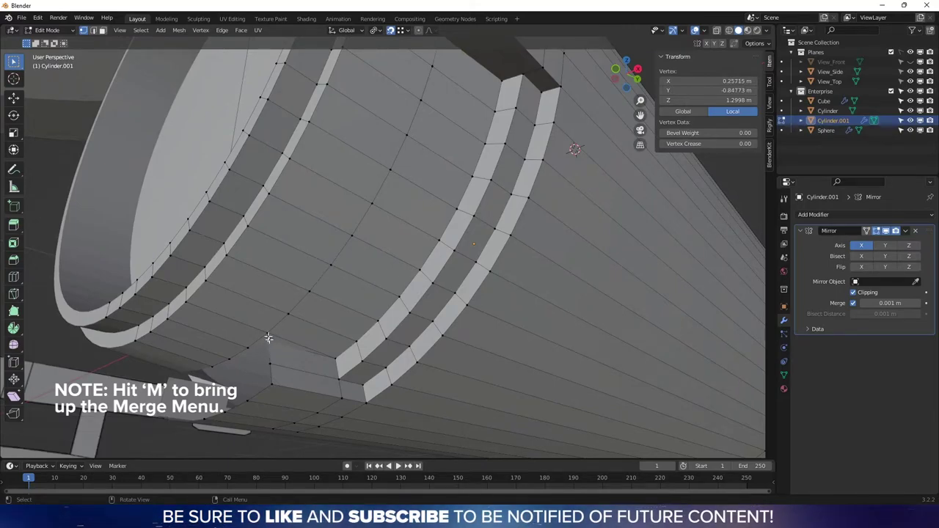
pyautogui.keyDown('shift'); pyautogui.click(266, 331); pyautogui.keyUp('shift')
pyautogui.press('m')
pyautogui.click(286, 329)
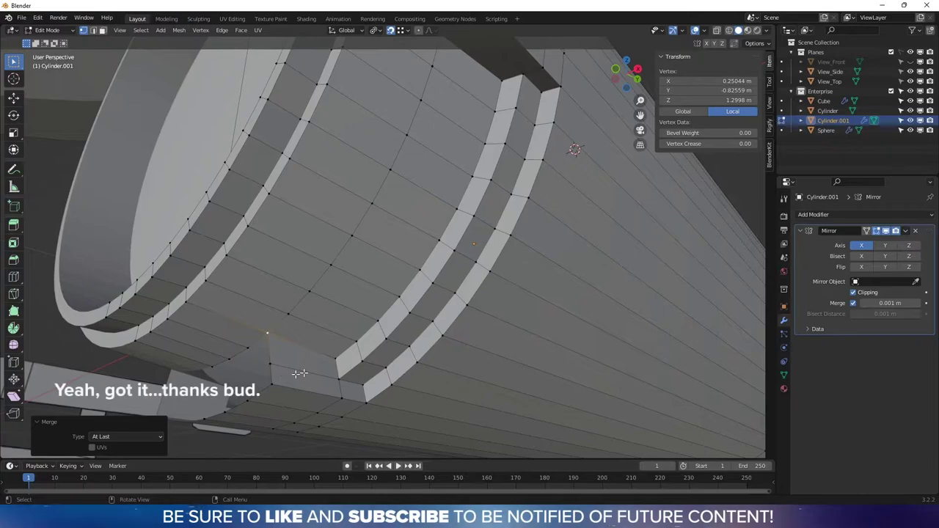
# - Select the boundary loop of the remaining opening in the side notch and fill it with a face
pyautogui.moveTo(409, 250); pyautogui.dragTo(452, 119, button='middle')
pyautogui.hotkey('alt', 'a')
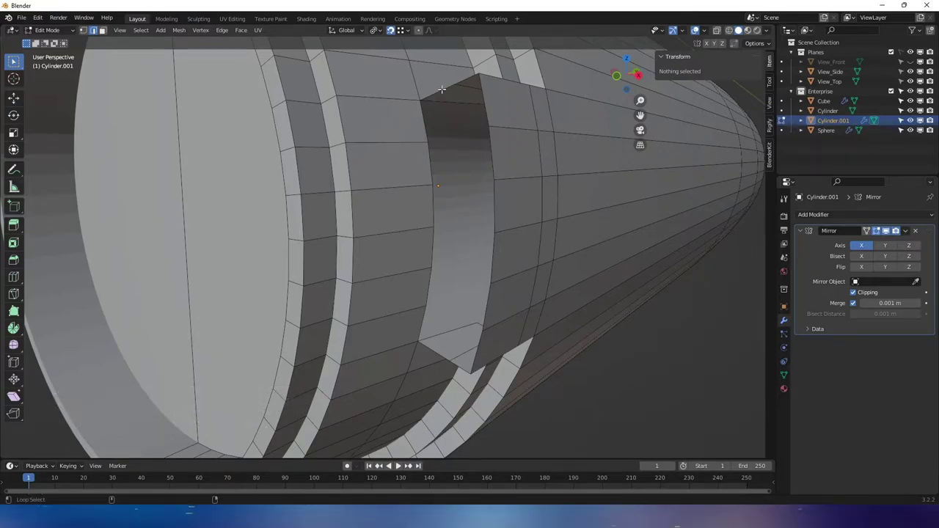
pyautogui.keyDown('alt'); pyautogui.click(442, 88); pyautogui.keyUp('alt')
pyautogui.moveTo(438, 195); pyautogui.dragTo(438, 192, button='middle')
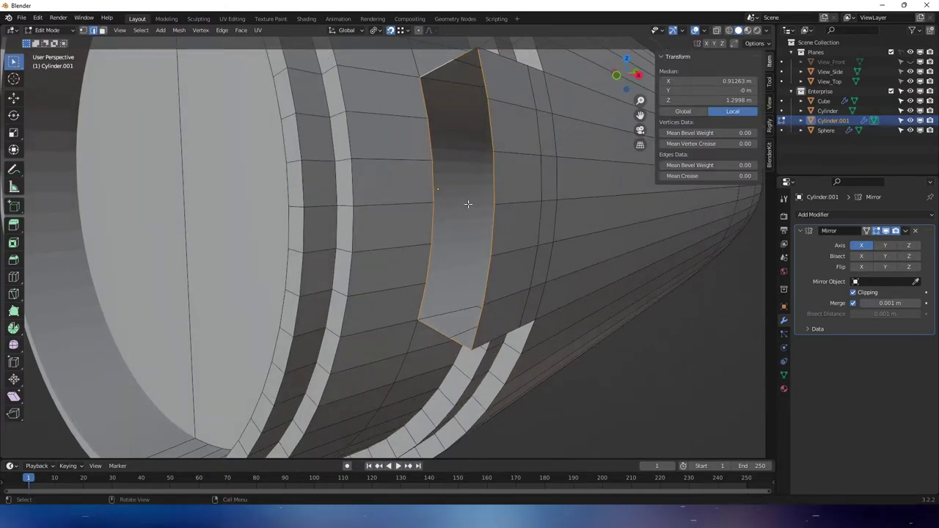
pyautogui.press('f')
# - Select the boundary edges of the underside notch's remaining opening and fill it with a face
pyautogui.moveTo(397, 339); pyautogui.dragTo(435, 335, button='middle')
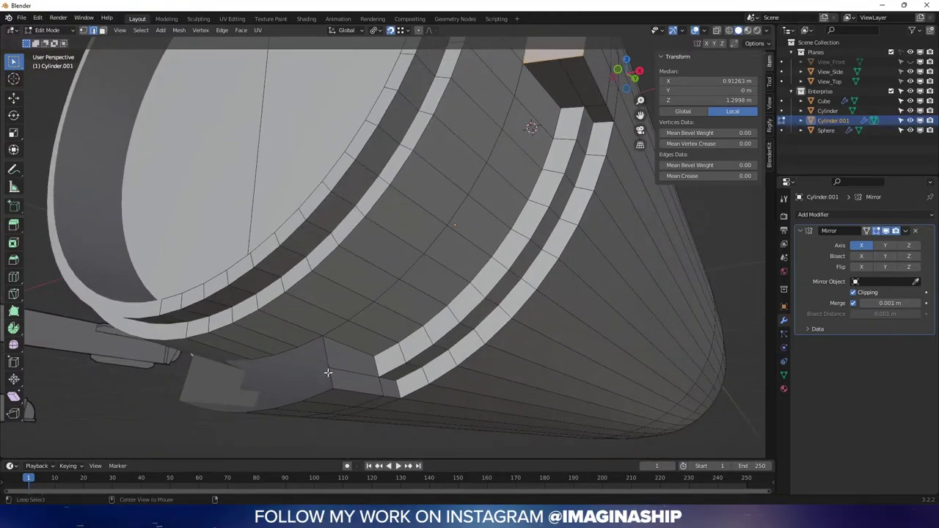
pyautogui.click(324, 357)
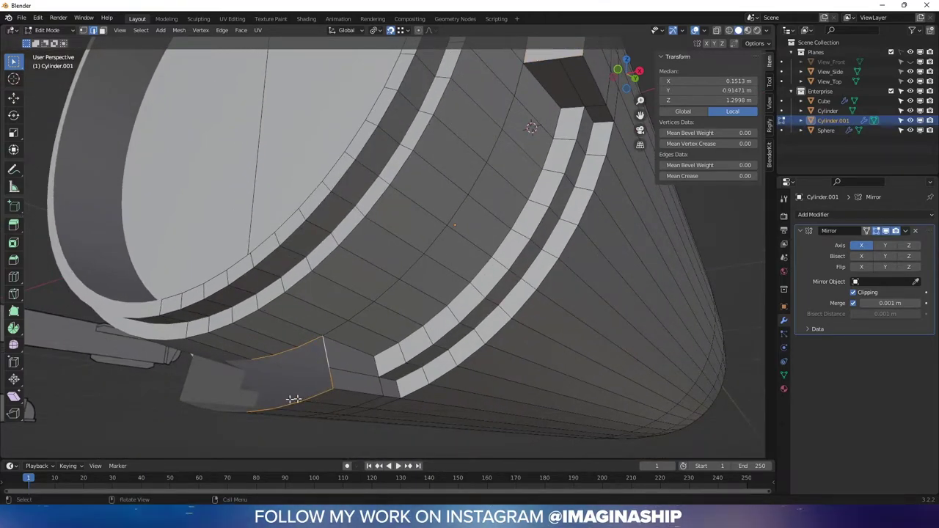
pyautogui.moveTo(308, 359); pyautogui.dragTo(314, 338, button='middle')
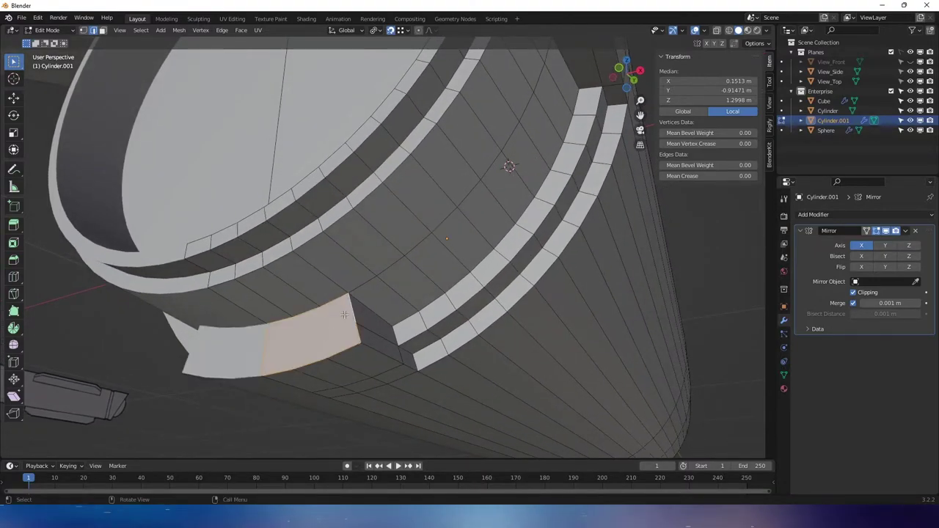
# - Connect the middle vertices at the side fill face's upper and lower ends with an edge running down its length
pyautogui.moveTo(344, 326); pyautogui.dragTo(367, 262, button='middle')
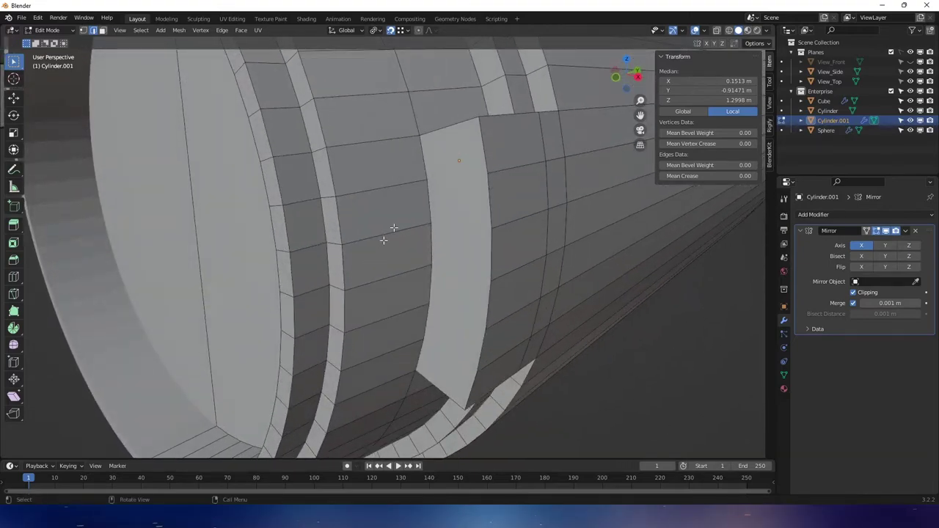
pyautogui.moveTo(394, 228); pyautogui.dragTo(466, 187, button='middle')
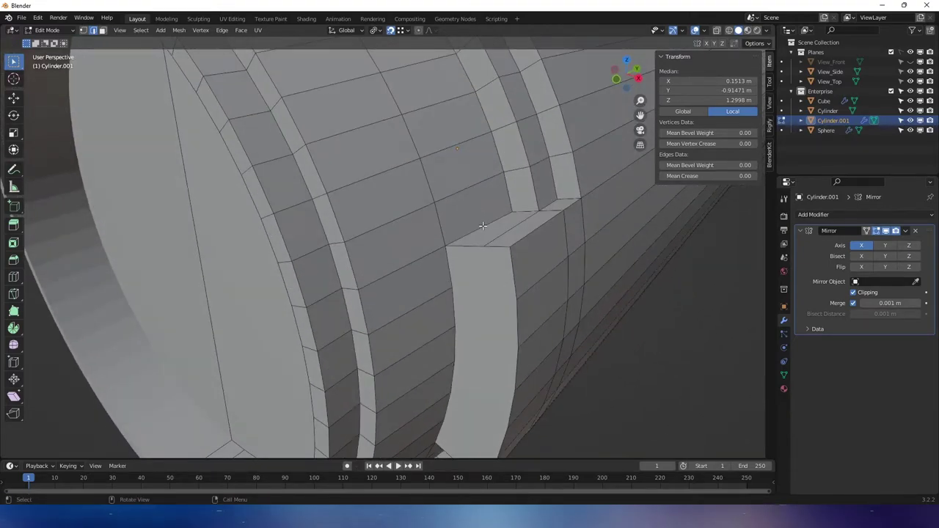
pyautogui.click(485, 246)
pyautogui.moveTo(485, 246); pyautogui.dragTo(434, 192, button='middle')
pyautogui.keyDown('shift'); pyautogui.click(460, 184); pyautogui.keyUp('shift')
pyautogui.press('j')
# - Connect the five pairs of opposite vertices across the side notch's fill face, from the upper row to the lower row
pyautogui.click(422, 182)
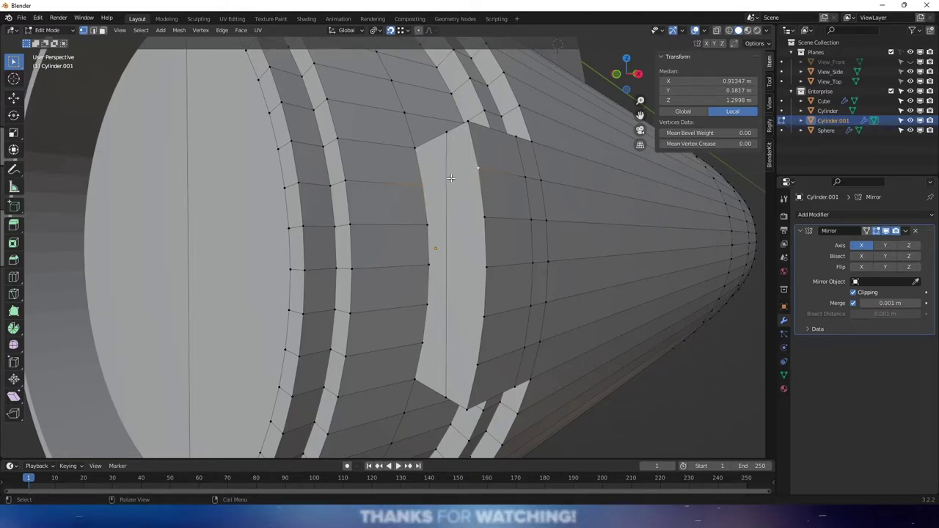
pyautogui.press('j')
pyautogui.click(479, 212)
pyautogui.keyDown('shift'); pyautogui.click(436, 224); pyautogui.keyUp('shift')
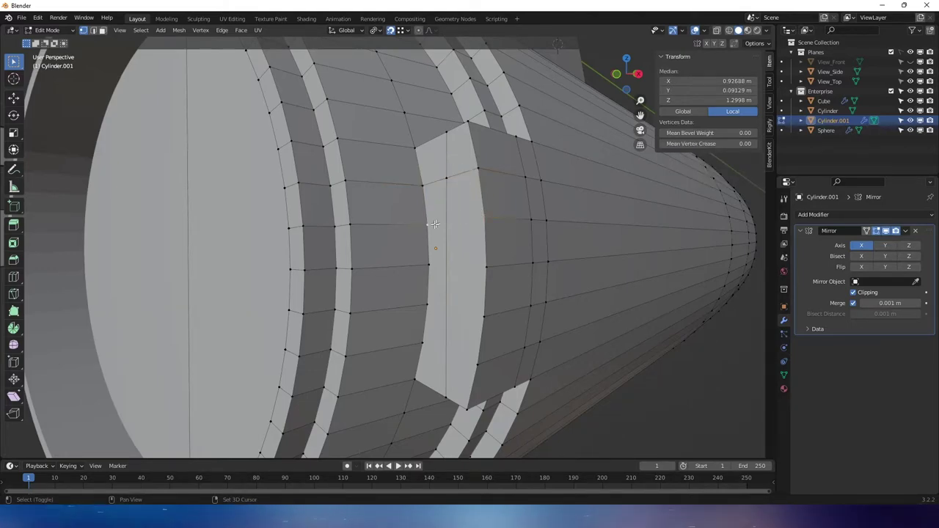
pyautogui.click(487, 267)
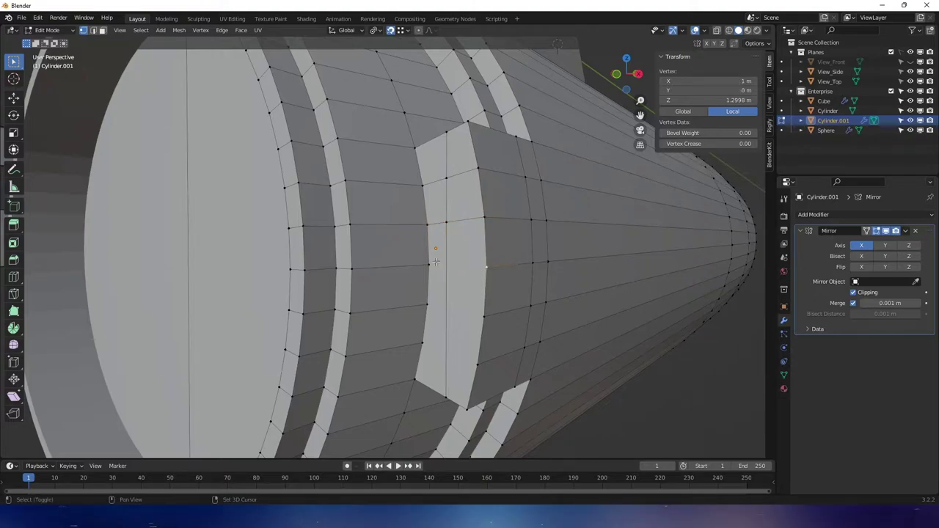
pyautogui.click(483, 317)
pyautogui.press('j')
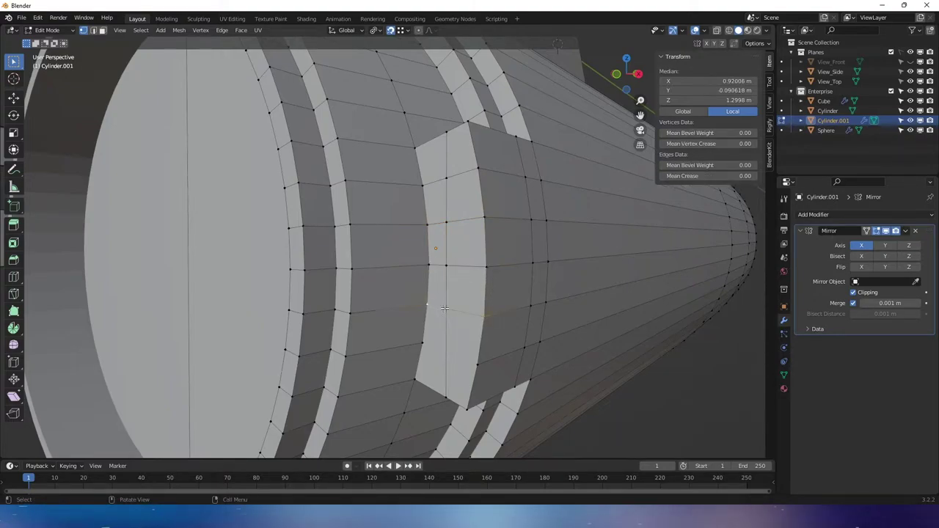
pyautogui.click(478, 365)
pyautogui.keyDown('shift'); pyautogui.click(423, 341); pyautogui.keyUp('shift')
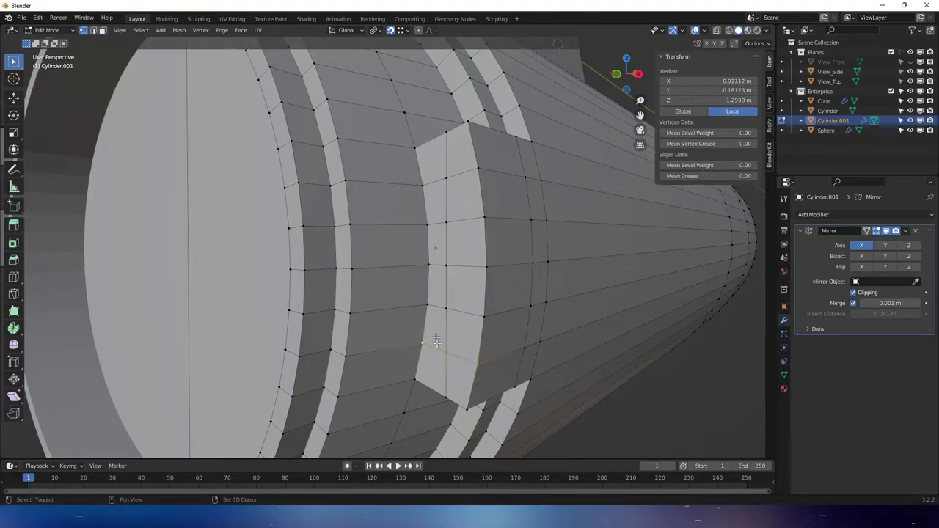
# - Connect the two pairs of opposite vertices across the underside fill face between its corner and the mirror plane
pyautogui.moveTo(437, 339); pyautogui.dragTo(484, 291, button='middle')
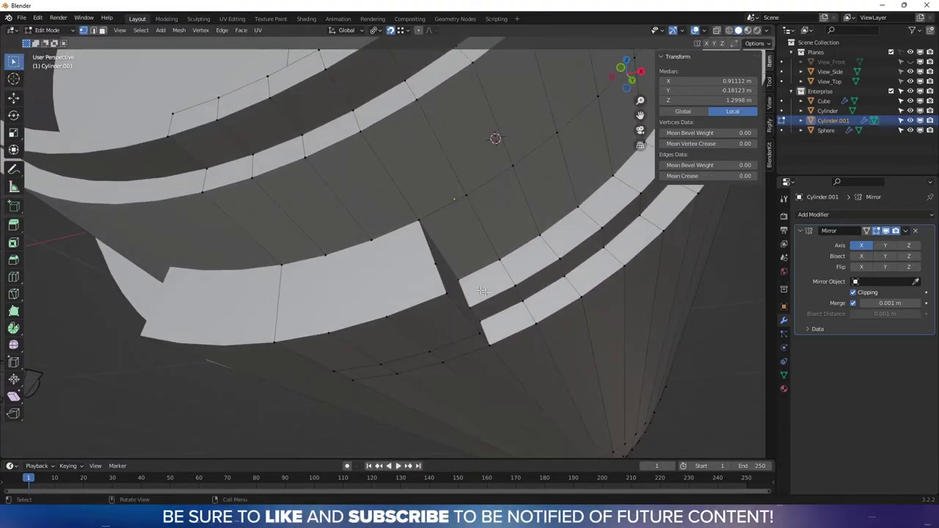
pyautogui.click(374, 239)
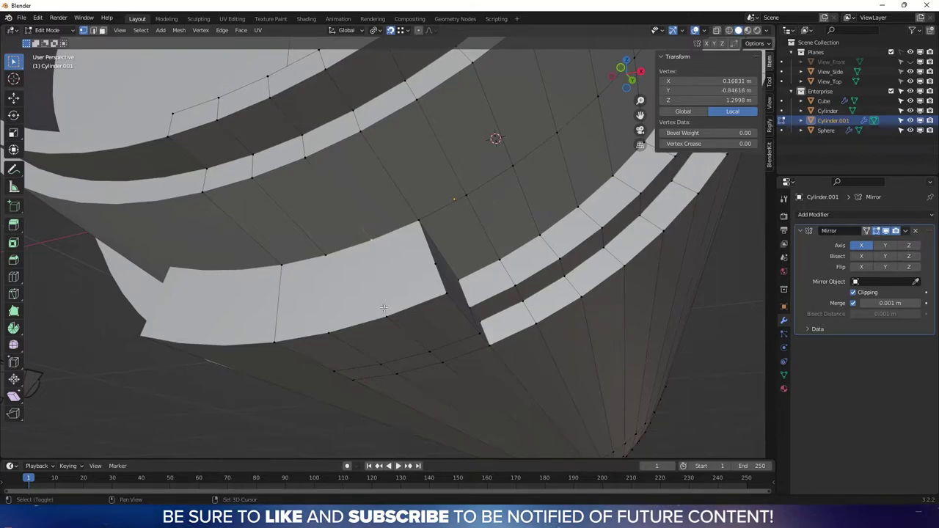
pyautogui.click(336, 263)
pyautogui.keyDown('shift'); pyautogui.click(328, 336); pyautogui.keyUp('shift')
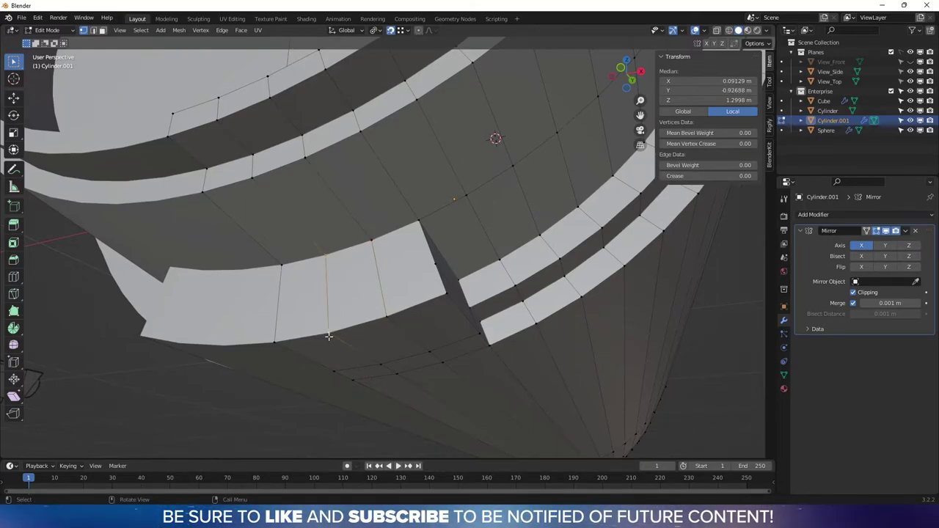
# - Apply the Mirror modifier on the lower hull cylinder so both halves become real geometry
pyautogui.scroll(-4, 439, 274)
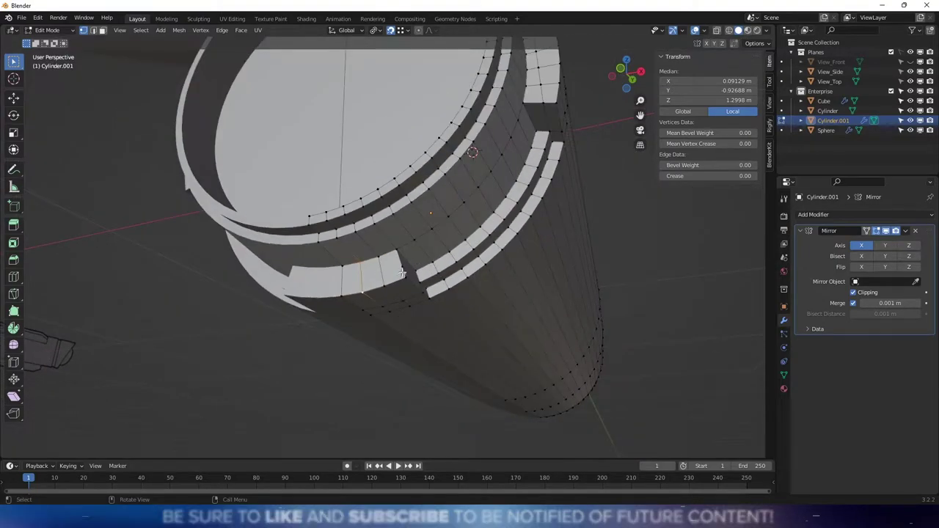
pyautogui.moveTo(400, 300); pyautogui.dragTo(411, 331, button='middle')
pyautogui.scroll(-2, 407, 348)
pyautogui.press('Tab')
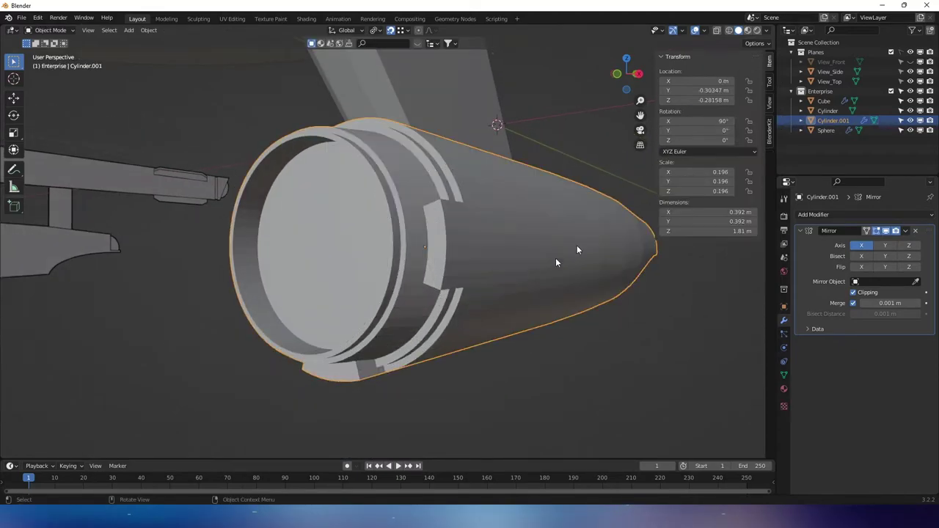
pyautogui.click(906, 232)
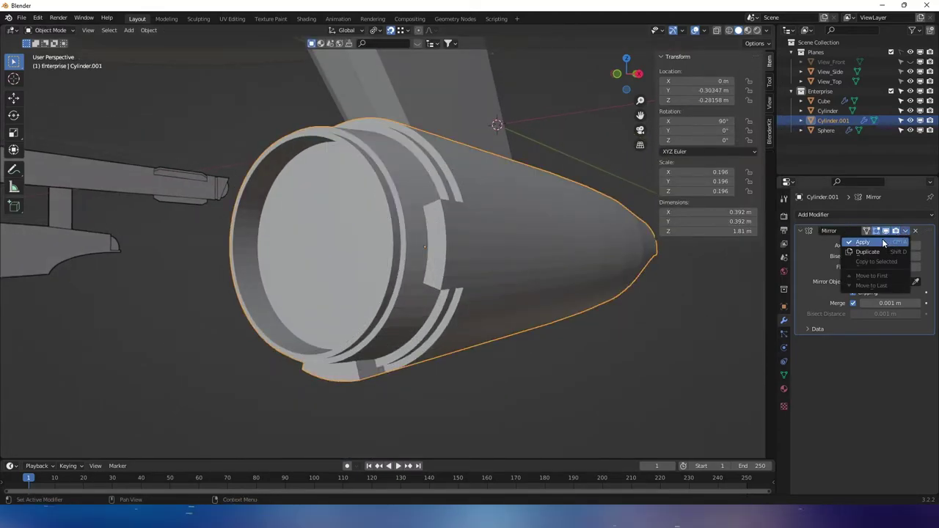
pyautogui.click(881, 239)
pyautogui.moveTo(570, 287)
pyautogui.mouseDown(button='middle')
pyautogui.moveTo(559, 357)
pyautogui.moveTo(584, 289)
pyautogui.moveTo(579, 314)
pyautogui.moveTo(537, 360)
pyautogui.moveTo(581, 285)
pyautogui.moveTo(553, 294)
pyautogui.mouseUp(button='middle')
# - Connect the two side vertices at opposite ends of the underside fill face with an edge across its full width
pyautogui.press('Tab')
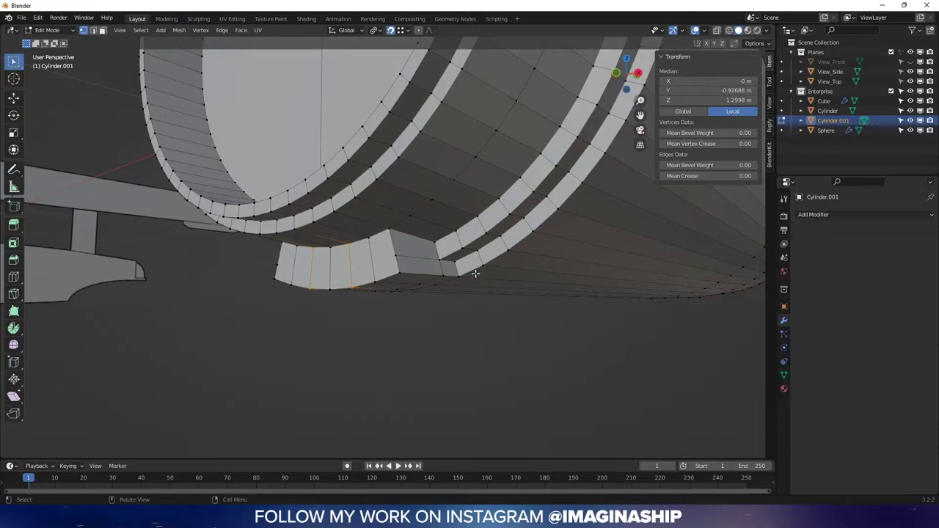
pyautogui.click(395, 255)
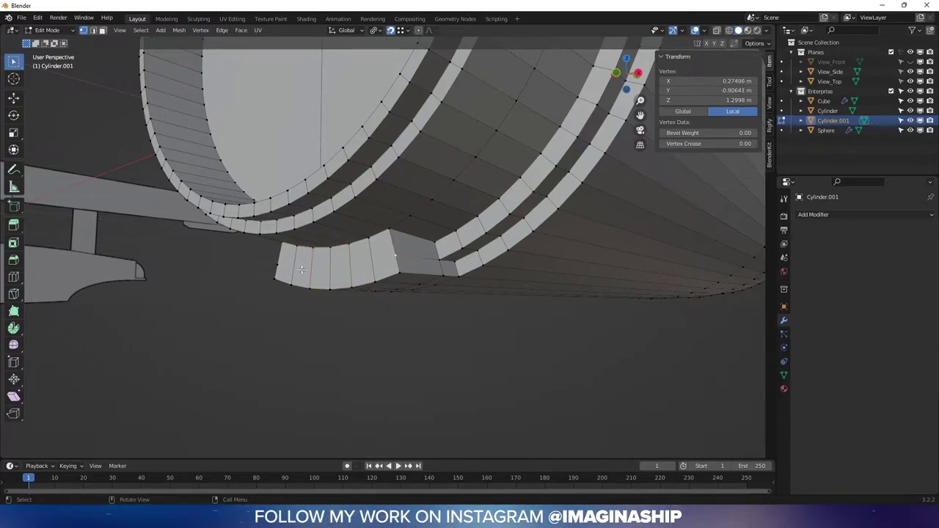
pyautogui.moveTo(292, 261); pyautogui.dragTo(355, 253, button='middle')
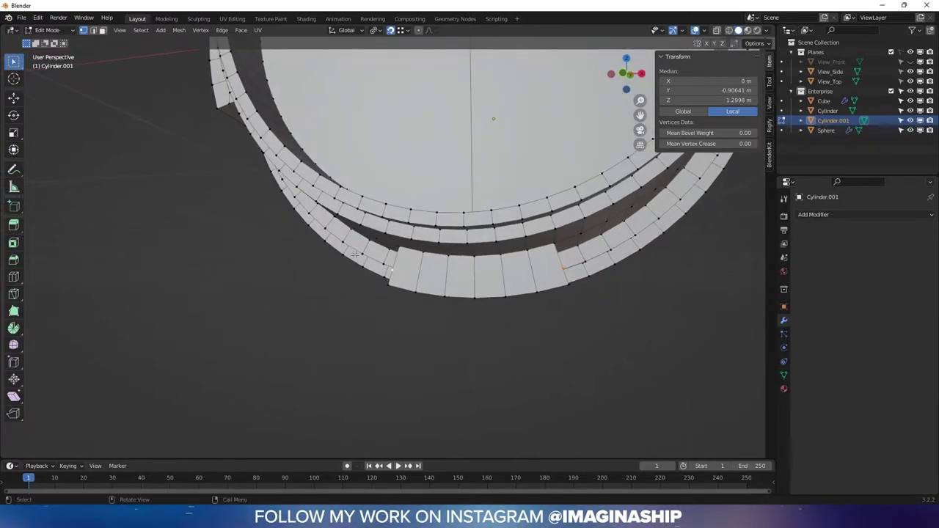
pyautogui.press('j')
pyautogui.moveTo(549, 278); pyautogui.dragTo(438, 375, button='middle')
pyautogui.scroll(-2, 546, 322)
pyautogui.press('Tab')
pyautogui.press('Tab')
# - Select the two halves of the lower hull's front cap and dissolve them into a single face
pyautogui.moveTo(478, 281); pyautogui.dragTo(481, 219, button='middle')
pyautogui.press('3')
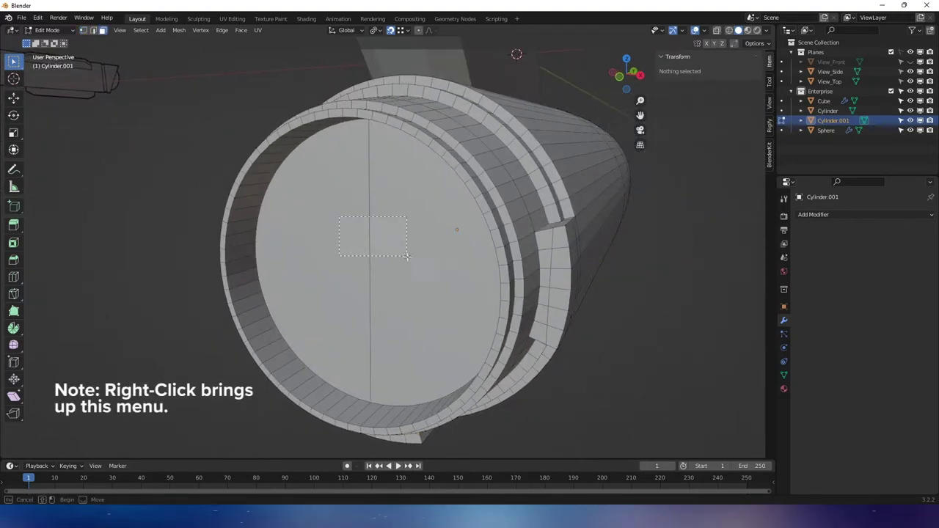
pyautogui.click(407, 257)
pyautogui.rightClick(407, 257)
pyautogui.click(407, 257)
pyautogui.moveTo(374, 234); pyautogui.dragTo(472, 198, button='middle')
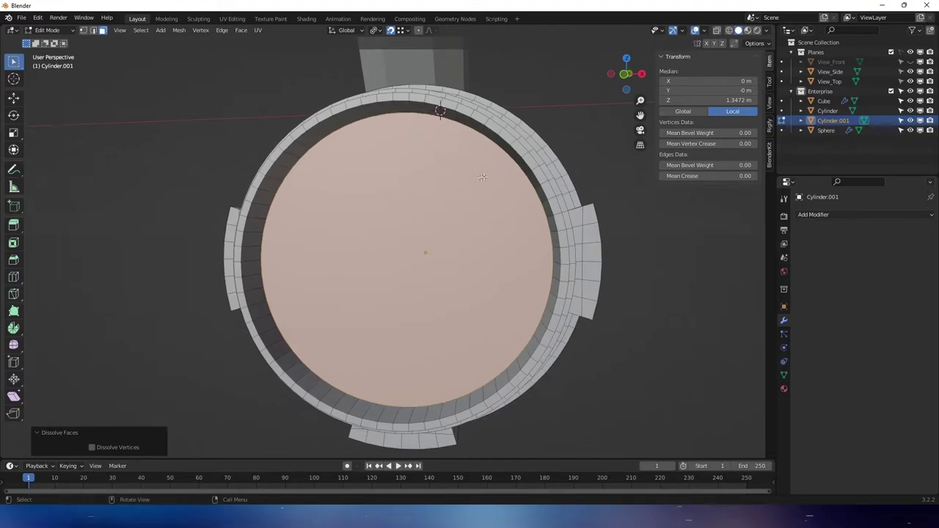
# - Extrude the front cap face in place, scale it to 0.1, and enlarge the small centre face by about 1.28
pyautogui.press('s')
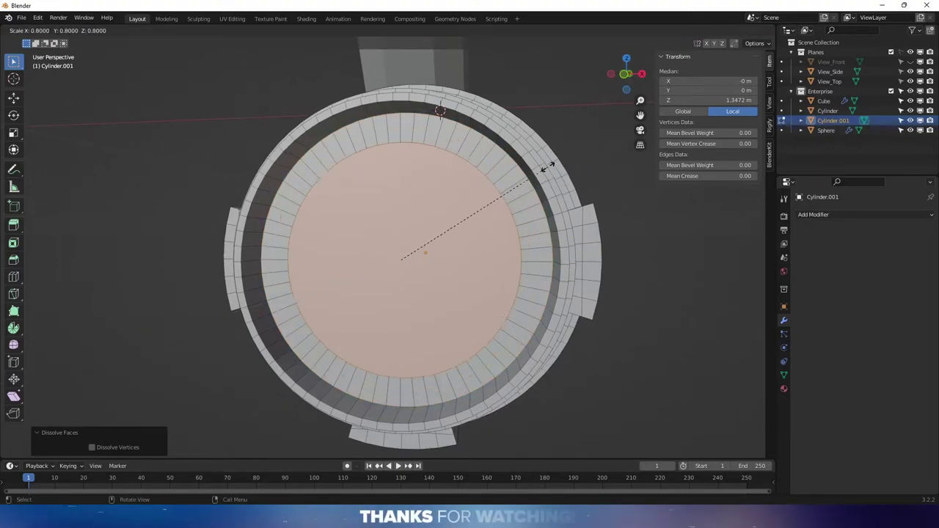
pyautogui.click(424, 249)
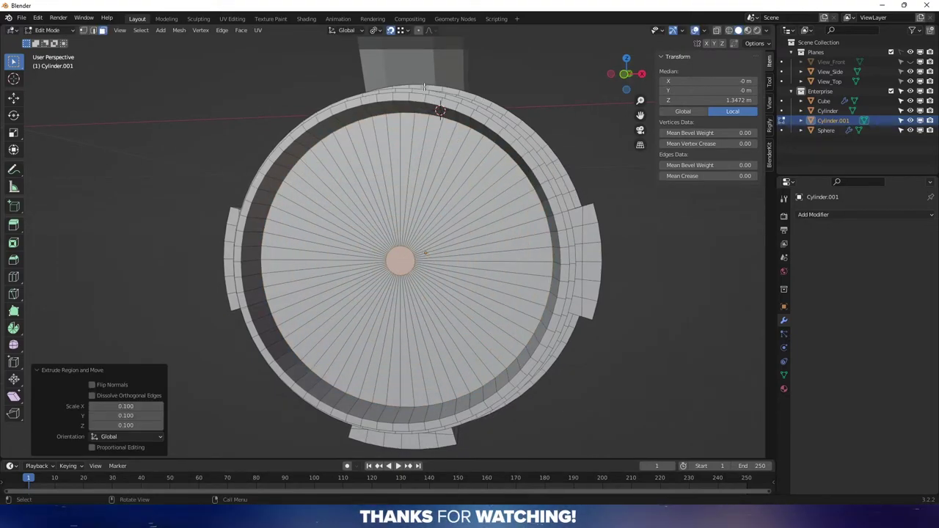
pyautogui.moveTo(412, 109); pyautogui.dragTo(402, 174, button='middle')
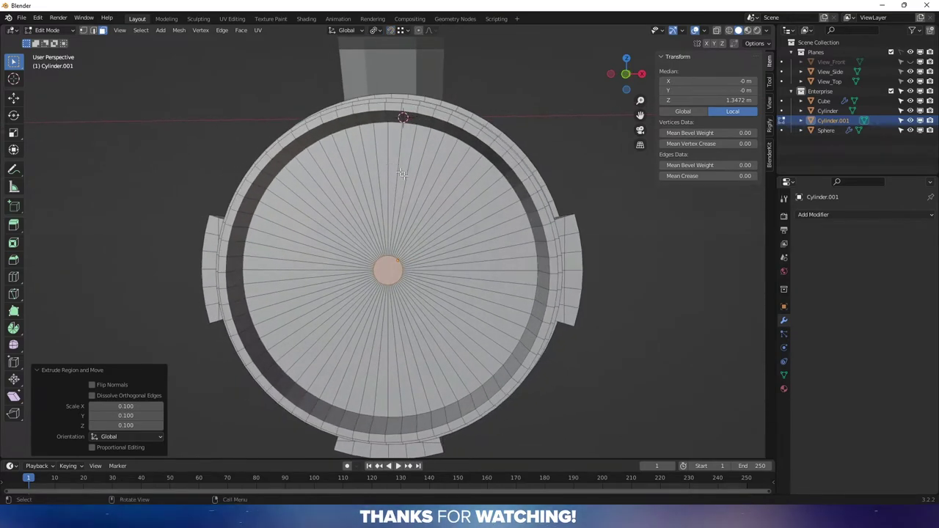
pyautogui.press('s')
pyautogui.click(428, 223)
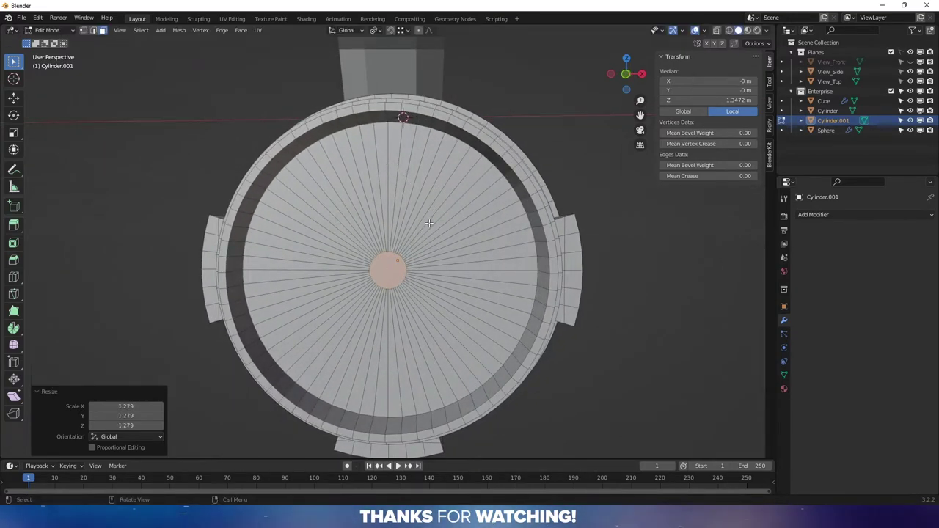
# - Add three concentric loop cuts around the front cap's radial faces and scale the loops up by about 1.03
pyautogui.moveTo(425, 224); pyautogui.dragTo(400, 240, button='middle')
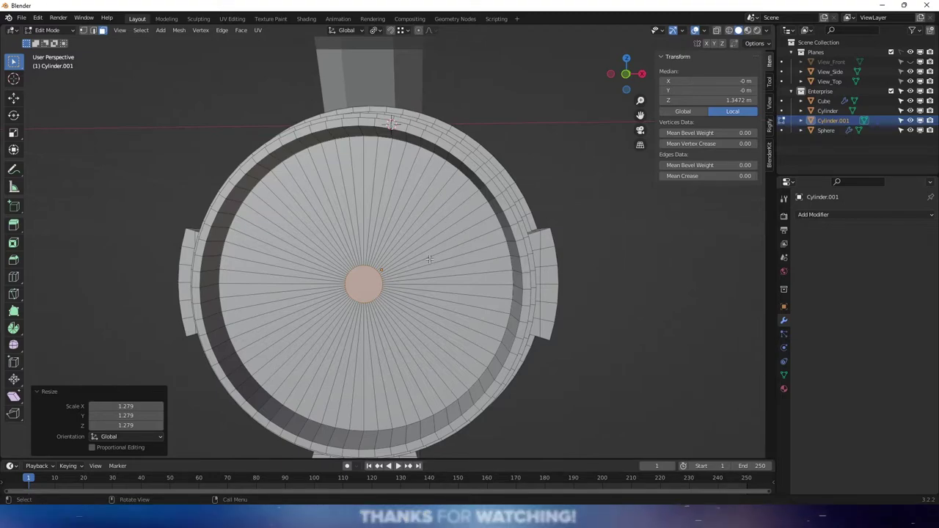
pyautogui.hotkey('ctrl', 'r')
pyautogui.scroll(2, 429, 259)
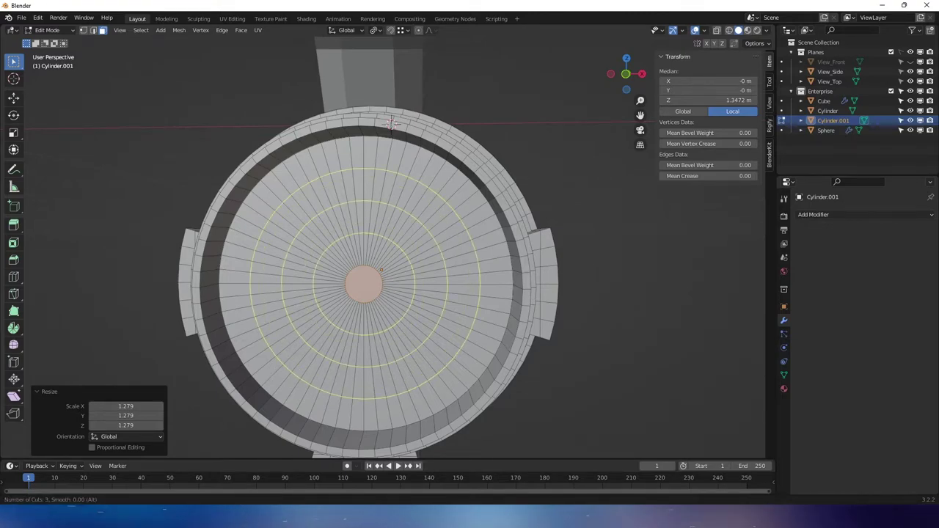
pyautogui.click(430, 261)
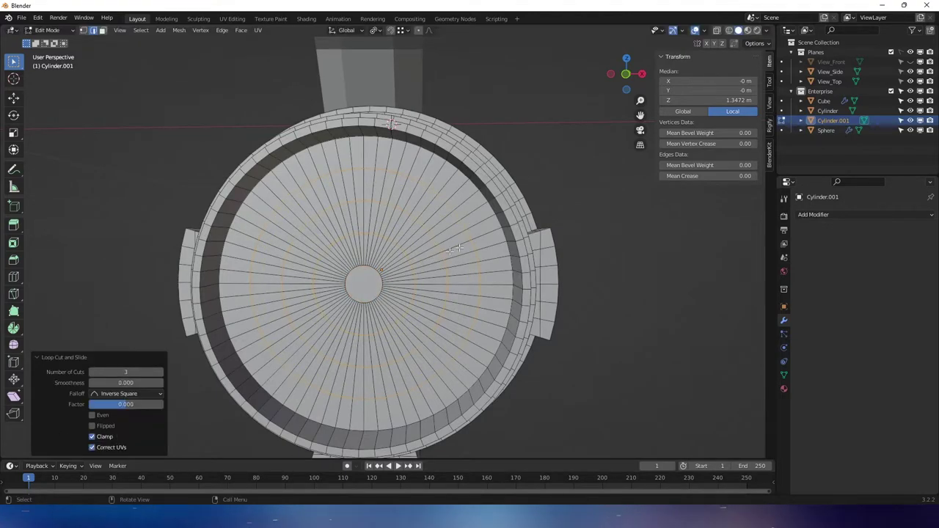
pyautogui.click(498, 229)
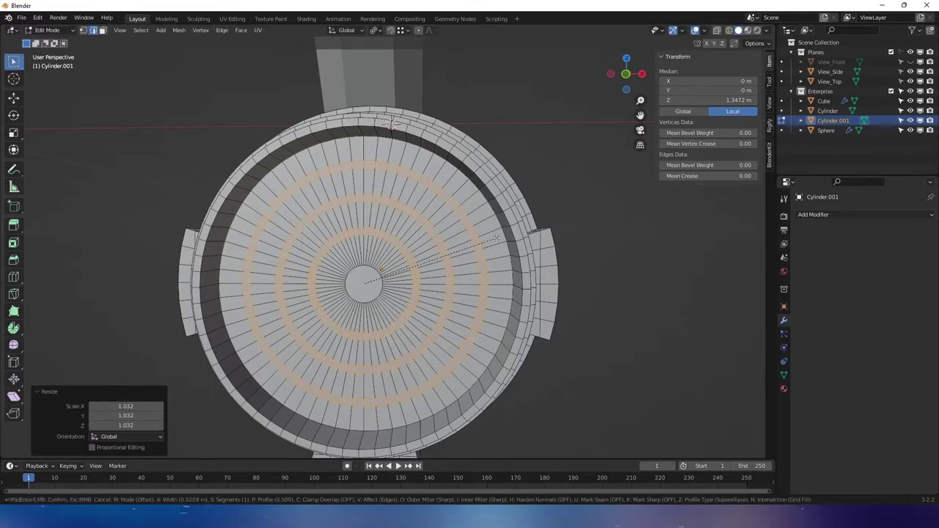
# - Bevel the three loops to a width of about 0.019 m and extrude the resulting ring faces forward about 0.051 m
pyautogui.click(496, 238)
pyautogui.moveTo(496, 238); pyautogui.dragTo(607, 190, button='middle')
pyautogui.press('e')
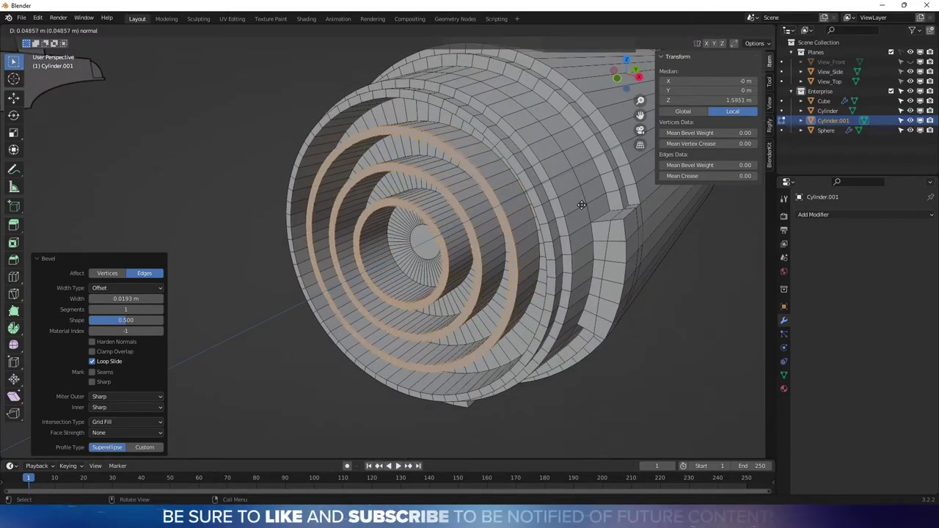
pyautogui.click(583, 198)
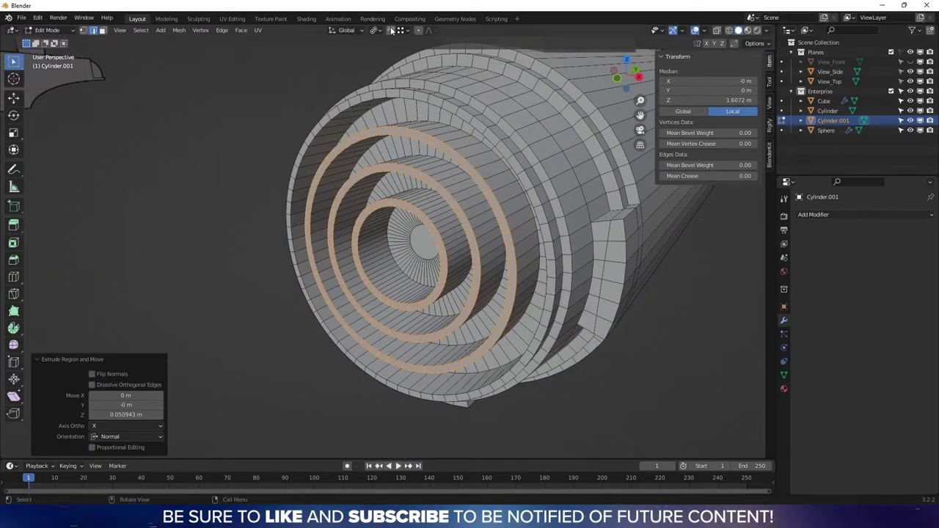
# - Move the three extruded ring faces along the Y axis, snapping them level with the hull's front rim
pyautogui.press('g')
pyautogui.press('y')
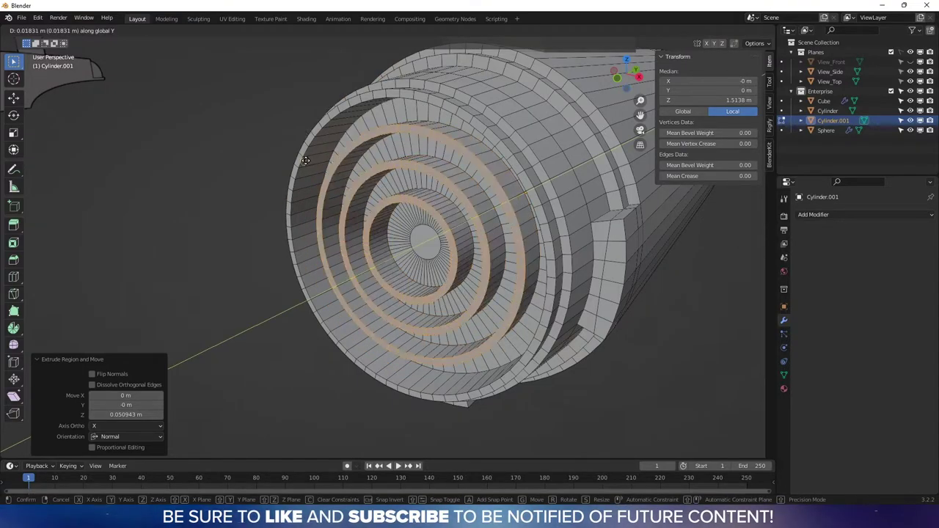
pyautogui.click(298, 168)
pyautogui.press('Tab')
pyautogui.moveTo(352, 179); pyautogui.dragTo(380, 206, button='middle')
pyautogui.press('Tab')
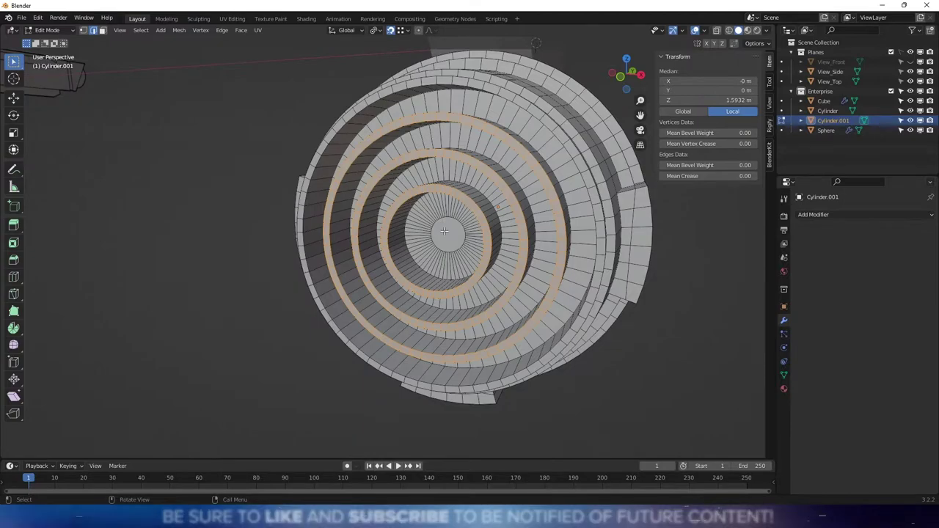
# - Extrude the small centre face about -0.048 m along Y, level with the surrounding rings
pyautogui.hotkey('alt', 'a')
pyautogui.click(445, 233)
pyautogui.moveTo(445, 233)
pyautogui.mouseDown(button='middle')
pyautogui.moveTo(468, 234)
pyautogui.moveTo(450, 240)
pyautogui.mouseUp(button='middle')
pyautogui.press('g')
pyautogui.press('y')
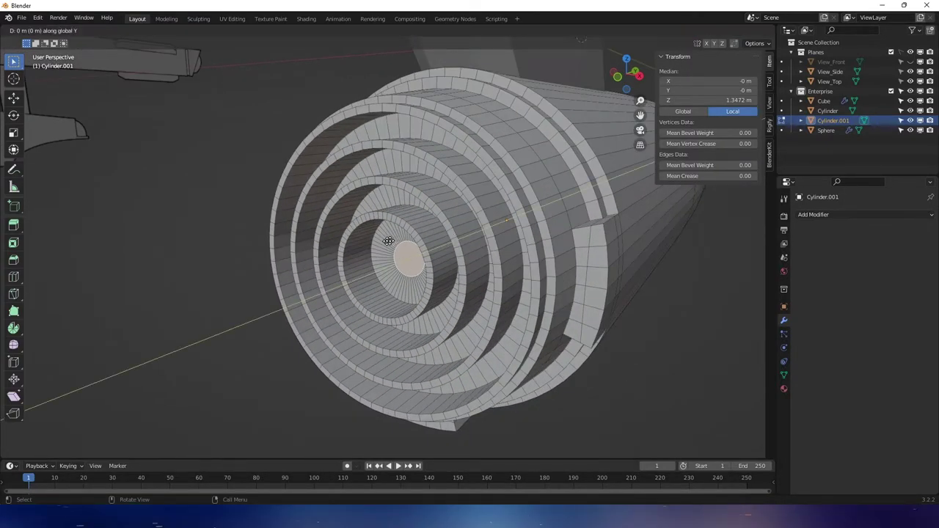
pyautogui.click(351, 255)
pyautogui.moveTo(351, 255); pyautogui.dragTo(341, 129, button='middle')
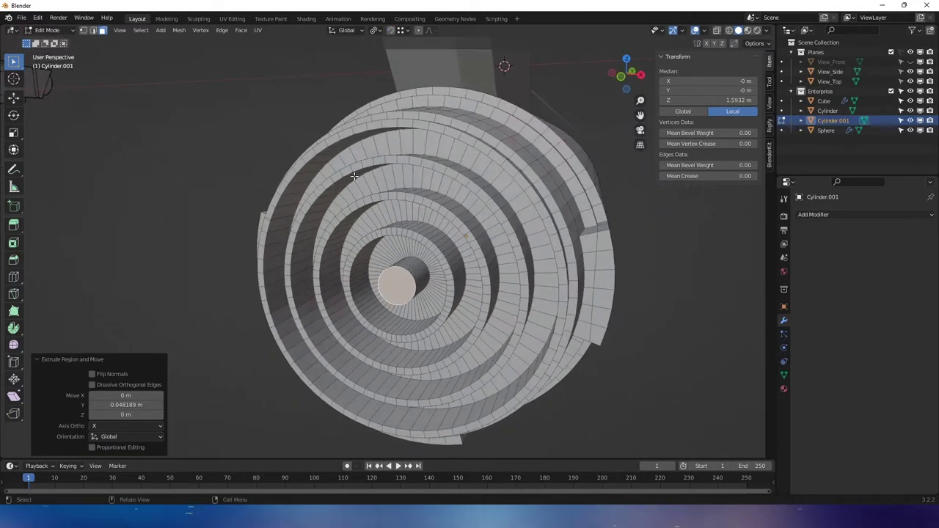
# - Extrude the centre boss's end face in place and scale it down to about 0.65
pyautogui.scroll(2, 329, 127)
pyautogui.press('e')
pyautogui.press('s')
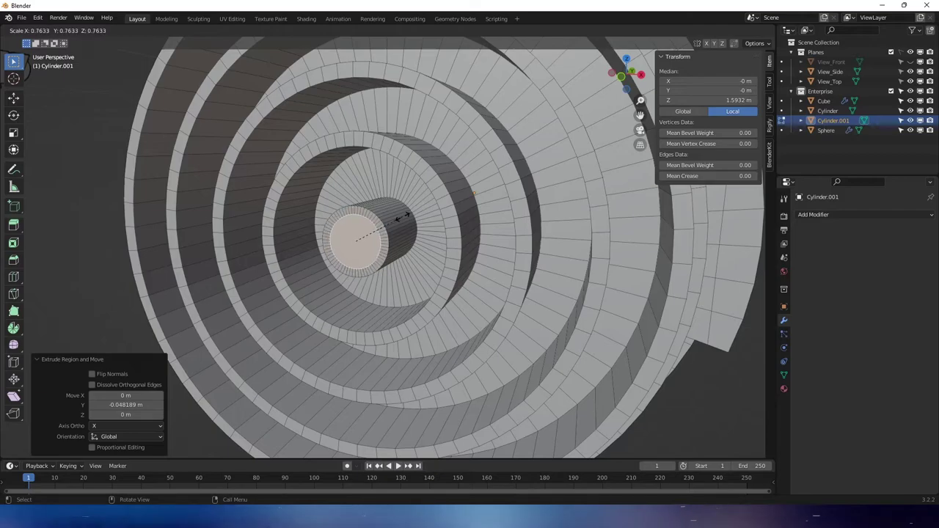
pyautogui.click(399, 218)
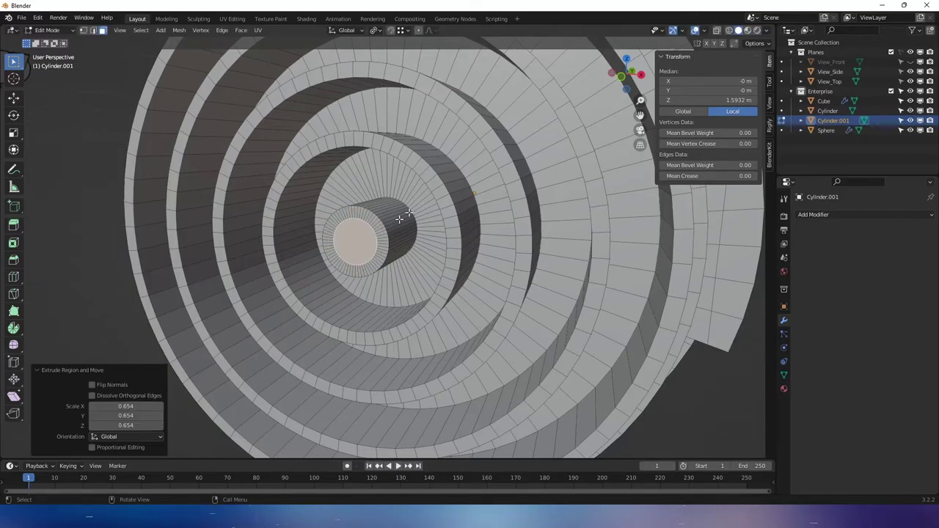
# - Extrude the reduced end face about -0.02 m along Y to meet the back of the reference dish in side view
pyautogui.click(640, 74)
pyautogui.scroll(2, 489, 213)
pyautogui.keyDown('shift'); pyautogui.moveTo(345, 208); pyautogui.dragTo(447, 250, button='middle'); pyautogui.keyUp('shift')
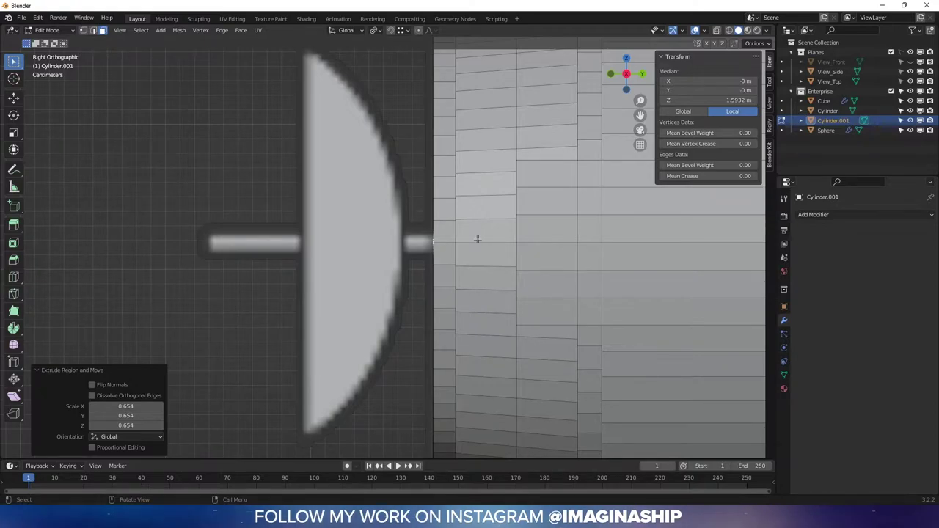
pyautogui.press('e')
pyautogui.press('y')
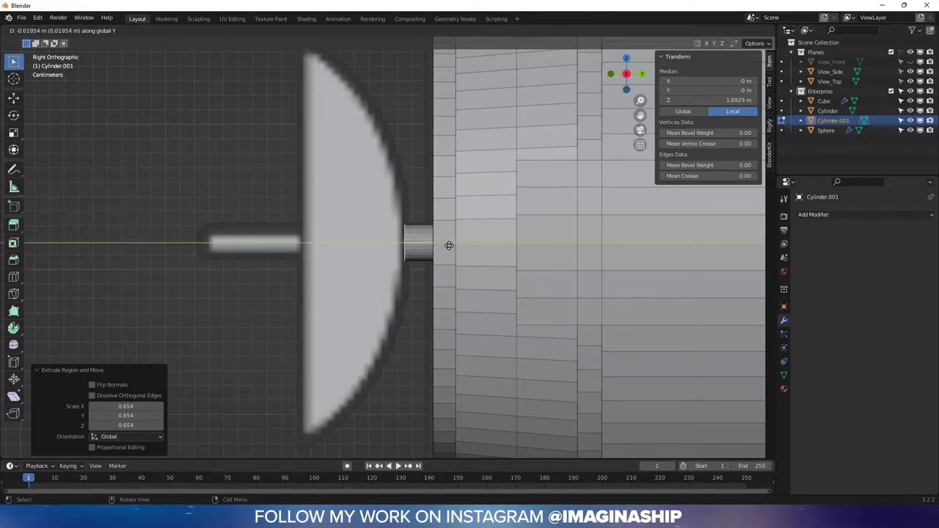
pyautogui.click(449, 246)
# - Extrude the shaft's end face in place and scale it by 11.4 to the reference dish's diameter
pyautogui.moveTo(344, 255)
pyautogui.keyDown('shift'); pyautogui.mouseDown(button='middle')
pyautogui.moveTo(327, 247)
pyautogui.moveTo(352, 260)
pyautogui.moveTo(334, 239)
pyautogui.mouseUp(button='middle'); pyautogui.keyUp('shift')
pyautogui.scroll(-1, 480, 192)
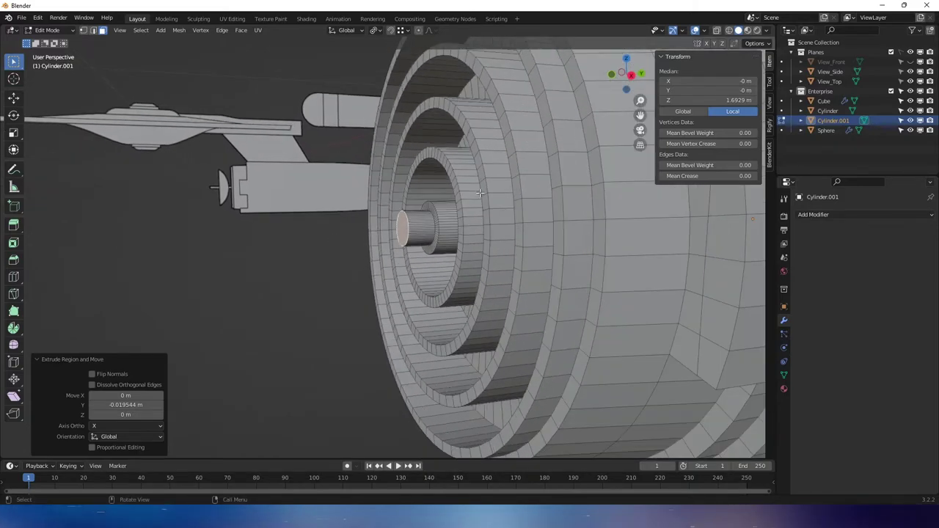
pyautogui.moveTo(479, 192); pyautogui.dragTo(490, 194, button='middle')
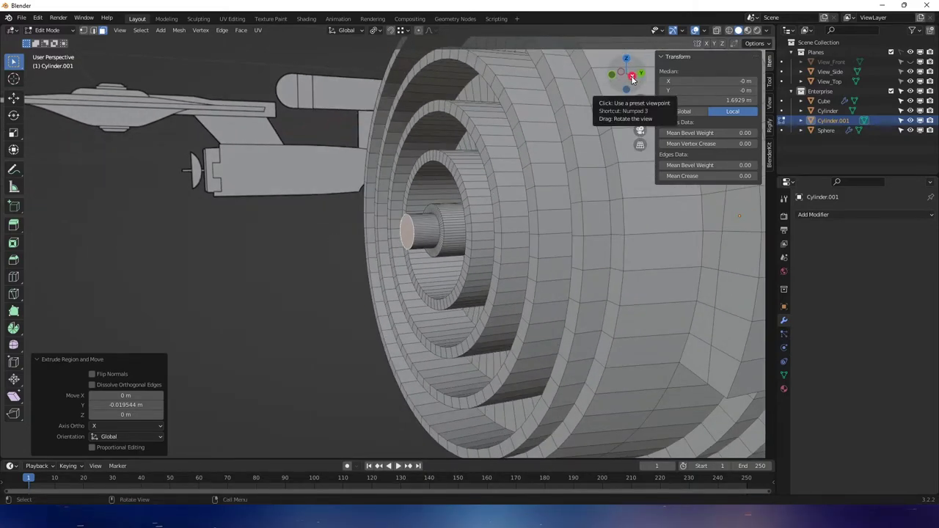
pyautogui.moveTo(636, 80); pyautogui.dragTo(628, 76)
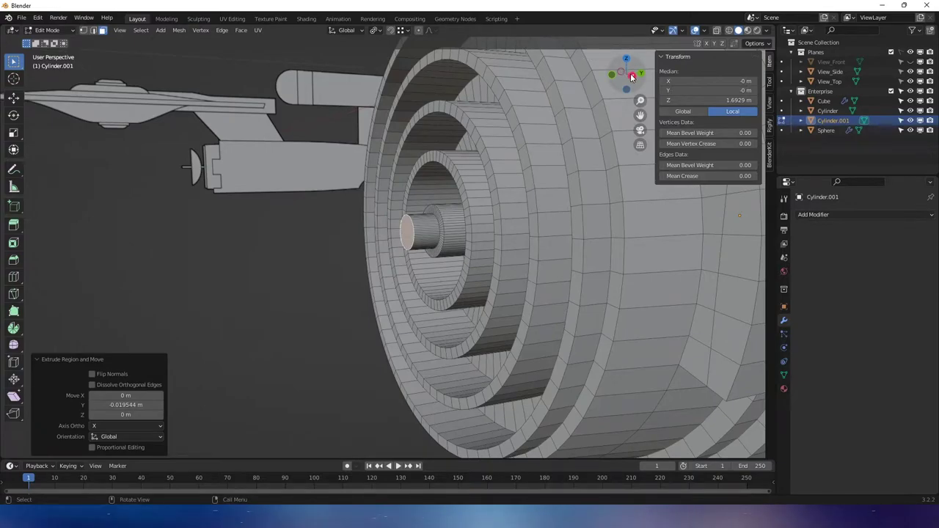
pyautogui.click(632, 76)
pyautogui.press('e')
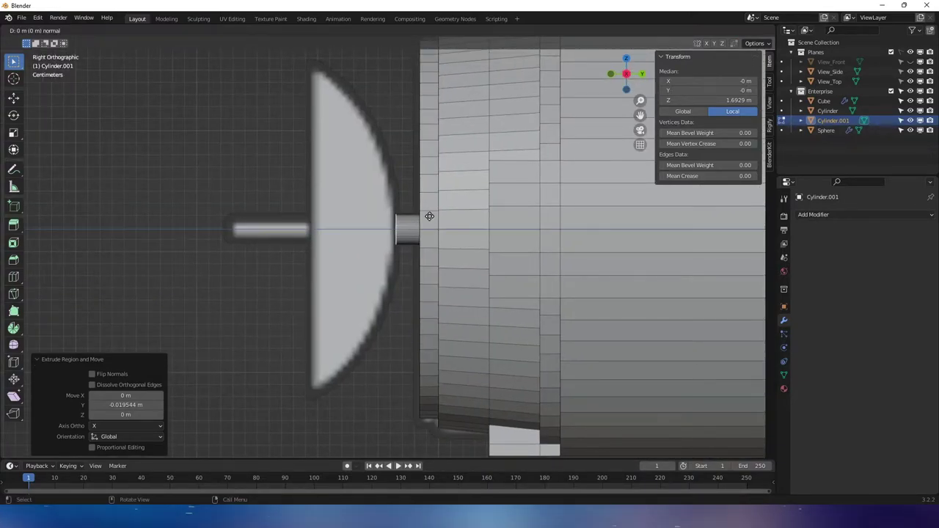
pyautogui.press('s')
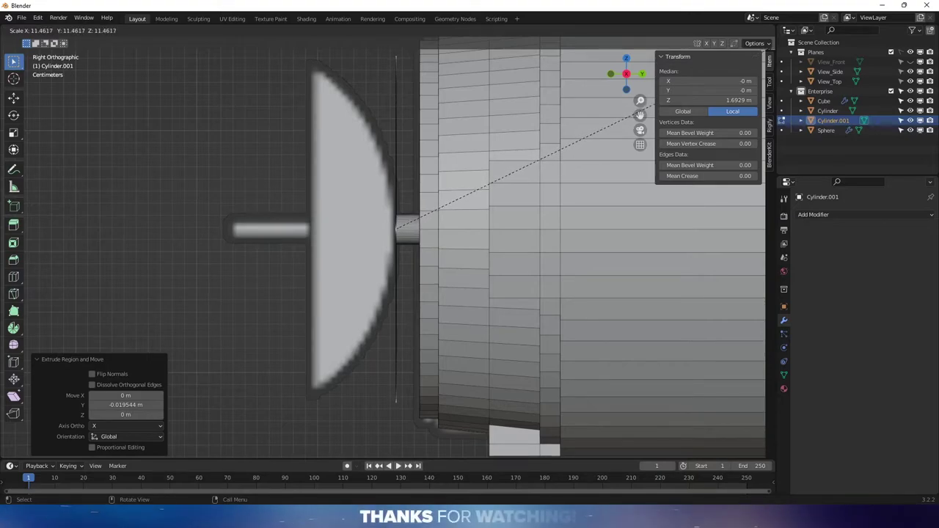
pyautogui.click(537, 162)
# - Move the enlarged face about -0.073 m along Y to the reference dish's front edge, forming a cone
pyautogui.press('g')
pyautogui.press('y')
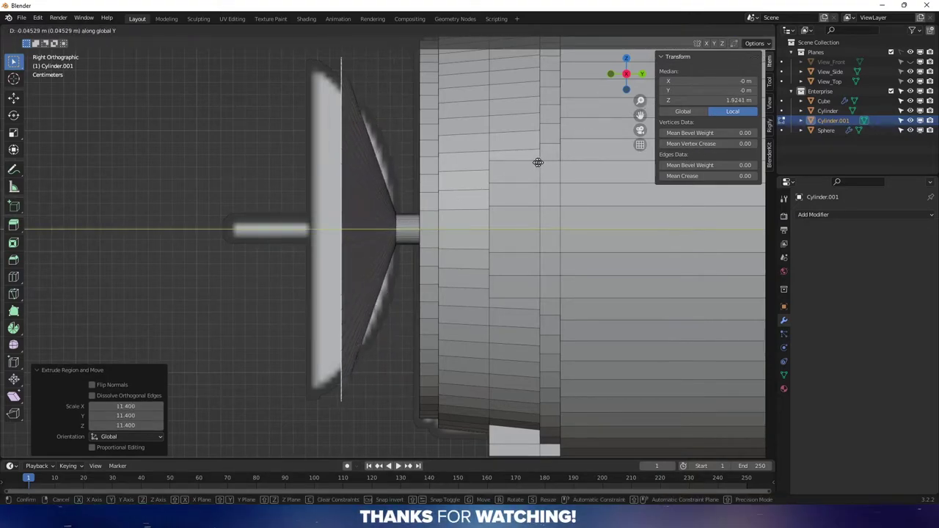
pyautogui.click(509, 174)
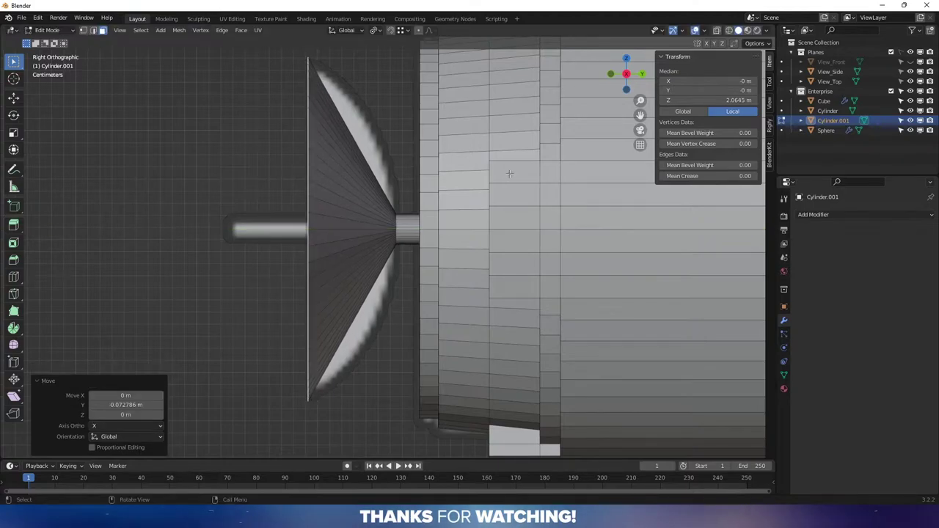
# - Delete the large front face of the cone to open up the dish interior
pyautogui.moveTo(385, 186)
pyautogui.mouseDown(button='middle')
pyautogui.moveTo(420, 199)
pyautogui.moveTo(375, 177)
pyautogui.mouseUp(button='middle')
pyautogui.press('x')
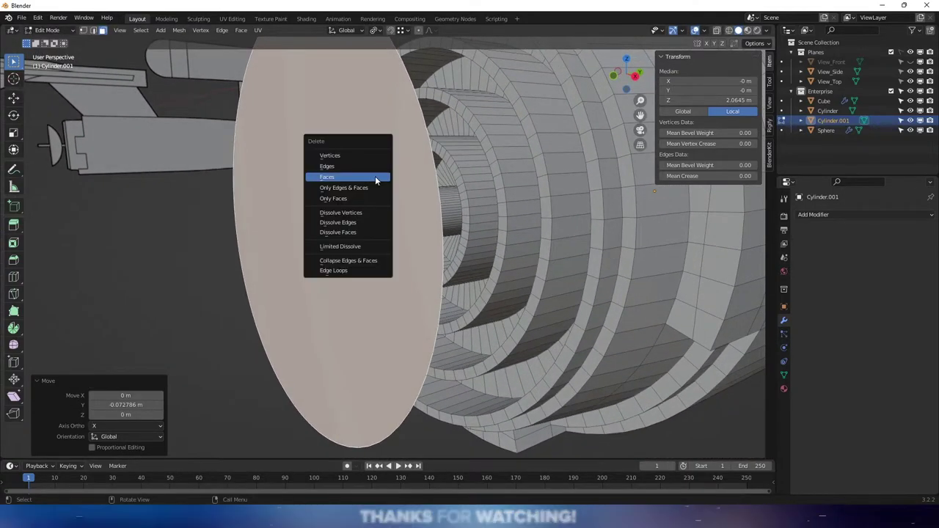
pyautogui.click(375, 176)
pyautogui.moveTo(375, 199); pyautogui.dragTo(420, 323, button='middle')
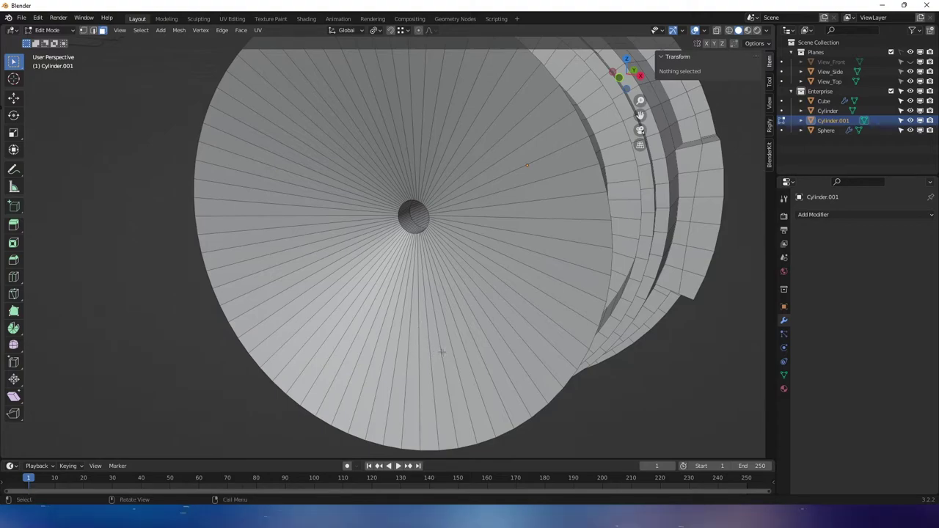
# - Separate the ring of cone faces from the shaft into its own object
pyautogui.keyDown('alt'); pyautogui.click(441, 353); pyautogui.keyUp('alt')
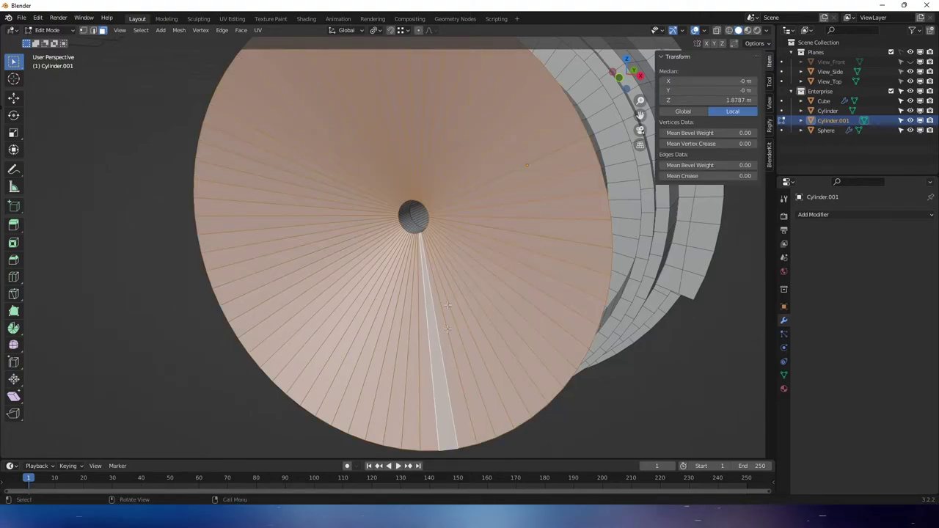
pyautogui.moveTo(409, 311); pyautogui.dragTo(340, 233, button='middle')
pyautogui.press('p')
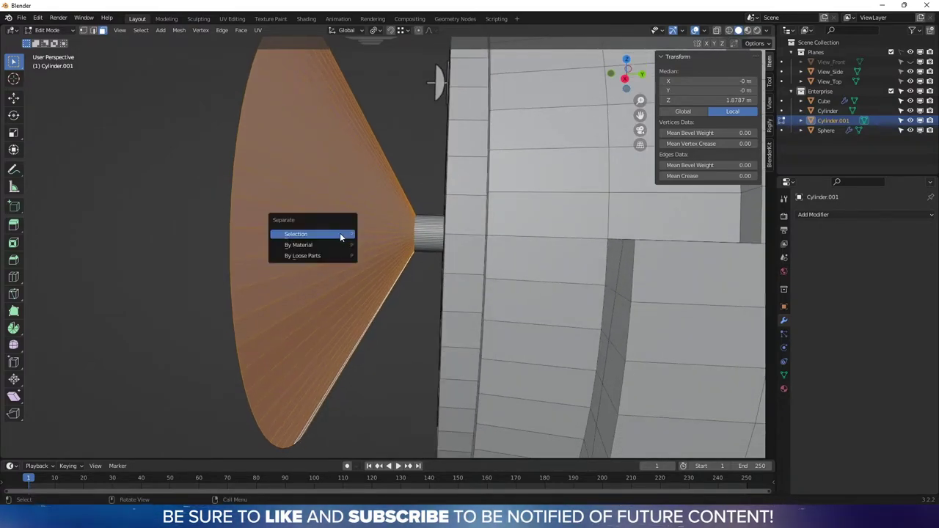
pyautogui.click(340, 234)
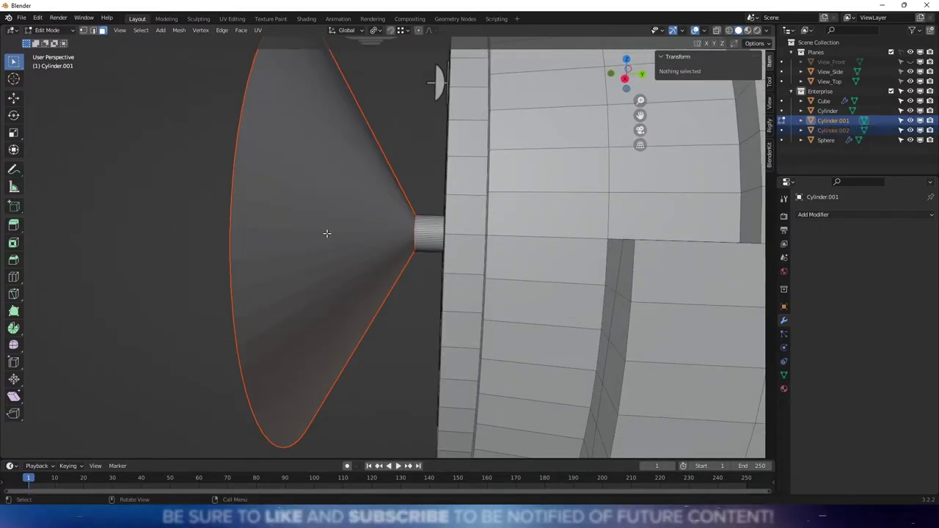
# - Add a loop cut around the separated cone, slid 0.24 towards the shaft, and scale it by 1.688 to bulge towards the reference dish
pyautogui.press('Tab')
pyautogui.click(338, 241)
pyautogui.moveTo(338, 242); pyautogui.dragTo(286, 143, button='middle')
pyautogui.press('Tab')
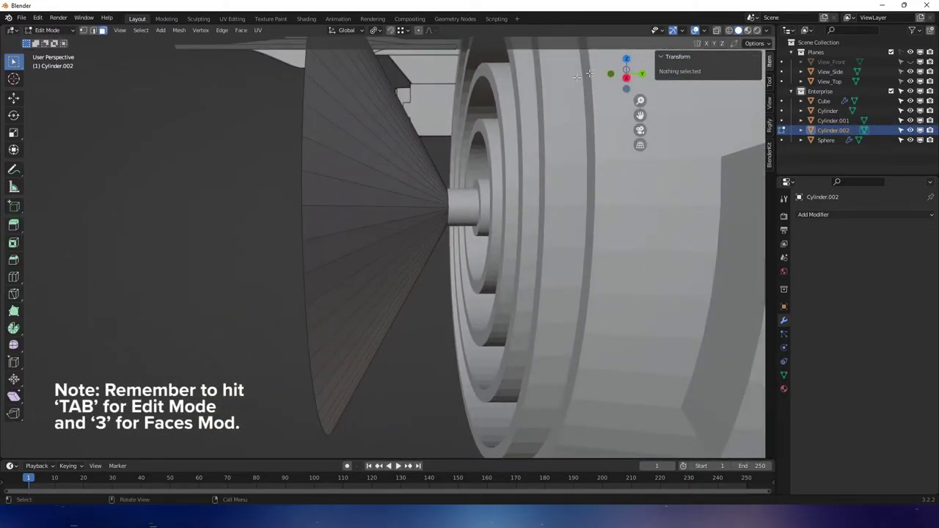
pyautogui.click(626, 76)
pyautogui.keyDown('shift'); pyautogui.moveTo(454, 144); pyautogui.dragTo(424, 185, button='middle'); pyautogui.keyUp('shift')
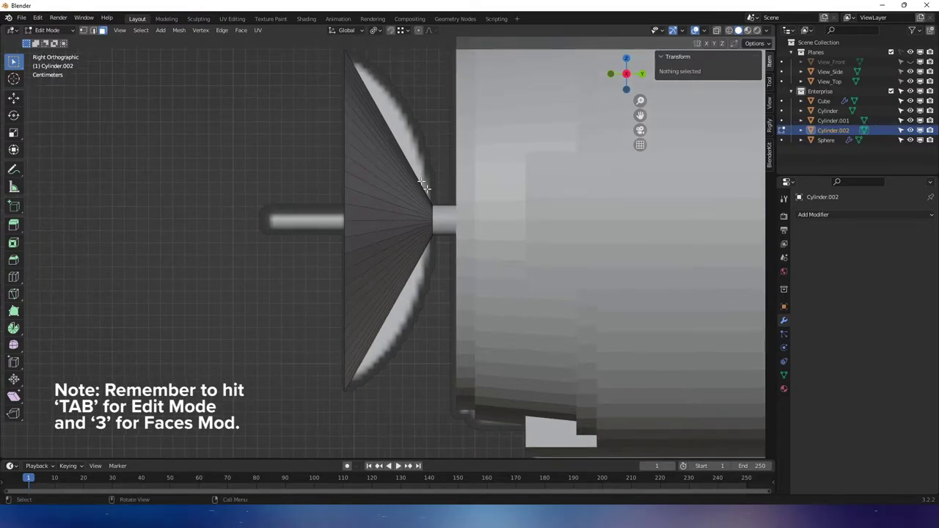
pyautogui.hotkey('ctrl', 'r')
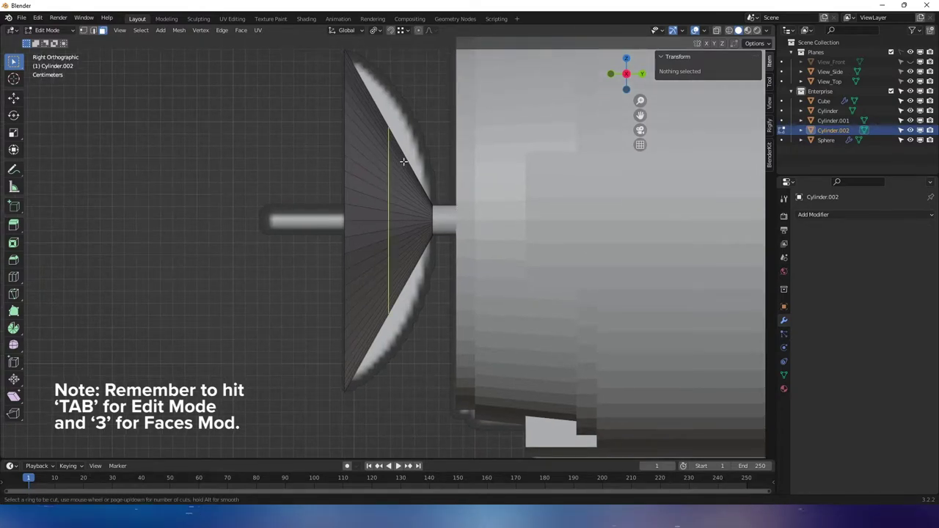
pyautogui.click(403, 162)
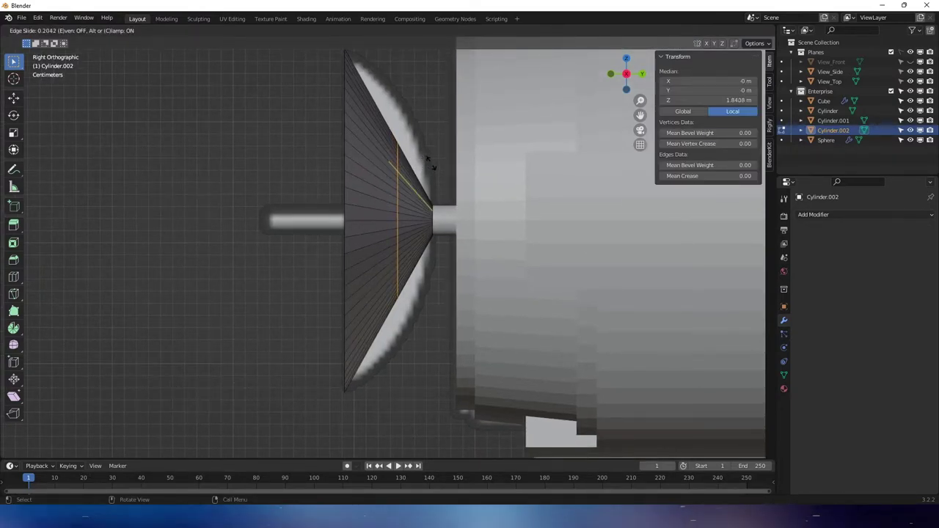
pyautogui.click(433, 168)
pyautogui.press('s')
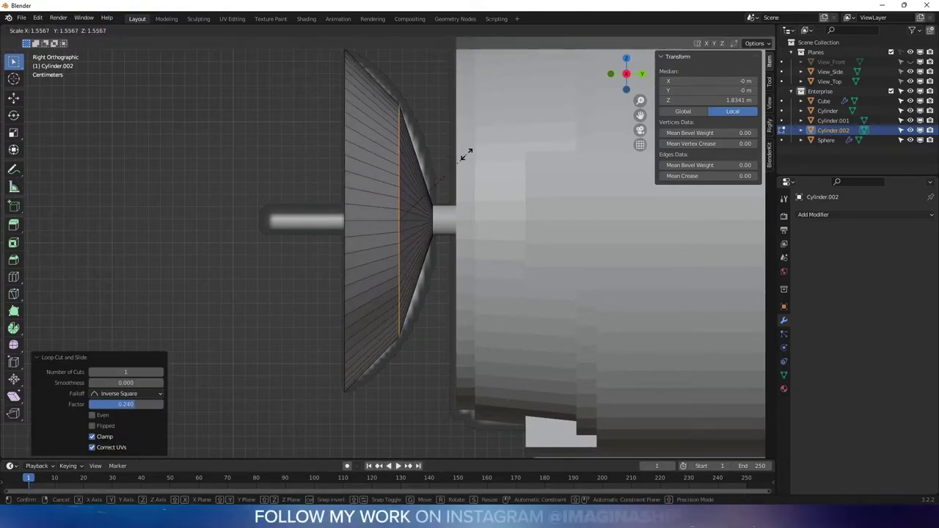
pyautogui.click(469, 150)
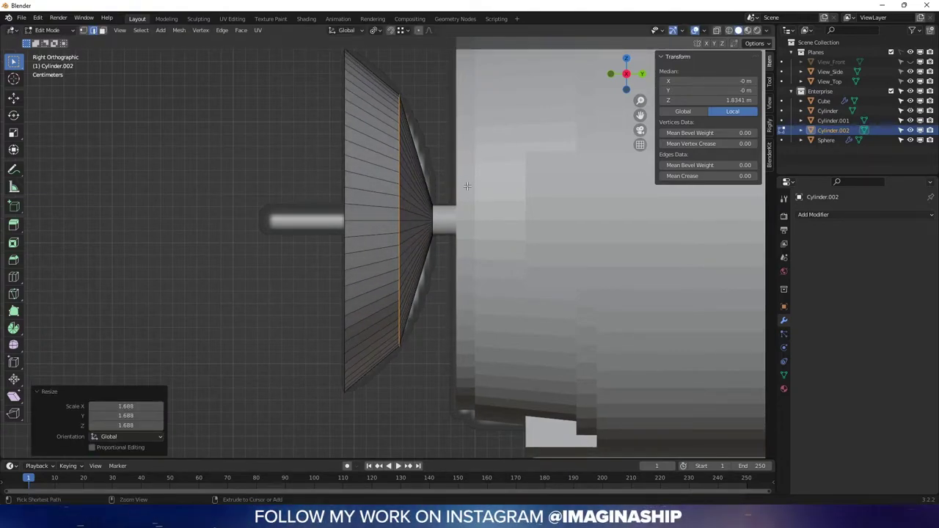
# - Bevel the scaled edge loop about 0.13 m wide with one segment to round the dish profile
pyautogui.hotkey('ctrl', 'b')
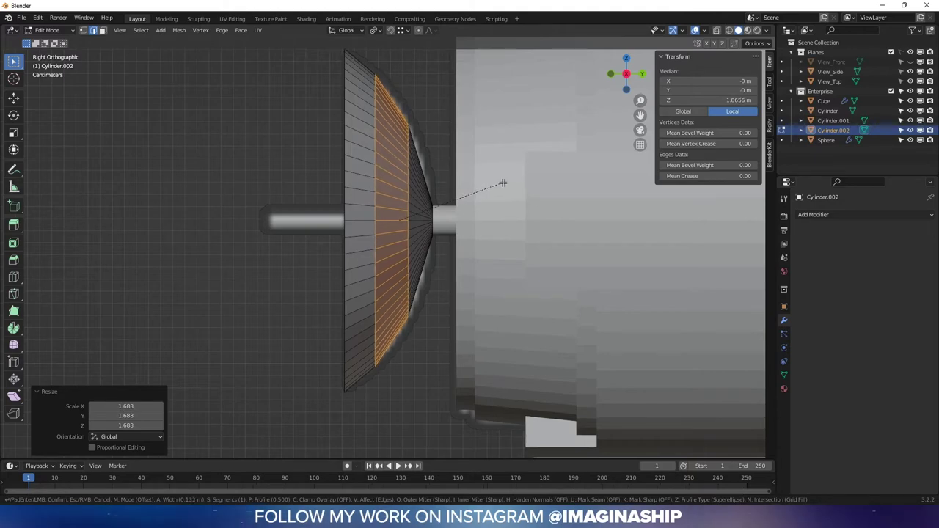
pyautogui.click(502, 183)
pyautogui.hotkey('ctrl', 'z')
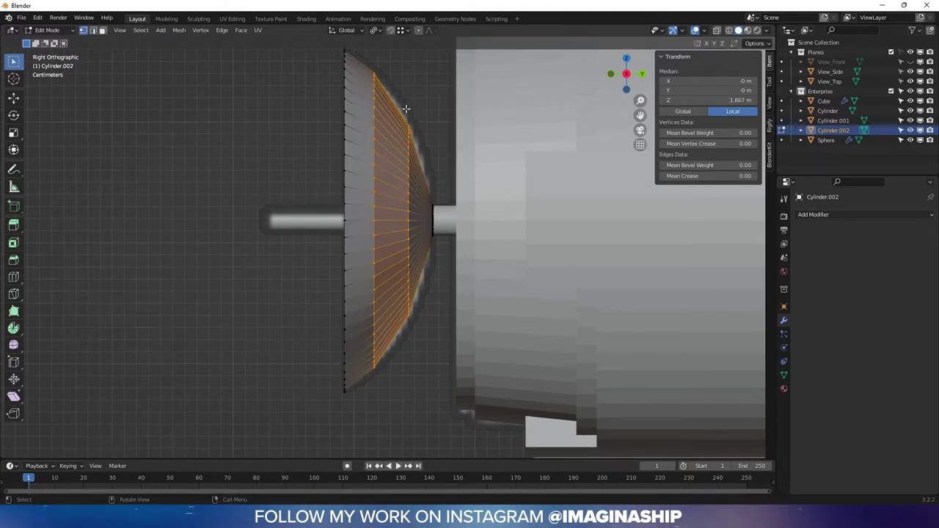
# - Move the dish's loop nearest the shaft about 0.0032 m along Y and scale it up to the reference curve
pyautogui.click(397, 106)
pyautogui.hotkey('alt', 'z')
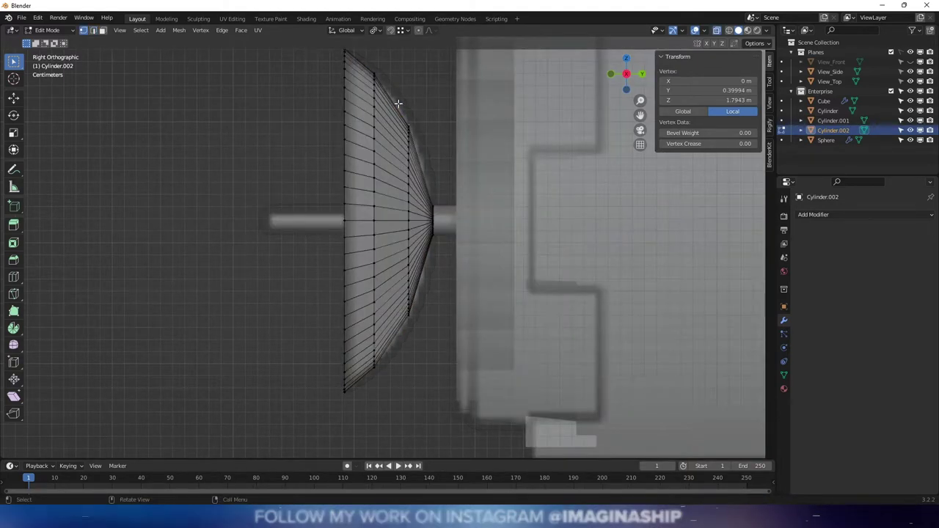
pyautogui.moveTo(398, 103); pyautogui.dragTo(433, 356)
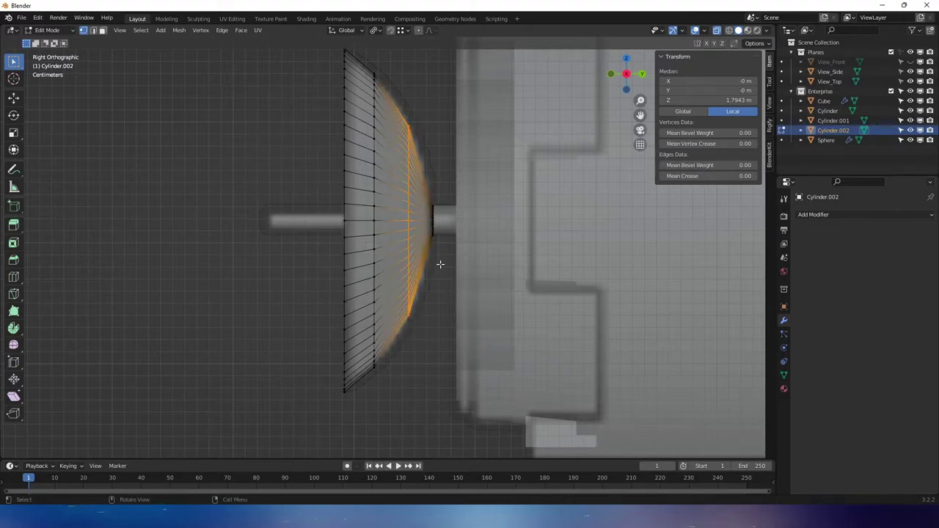
pyautogui.press('g')
pyautogui.press('y')
pyautogui.click(444, 261)
pyautogui.press('s')
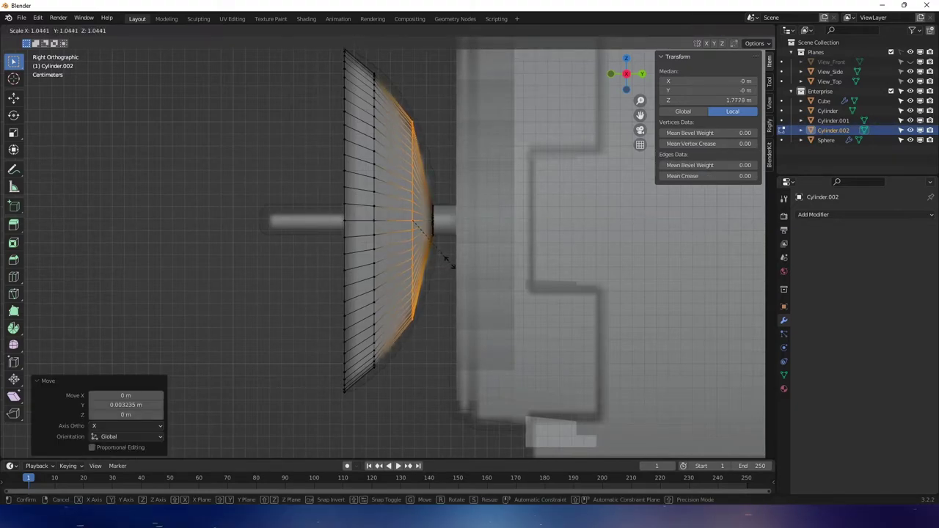
pyautogui.click(451, 257)
# - Scale the dish's loop nearest the open rim by 1.044 to match the reference outline
pyautogui.moveTo(368, 78); pyautogui.dragTo(387, 385)
pyautogui.press('s')
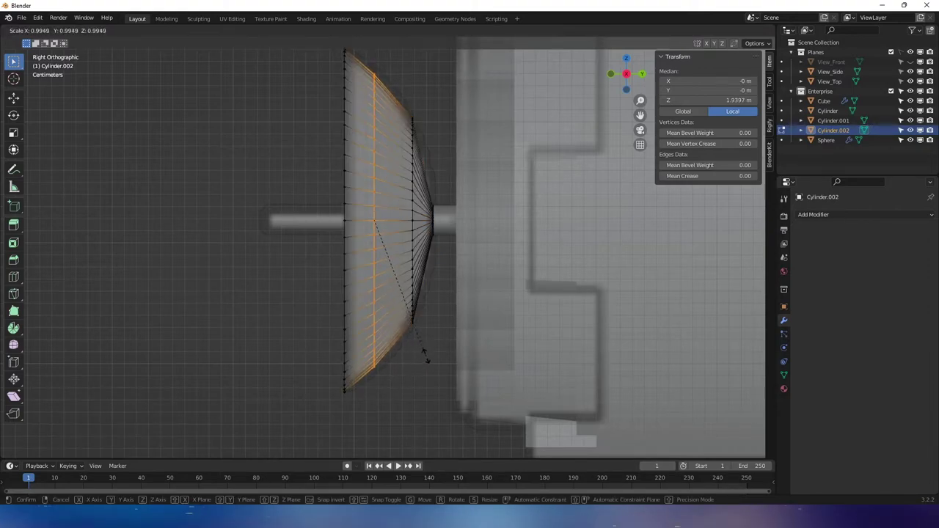
pyautogui.click(434, 359)
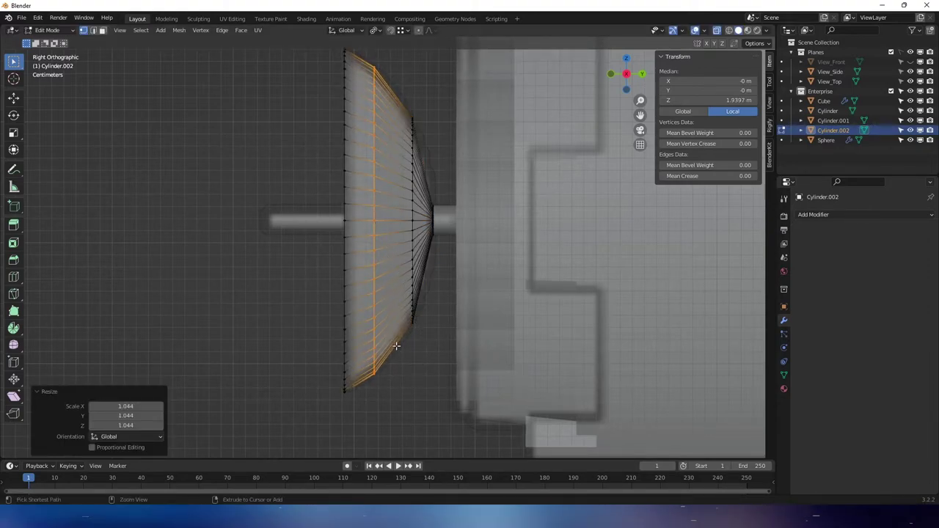
# - Add a centred loop cut between the dish's two middle loops, scale it by 1.044 and shift it about -0.0004 m along Y
pyautogui.hotkey('ctrl', 'r')
pyautogui.click(396, 345)
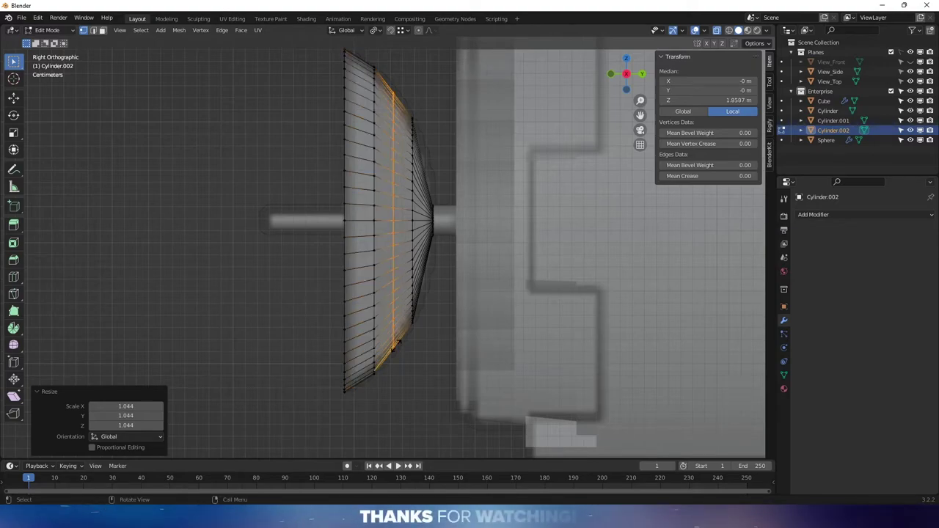
pyautogui.hotkey('ctrl', 'r')
pyautogui.click(424, 352)
pyautogui.rightClick(422, 352)
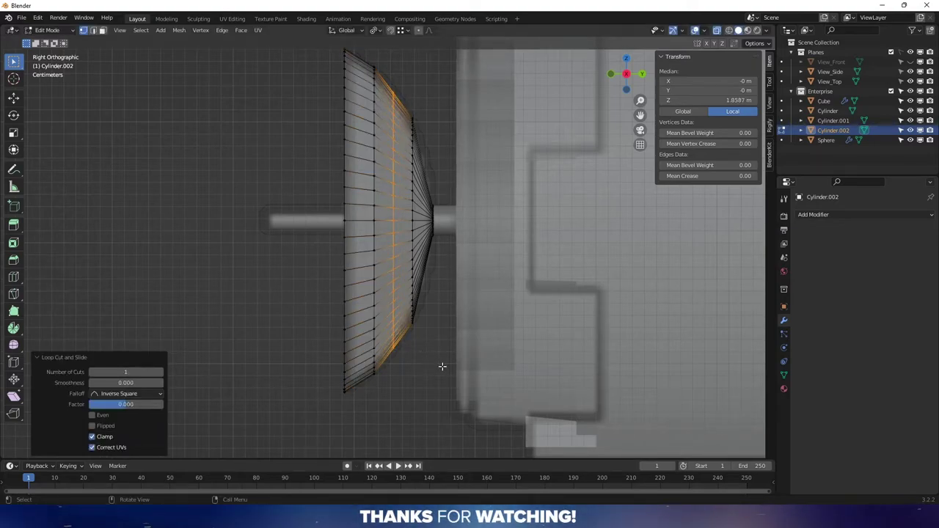
pyautogui.press('s')
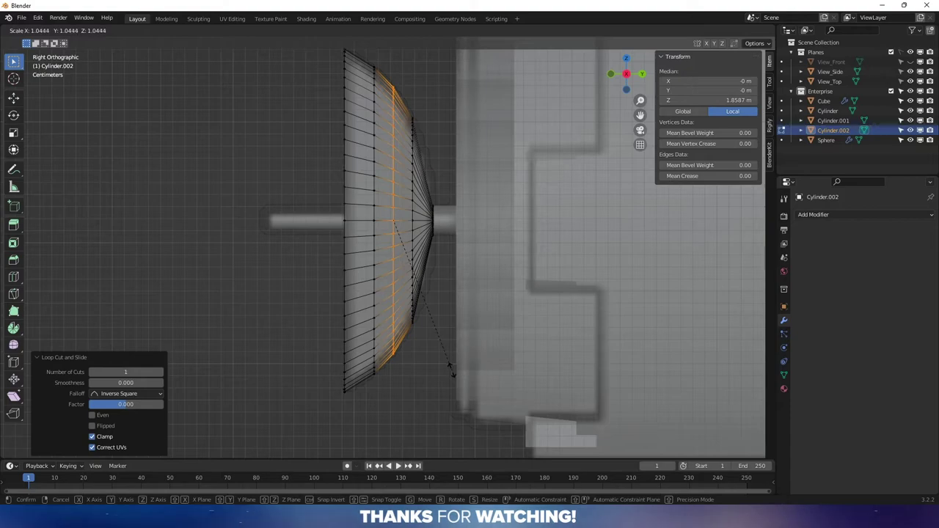
pyautogui.click(450, 369)
pyautogui.press('g')
pyautogui.press('y')
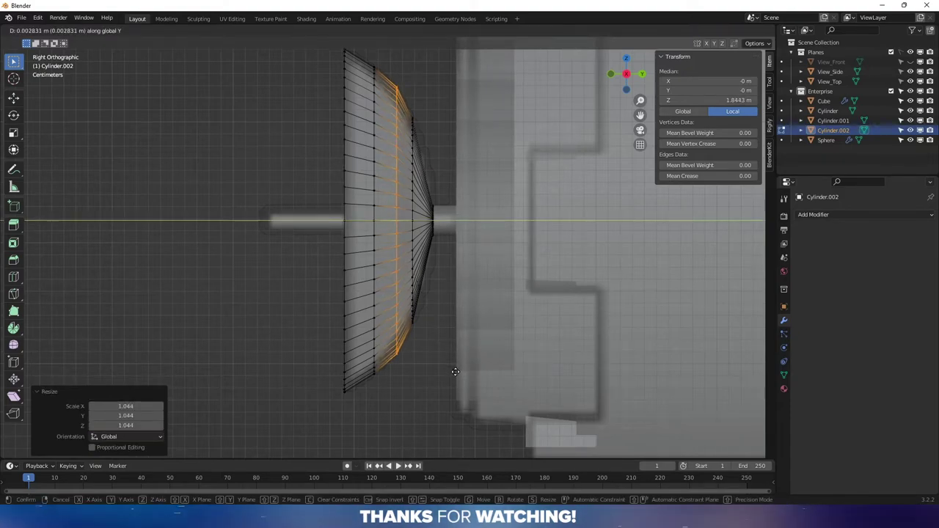
pyautogui.click(451, 375)
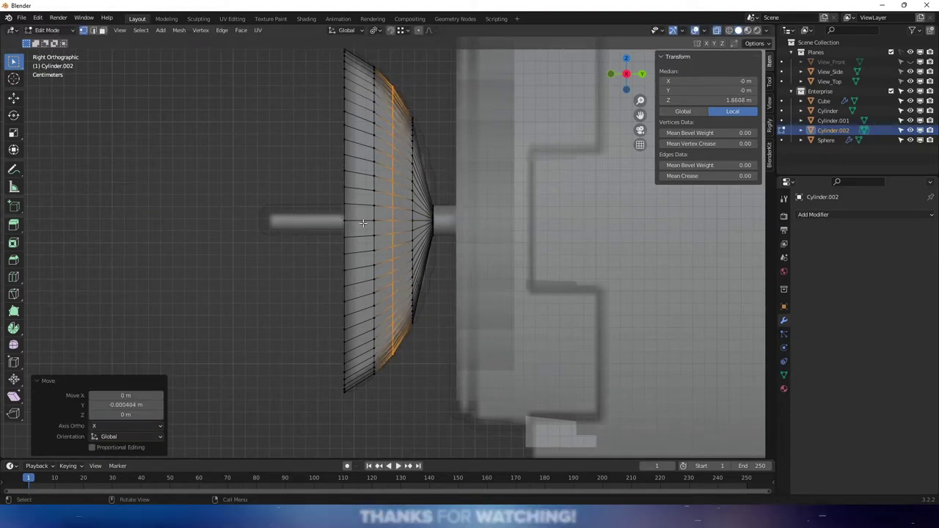
# - Extrude all the dish's faces about -0.0074 m along the normal and scale them by 0.954 to give the dish a thickness
pyautogui.hotkey('alt', 'a')
pyautogui.moveTo(373, 183); pyautogui.dragTo(397, 218, button='middle')
pyautogui.hotkey('alt', 'z')
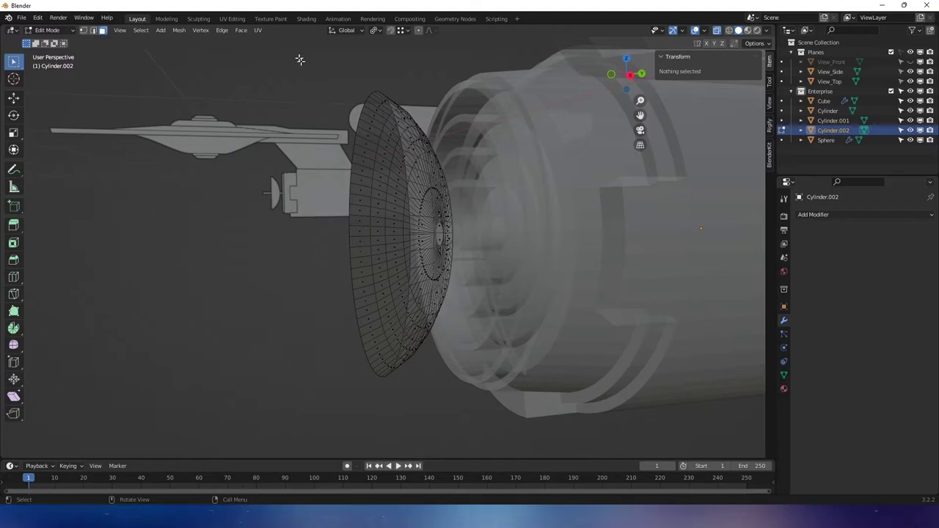
pyautogui.moveTo(297, 56); pyautogui.dragTo(524, 419)
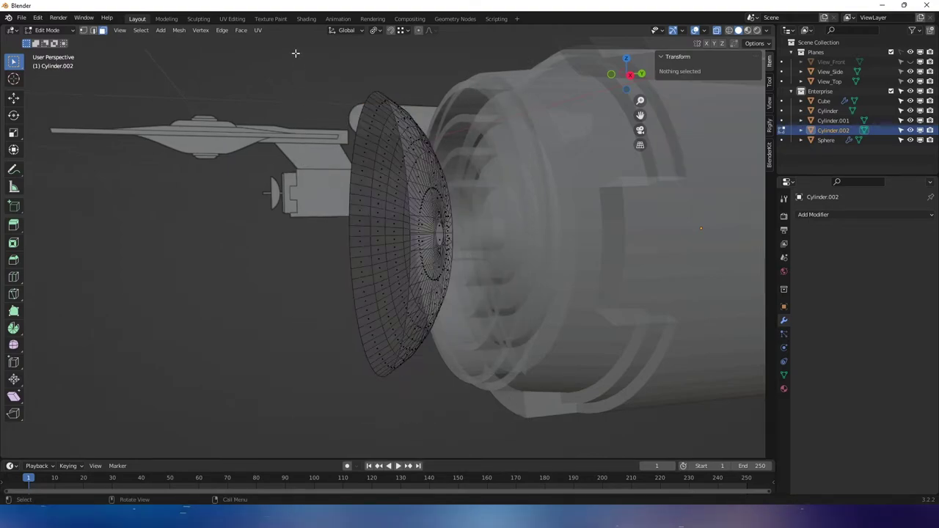
pyautogui.moveTo(299, 62); pyautogui.dragTo(477, 397)
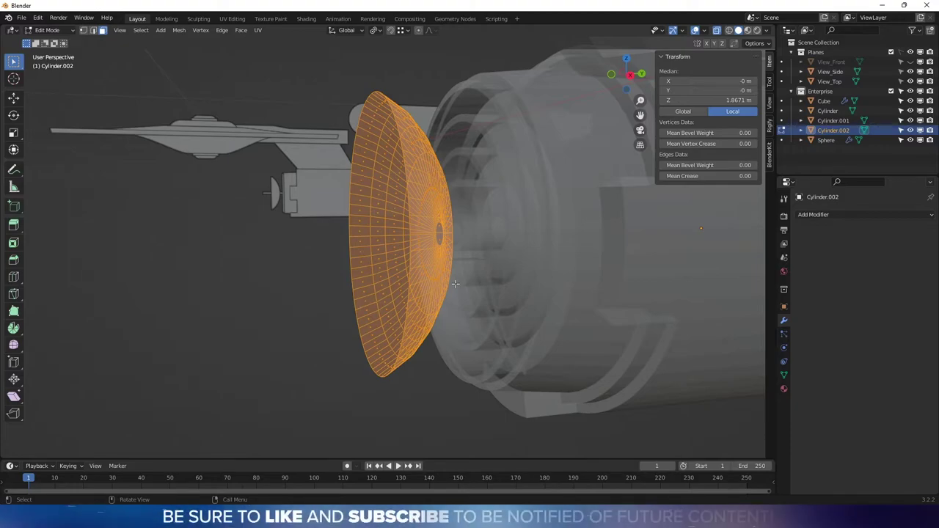
pyautogui.moveTo(443, 282)
pyautogui.keyDown('shift'); pyautogui.mouseDown(button='middle')
pyautogui.moveTo(411, 279)
pyautogui.moveTo(469, 288)
pyautogui.moveTo(391, 281)
pyautogui.moveTo(438, 283)
pyautogui.mouseUp(button='middle'); pyautogui.keyUp('shift')
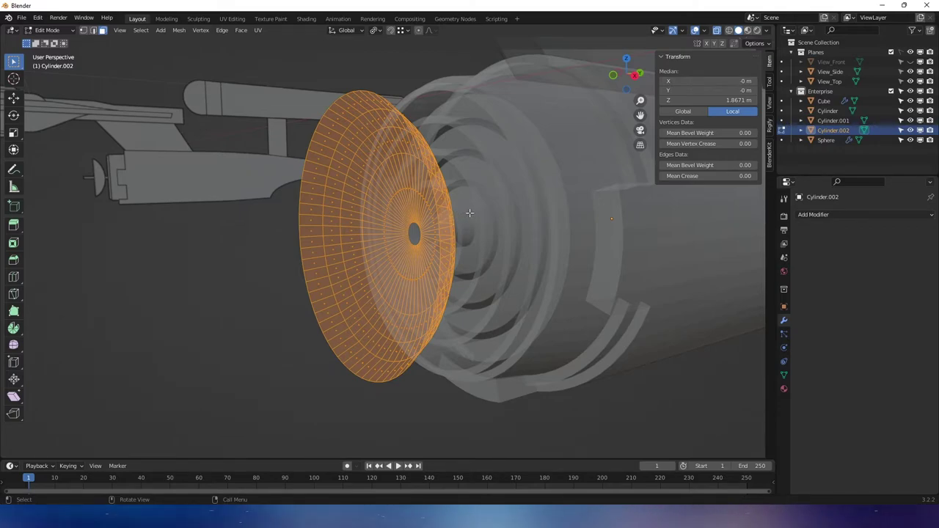
pyautogui.moveTo(466, 214); pyautogui.dragTo(440, 214, button='middle')
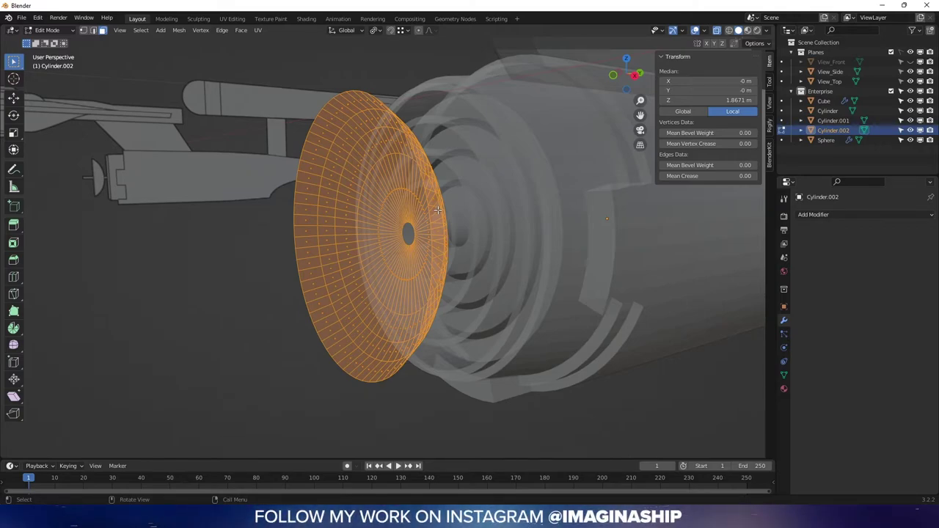
pyautogui.moveTo(412, 210); pyautogui.dragTo(387, 209, button='middle')
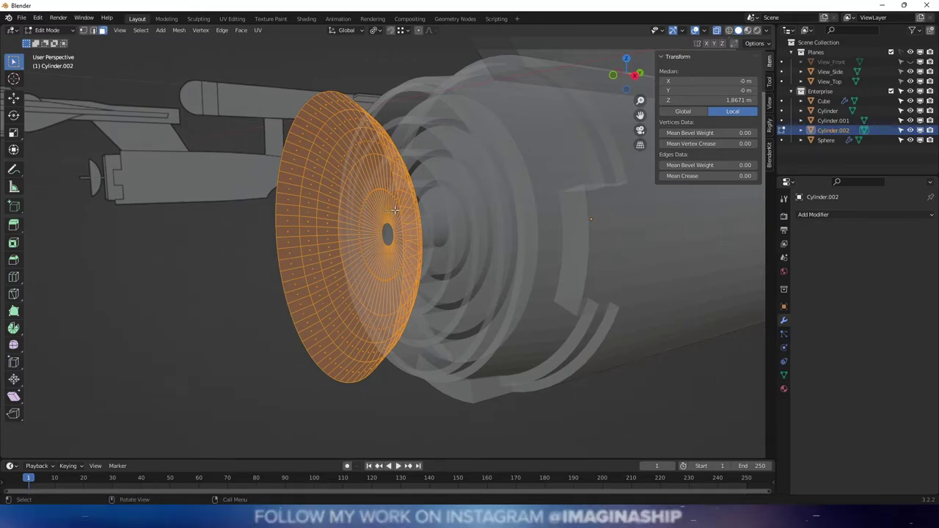
pyautogui.moveTo(394, 211); pyautogui.dragTo(447, 219, button='middle')
pyautogui.hotkey('alt', 'z')
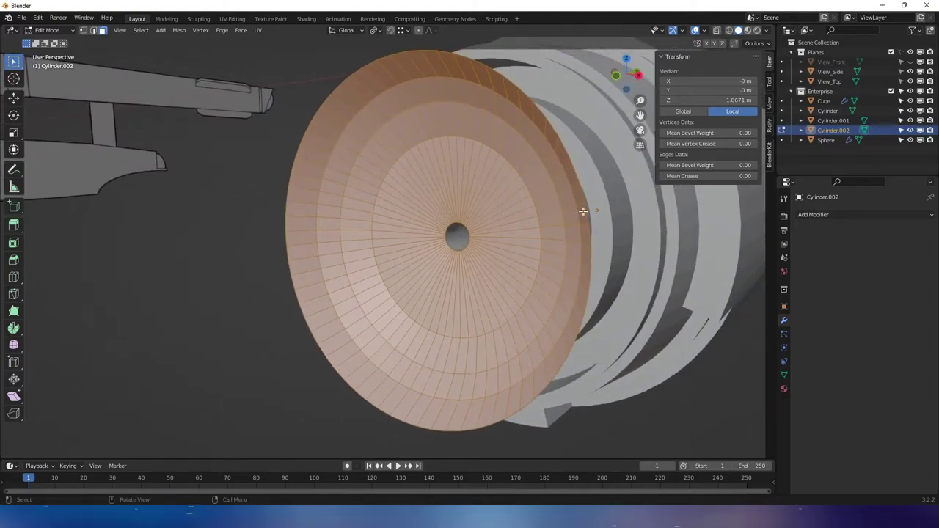
pyautogui.press('e')
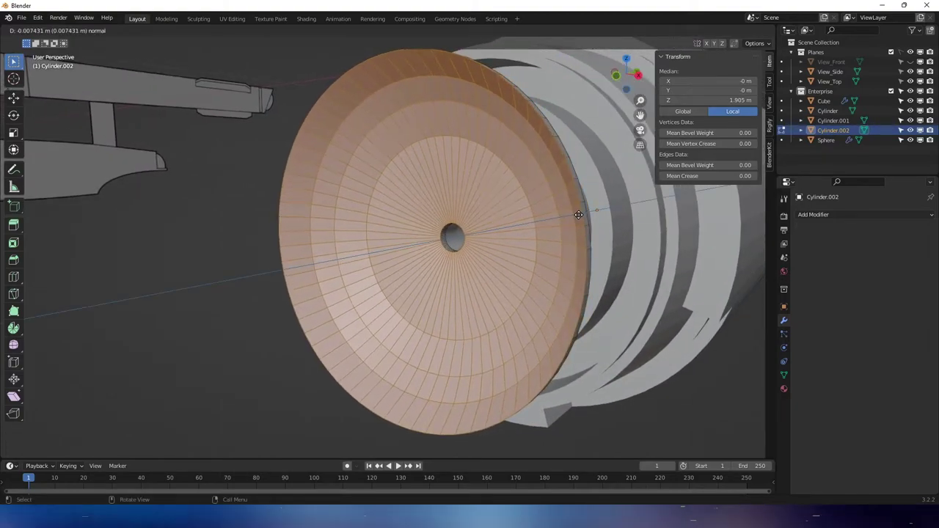
pyautogui.click(577, 214)
pyautogui.press('s')
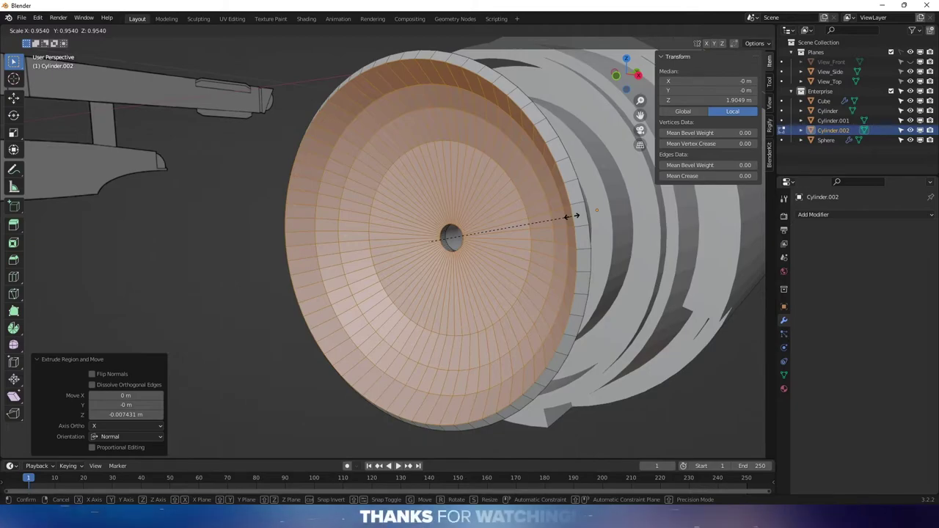
pyautogui.click(571, 216)
# - Delete the ring of faces lining the dish's centre hole and return to Object Mode
pyautogui.moveTo(566, 210)
pyautogui.mouseDown(button='middle')
pyautogui.moveTo(432, 214)
pyautogui.moveTo(493, 224)
pyautogui.moveTo(553, 206)
pyautogui.mouseUp(button='middle')
pyautogui.scroll(3, 494, 223)
pyautogui.scroll(3, 499, 218)
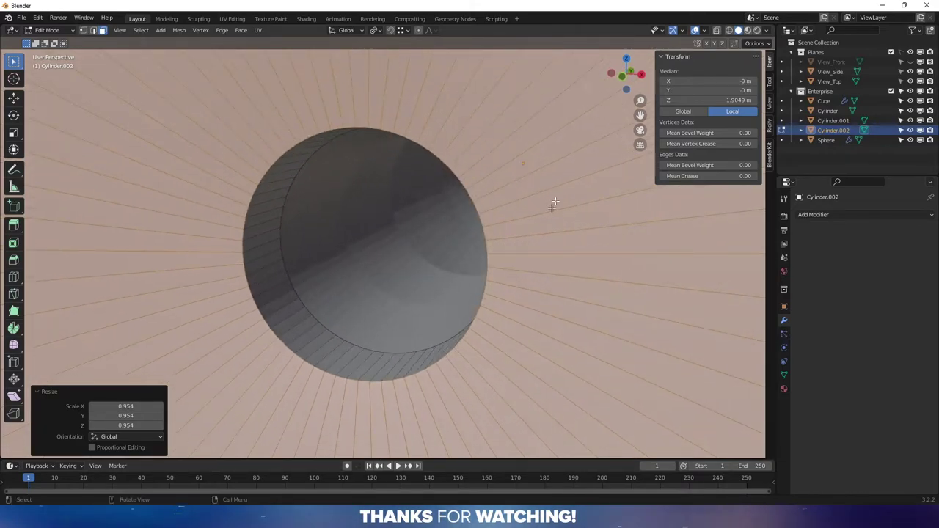
pyautogui.keyDown('alt'); pyautogui.click(302, 332); pyautogui.keyUp('alt')
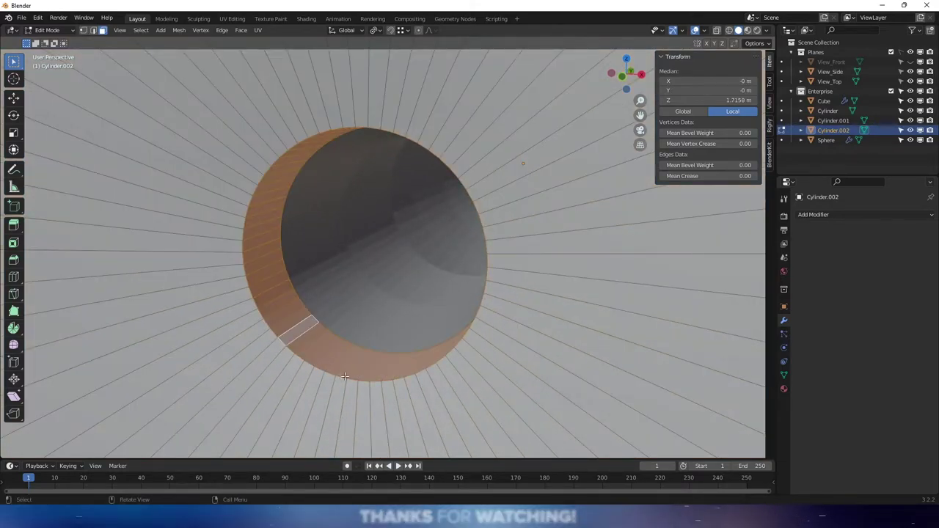
pyautogui.click(333, 290)
pyautogui.keyDown('alt'); pyautogui.click(307, 334); pyautogui.keyUp('alt')
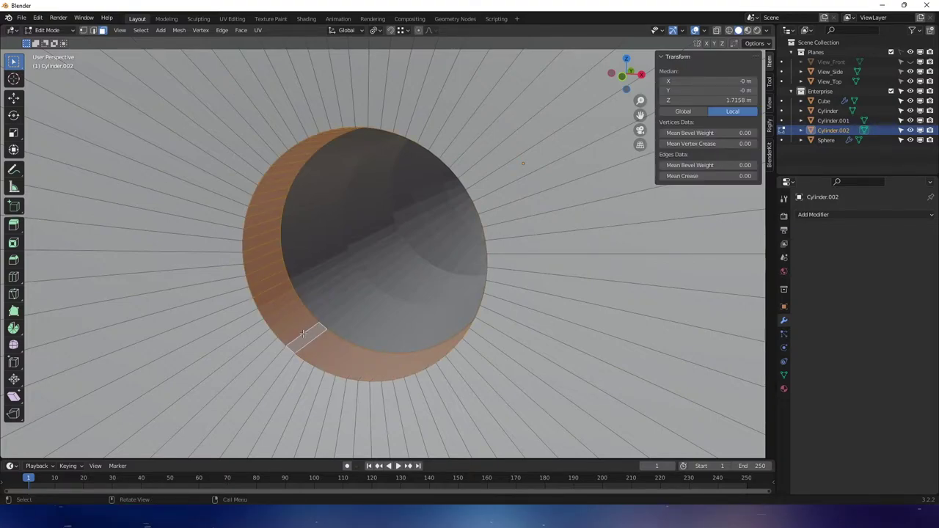
pyautogui.press('x')
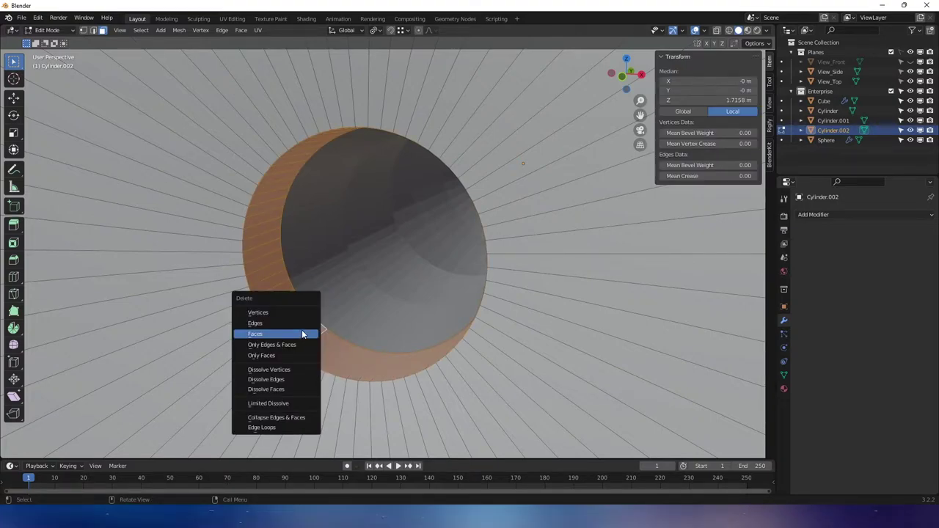
pyautogui.click(302, 331)
pyautogui.moveTo(317, 311); pyautogui.dragTo(345, 296, button='middle')
pyautogui.scroll(-8, 310, 342)
pyautogui.press('Tab')
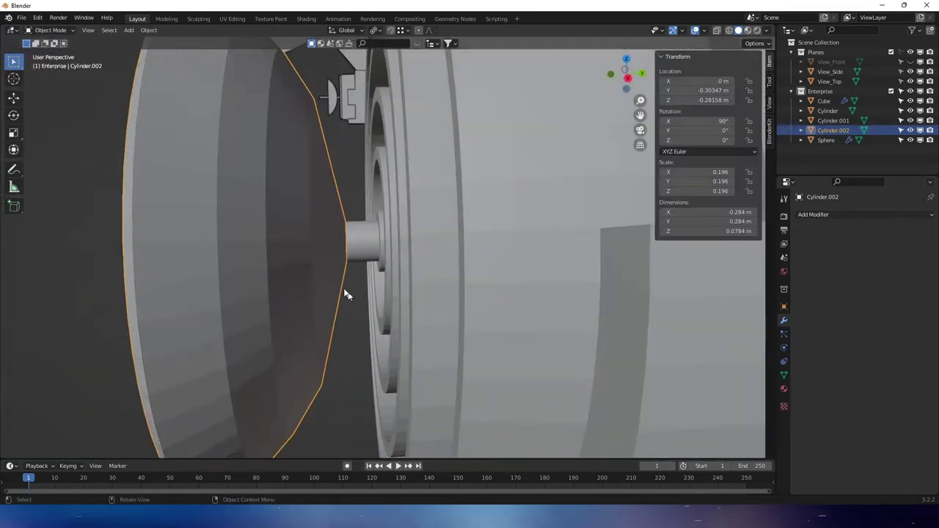
# - Join the deflector dish with the hull and merge all vertices of the combined mesh by a distance of 0.0001 m
pyautogui.keyDown('shift'); pyautogui.click(366, 248); pyautogui.keyUp('shift')
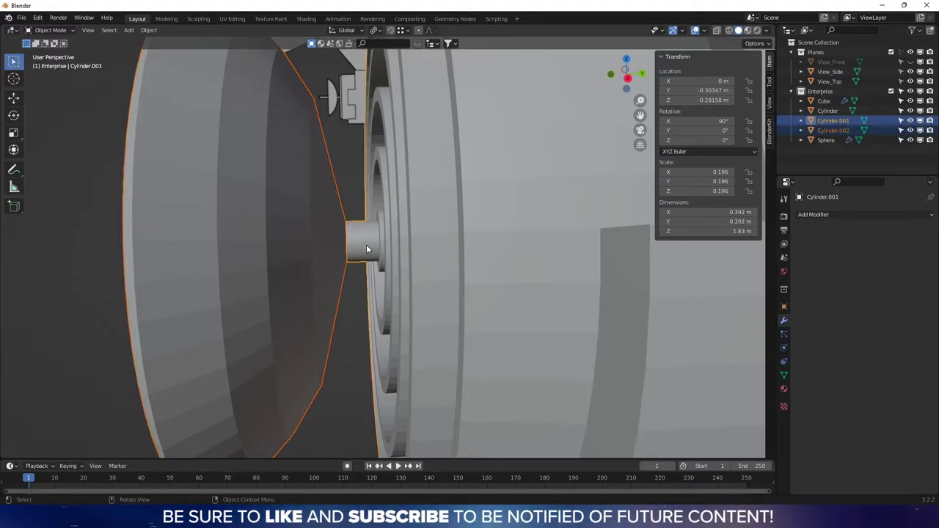
pyautogui.rightClick(367, 249)
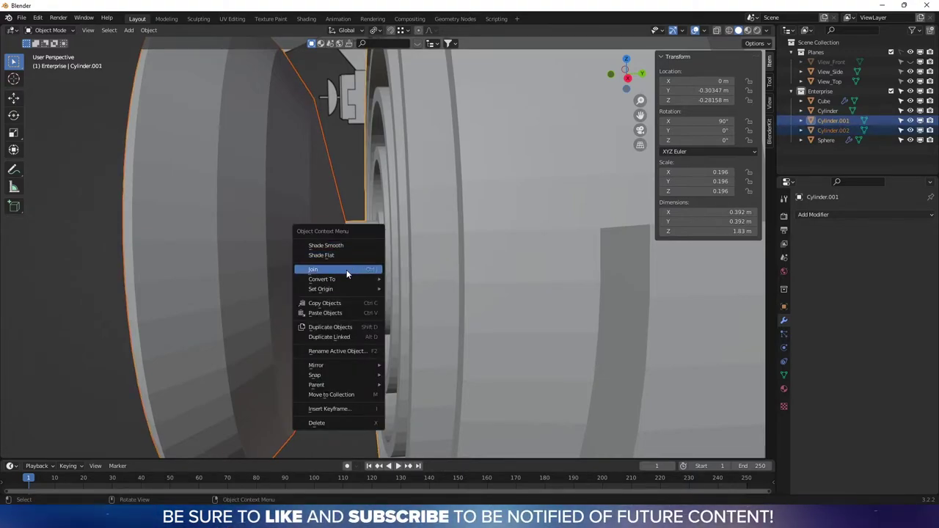
pyautogui.click(348, 269)
pyautogui.press('Tab')
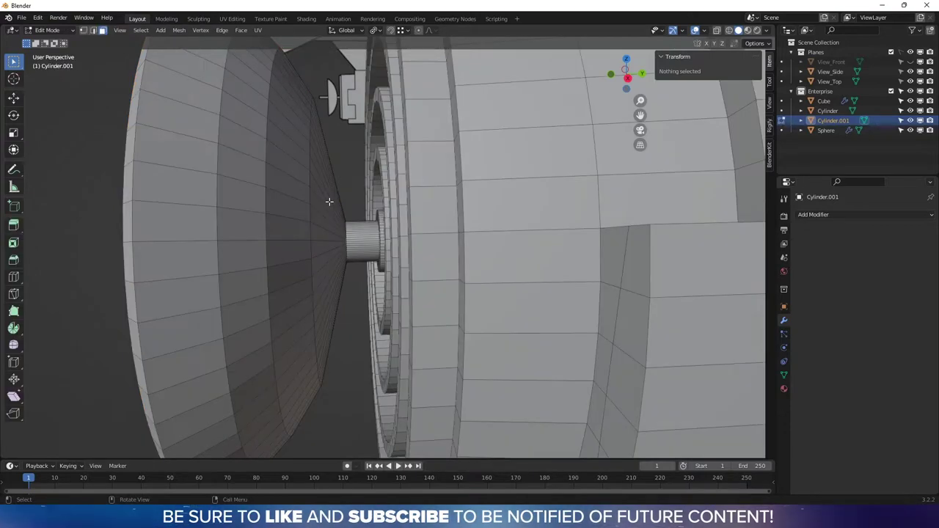
pyautogui.press('1')
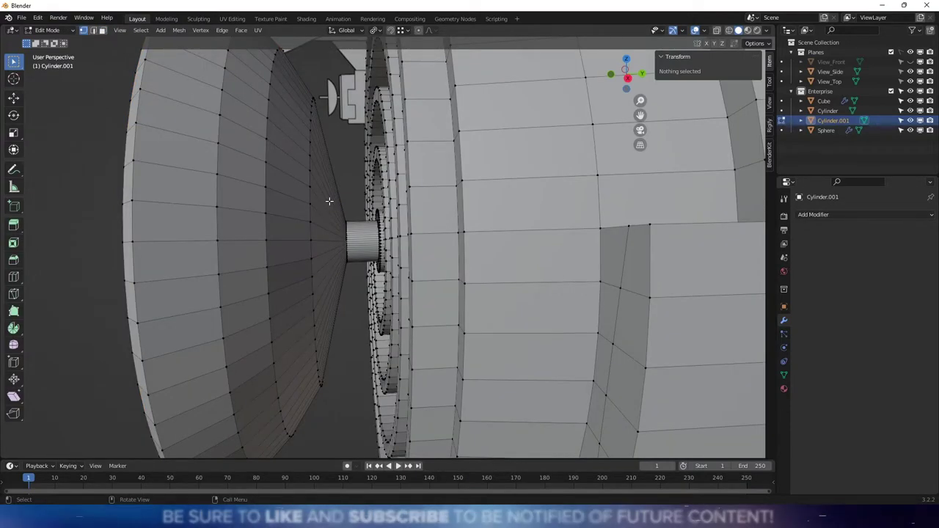
pyautogui.press('a')
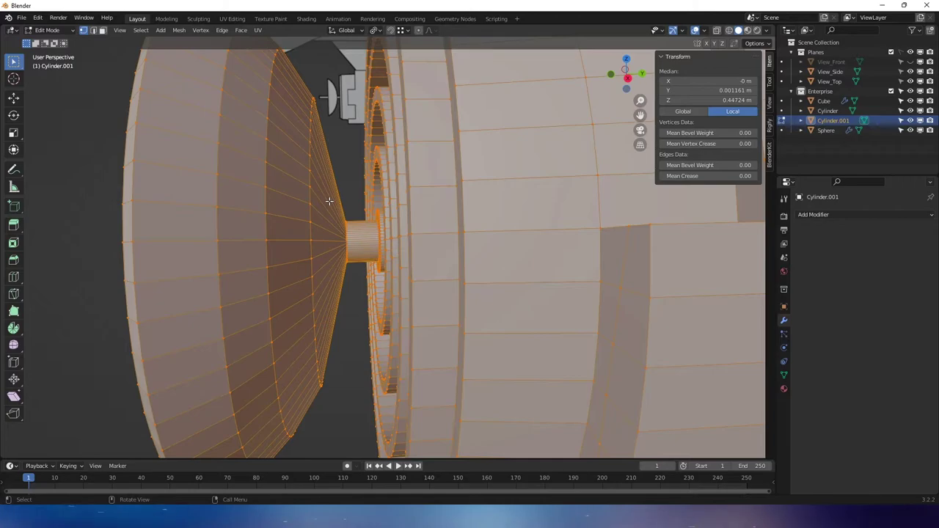
pyautogui.press('m')
pyautogui.click(330, 201)
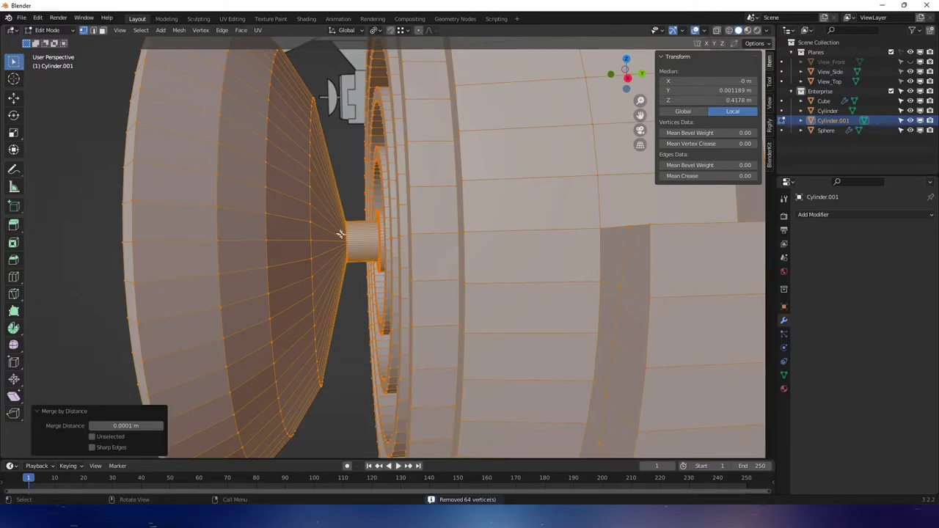
# - Extrude the edge loop around the dish's centre hole about -0.0093 m along Y to form a short collar
pyautogui.moveTo(346, 259)
pyautogui.mouseDown(button='middle')
pyautogui.moveTo(383, 267)
pyautogui.moveTo(355, 263)
pyautogui.mouseUp(button='middle')
pyautogui.scroll(1, 353, 270)
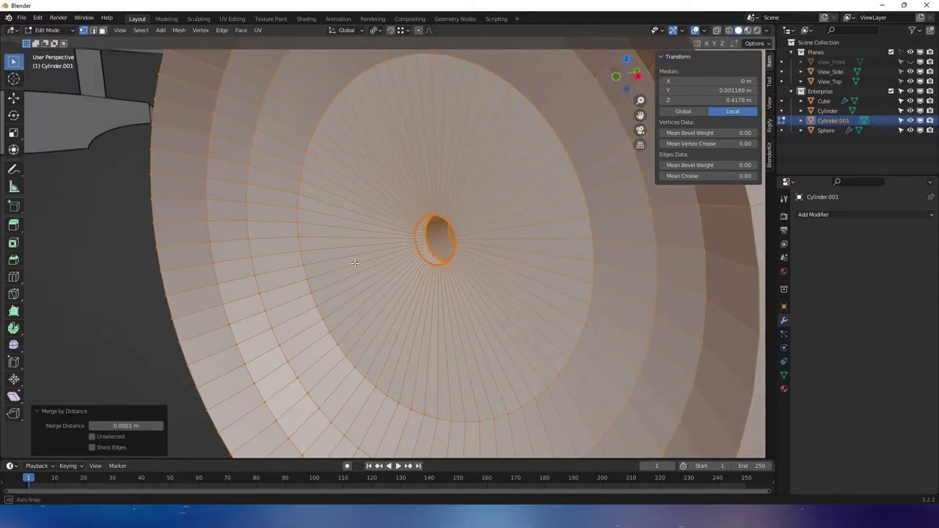
pyautogui.scroll(4, 413, 236)
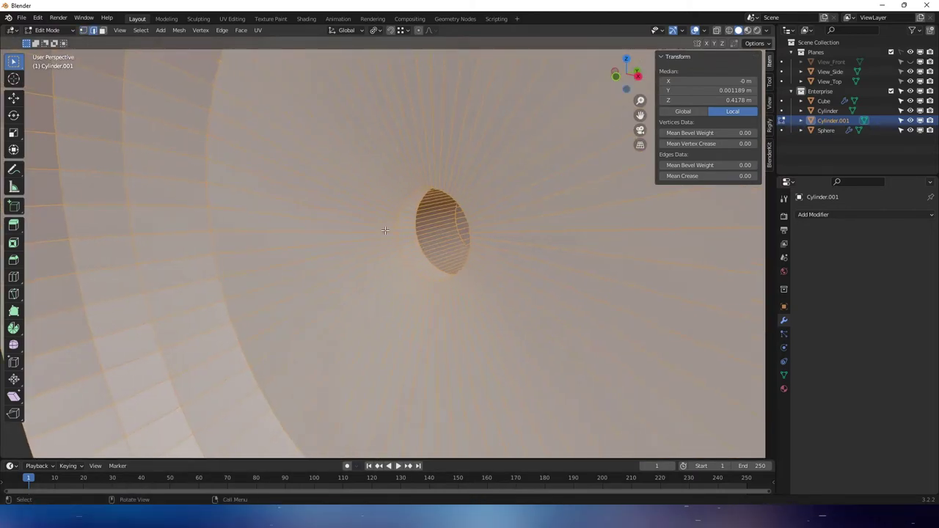
pyautogui.keyDown('alt'); pyautogui.click(385, 230); pyautogui.keyUp('alt')
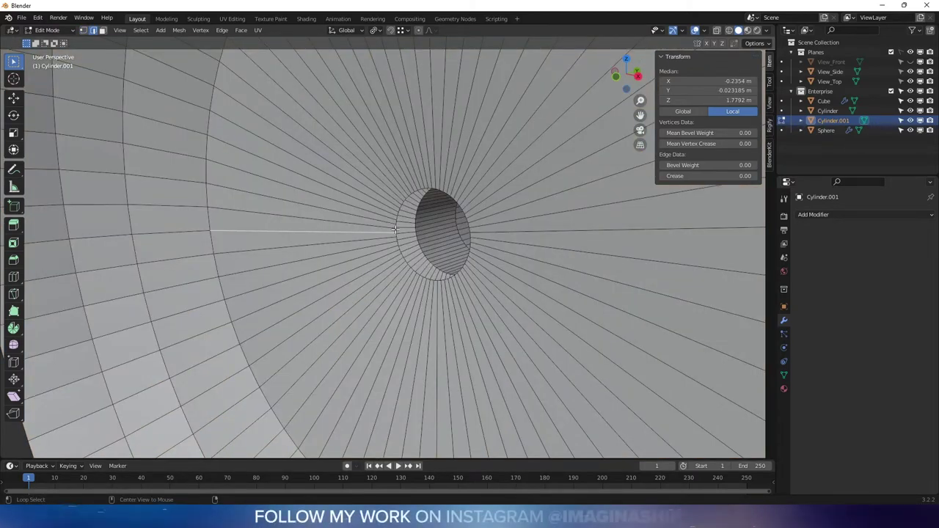
pyautogui.keyDown('alt'); pyautogui.click(395, 230); pyautogui.keyUp('alt')
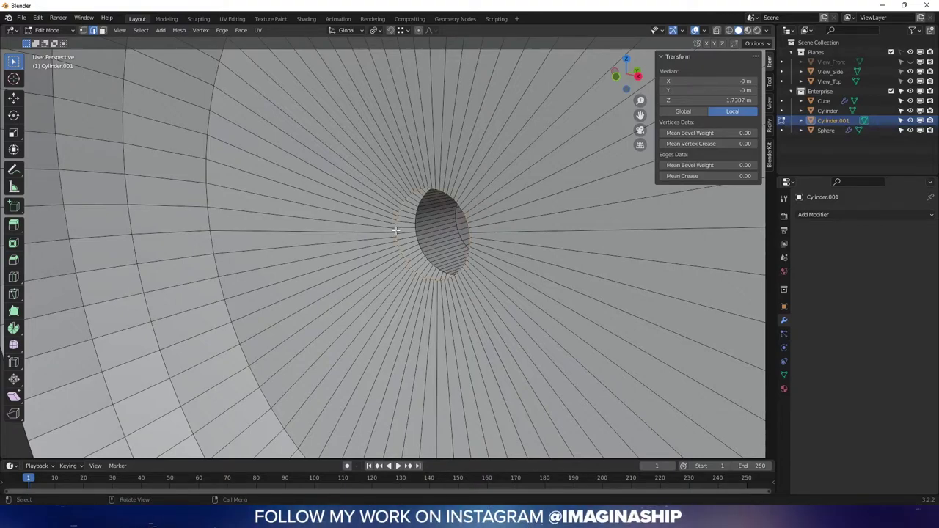
pyautogui.moveTo(396, 230)
pyautogui.mouseDown(button='middle')
pyautogui.moveTo(380, 232)
pyautogui.moveTo(406, 241)
pyautogui.mouseUp(button='middle')
pyautogui.press('e')
pyautogui.press('y')
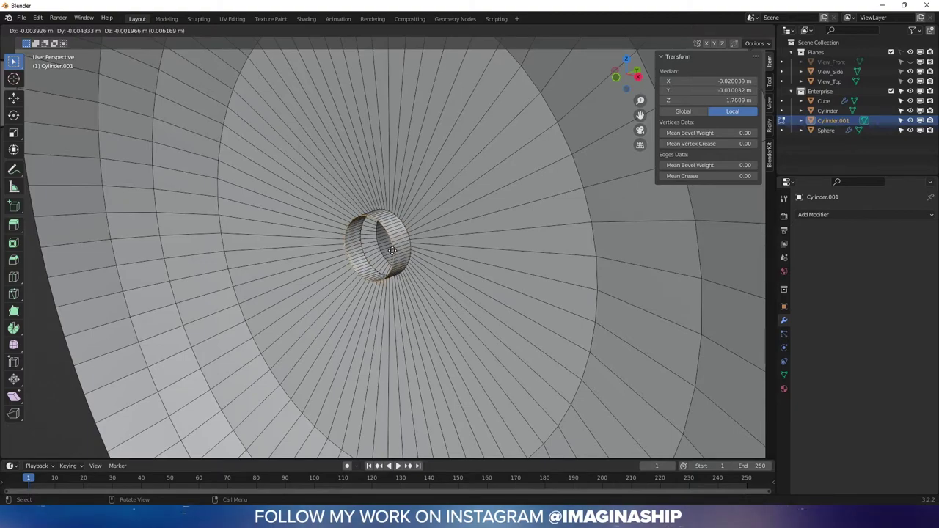
pyautogui.click(390, 250)
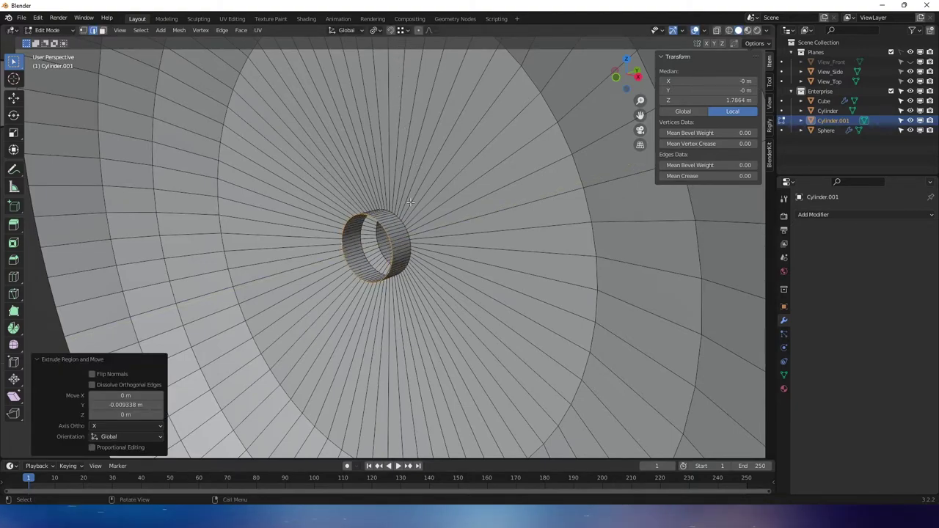
# - Extrude the collar's front loop inward at a scale of 0.745 and move it about -0.004 m along Y
pyautogui.press('s')
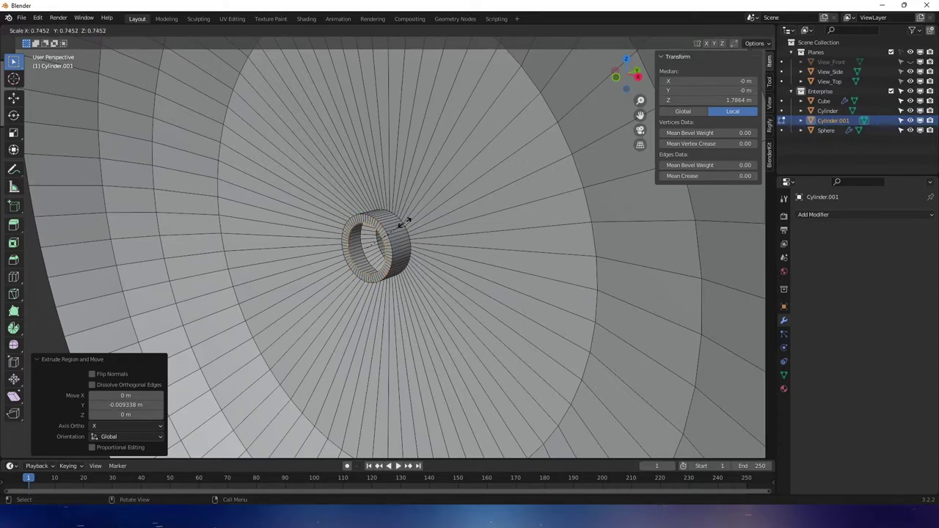
pyautogui.click(403, 223)
pyautogui.press('g')
pyautogui.press('y')
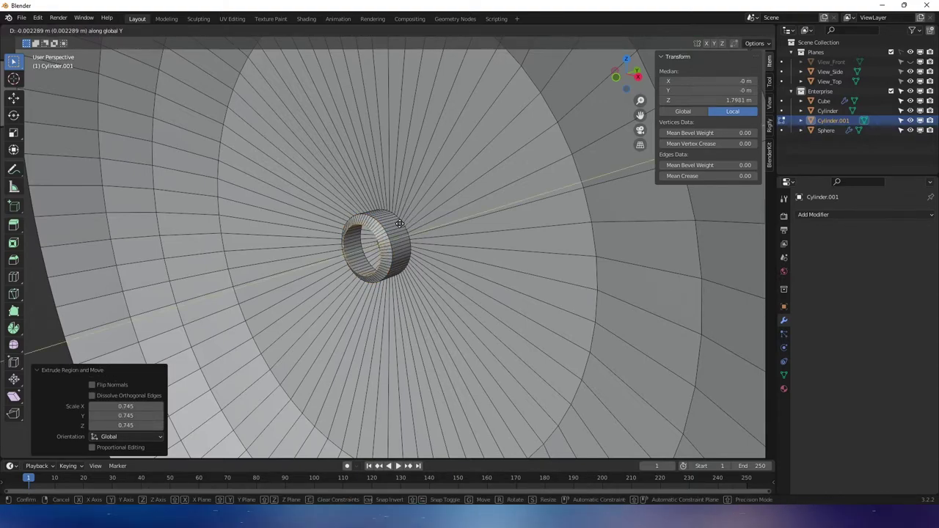
pyautogui.click(396, 225)
# - Extrude the collar's inner loop about -0.104 m along Y as the antenna rod and scale its end by 0.440
pyautogui.scroll(-8, 397, 224)
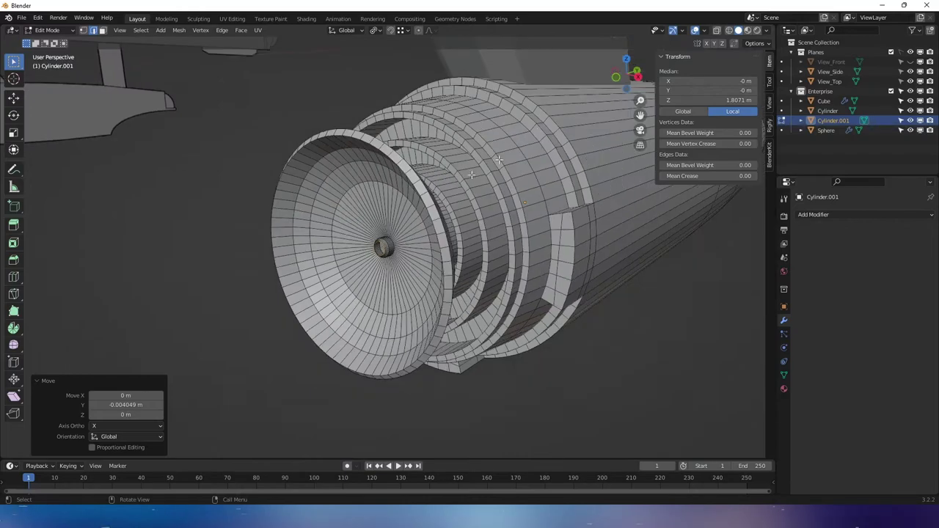
pyautogui.click(638, 77)
pyautogui.scroll(5, 547, 244)
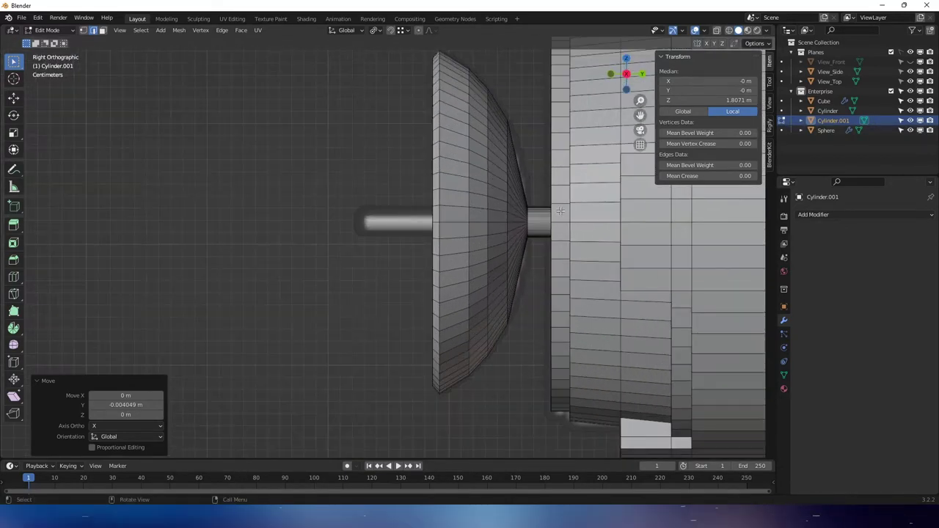
pyautogui.press('g')
pyautogui.press('y')
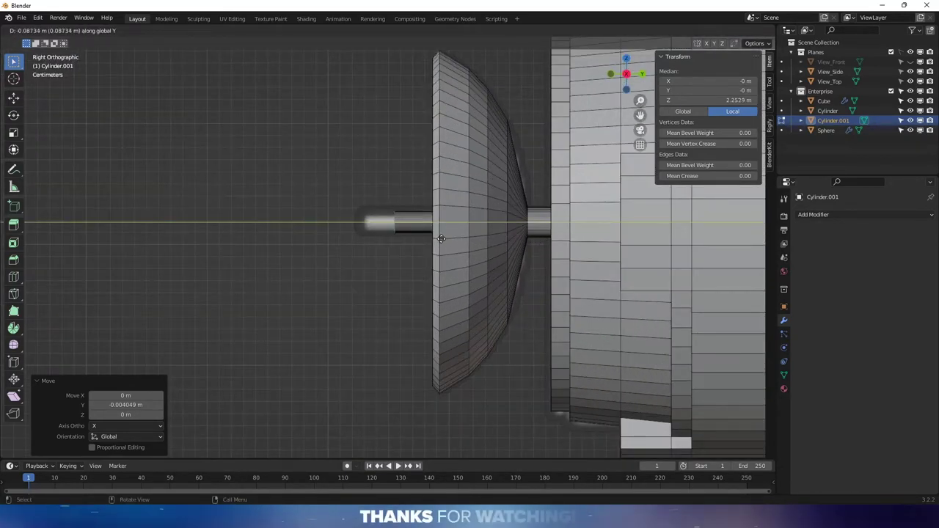
pyautogui.click(423, 238)
pyautogui.scroll(3, 422, 238)
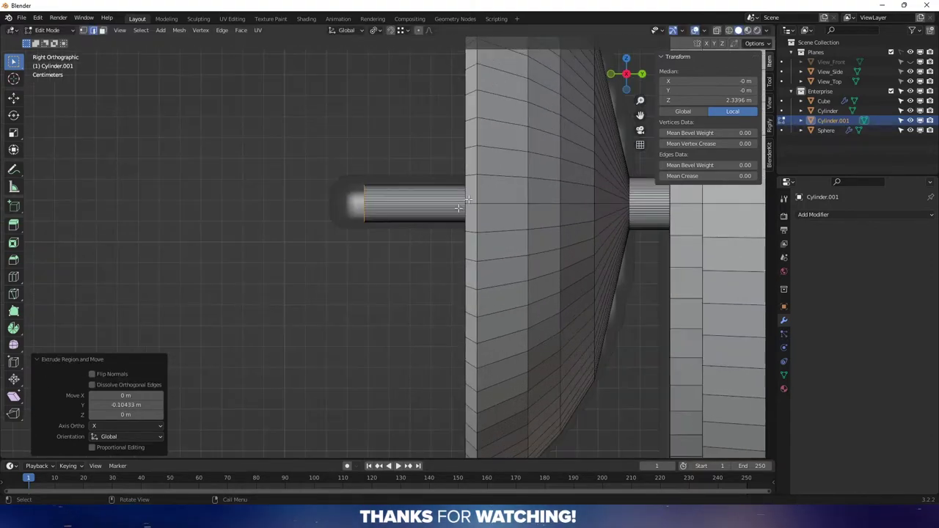
pyautogui.press('s')
pyautogui.click(408, 186)
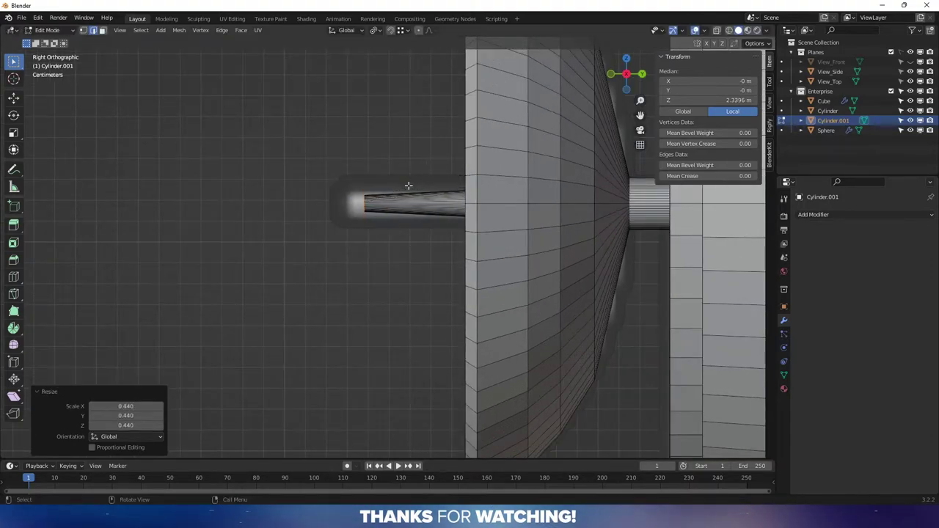
# - Extrude the antenna rod's end loop about -0.0023 m along Y and scale it by 1.534 to flare the tip
pyautogui.scroll(5, 392, 237)
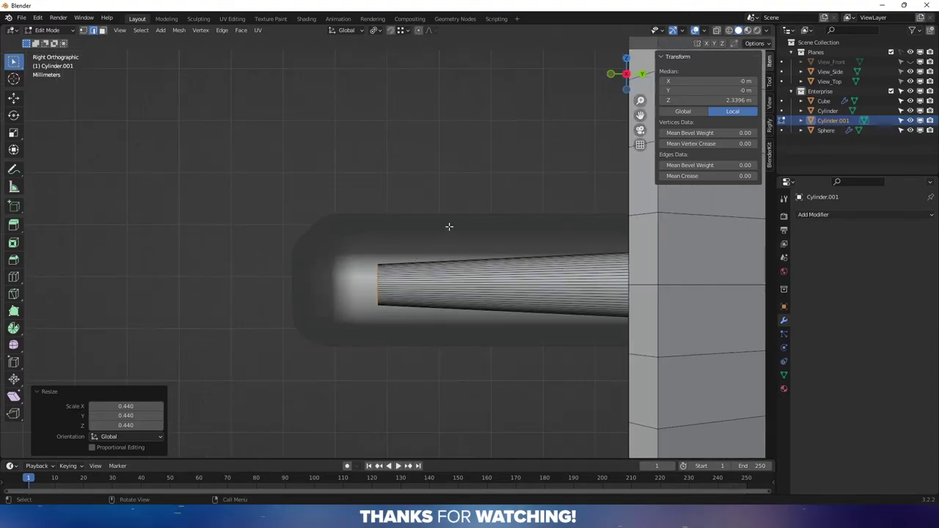
pyautogui.press('g')
pyautogui.press('y')
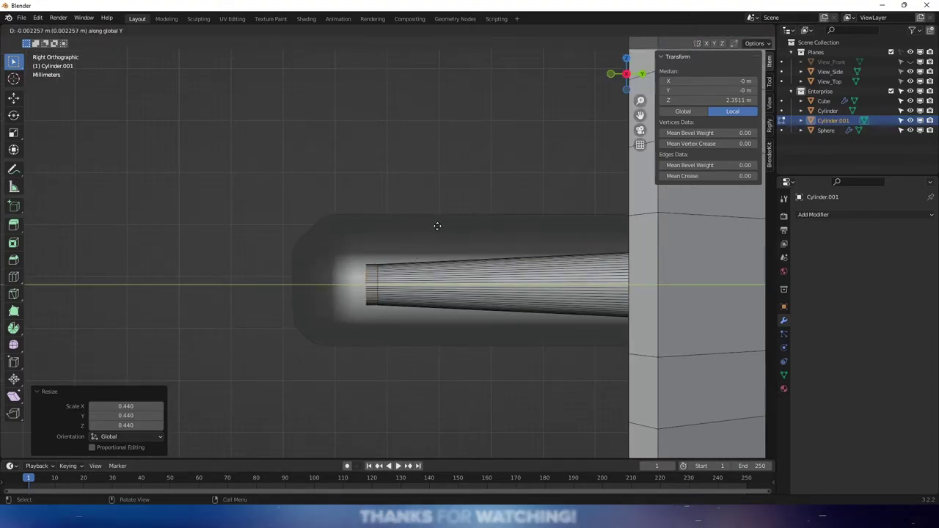
pyautogui.click(438, 225)
pyautogui.press('s')
pyautogui.click(484, 208)
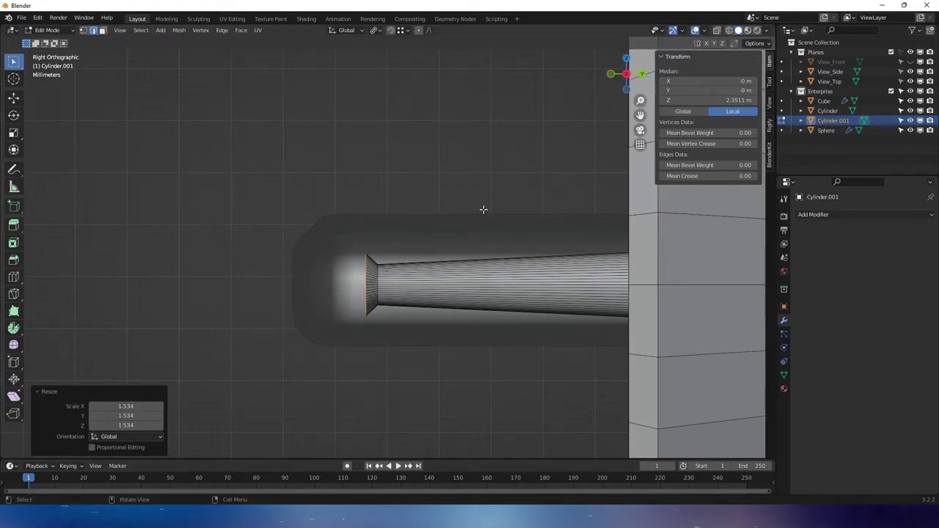
# - Extrude the flared loop about -0.0056 m along Y, extrude it a short way again and scale the new end by 0.446
pyautogui.press('g')
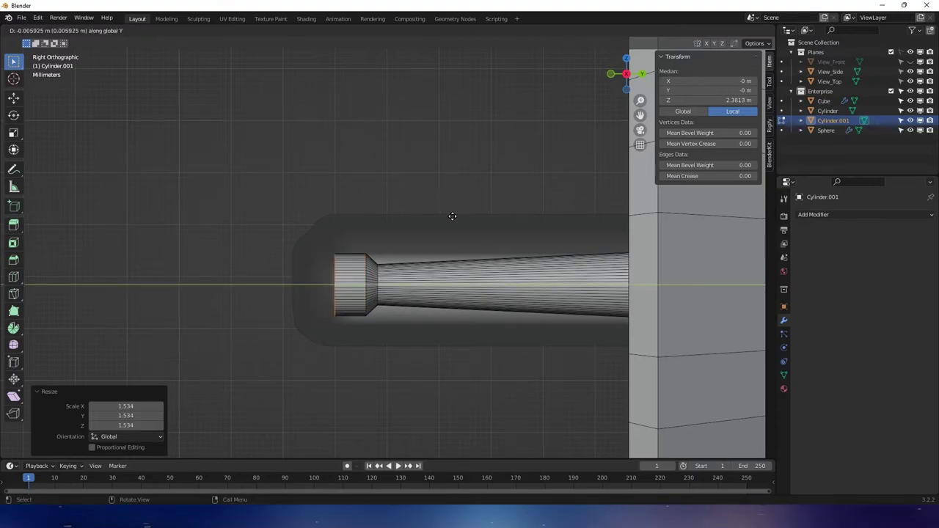
pyautogui.click(460, 211)
pyautogui.press('g')
pyautogui.press('y')
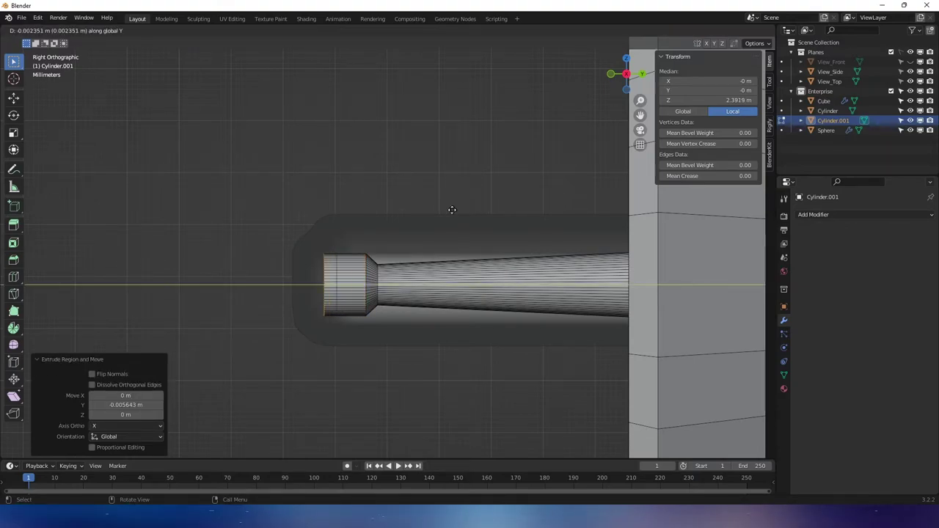
pyautogui.click(449, 211)
pyautogui.press('s')
pyautogui.click(365, 235)
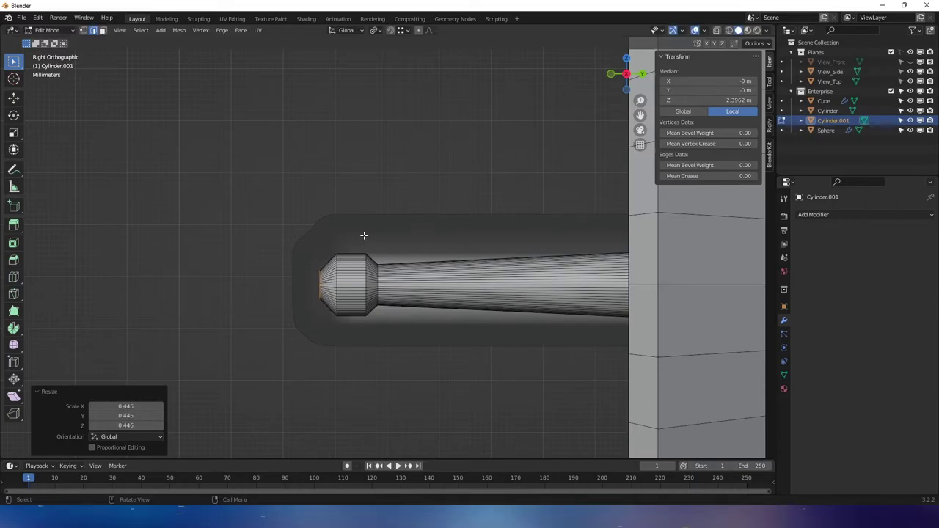
# - Fill the antenna tip's open end with a face, return to Object Mode and deselect the hull
pyautogui.moveTo(365, 234); pyautogui.dragTo(400, 237, button='middle')
pyautogui.scroll(-3, 430, 242)
pyautogui.press('f')
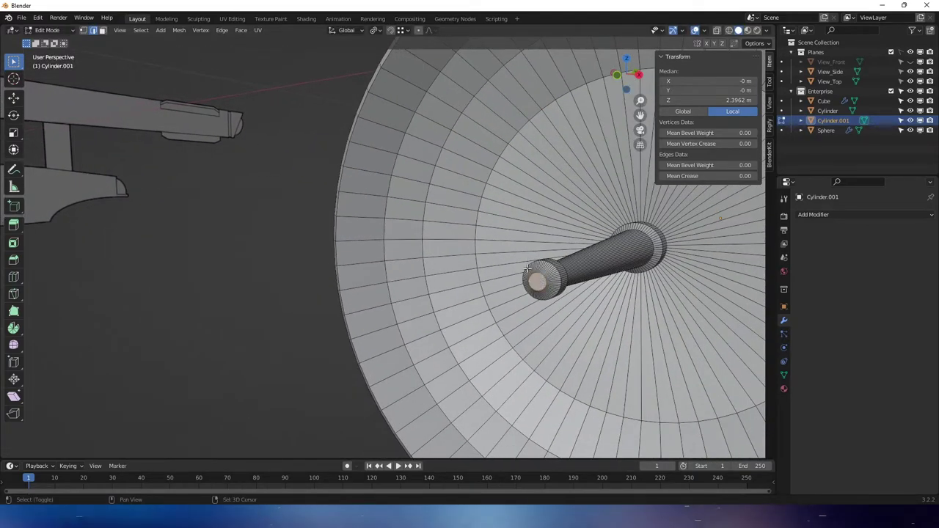
pyautogui.keyDown('shift'); pyautogui.moveTo(528, 266); pyautogui.dragTo(371, 248, button='middle'); pyautogui.keyUp('shift')
pyautogui.press('Tab')
pyautogui.scroll(-5, 418, 255)
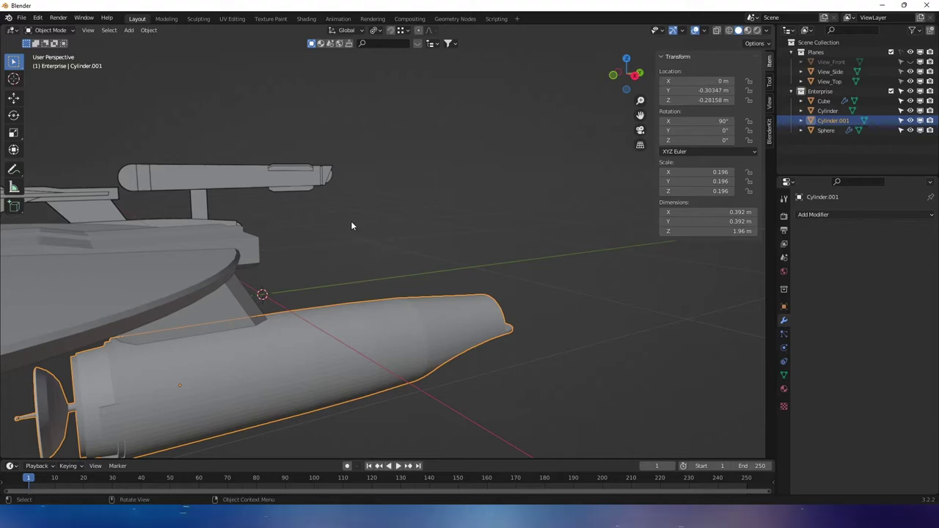
pyautogui.click(360, 214)
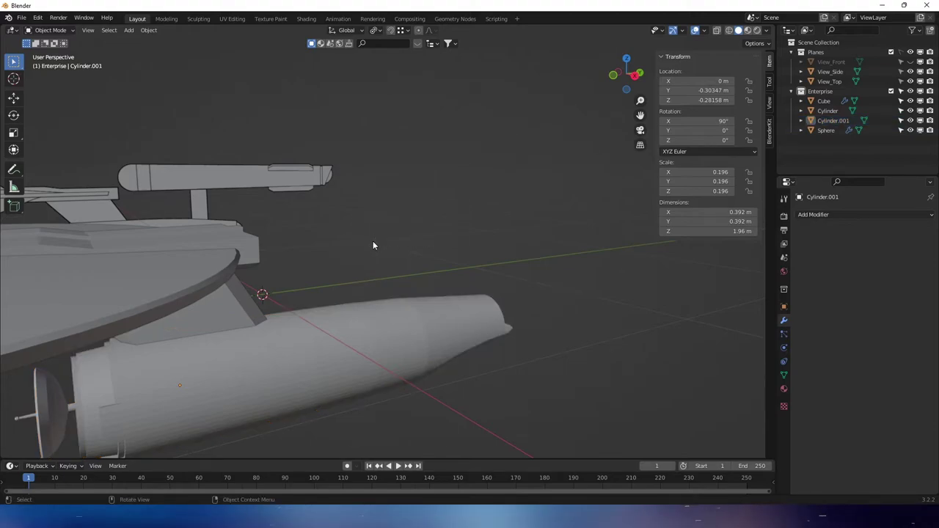
# - Add a UV sphere with 64 segments and 32 rings at the world origin
pyautogui.moveTo(433, 195); pyautogui.dragTo(369, 248)
pyautogui.moveTo(368, 249)
pyautogui.mouseDown(button='middle')
pyautogui.moveTo(391, 245)
pyautogui.moveTo(383, 249)
pyautogui.mouseUp(button='middle')
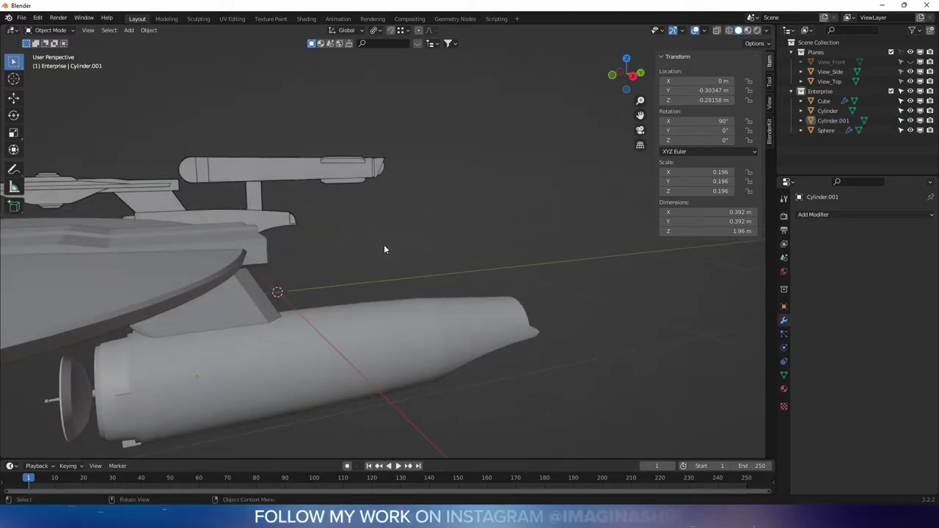
pyautogui.hotkey('shift', 'a')
pyautogui.moveTo(383, 247)
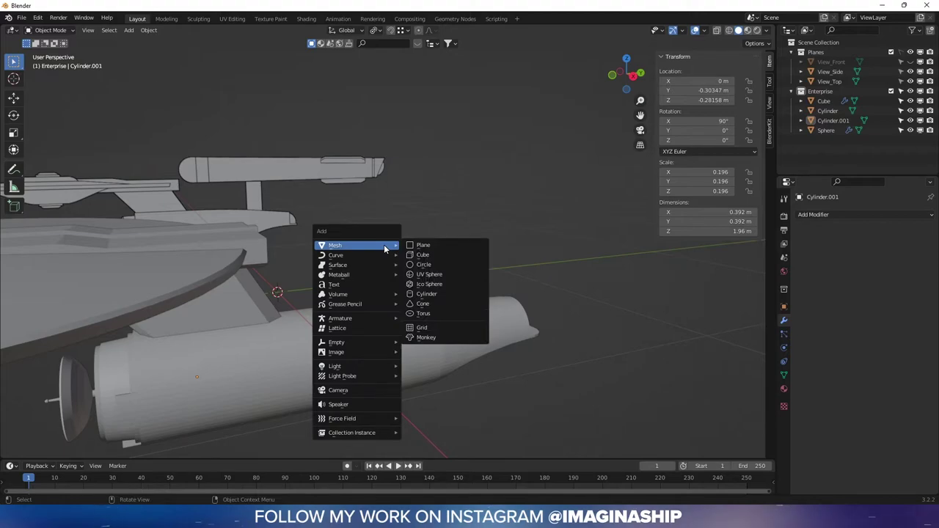
pyautogui.click(440, 273)
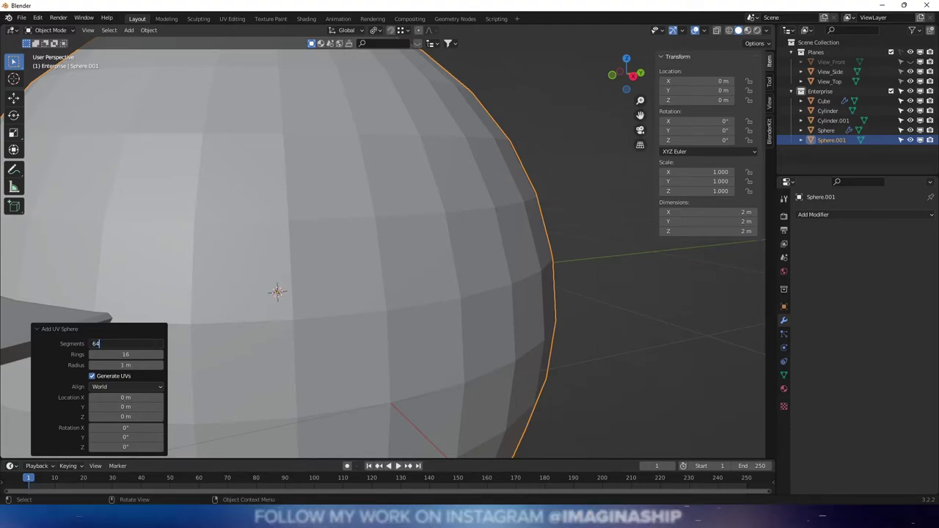
pyautogui.press('Tab')
pyautogui.write('32')
pyautogui.press('Return')
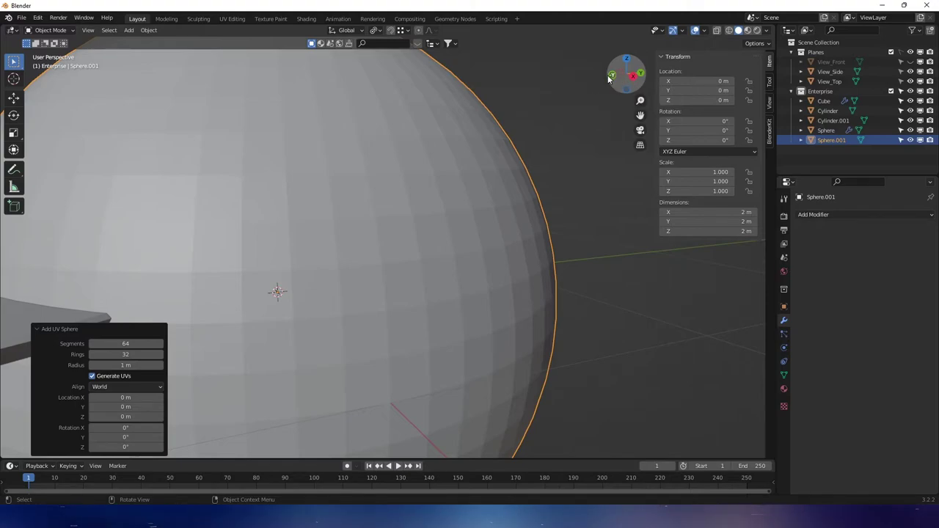
# - Scale the new sphere to 0.172 and view it from the side against the nacelle reference
pyautogui.scroll(-2, 552, 93)
pyautogui.press('s')
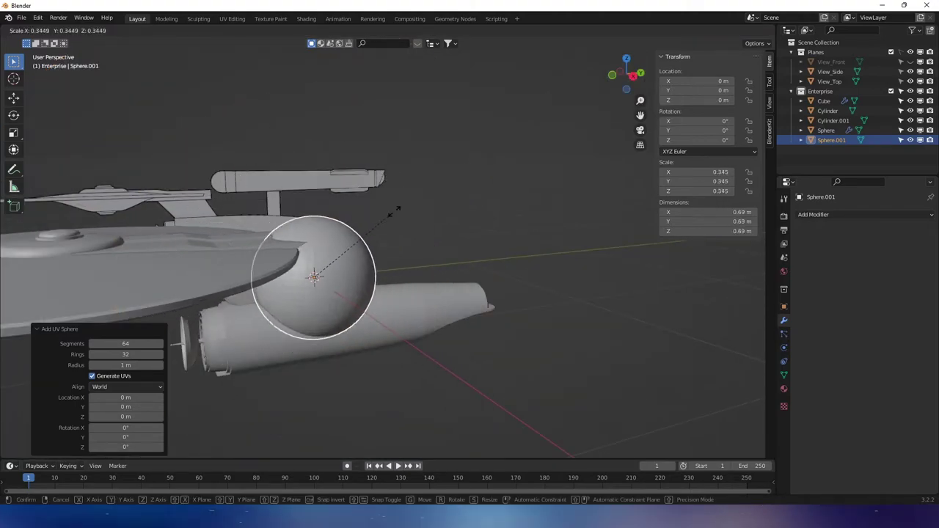
pyautogui.click(354, 247)
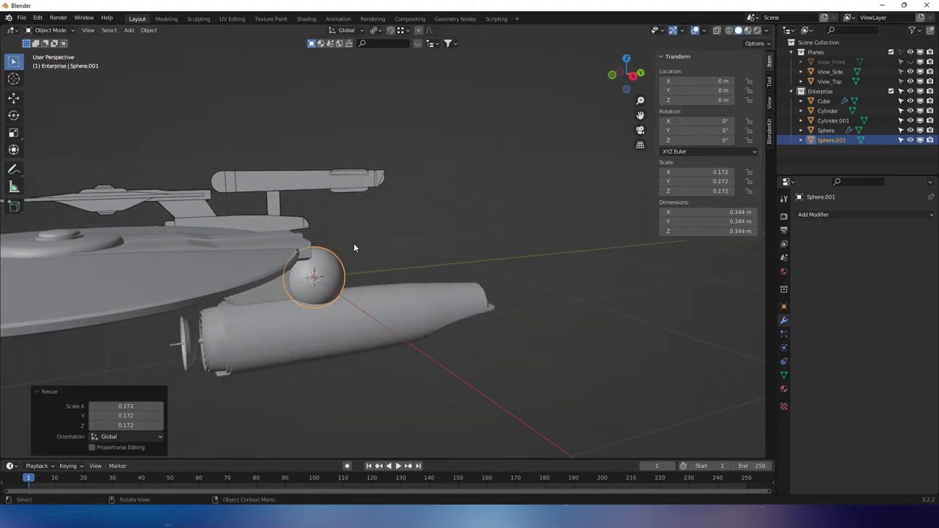
pyautogui.click(632, 76)
pyautogui.scroll(4, 423, 199)
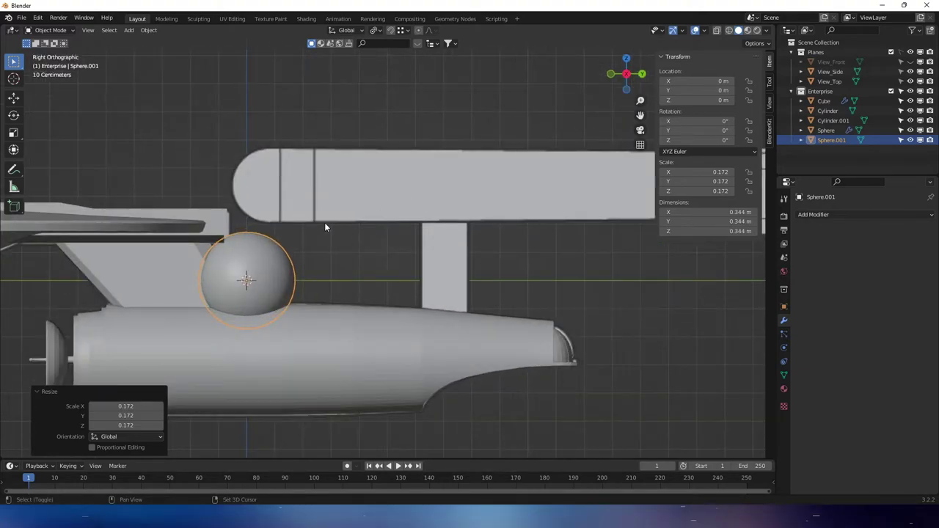
# - Move the sphere about 0.148 m along Y and 0.311 m along Z onto the nacelle's front, and rotate it 90° about X
pyautogui.keyDown('shift'); pyautogui.moveTo(324, 222); pyautogui.dragTo(486, 269, button='middle'); pyautogui.keyUp('shift')
pyautogui.scroll(3, 485, 269)
pyautogui.press('g')
pyautogui.click(558, 117)
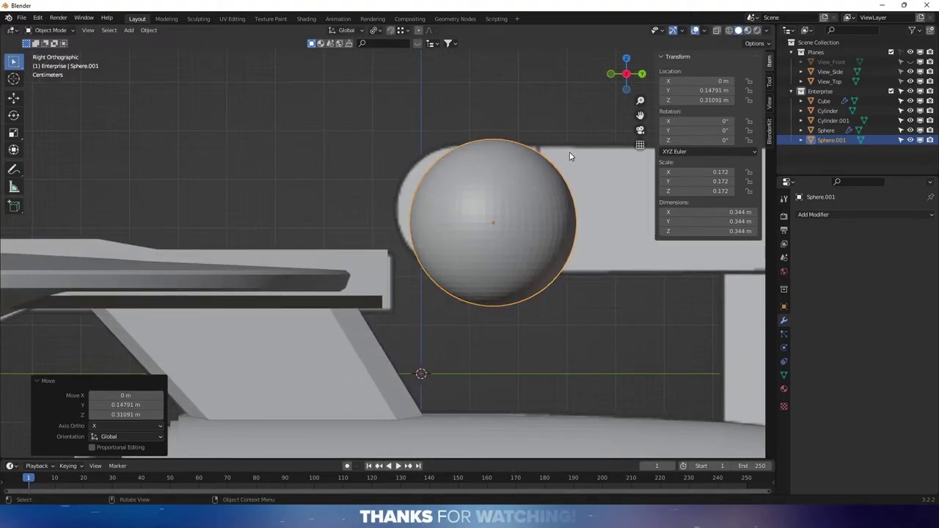
pyautogui.press('r')
pyautogui.press('x')
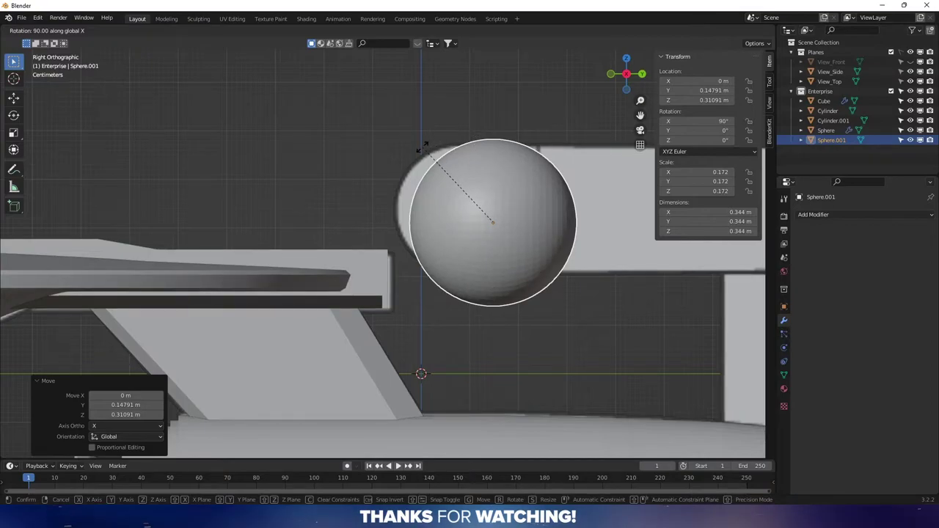
pyautogui.click(422, 147)
pyautogui.scroll(2, 460, 159)
pyautogui.keyDown('shift'); pyautogui.moveTo(460, 159); pyautogui.dragTo(358, 218, button='middle'); pyautogui.keyUp('shift')
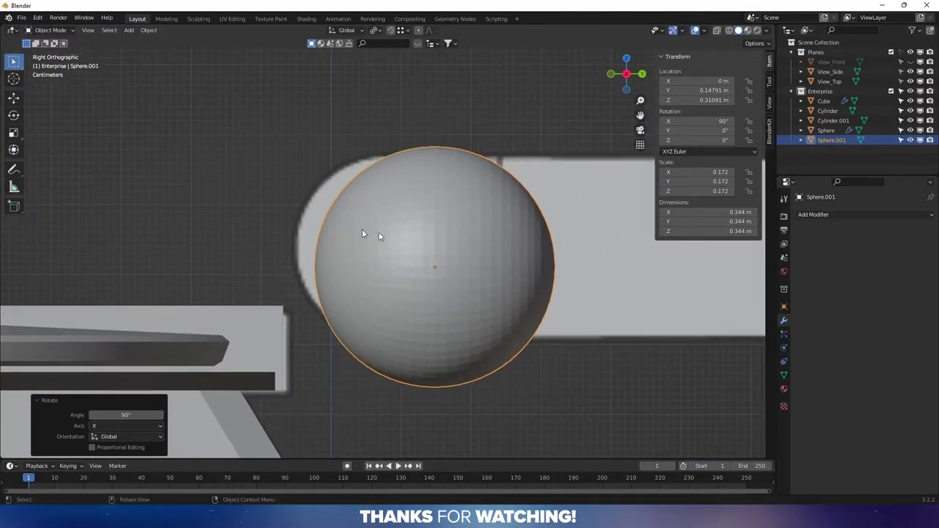
# - Turn on X-ray display and scale the sphere by 0.808 in Object Mode
pyautogui.hotkey('alt', 'z')
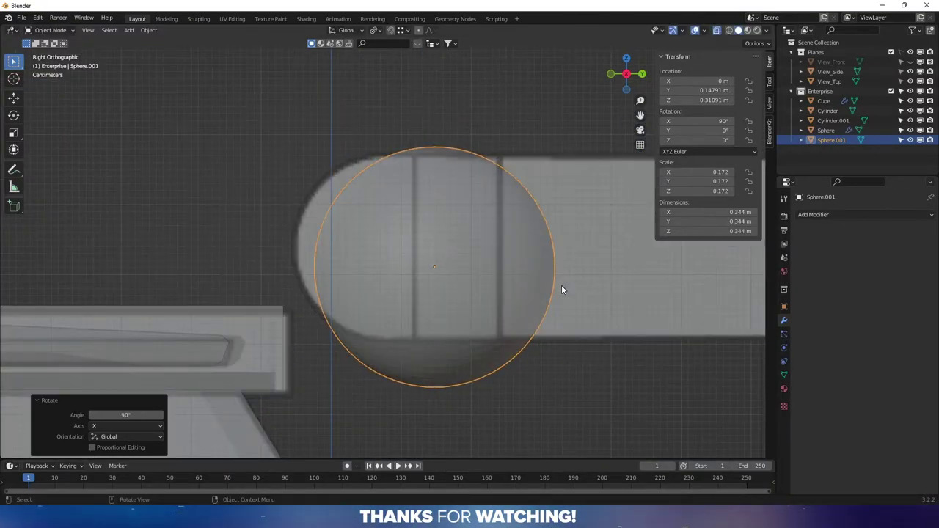
pyautogui.press('Tab')
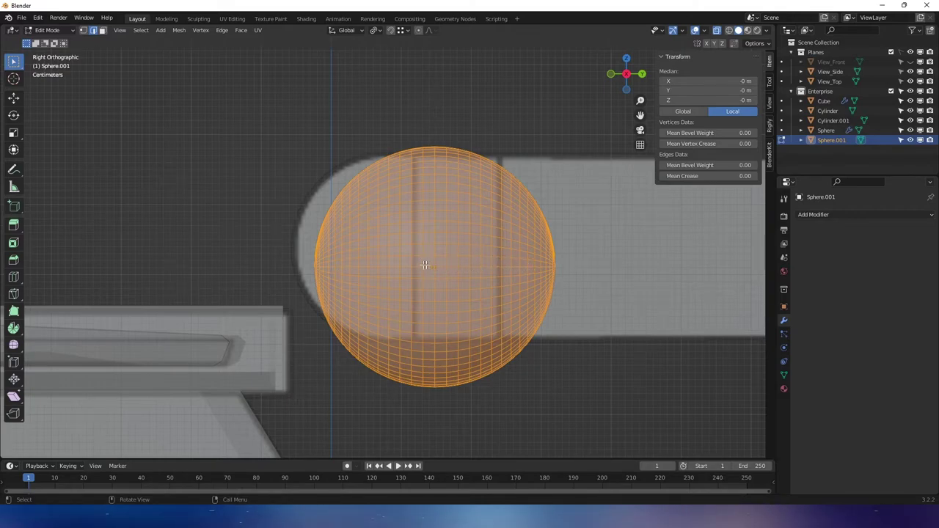
pyautogui.scroll(-2, 483, 260)
pyautogui.press('Tab')
pyautogui.press('Tab')
pyautogui.press('Tab')
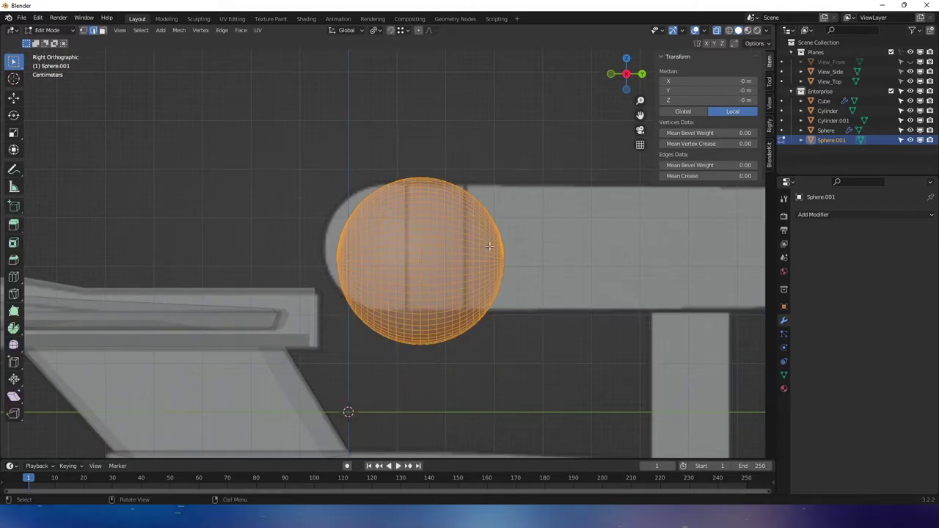
pyautogui.press('s')
pyautogui.click(503, 212)
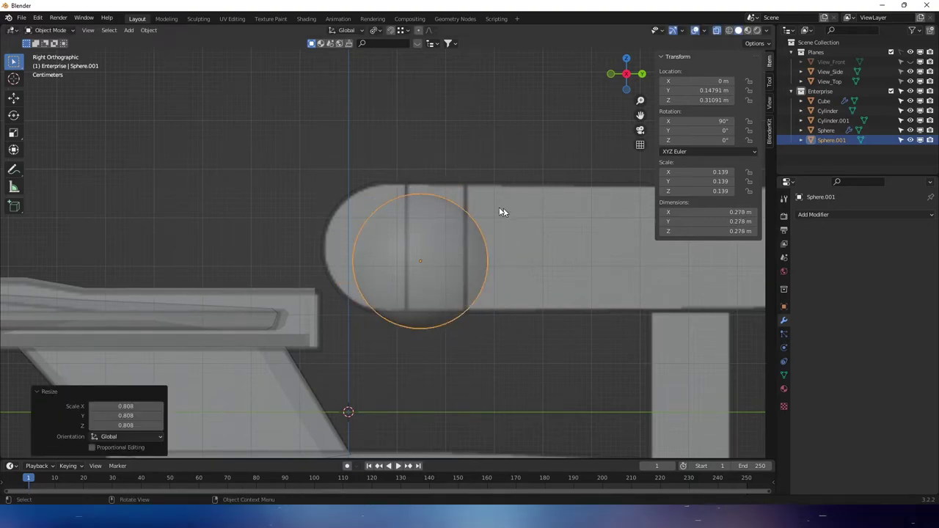
# - Move the sphere about -0.061 m along Y and 0.028 m along Z to the nacelle's nose, and scale it by 0.924
pyautogui.scroll(2, 493, 211)
pyautogui.scroll(3, 490, 234)
pyautogui.press('g')
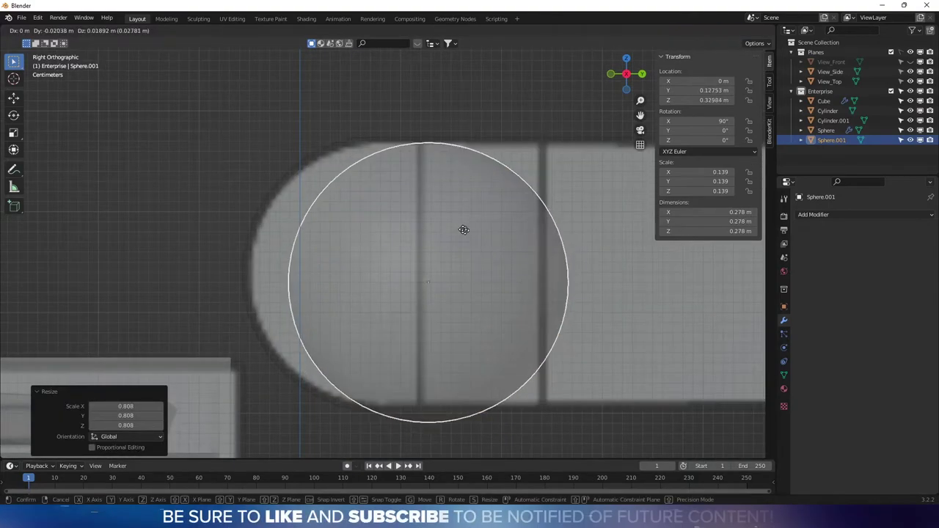
pyautogui.click(427, 220)
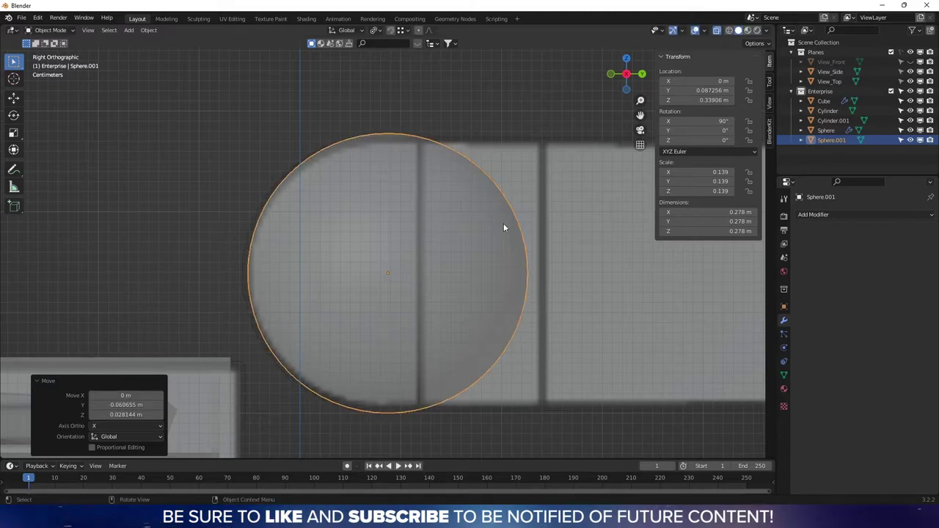
pyautogui.press('s')
pyautogui.click(493, 224)
# - Refine the sphere's fit to the nacelle's rounded nose, scaling it by 1.025 and finally shifting it about 0.005 m along Y
pyautogui.press('g')
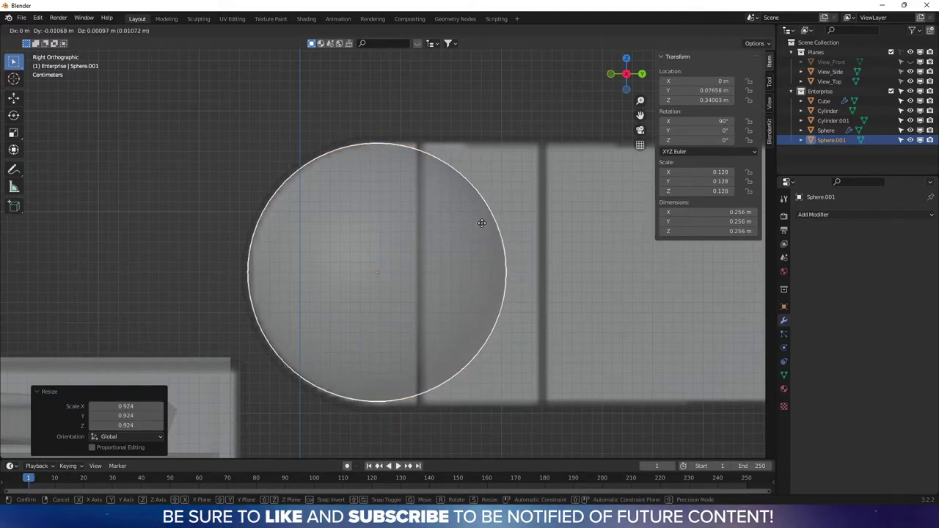
pyautogui.click(482, 223)
pyautogui.press('s')
pyautogui.click(484, 223)
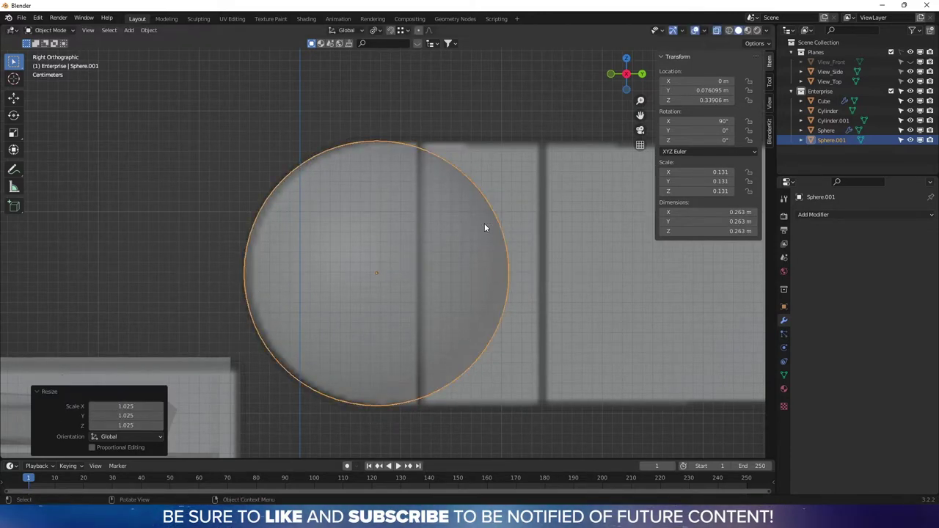
pyautogui.press('g')
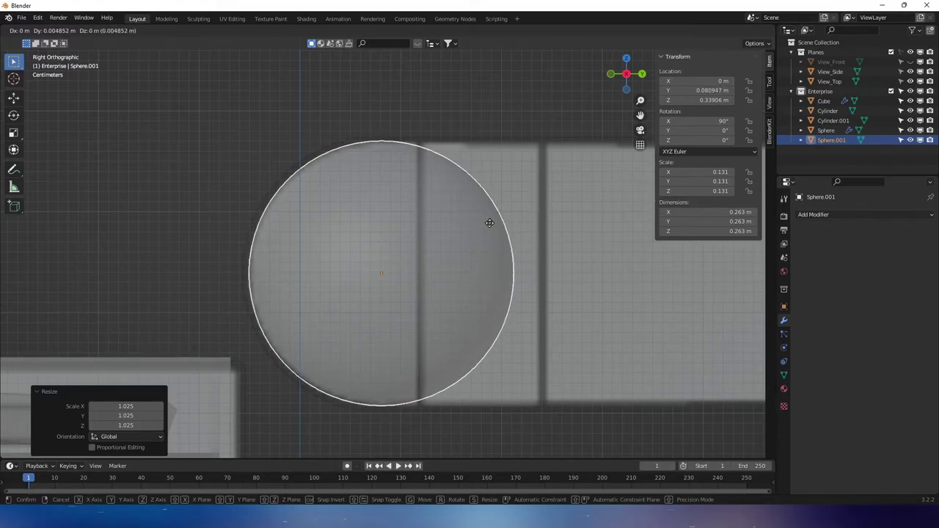
pyautogui.click(489, 222)
pyautogui.scroll(-4, 485, 229)
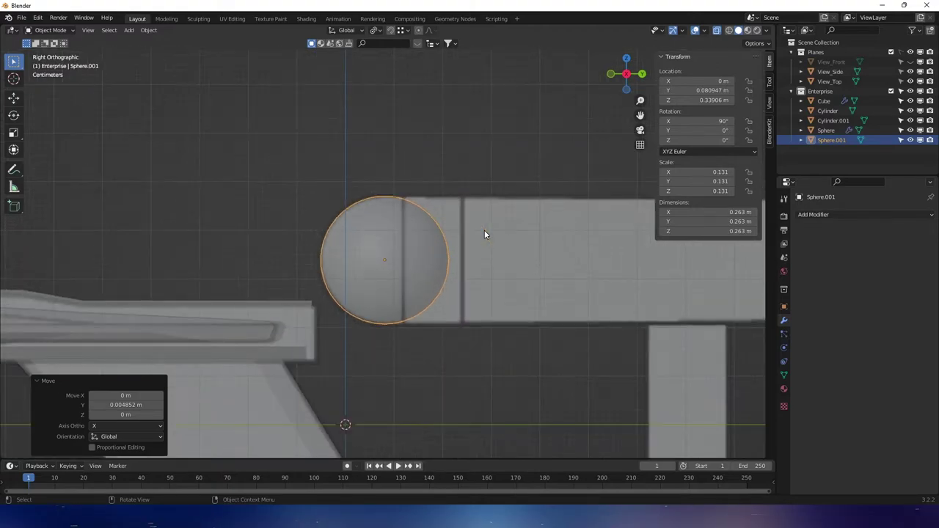
# - Delete the faces of the sphere's rear half in Edit Mode, leaving the front dome, and return to Object Mode
pyautogui.press('Tab')
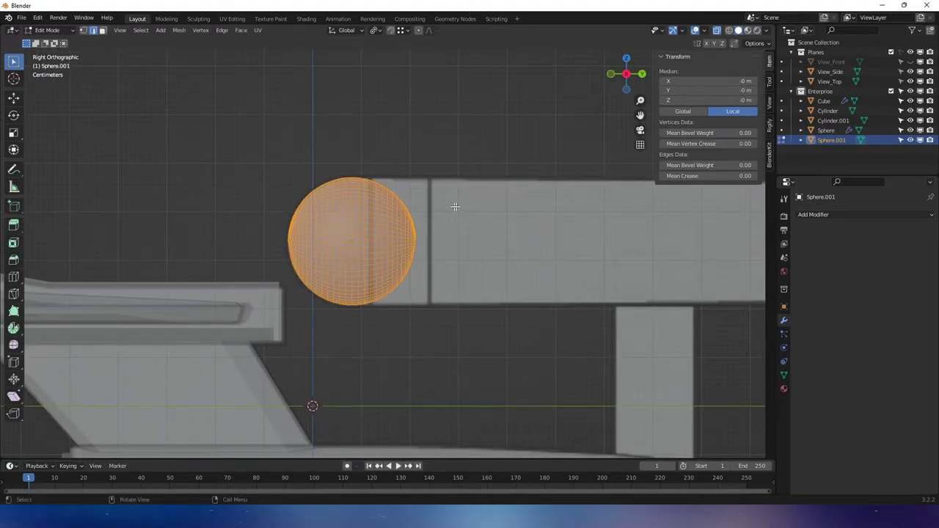
pyautogui.scroll(2, 455, 201)
pyautogui.moveTo(442, 108); pyautogui.dragTo(335, 367)
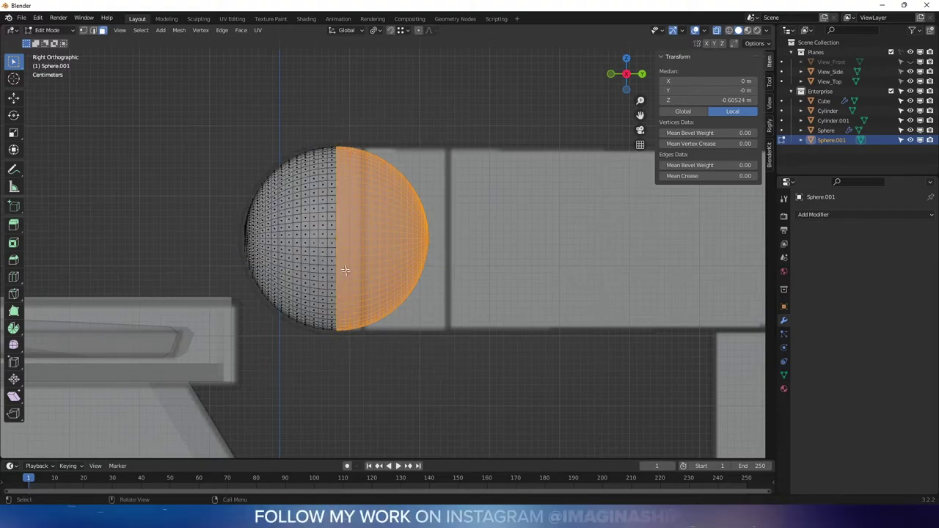
pyautogui.scroll(2, 345, 270)
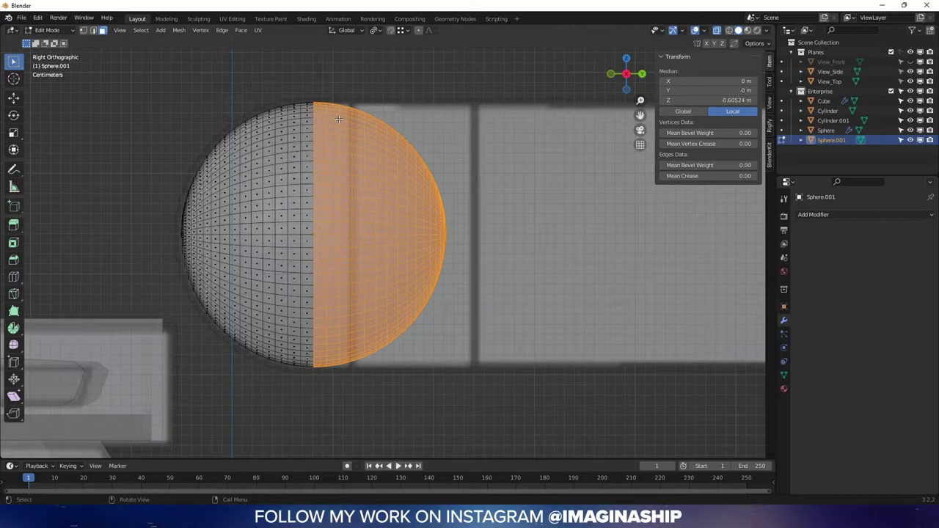
pyautogui.press('x')
pyautogui.click(339, 118)
pyautogui.press('Tab')
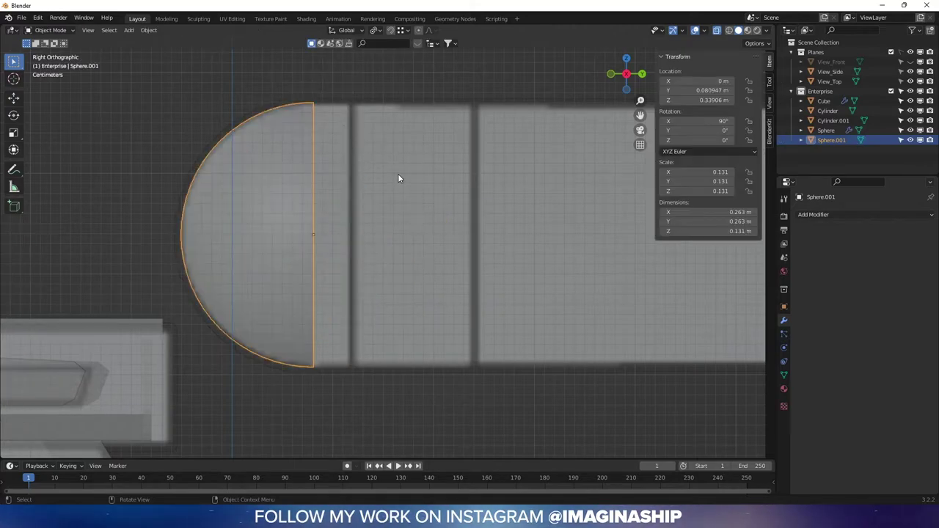
# - Add a Mirror modifier on the X axis to the nacelle dome
pyautogui.moveTo(397, 174); pyautogui.dragTo(432, 231, button='middle')
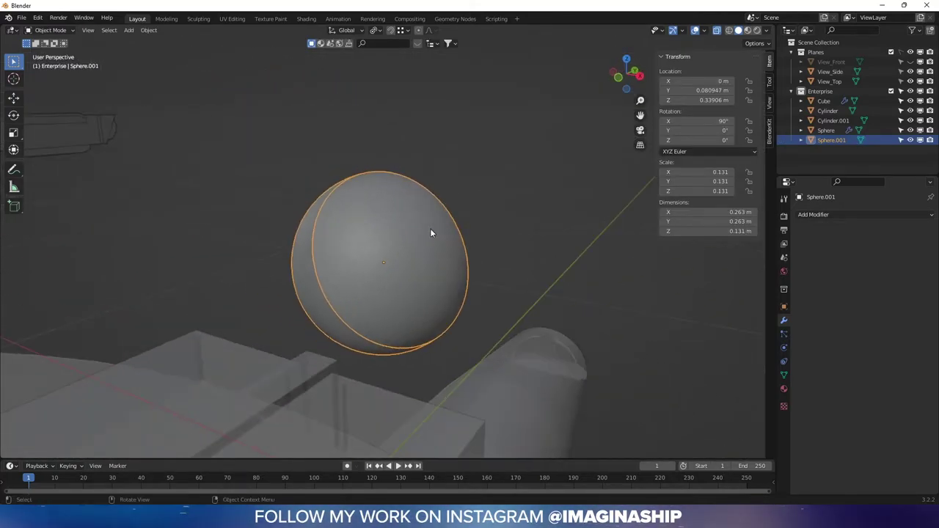
pyautogui.moveTo(493, 188)
pyautogui.mouseDown(button='middle')
pyautogui.moveTo(536, 195)
pyautogui.moveTo(509, 184)
pyautogui.mouseUp(button='middle')
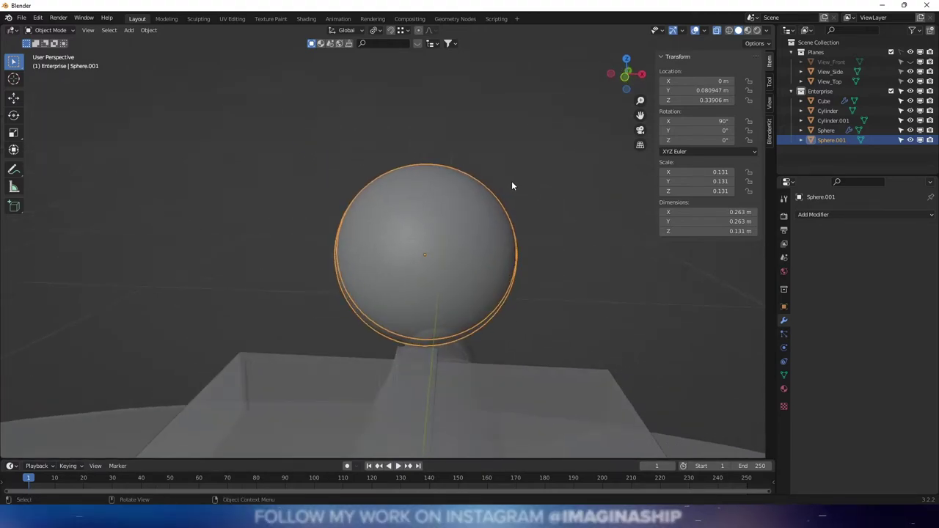
pyautogui.click(807, 215)
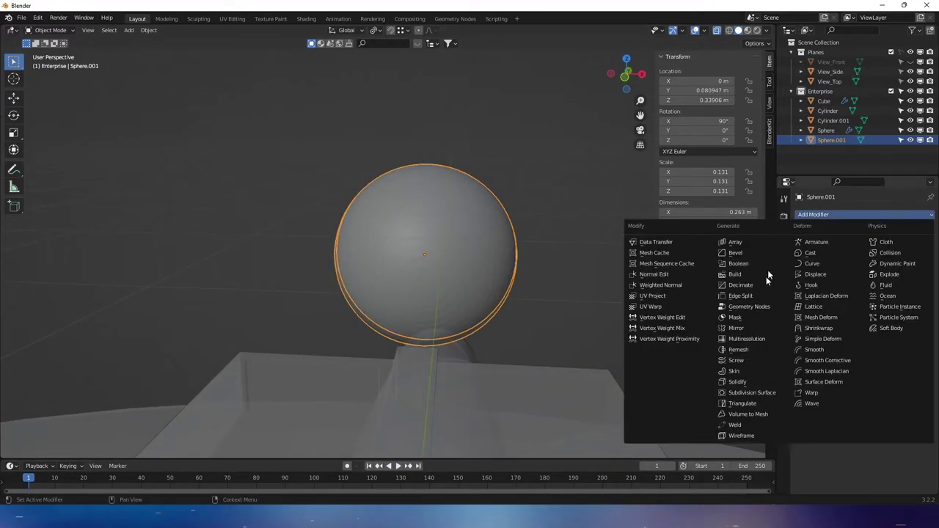
pyautogui.click(760, 330)
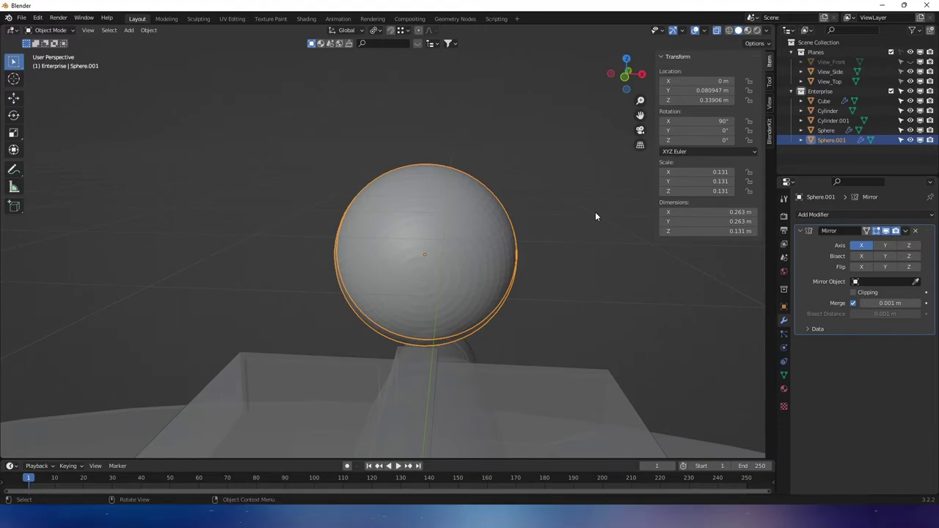
# - Switch to the front view and unhide the View_Front reference plane
pyautogui.click(625, 77)
pyautogui.keyDown('shift'); pyautogui.moveTo(567, 186); pyautogui.dragTo(521, 192, button='middle'); pyautogui.keyUp('shift')
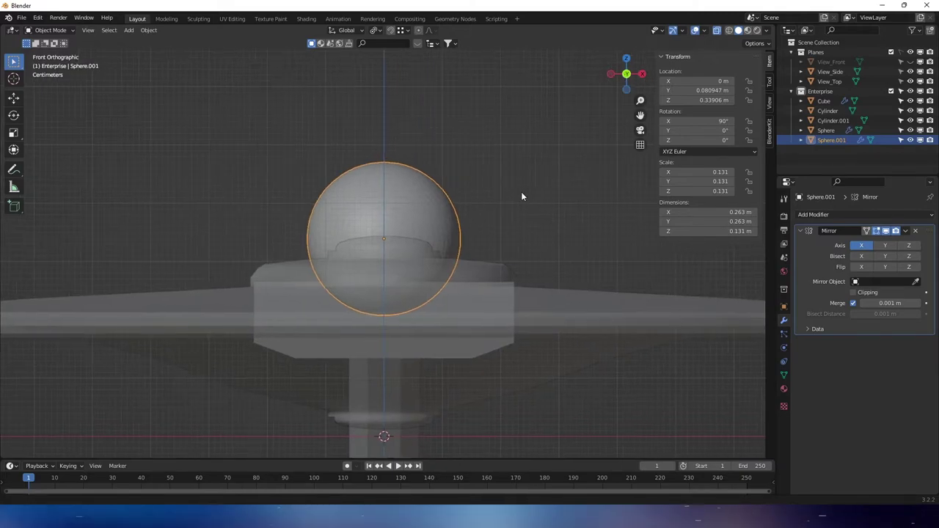
pyautogui.click(910, 62)
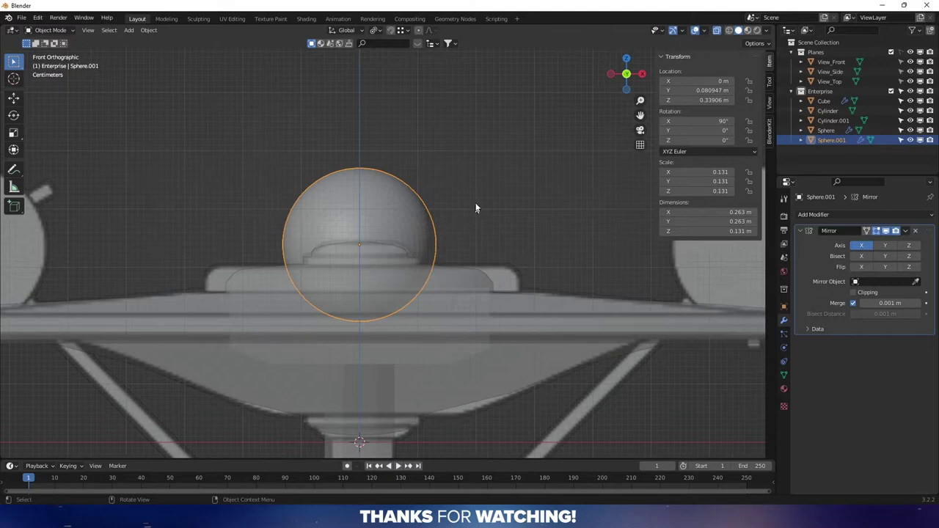
# - Move the dome's entire mesh about 0.678 m along X in Edit Mode onto the nacelle in the front reference
pyautogui.press('Tab')
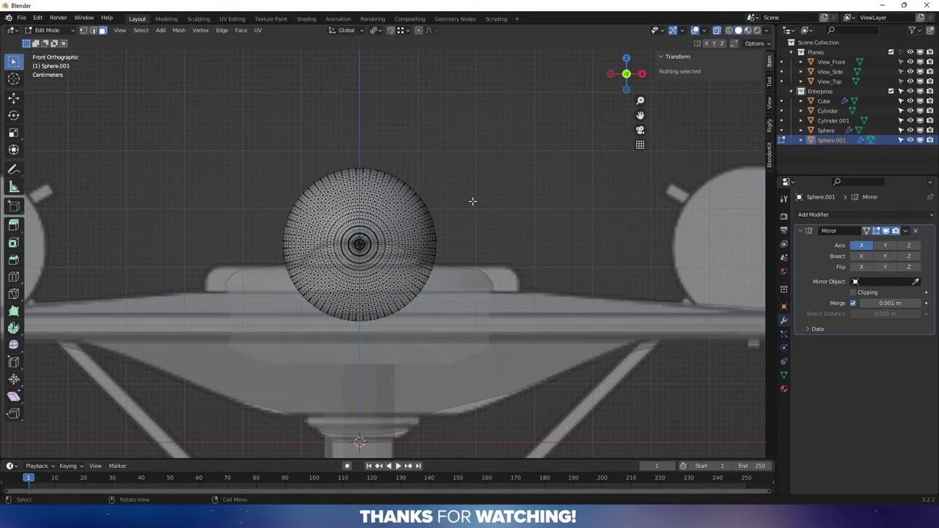
pyautogui.press('a')
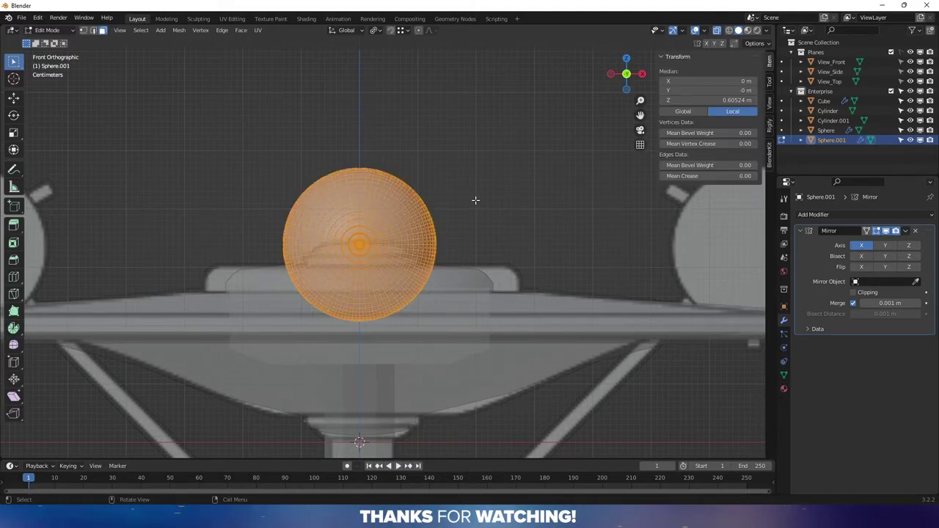
pyautogui.keyDown('shift'); pyautogui.moveTo(487, 204); pyautogui.dragTo(331, 202, button='middle'); pyautogui.keyUp('shift')
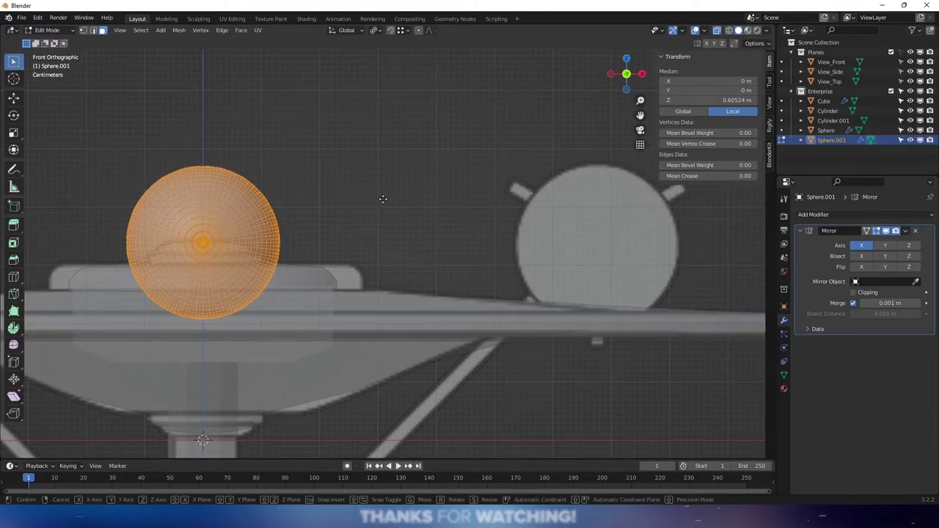
pyautogui.press('x')
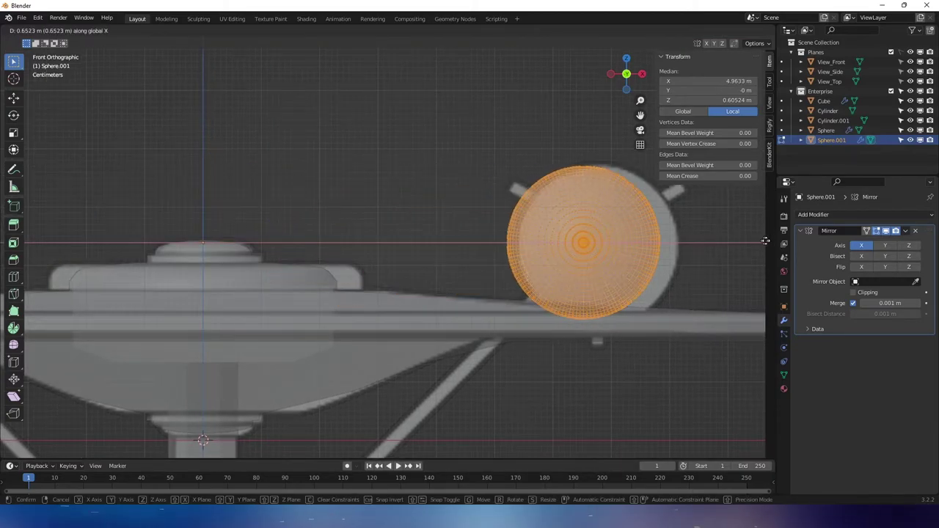
pyautogui.click(4, 242)
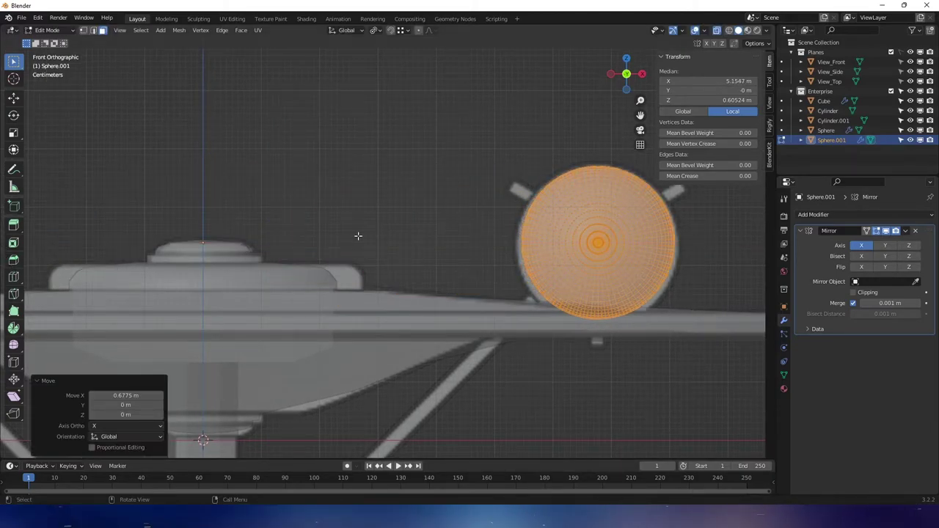
# - Lower the dome's mesh about 0.0025 m along Z to centre it on the nacelle in the front reference
pyautogui.moveTo(358, 236); pyautogui.dragTo(337, 249, button='middle')
pyautogui.click(620, 83)
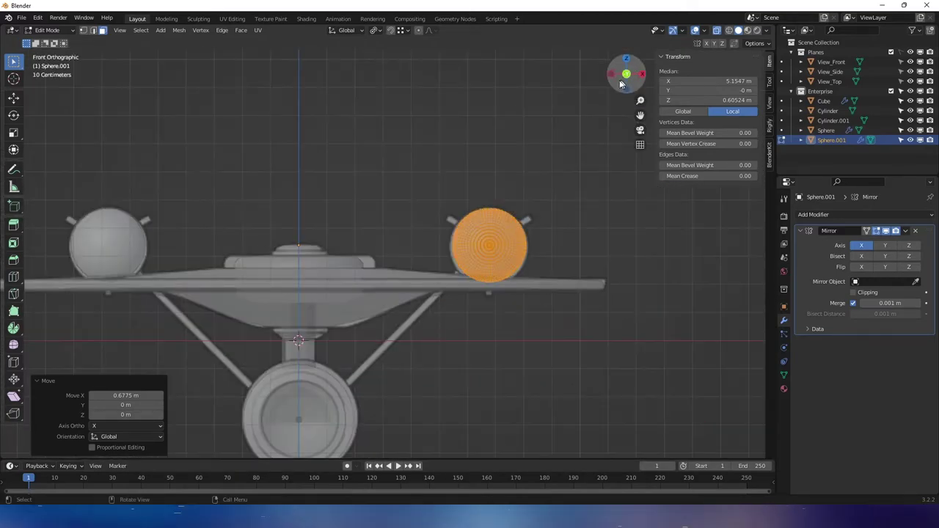
pyautogui.press('KP_Decimal')
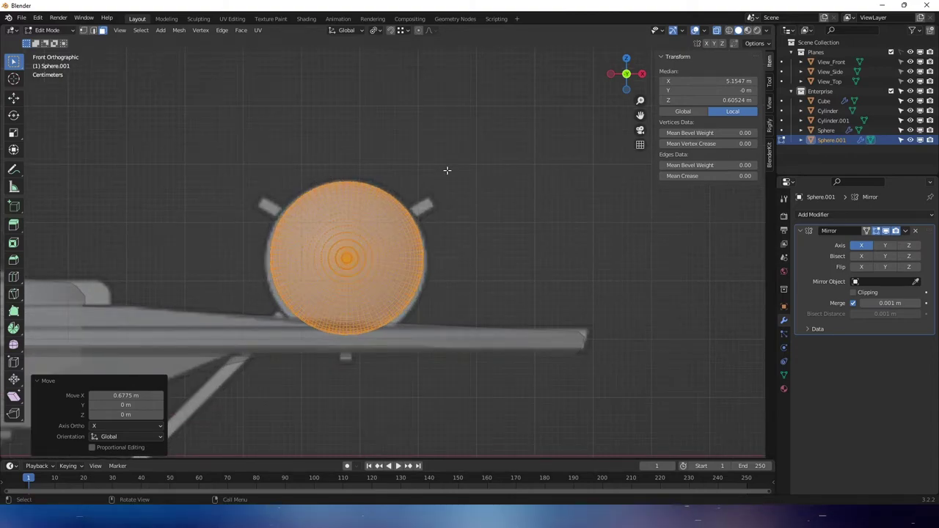
pyautogui.press('g')
pyautogui.press('z')
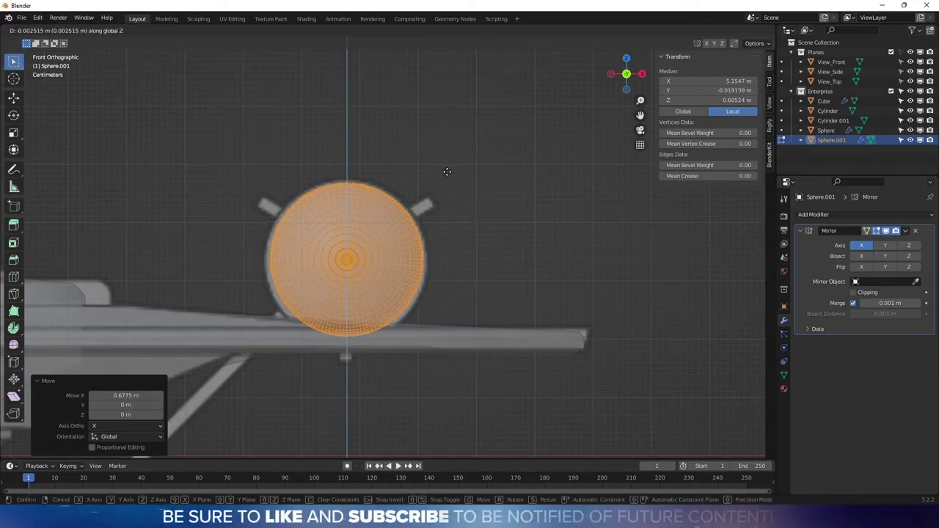
pyautogui.click(447, 171)
# - Clear the dome's selection and select only the edge loop around its open rim in edge select mode
pyautogui.moveTo(396, 242); pyautogui.dragTo(394, 278, button='middle')
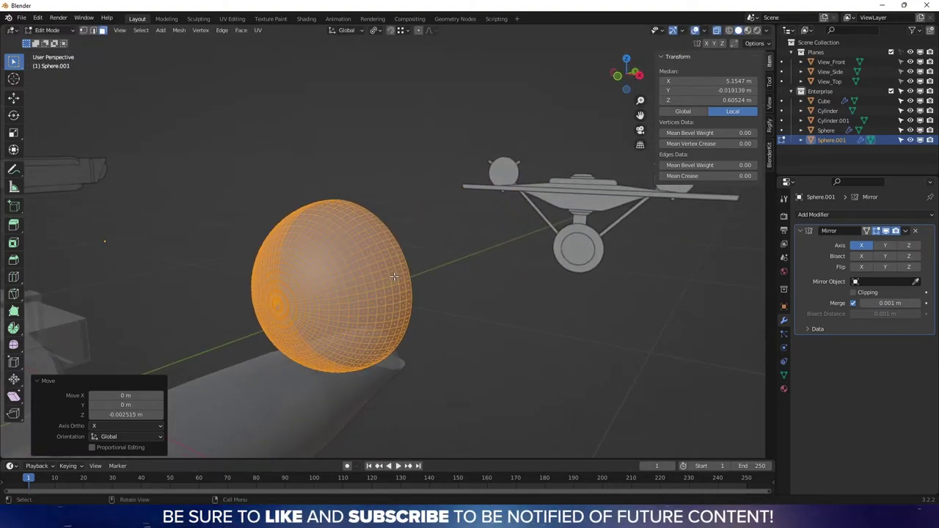
pyautogui.press('Tab')
pyautogui.press('Tab')
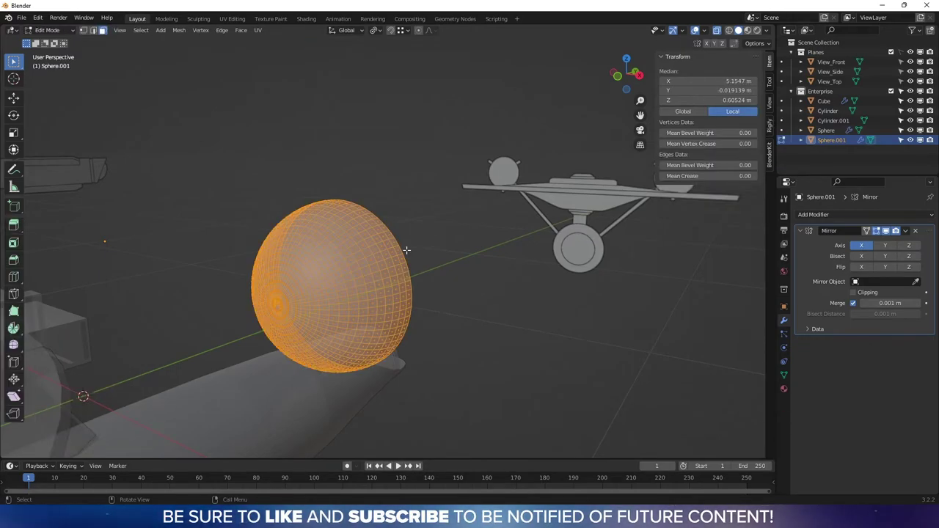
pyautogui.press('2')
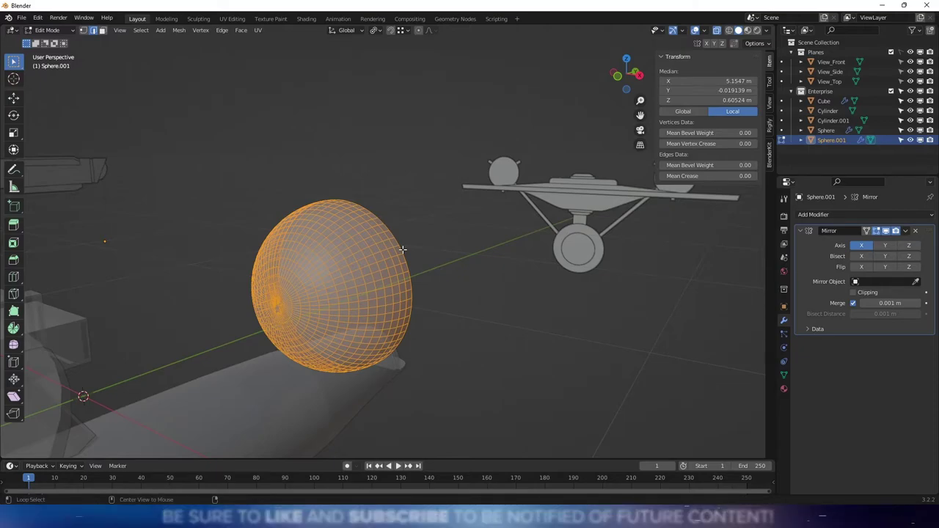
pyautogui.hotkey('alt', 'a')
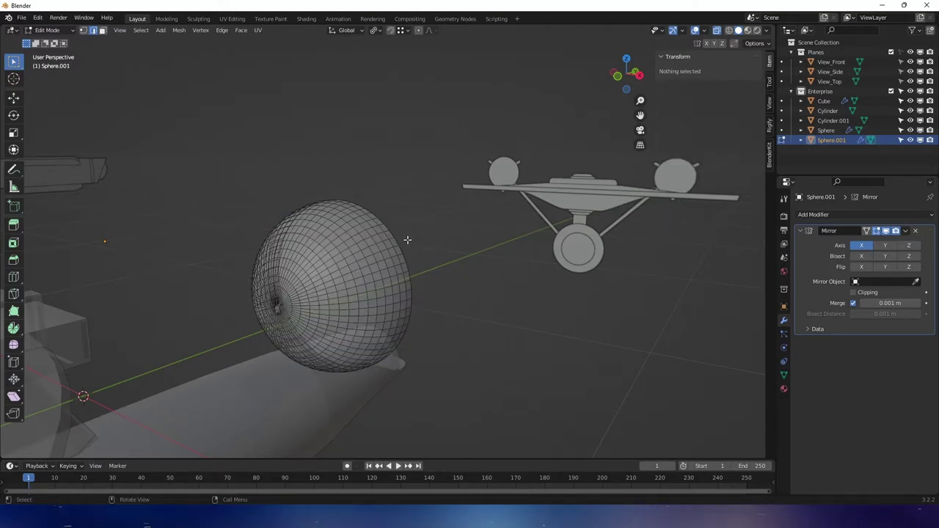
pyautogui.keyDown('alt'); pyautogui.click(397, 241); pyautogui.keyUp('alt')
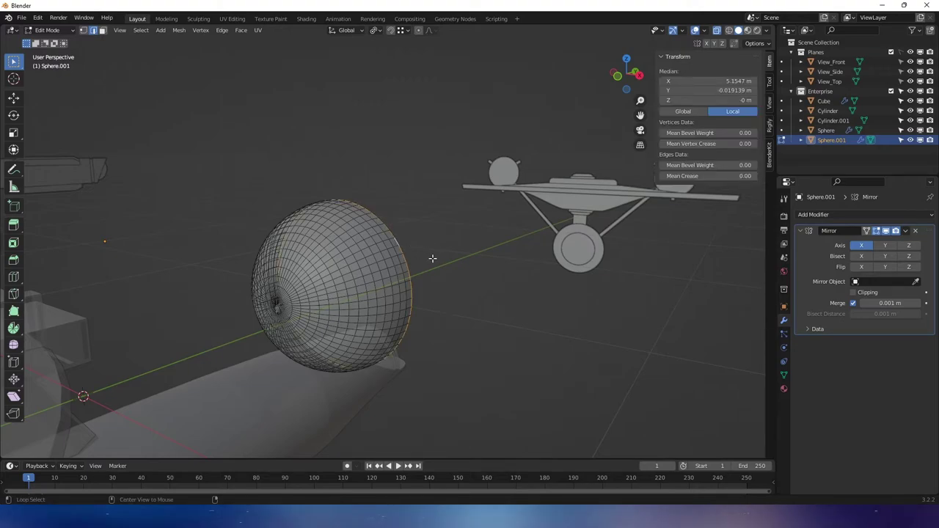
# - In the right side view, extrude the dome's rim and scale it outward to 1.039 as a small lip
pyautogui.scroll(2, 419, 258)
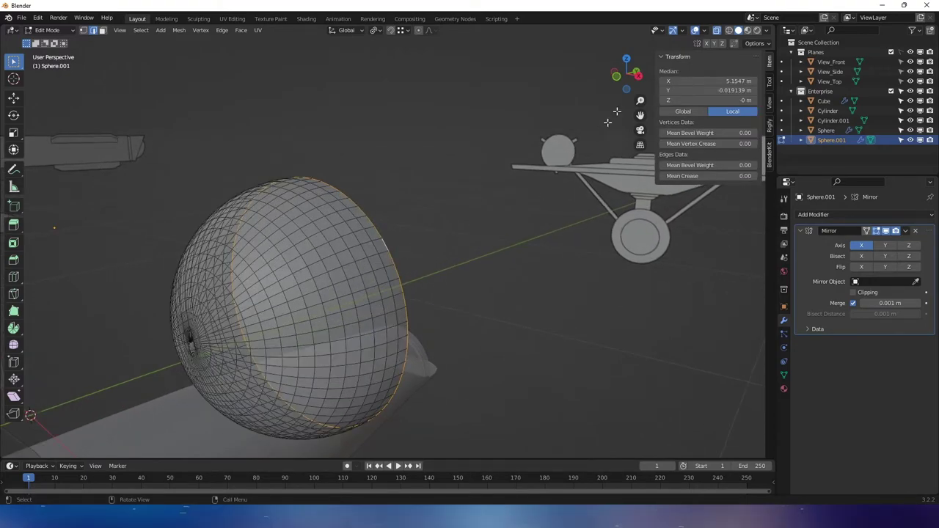
pyautogui.click(638, 77)
pyautogui.scroll(2, 348, 169)
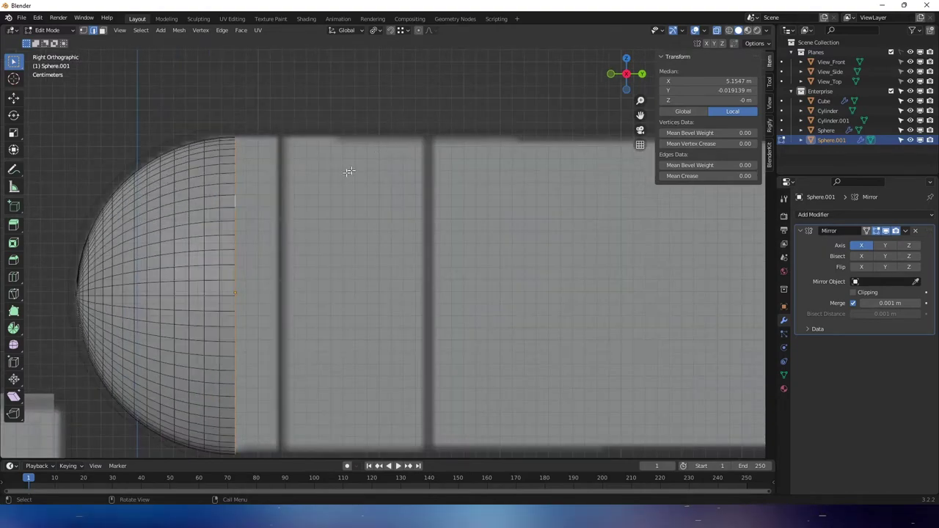
pyautogui.press('s')
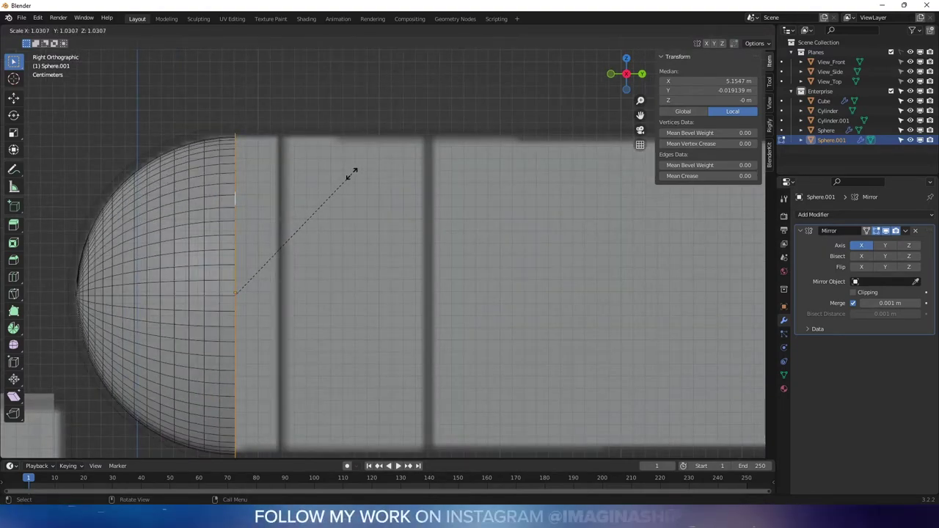
pyautogui.click(352, 174)
# - Extrude the rim about 2.048 m along Y to form the nacelle's long body over the side reference
pyautogui.scroll(-5, 352, 176)
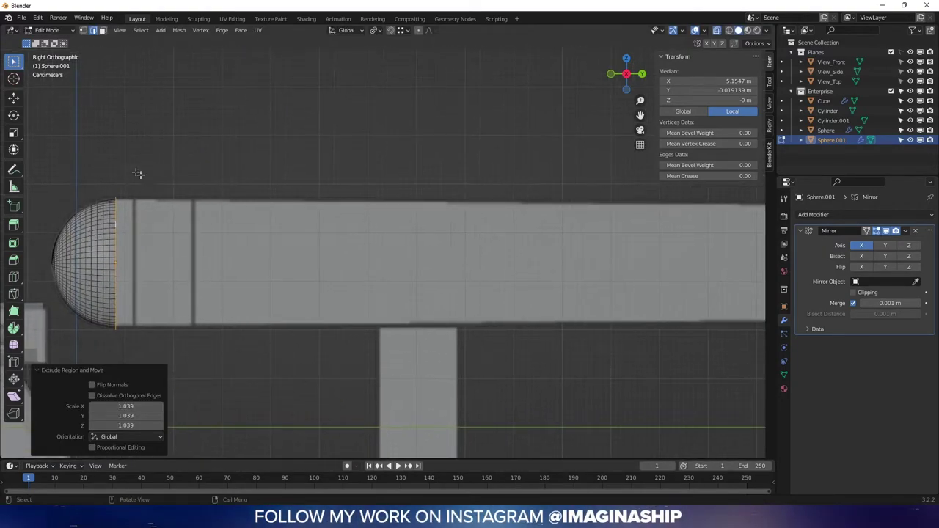
pyautogui.keyDown('shift'); pyautogui.moveTo(325, 192); pyautogui.dragTo(231, 184, button='middle'); pyautogui.keyUp('shift')
pyautogui.press('g')
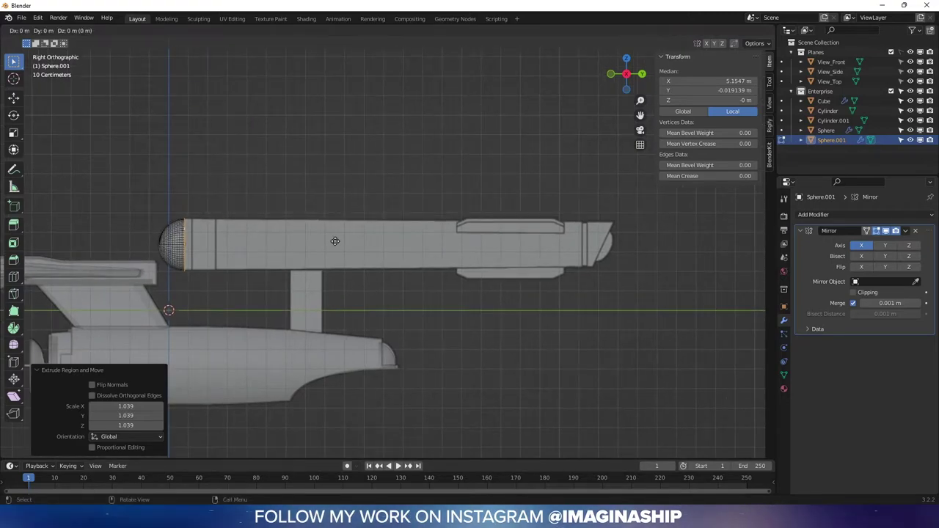
pyautogui.press('y')
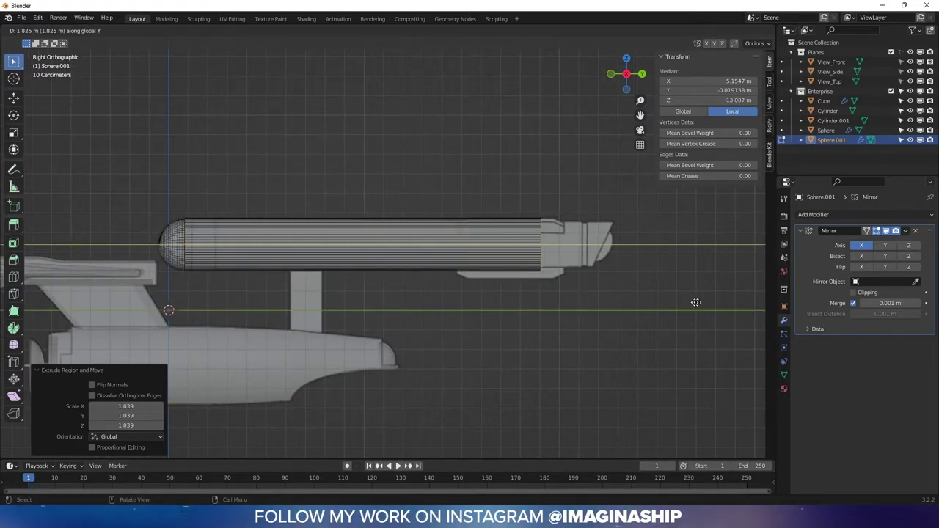
pyautogui.click(736, 302)
# - Move the body's rear edge loop about 0.153 m along Y to the end of the nacelle in the side reference
pyautogui.scroll(3, 697, 279)
pyautogui.keyDown('shift'); pyautogui.moveTo(685, 254); pyautogui.dragTo(372, 271, button='middle'); pyautogui.keyUp('shift')
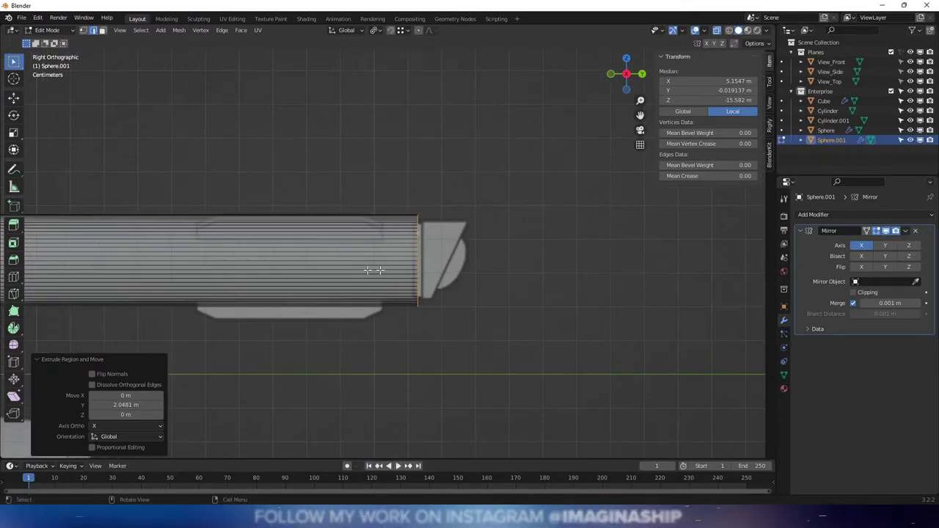
pyautogui.scroll(3, 374, 270)
pyautogui.keyDown('shift'); pyautogui.moveTo(447, 259); pyautogui.dragTo(344, 270, button='middle'); pyautogui.keyUp('shift')
pyautogui.press('g')
pyautogui.press('y')
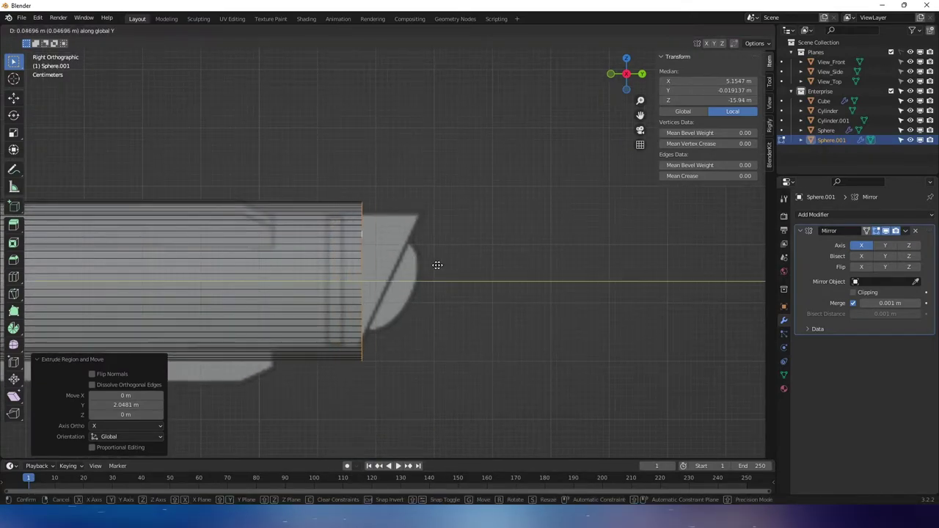
pyautogui.click(494, 262)
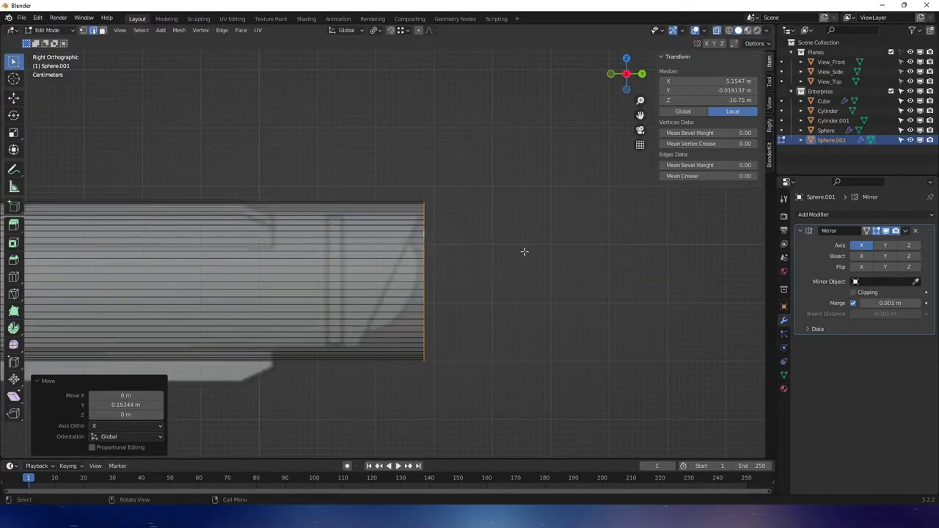
# - Scale the rear edge loop to 0.848 to taper the nacelle and fill the open end with a face
pyautogui.press('s')
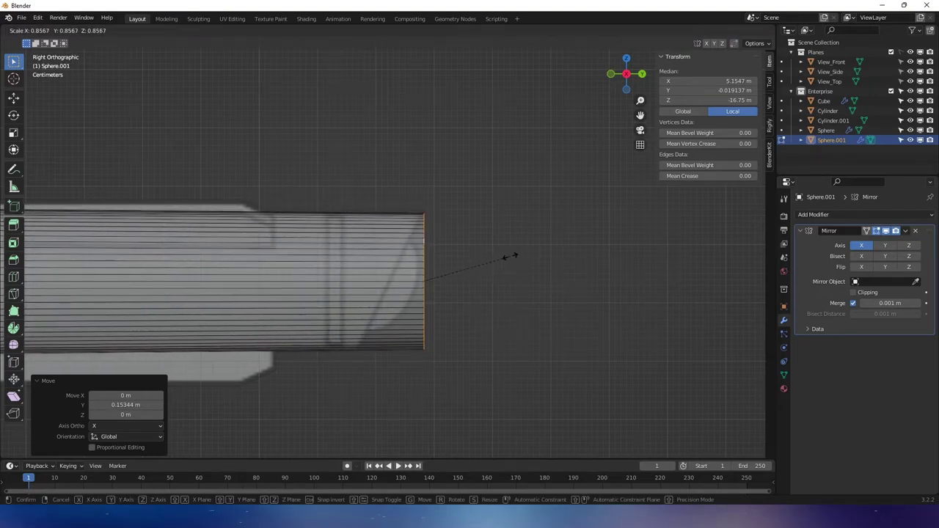
pyautogui.click(508, 256)
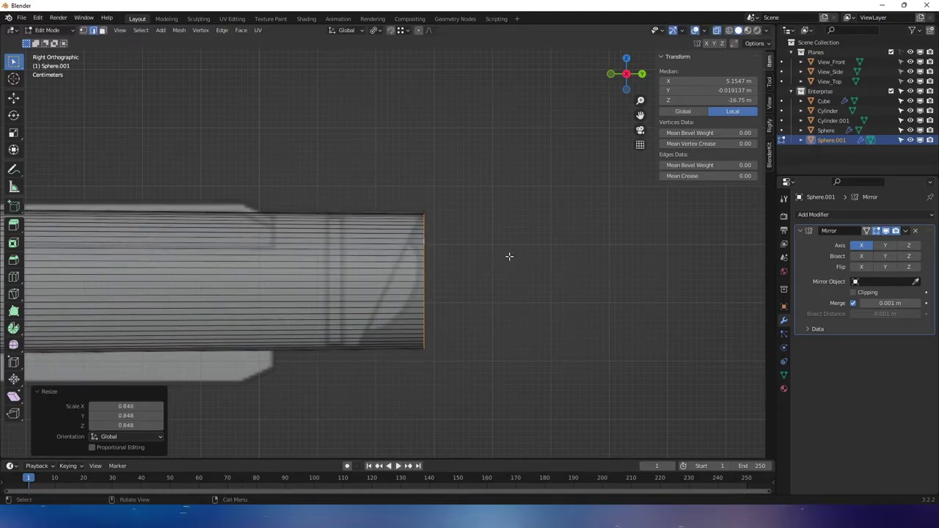
pyautogui.keyDown('shift'); pyautogui.moveTo(461, 275); pyautogui.dragTo(579, 272, button='middle'); pyautogui.keyUp('shift')
pyautogui.scroll(-3, 520, 241)
pyautogui.press('f')
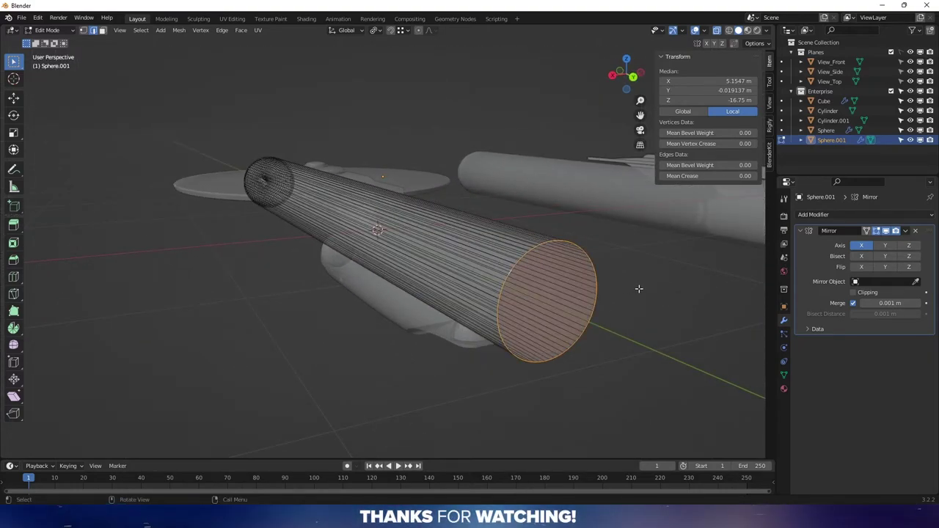
# - Add a loop cut around the nacelle body, slid forward to the second dark band line in the side reference
pyautogui.moveTo(638, 288); pyautogui.dragTo(614, 263, button='middle')
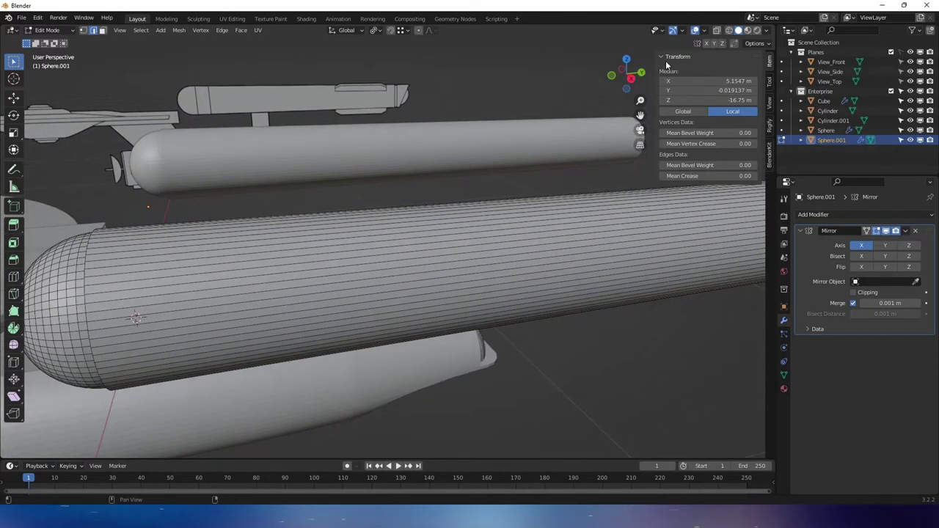
pyautogui.click(630, 79)
pyautogui.keyDown('shift'); pyautogui.moveTo(307, 128); pyautogui.dragTo(414, 136, button='middle'); pyautogui.keyUp('shift')
pyautogui.scroll(3, 415, 136)
pyautogui.keyDown('shift'); pyautogui.moveTo(401, 242); pyautogui.dragTo(508, 241, button='middle'); pyautogui.keyUp('shift')
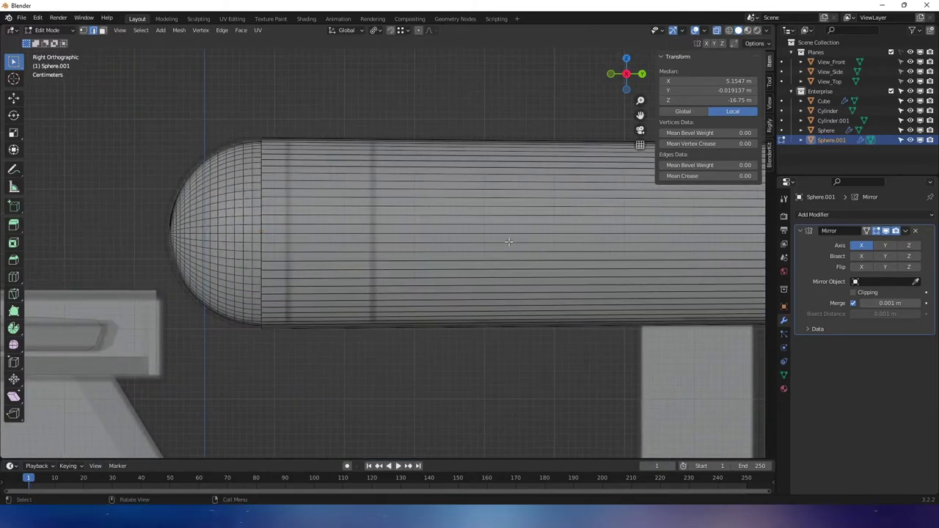
pyautogui.scroll(3, 475, 222)
pyautogui.scroll(-1, 433, 224)
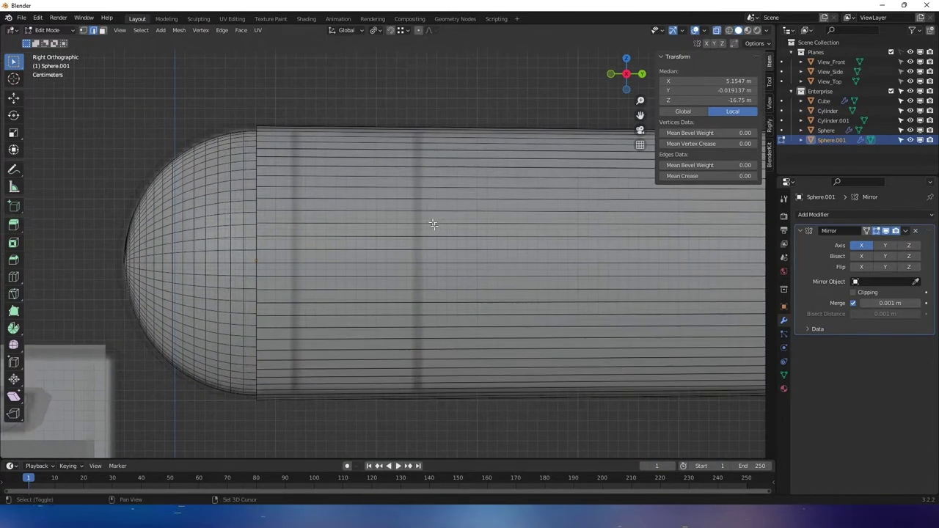
pyautogui.scroll(-5, 413, 197)
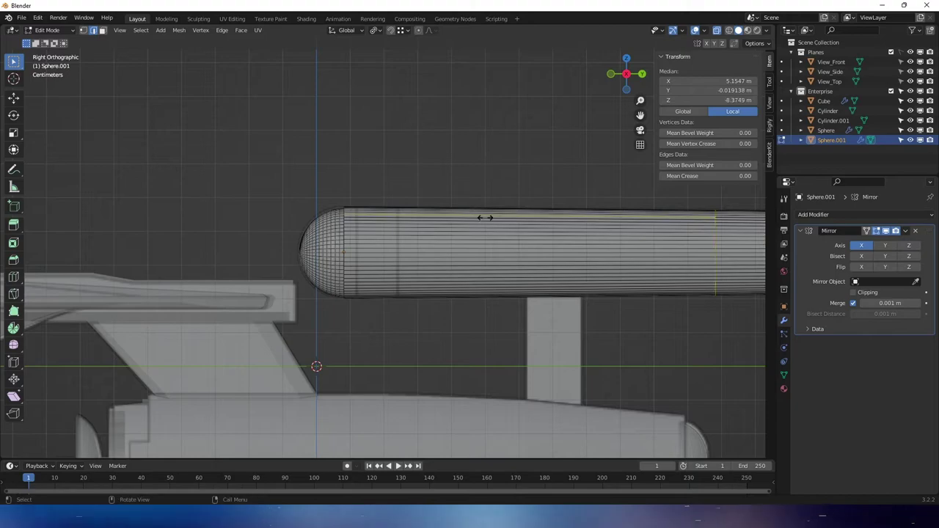
pyautogui.click(200, 227)
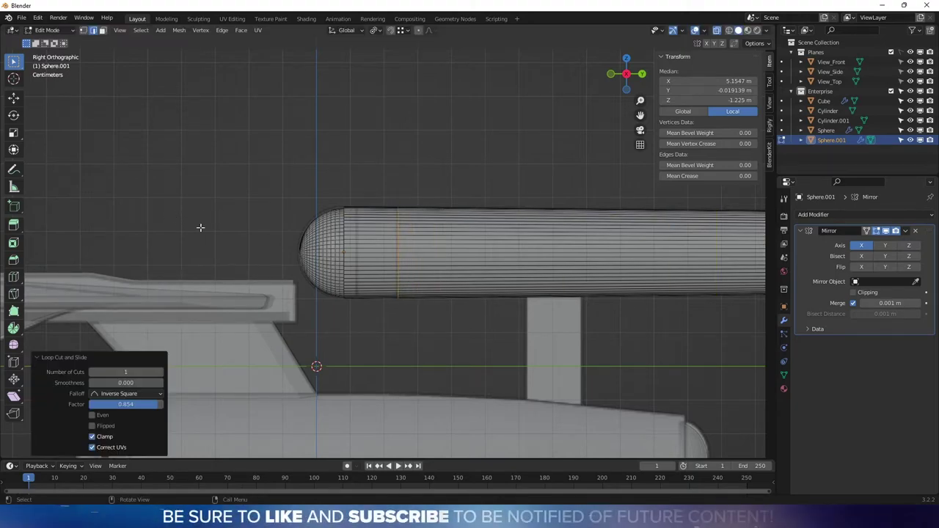
# - Add another loop cut on the nacelle's front section, slid to the first dark band line behind the dome
pyautogui.scroll(4, 200, 228)
pyautogui.press('g')
pyautogui.press('g')
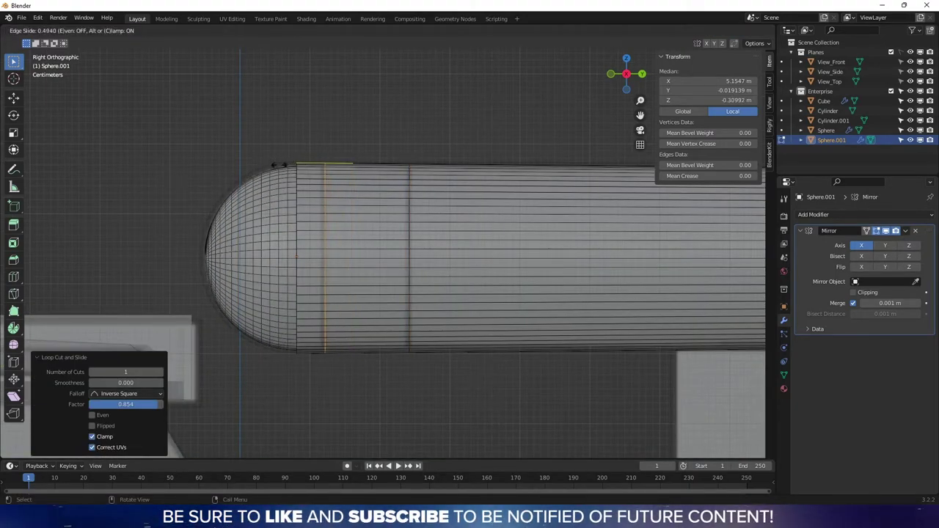
pyautogui.click(275, 165)
# - Add two evenly spaced loop cuts between the two band-line loops, without sliding them
pyautogui.scroll(1, 377, 222)
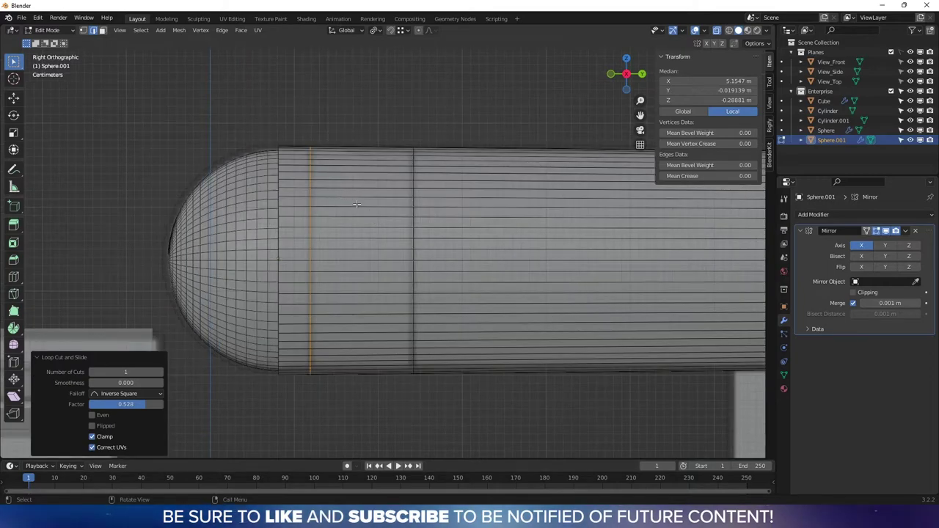
pyautogui.scroll(1, 361, 203)
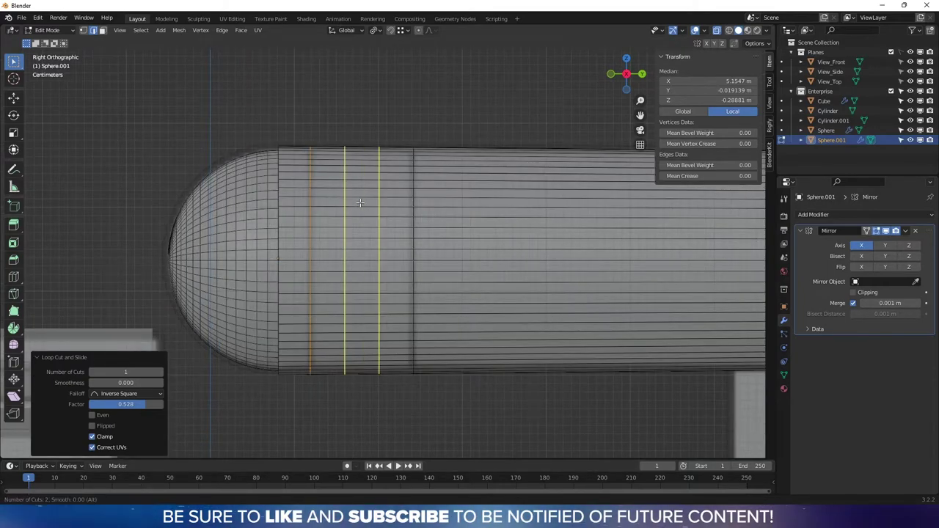
pyautogui.click(360, 198)
pyautogui.rightClick(360, 198)
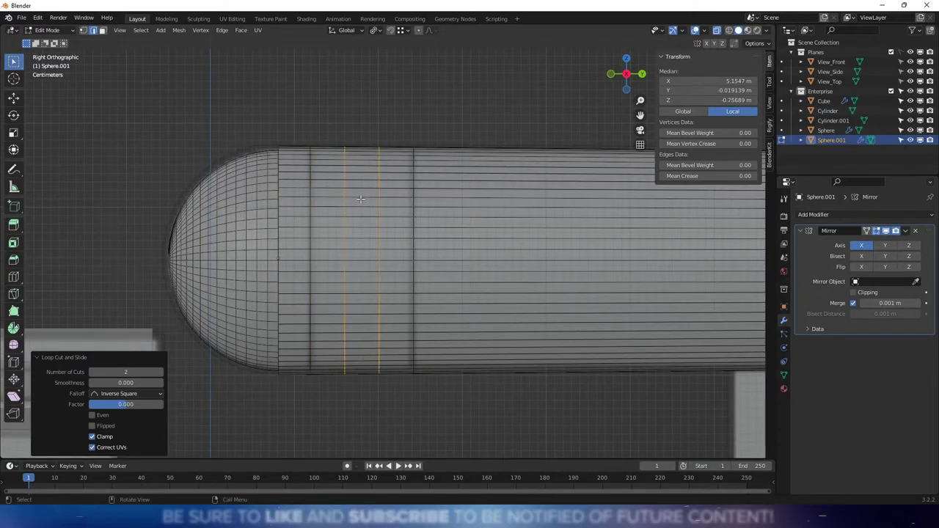
# - Bevel the two middle edge loops with a width of about 0.0159 m and one segment
pyautogui.moveTo(360, 198); pyautogui.dragTo(397, 253, button='middle')
pyautogui.scroll(-2, 397, 251)
pyautogui.scroll(2, 440, 228)
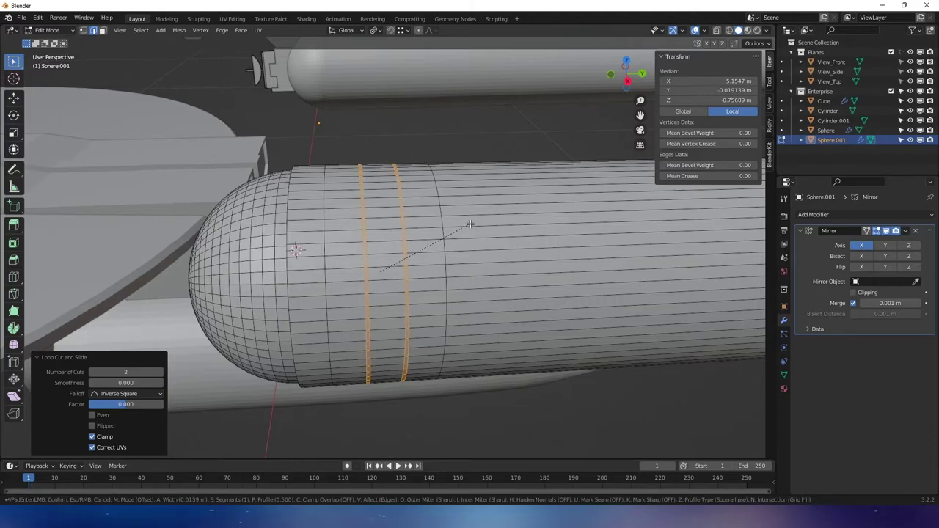
pyautogui.click(470, 223)
# - Select the two outer band-line loops and bevel them with a width of about 0.0138 m
pyautogui.scroll(2, 462, 229)
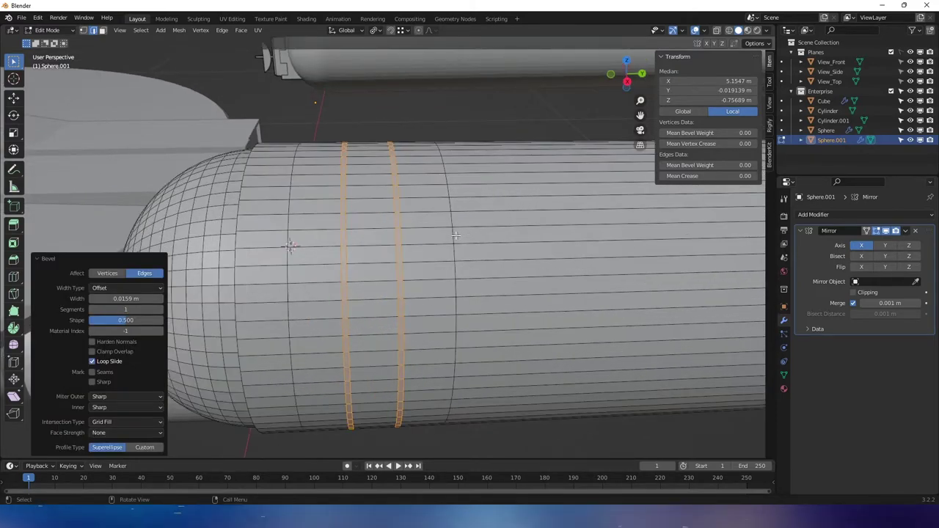
pyautogui.keyDown('alt'); pyautogui.click(453, 234); pyautogui.keyUp('alt')
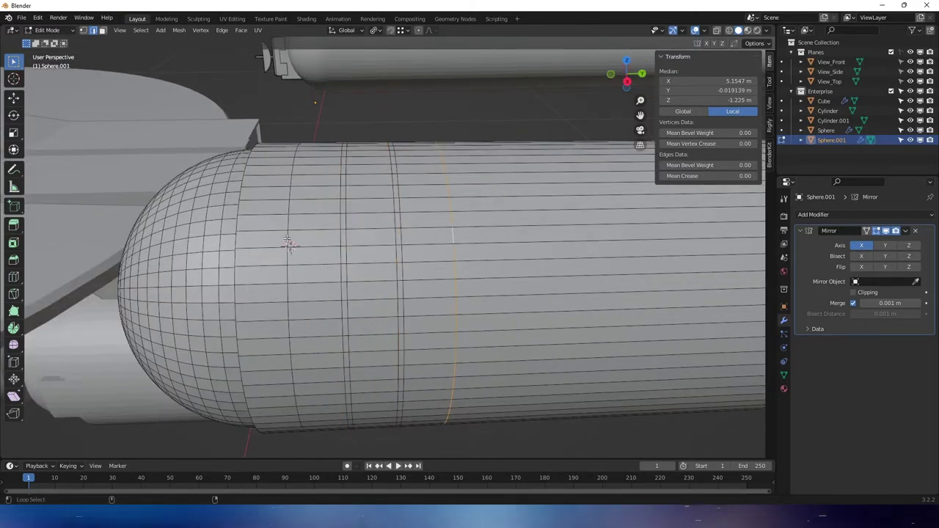
pyautogui.keyDown('alt'); pyautogui.keyDown('shift'); pyautogui.click(288, 242); pyautogui.keyUp('shift'); pyautogui.keyUp('alt')
pyautogui.hotkey('ctrl', 'b')
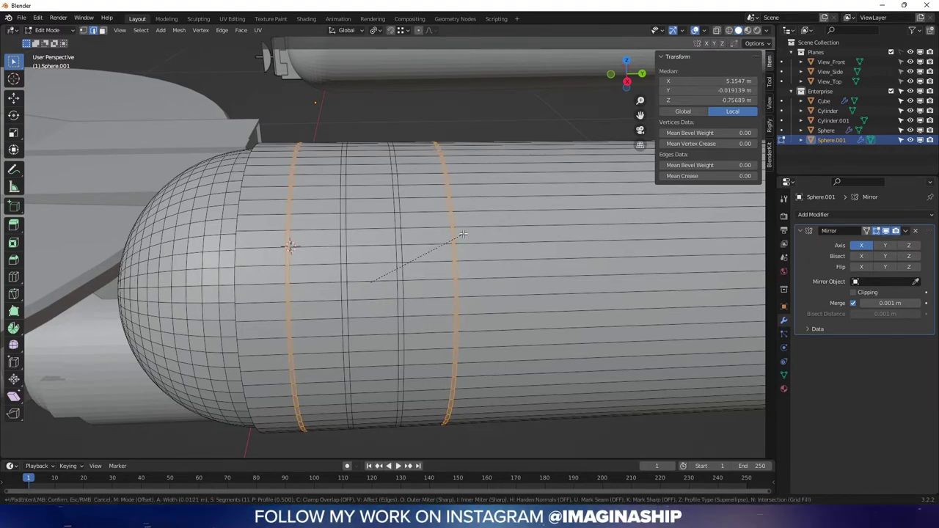
pyautogui.click(463, 233)
# - Add one centred loop cut inside each of the four narrow bevelled bands around the nacelle's front section
pyautogui.scroll(3, 460, 231)
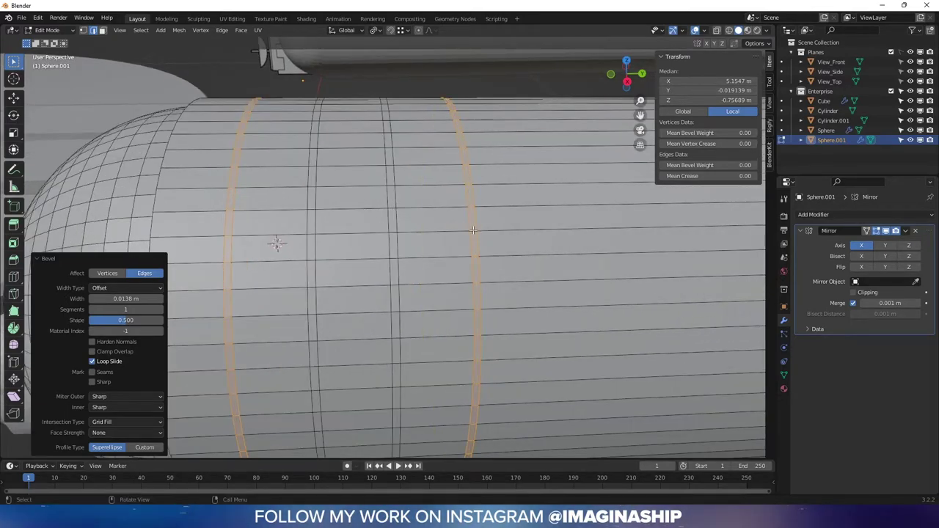
pyautogui.hotkey('ctrl', 'r')
pyautogui.click(473, 230)
pyautogui.rightClick(473, 230)
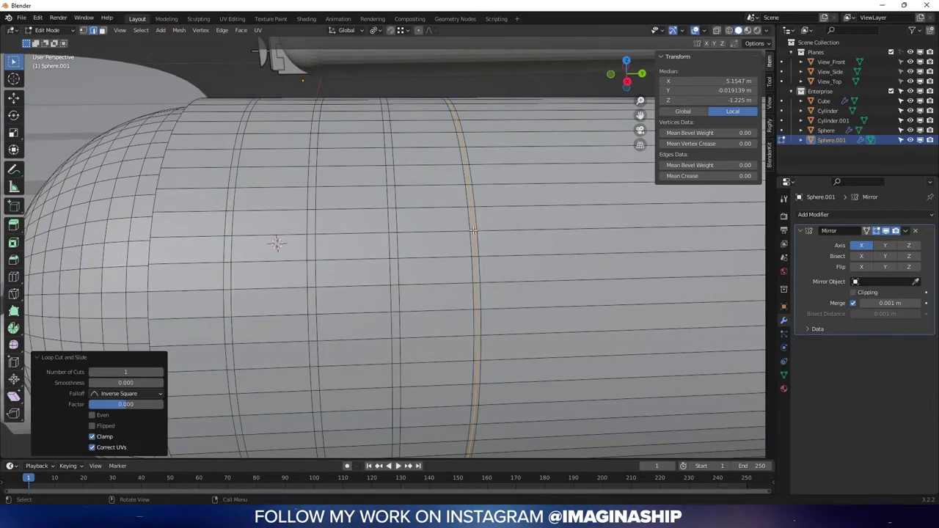
pyautogui.keyDown('alt'); pyautogui.keyDown('shift'); pyautogui.click(231, 237); pyautogui.keyUp('shift'); pyautogui.keyUp('alt')
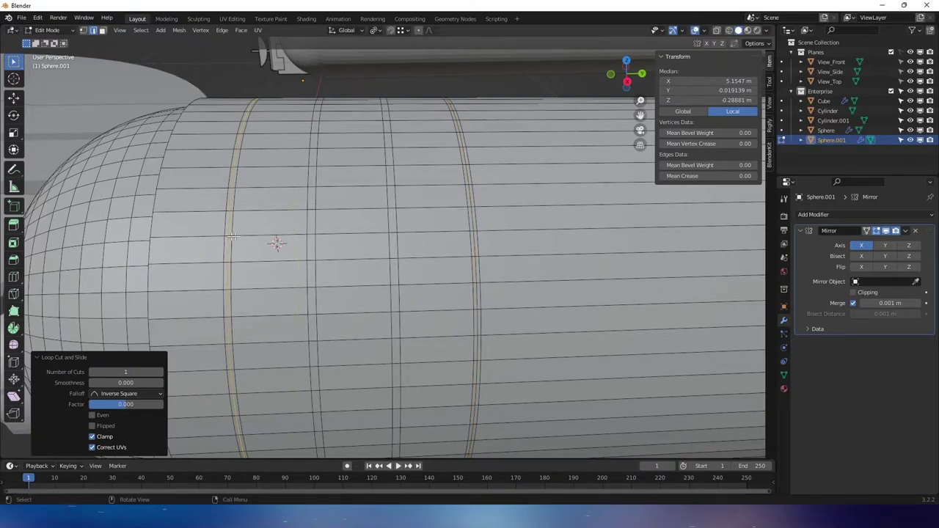
pyautogui.keyDown('alt'); pyautogui.keyDown('shift'); pyautogui.click(394, 233); pyautogui.keyUp('shift'); pyautogui.keyUp('alt')
pyautogui.keyDown('alt'); pyautogui.click(388, 232); pyautogui.keyUp('alt')
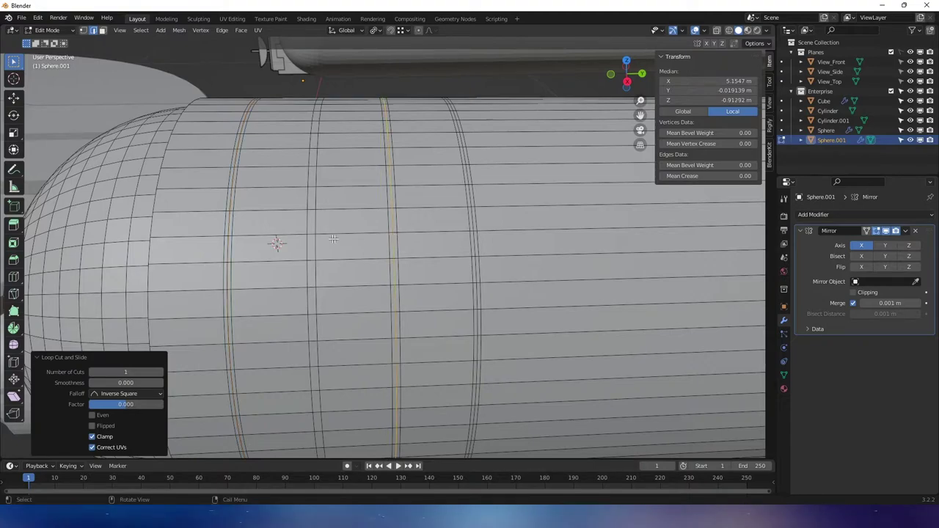
pyautogui.keyDown('alt'); pyautogui.click(308, 236); pyautogui.keyUp('alt')
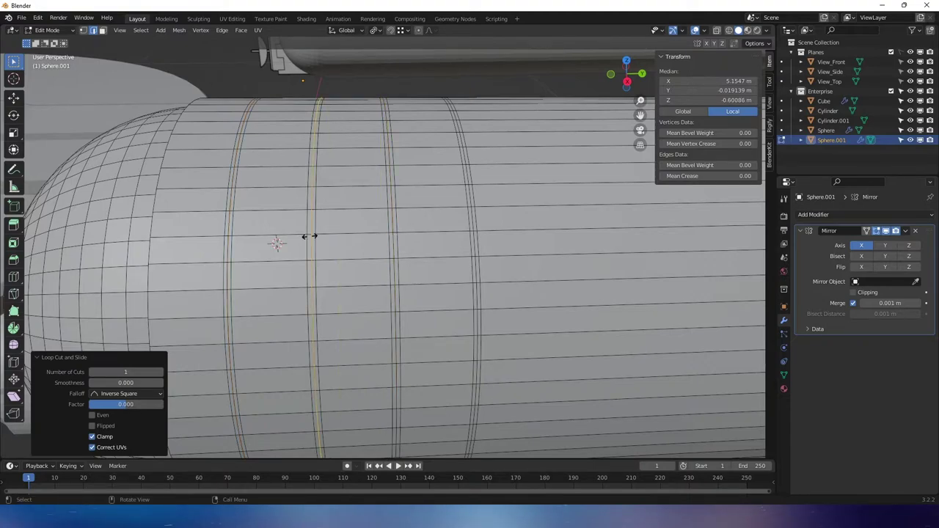
# - Select the centre edge loops of the narrow bevelled bands together
pyautogui.keyDown('alt'); pyautogui.keyDown('shift'); pyautogui.click(393, 228); pyautogui.keyUp('shift'); pyautogui.keyUp('alt')
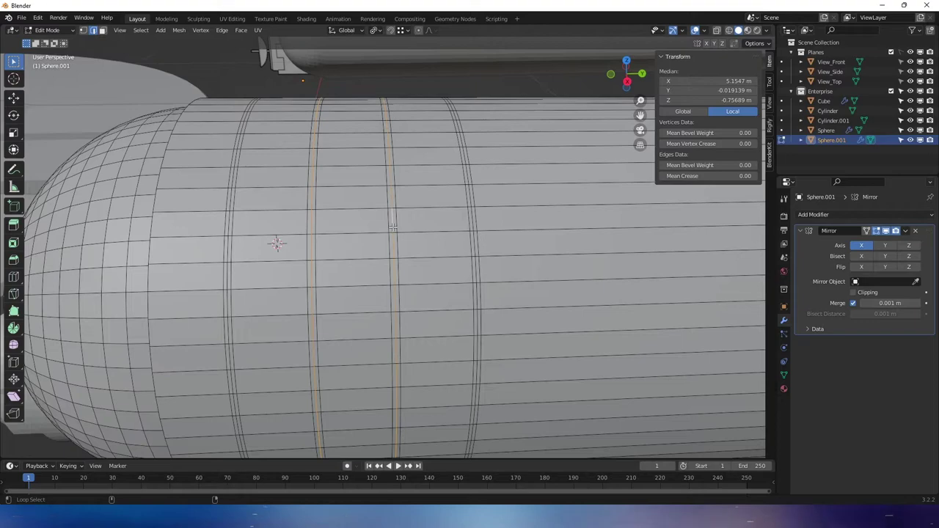
pyautogui.keyDown('alt'); pyautogui.keyDown('shift'); pyautogui.click(230, 202); pyautogui.keyUp('shift'); pyautogui.keyUp('alt')
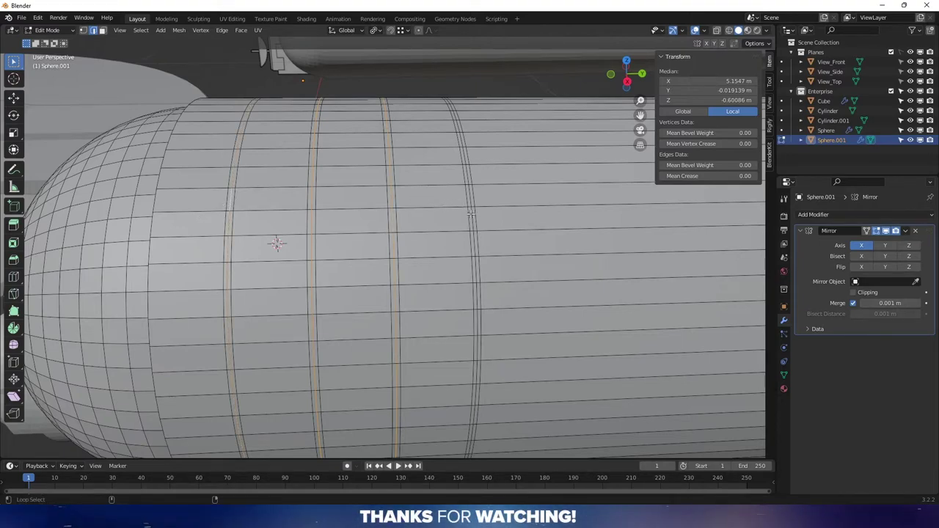
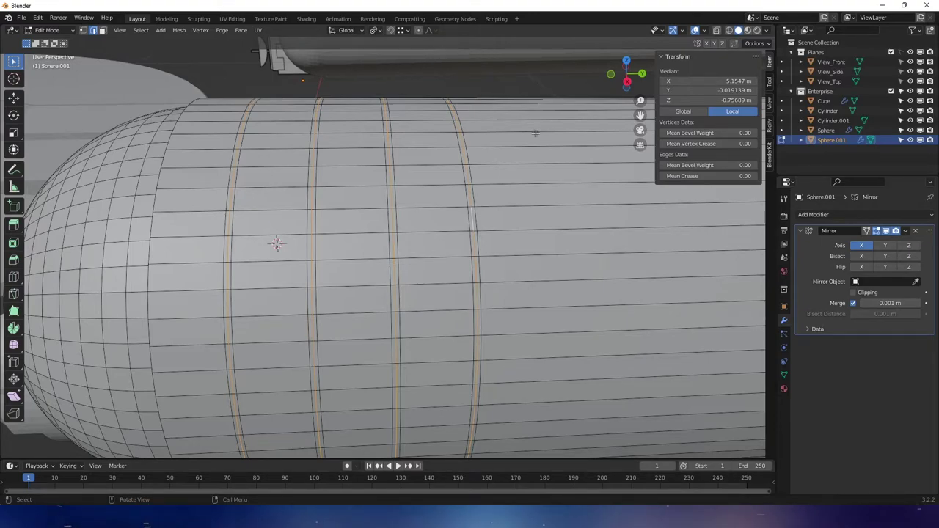
# - Scale the selected centre loops inward to about 0.98 to sink the nacelle's front grooves, and leave mesh editing
pyautogui.press('s')
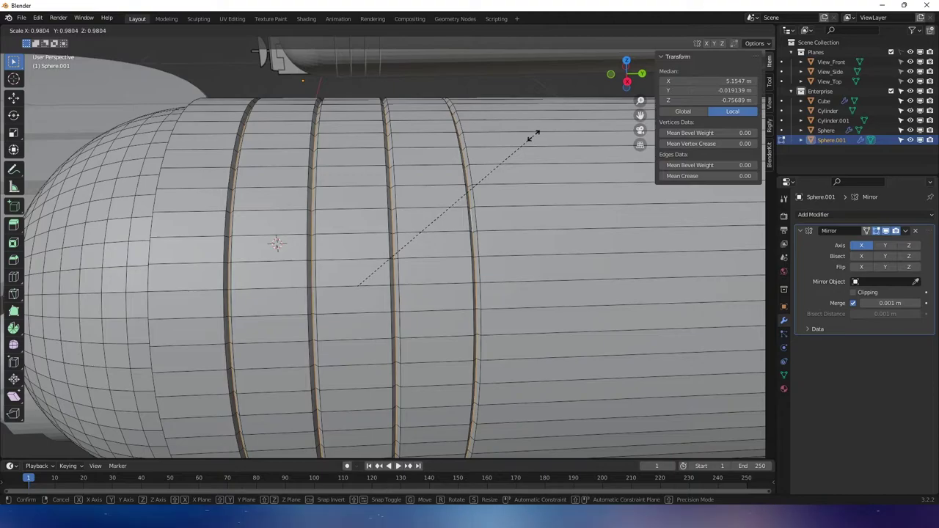
pyautogui.click(533, 135)
pyautogui.scroll(-4, 530, 143)
pyautogui.press('Tab')
# - Add a loop cut near the nacelle's rear end, at the forward edge of the reference's narrow band, with a factor of about -0.837
pyautogui.moveTo(529, 143); pyautogui.dragTo(198, 203, button='middle')
pyautogui.scroll(-3, 541, 154)
pyautogui.scroll(-2, 330, 187)
pyautogui.moveTo(311, 253); pyautogui.dragTo(448, 254, button='middle')
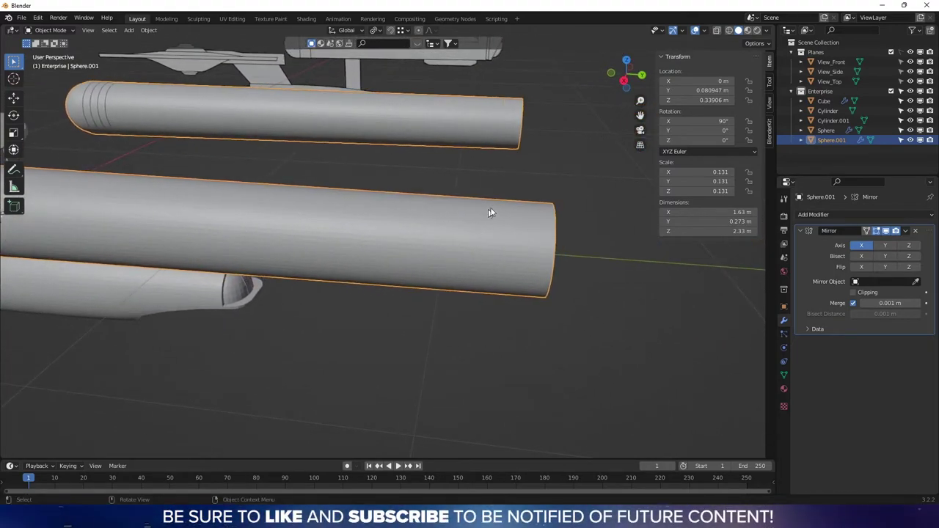
pyautogui.click(622, 81)
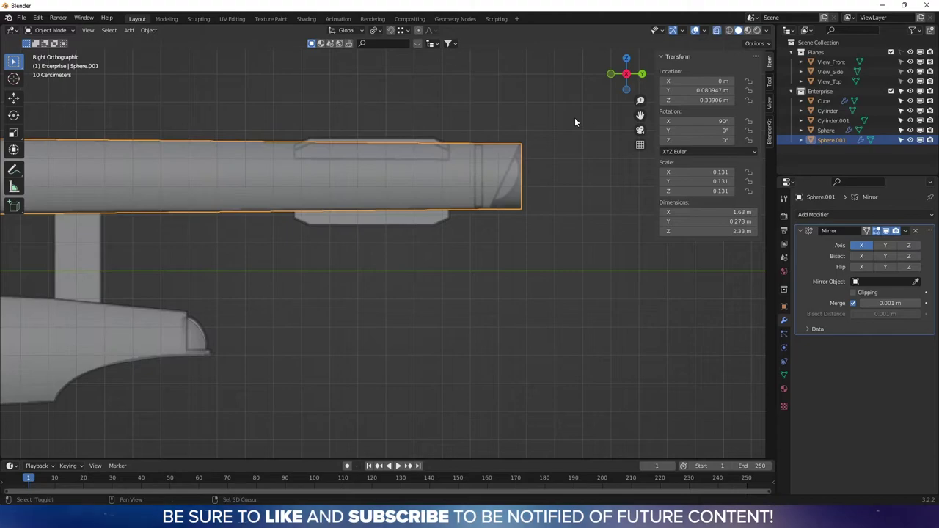
pyautogui.scroll(4, 534, 183)
pyautogui.scroll(3, 506, 264)
pyautogui.keyDown('shift'); pyautogui.moveTo(506, 264); pyautogui.dragTo(447, 254, button='middle'); pyautogui.keyUp('shift')
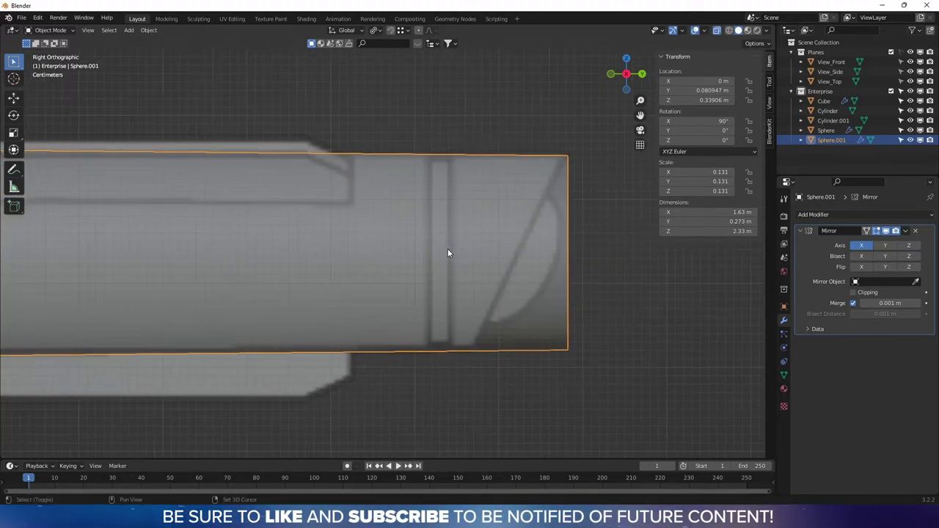
pyautogui.press('Tab')
pyautogui.scroll(-2, 436, 157)
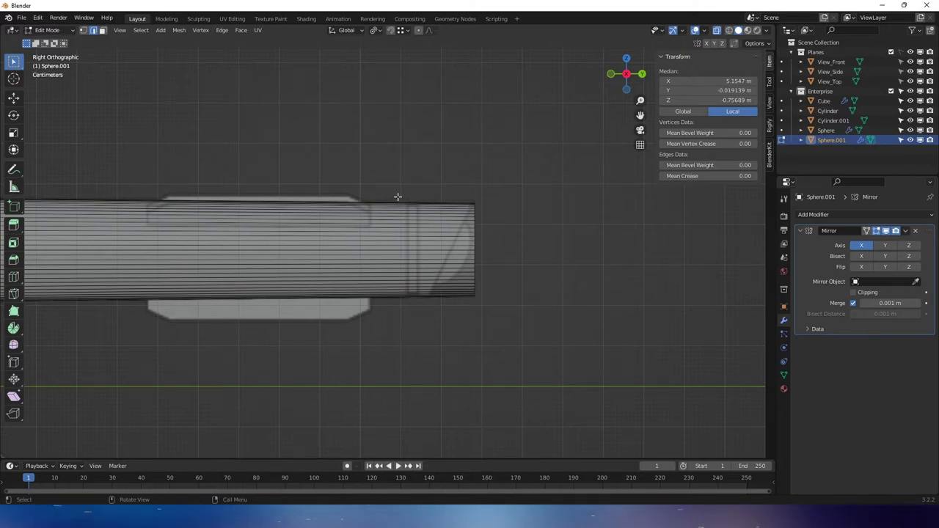
pyautogui.press('g')
pyautogui.press('g')
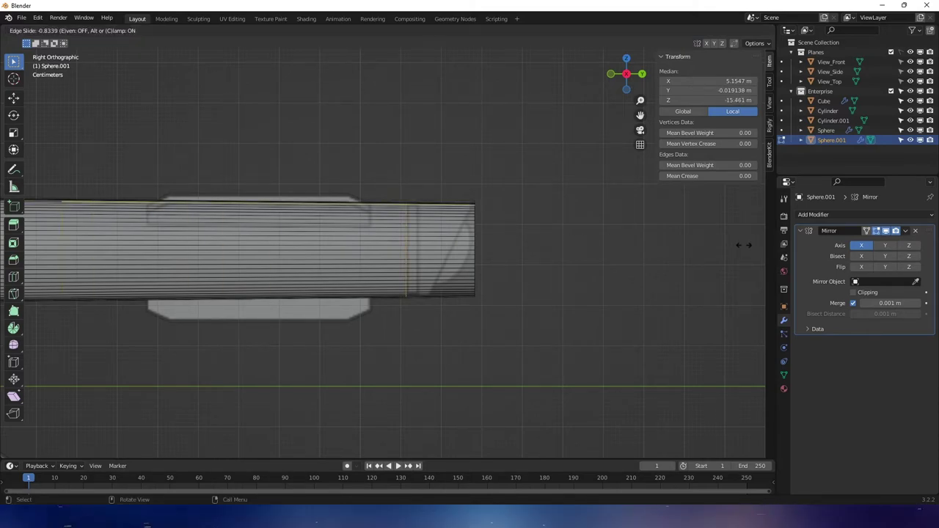
pyautogui.click(743, 246)
# - Add a second loop cut at the rearward edge of the reference band, with a factor of about 0.696
pyautogui.scroll(5, 601, 275)
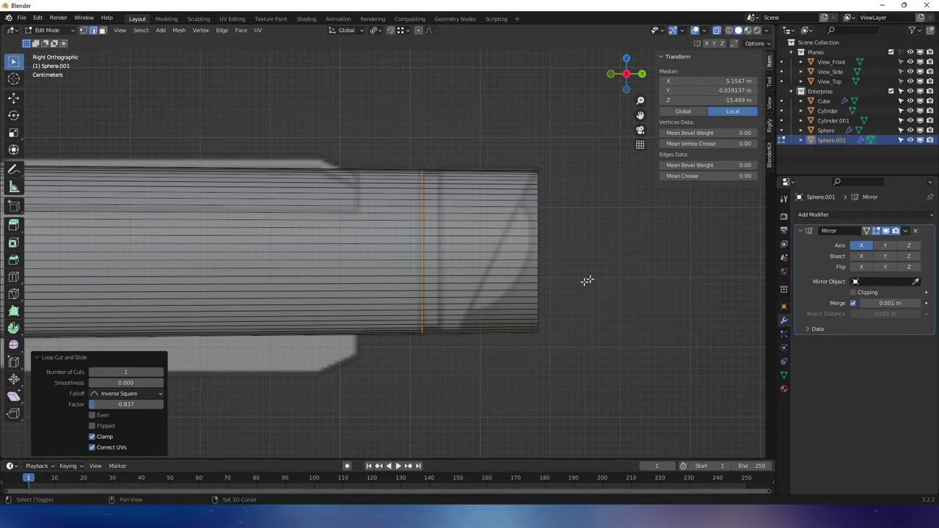
pyautogui.keyDown('shift'); pyautogui.moveTo(572, 297); pyautogui.dragTo(534, 307, button='middle'); pyautogui.keyUp('shift')
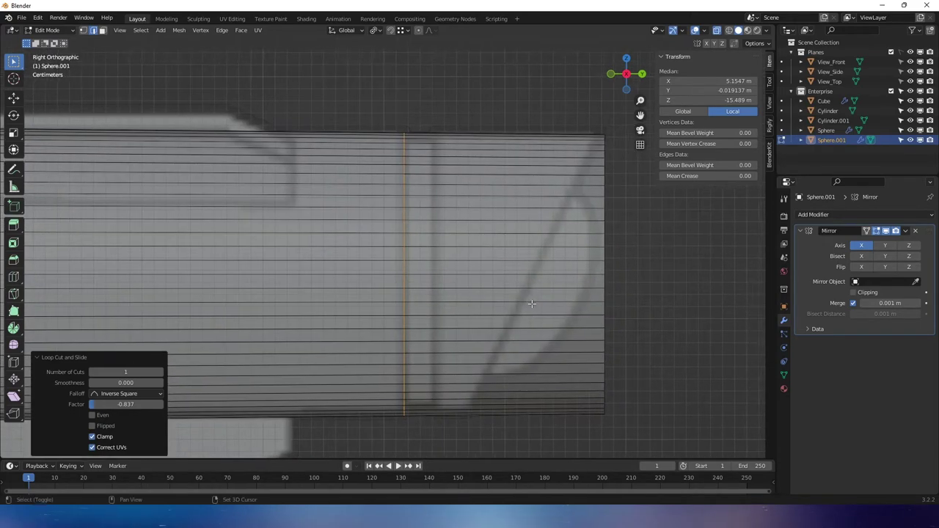
pyautogui.click(437, 134)
pyautogui.click(372, 133)
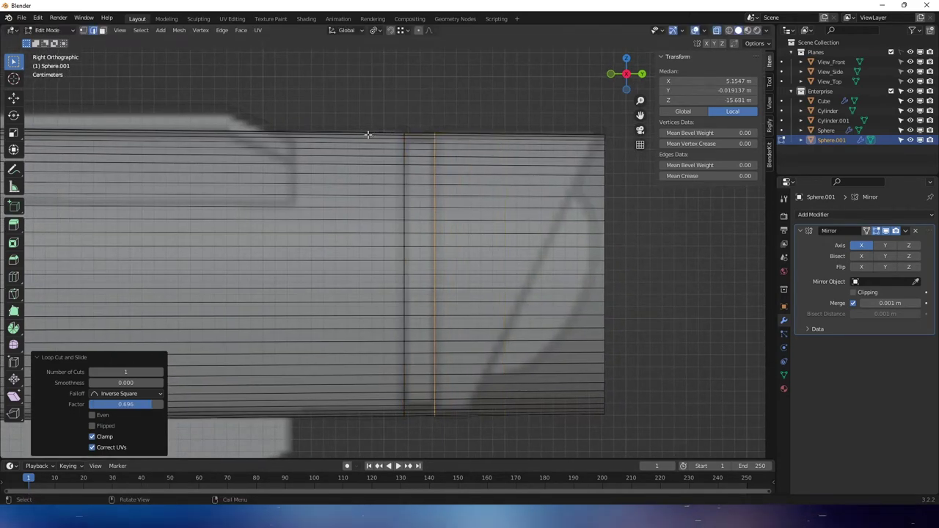
# - Add two evenly spaced loop cuts inside the rear band and scale them inward to about 0.920
pyautogui.hotkey('ctrl', 'r')
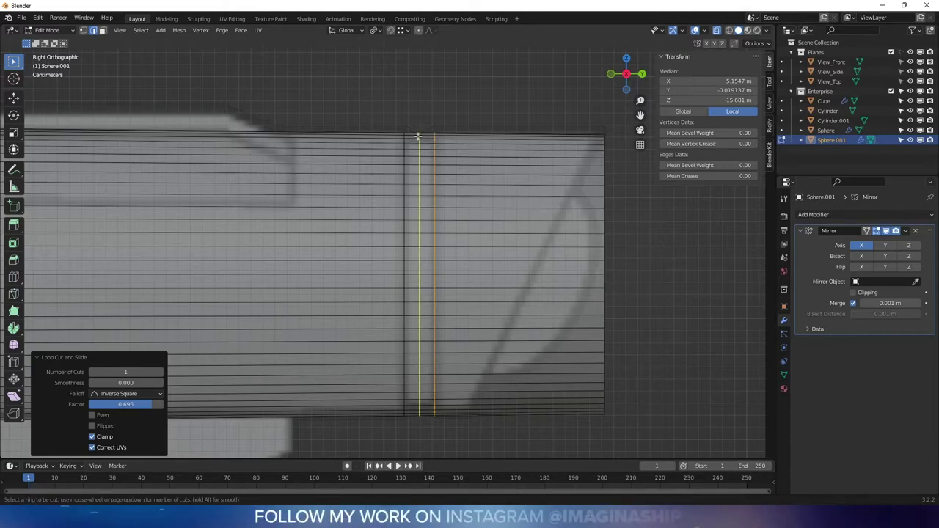
pyautogui.scroll(1, 417, 136)
pyautogui.click(417, 137)
pyautogui.rightClick(417, 136)
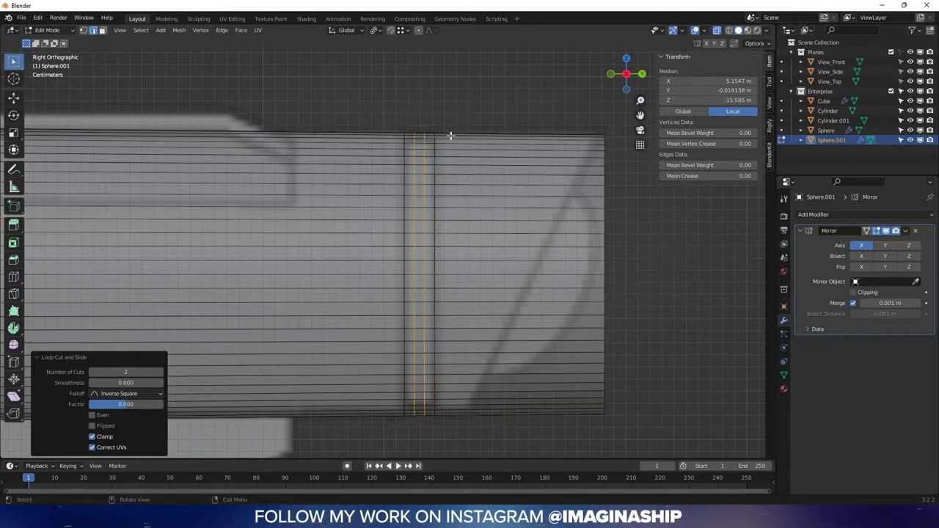
pyautogui.press('s')
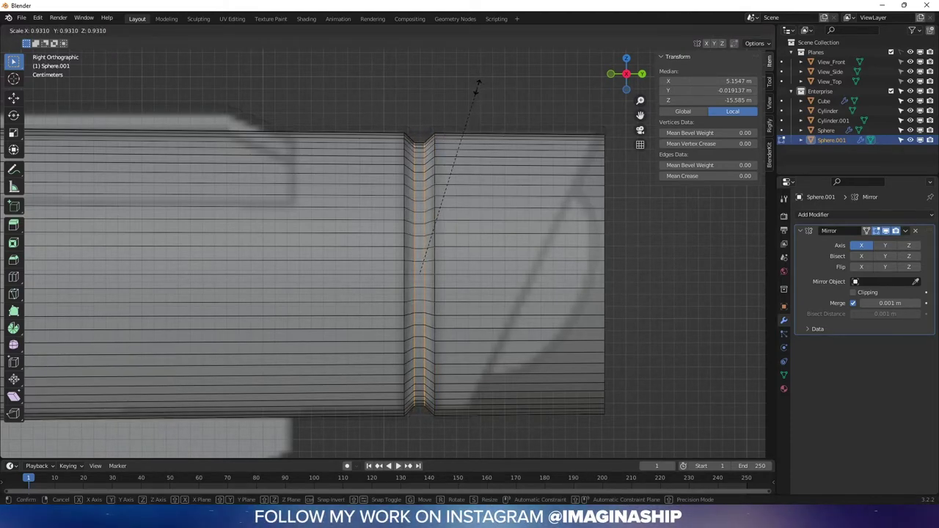
pyautogui.click(476, 86)
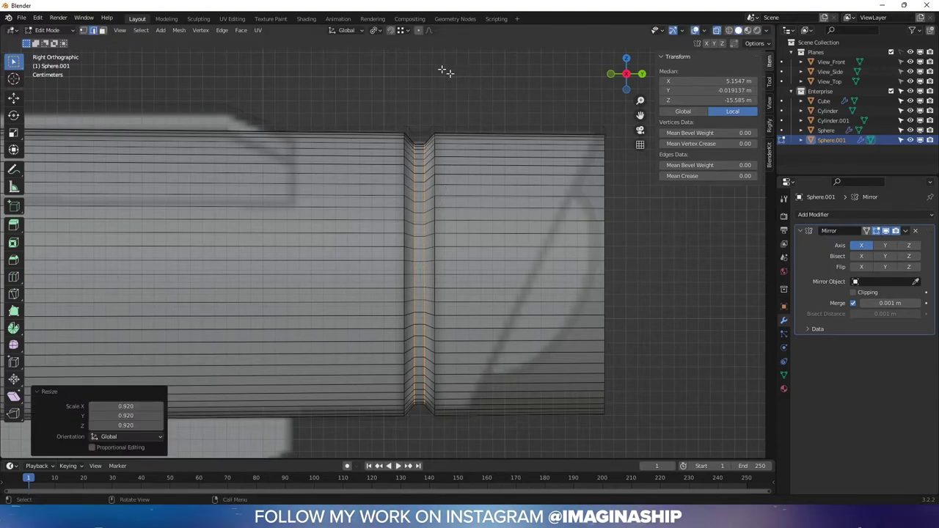
# - Set the transform pivot to Median Point and stretch the two inner loops along Y by about 2.702 to square the groove
pyautogui.click(378, 31)
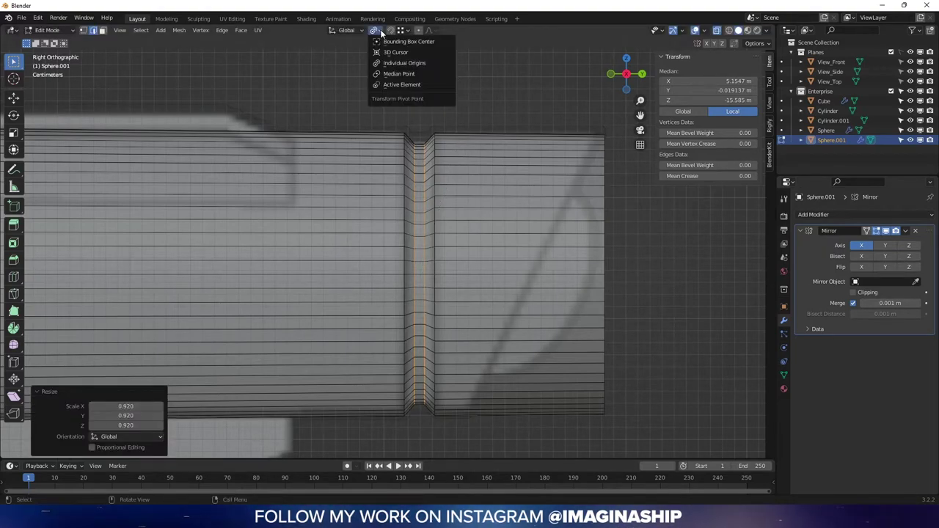
pyautogui.click(400, 74)
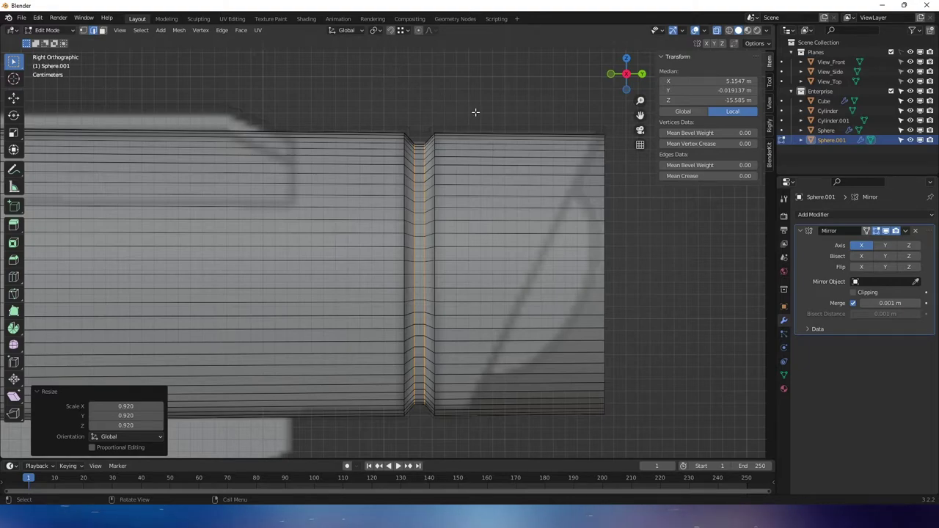
pyautogui.press('s')
pyautogui.press('y')
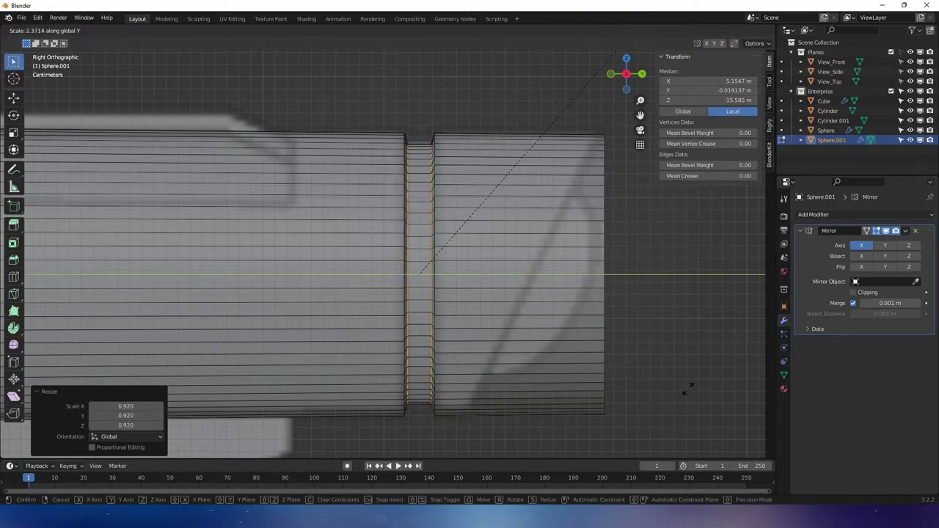
pyautogui.click(739, 361)
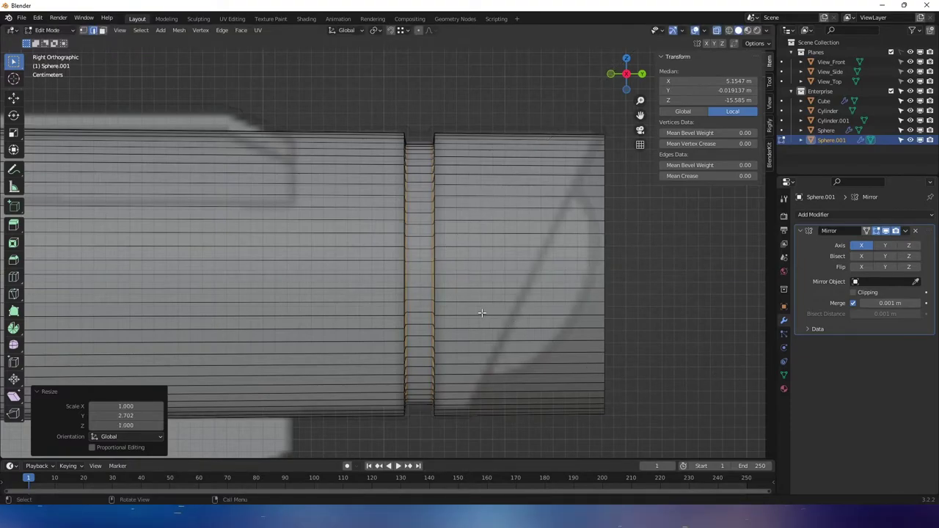
# - Examine the rear groove and flat end cap of the nacelle in perspective, and return to the right-side view
pyautogui.moveTo(451, 208); pyautogui.dragTo(631, 102, button='middle')
pyautogui.scroll(-3, 454, 239)
pyautogui.scroll(-3, 442, 251)
pyautogui.hotkey('alt', 'z')
pyautogui.moveTo(620, 75); pyautogui.dragTo(622, 80)
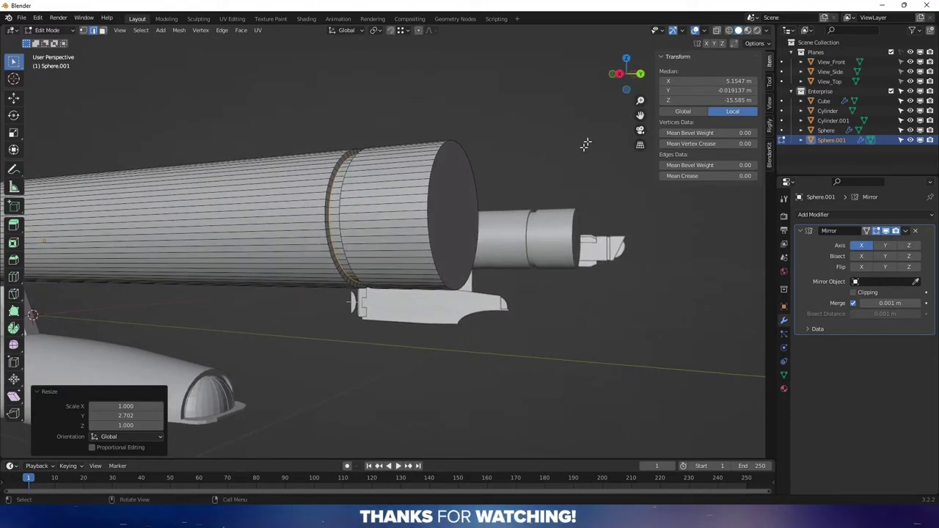
pyautogui.click(623, 74)
pyautogui.scroll(4, 484, 209)
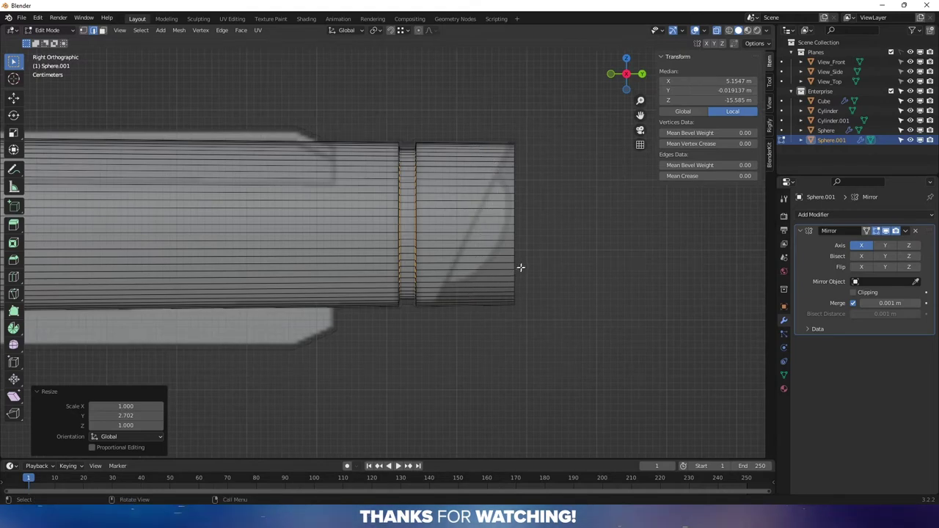
pyautogui.press('1')
pyautogui.moveTo(541, 250); pyautogui.dragTo(511, 301)
pyautogui.press('g')
pyautogui.press('y')
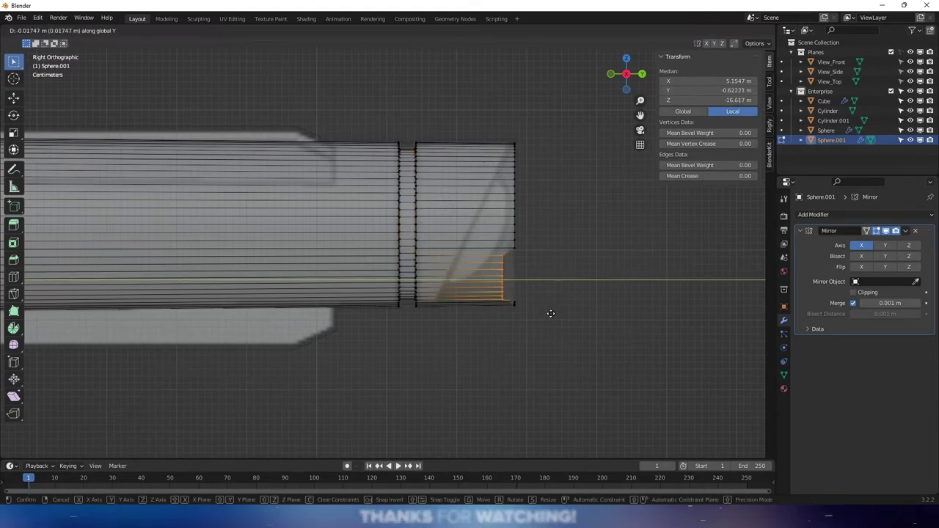
pyautogui.rightClick(578, 310)
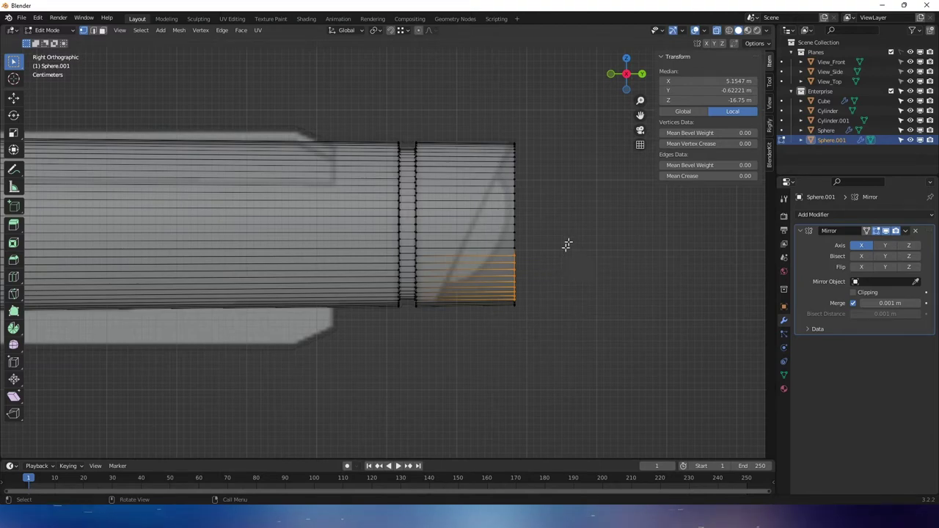
# - Leave mesh editing, deselect the nacelle and add a cube mesh
pyautogui.press('Tab')
pyautogui.scroll(-1, 568, 222)
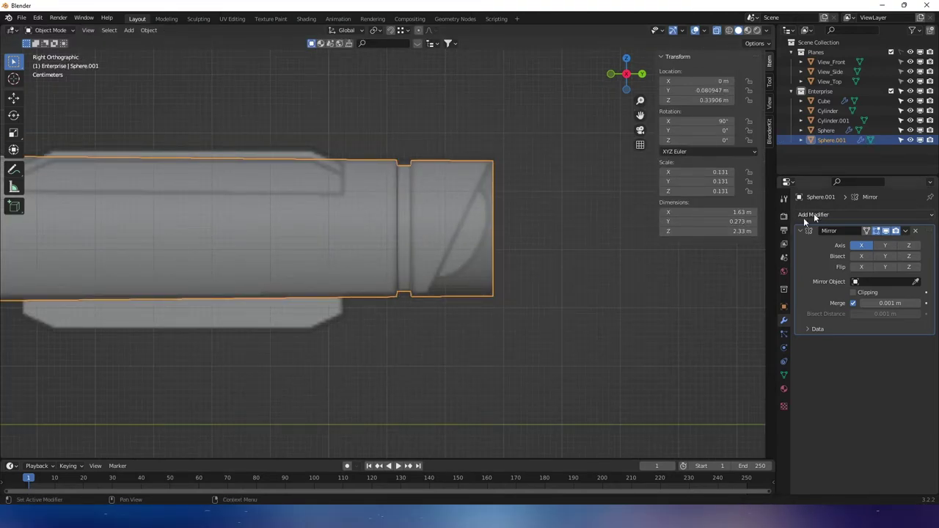
pyautogui.click(592, 293)
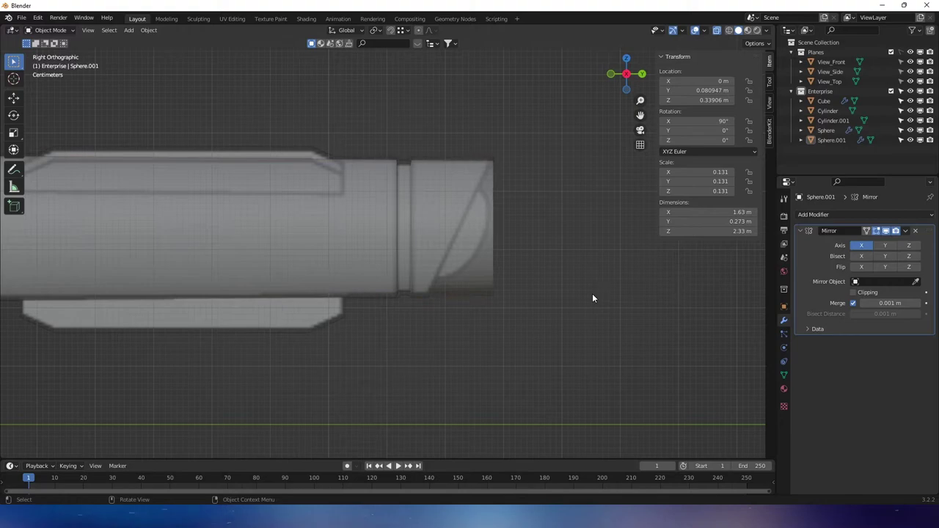
pyautogui.click(817, 214)
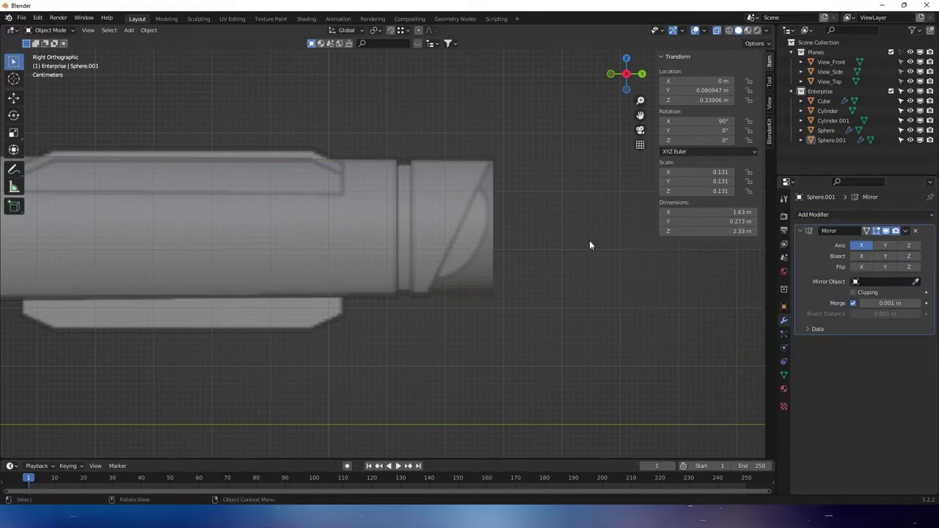
pyautogui.hotkey('shift', 'a')
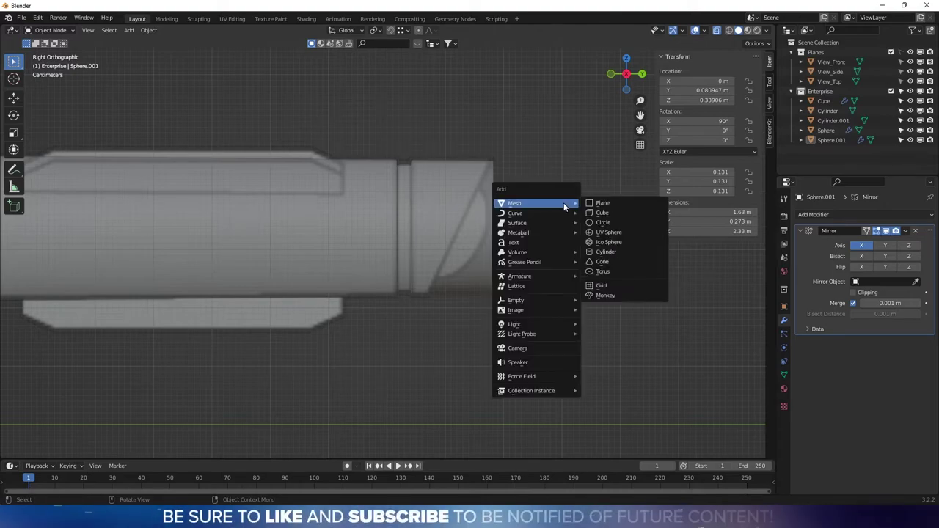
pyautogui.click(607, 213)
# - Scale the cube to about 0.251 and place it behind the nacelle's rear end, about 2.685 m along Y and 0.255 m up
pyautogui.scroll(-6, 574, 214)
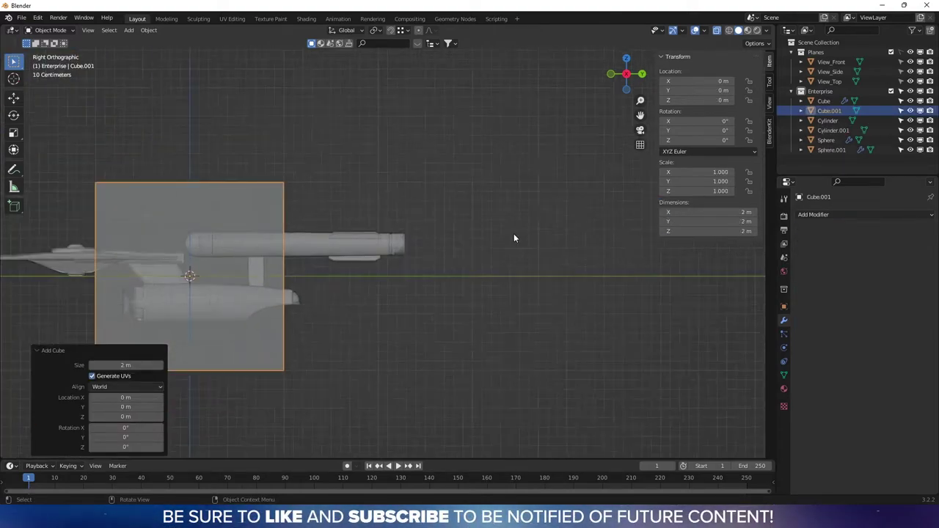
pyautogui.press('s')
pyautogui.click(295, 265)
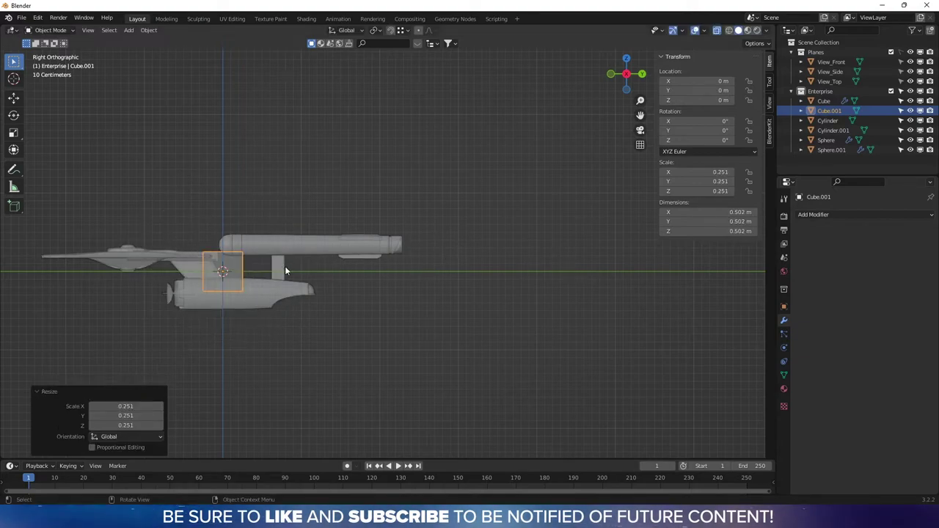
pyautogui.press('g')
pyautogui.click(497, 250)
# - Move the cube about 0.139 m along negative Y, close to the nacelle's rear end
pyautogui.scroll(8, 499, 226)
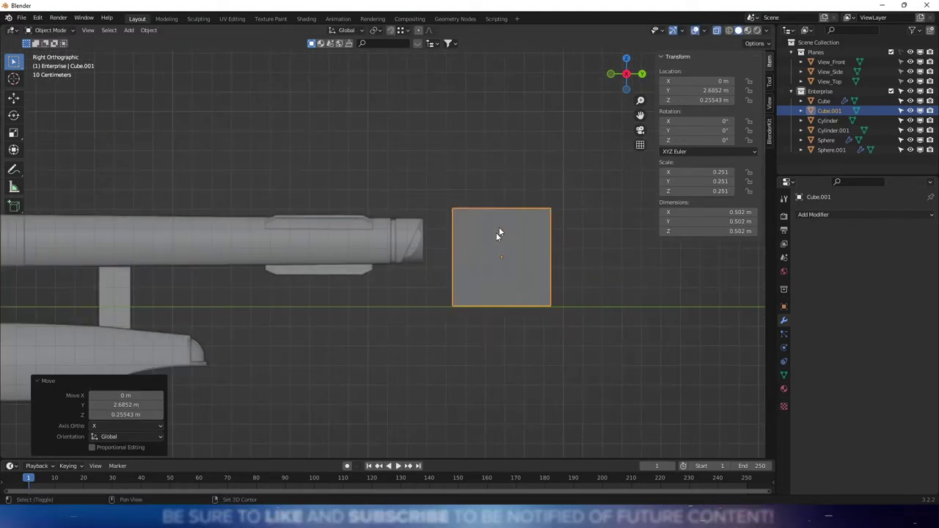
pyautogui.scroll(2, 408, 242)
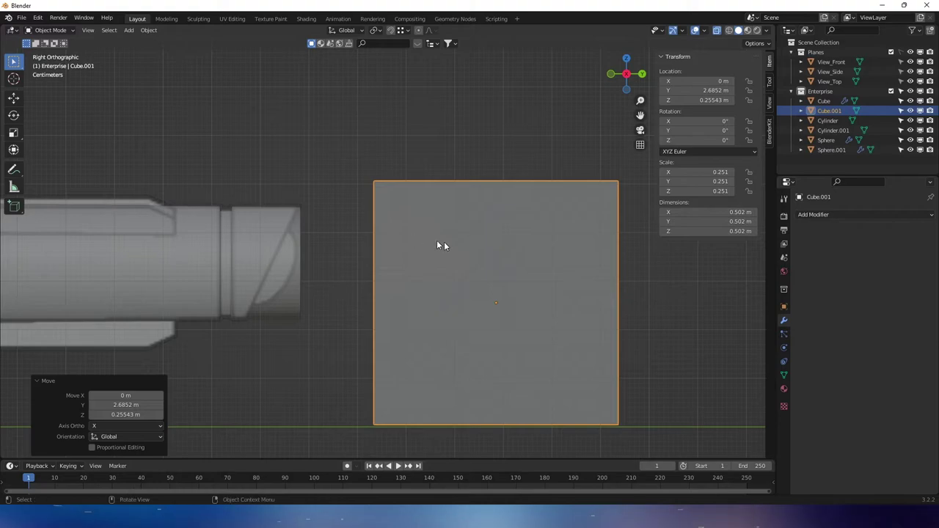
pyautogui.press('g')
pyautogui.press('y')
pyautogui.click(395, 240)
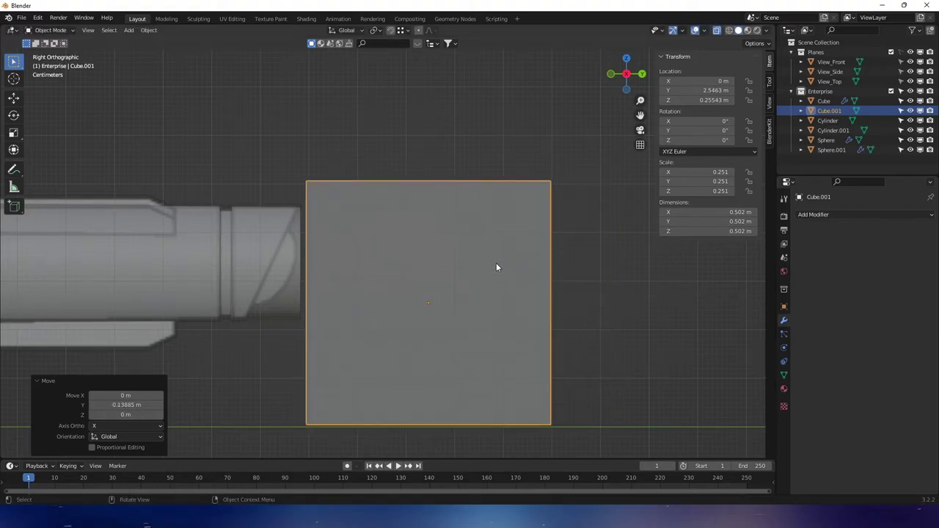
# - Rotate the cube -20° about the X axis and move it about 0.083 m along negative Y so it overlaps the nacelle's end
pyautogui.press('r')
pyautogui.press('x')
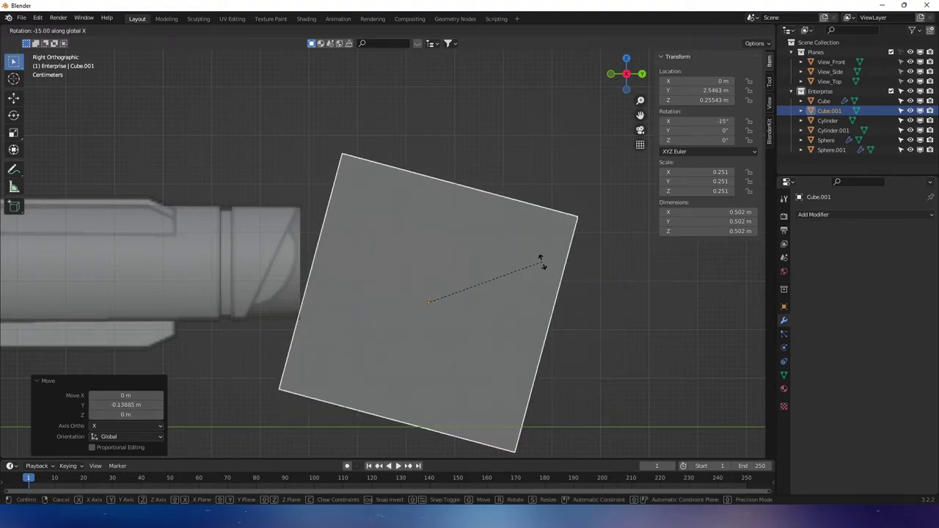
pyautogui.click(544, 278)
pyautogui.scroll(2, 544, 277)
pyautogui.press('g')
pyautogui.press('y')
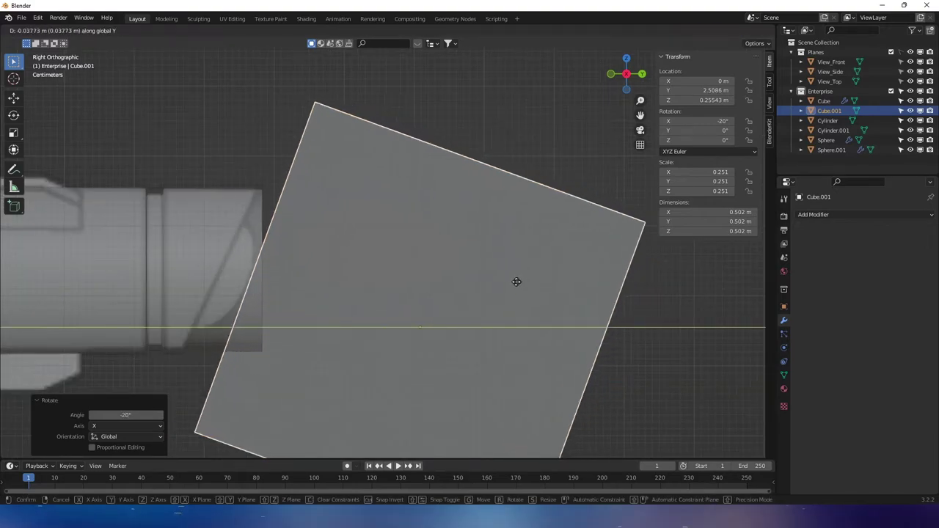
pyautogui.click(490, 283)
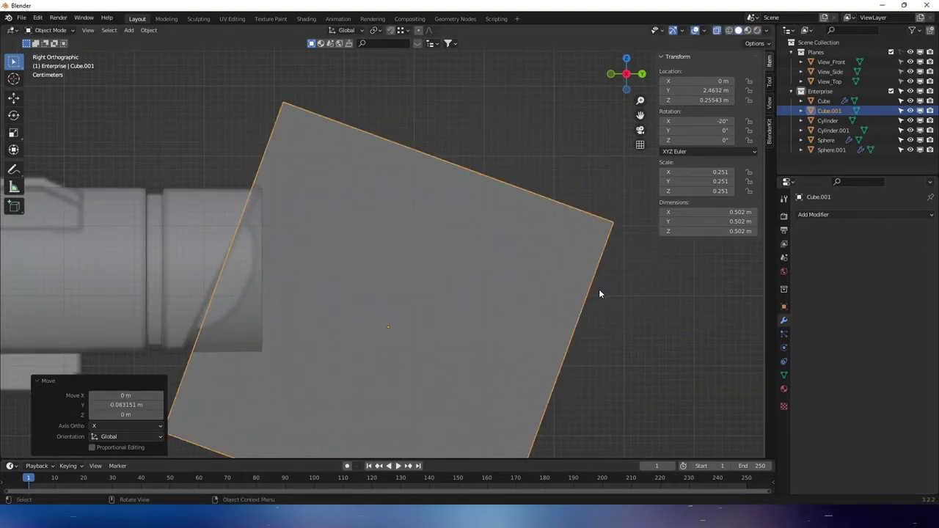
# - Rotate the cube a further -5° about the X axis to follow the reference's slanted line, and switch off X-ray display
pyautogui.press('r')
pyautogui.press('x')
pyautogui.rightClick(598, 289)
pyautogui.press('r')
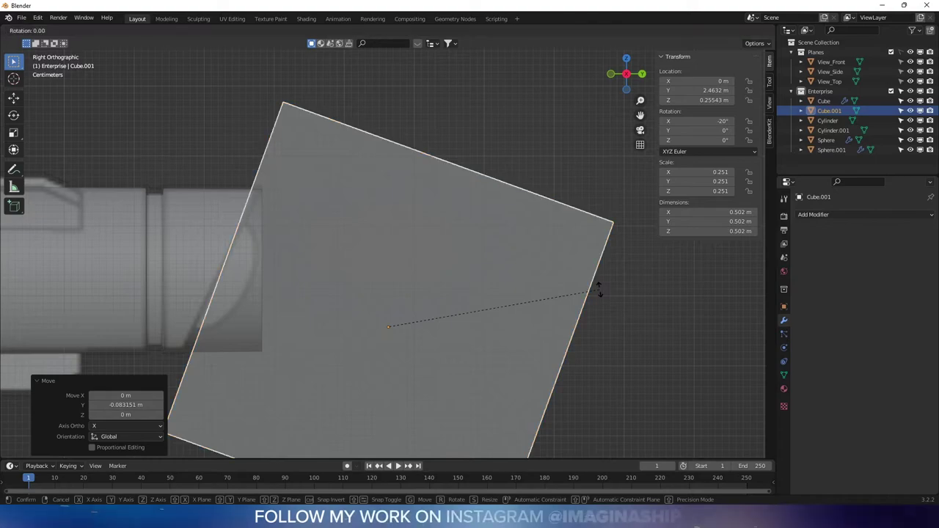
pyautogui.keyDown('ctrl'); pyautogui.click(599, 302); pyautogui.keyUp('ctrl')
pyautogui.keyDown('shift'); pyautogui.moveTo(463, 288); pyautogui.dragTo(501, 260, button='middle'); pyautogui.keyUp('shift')
pyautogui.scroll(1, 592, 224)
pyautogui.scroll(-3, 591, 226)
pyautogui.hotkey('alt', 'z')
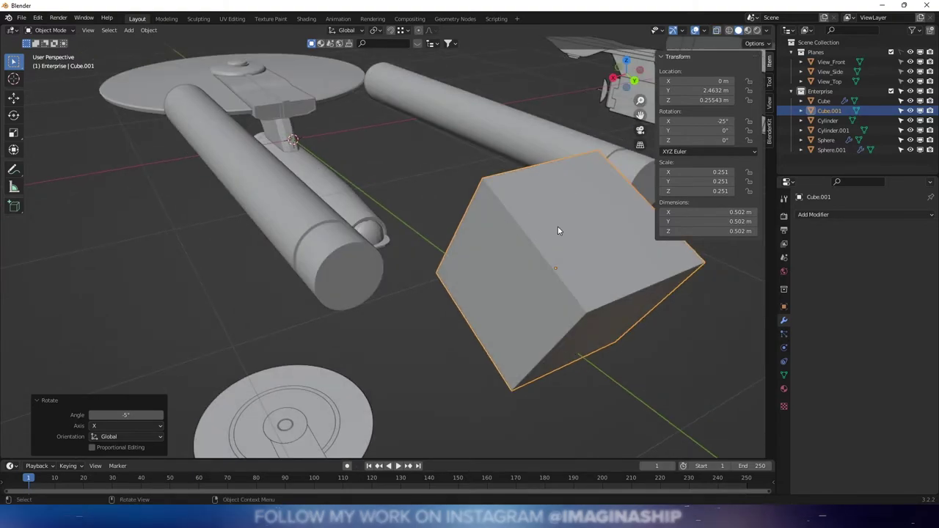
# - Move the angled cube sideways along the X axis until it overlaps the rear end of one nacelle
pyautogui.press('g')
pyautogui.press('x')
pyautogui.click(393, 289)
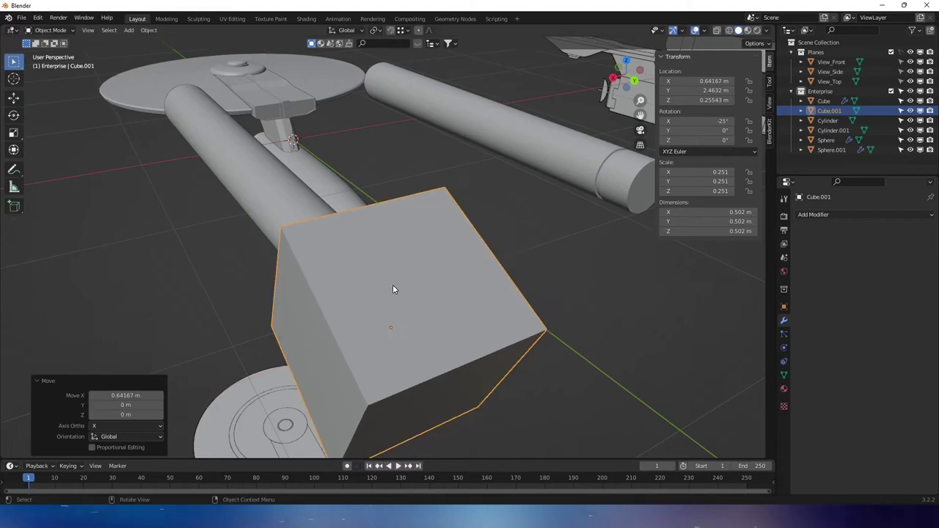
pyautogui.moveTo(393, 289); pyautogui.dragTo(411, 323, button='middle')
pyautogui.press('g')
pyautogui.press('x')
pyautogui.click(478, 331)
# - Cut the nacelle's rear end at a slant by adding a Boolean Difference modifier that uses Cube.001 as its object, and apply the modifier
pyautogui.click(255, 315)
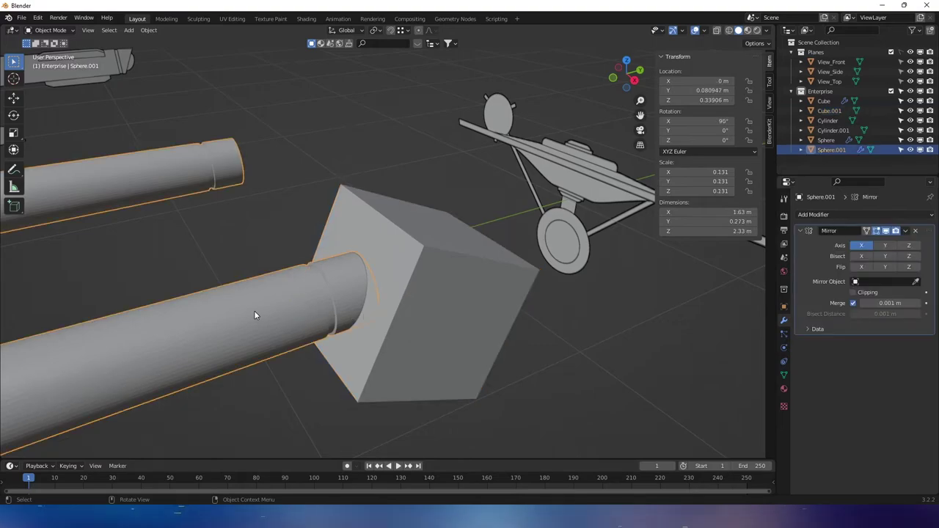
pyautogui.click(888, 214)
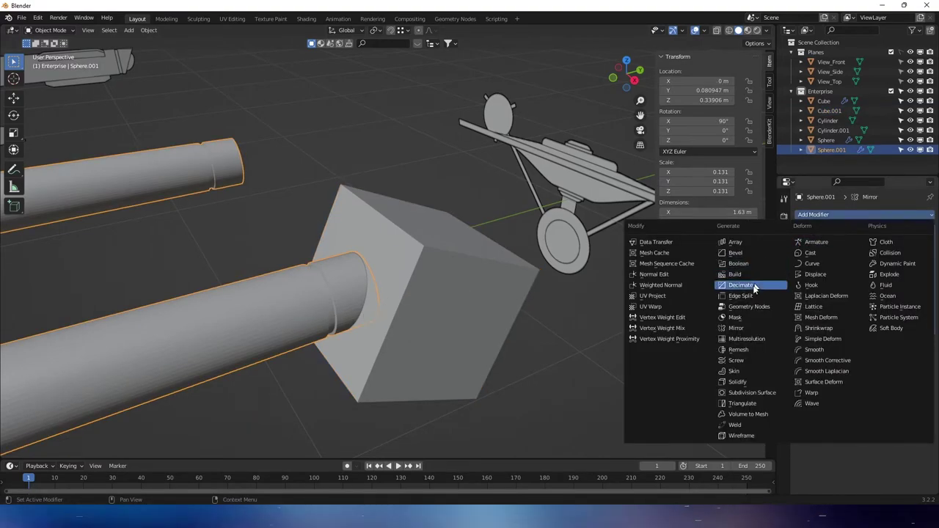
pyautogui.click(740, 264)
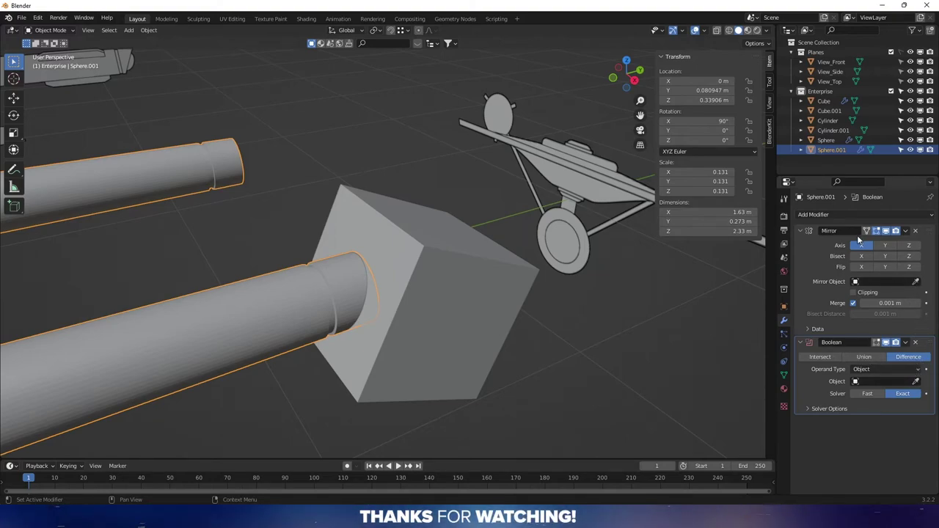
pyautogui.click(517, 263)
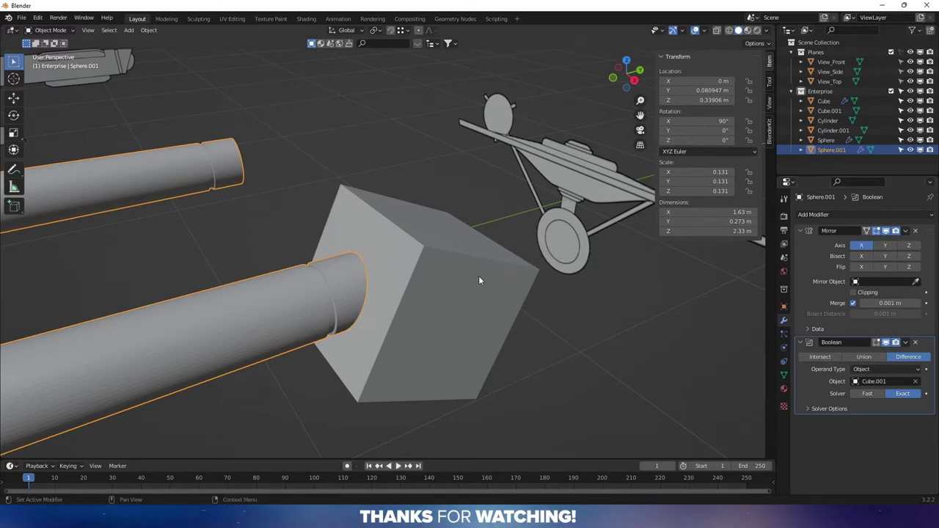
pyautogui.click(905, 342)
pyautogui.click(862, 353)
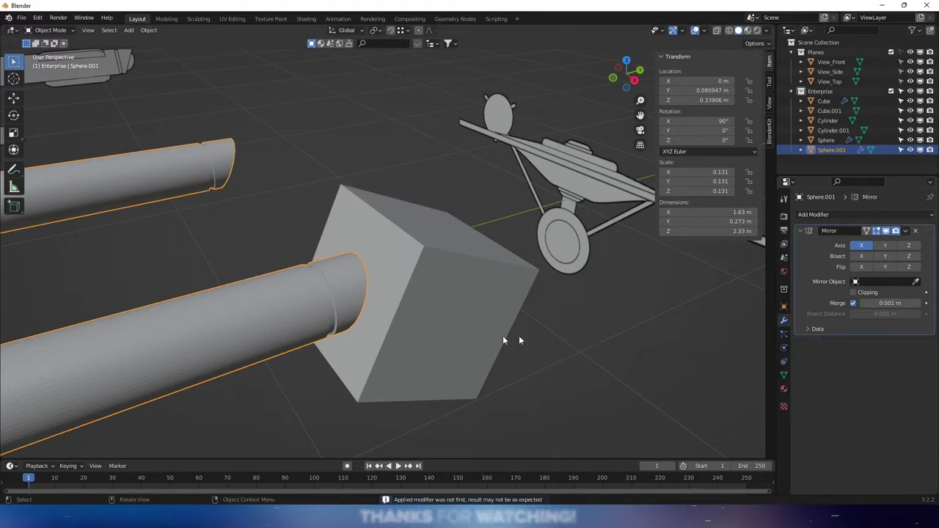
# - Delete the cutter cube and check the slanted nacelle ends from the side
pyautogui.click(443, 331)
pyautogui.press('Delete')
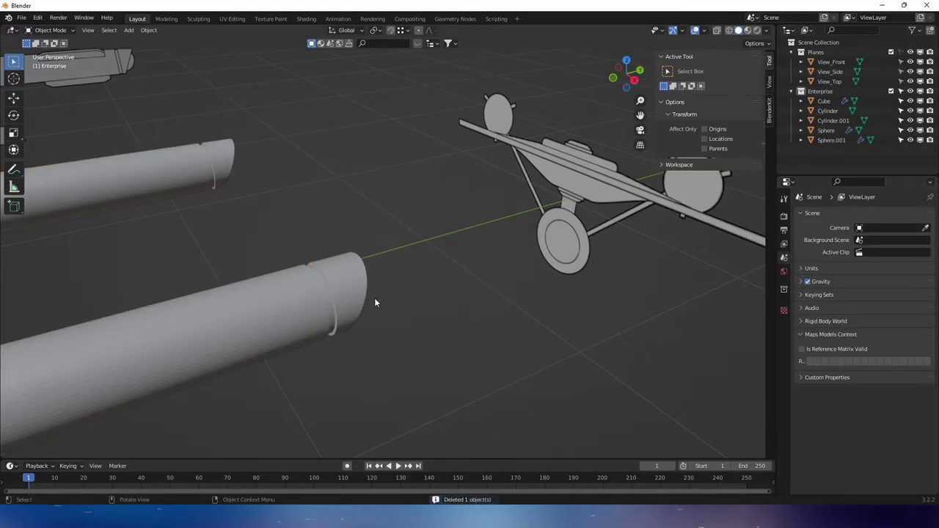
pyautogui.moveTo(374, 298); pyautogui.dragTo(298, 274, button='middle')
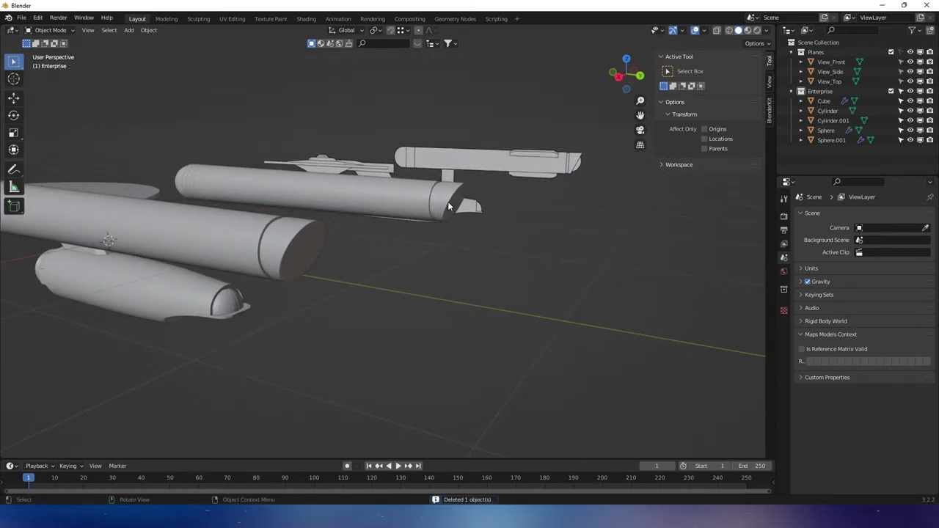
pyautogui.moveTo(388, 210); pyautogui.dragTo(562, 203, button='middle')
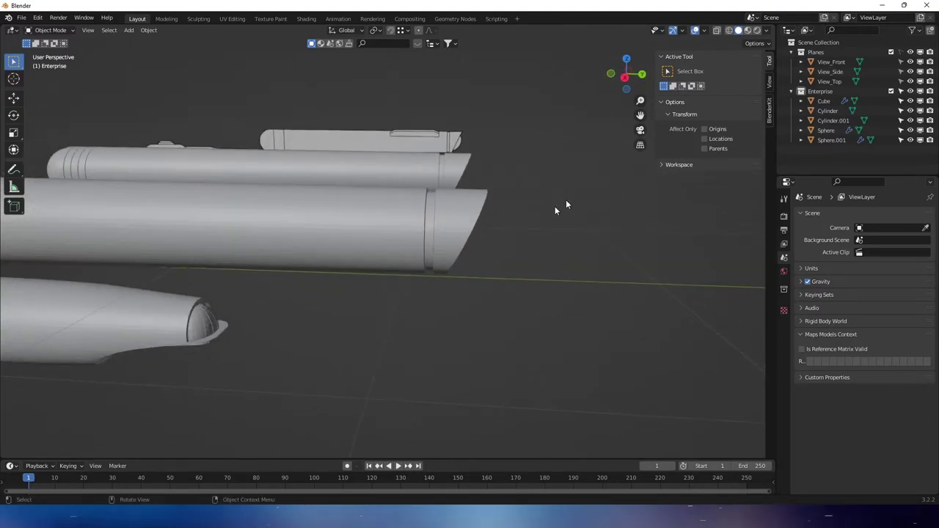
# - Open the nacelle's mesh for editing and show it in the right orthographic view with X-ray display on
pyautogui.click(396, 229)
pyautogui.press('Tab')
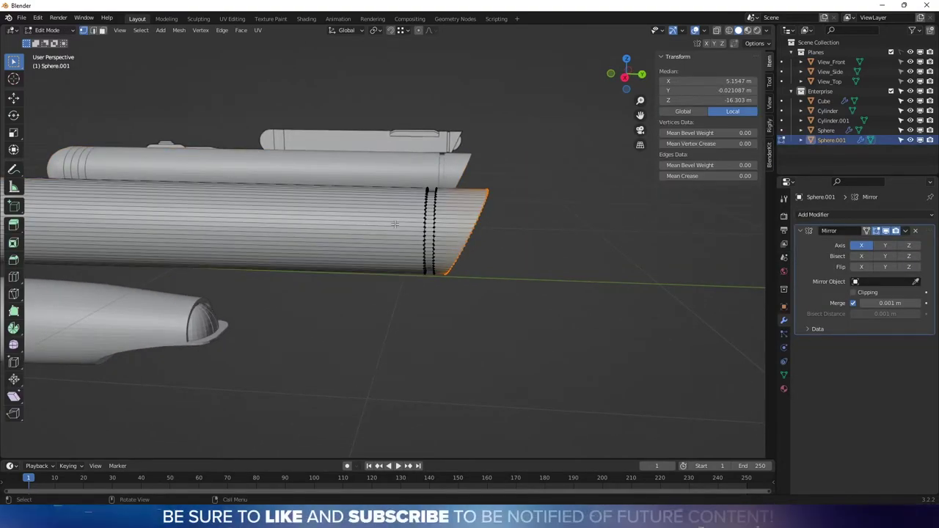
pyautogui.keyDown('shift'); pyautogui.moveTo(394, 228); pyautogui.dragTo(487, 221, button='middle'); pyautogui.keyUp('shift')
pyautogui.press('Tab')
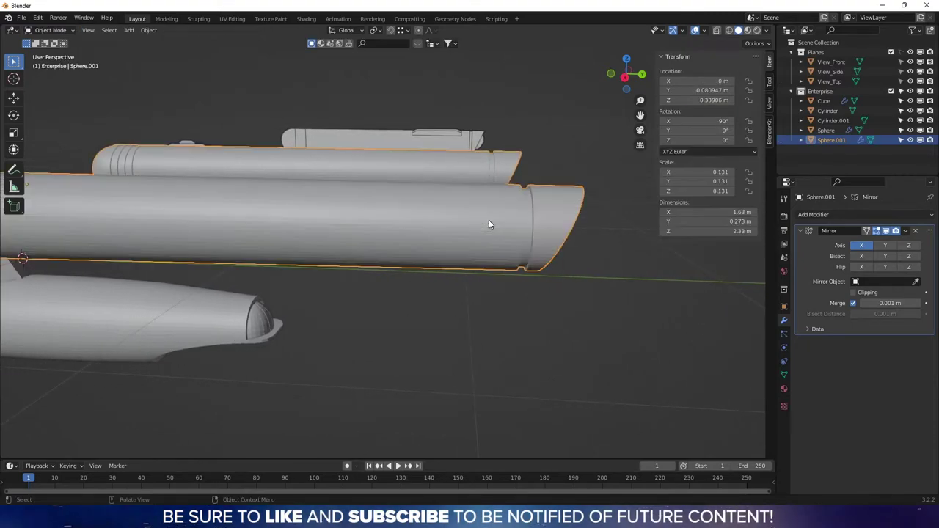
pyautogui.press('Tab')
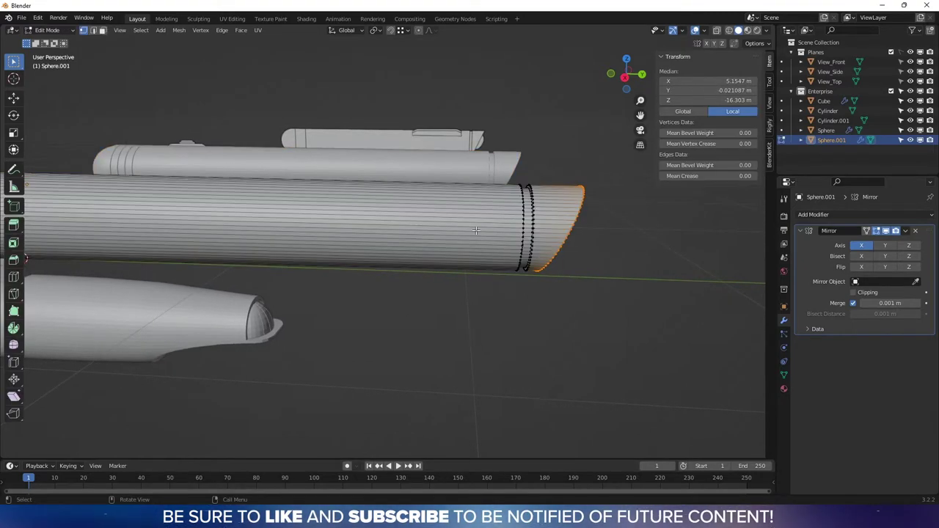
pyautogui.moveTo(476, 229); pyautogui.dragTo(494, 233, button='middle')
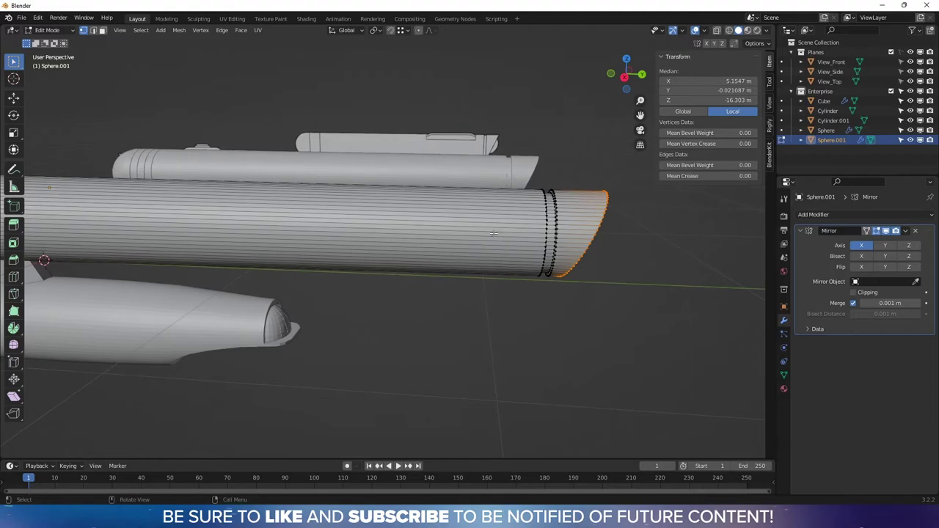
pyautogui.click(626, 77)
pyautogui.hotkey('alt', 'z')
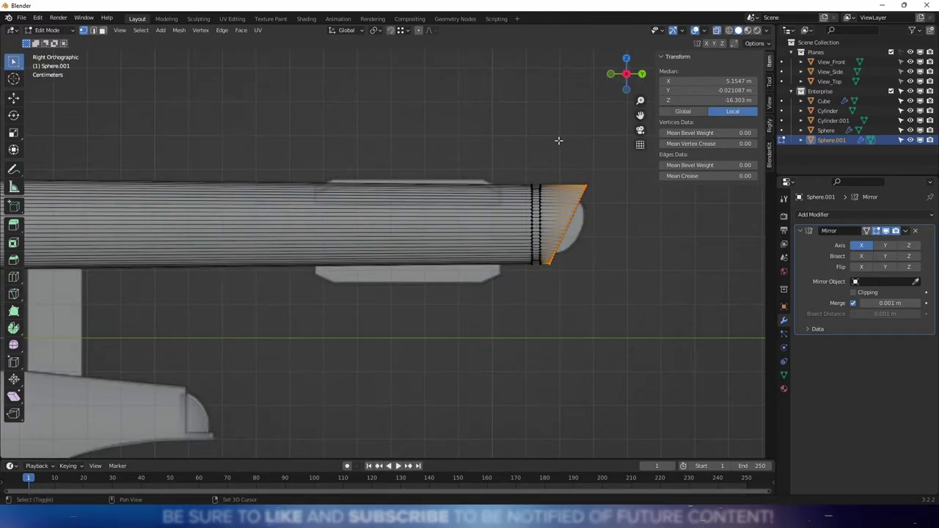
# - Add two loop cuts around the nacelle, aligned with the front and rear ends of the reference's fins
pyautogui.keyDown('shift'); pyautogui.moveTo(565, 154); pyautogui.dragTo(584, 183, button='middle'); pyautogui.keyUp('shift')
pyautogui.scroll(2, 541, 210)
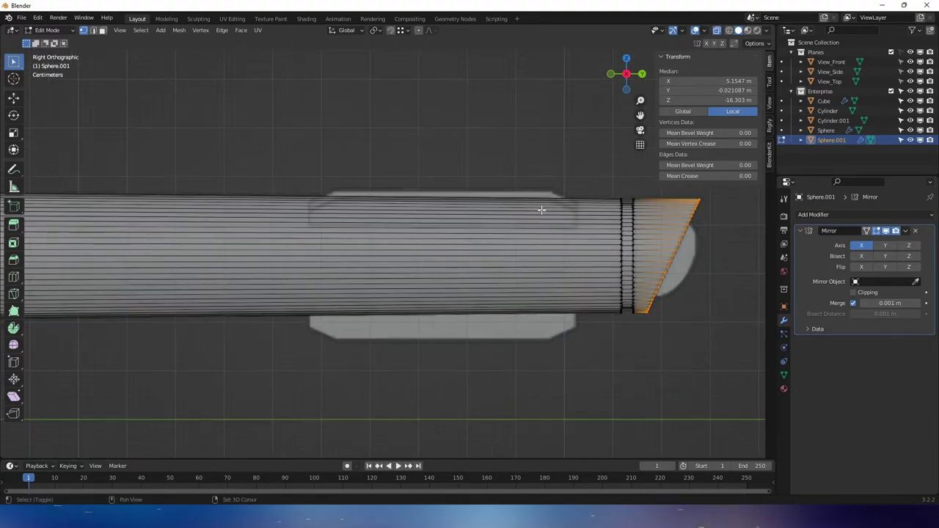
pyautogui.keyDown('shift'); pyautogui.moveTo(540, 210); pyautogui.dragTo(547, 199, button='middle'); pyautogui.keyUp('shift')
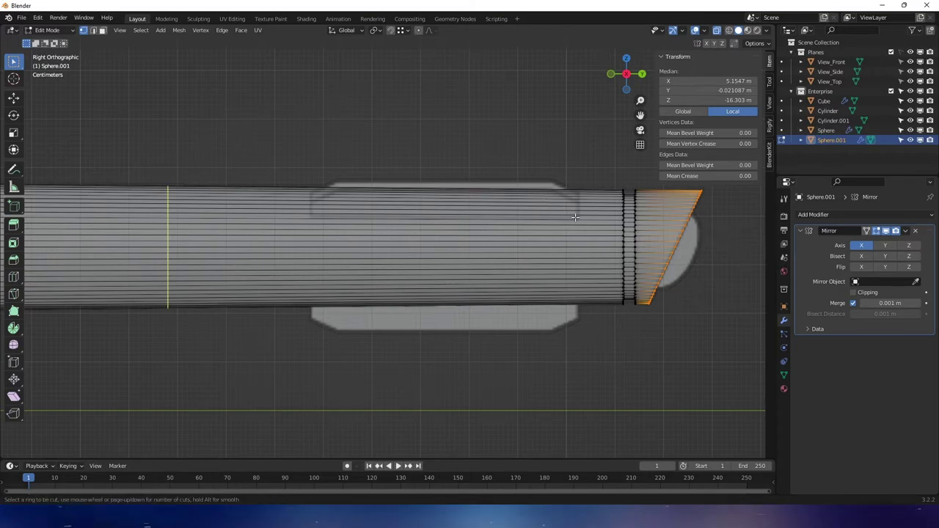
pyautogui.moveTo(575, 217); pyautogui.dragTo(635, 215)
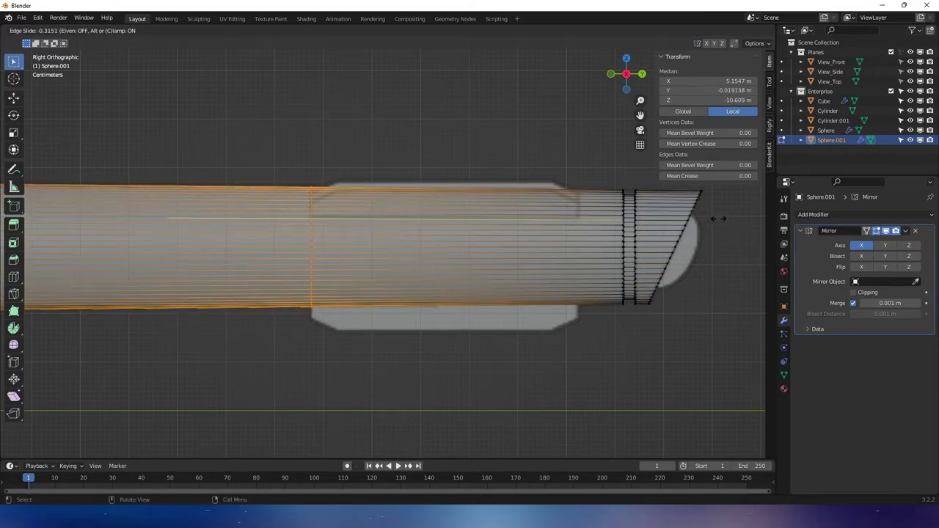
pyautogui.moveTo(717, 217); pyautogui.dragTo(718, 220)
pyautogui.hotkey('ctrl', 'r')
pyautogui.moveTo(560, 225); pyautogui.dragTo(668, 231)
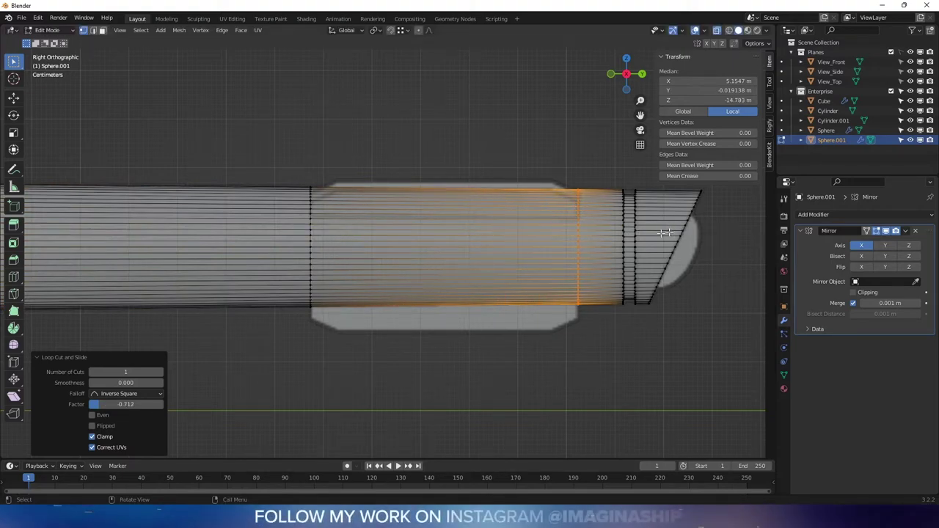
# - Select the nacelle faces between the two loop cuts at the upper side fins and along the underside, and switch off X-ray display
pyautogui.hotkey('alt', 'a')
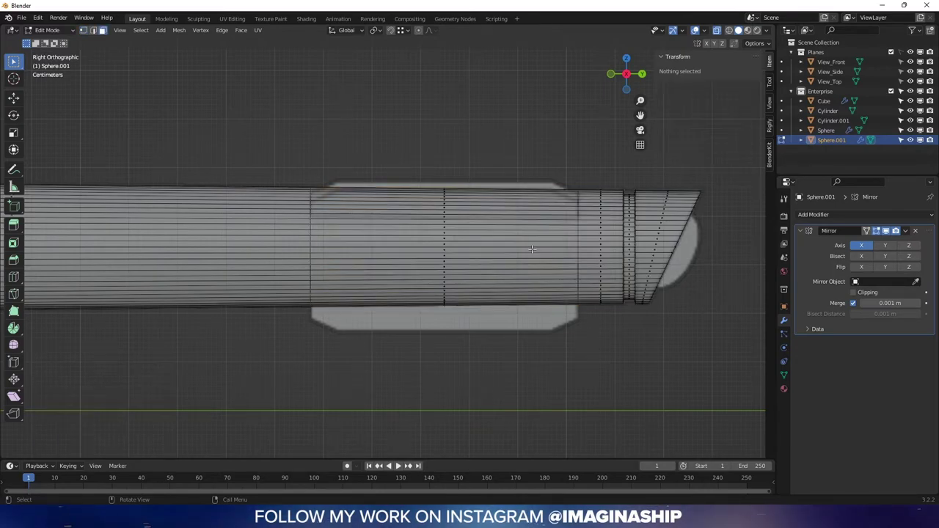
pyautogui.scroll(3, 441, 208)
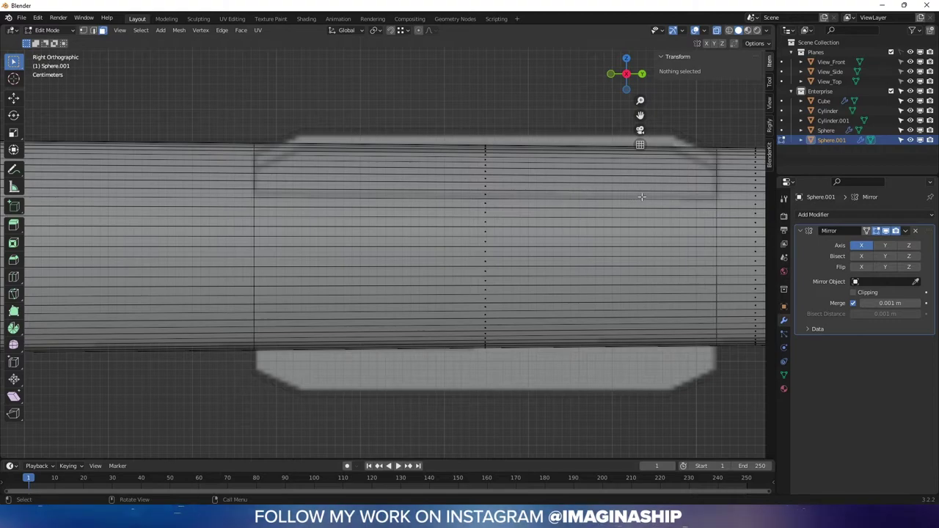
pyautogui.keyDown('alt'); pyautogui.click(487, 189); pyautogui.keyUp('alt')
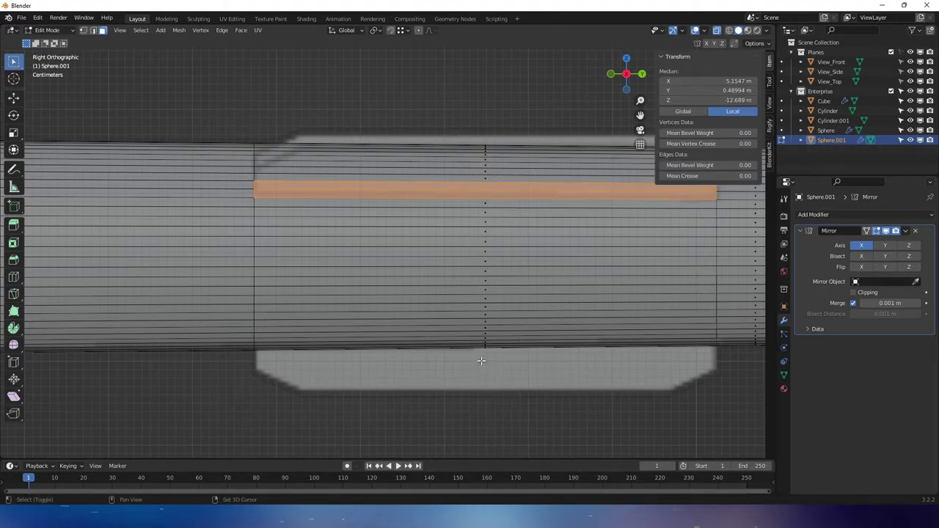
pyautogui.moveTo(515, 362); pyautogui.dragTo(458, 311, button='middle')
pyautogui.hotkey('alt', 'z')
# - Deselect the outer face on each side of the underside strip, keeping its two central faces selected
pyautogui.scroll(3, 411, 305)
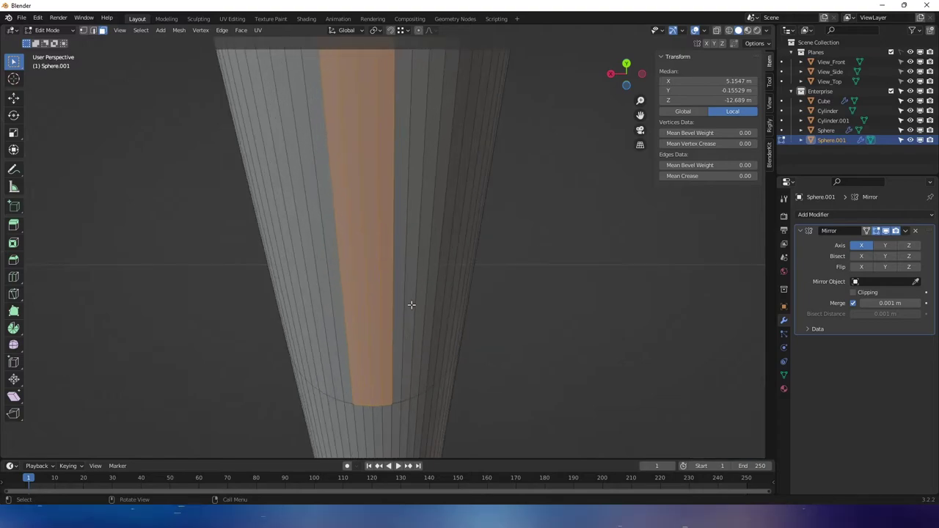
pyautogui.keyDown('shift'); pyautogui.click(388, 245); pyautogui.keyUp('shift')
pyautogui.keyDown('shift'); pyautogui.click(346, 250); pyautogui.keyUp('shift')
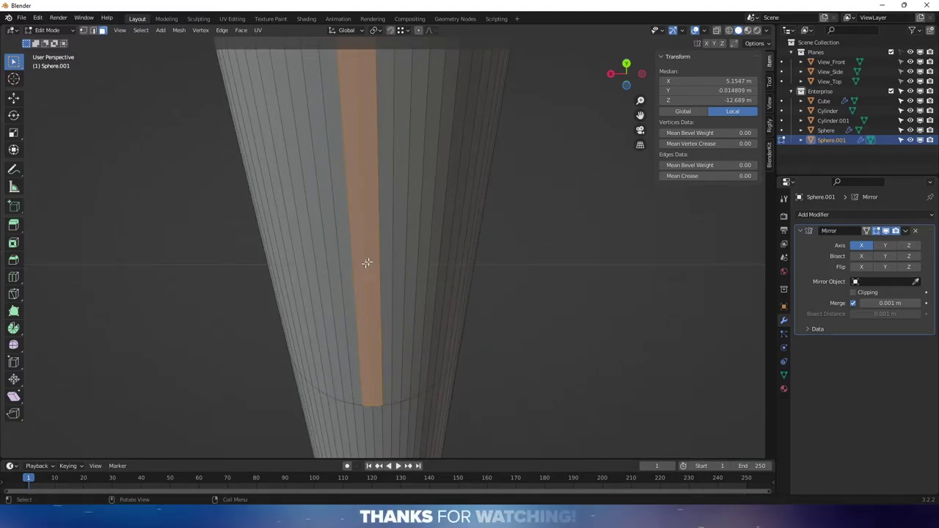
pyautogui.moveTo(366, 264); pyautogui.dragTo(309, 261, button='middle')
pyautogui.moveTo(411, 269); pyautogui.dragTo(388, 119, button='middle')
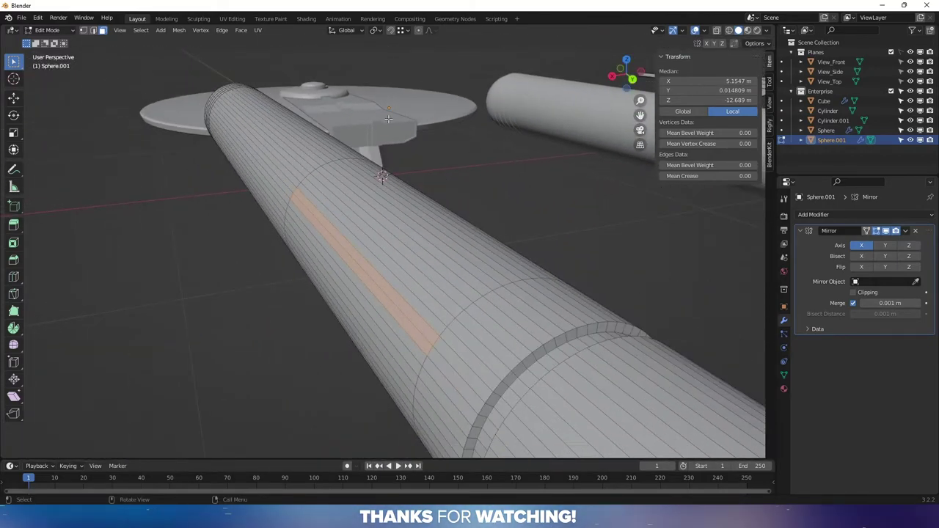
# - Set the transform pivot point to Individual Origins and the transform orientation to Normal
pyautogui.click(375, 31)
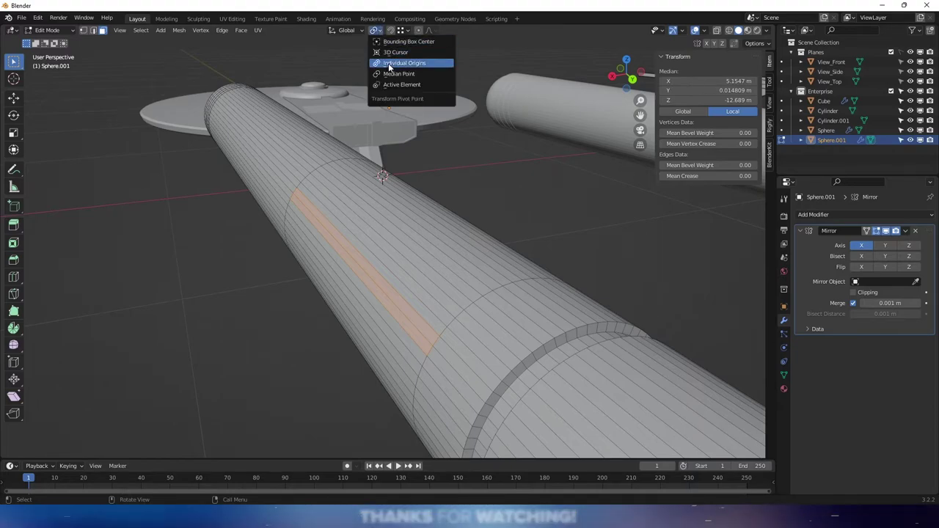
pyautogui.click(388, 63)
pyautogui.click(355, 30)
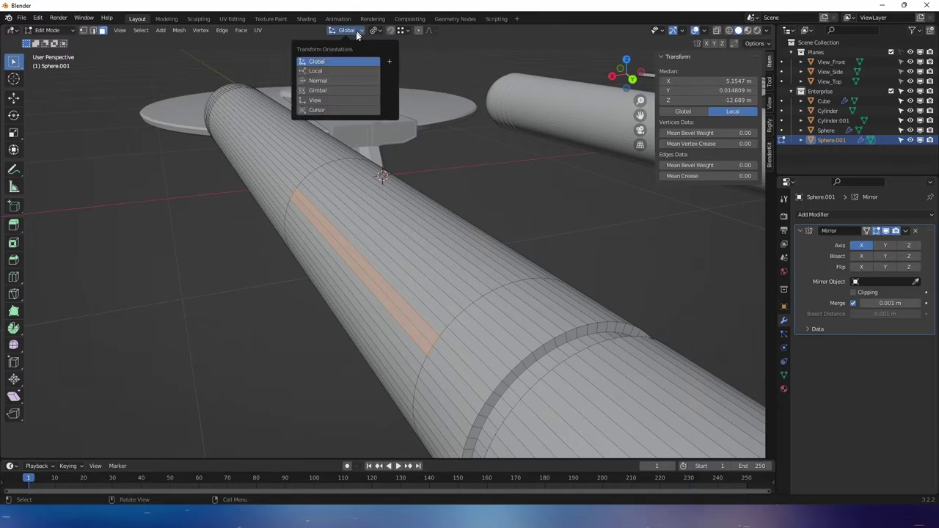
pyautogui.click(340, 81)
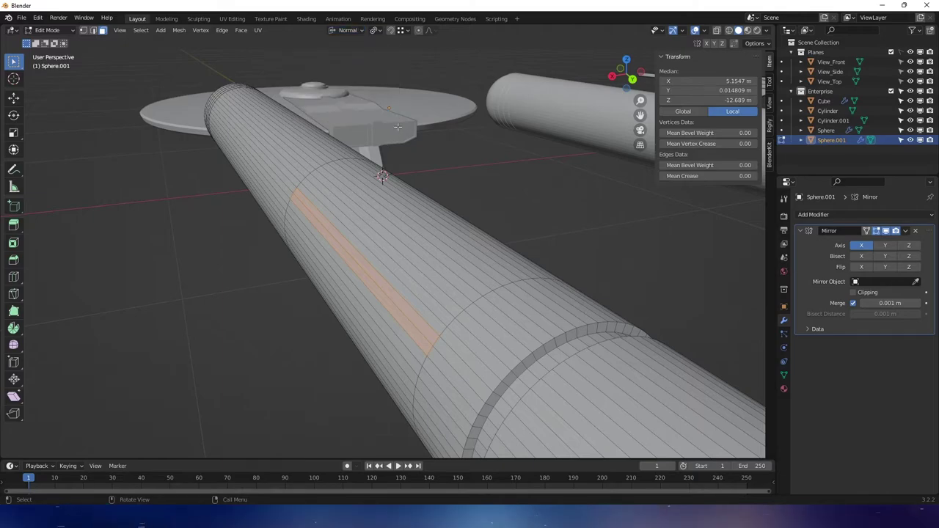
# - Extrude the selected fin faces outward by about 0.0217 m, and extrude them again by about 0.0189 m
pyautogui.moveTo(404, 183); pyautogui.dragTo(378, 191, button='middle')
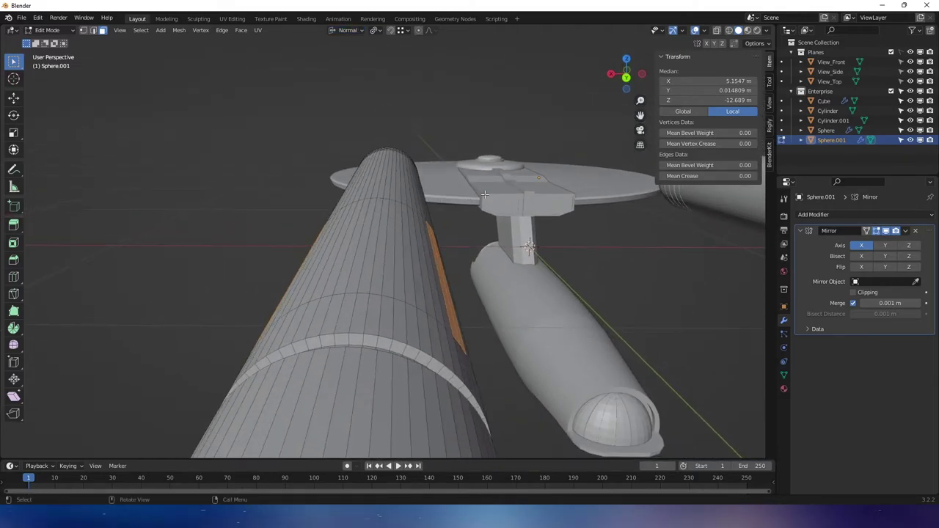
pyautogui.press('e')
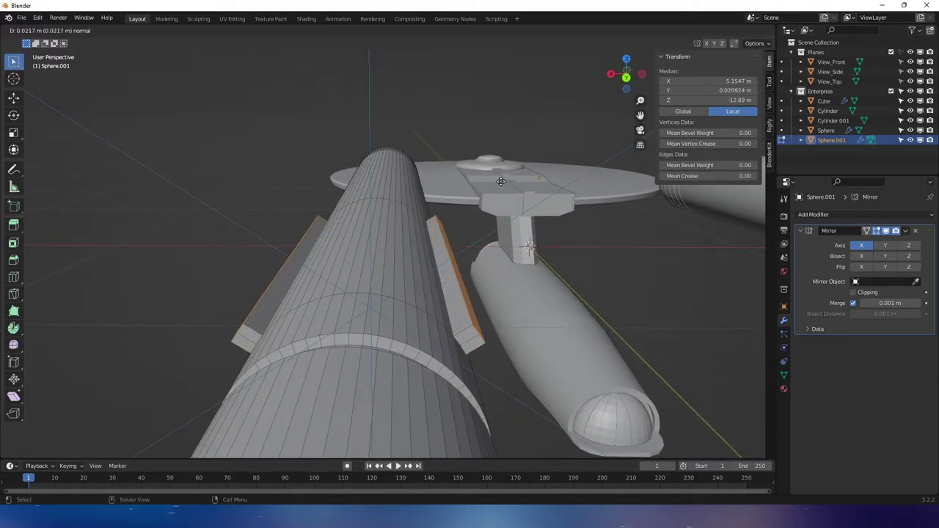
pyautogui.click(500, 181)
pyautogui.moveTo(500, 181); pyautogui.dragTo(379, 156, button='middle')
pyautogui.press('e')
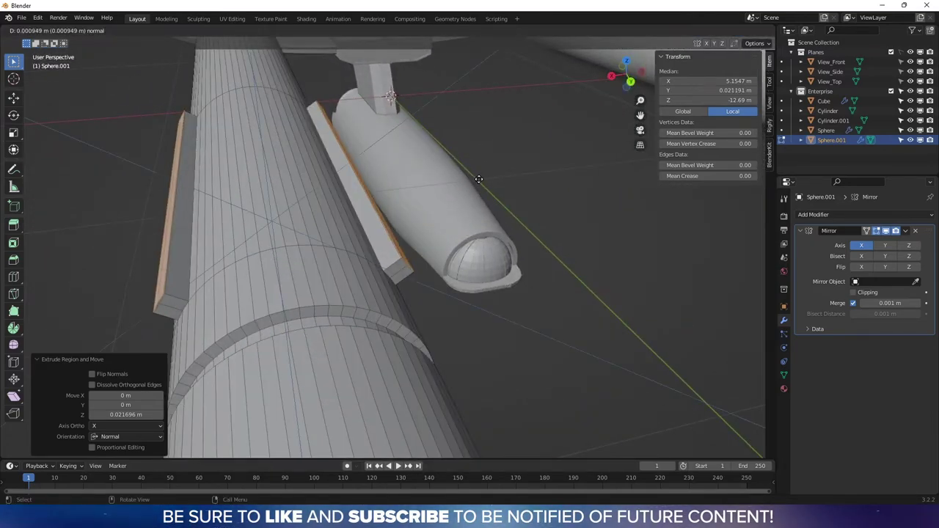
pyautogui.click(484, 170)
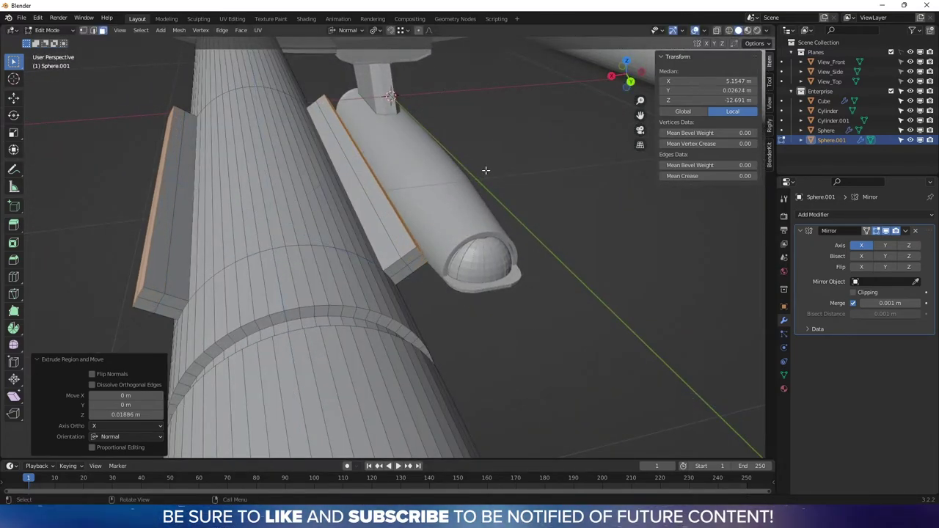
# - Scale the fins' outer faces to about 0.9 along their normal Y axis to slope the fin ends, and return to Object Mode
pyautogui.moveTo(485, 171); pyautogui.dragTo(572, 221, button='middle')
pyautogui.press('s')
pyautogui.press('y')
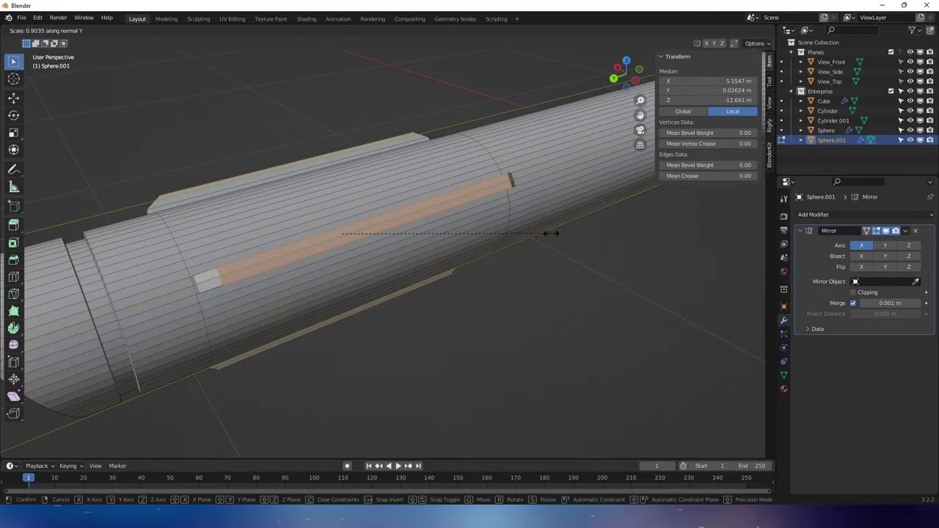
pyautogui.click(546, 234)
pyautogui.moveTo(547, 235); pyautogui.dragTo(503, 163, button='middle')
pyautogui.press('Tab')
# - Compare the nacelle's fins with the side reference in the right orthographic view, using X-ray display
pyautogui.click(619, 75)
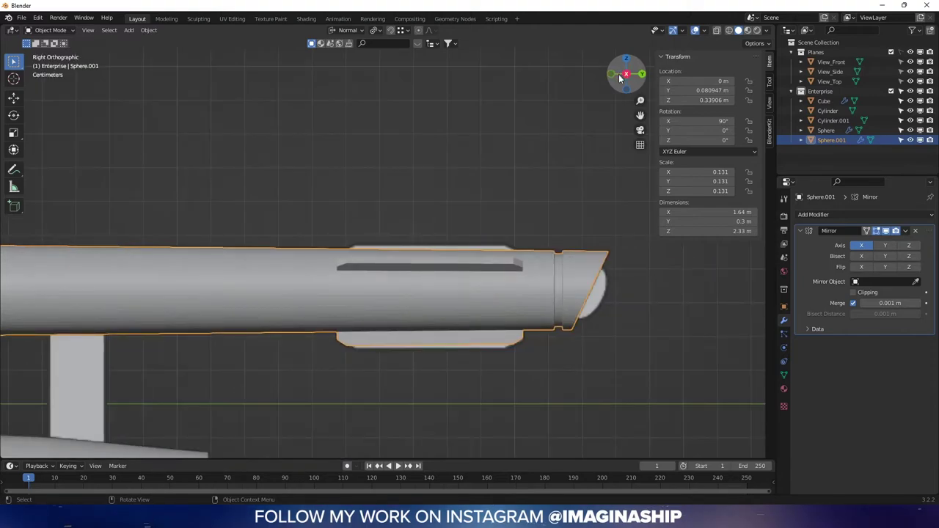
pyautogui.hotkey('alt', 'z')
pyautogui.keyDown('shift'); pyautogui.moveTo(472, 261); pyautogui.dragTo(523, 252, button='middle'); pyautogui.keyUp('shift')
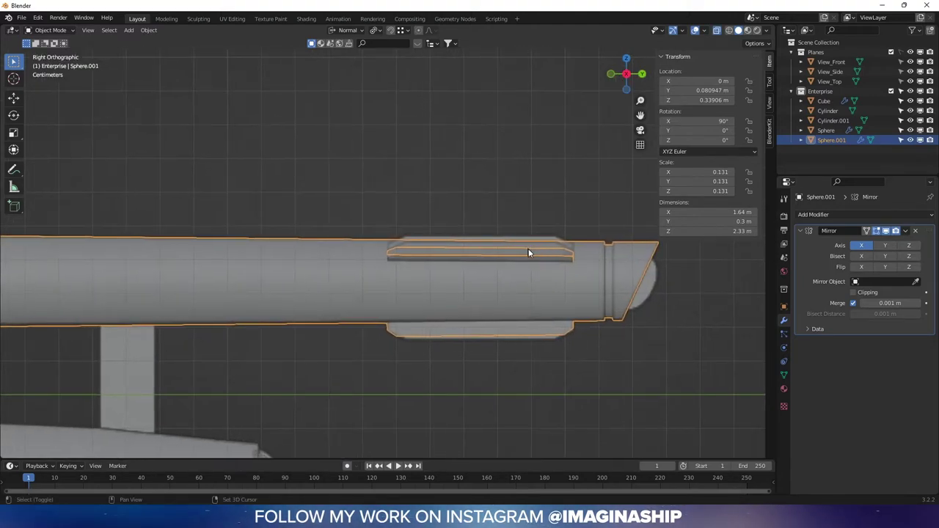
pyautogui.hotkey('alt', 'z')
pyautogui.hotkey('alt', 'z')
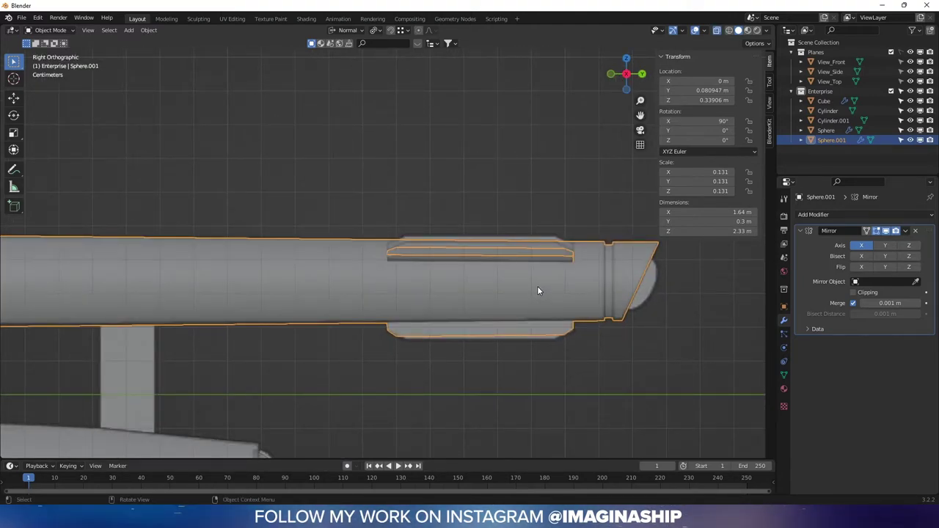
# - Add a loop cut around the nacelle, slid to a factor of 0.385, in line with the front edge of the pylon in the side reference
pyautogui.press('Tab')
pyautogui.keyDown('shift'); pyautogui.moveTo(426, 291); pyautogui.dragTo(651, 270, button='middle'); pyautogui.keyUp('shift')
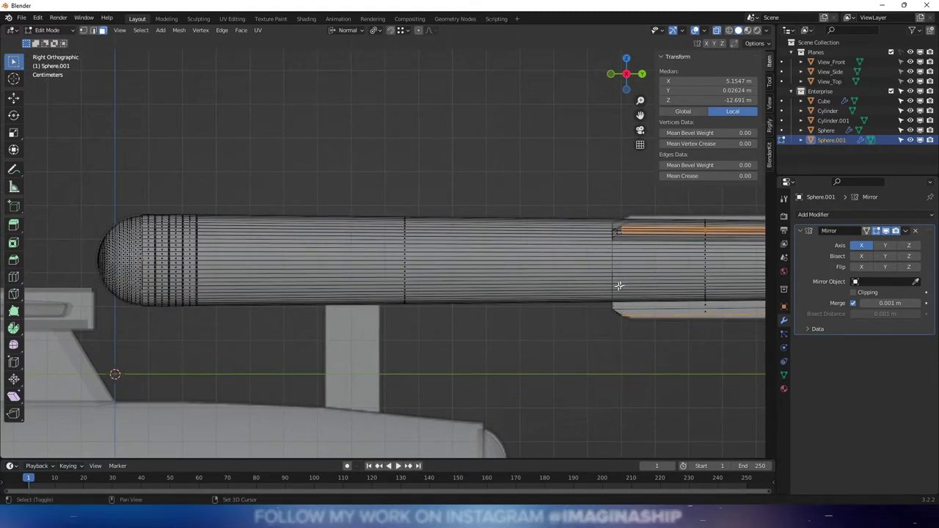
pyautogui.keyDown('shift'); pyautogui.moveTo(376, 301); pyautogui.dragTo(421, 247, button='middle'); pyautogui.keyUp('shift')
pyautogui.scroll(2, 444, 284)
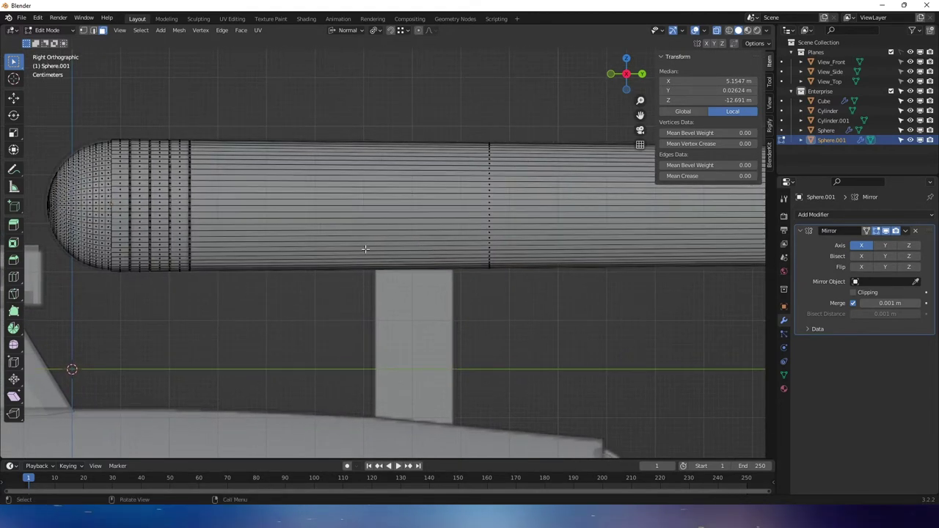
pyautogui.hotkey('ctrl', 'r')
pyautogui.click(373, 270)
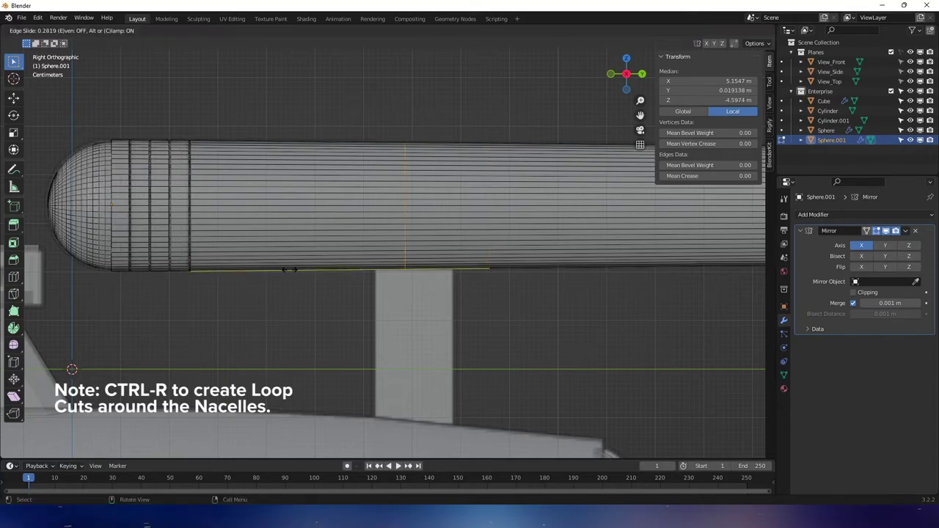
pyautogui.click(257, 275)
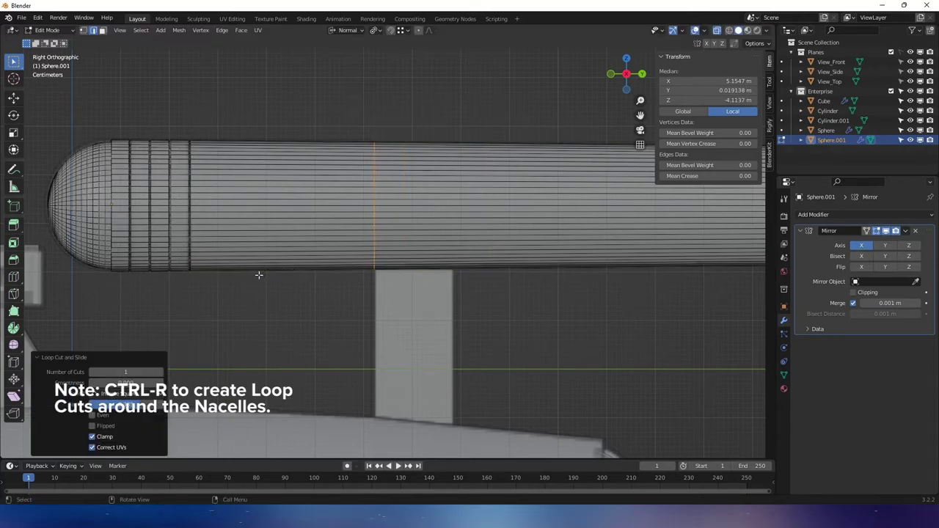
# - Add a second loop cut around the nacelle at a factor of 0.618, in line with the pylon's rear edge
pyautogui.keyDown('shift'); pyautogui.moveTo(528, 287); pyautogui.dragTo(479, 252, button='middle'); pyautogui.keyUp('shift')
pyautogui.click(470, 234)
pyautogui.press('g')
pyautogui.press('g')
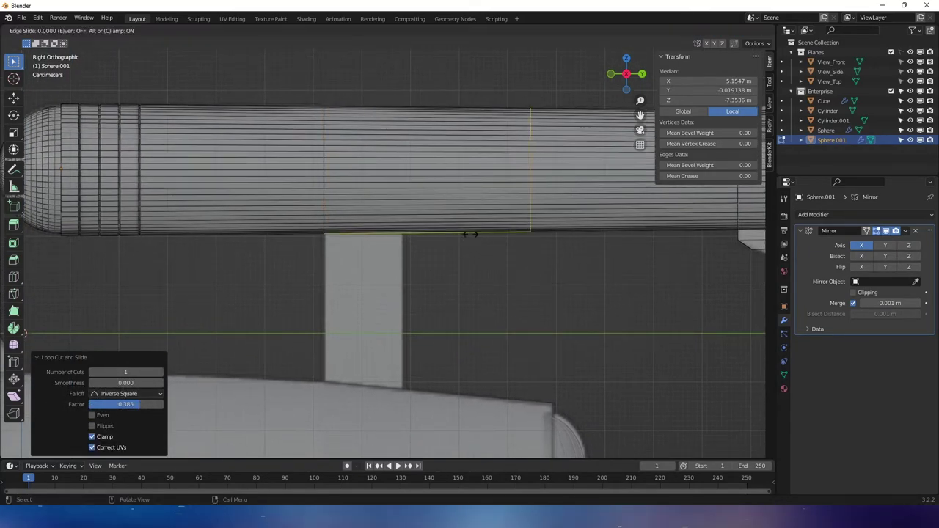
pyautogui.click(352, 252)
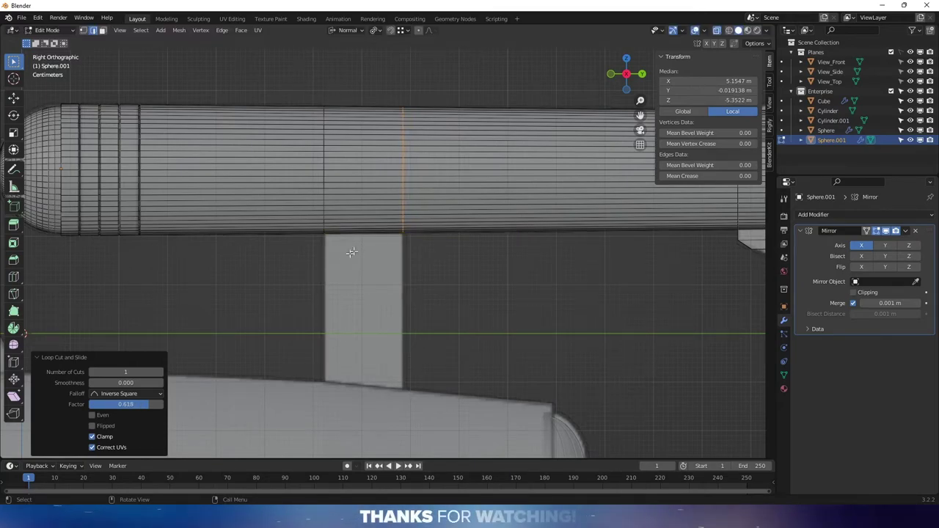
# - In the front view with X-ray on, select the two lower inboard face strips of the nacelle where the reference pylon meets it
pyautogui.click(612, 77)
pyautogui.scroll(3, 537, 192)
pyautogui.keyDown('shift'); pyautogui.moveTo(503, 211); pyautogui.dragTo(482, 227, button='middle'); pyautogui.keyUp('shift')
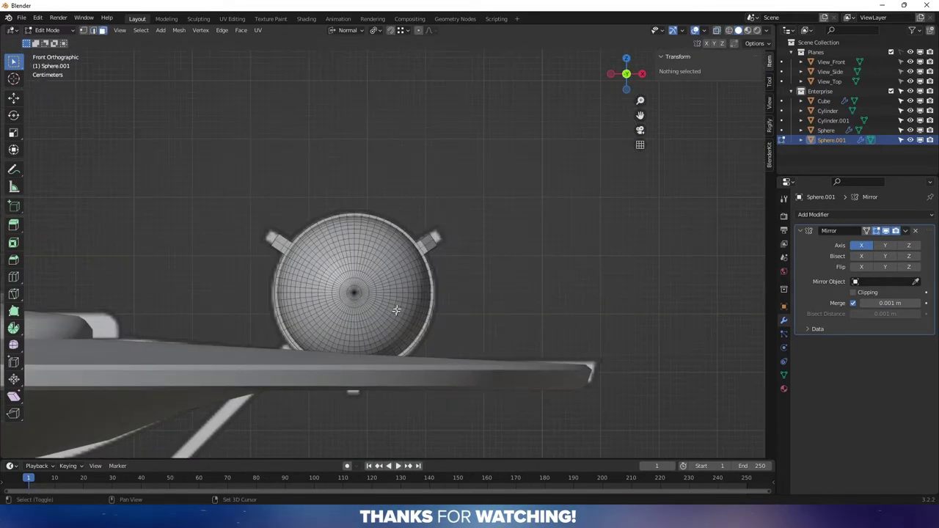
pyautogui.keyDown('shift'); pyautogui.moveTo(396, 311); pyautogui.dragTo(593, 218, button='middle'); pyautogui.keyUp('shift')
pyautogui.scroll(-2, 555, 290)
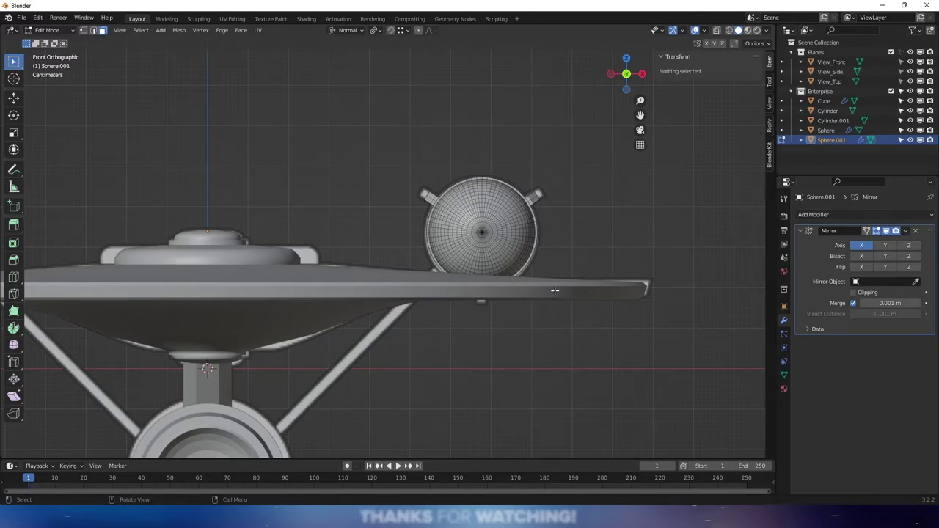
pyautogui.scroll(3, 555, 289)
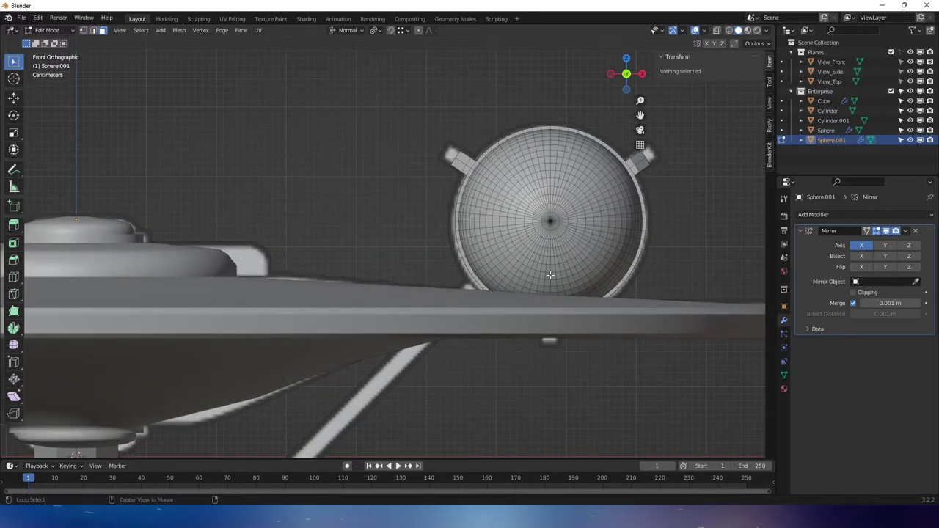
pyautogui.hotkey('alt', 'z')
pyautogui.keyDown('shift'); pyautogui.moveTo(550, 275); pyautogui.dragTo(504, 249, button='middle'); pyautogui.keyUp('shift')
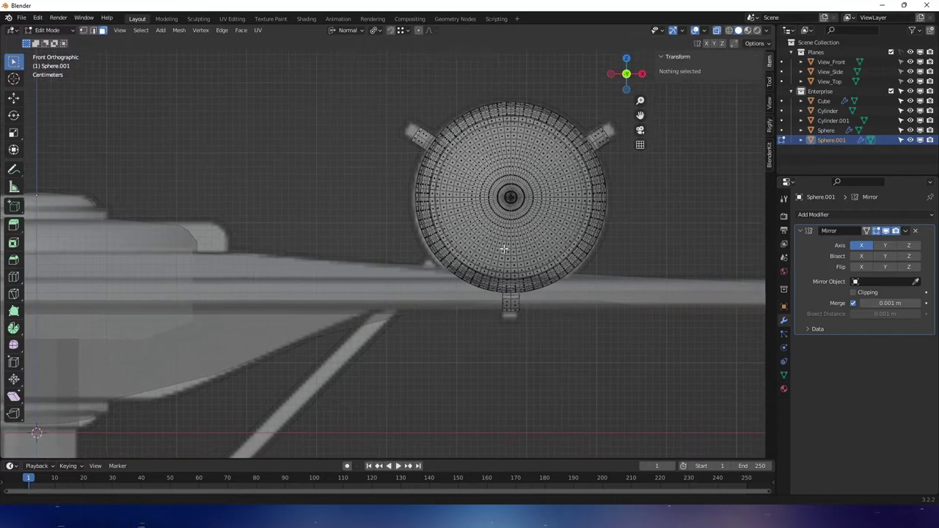
pyautogui.scroll(6, 506, 249)
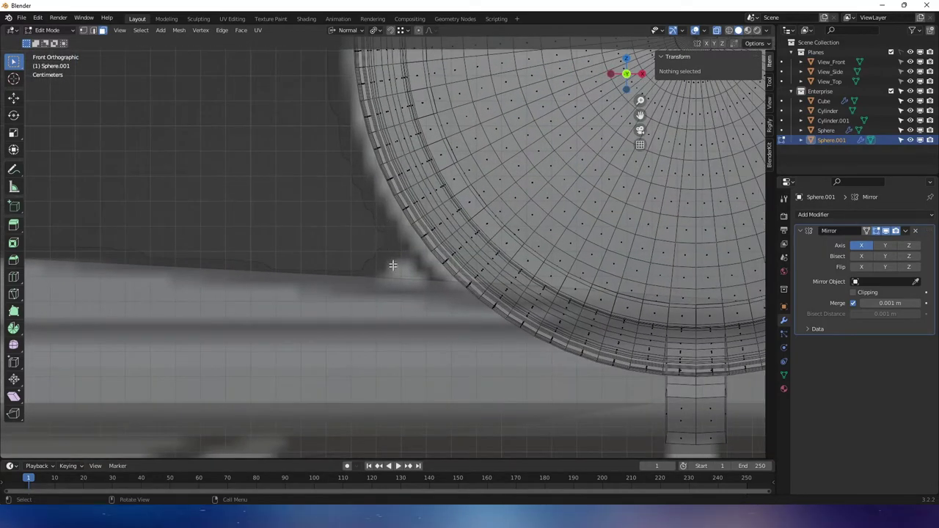
pyautogui.moveTo(426, 234); pyautogui.dragTo(430, 233)
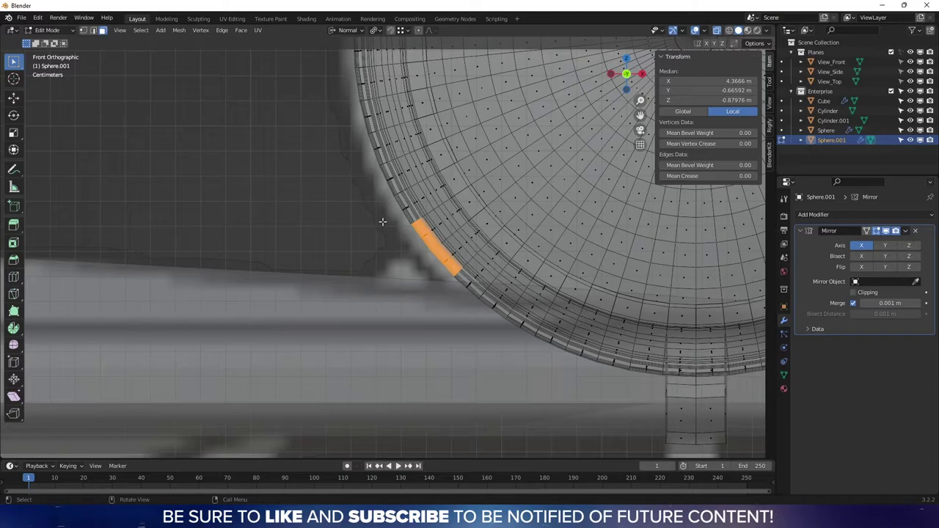
# - Turn off X-ray and select only the two adjacent lower inboard faces between the two new loop cuts
pyautogui.moveTo(382, 222); pyautogui.dragTo(518, 255, button='middle')
pyautogui.scroll(-8, 464, 247)
pyautogui.moveTo(518, 255); pyautogui.dragTo(580, 247, button='middle')
pyautogui.scroll(2, 604, 225)
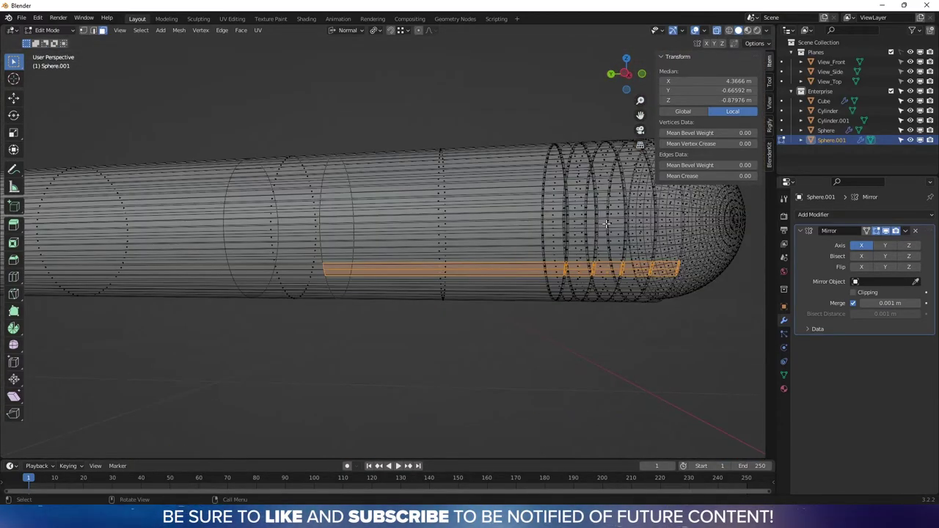
pyautogui.keyDown('shift'); pyautogui.moveTo(472, 249); pyautogui.dragTo(606, 243, button='middle'); pyautogui.keyUp('shift')
pyautogui.hotkey('alt', 'z')
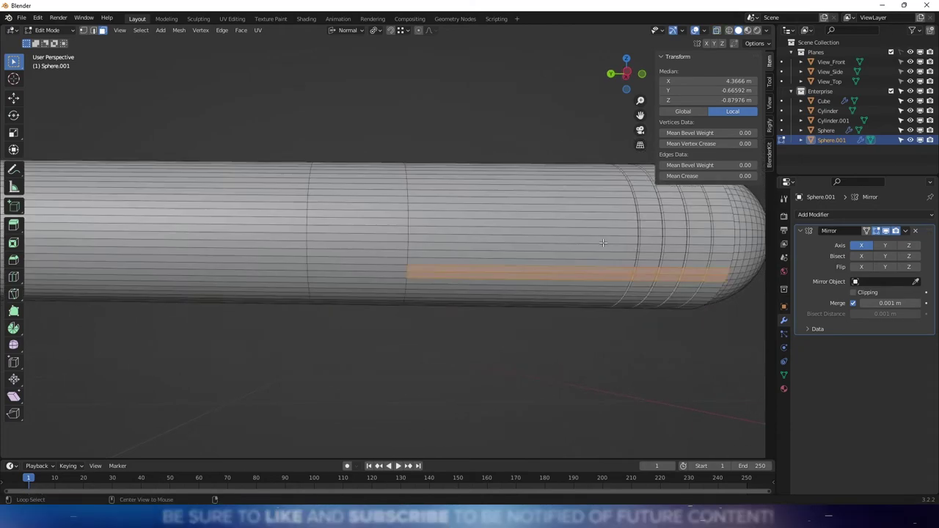
pyautogui.moveTo(496, 294); pyautogui.dragTo(606, 280, button='middle')
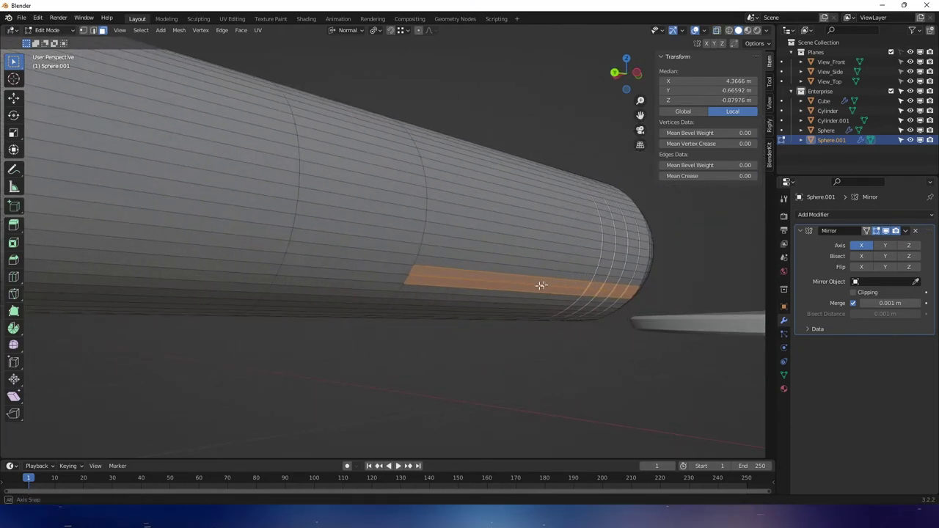
pyautogui.moveTo(541, 285); pyautogui.dragTo(391, 289, button='middle')
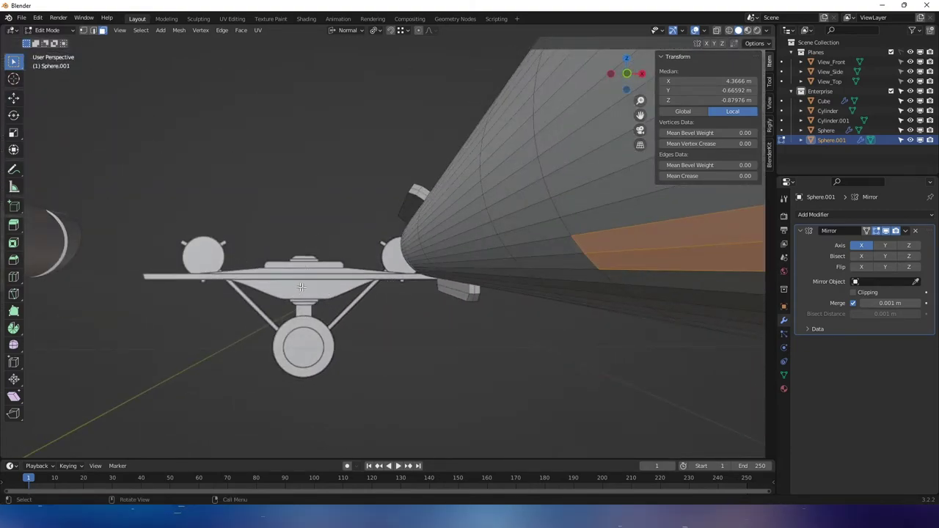
pyautogui.moveTo(301, 287); pyautogui.dragTo(367, 262, button='middle')
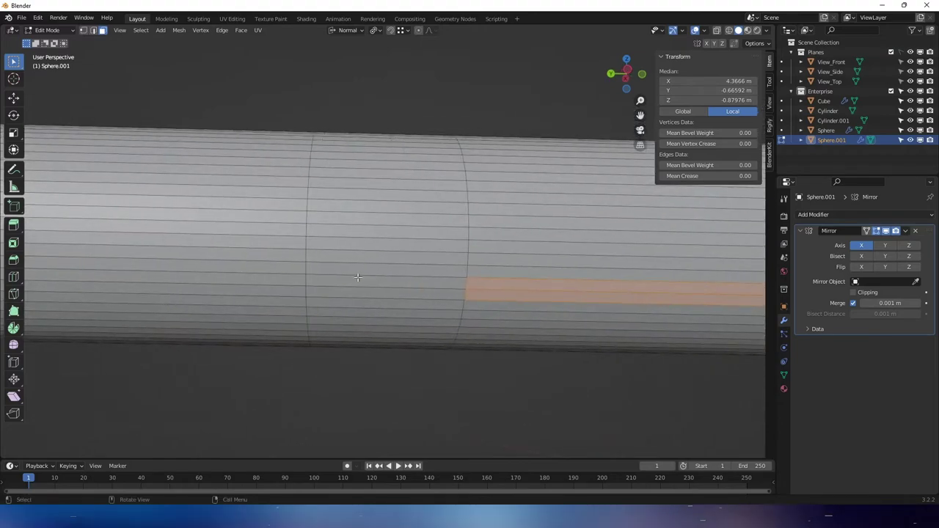
pyautogui.click(373, 293)
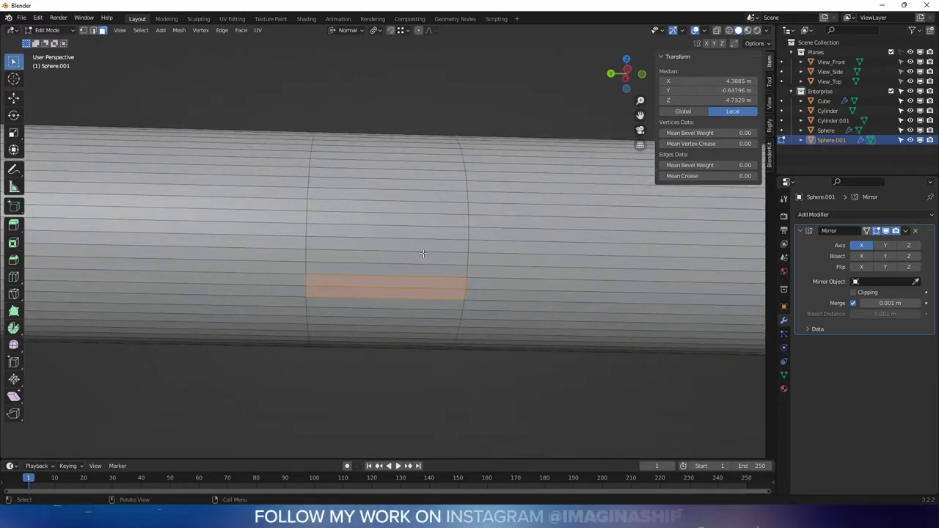
# - Extrude the two selected faces about 0.609 m along their normal toward the secondary hull, as seen in the front view
pyautogui.click(626, 77)
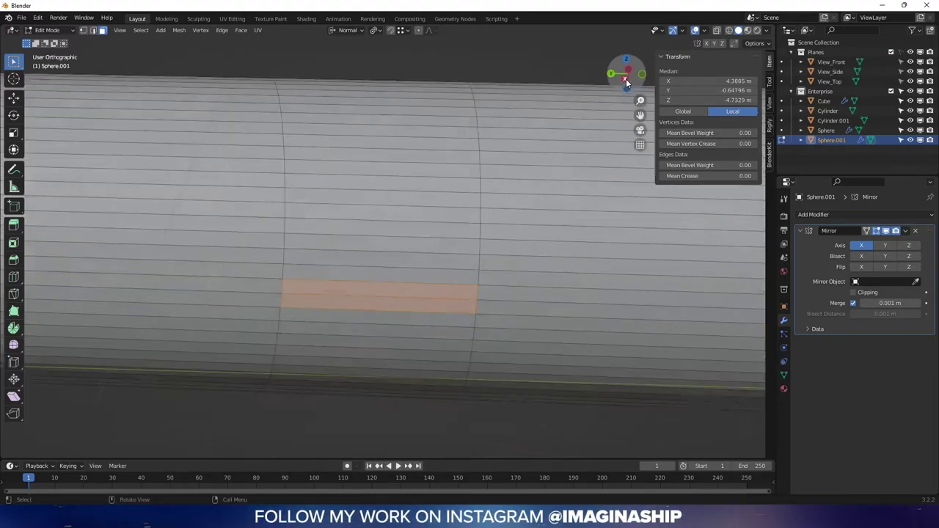
pyautogui.scroll(-6, 544, 163)
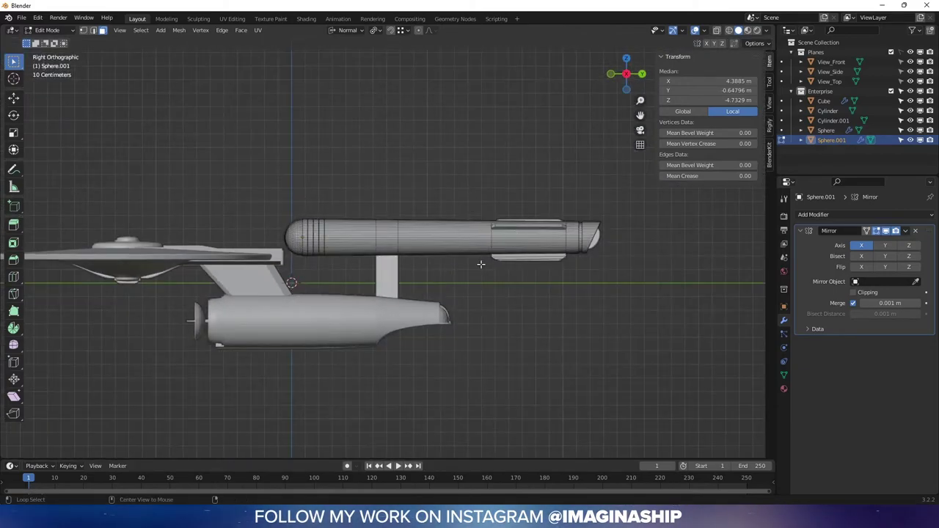
pyautogui.scroll(8, 473, 269)
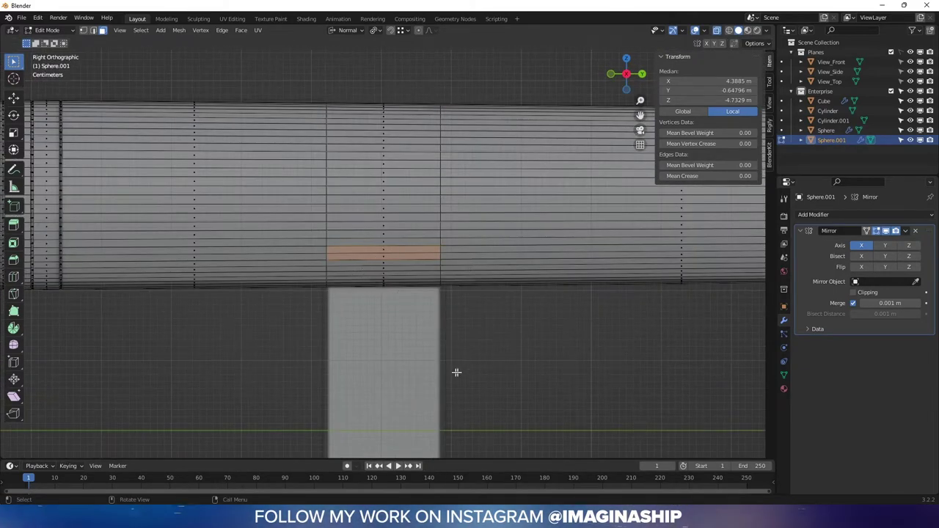
pyautogui.scroll(-4, 412, 367)
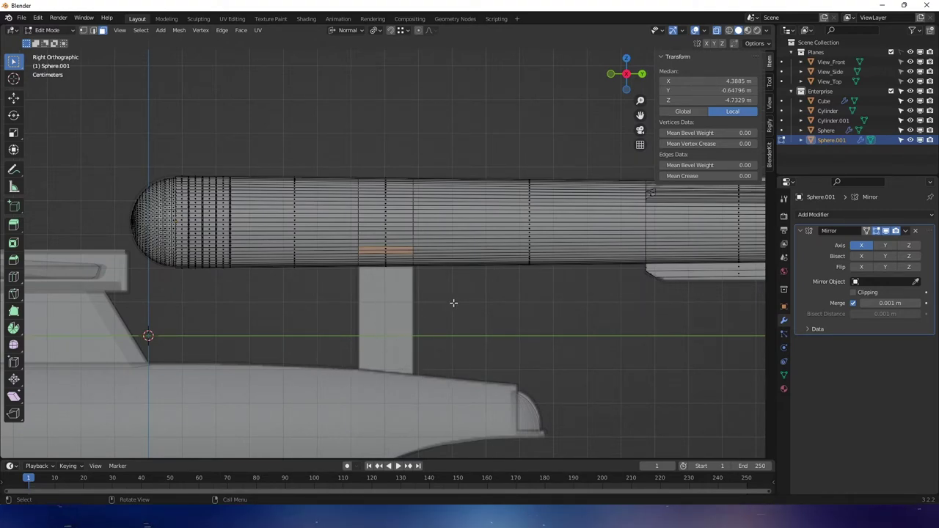
pyautogui.click(609, 75)
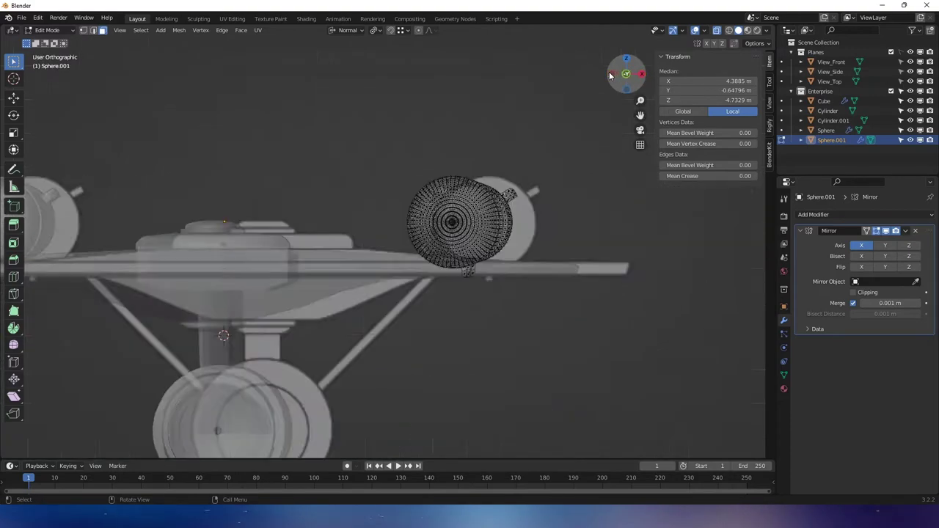
pyautogui.keyDown('shift'); pyautogui.moveTo(403, 263); pyautogui.dragTo(534, 227, button='middle'); pyautogui.keyUp('shift')
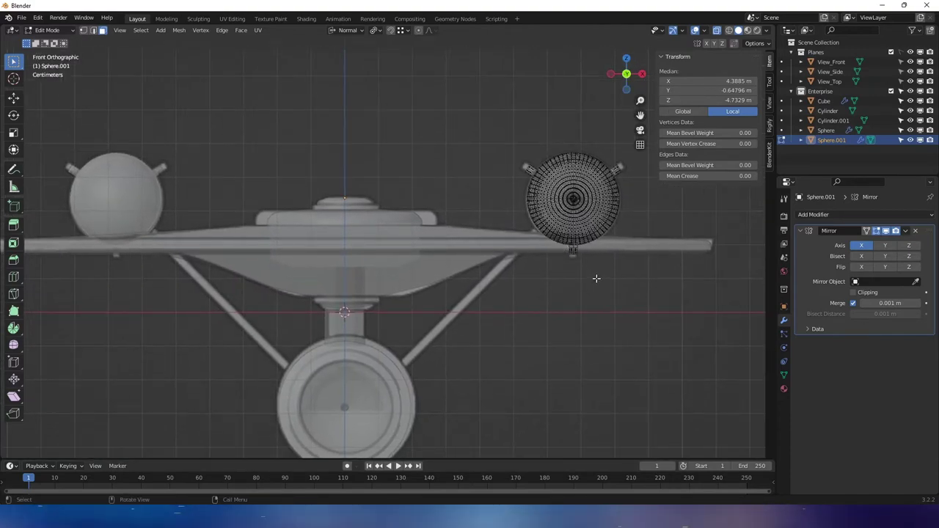
pyautogui.press('e')
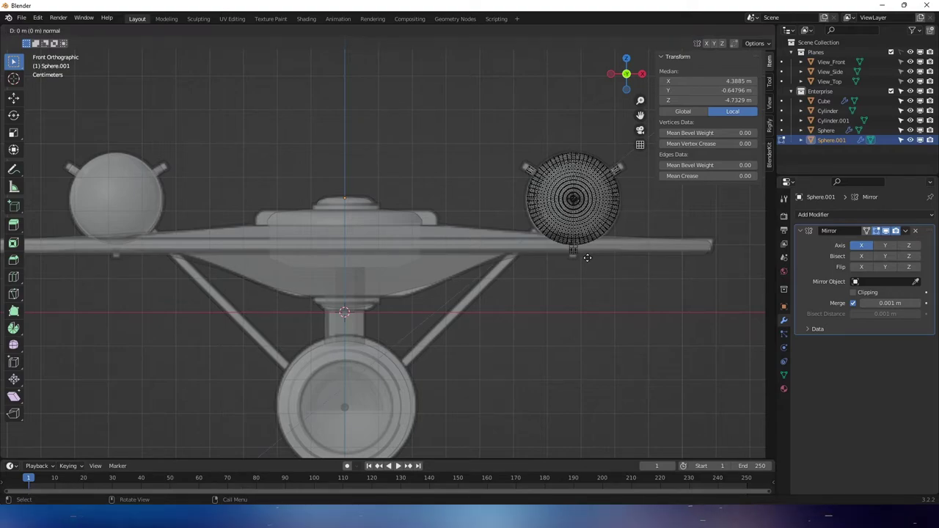
pyautogui.click(423, 378)
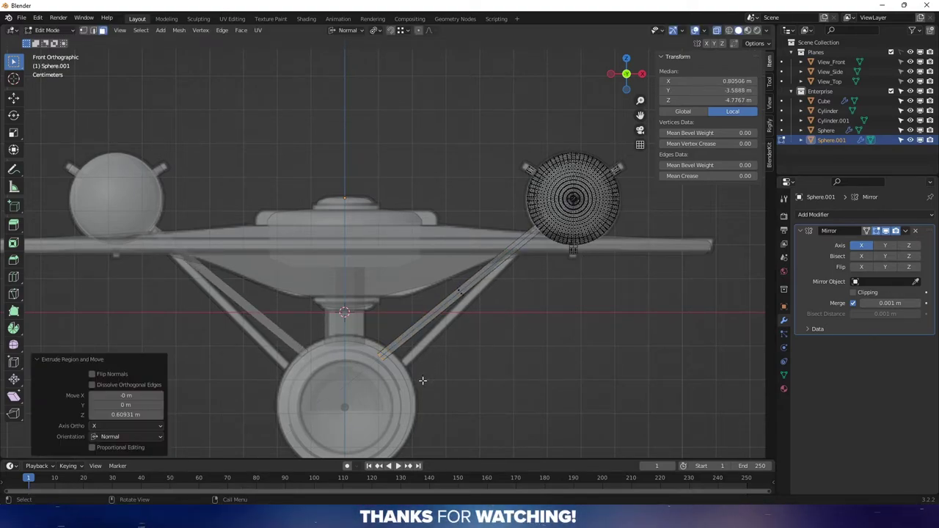
# - Move the pylon's end faces about 0.04 m in X and -0.047 m in Z to match the pylon angle in the front reference
pyautogui.scroll(2, 426, 345)
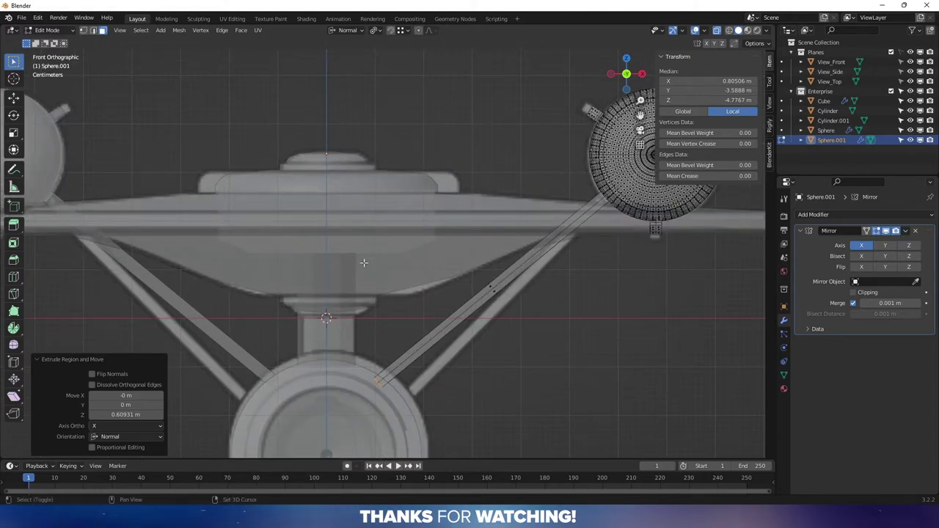
pyautogui.keyDown('shift'); pyautogui.moveTo(363, 262); pyautogui.dragTo(343, 210, button='middle'); pyautogui.keyUp('shift')
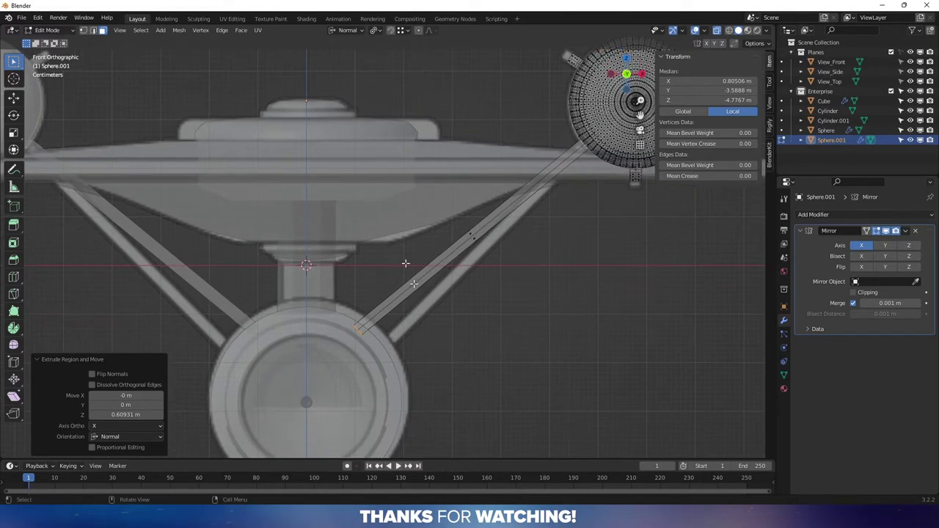
pyautogui.click(461, 399)
# - Extrude the pylon's end faces by about 0.028 m along their normal into the secondary hull and return to Object Mode
pyautogui.moveTo(576, 304); pyautogui.dragTo(386, 308, button='middle')
pyautogui.scroll(-4, 486, 312)
pyautogui.press('Tab')
pyautogui.click(508, 324)
pyautogui.press('Tab')
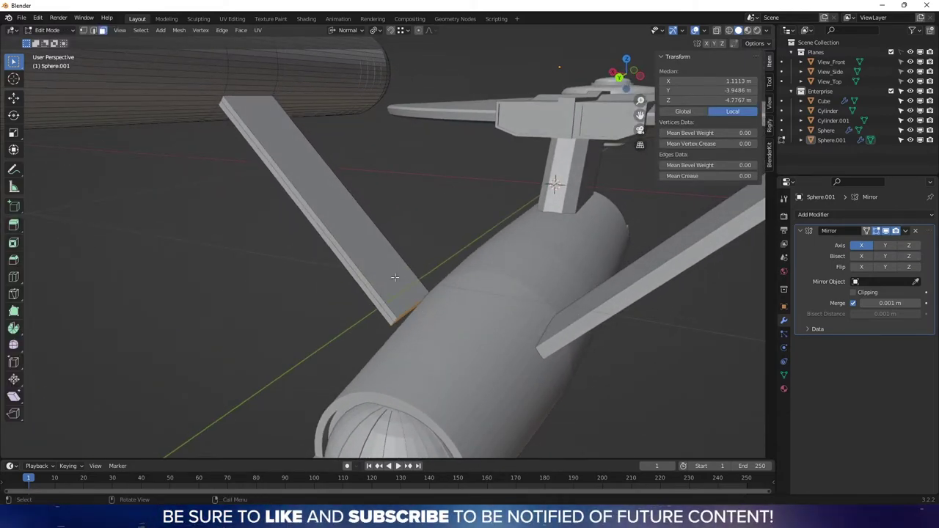
pyautogui.press('e')
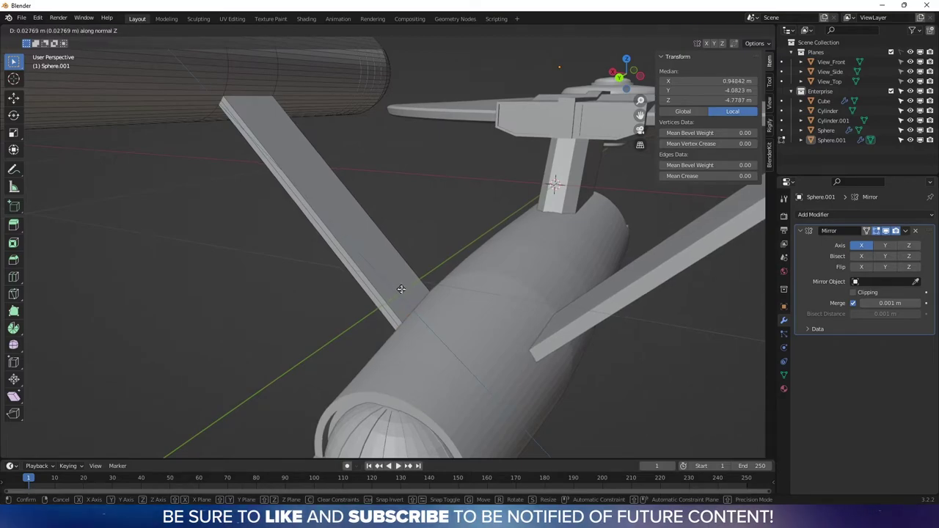
pyautogui.click(403, 291)
pyautogui.press('Tab')
# - Show the nacelles in the right orthographic view and start editing their mesh with X-ray on
pyautogui.moveTo(437, 229); pyautogui.dragTo(506, 334, button='middle')
pyautogui.scroll(4, 525, 321)
pyautogui.click(418, 223)
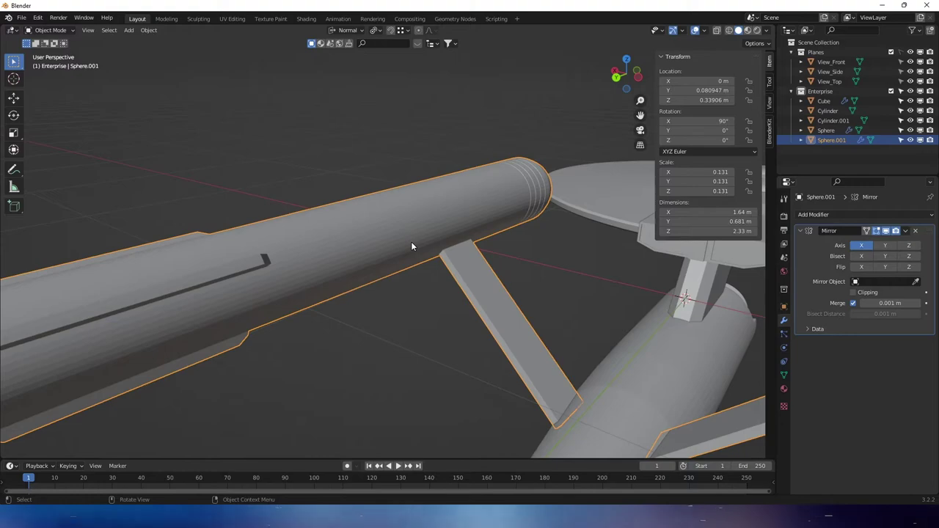
pyautogui.click(616, 72)
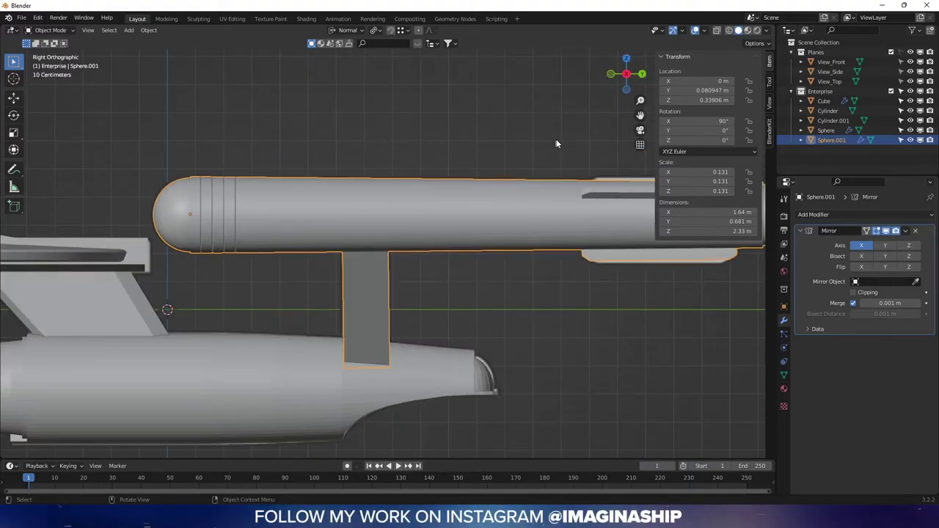
pyautogui.press('Tab')
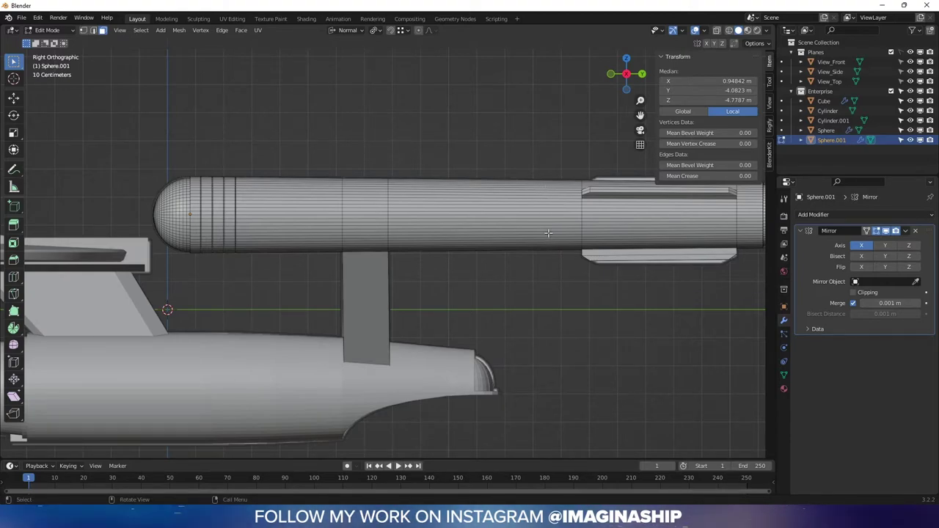
pyautogui.hotkey('alt', 'z')
pyautogui.scroll(3, 509, 251)
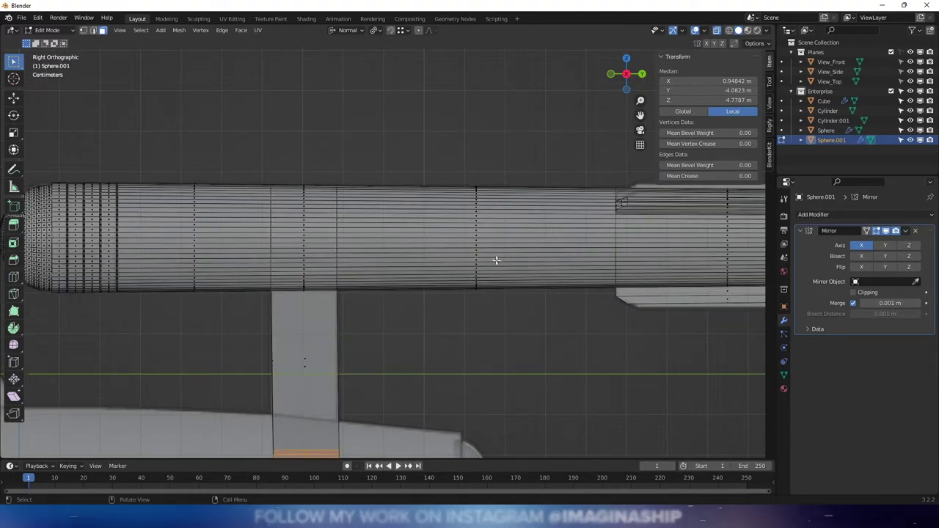
# - Select the rows of nacelle side faces between the upper and lower fins, deselecting the lowest row picked
pyautogui.scroll(2, 493, 253)
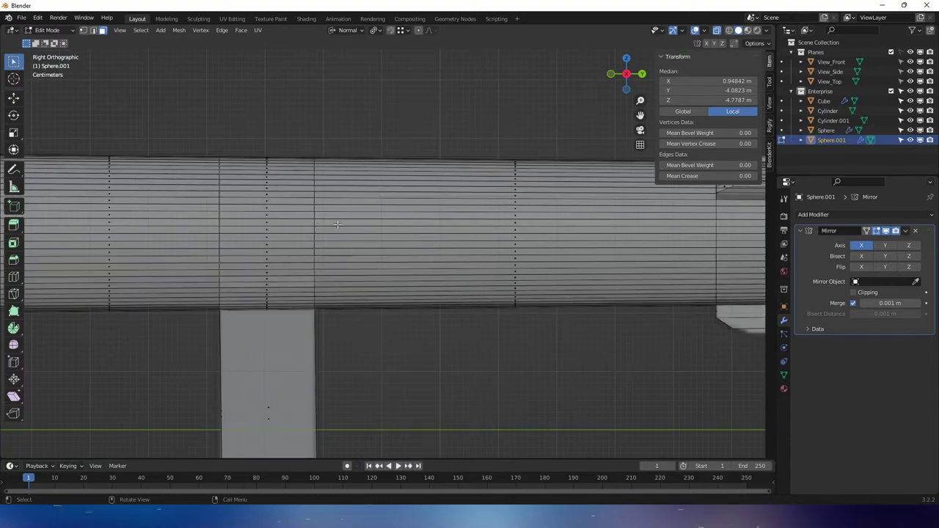
pyautogui.scroll(-1, 337, 224)
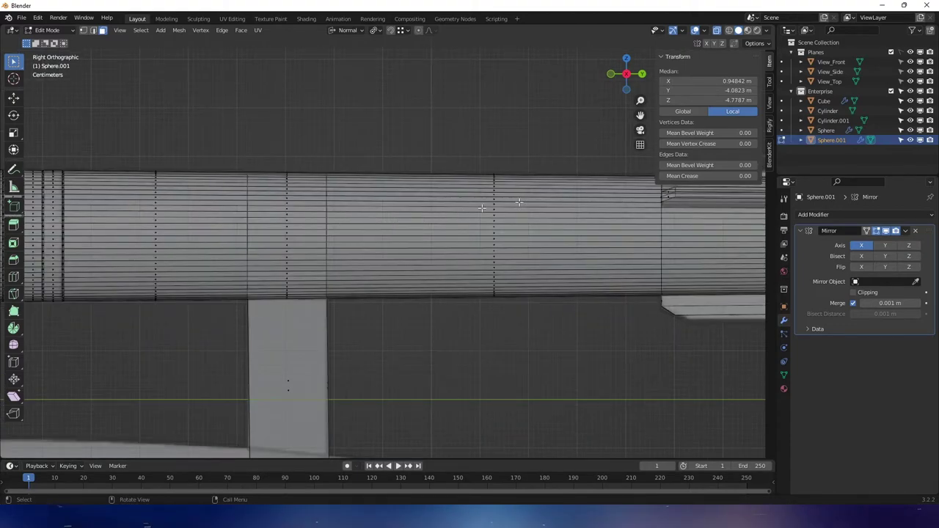
pyautogui.keyDown('shift'); pyautogui.moveTo(626, 226); pyautogui.dragTo(484, 224, button='middle'); pyautogui.keyUp('shift')
pyautogui.keyDown('shift'); pyautogui.moveTo(603, 199); pyautogui.dragTo(550, 207, button='middle'); pyautogui.keyUp('shift')
pyautogui.scroll(1, 606, 224)
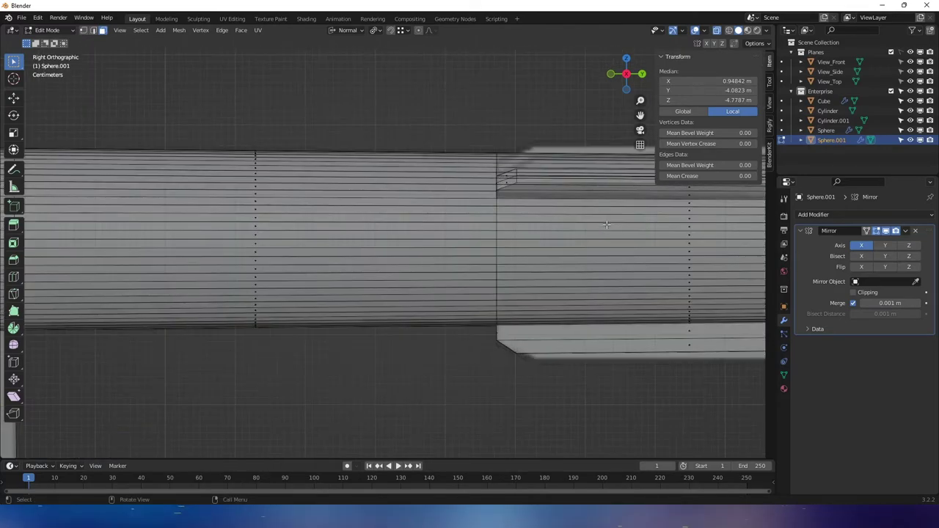
pyautogui.hotkey('alt', 'z')
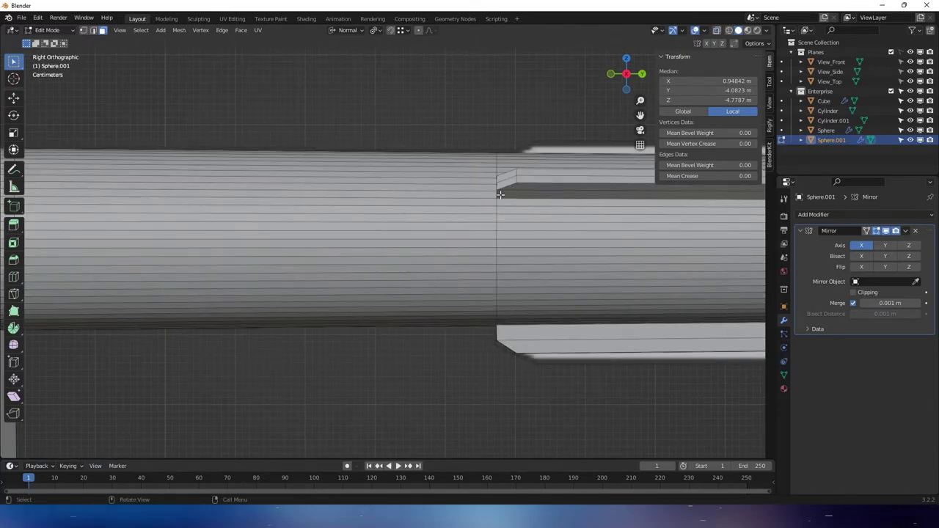
pyautogui.keyDown('shift'); pyautogui.moveTo(500, 194); pyautogui.dragTo(328, 191, button='middle'); pyautogui.keyUp('shift')
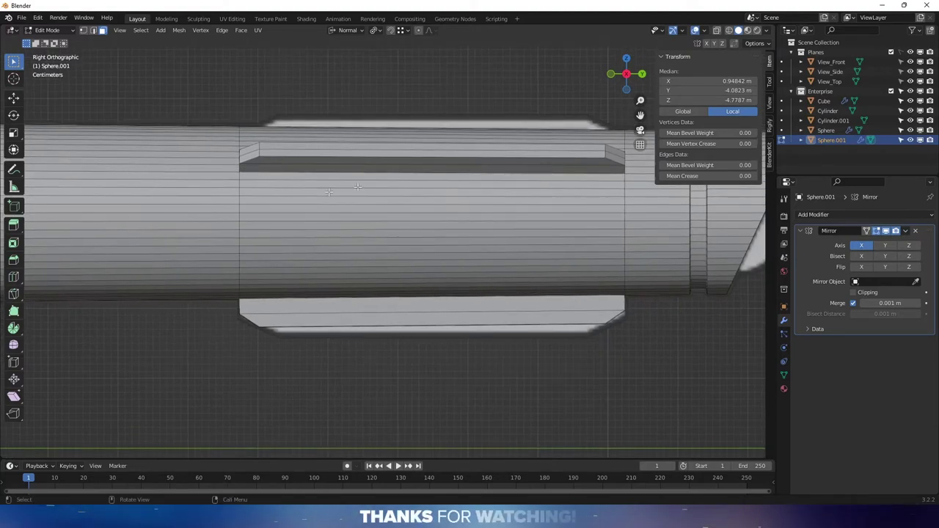
pyautogui.hotkey('alt', 'z')
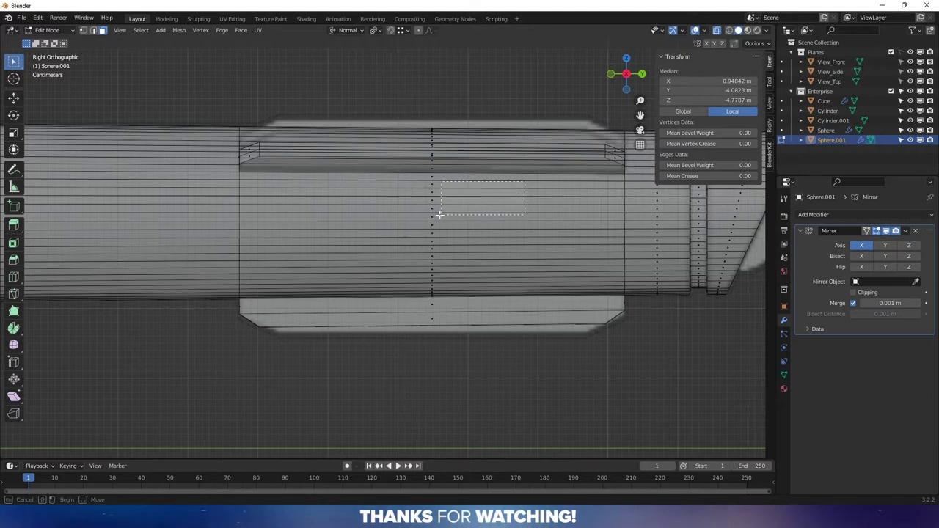
pyautogui.moveTo(409, 242); pyautogui.dragTo(409, 259)
pyautogui.moveTo(410, 260); pyautogui.dragTo(410, 260)
pyautogui.click(411, 259)
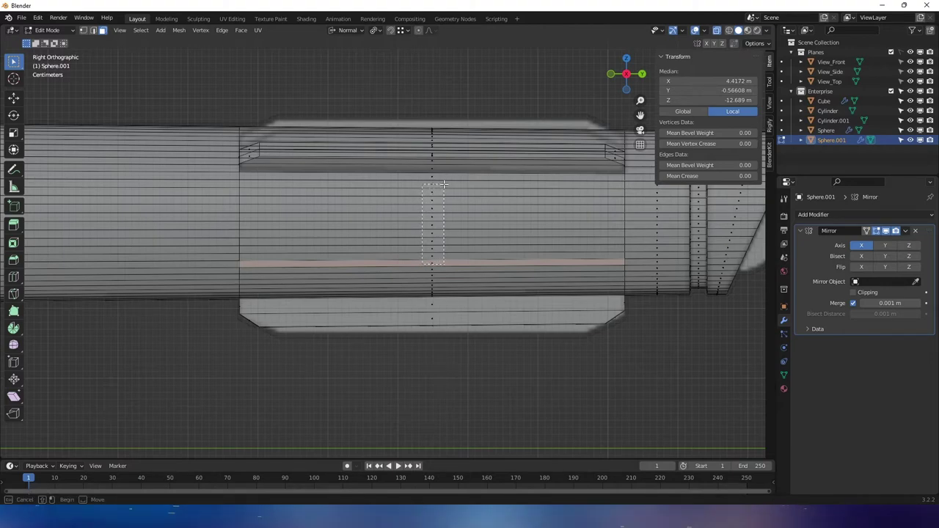
pyautogui.moveTo(443, 182); pyautogui.dragTo(444, 181)
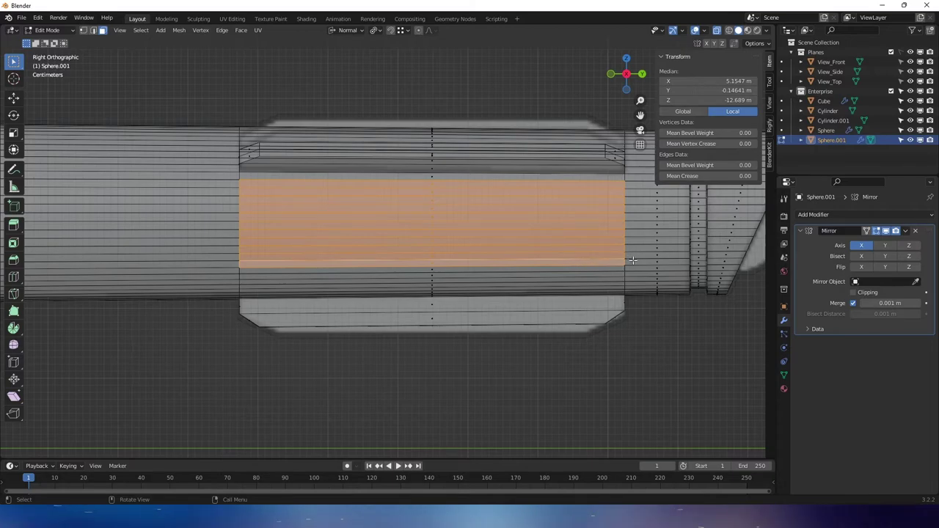
pyautogui.keyDown('ctrl'); pyautogui.moveTo(632, 261); pyautogui.dragTo(240, 294); pyautogui.keyUp('ctrl')
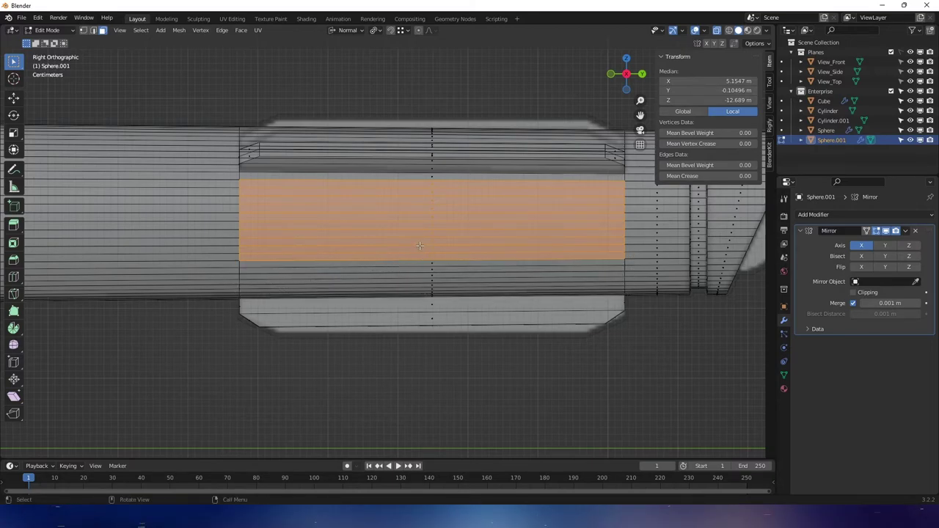
pyautogui.moveTo(419, 246); pyautogui.dragTo(484, 236, button='middle')
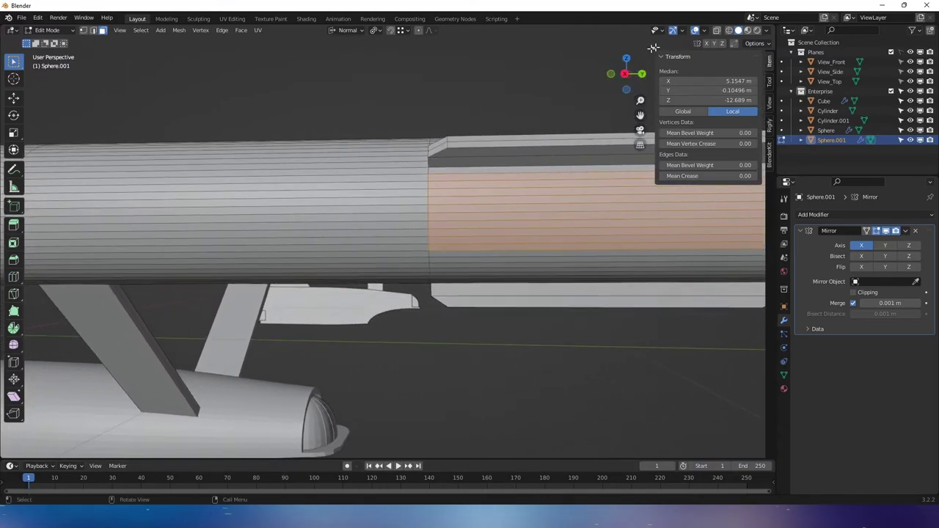
# - Extend the face selection forward to the loop cut at the pylon's front edge, leaving out the faces ahead of it
pyautogui.click(626, 76)
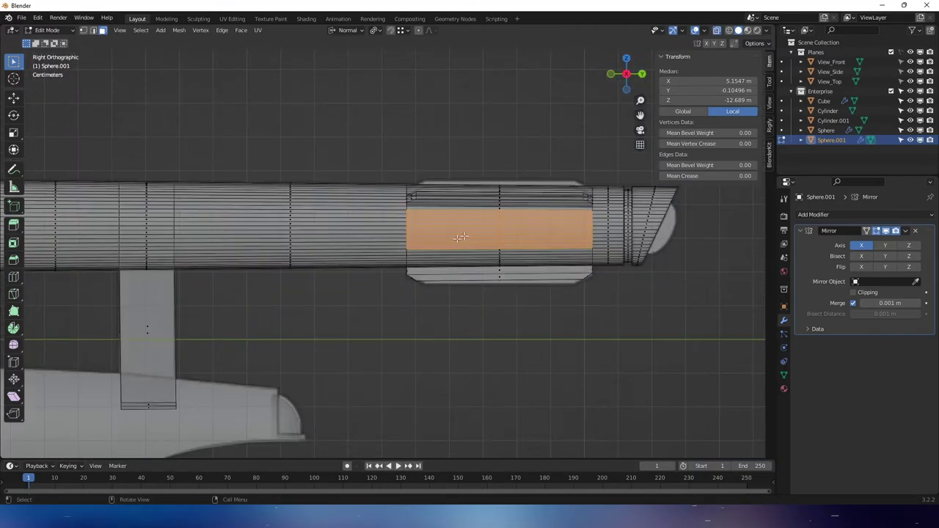
pyautogui.scroll(2, 607, 230)
pyautogui.keyDown('shift'); pyautogui.moveTo(624, 251); pyautogui.dragTo(633, 295, button='middle'); pyautogui.keyUp('shift')
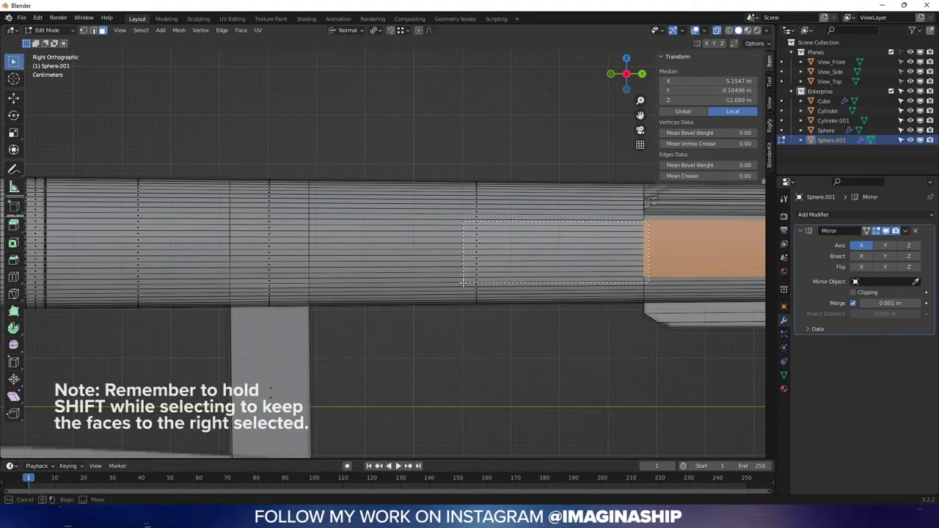
pyautogui.keyDown('shift'); pyautogui.moveTo(645, 222); pyautogui.dragTo(266, 274); pyautogui.keyUp('shift')
pyautogui.keyDown('shift'); pyautogui.moveTo(178, 274); pyautogui.dragTo(104, 277); pyautogui.keyUp('shift')
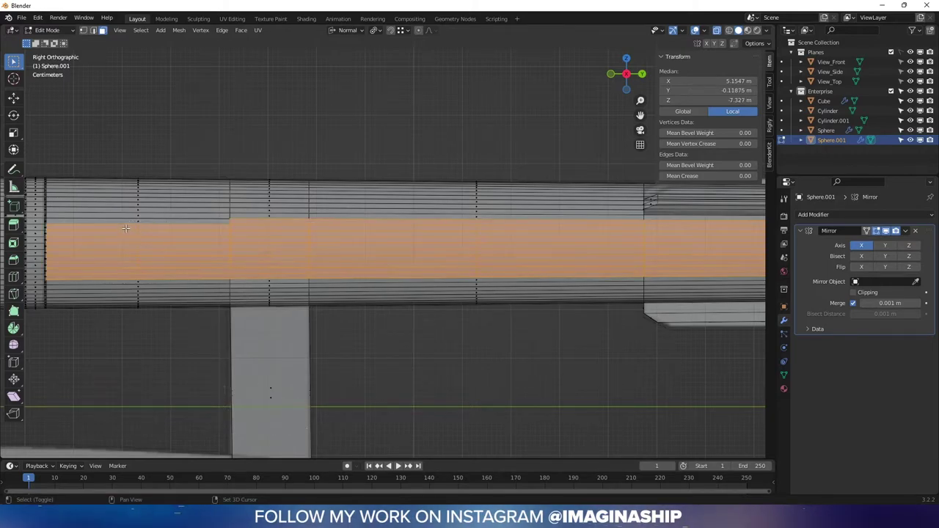
pyautogui.keyDown('ctrl'); pyautogui.moveTo(109, 194); pyautogui.dragTo(154, 330); pyautogui.keyUp('ctrl')
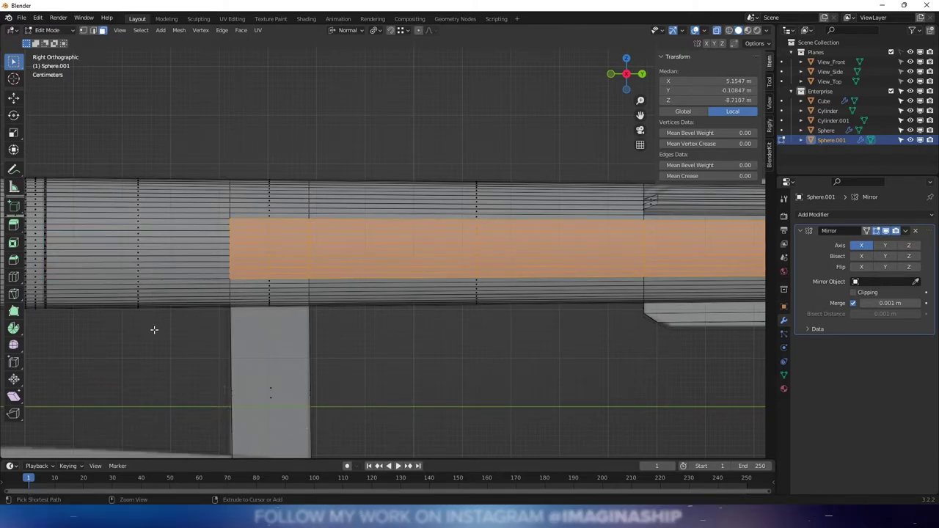
pyautogui.keyDown('shift'); pyautogui.moveTo(308, 271); pyautogui.dragTo(164, 264, button='middle'); pyautogui.keyUp('shift')
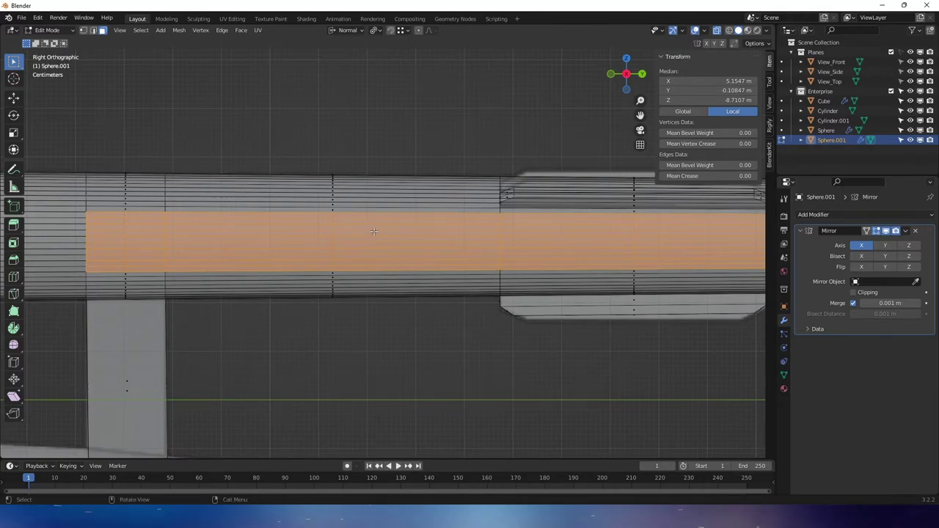
pyautogui.scroll(-3, 373, 231)
pyautogui.keyDown('shift'); pyautogui.moveTo(375, 231); pyautogui.dragTo(455, 230, button='middle'); pyautogui.keyUp('shift')
pyautogui.scroll(2, 455, 229)
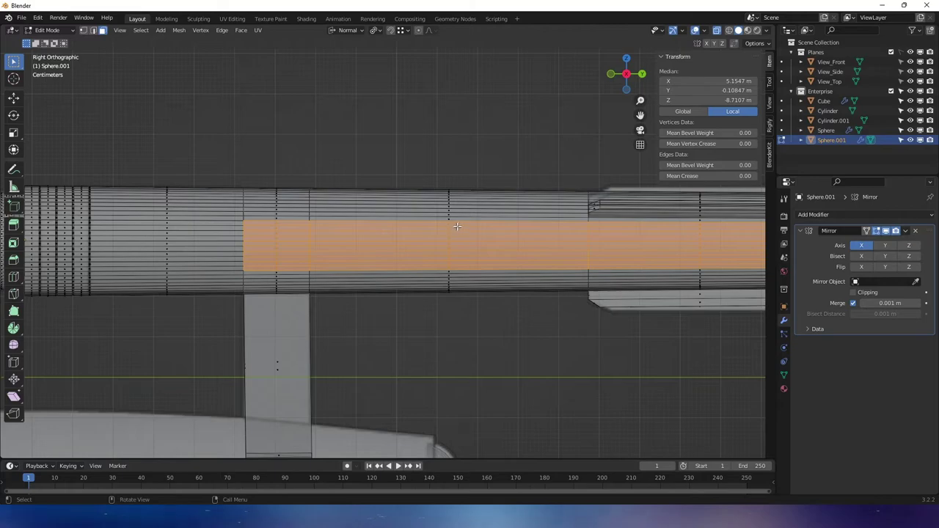
# - Turn off X-ray and deselect the lowest inboard row of faces, leaving an unselected strip above the pylon
pyautogui.hotkey('alt', 'z')
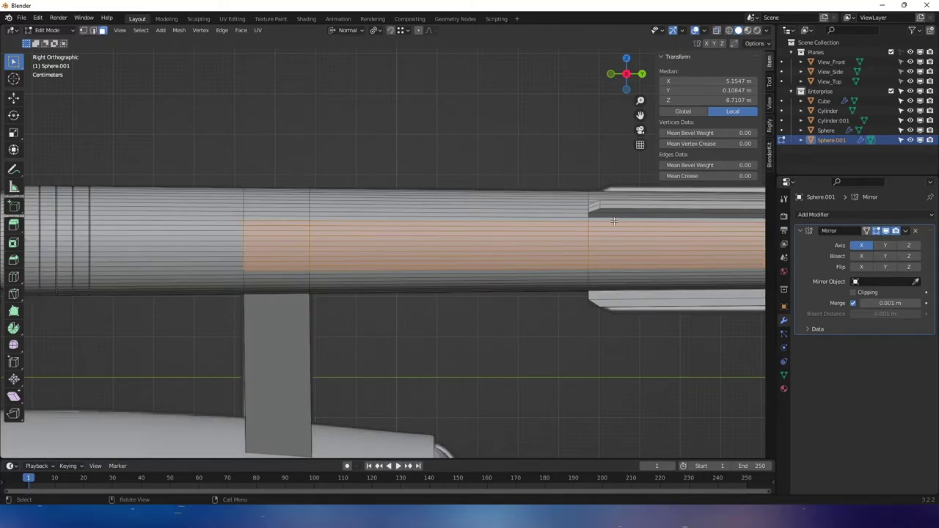
pyautogui.scroll(1, 613, 221)
pyautogui.scroll(-1, 613, 221)
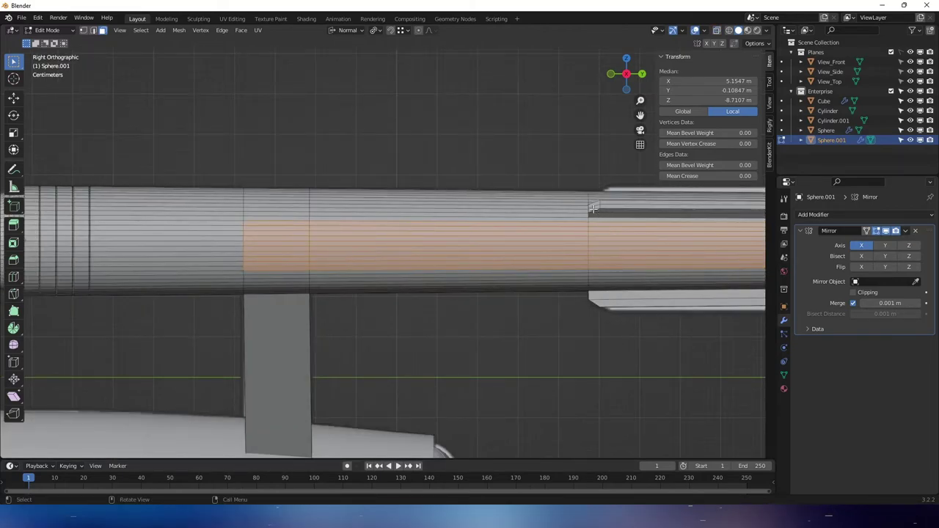
pyautogui.moveTo(592, 209); pyautogui.dragTo(290, 230, button='middle')
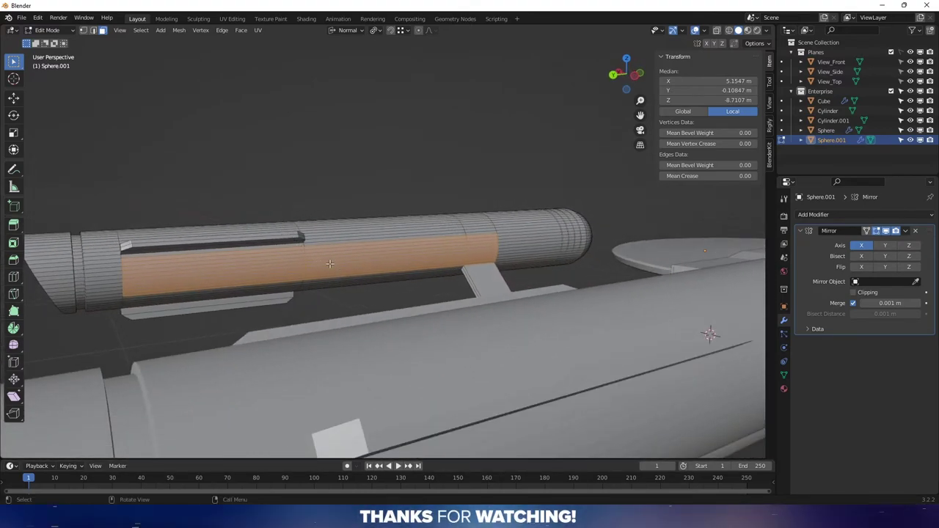
pyautogui.scroll(10, 330, 264)
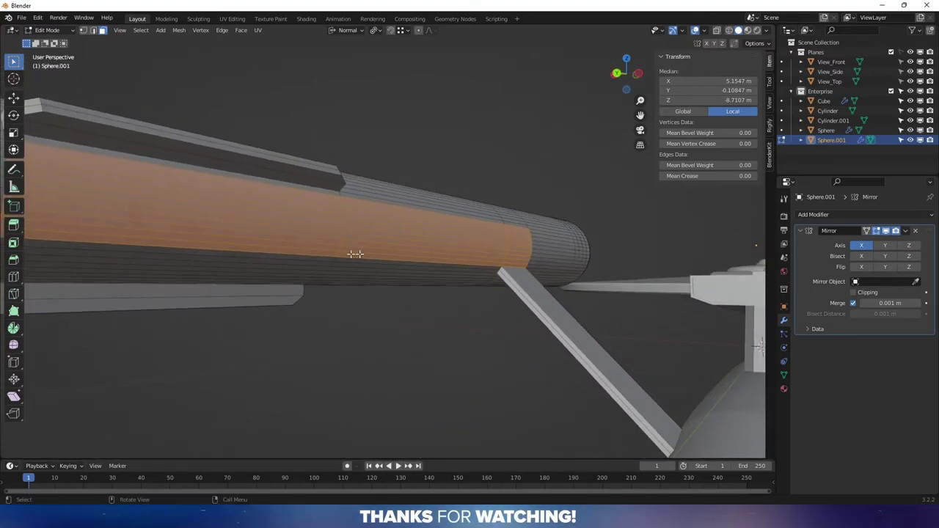
pyautogui.keyDown('ctrl'); pyautogui.moveTo(307, 251); pyautogui.dragTo(315, 252); pyautogui.keyUp('ctrl')
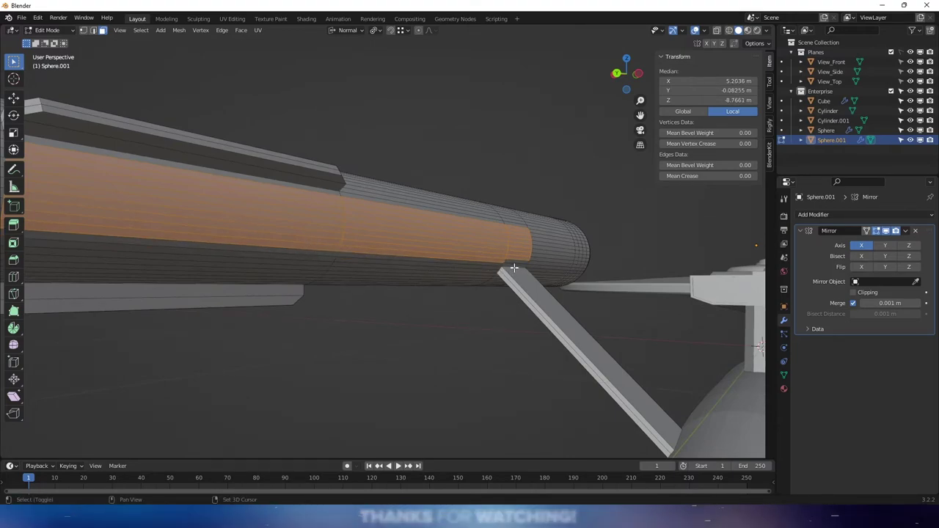
pyautogui.moveTo(474, 228); pyautogui.dragTo(537, 261, button='middle')
pyautogui.scroll(2, 604, 257)
pyautogui.scroll(-1, 582, 252)
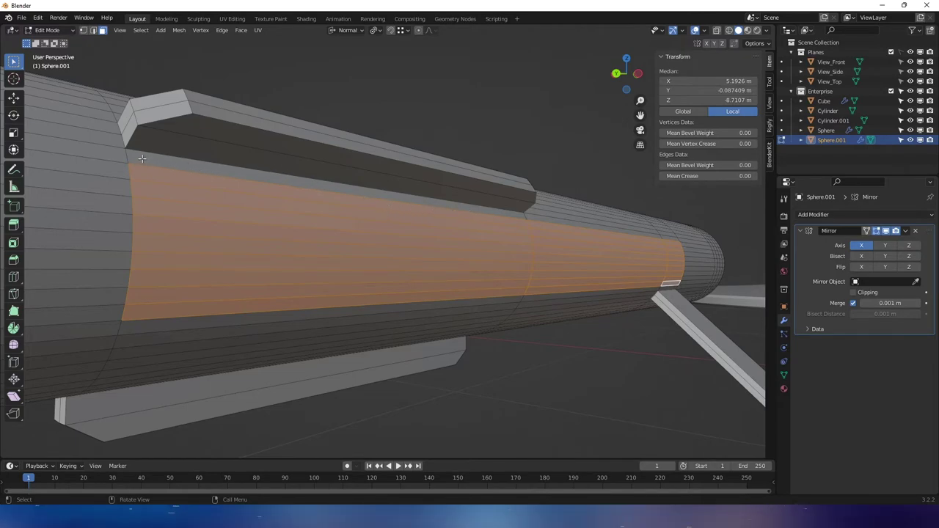
# - Turn on X-ray and deselect the nacelle's outboard faces, keeping only the inboard panel faces selected
pyautogui.moveTo(358, 205); pyautogui.dragTo(598, 315, button='middle')
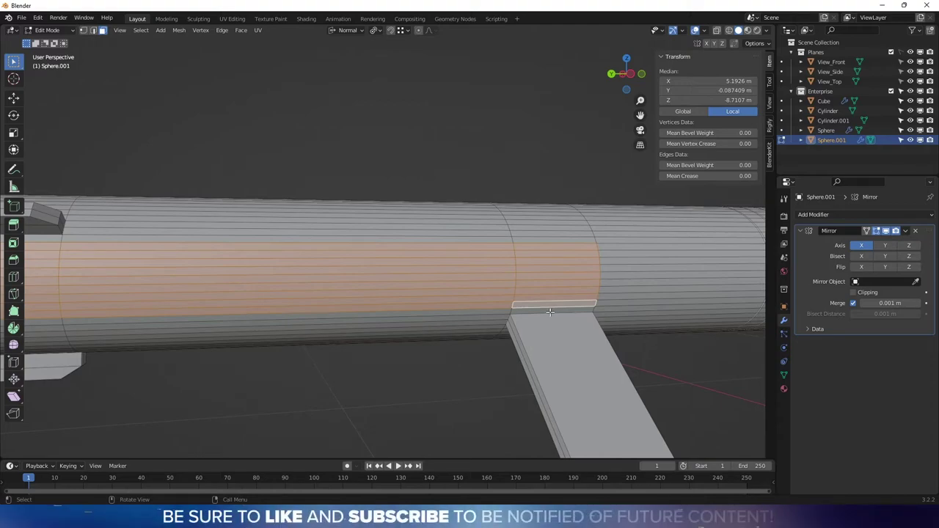
pyautogui.moveTo(504, 310); pyautogui.dragTo(509, 282, button='middle')
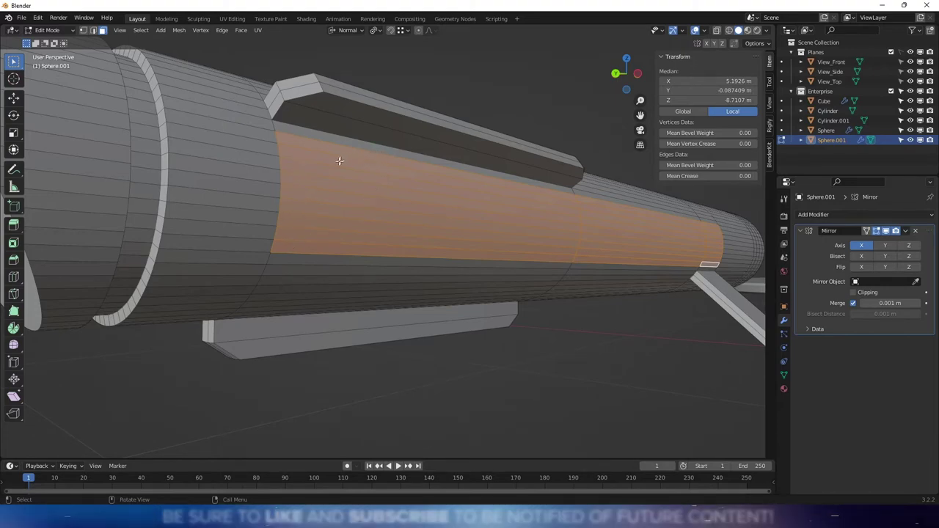
pyautogui.moveTo(384, 217); pyautogui.dragTo(402, 240, button='middle')
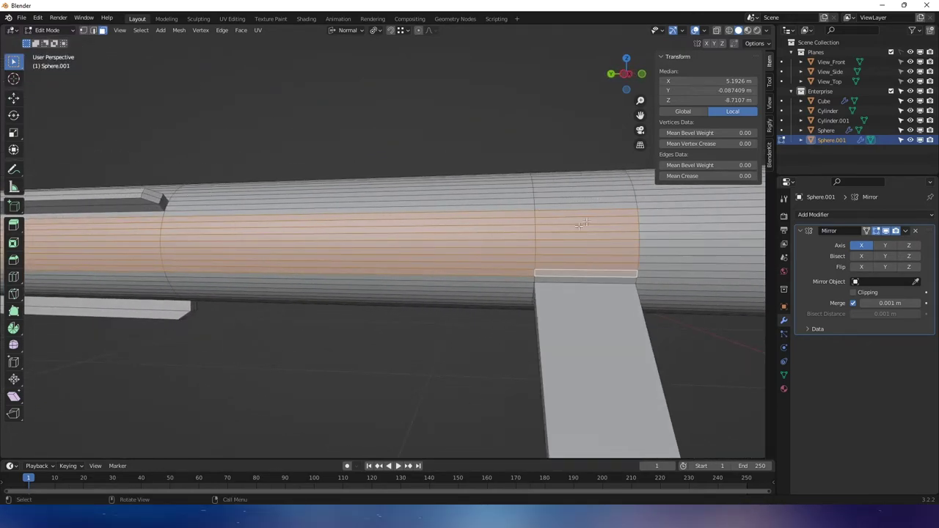
pyautogui.moveTo(297, 236); pyautogui.dragTo(375, 278, button='middle')
pyautogui.hotkey('alt', 'z')
pyautogui.keyDown('ctrl'); pyautogui.moveTo(353, 222); pyautogui.dragTo(427, 335); pyautogui.keyUp('ctrl')
pyautogui.moveTo(427, 335); pyautogui.dragTo(393, 336, button='middle')
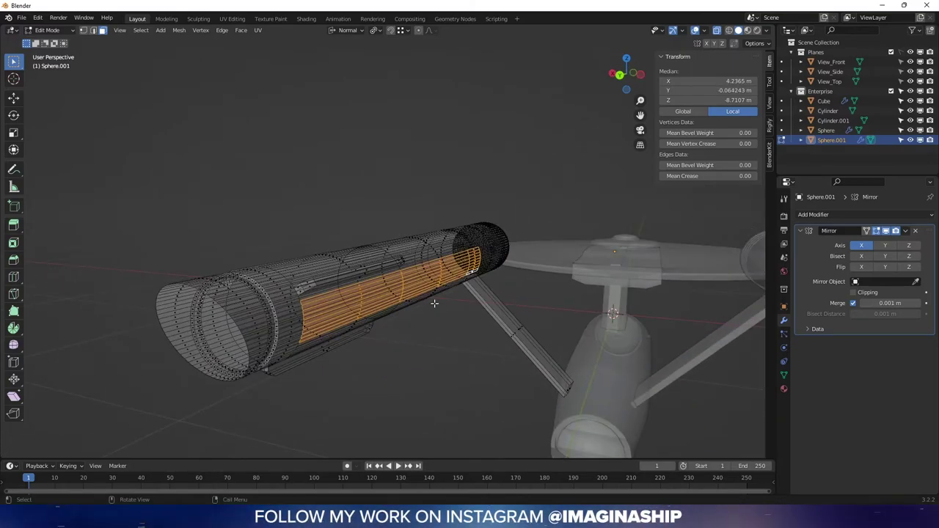
# - Turn off X-ray and extrude the inboard panel faces about 0.018 m into the nacelle along their normal
pyautogui.moveTo(434, 303); pyautogui.dragTo(337, 279, button='middle')
pyautogui.scroll(4, 379, 286)
pyautogui.moveTo(337, 279); pyautogui.dragTo(361, 260, button='middle')
pyautogui.hotkey('alt', 'z')
pyautogui.hotkey('alt', 'z')
pyautogui.hotkey('alt', 'z')
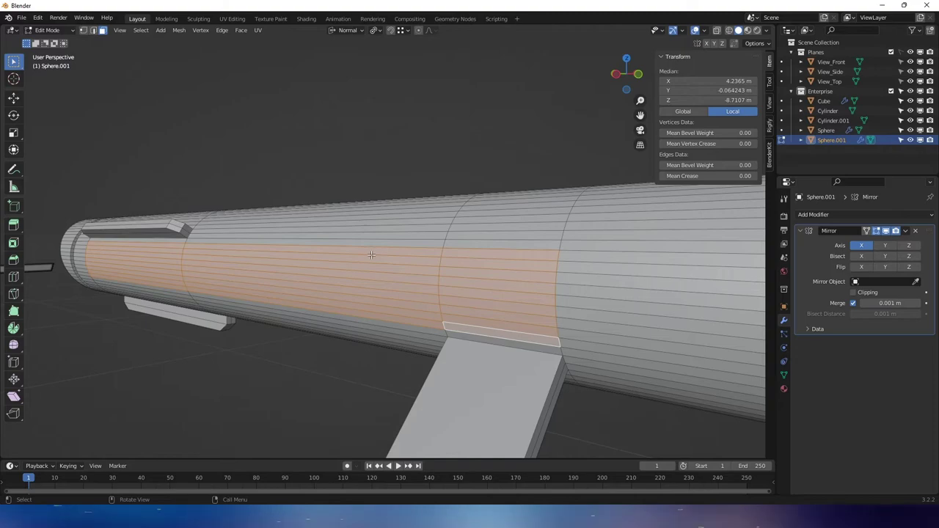
pyautogui.moveTo(377, 252)
pyautogui.mouseDown(button='middle')
pyautogui.moveTo(382, 243)
pyautogui.moveTo(385, 264)
pyautogui.mouseUp(button='middle')
pyautogui.press('g')
pyautogui.press('z')
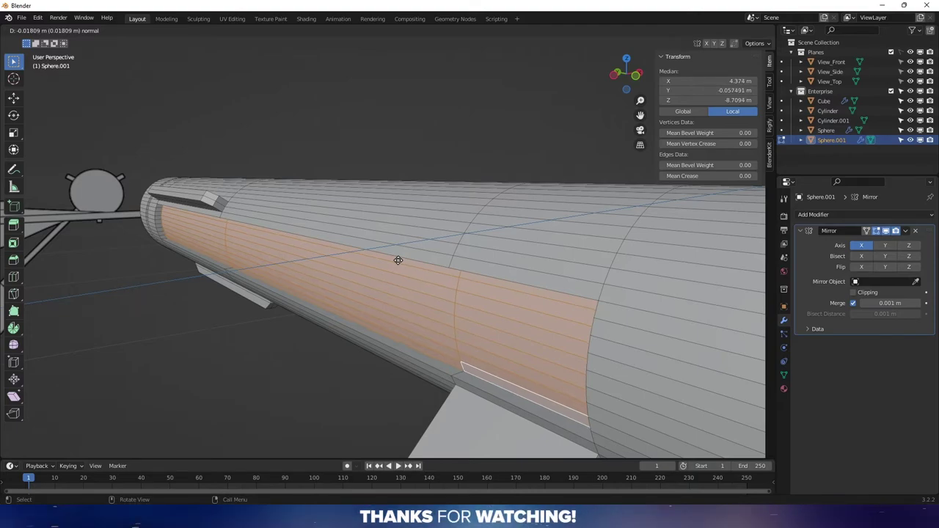
pyautogui.click(398, 259)
# - Separate the recessed inboard faces into their own object, return to Object Mode and select that object
pyautogui.moveTo(397, 259); pyautogui.dragTo(330, 263, button='middle')
pyautogui.press('p')
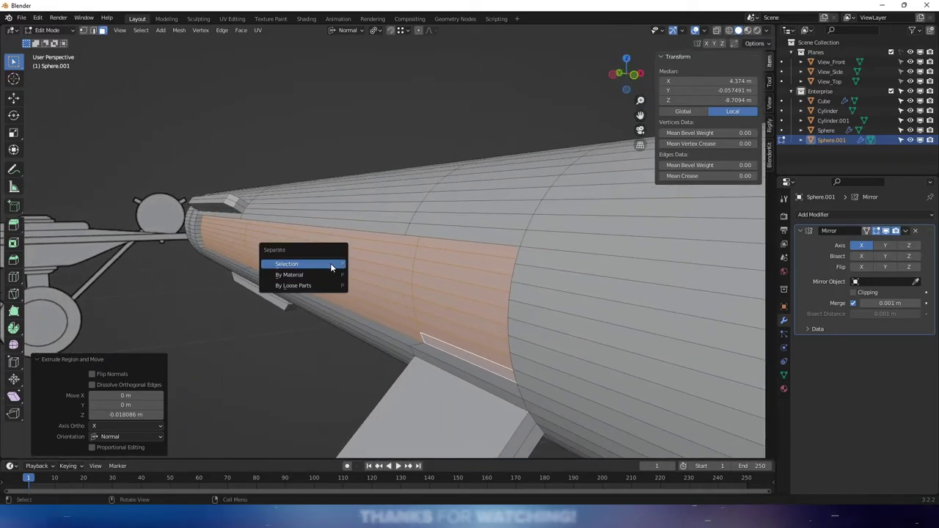
pyautogui.click(330, 263)
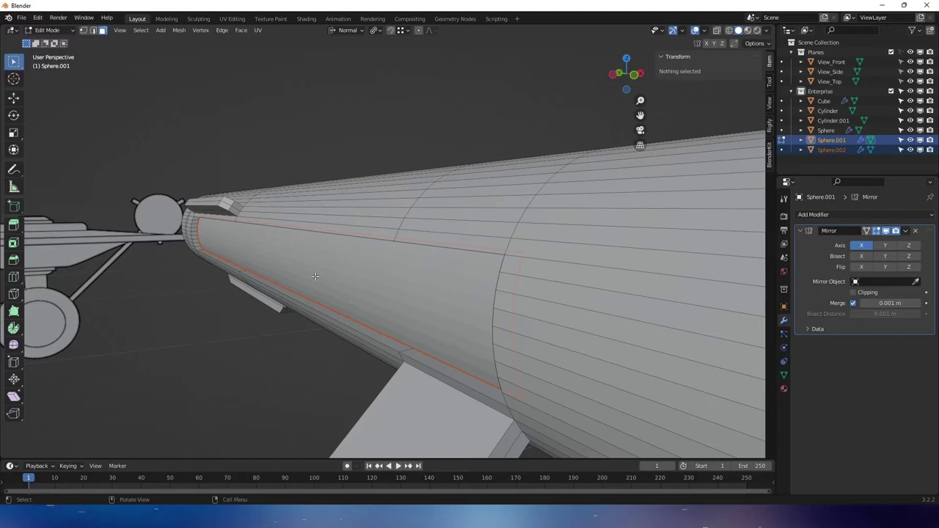
pyautogui.press('Tab')
pyautogui.click(337, 270)
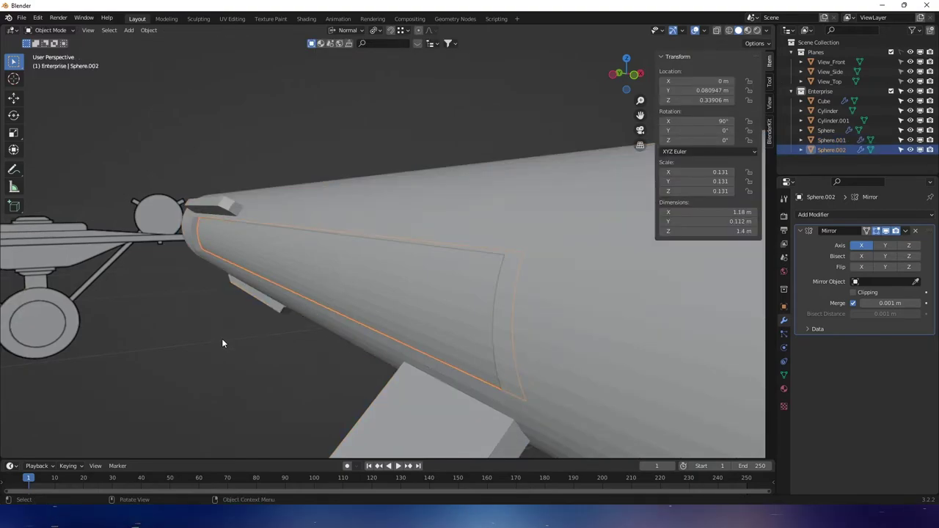
# - Edit the separated inboard panel and dissolve its two intermediate crosswise edge loops, leaving only the lengthwise edges
pyautogui.moveTo(276, 328); pyautogui.dragTo(266, 352, button='middle')
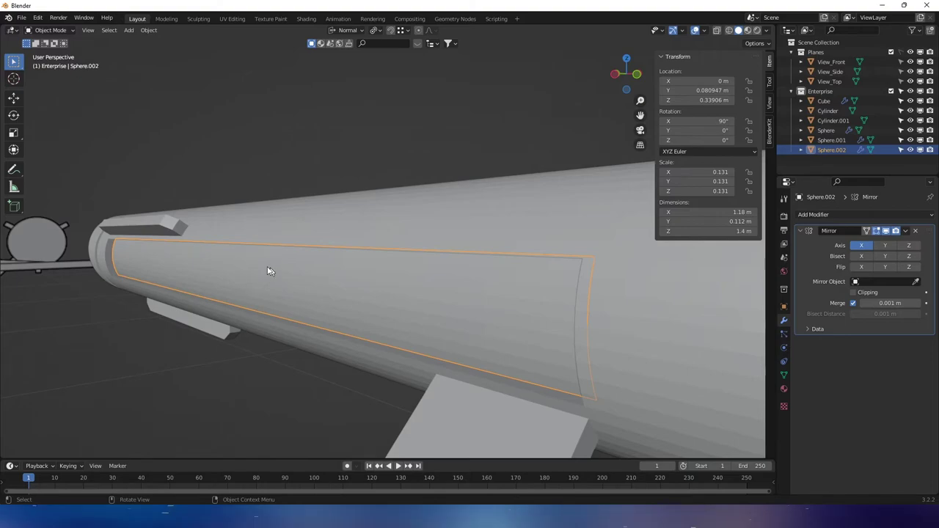
pyautogui.moveTo(257, 283); pyautogui.dragTo(318, 254, button='middle')
pyautogui.press('Tab')
pyautogui.scroll(-3, 318, 254)
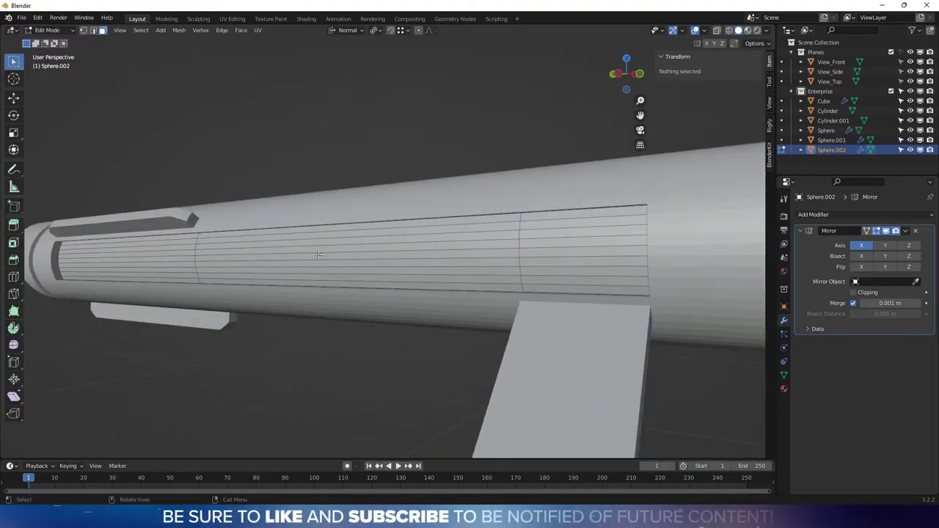
pyautogui.press('2')
pyautogui.moveTo(464, 188); pyautogui.dragTo(573, 333)
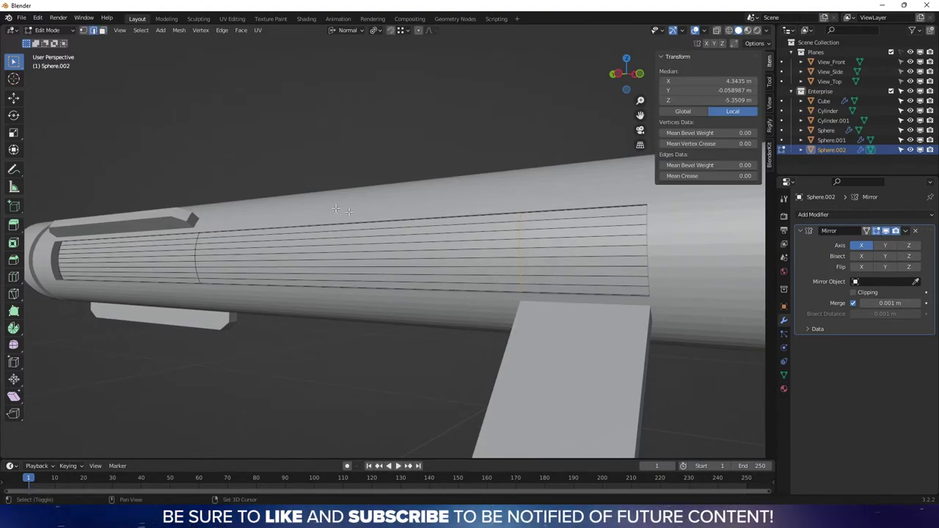
pyautogui.moveTo(171, 188); pyautogui.dragTo(261, 334)
pyautogui.rightClick(316, 190)
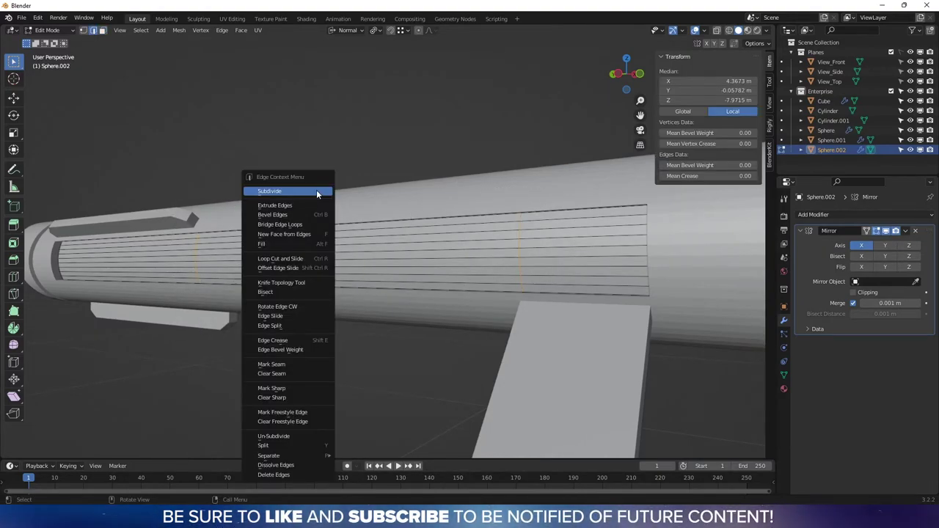
pyautogui.click(308, 465)
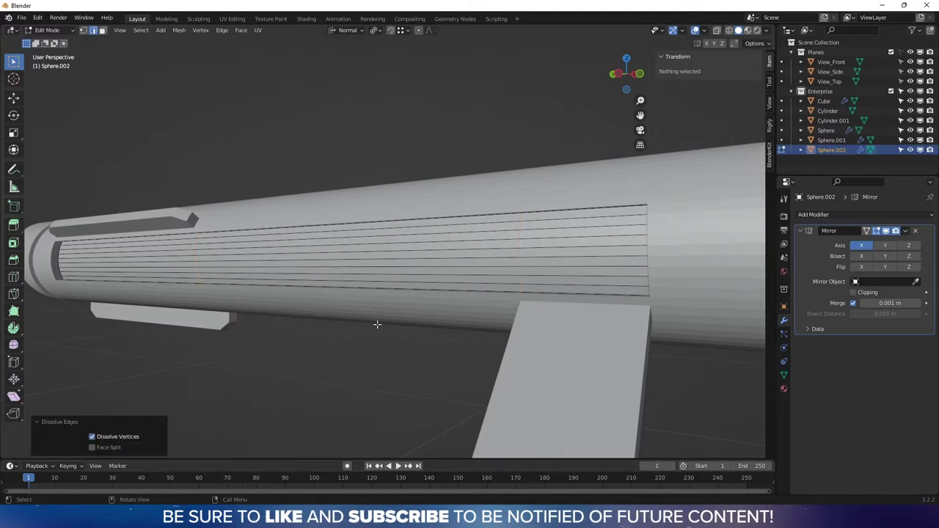
pyautogui.press('1')
pyautogui.moveTo(378, 261); pyautogui.dragTo(434, 176, button='middle')
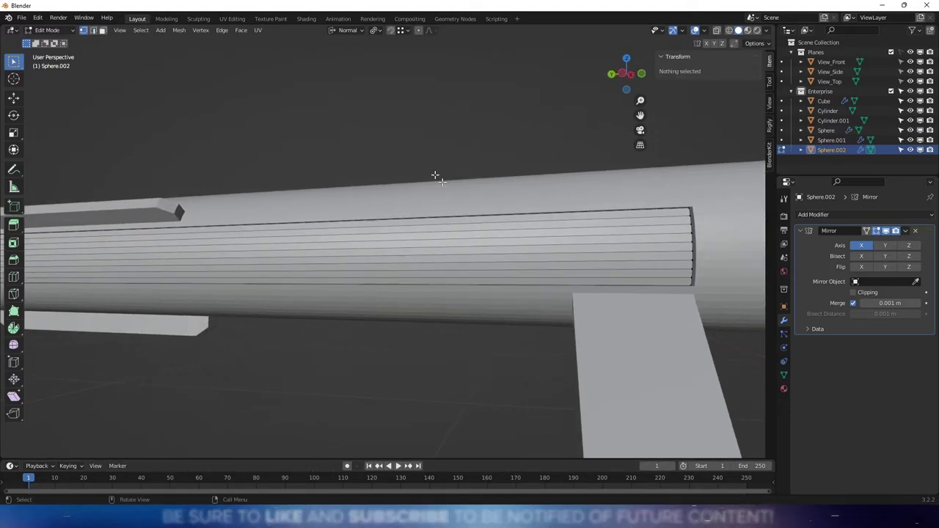
pyautogui.moveTo(436, 178); pyautogui.dragTo(593, 288)
pyautogui.moveTo(594, 289); pyautogui.dragTo(550, 301, button='middle')
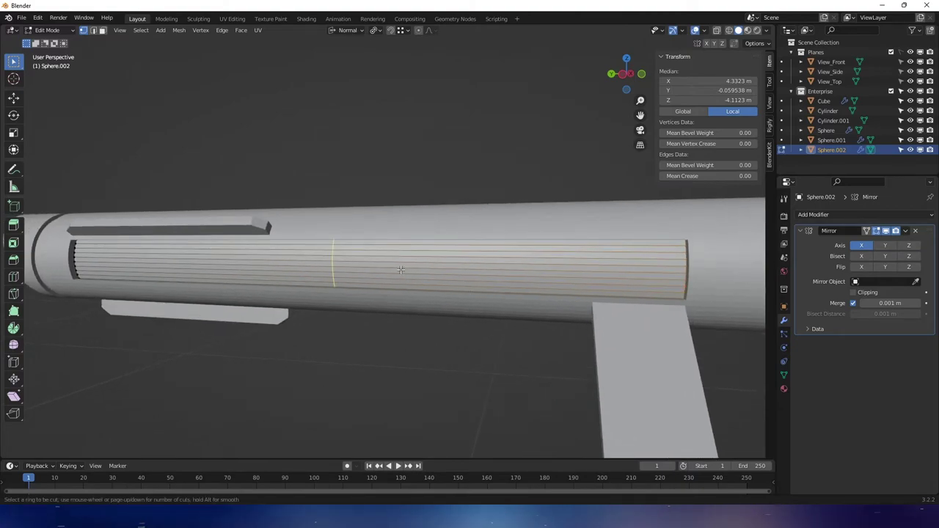
pyautogui.press('Escape')
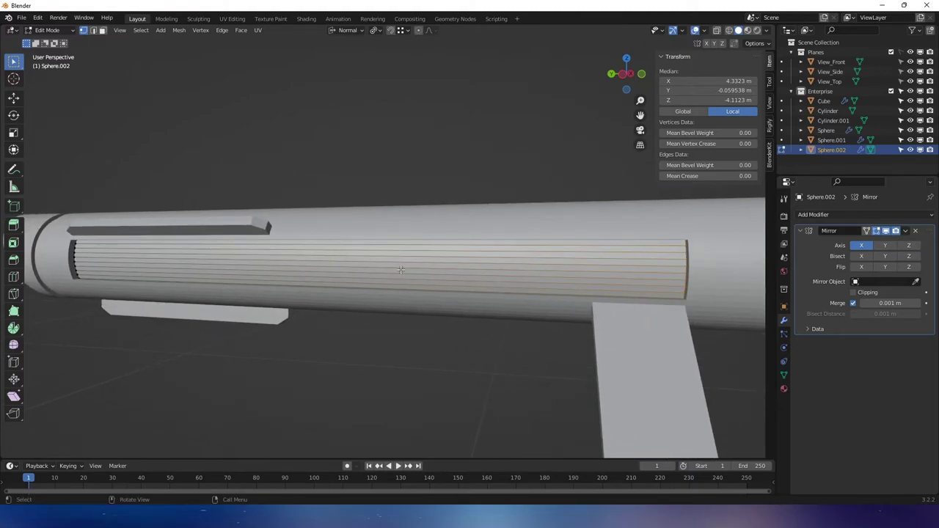
# - Add nine evenly spaced crosswise loop cuts to the inboard panel and bevel them to a width of about 0.048 m
pyautogui.press('2')
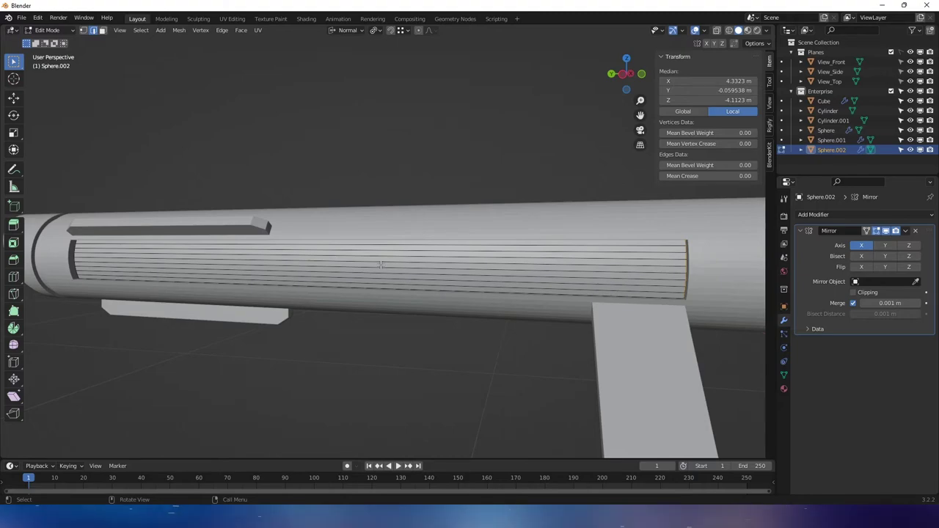
pyautogui.hotkey('ctrl', 'r')
pyautogui.scroll(8, 381, 265)
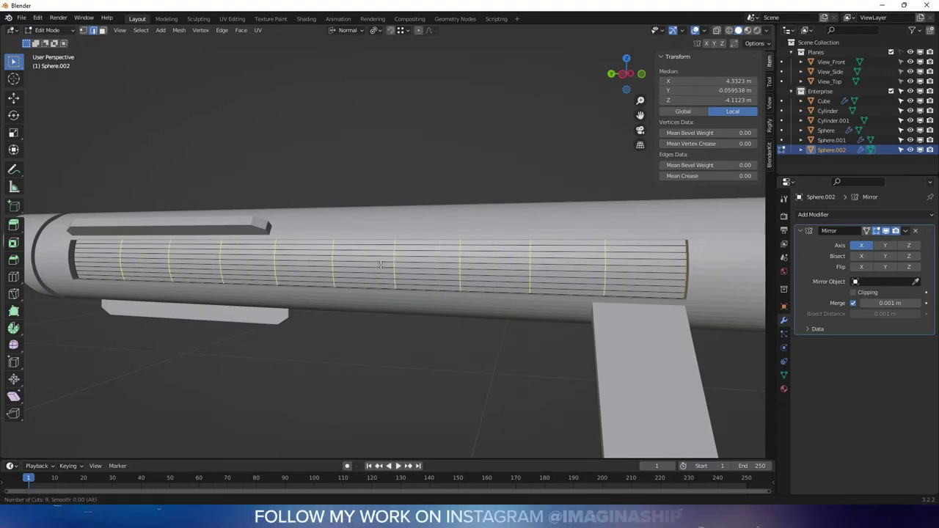
pyautogui.click(381, 265)
pyautogui.rightClick(380, 265)
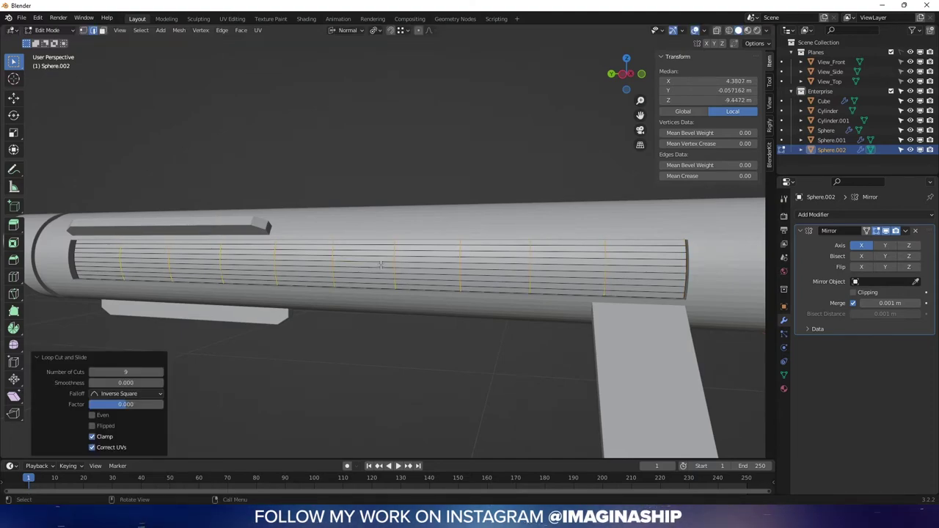
pyautogui.moveTo(381, 265); pyautogui.dragTo(455, 334, button='middle')
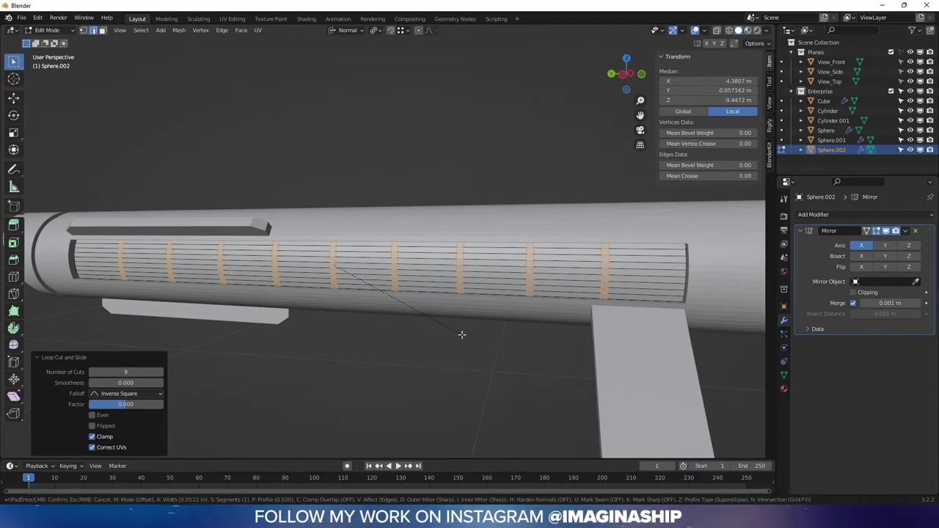
pyautogui.click(461, 334)
# - Extrude the nine bevelled strips about 0.007 m outward along their normal, return to Object Mode and deselect the panel
pyautogui.moveTo(462, 333); pyautogui.dragTo(457, 311, button='middle')
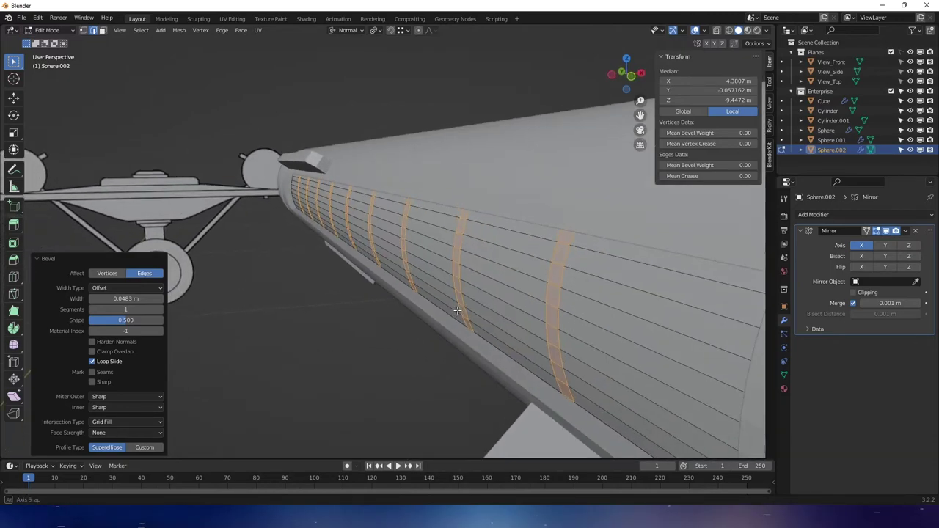
pyautogui.press('e')
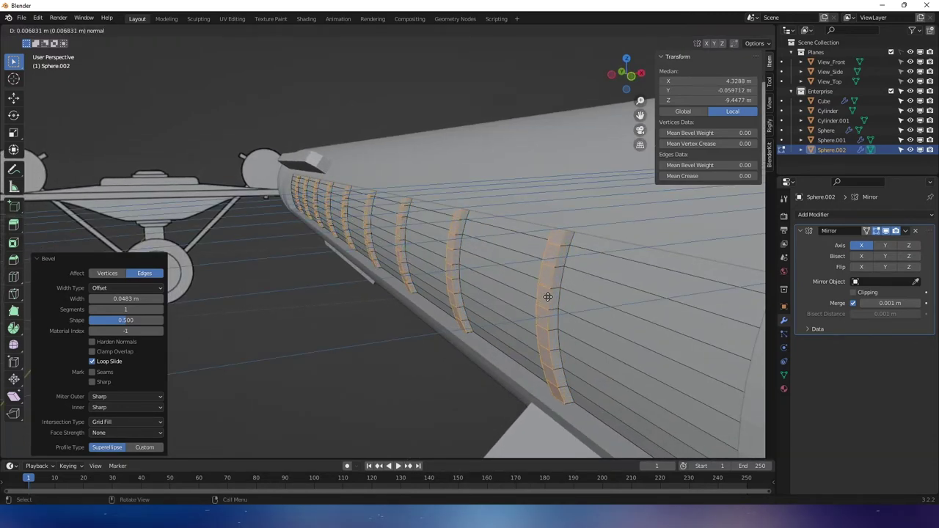
pyautogui.click(546, 300)
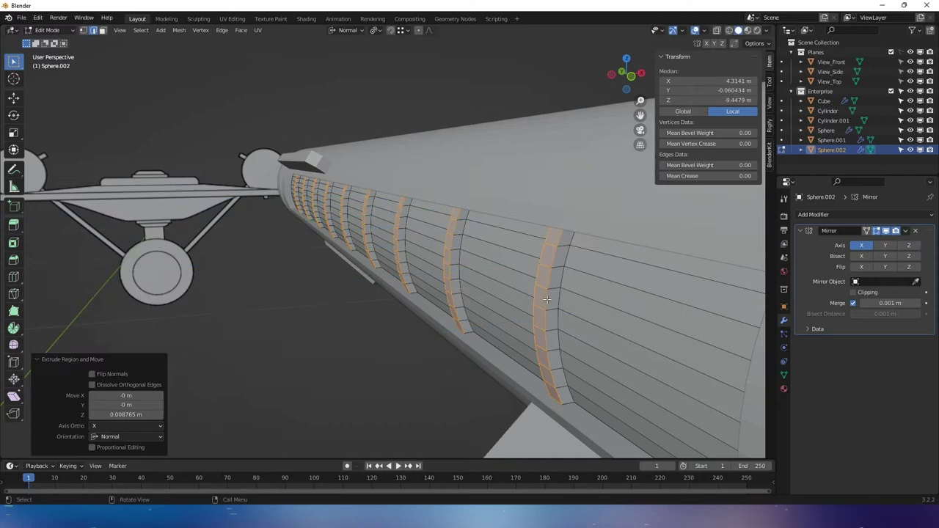
pyautogui.press('Tab')
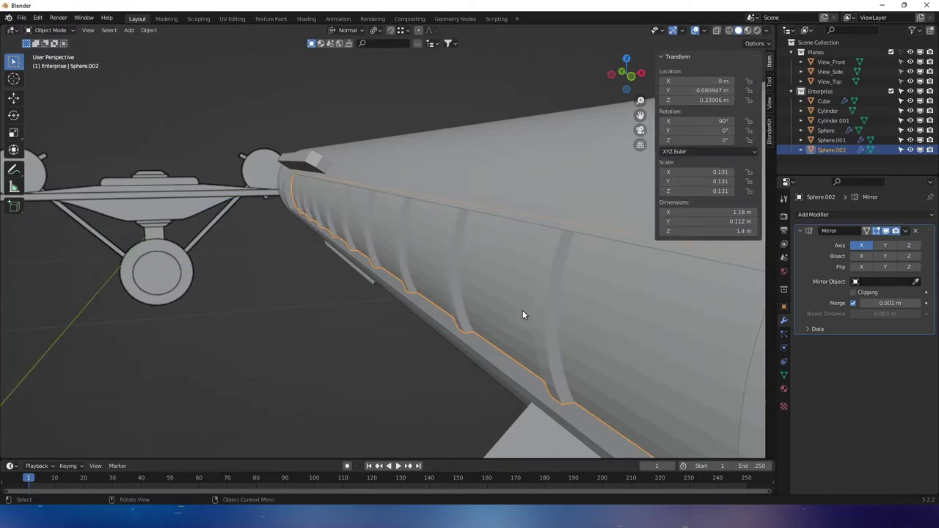
pyautogui.moveTo(522, 309); pyautogui.dragTo(451, 340, button='middle')
pyautogui.click(462, 179)
pyautogui.moveTo(462, 179); pyautogui.dragTo(370, 334, button='middle')
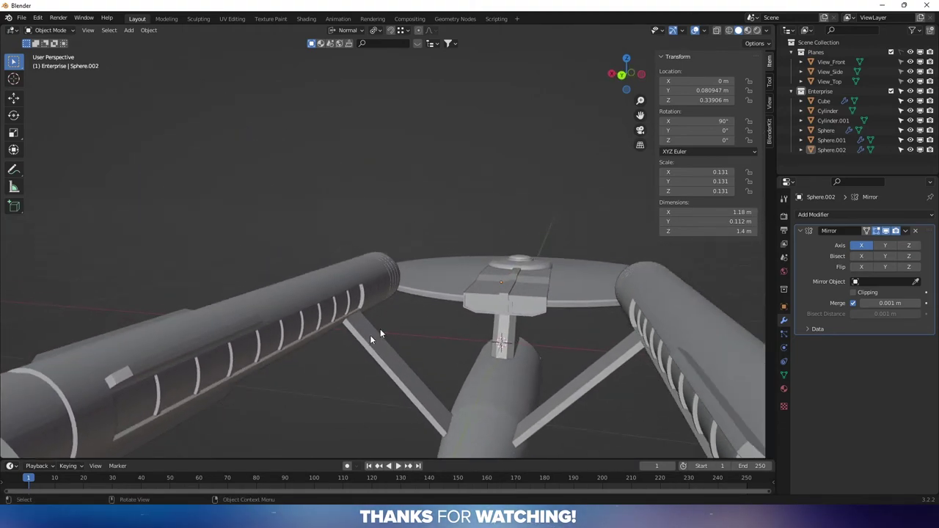
# - Switch the viewport to Material Preview shading and apply the existing Hull_Tan material to the nacelle and pylon object
pyautogui.click(748, 30)
pyautogui.moveTo(555, 221); pyautogui.dragTo(404, 268, button='middle')
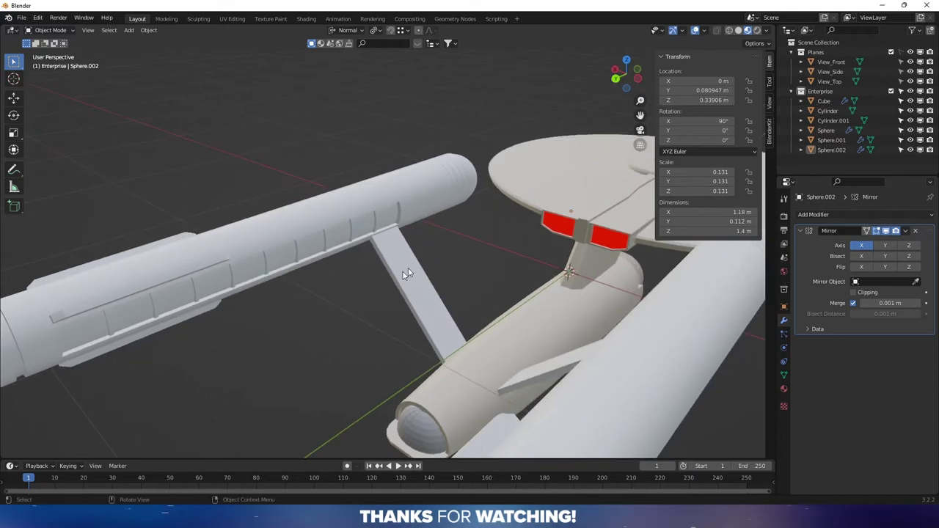
pyautogui.click(396, 275)
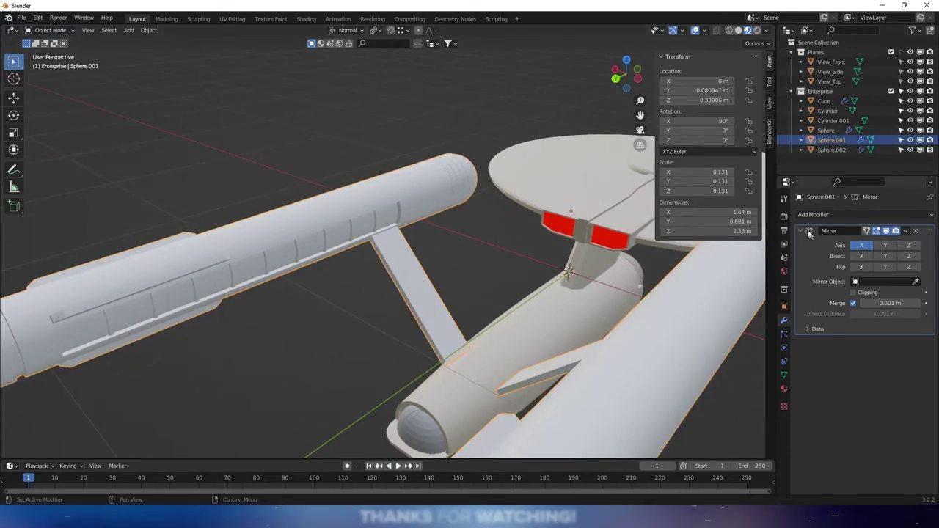
pyautogui.click(783, 390)
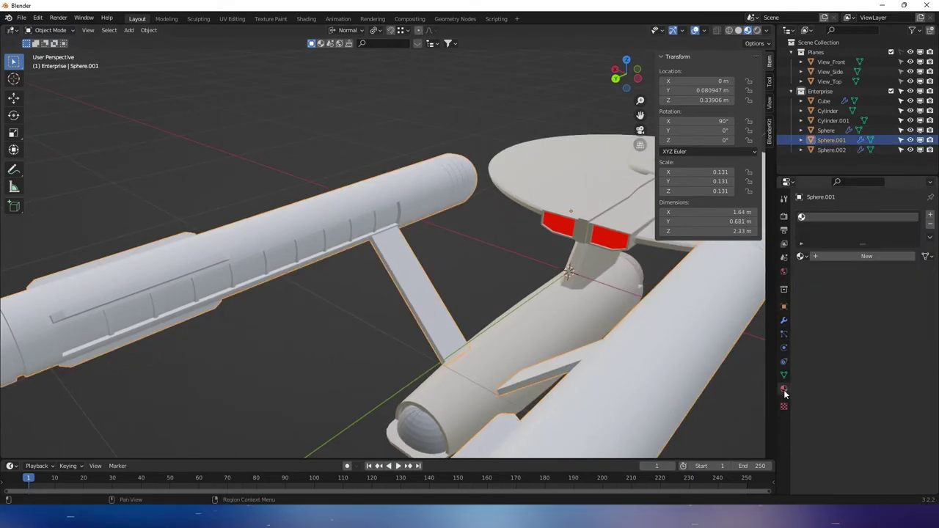
pyautogui.click(802, 256)
pyautogui.click(807, 282)
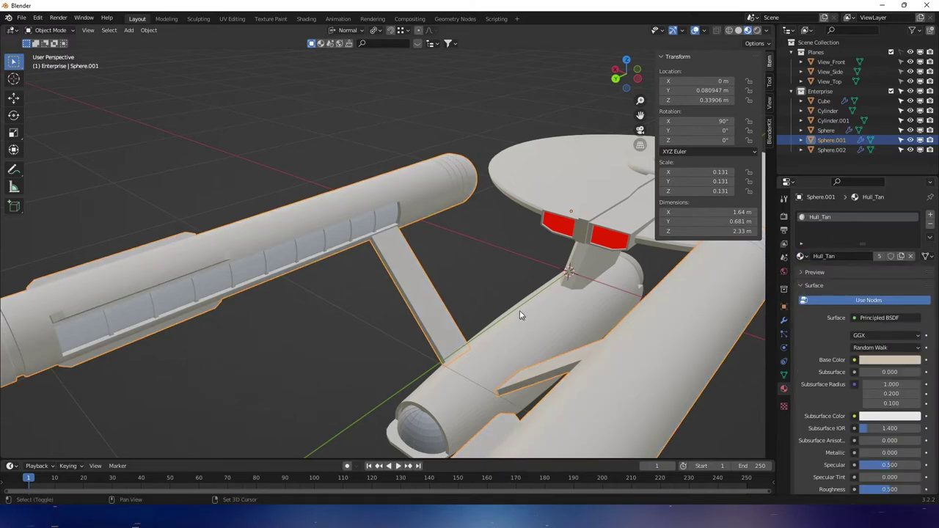
# - Enter Edit Mode on the nacelle, turn on X-ray and select all faces of its domed front cap
pyautogui.keyDown('shift'); pyautogui.moveTo(519, 316); pyautogui.dragTo(559, 265, button='middle'); pyautogui.keyUp('shift')
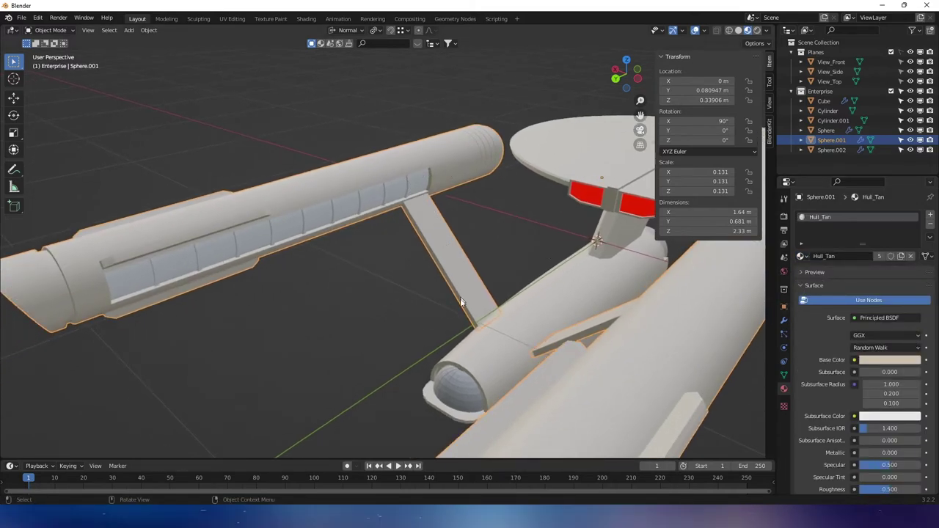
pyautogui.moveTo(443, 227); pyautogui.dragTo(628, 211, button='middle')
pyautogui.scroll(-2, 522, 264)
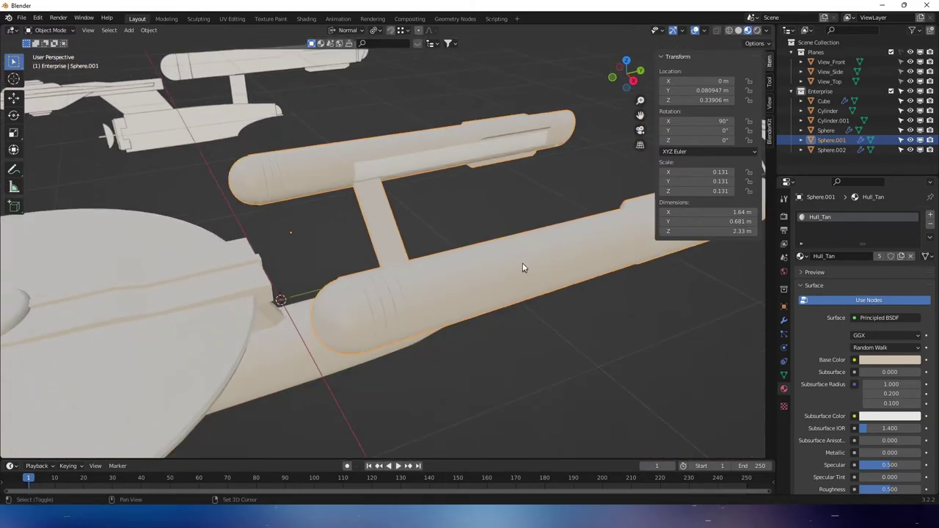
pyautogui.keyDown('shift'); pyautogui.moveTo(522, 264); pyautogui.dragTo(555, 255, button='middle'); pyautogui.keyUp('shift')
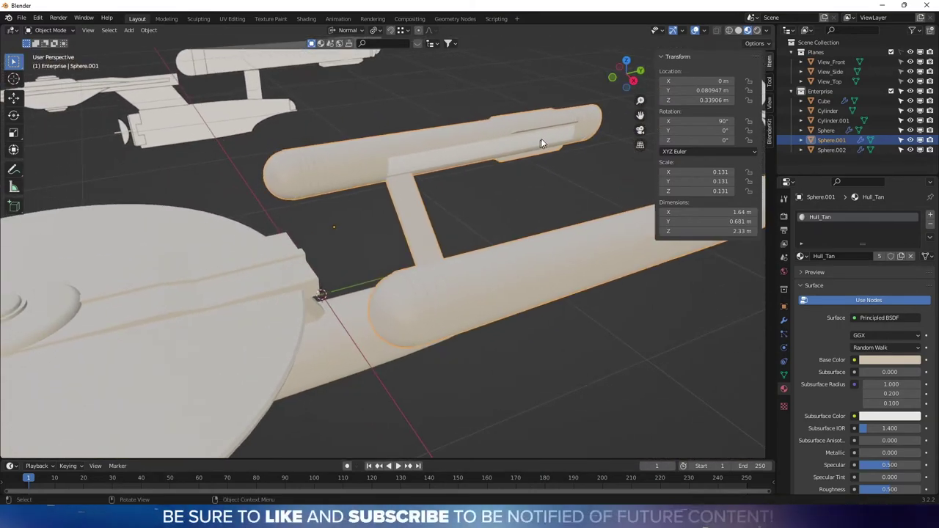
pyautogui.click(633, 81)
pyautogui.scroll(4, 510, 125)
pyautogui.scroll(-1, 418, 183)
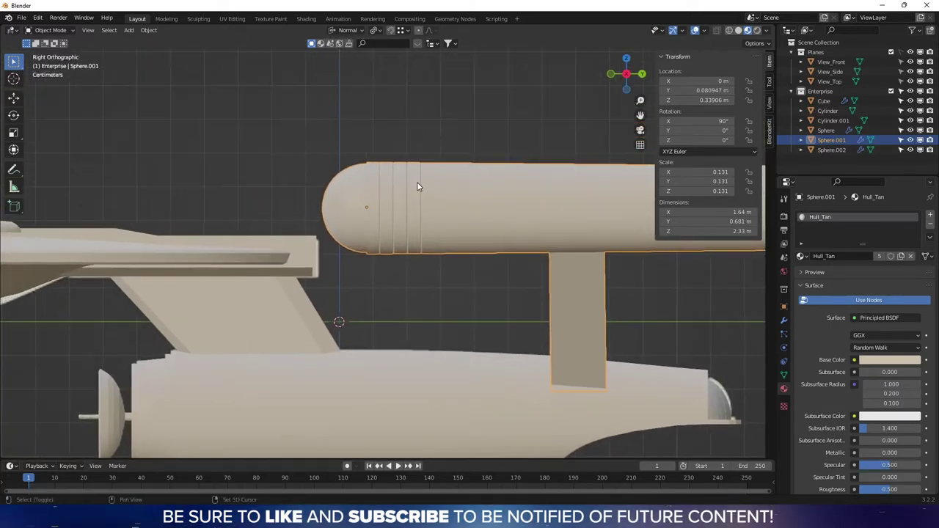
pyautogui.press('Tab')
pyautogui.press('3')
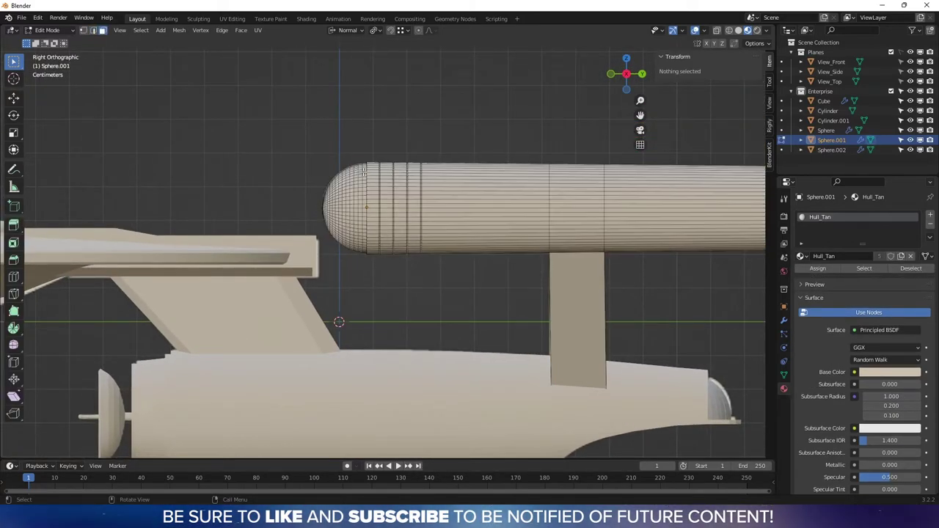
pyautogui.scroll(2, 285, 132)
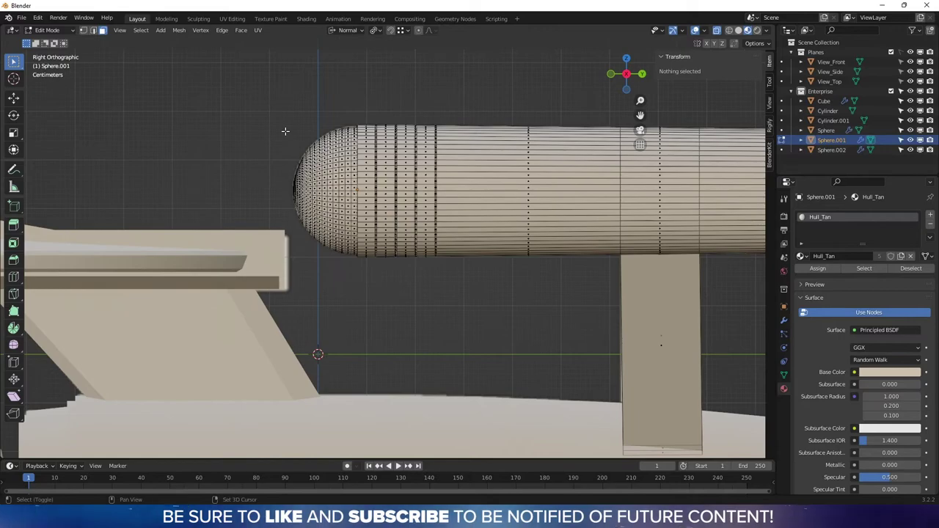
pyautogui.hotkey('alt', 'z')
pyautogui.scroll(2, 361, 177)
pyautogui.moveTo(290, 86); pyautogui.dragTo(423, 313)
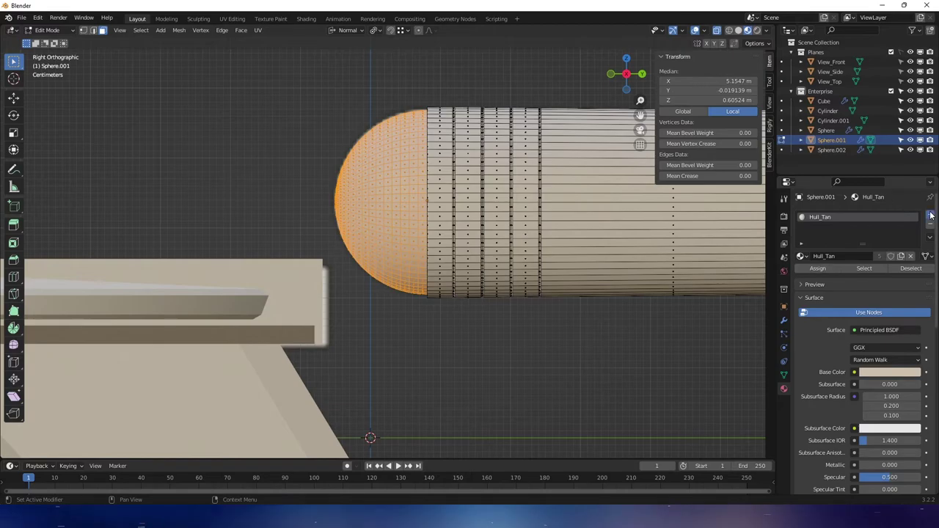
# - Add a second material slot using Impulse Engines, assign it to the selected dome faces and return to Object Mode
pyautogui.click(929, 213)
pyautogui.click(800, 275)
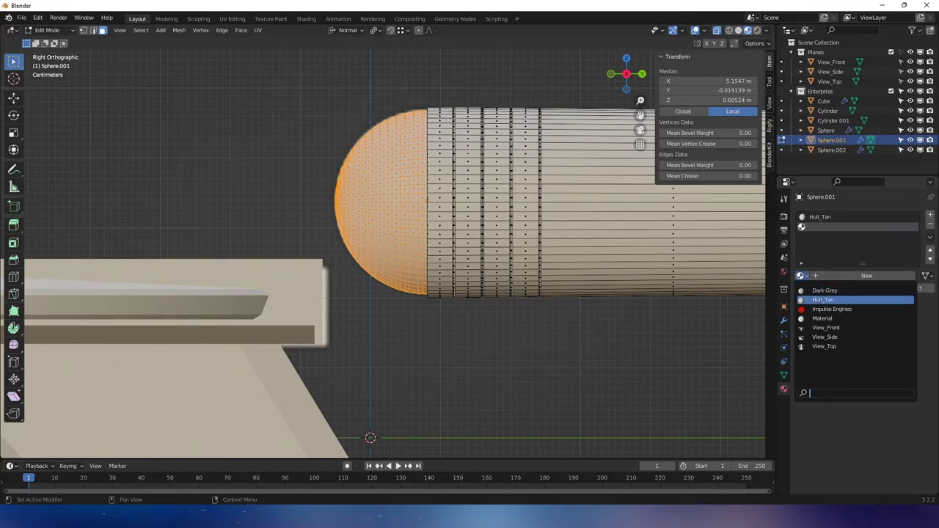
pyautogui.click(820, 309)
pyautogui.click(815, 288)
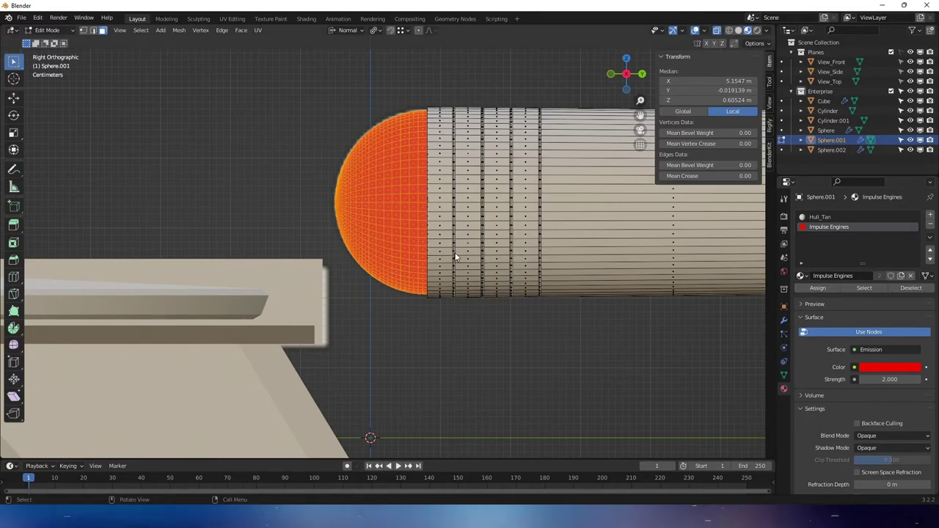
pyautogui.press('Tab')
pyautogui.moveTo(446, 296); pyautogui.dragTo(446, 349, button='middle')
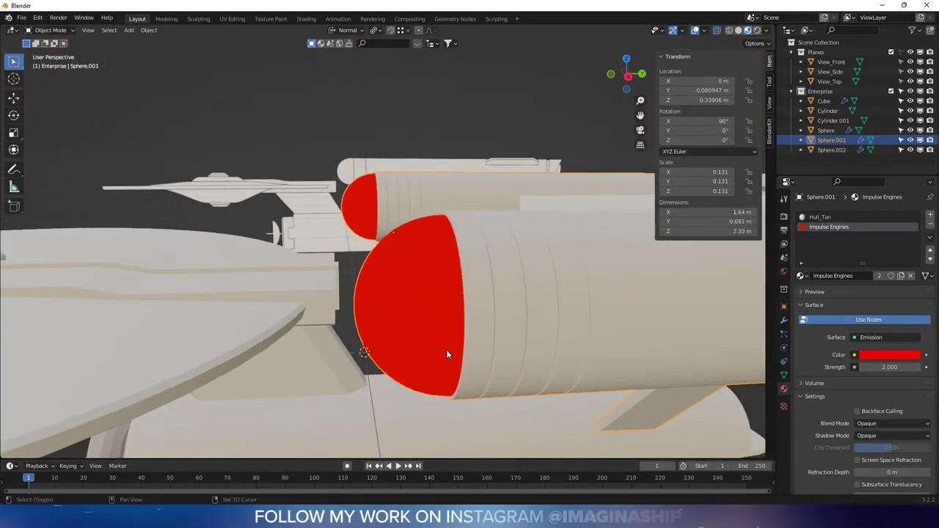
# - Enter Edit Mode on the nacelle in right side view and, with X-ray on, select the three ring bands behind the front dome
pyautogui.click(628, 75)
pyautogui.scroll(4, 487, 180)
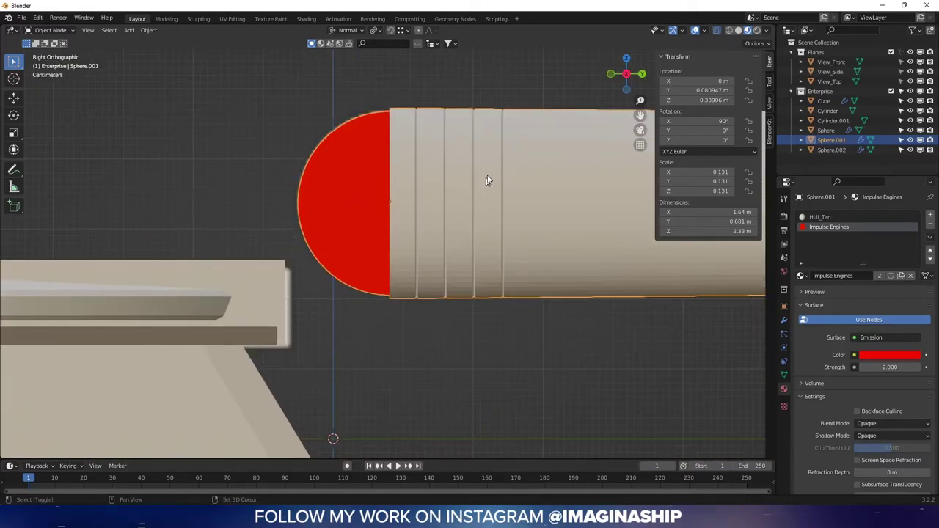
pyautogui.keyDown('shift'); pyautogui.moveTo(471, 191); pyautogui.dragTo(435, 205, button='middle'); pyautogui.keyUp('shift')
pyautogui.press('Tab')
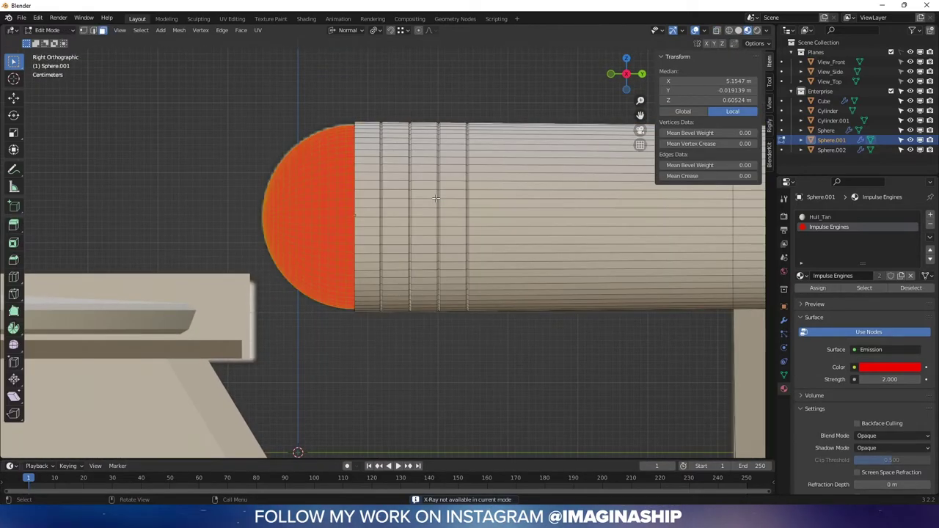
pyautogui.scroll(2, 436, 198)
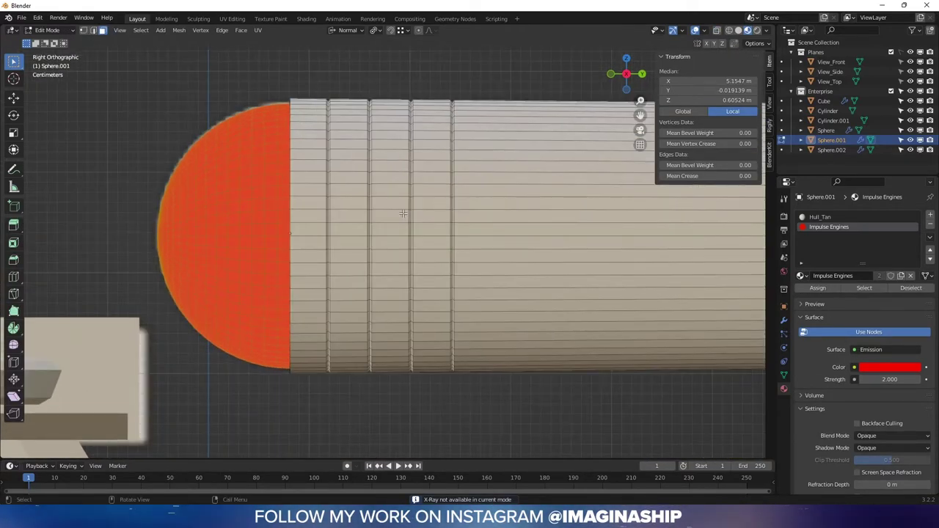
pyautogui.hotkey('alt', 'z')
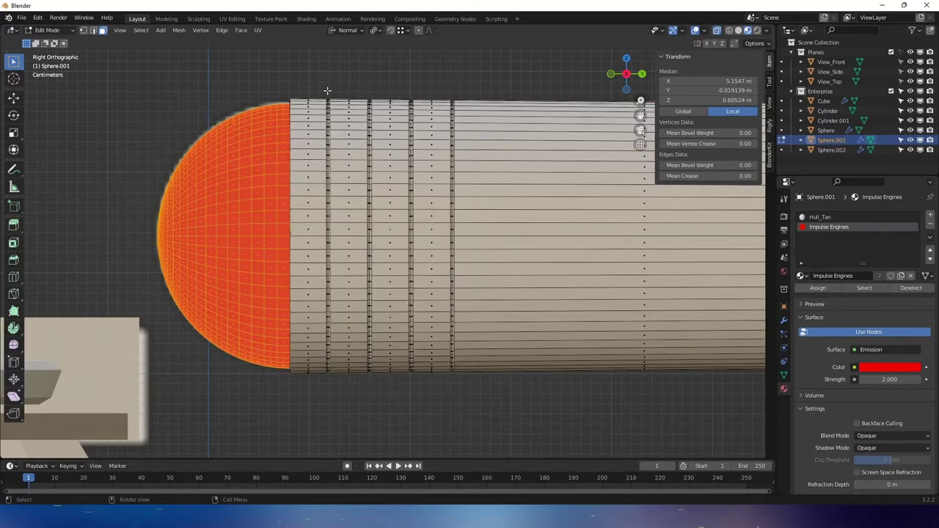
pyautogui.moveTo(327, 91); pyautogui.dragTo(452, 407)
pyautogui.scroll(1, 300, 195)
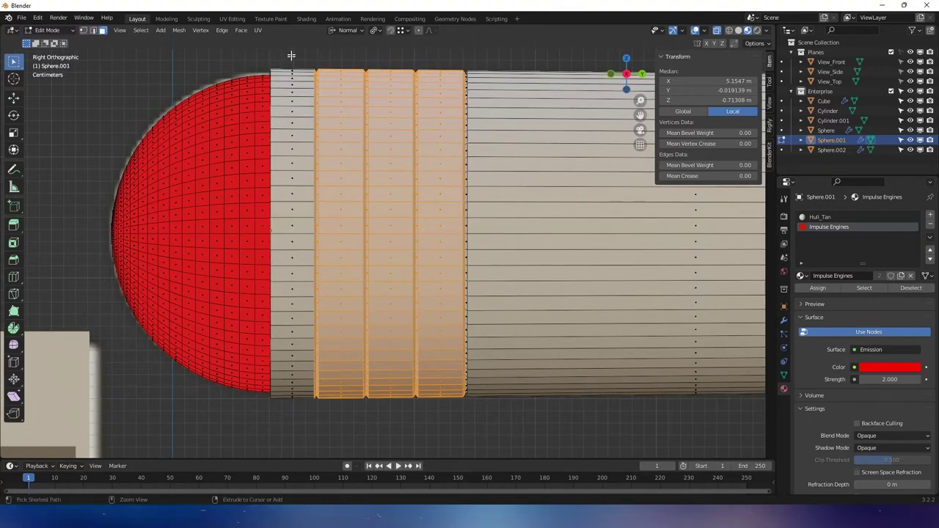
pyautogui.keyDown('ctrl'); pyautogui.moveTo(291, 55); pyautogui.dragTo(320, 448); pyautogui.keyUp('ctrl')
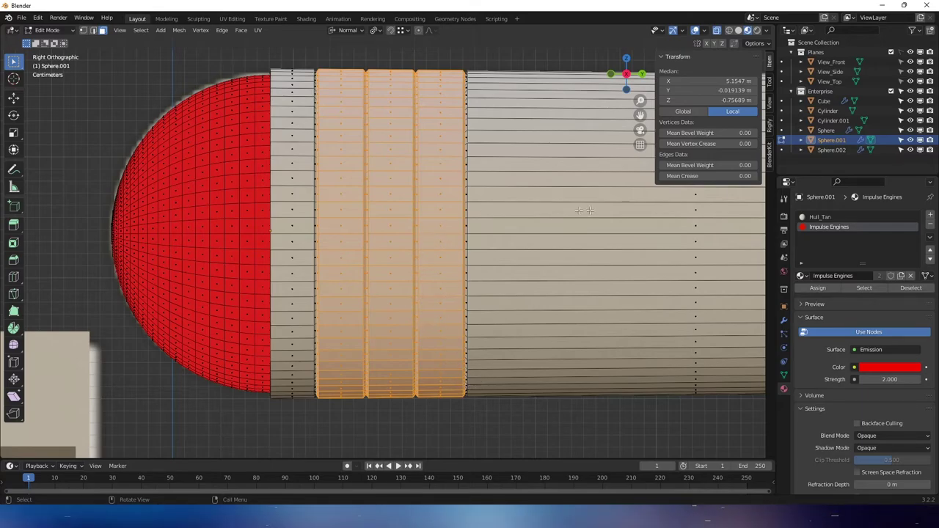
# - Add a third material slot using Dark Grey, assign it to the selected ring bands and return to Object Mode
pyautogui.click(930, 214)
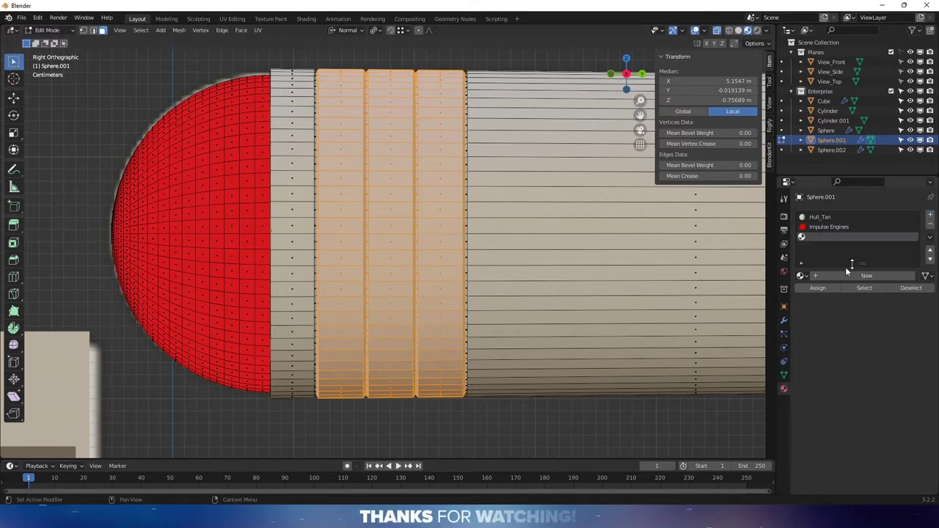
pyautogui.click(802, 275)
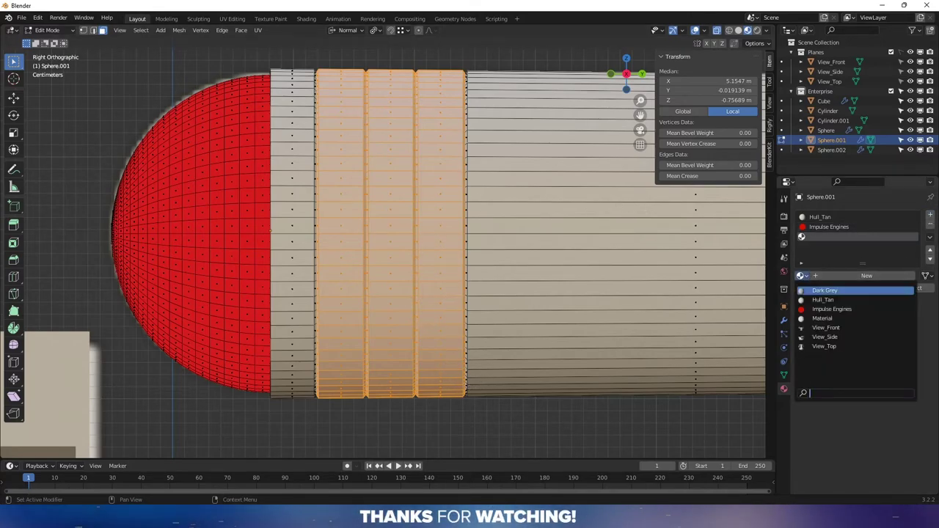
pyautogui.click(822, 291)
pyautogui.click(817, 288)
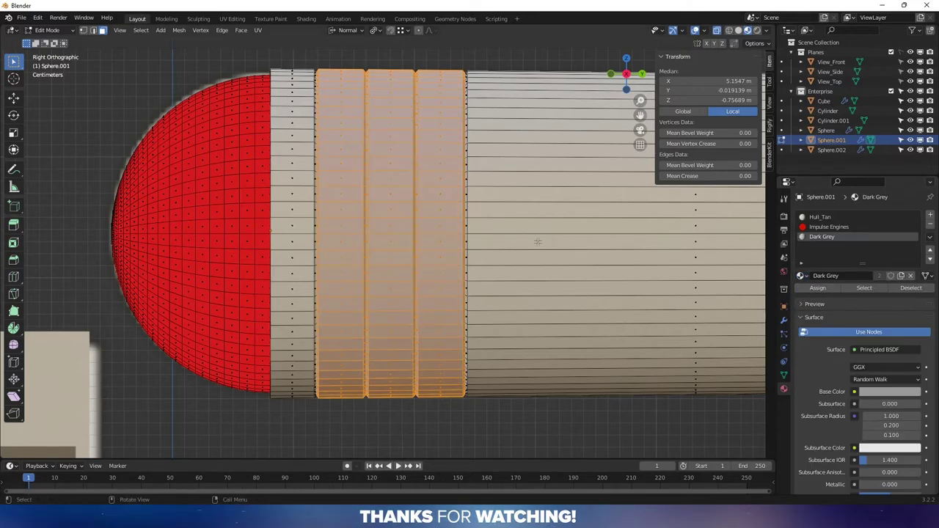
pyautogui.press('Tab')
# - Select the ribbed inboard nacelle panel and enter Edit Mode on it
pyautogui.moveTo(498, 255); pyautogui.dragTo(461, 289, button='middle')
pyautogui.scroll(3, 483, 275)
pyautogui.click(440, 240)
pyautogui.scroll(-2, 440, 240)
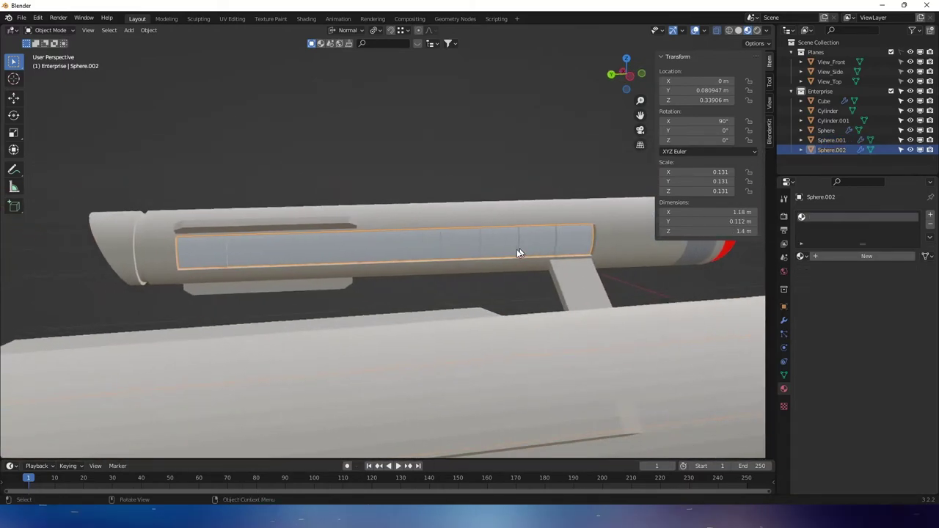
pyautogui.moveTo(518, 254); pyautogui.dragTo(358, 237, button='middle')
pyautogui.press('Tab')
pyautogui.scroll(2, 359, 236)
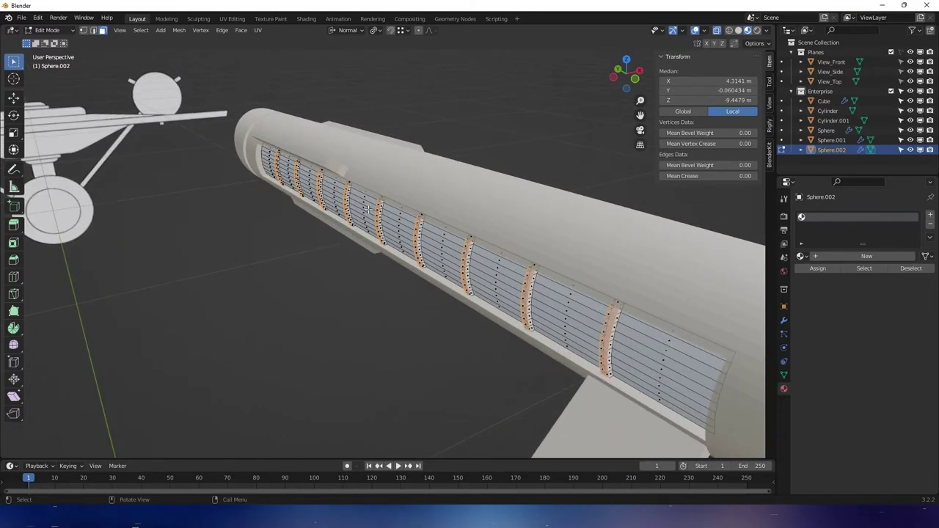
# - Select the faces of all ten wide panel sections between the raised strips, leaving the strips out of the selection
pyautogui.moveTo(519, 248); pyautogui.dragTo(484, 239, button='middle')
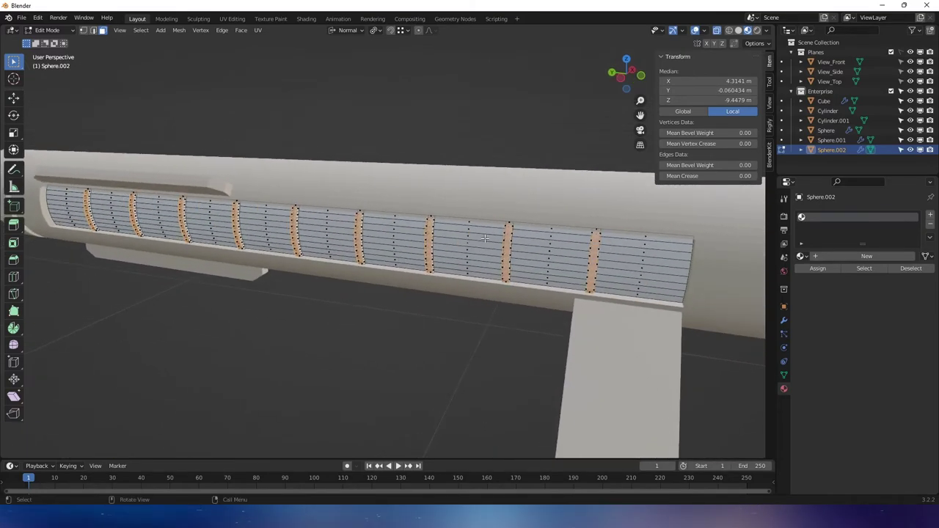
pyautogui.moveTo(671, 315); pyautogui.dragTo(672, 315)
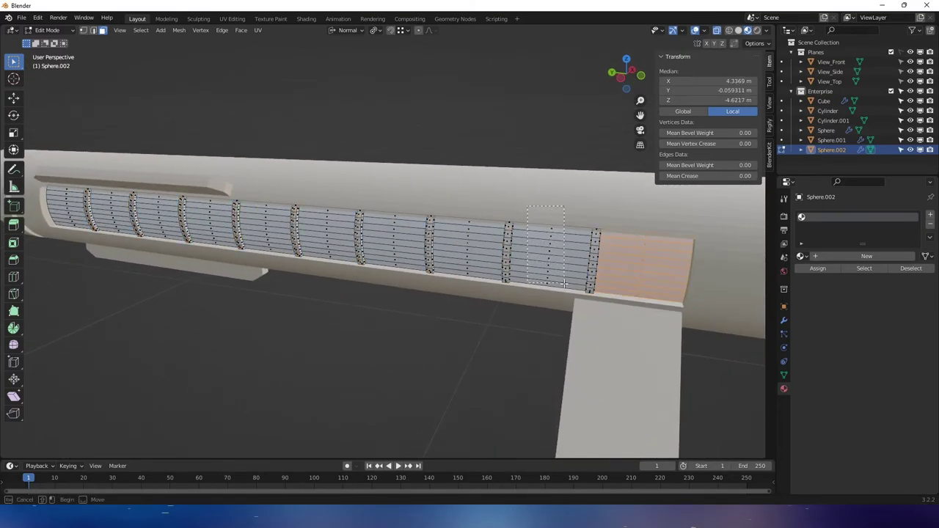
pyautogui.keyDown('shift'); pyautogui.moveTo(563, 284); pyautogui.dragTo(563, 284); pyautogui.keyUp('shift')
pyautogui.keyDown('shift'); pyautogui.moveTo(563, 283); pyautogui.dragTo(539, 226, button='middle'); pyautogui.keyUp('shift')
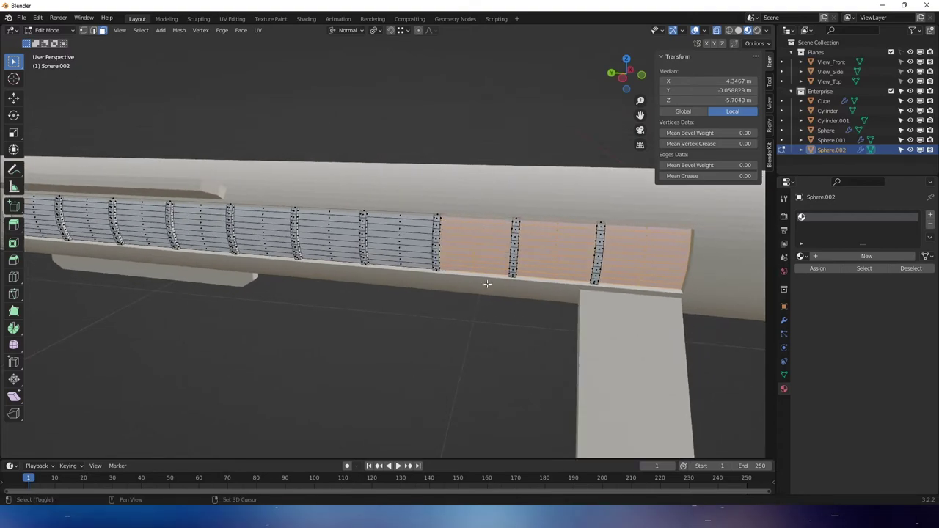
pyautogui.keyDown('shift'); pyautogui.moveTo(463, 204); pyautogui.dragTo(528, 222, button='middle'); pyautogui.keyUp('shift')
pyautogui.moveTo(529, 226); pyautogui.dragTo(561, 313)
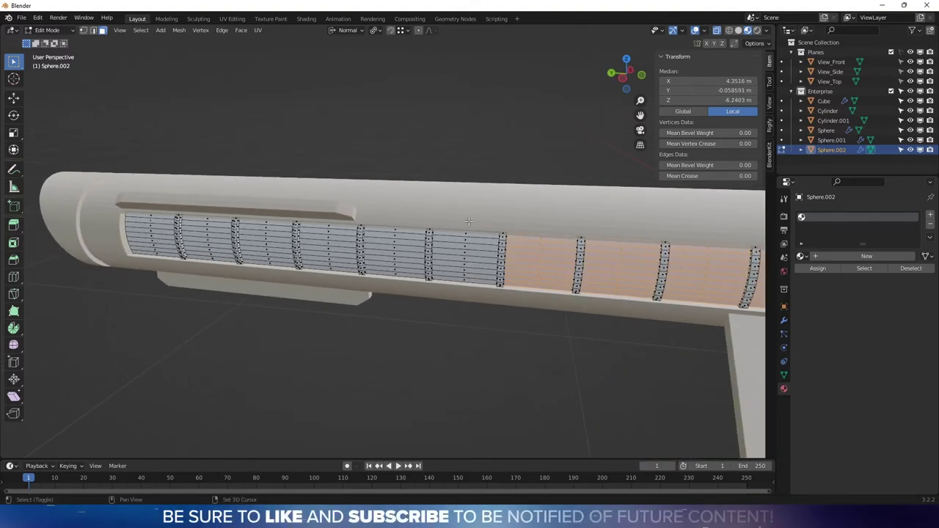
pyautogui.moveTo(451, 212); pyautogui.dragTo(473, 299)
pyautogui.moveTo(383, 213); pyautogui.dragTo(401, 294)
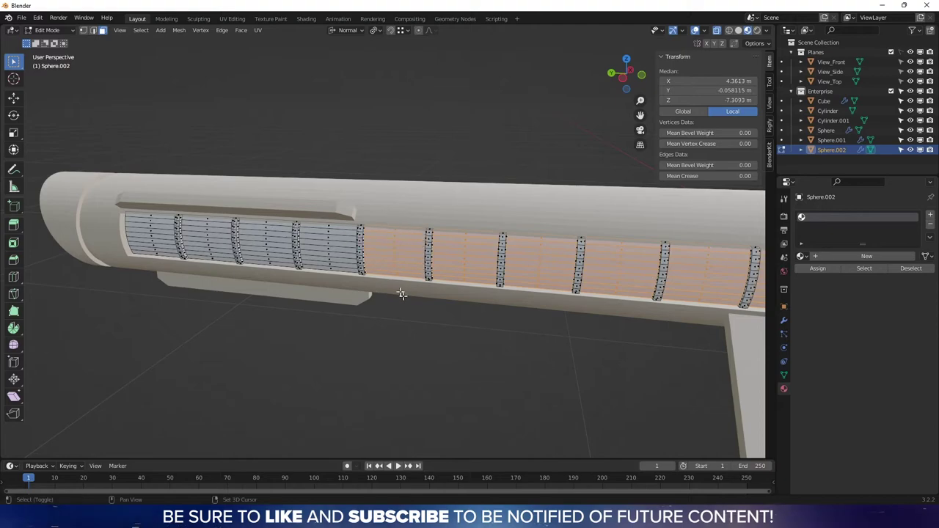
pyautogui.keyDown('shift'); pyautogui.moveTo(332, 292); pyautogui.dragTo(333, 295); pyautogui.keyUp('shift')
pyautogui.moveTo(332, 294); pyautogui.dragTo(420, 273, button='middle')
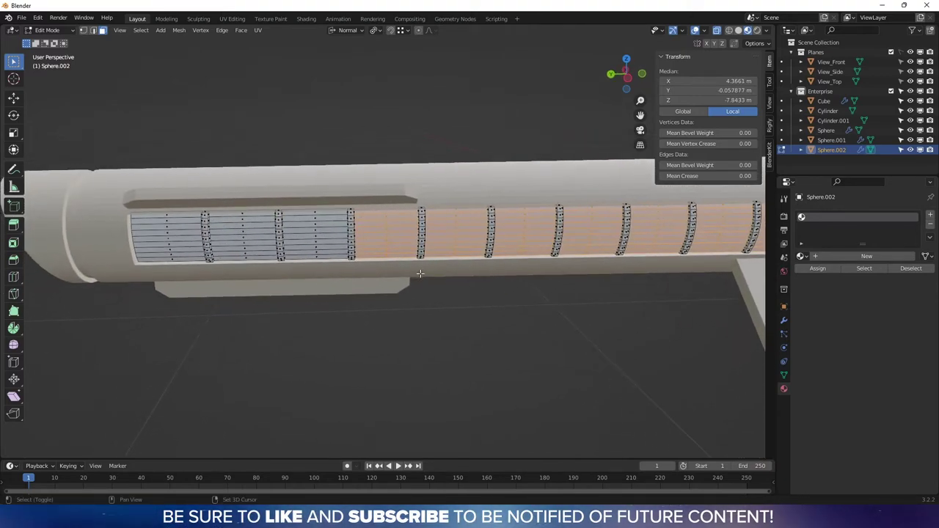
pyautogui.moveTo(326, 273); pyautogui.dragTo(326, 273)
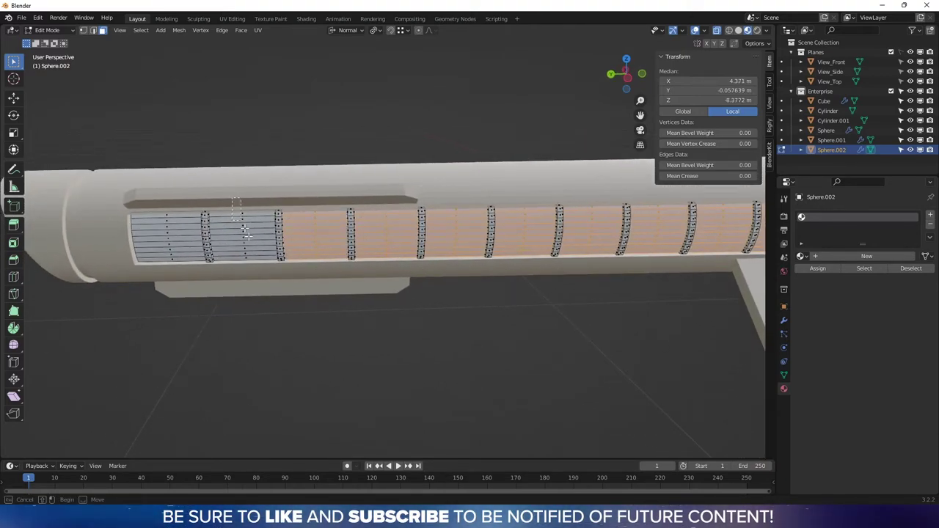
pyautogui.moveTo(245, 231); pyautogui.dragTo(251, 267)
pyautogui.moveTo(156, 202); pyautogui.dragTo(181, 275)
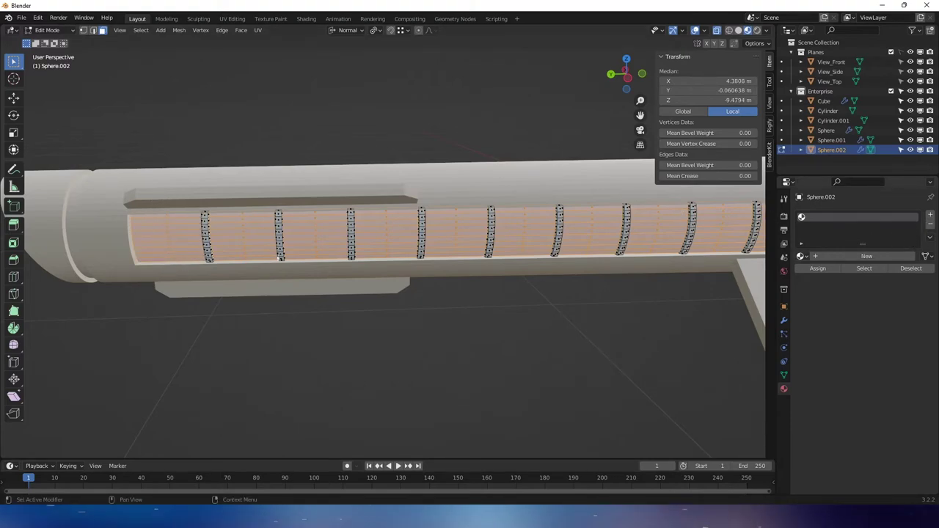
# - Give the inboard panel's first material slot the existing Dark Grey material
pyautogui.click(801, 256)
pyautogui.click(814, 269)
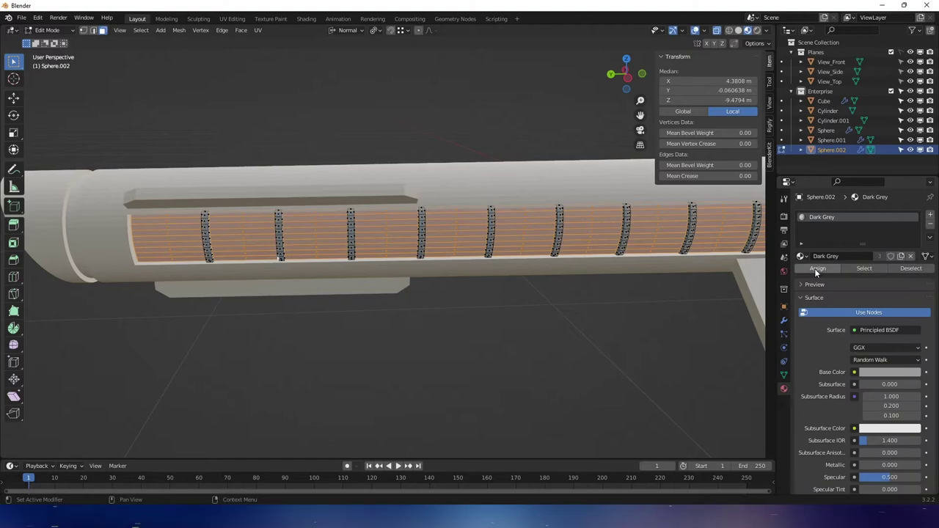
pyautogui.keyDown('shift'); pyautogui.moveTo(722, 250); pyautogui.dragTo(683, 250, button='middle'); pyautogui.keyUp('shift')
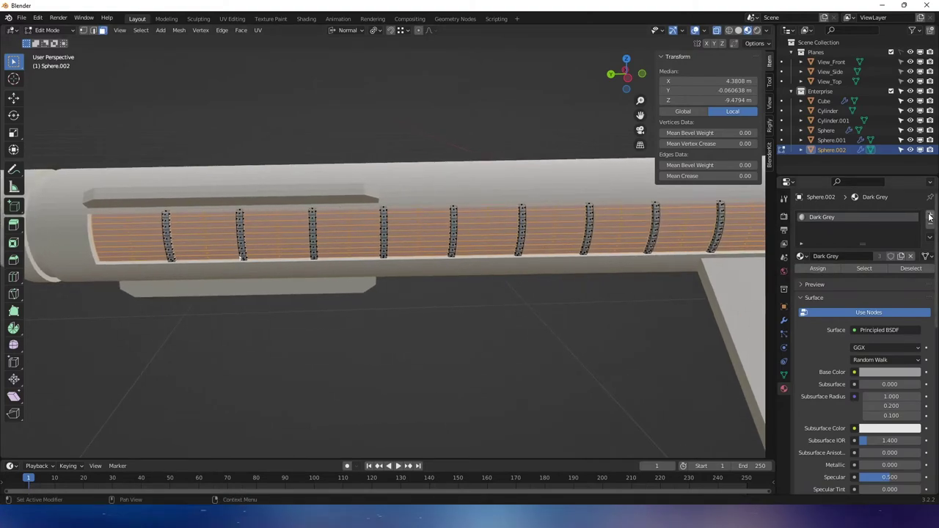
# - Add a second slot with a new material named Warp Drive and assign it to the selected panel sections
pyautogui.click(929, 216)
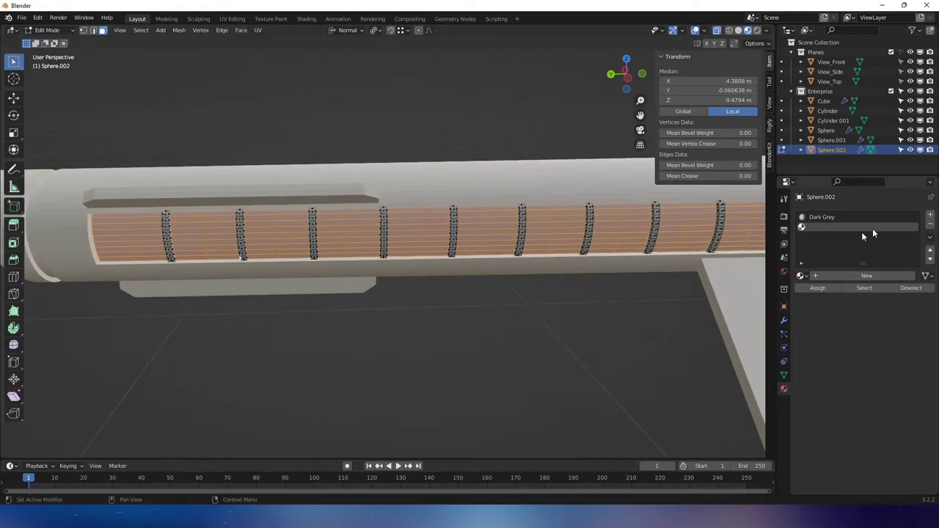
pyautogui.click(815, 276)
pyautogui.doubleClick(819, 226)
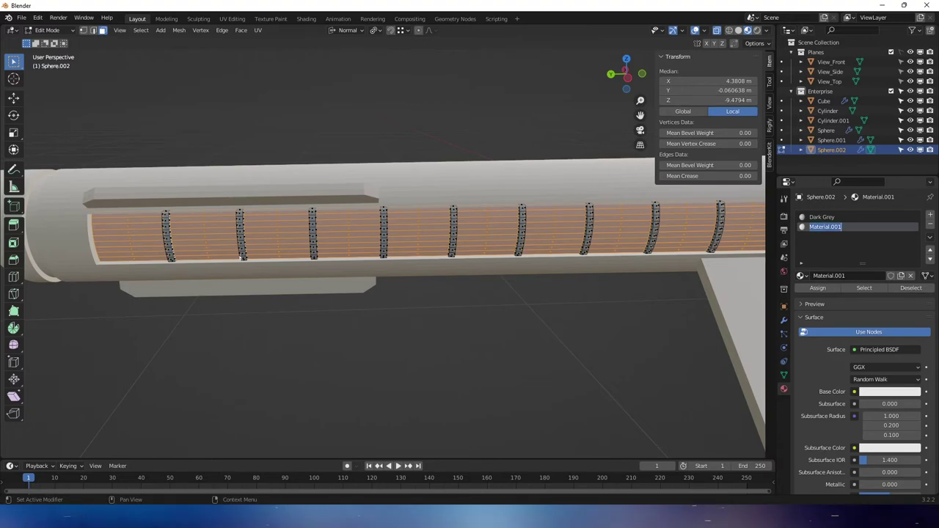
pyautogui.write('Warp Drive')
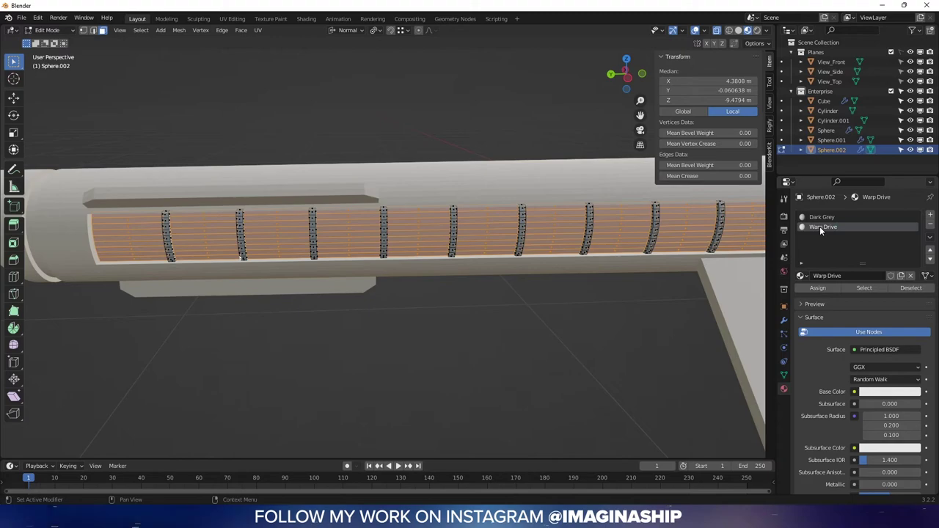
pyautogui.click(810, 287)
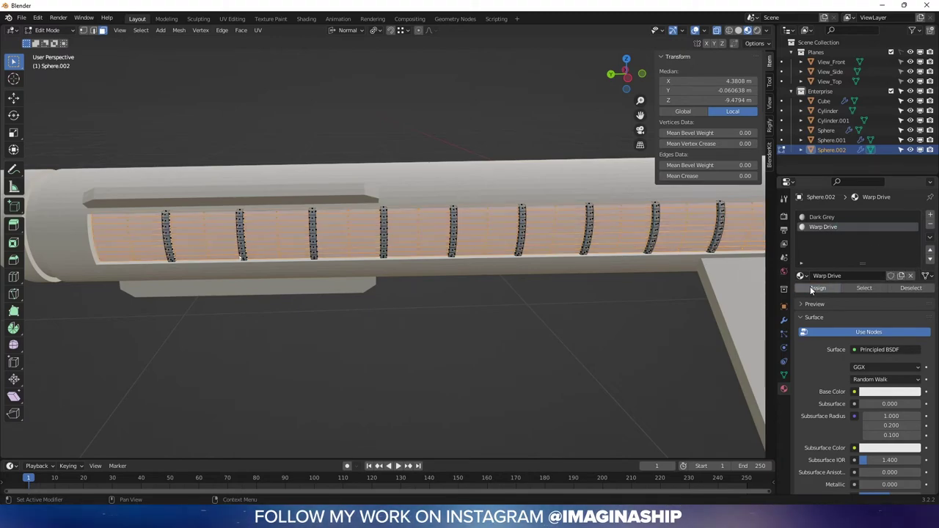
# - Change the Warp Drive surface to a blue Emission shader with hue 0.620, return to Object Mode and deselect the panel
pyautogui.click(870, 350)
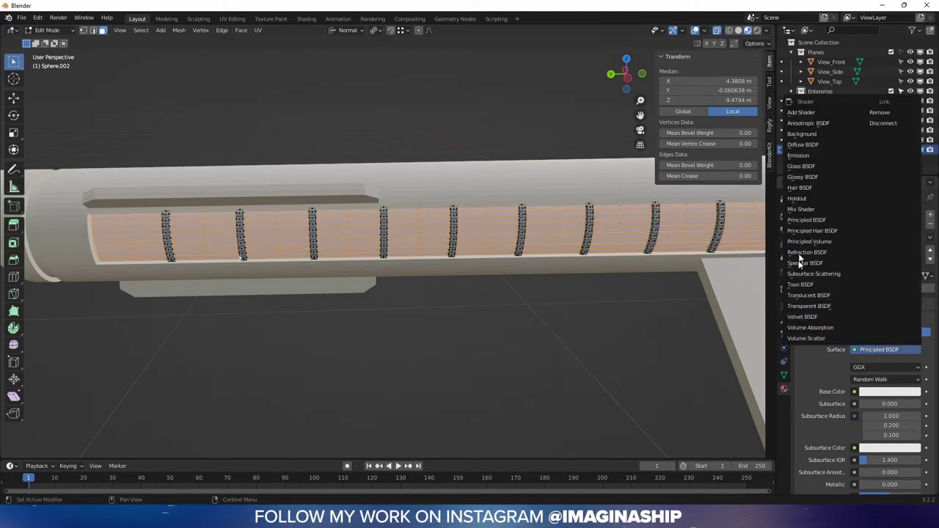
pyautogui.click(799, 155)
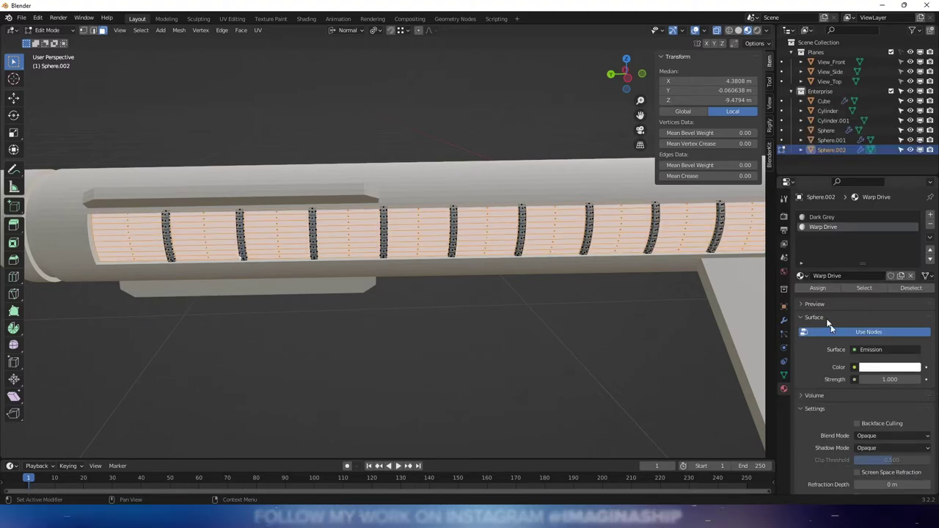
pyautogui.click(873, 366)
pyautogui.click(883, 242)
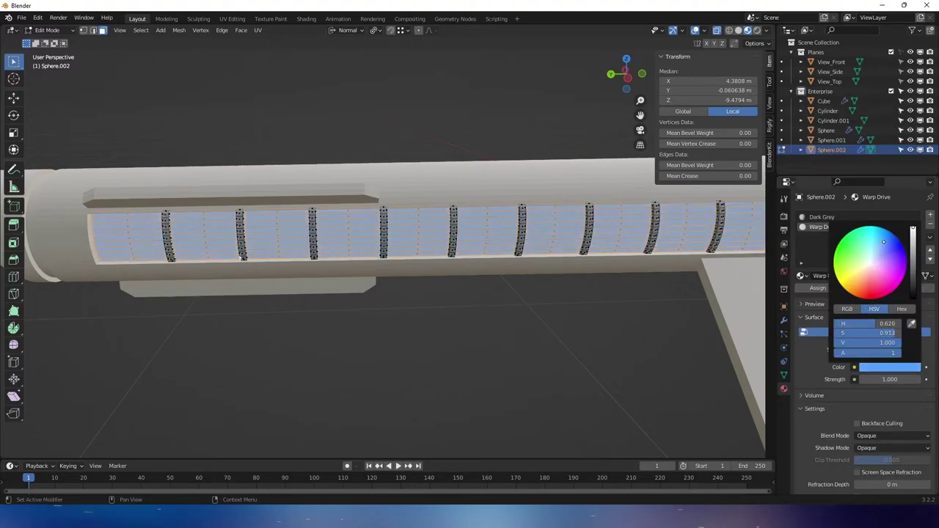
pyautogui.press('Tab')
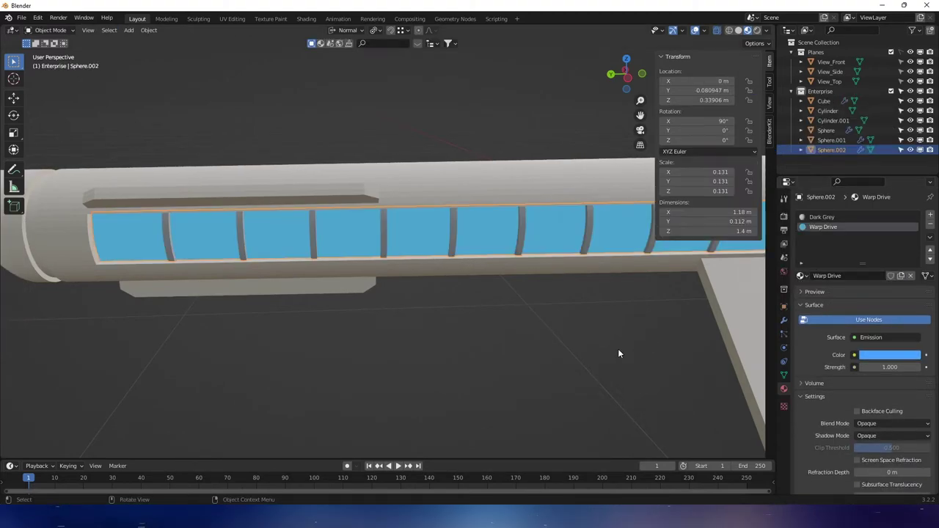
pyautogui.moveTo(618, 353); pyautogui.dragTo(639, 358, button='middle')
pyautogui.scroll(-3, 631, 355)
pyautogui.moveTo(477, 329); pyautogui.dragTo(569, 366, button='middle')
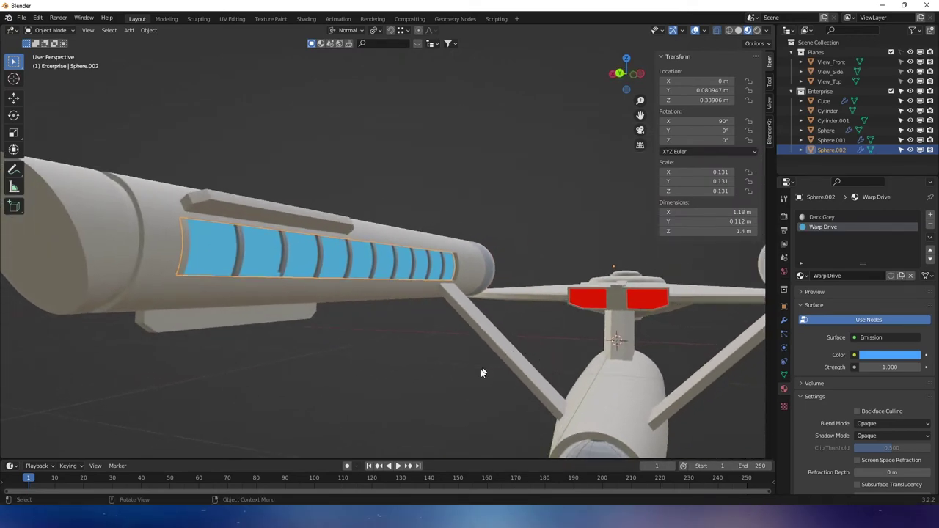
pyautogui.click(482, 373)
# - Enter Edit Mode on the nacelle and select the faces of its raised upper and lower rear fins
pyautogui.moveTo(478, 373); pyautogui.dragTo(477, 392, button='middle')
pyautogui.click(314, 253)
pyautogui.press('Tab')
pyautogui.moveTo(314, 253); pyautogui.dragTo(377, 304, button='middle')
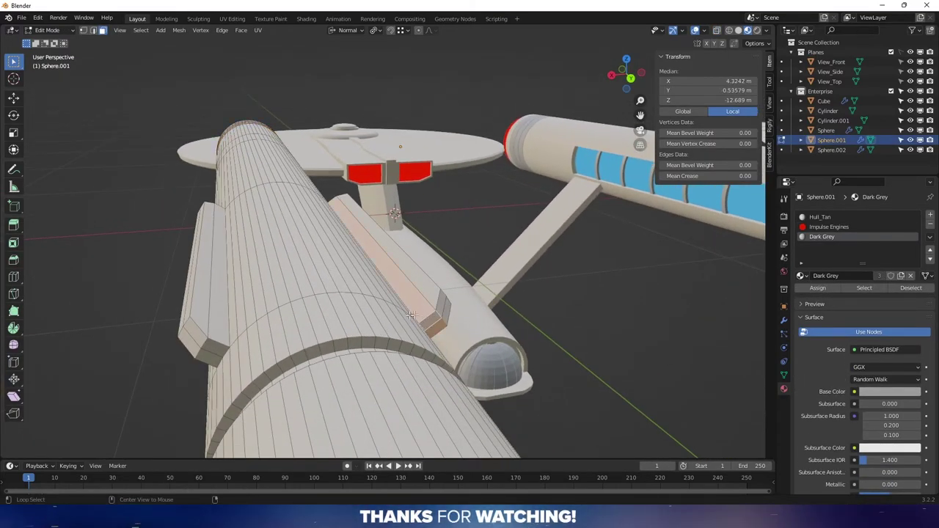
pyautogui.keyDown('alt'); pyautogui.keyDown('shift'); pyautogui.click(218, 342); pyautogui.keyUp('shift'); pyautogui.keyUp('alt')
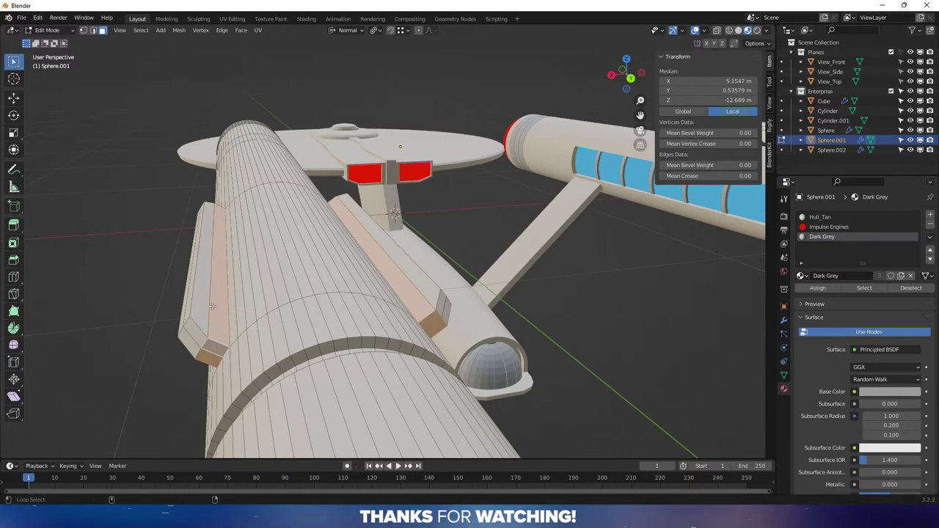
pyautogui.keyDown('alt'); pyautogui.keyDown('shift'); pyautogui.click(440, 302); pyautogui.keyUp('shift'); pyautogui.keyUp('alt')
pyautogui.moveTo(440, 301); pyautogui.dragTo(418, 299, button='middle')
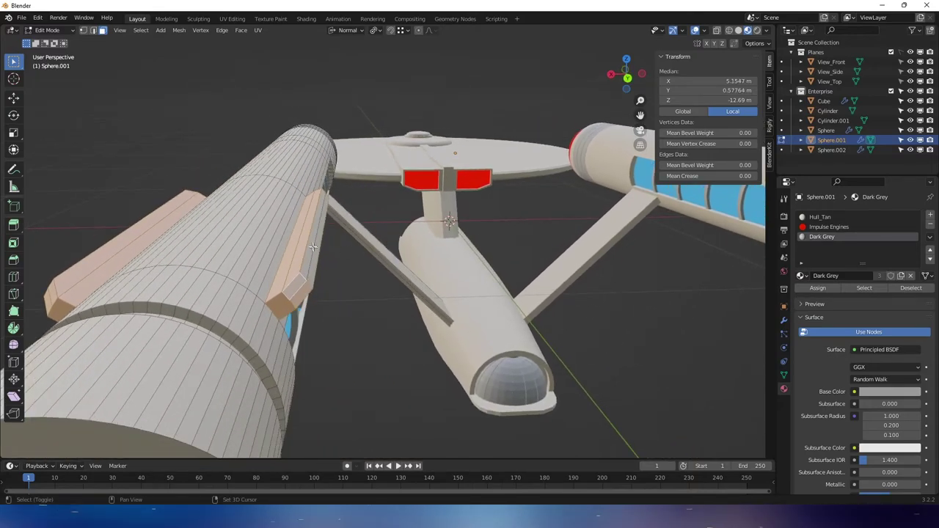
pyautogui.keyDown('shift'); pyautogui.moveTo(220, 220); pyautogui.dragTo(336, 222, button='middle'); pyautogui.keyUp('shift')
pyautogui.moveTo(347, 188); pyautogui.dragTo(338, 196, button='middle')
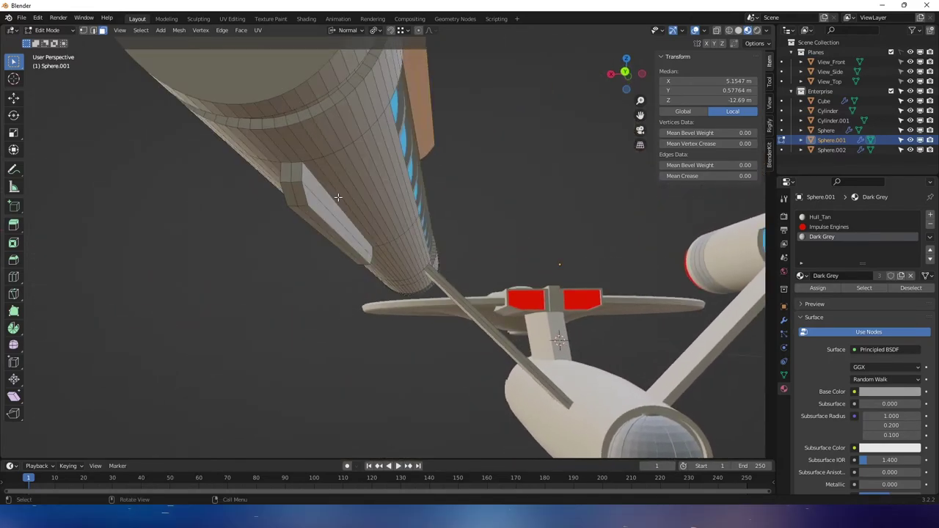
pyautogui.keyDown('alt'); pyautogui.click(302, 190); pyautogui.keyUp('alt')
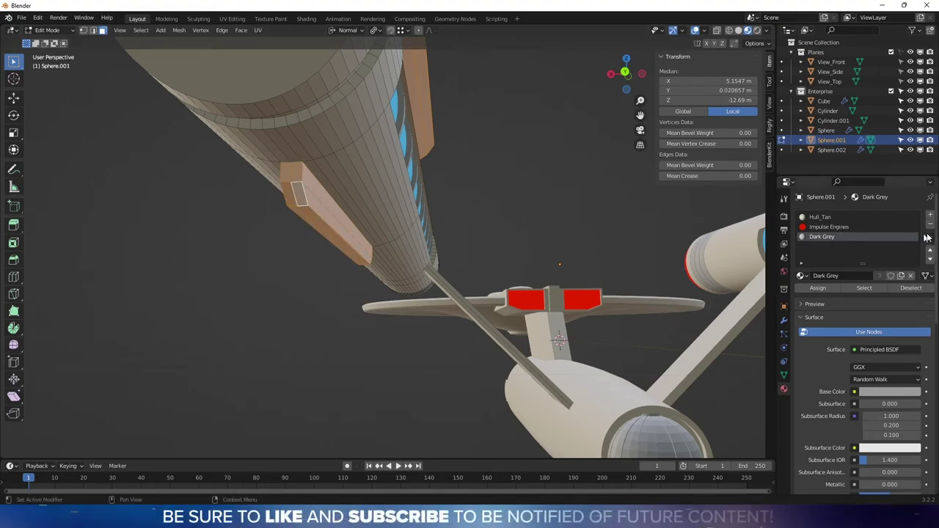
# - Assign the Dark Grey material to the selected fin faces, return to Object Mode and deselect the nacelle
pyautogui.click(822, 289)
pyautogui.press('Tab')
pyautogui.click(526, 179)
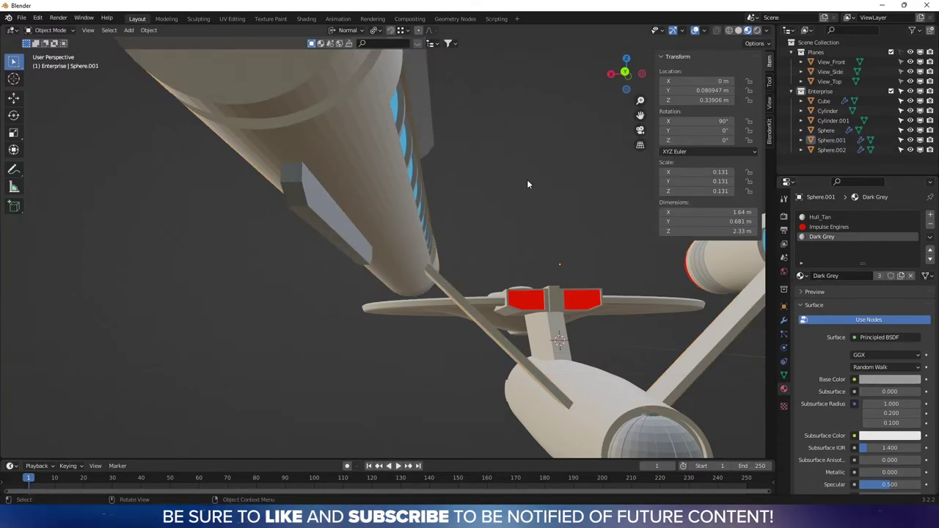
pyautogui.moveTo(526, 179); pyautogui.dragTo(494, 296, button='middle')
# - Enter Edit Mode on the nacelle and select only the long side faces of both rear fins
pyautogui.press('Tab')
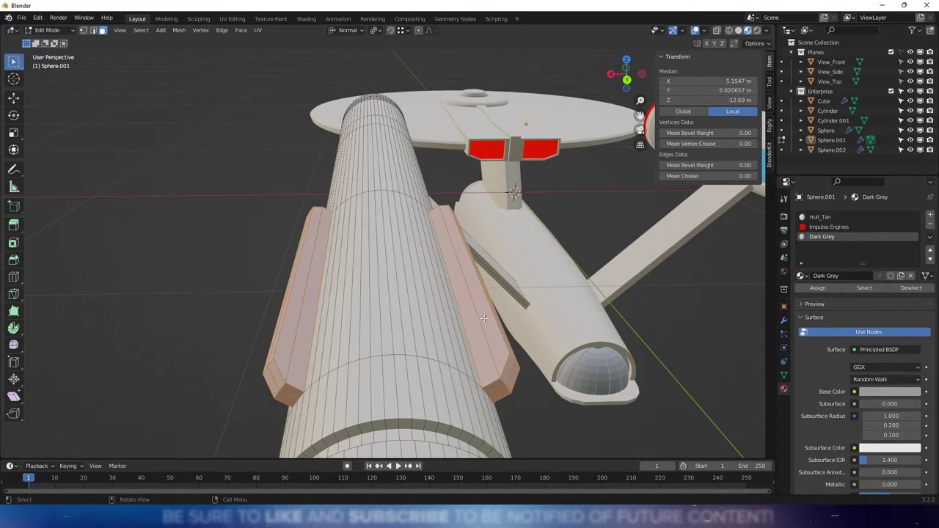
pyautogui.click(484, 318)
pyautogui.keyDown('shift'); pyautogui.moveTo(294, 314); pyautogui.dragTo(300, 318); pyautogui.keyUp('shift')
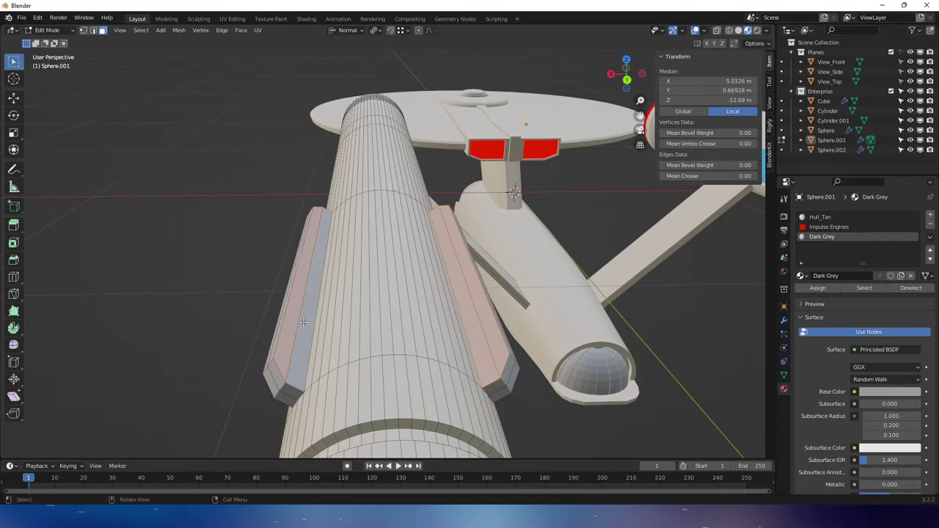
pyautogui.moveTo(303, 321); pyautogui.dragTo(390, 148, button='middle')
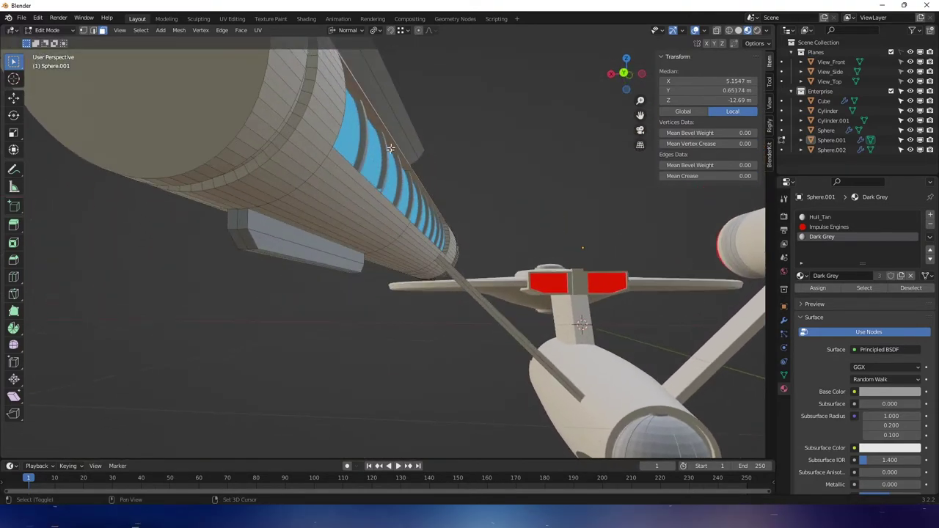
pyautogui.moveTo(393, 109); pyautogui.dragTo(360, 191)
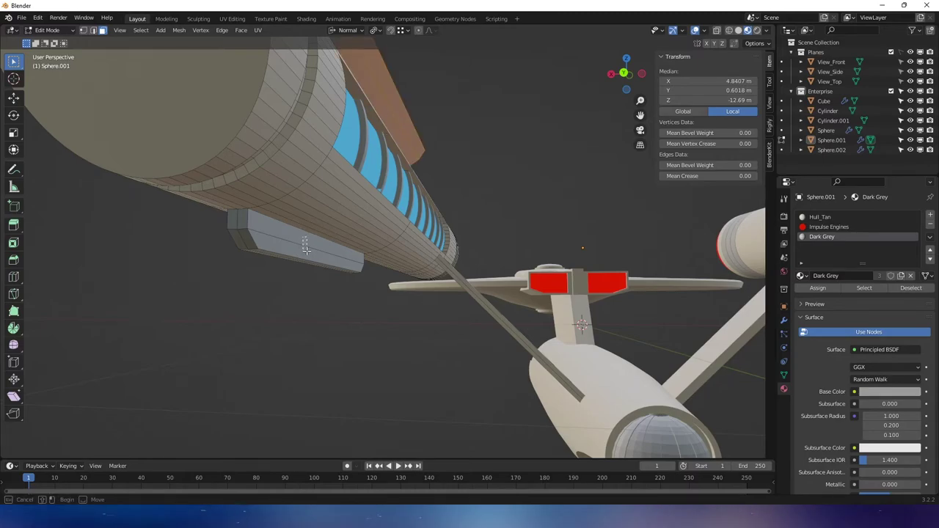
pyautogui.keyDown('shift'); pyautogui.moveTo(306, 251); pyautogui.dragTo(308, 253); pyautogui.keyUp('shift')
pyautogui.moveTo(308, 253); pyautogui.dragTo(357, 257, button='middle')
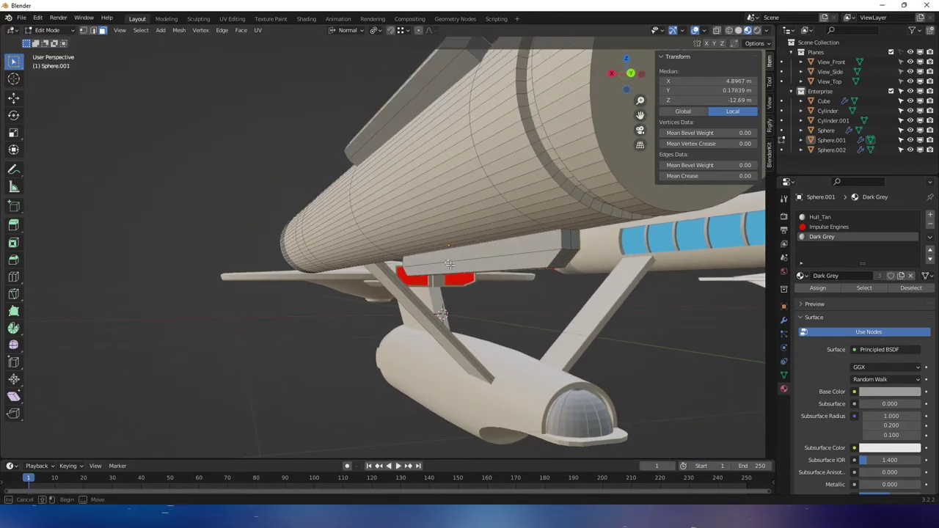
pyautogui.moveTo(448, 264); pyautogui.dragTo(385, 134)
pyautogui.keyDown('shift'); pyautogui.click(382, 119); pyautogui.keyUp('shift')
pyautogui.moveTo(382, 120); pyautogui.dragTo(398, 141, button='middle')
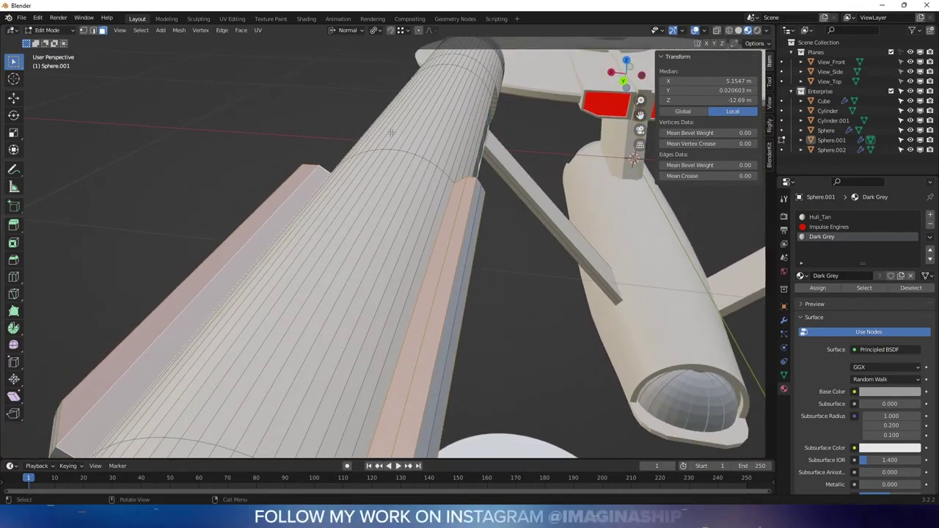
# - Set the transform pivot to Individual Origins and inset the selected fin faces by about 0.063 m
pyautogui.click(375, 30)
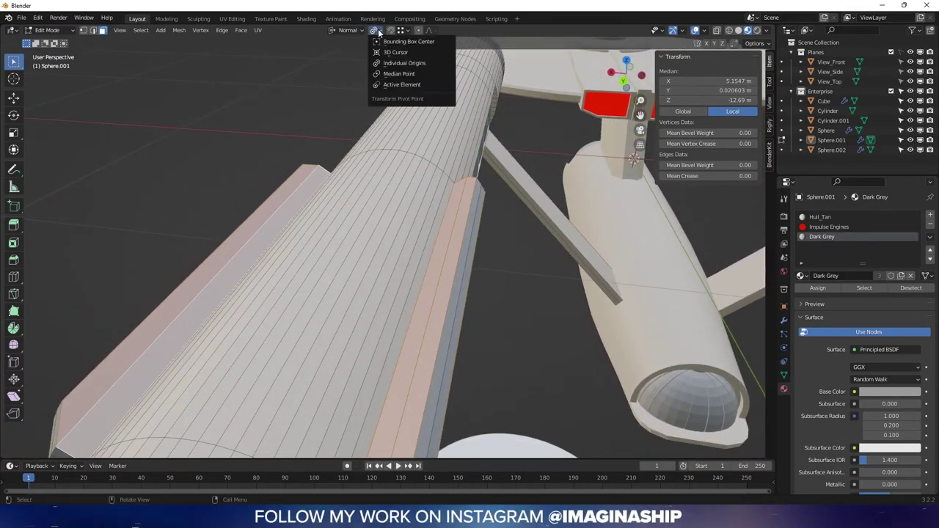
pyautogui.click(402, 64)
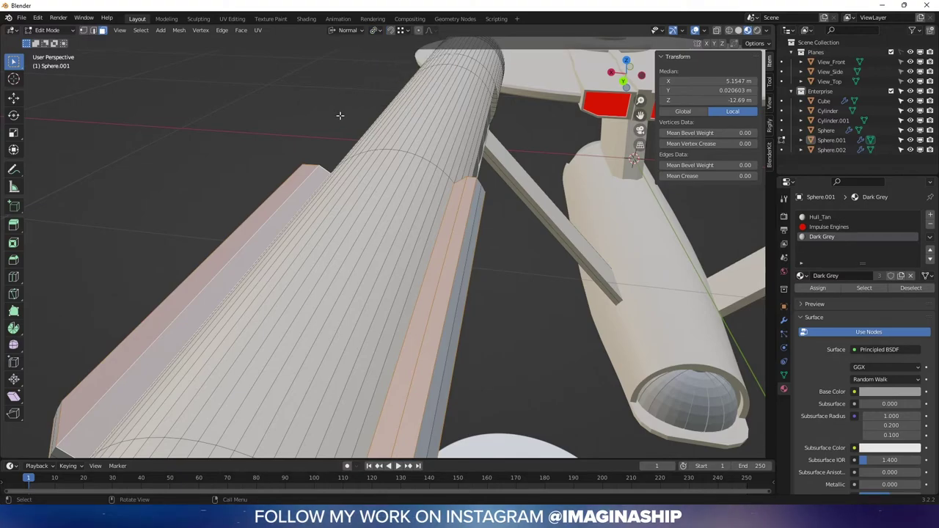
pyautogui.press('i')
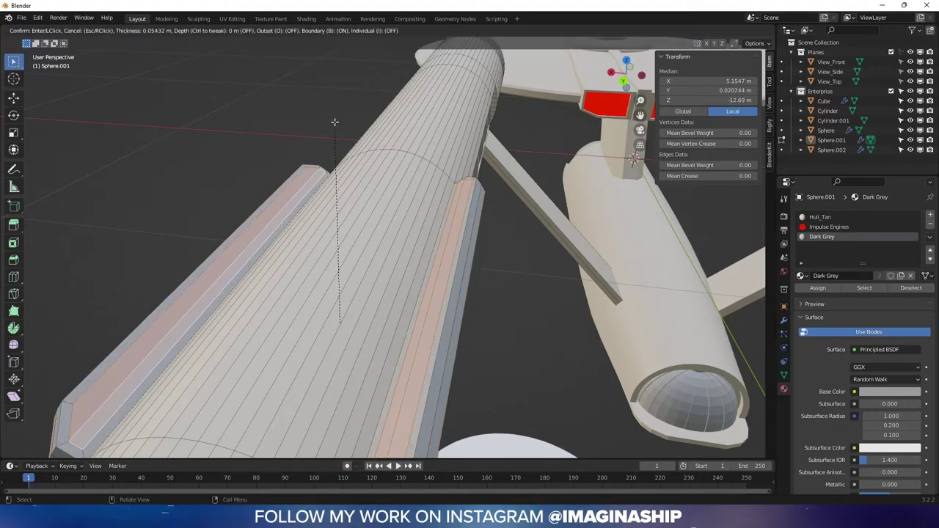
pyautogui.click(334, 122)
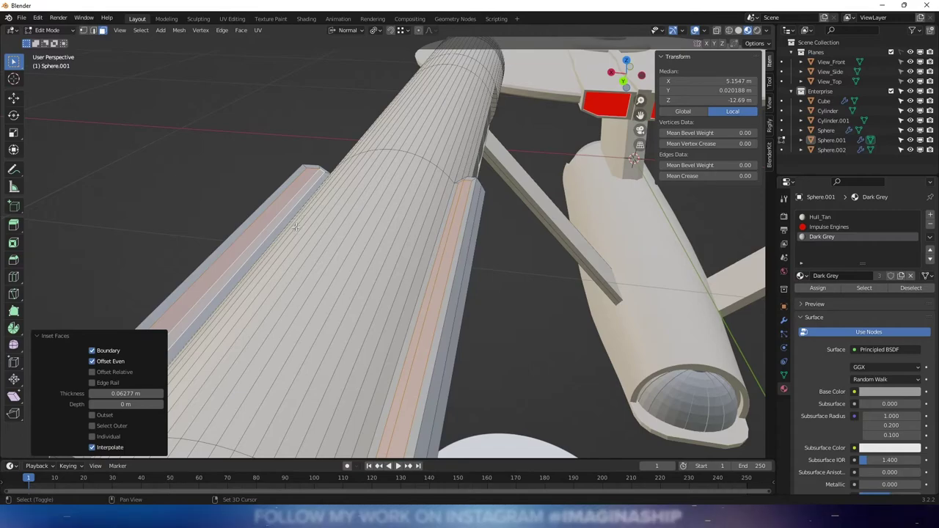
# - Extrude the inset fin faces inward by about 0.0054 m to recess them
pyautogui.moveTo(295, 228); pyautogui.dragTo(340, 203, button='middle')
pyautogui.press('e')
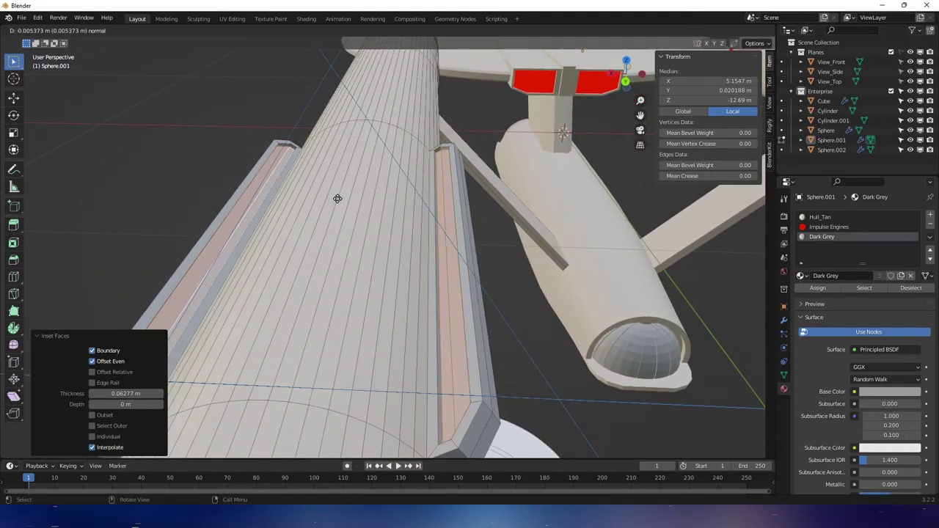
pyautogui.click(338, 198)
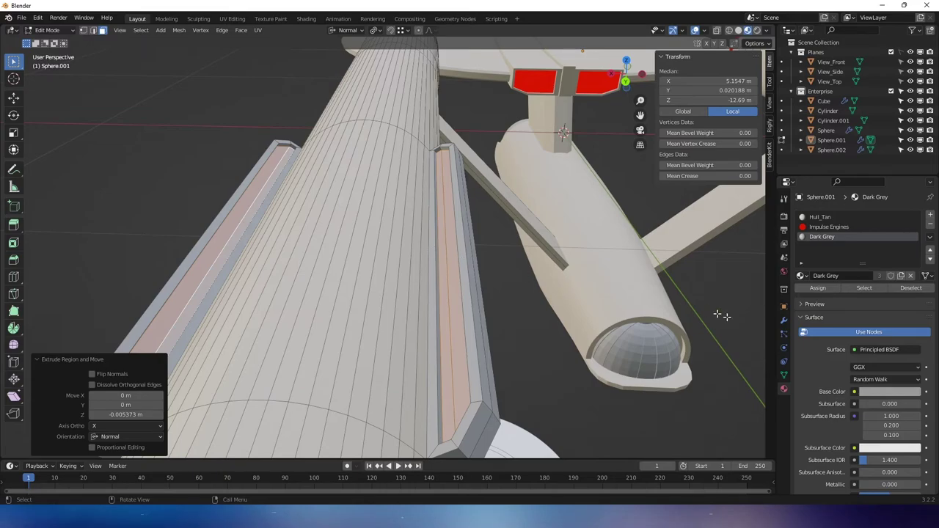
# - Add a material slot with the existing Warp Drive material, assign it to the recessed fin faces and return to Object Mode
pyautogui.click(930, 214)
pyautogui.click(801, 275)
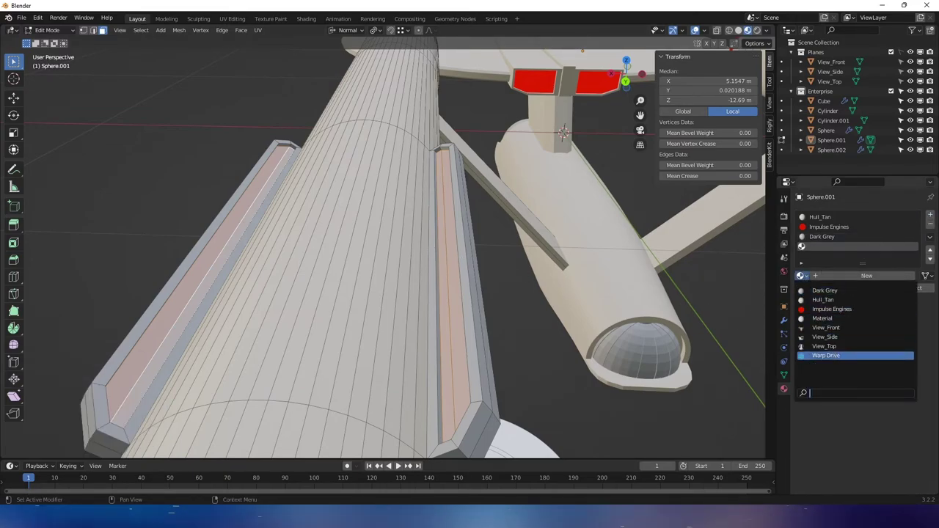
pyautogui.click(834, 355)
pyautogui.click(818, 289)
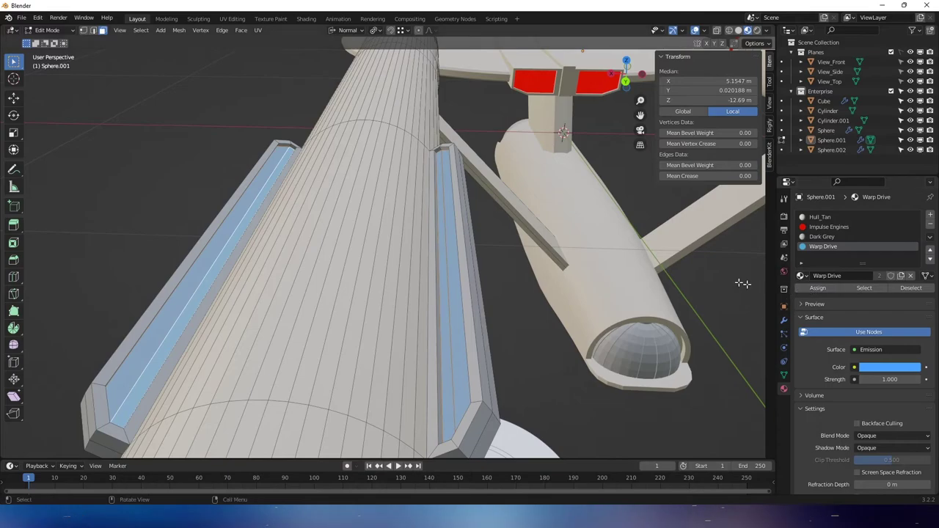
pyautogui.press('Tab')
# - From the right view with X-ray on, select the nacelle's narrow ring and slanted tail section and assign them Dark Grey
pyautogui.scroll(-5, 628, 287)
pyautogui.moveTo(628, 287); pyautogui.dragTo(505, 302, button='middle')
pyautogui.scroll(2, 573, 297)
pyautogui.scroll(3, 503, 302)
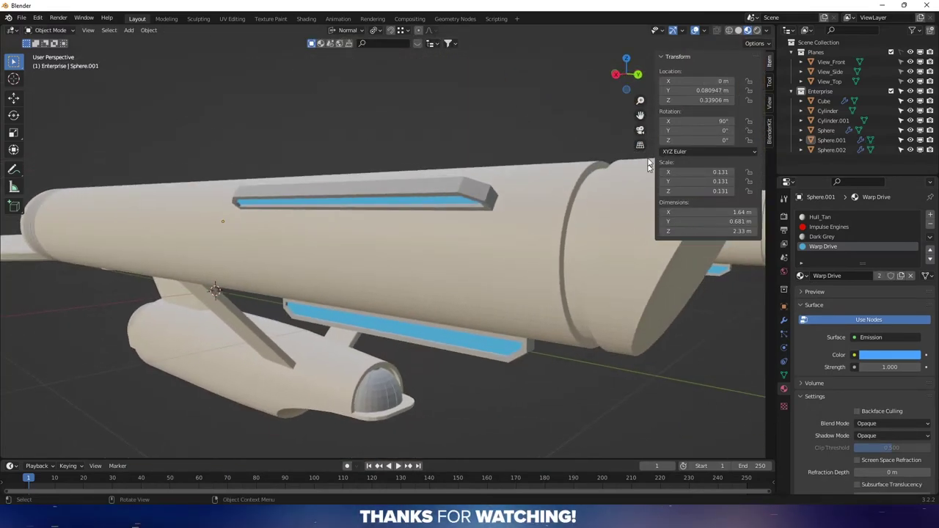
pyautogui.click(616, 74)
pyautogui.keyDown('shift'); pyautogui.moveTo(607, 140); pyautogui.dragTo(390, 198, button='middle'); pyautogui.keyUp('shift')
pyautogui.scroll(3, 442, 245)
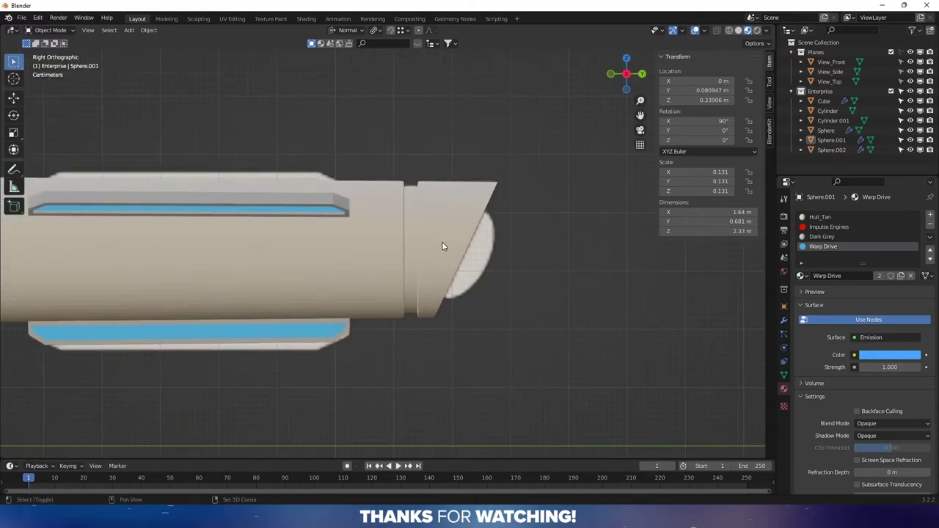
pyautogui.keyDown('shift'); pyautogui.moveTo(442, 245); pyautogui.dragTo(410, 260, button='middle'); pyautogui.keyUp('shift')
pyautogui.scroll(2, 425, 264)
pyautogui.press('Tab')
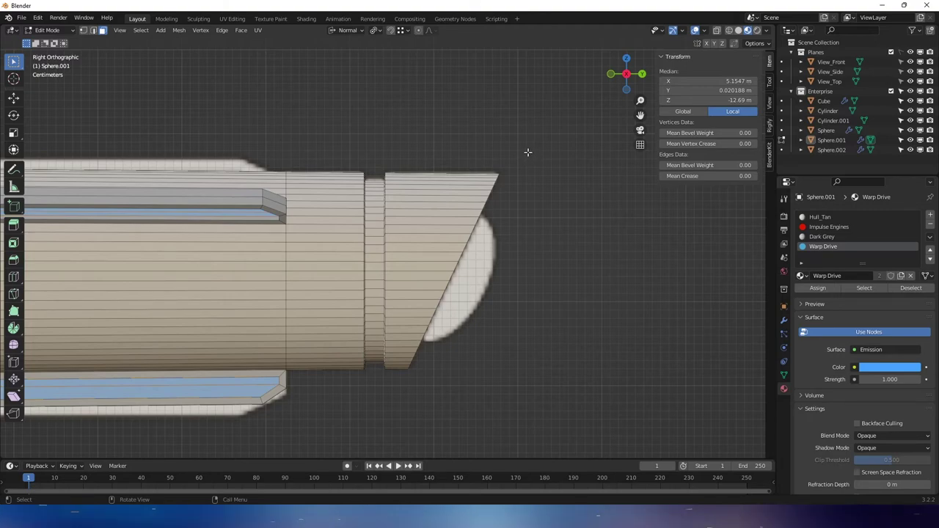
pyautogui.hotkey('alt', 'z')
pyautogui.moveTo(528, 152); pyautogui.dragTo(371, 377)
pyautogui.click(850, 239)
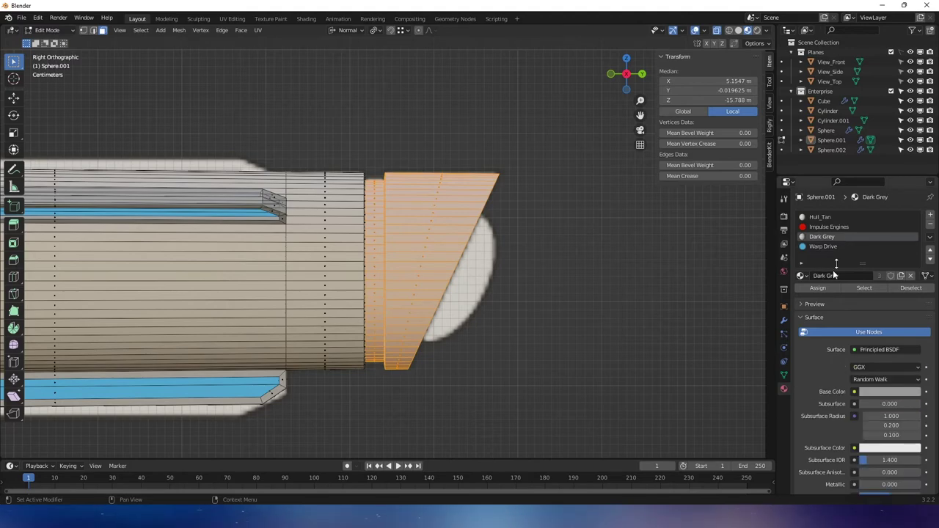
pyautogui.click(818, 288)
pyautogui.press('Tab')
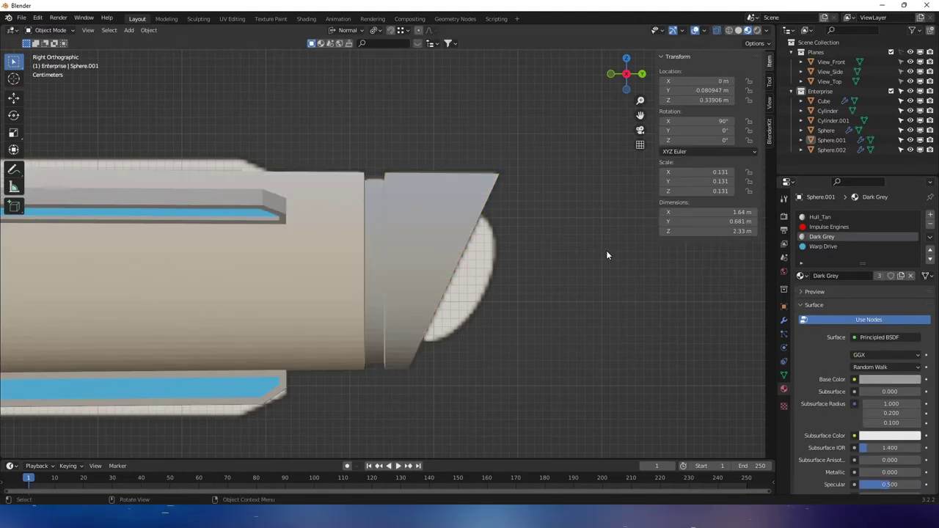
# - Back in Edit Mode with X-ray off, select the loop of faces around the nacelle's slanted tail section
pyautogui.moveTo(606, 251); pyautogui.dragTo(645, 254, button='middle')
pyautogui.press('Tab')
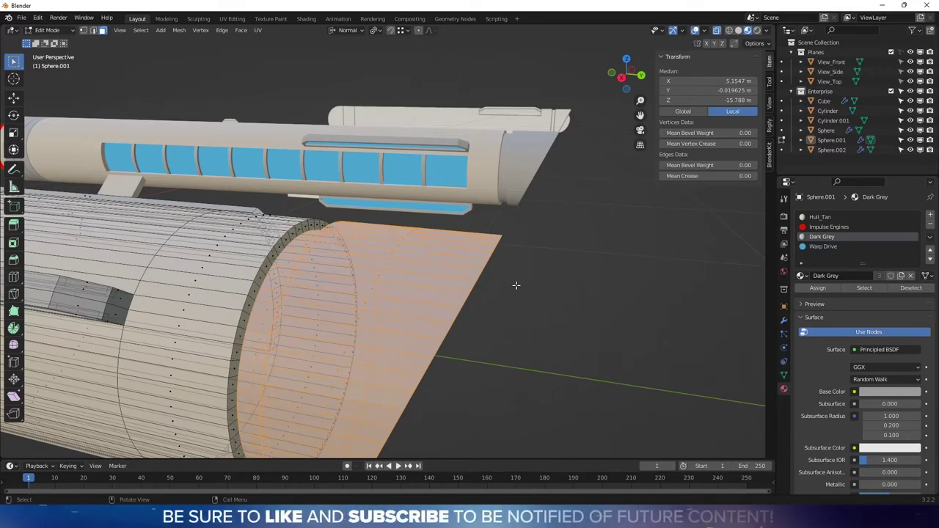
pyautogui.hotkey('alt', 'z')
pyautogui.moveTo(513, 271); pyautogui.dragTo(479, 228, button='middle')
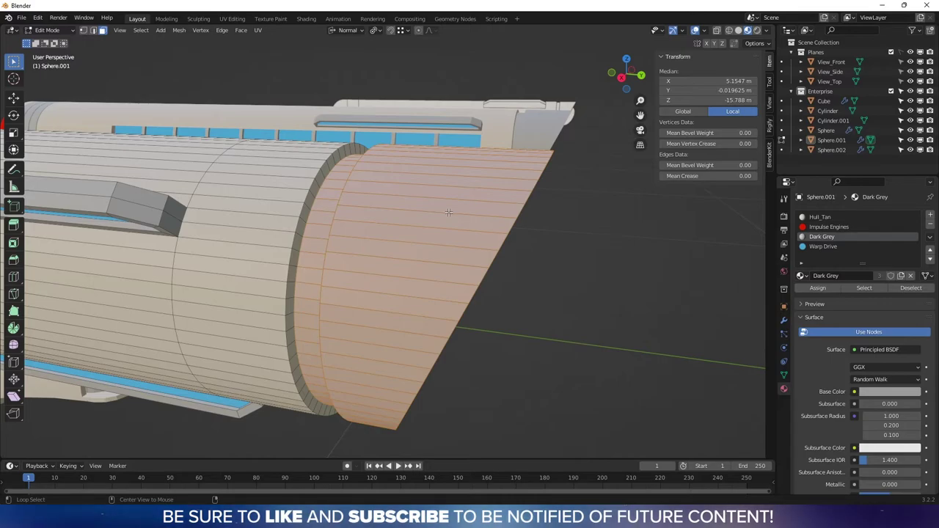
pyautogui.click(599, 274)
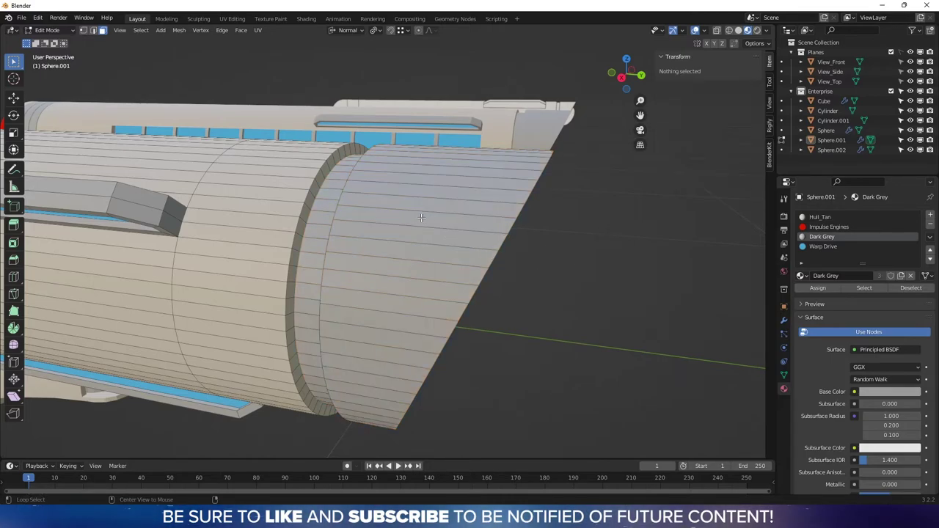
pyautogui.keyDown('alt'); pyautogui.click(413, 211); pyautogui.keyUp('alt')
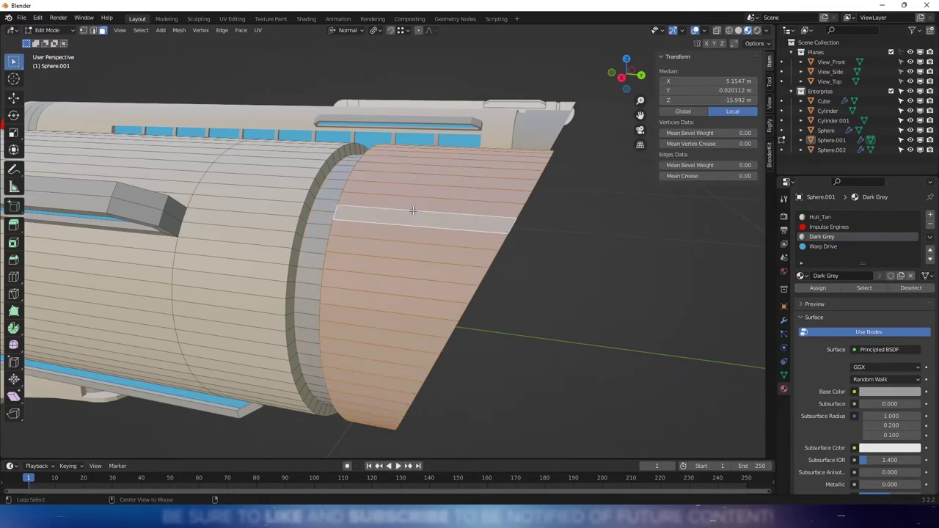
pyautogui.moveTo(413, 210); pyautogui.dragTo(440, 235, button='middle')
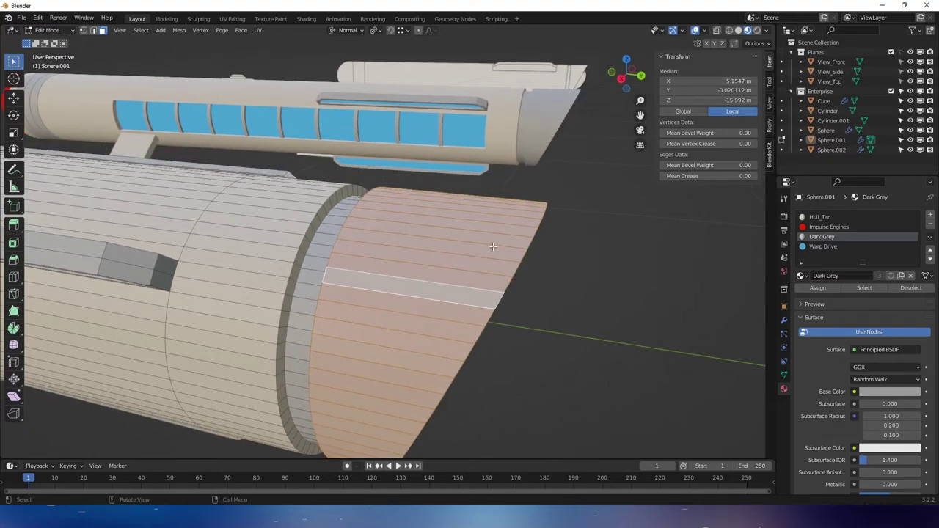
# - Inset the tail section's faces individually with a thickness of about 0.016 m
pyautogui.press('i')
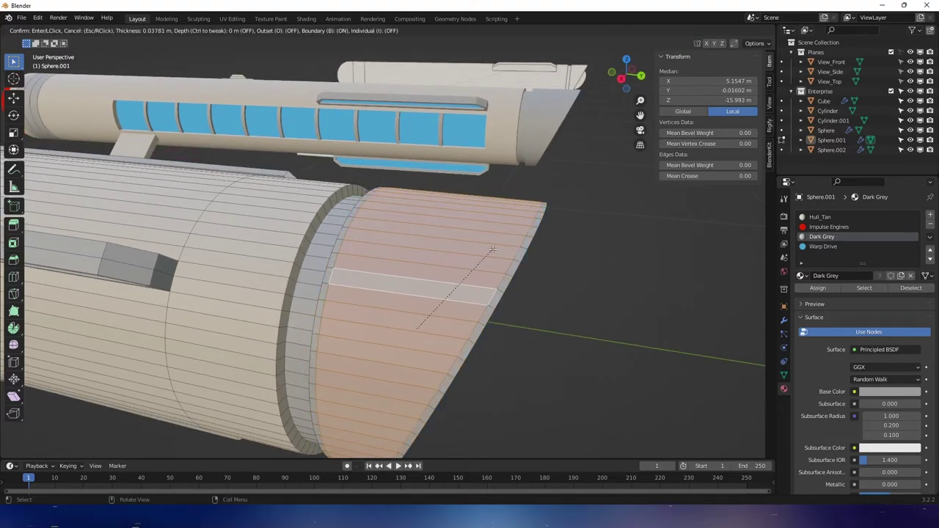
pyautogui.press('i')
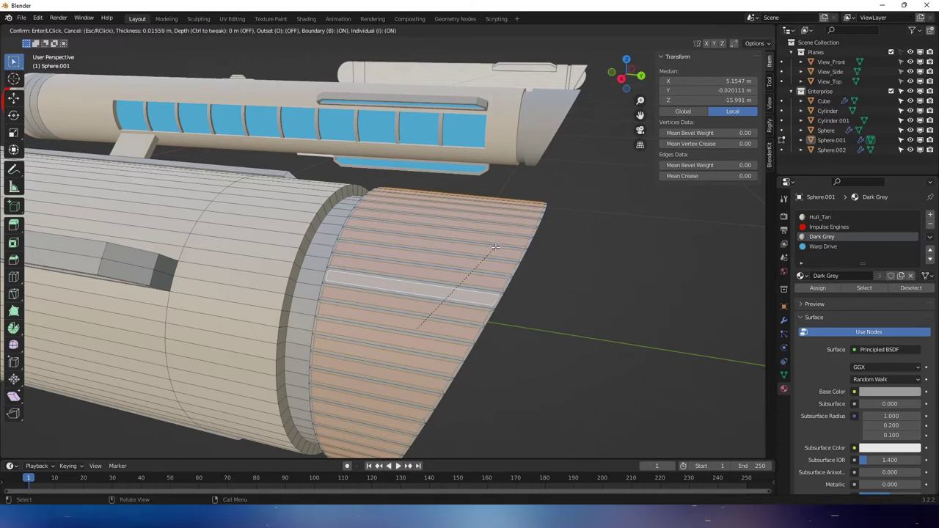
pyautogui.click(495, 248)
# - Extrude the inset tail faces outward by about 0.0037 m to form raised ribs and return to Object Mode
pyautogui.moveTo(495, 264); pyautogui.dragTo(495, 268, button='middle')
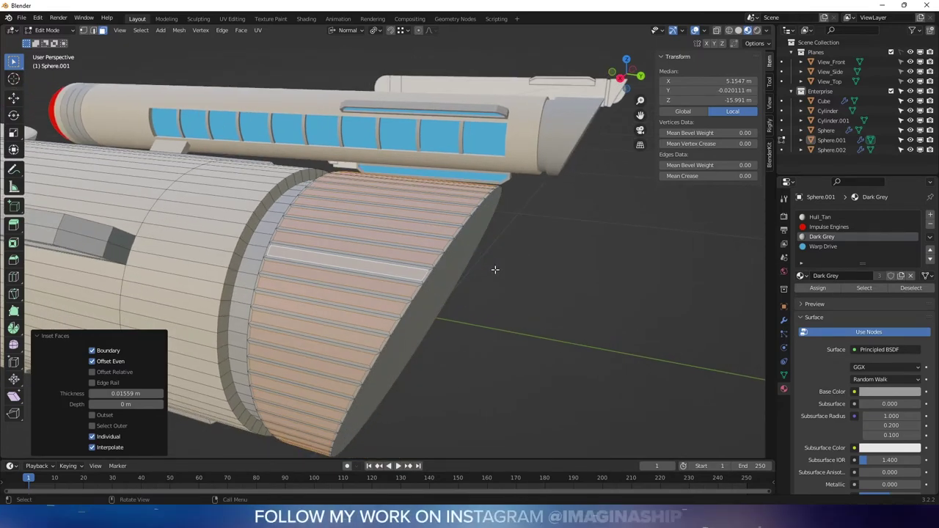
pyautogui.press('e')
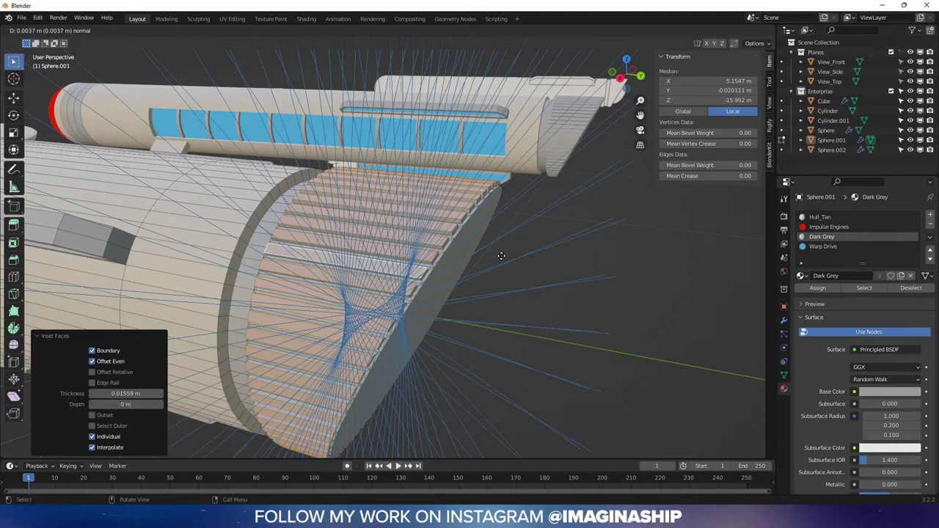
pyautogui.click(501, 255)
pyautogui.moveTo(509, 262); pyautogui.dragTo(517, 272, button='middle')
pyautogui.press('Tab')
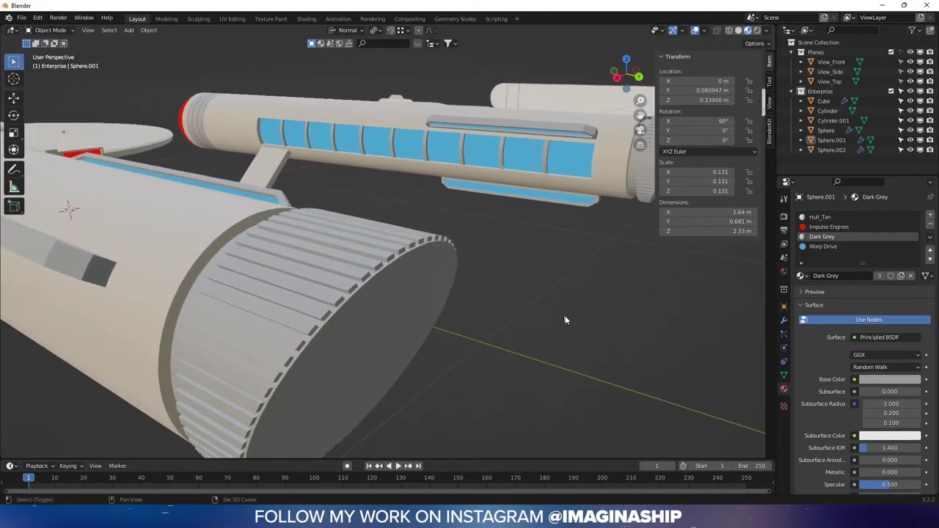
# - In Edit Mode, select the nacelle's slanted rear end face, extrude it in place and scale it to about 0.566
pyautogui.moveTo(564, 320); pyautogui.dragTo(591, 341, button='middle')
pyautogui.press('KP_Decimal')
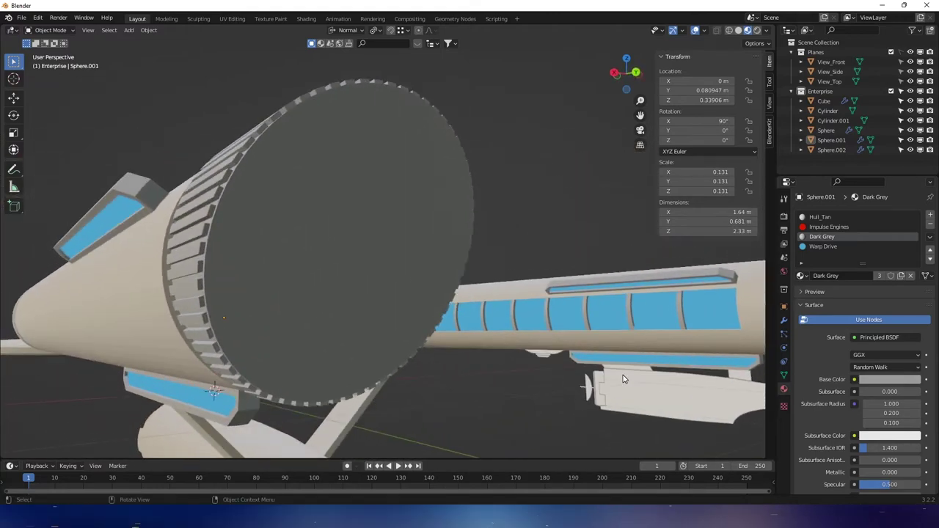
pyautogui.press('Tab')
pyautogui.click(329, 249)
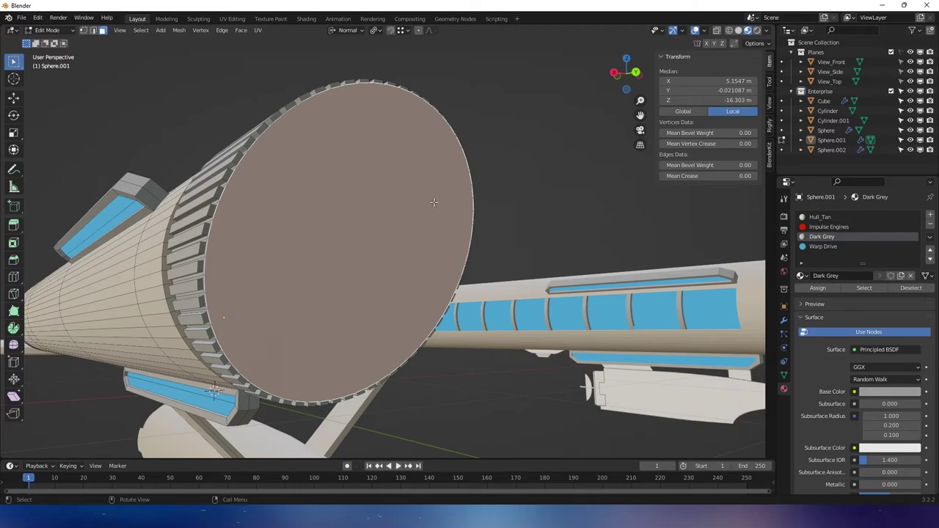
pyautogui.moveTo(433, 202); pyautogui.dragTo(553, 171, button='middle')
pyautogui.press('s')
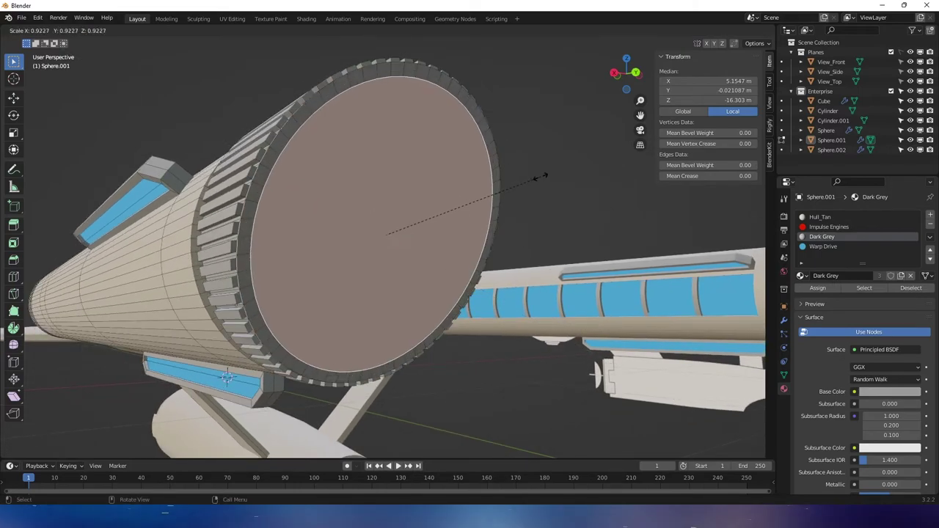
pyautogui.click(484, 212)
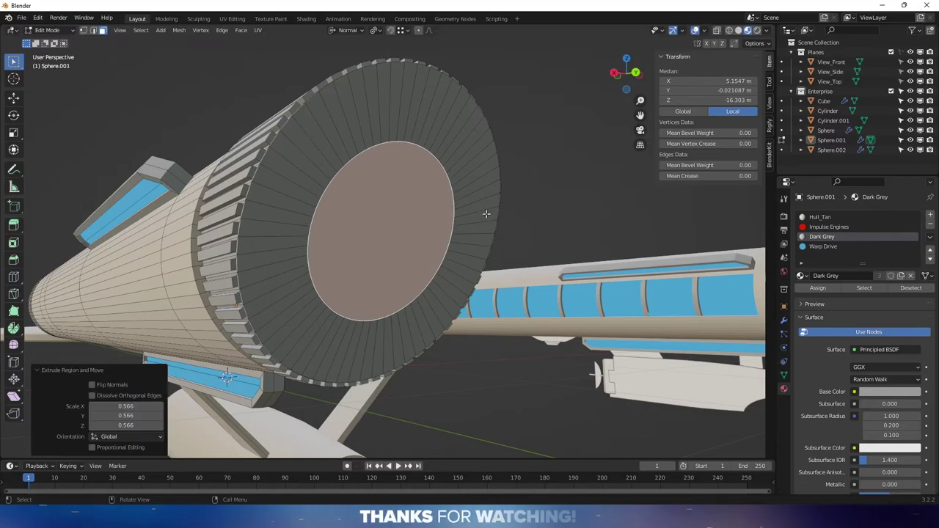
# - Extrude the inner circular end face outward twice, by about 0.0118 m and then about 0.0056 m
pyautogui.moveTo(484, 212); pyautogui.dragTo(429, 209, button='middle')
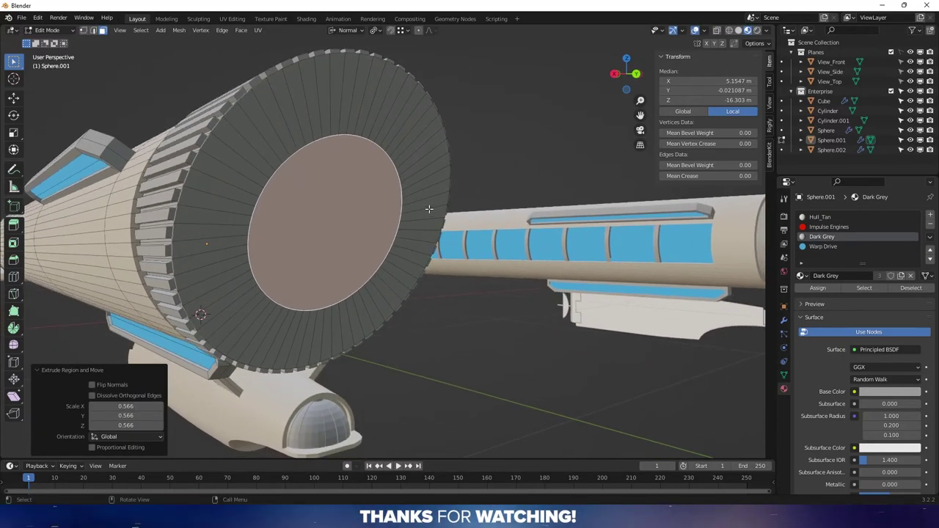
pyautogui.press('e')
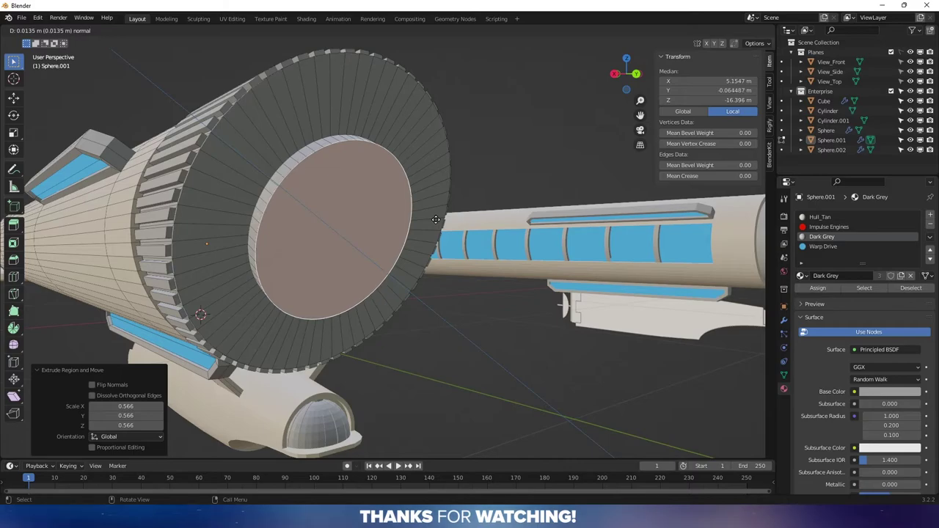
pyautogui.click(493, 214)
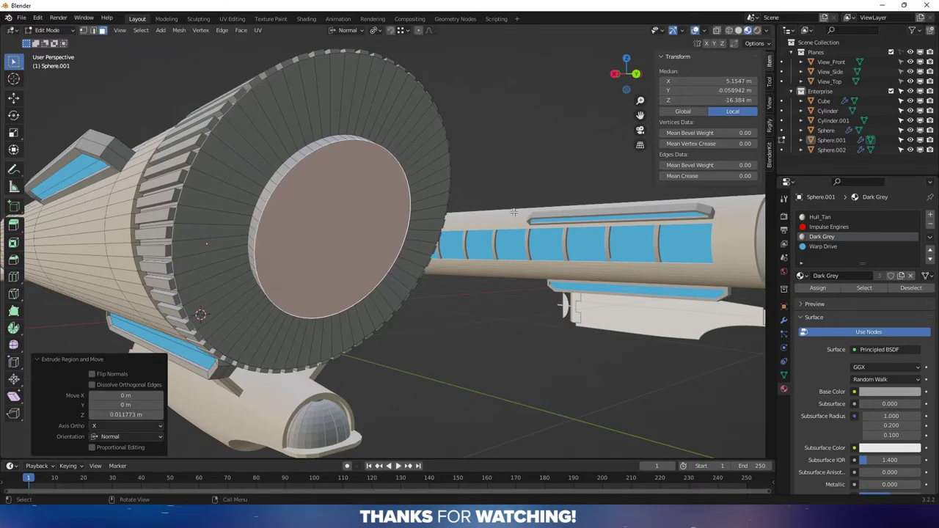
pyautogui.press('e')
pyautogui.click(511, 216)
# - Scale the outermost circular face to about 0.871 and move it about 0.0039 m outward along its normal
pyautogui.press('s')
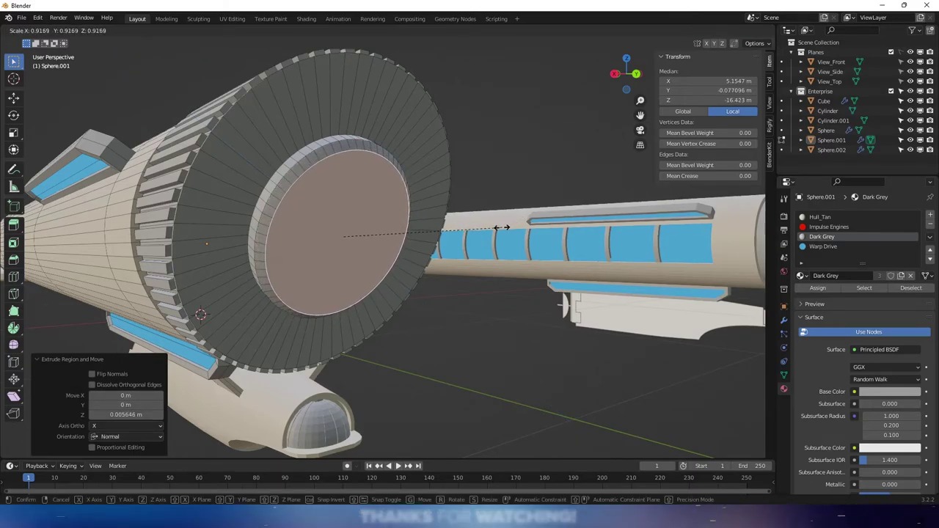
pyautogui.click(497, 230)
pyautogui.press('e')
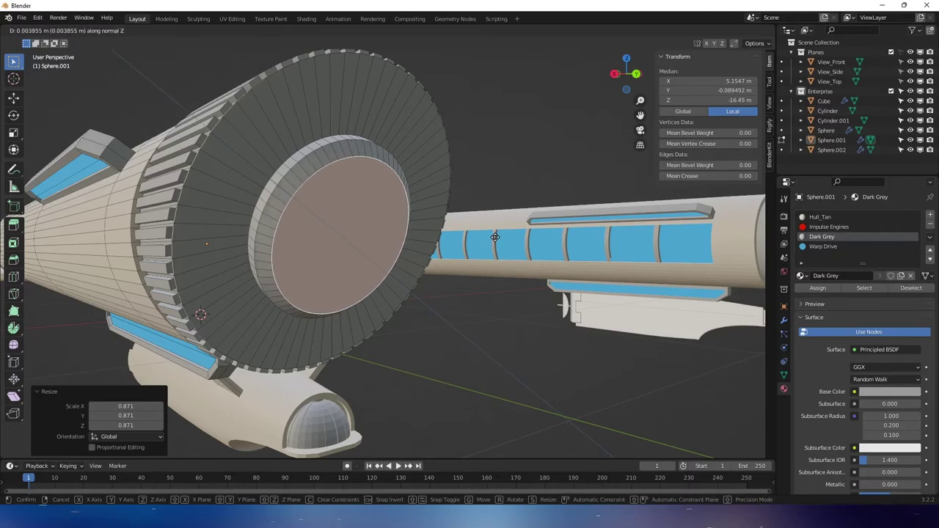
pyautogui.click(495, 237)
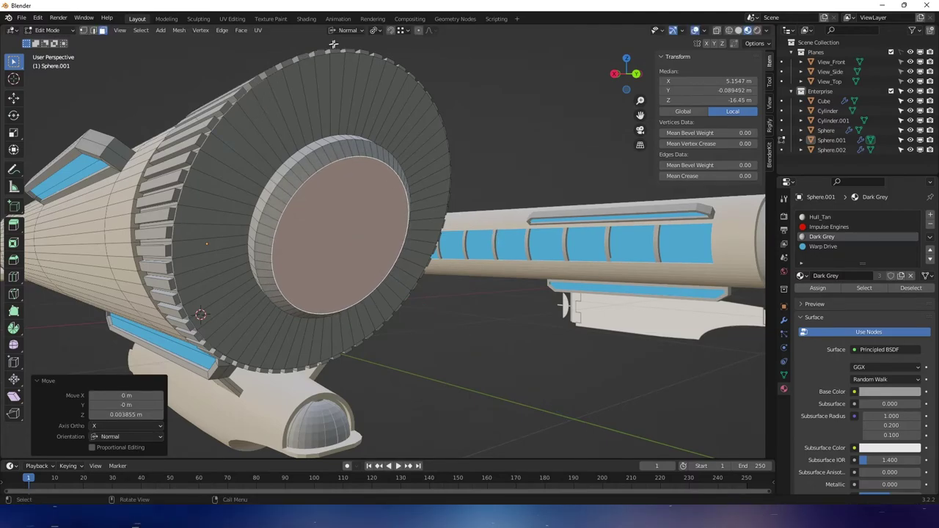
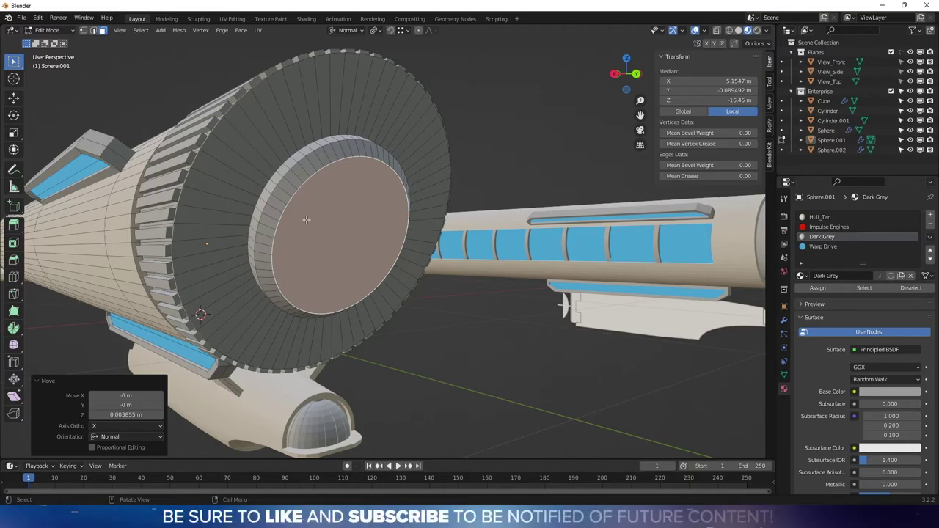
# - Extrude the nacelle end cap's round face, scale it to 0.570 and move it outward along its normal by 0.008947 m
pyautogui.moveTo(323, 215); pyautogui.dragTo(352, 188, button='middle')
pyautogui.press('e')
pyautogui.press('s')
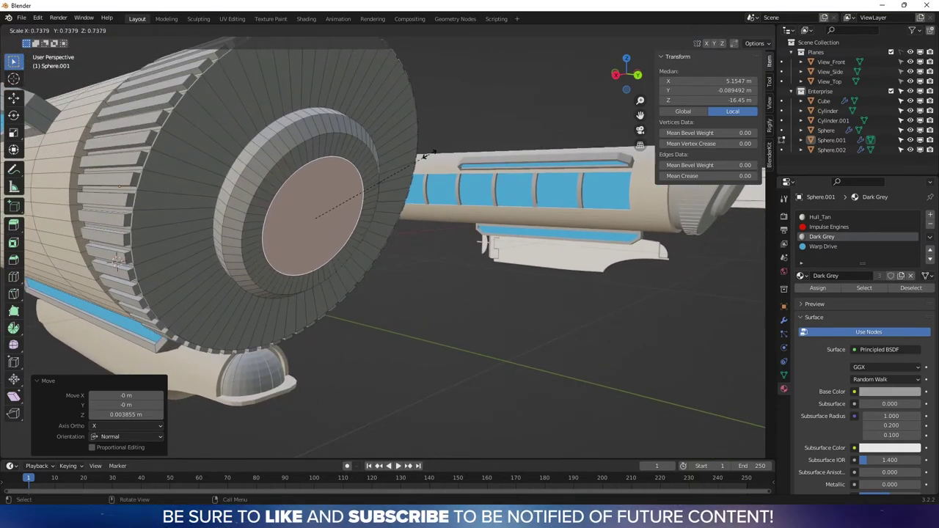
pyautogui.press('g')
pyautogui.press('z')
pyautogui.press('z')
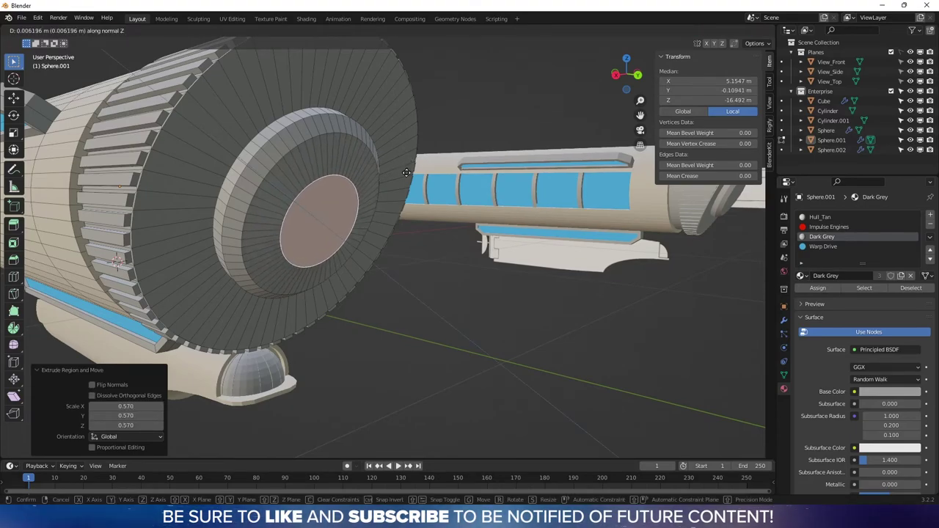
pyautogui.click(407, 176)
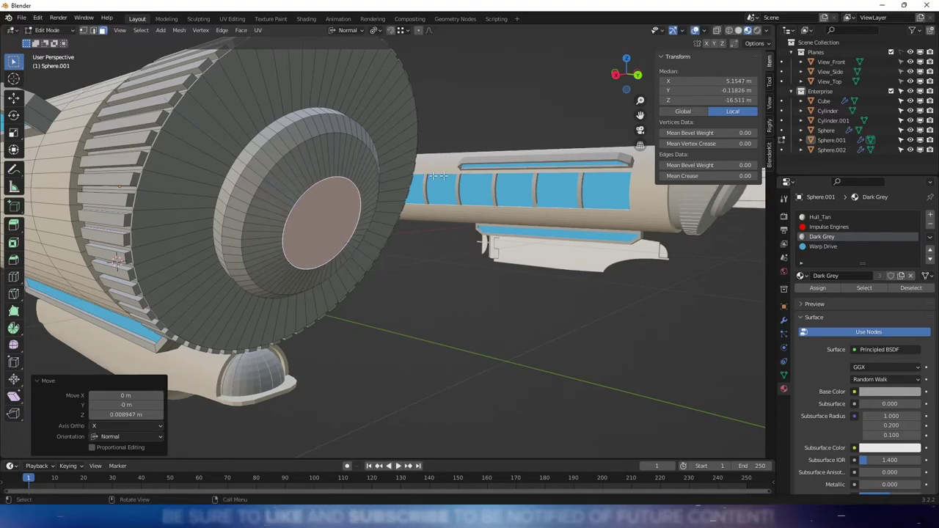
# - Extrude the cap face again, shrink it to a small central disc and move it outward along its normal to finish the dome
pyautogui.press('s')
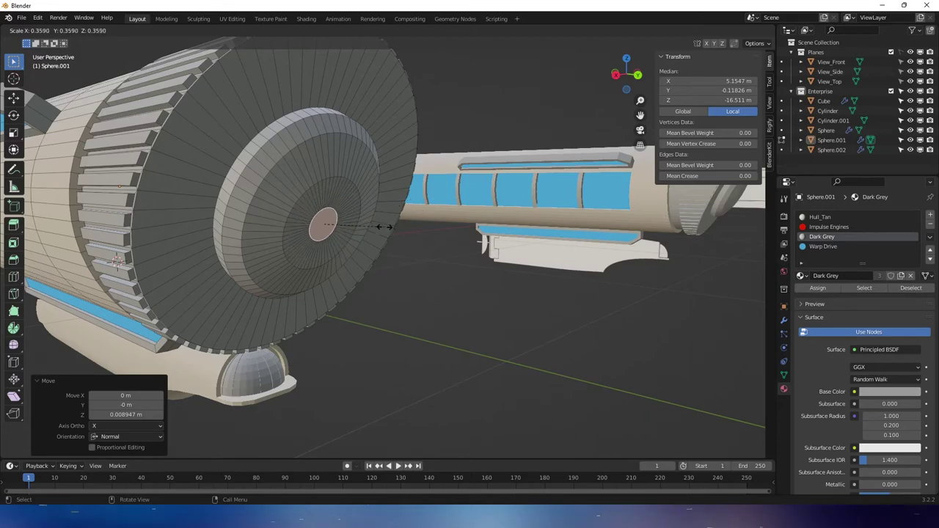
pyautogui.click(370, 228)
pyautogui.press('g')
pyautogui.press('z')
pyautogui.press('z')
pyautogui.click(373, 232)
pyautogui.press('Tab')
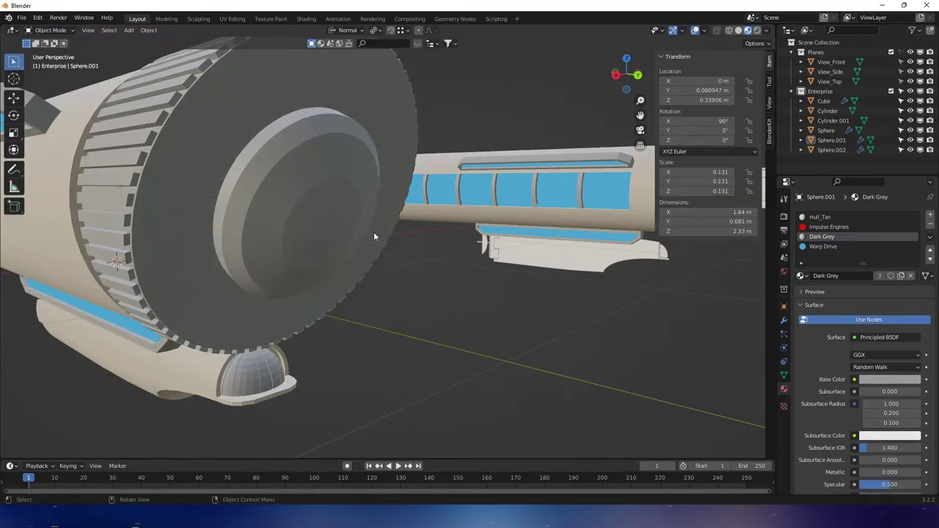
# - Shade the nacelle object smooth and enable Auto Smooth at 30° in its normals settings
pyautogui.moveTo(373, 232); pyautogui.dragTo(406, 318, button='middle')
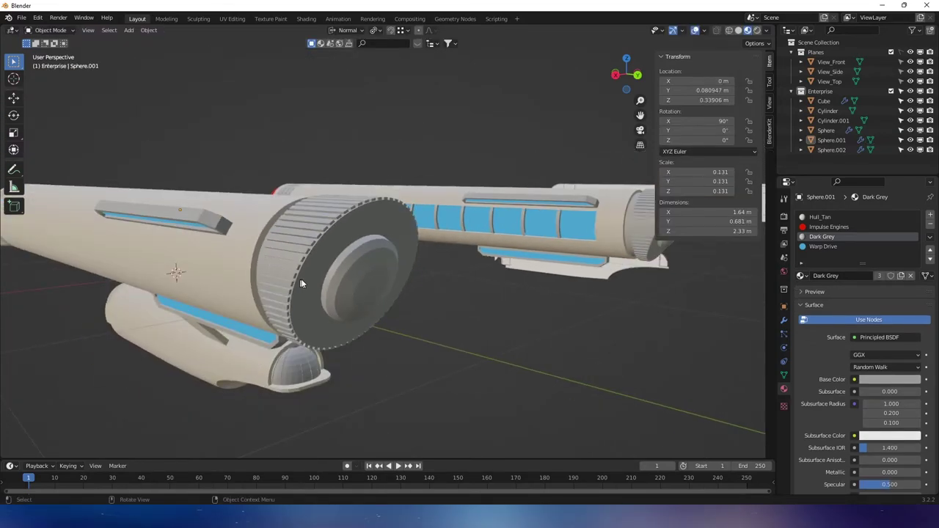
pyautogui.click(302, 284)
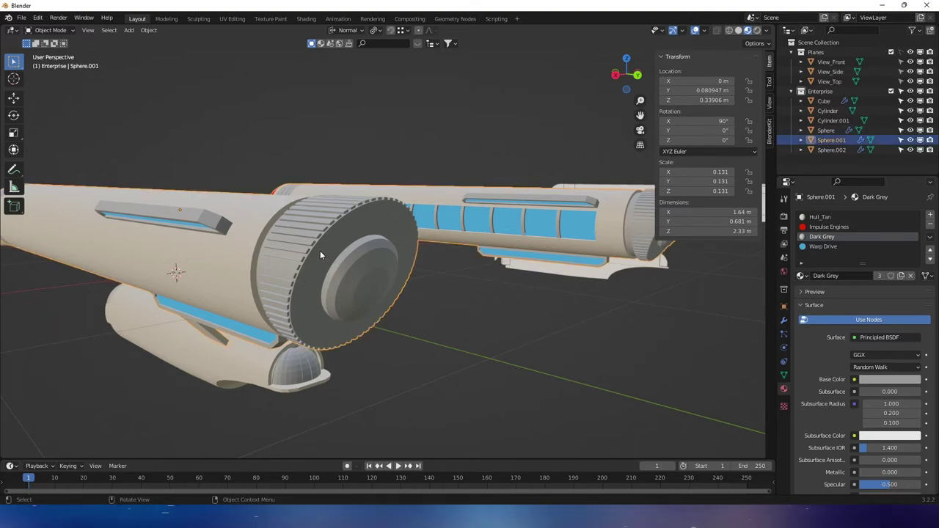
pyautogui.rightClick(319, 254)
pyautogui.click(321, 255)
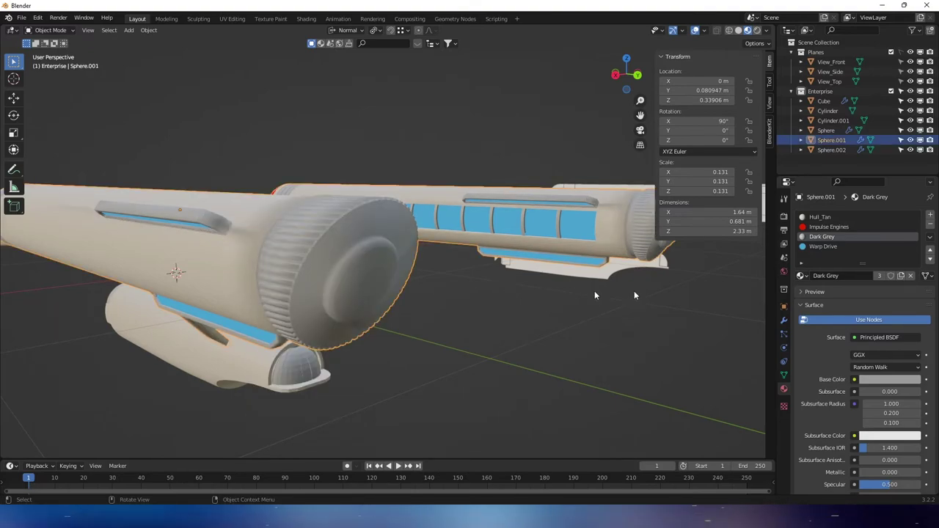
pyautogui.click(783, 375)
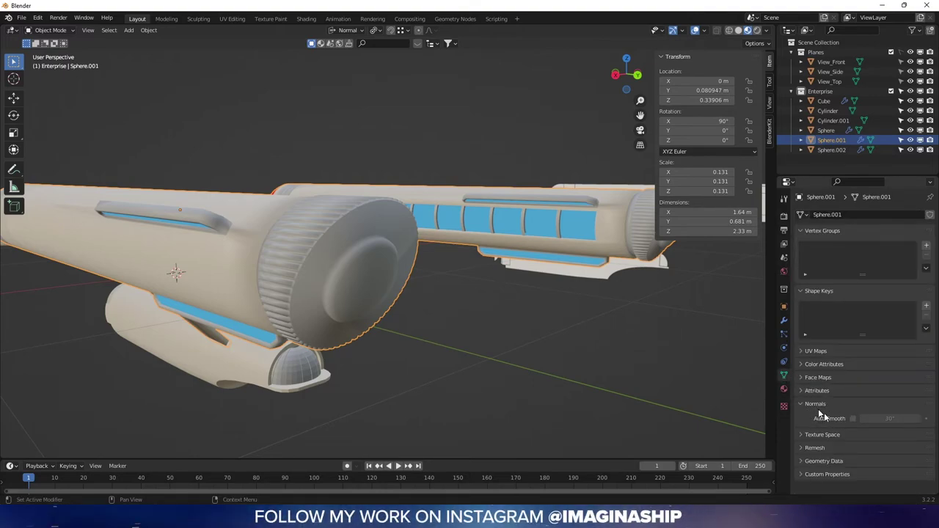
pyautogui.click(852, 419)
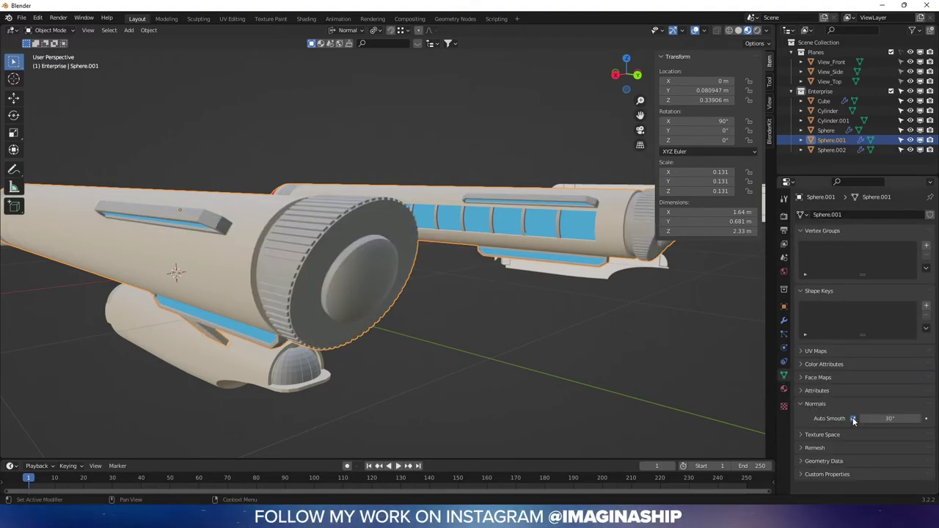
# - Bevel the edge loop around the outer rim of the nacelle's end dome
pyautogui.moveTo(550, 297); pyautogui.dragTo(579, 258, button='middle')
pyautogui.press('Tab')
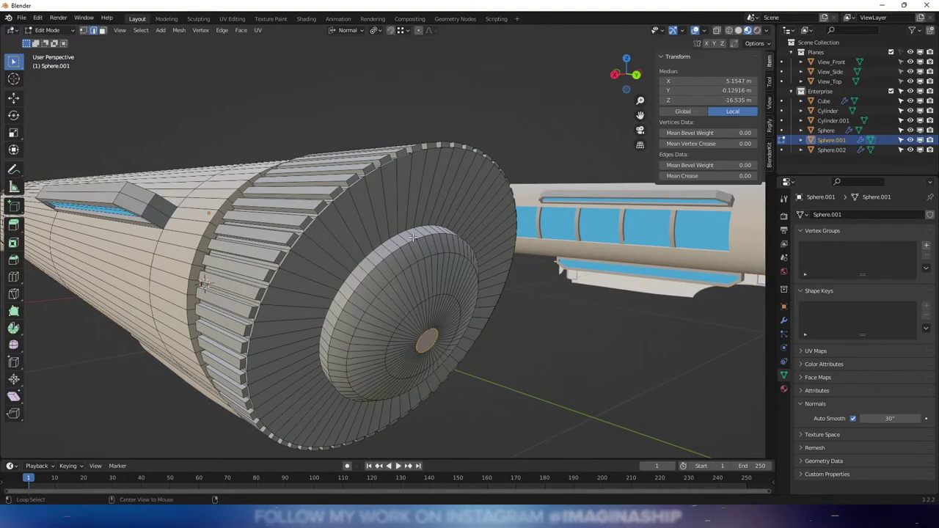
pyautogui.keyDown('alt'); pyautogui.click(413, 237); pyautogui.keyUp('alt')
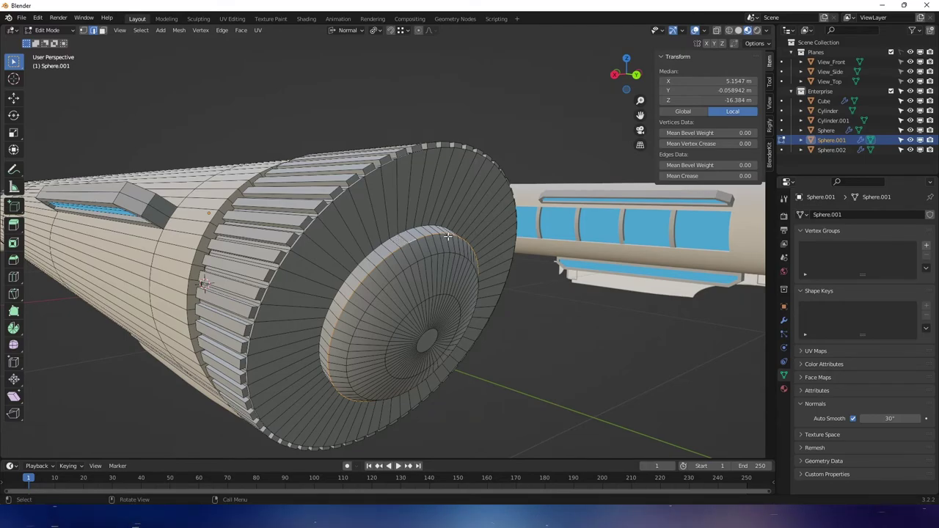
pyautogui.click(500, 230)
pyautogui.press('Tab')
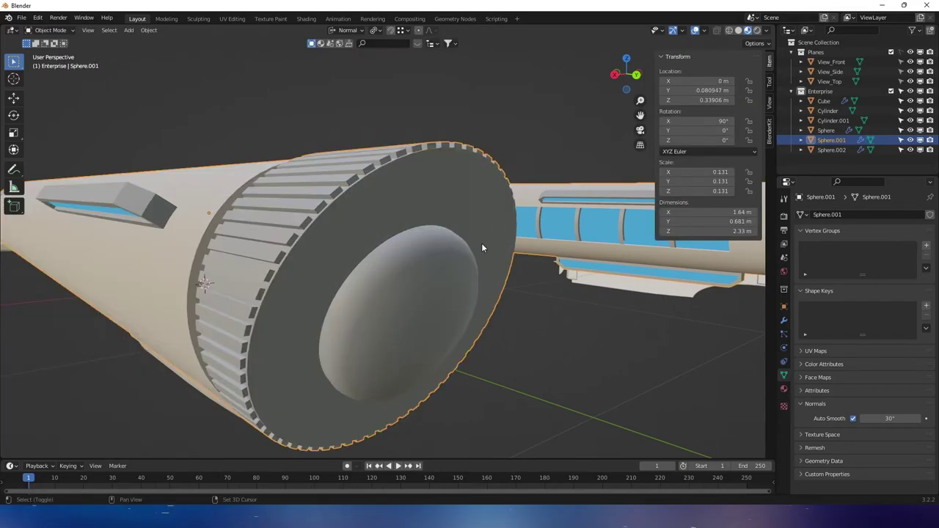
# - Select all faces of the nacelle's end dome and assign the Warp Drive material to them
pyautogui.moveTo(481, 243); pyautogui.dragTo(356, 243, button='middle')
pyautogui.press('Tab')
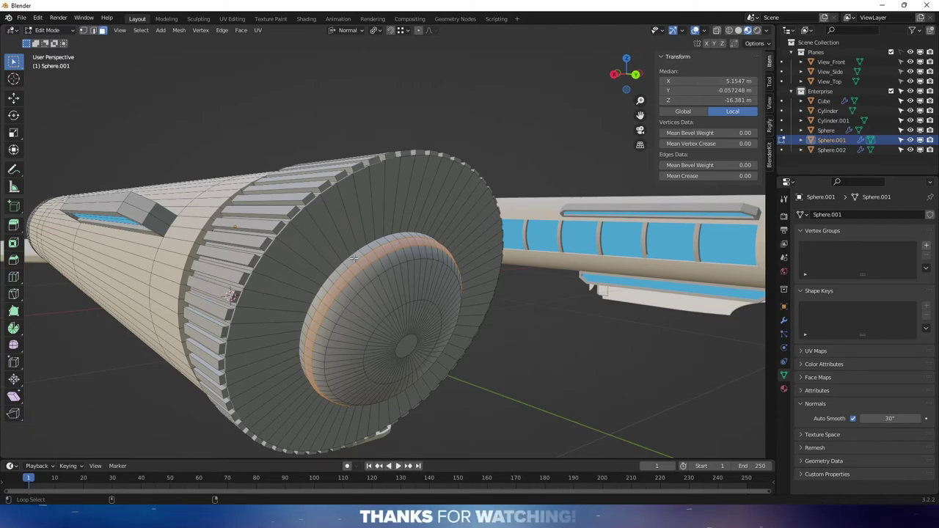
pyautogui.keyDown('alt'); pyautogui.keyDown('shift'); pyautogui.click(354, 258); pyautogui.keyUp('shift'); pyautogui.keyUp('alt')
pyautogui.keyDown('alt'); pyautogui.keyDown('shift'); pyautogui.click(366, 280); pyautogui.keyUp('shift'); pyautogui.keyUp('alt')
pyautogui.keyDown('alt'); pyautogui.keyDown('shift'); pyautogui.click(376, 294); pyautogui.keyUp('shift'); pyautogui.keyUp('alt')
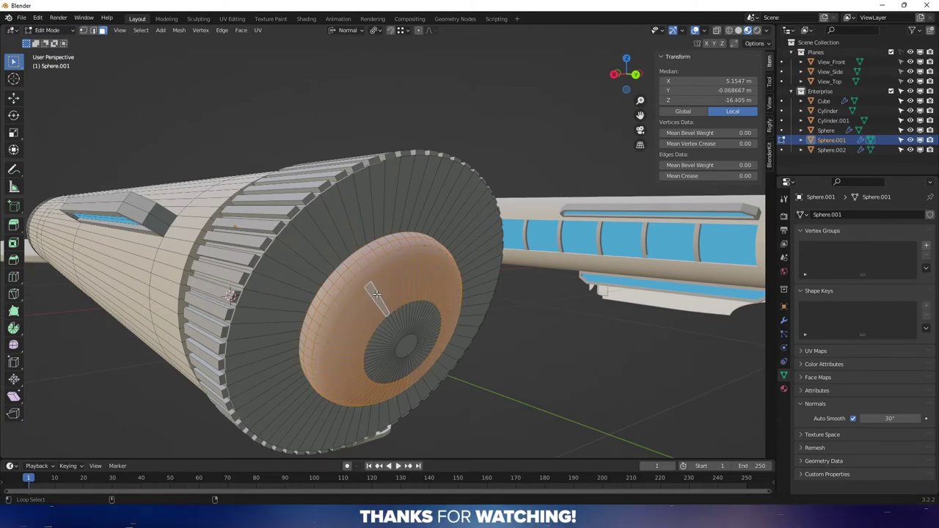
pyautogui.keyDown('shift'); pyautogui.moveTo(414, 361); pyautogui.dragTo(422, 371); pyautogui.keyUp('shift')
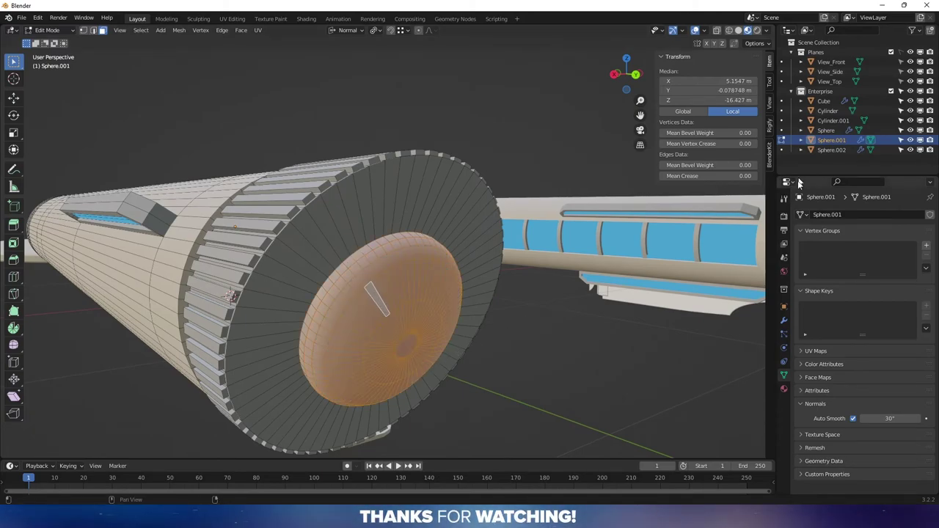
pyautogui.click(784, 390)
pyautogui.click(834, 245)
pyautogui.click(817, 287)
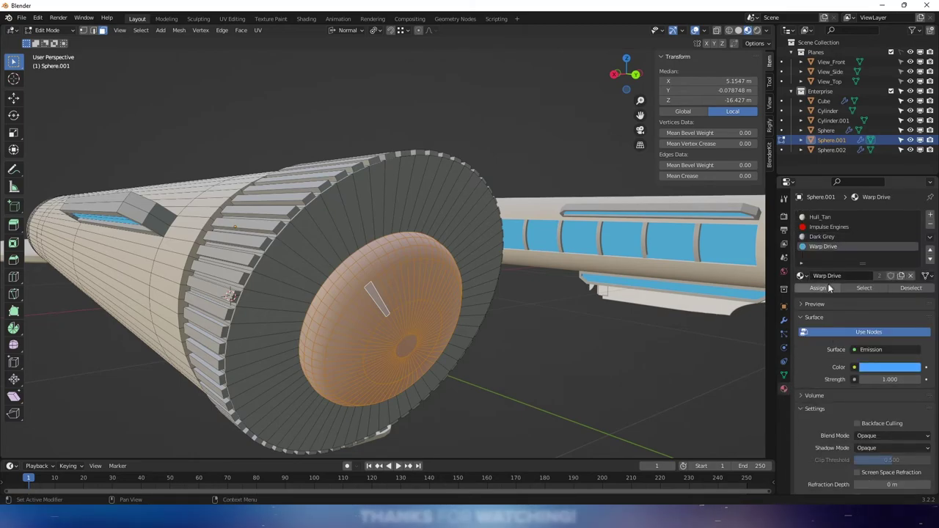
pyautogui.press('Tab')
pyautogui.press('Tab')
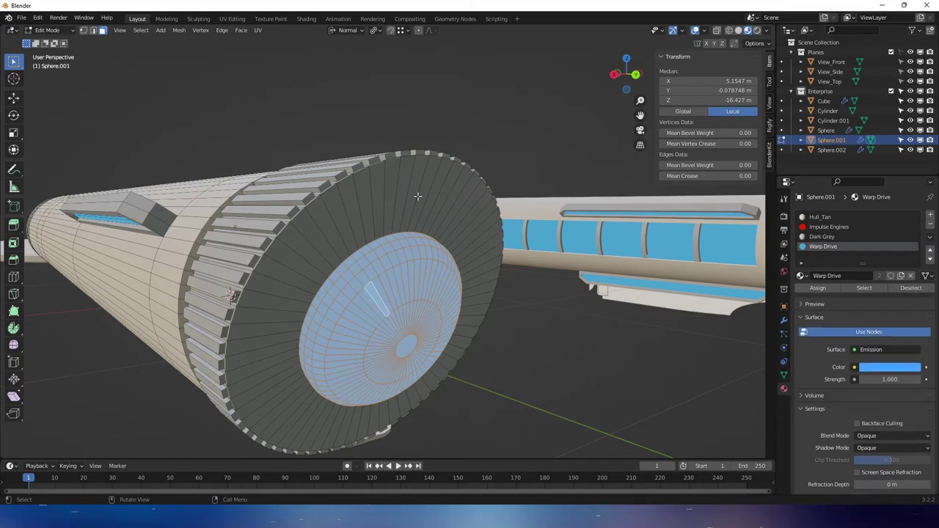
# - Cut a groove around the dome: bevel a centred loop cut 0.0279 m wide on the dark end face and extrude it inward 0.006087 m
pyautogui.hotkey('ctrl', 'r')
pyautogui.click(415, 197)
pyautogui.rightClick(424, 198)
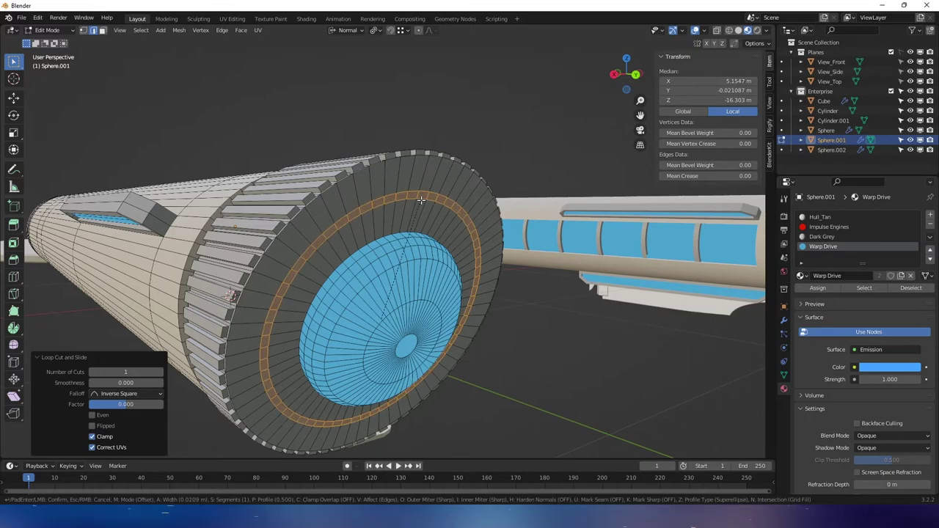
pyautogui.click(423, 204)
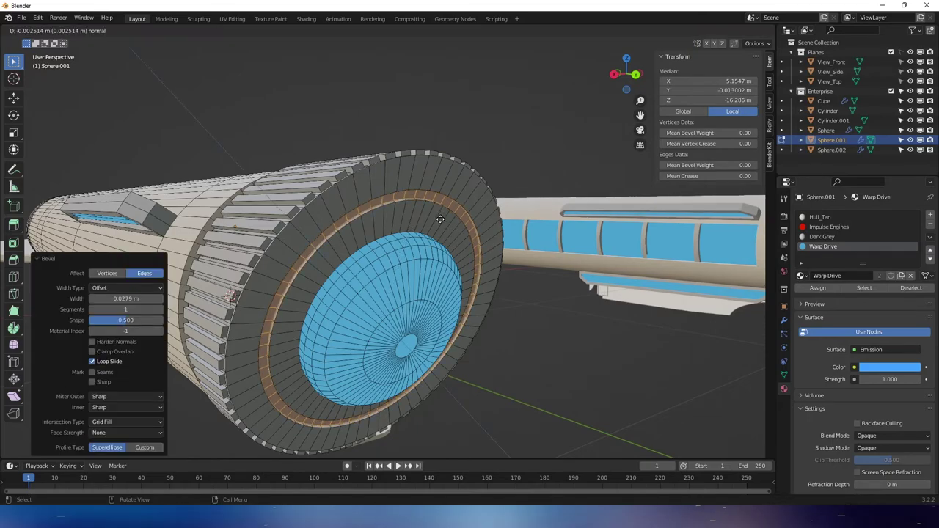
pyautogui.click(438, 217)
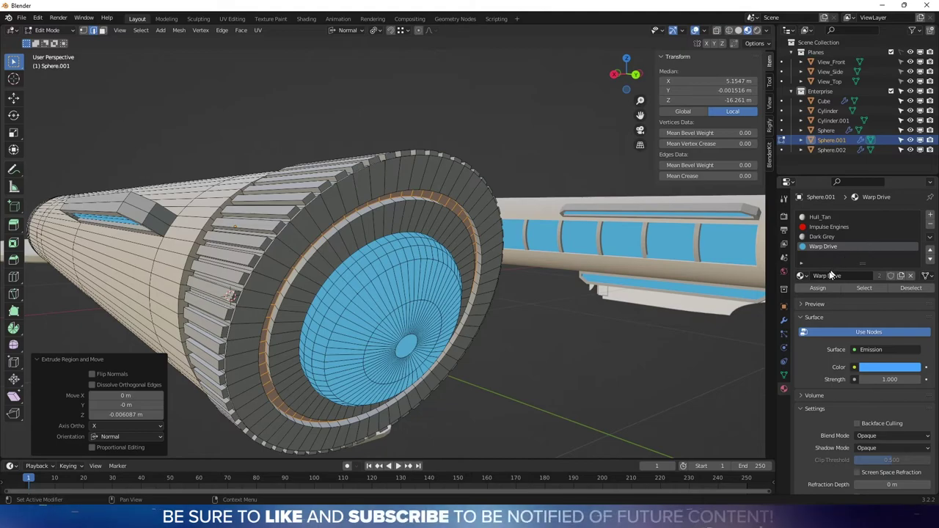
pyautogui.press('Tab')
# - Select the saucer hull and open its mesh for editing, with its upper central dome in close view
pyautogui.moveTo(513, 308); pyautogui.dragTo(689, 356, button='middle')
pyautogui.scroll(-3, 567, 322)
pyautogui.scroll(-3, 556, 323)
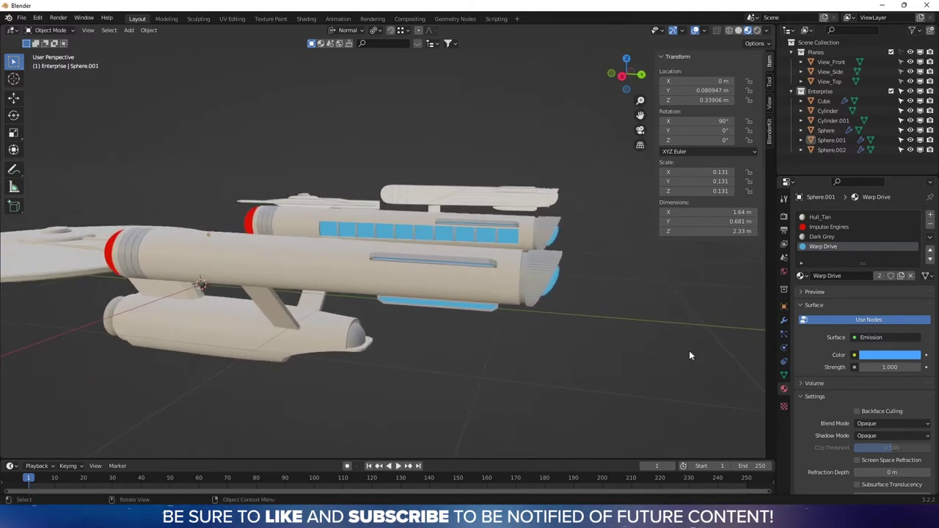
pyautogui.moveTo(424, 257); pyautogui.dragTo(494, 261, button='middle')
pyautogui.keyDown('shift'); pyautogui.moveTo(318, 257); pyautogui.dragTo(504, 275, button='middle'); pyautogui.keyUp('shift')
pyautogui.scroll(3, 520, 261)
pyautogui.click(289, 284)
pyautogui.keyDown('shift'); pyautogui.moveTo(289, 283); pyautogui.dragTo(388, 242, button='middle'); pyautogui.keyUp('shift')
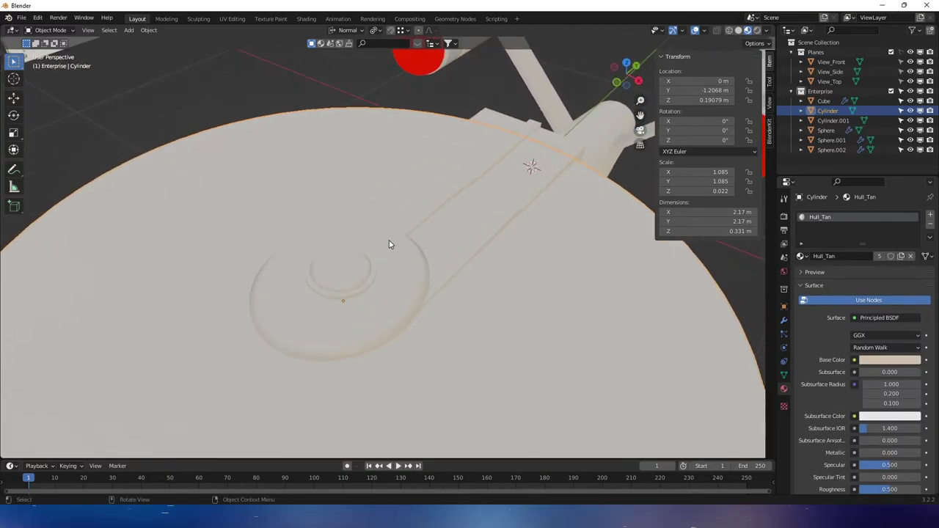
pyautogui.scroll(3, 387, 241)
pyautogui.moveTo(317, 293); pyautogui.dragTo(369, 225, button='middle')
pyautogui.press('Tab')
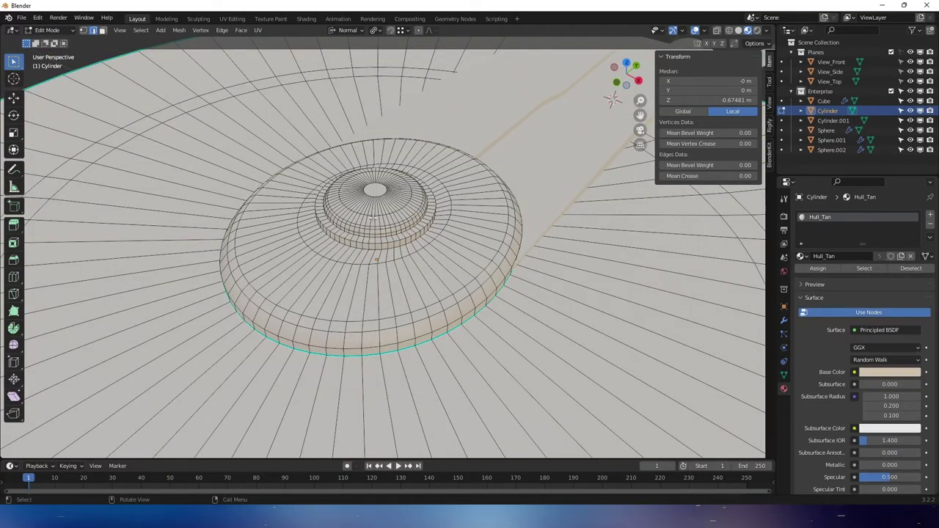
# - Select all face rings and the centre cap of the small dome on top of the saucer
pyautogui.scroll(2, 404, 218)
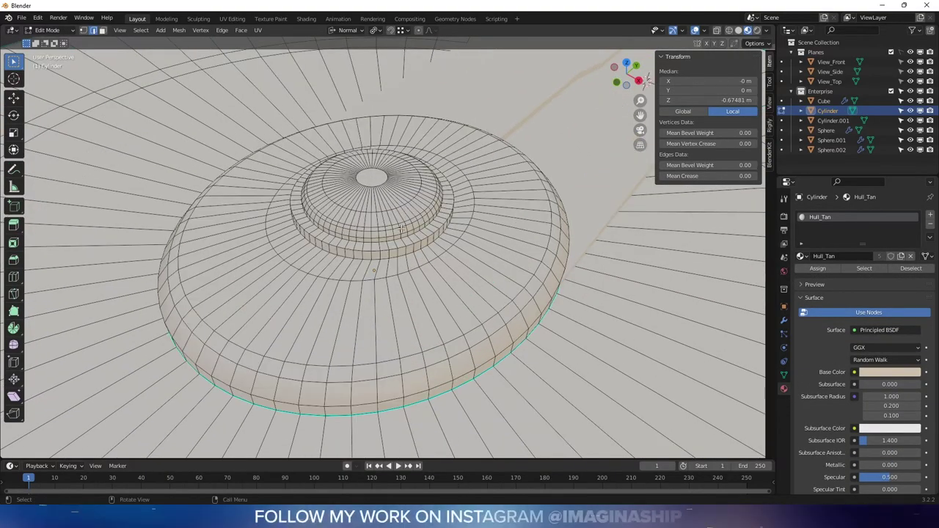
pyautogui.keyDown('alt'); pyautogui.click(402, 230); pyautogui.keyUp('alt')
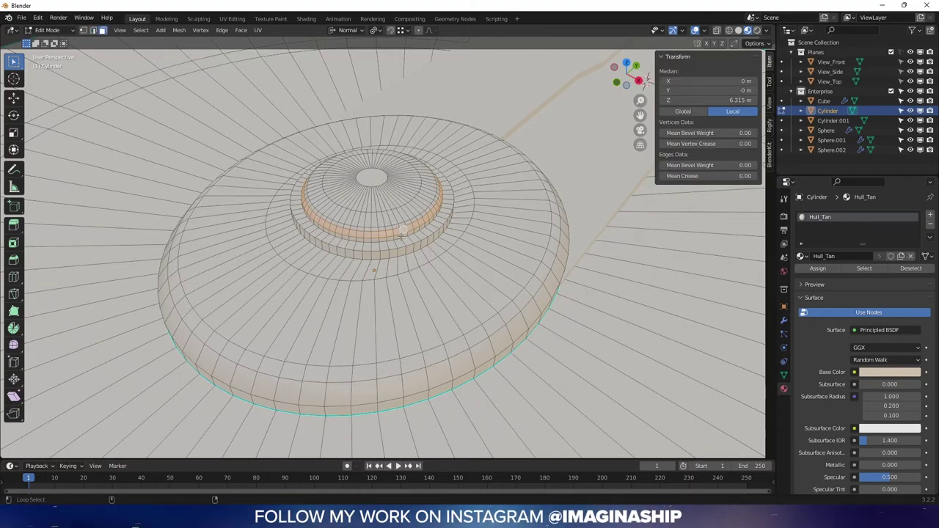
pyautogui.press('z')
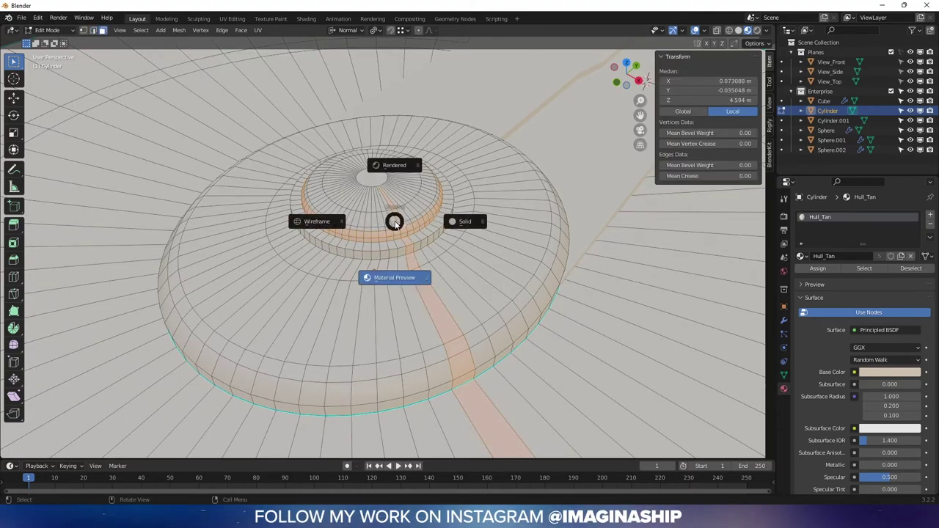
pyautogui.click(394, 222)
pyautogui.keyDown('alt'); pyautogui.click(397, 226); pyautogui.keyUp('alt')
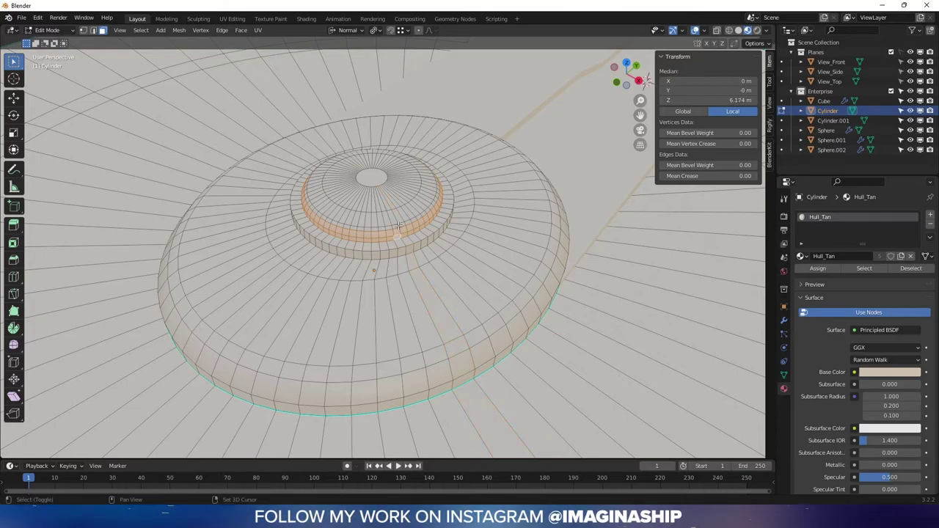
pyautogui.keyDown('shift'); pyautogui.click(366, 174); pyautogui.keyUp('shift')
pyautogui.keyDown('alt'); pyautogui.keyDown('shift'); pyautogui.click(391, 196); pyautogui.keyUp('shift'); pyautogui.keyUp('alt')
# - Add all faces of the small dome on the saucer's underside to the selection
pyautogui.moveTo(393, 256); pyautogui.dragTo(383, 188, button='middle')
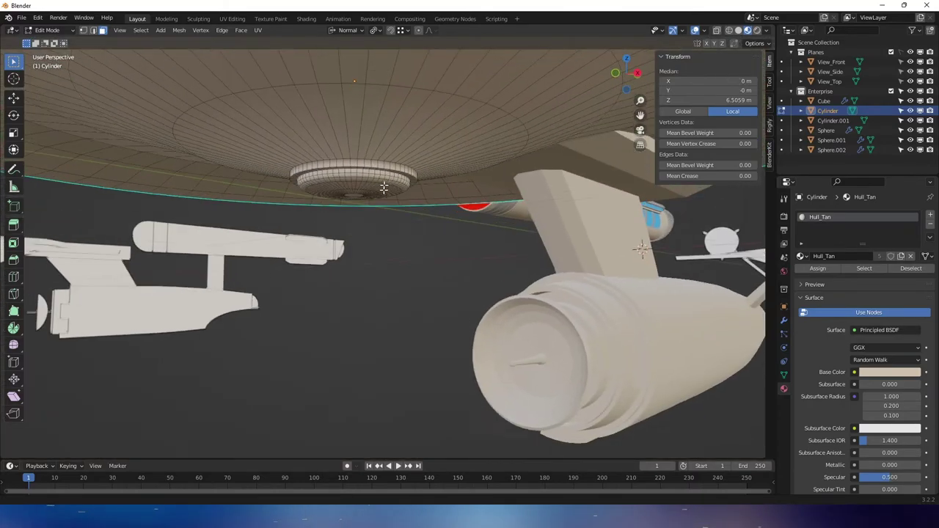
pyautogui.scroll(5, 384, 188)
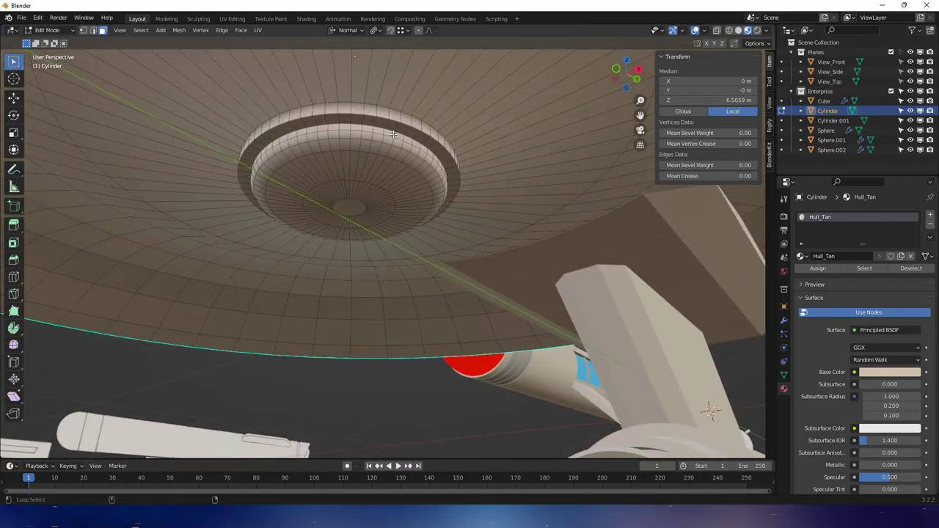
pyautogui.keyDown('alt'); pyautogui.keyDown('shift'); pyautogui.click(394, 142); pyautogui.keyUp('shift'); pyautogui.keyUp('alt')
pyautogui.keyDown('alt'); pyautogui.keyDown('shift'); pyautogui.click(389, 150); pyautogui.keyUp('shift'); pyautogui.keyUp('alt')
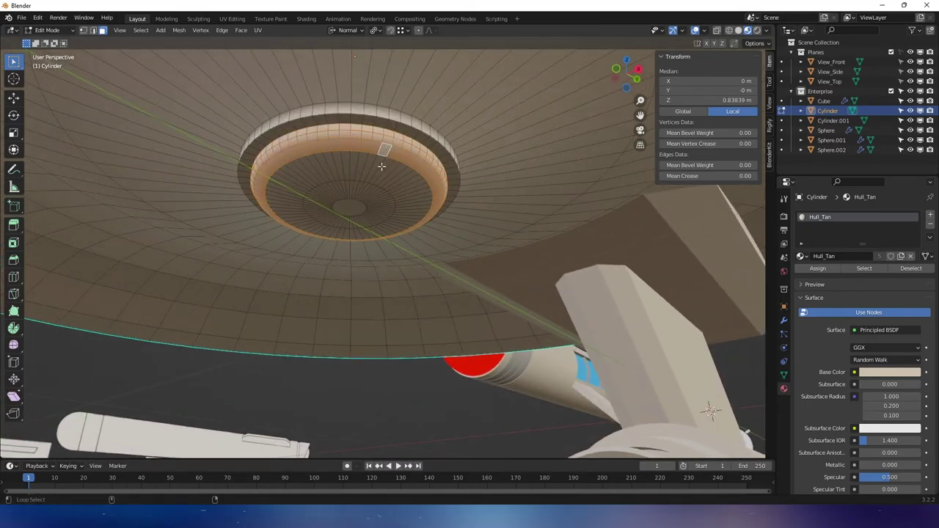
pyautogui.keyDown('alt'); pyautogui.keyDown('shift'); pyautogui.click(382, 167); pyautogui.keyUp('shift'); pyautogui.keyUp('alt')
pyautogui.keyDown('shift'); pyautogui.moveTo(325, 189); pyautogui.dragTo(365, 223); pyautogui.keyUp('shift')
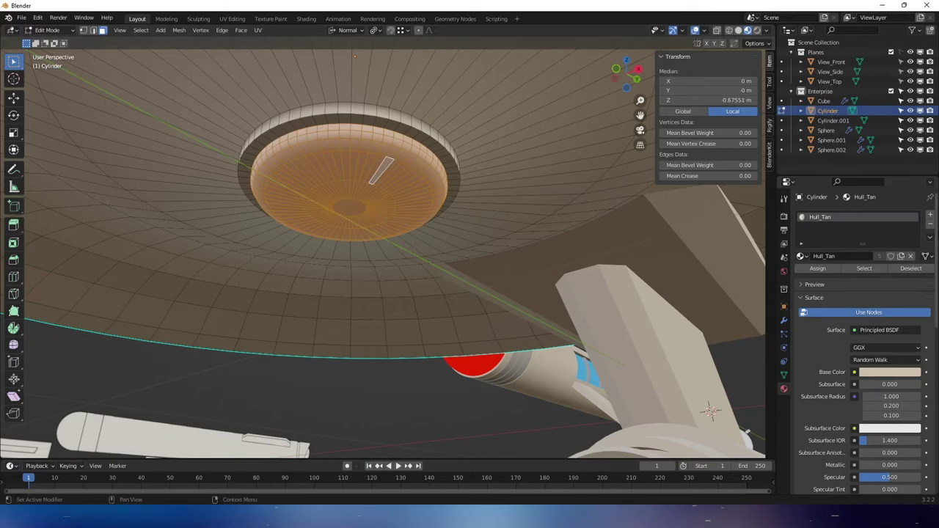
# - Create a new material with an Emission surface and assign it to the selected faces of both saucer domes
pyautogui.click(930, 214)
pyautogui.click(804, 276)
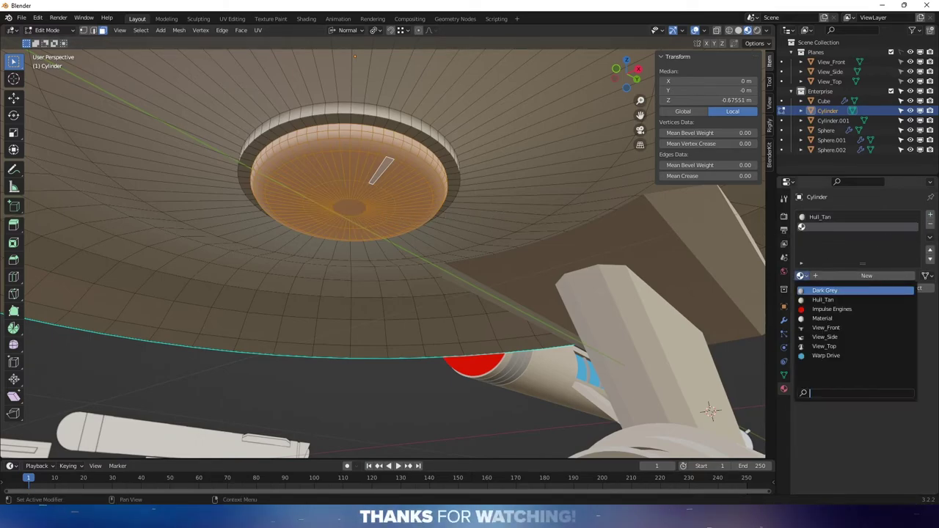
pyautogui.click(816, 276)
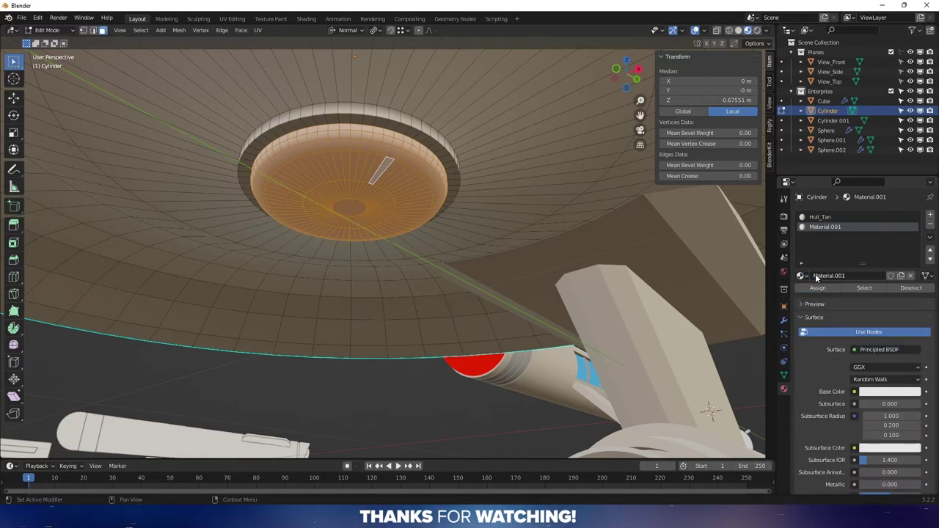
pyautogui.click(875, 351)
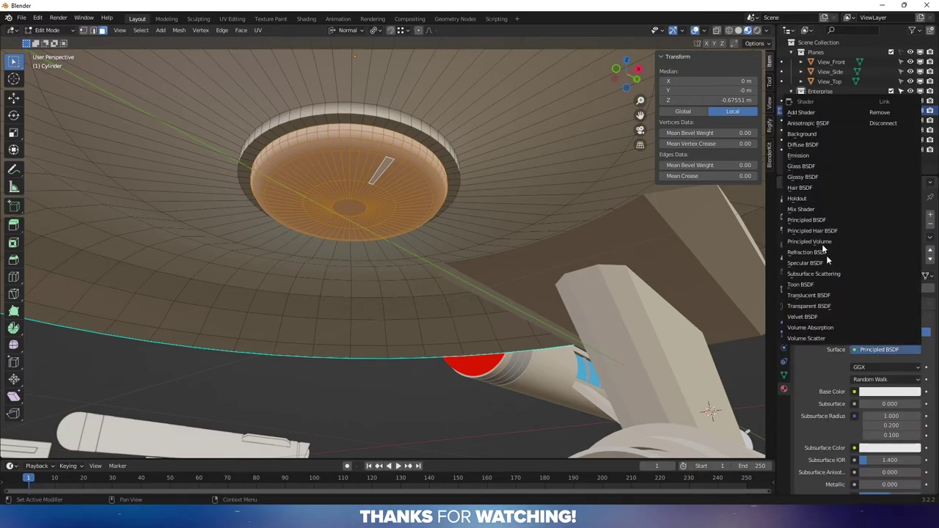
pyautogui.click(804, 156)
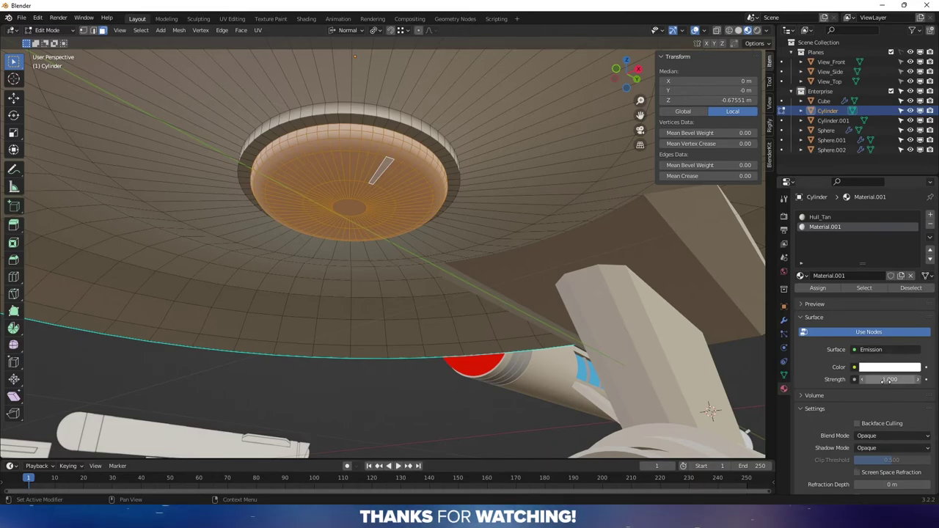
pyautogui.click(814, 288)
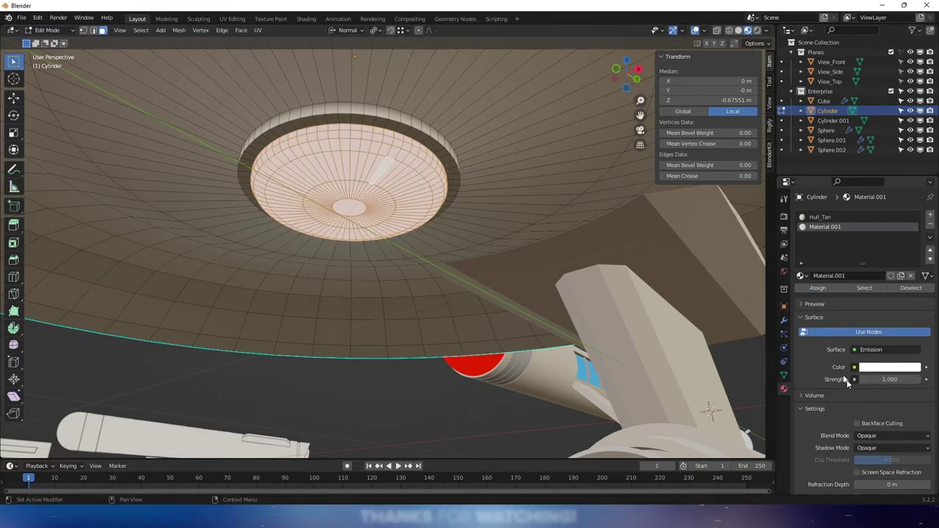
# - Set the dome material's emission strength to 3 and finish editing the saucer mesh
pyautogui.click(854, 379)
pyautogui.write('3')
pyautogui.press('Return')
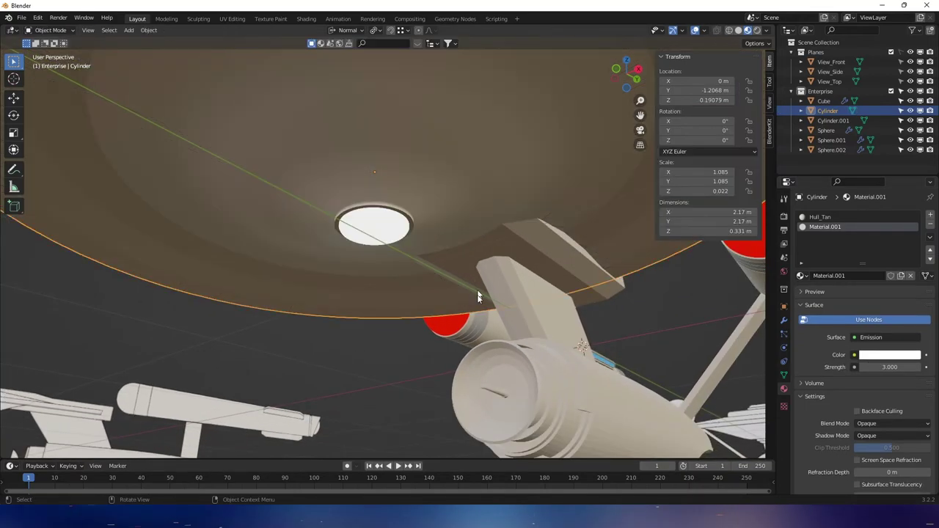
pyautogui.click(384, 361)
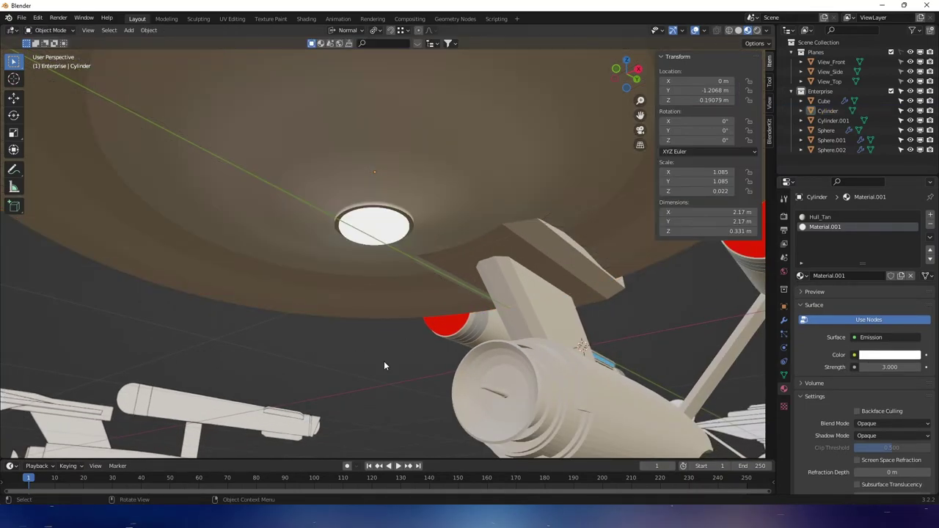
# - Select the engineering hull behind the deflector dish and open its mesh for editing
pyautogui.moveTo(384, 361); pyautogui.dragTo(390, 388, button='middle')
pyautogui.scroll(-4, 390, 388)
pyautogui.moveTo(389, 291); pyautogui.dragTo(428, 239, button='middle')
pyautogui.scroll(6, 282, 239)
pyautogui.scroll(3, 435, 249)
pyautogui.click(380, 233)
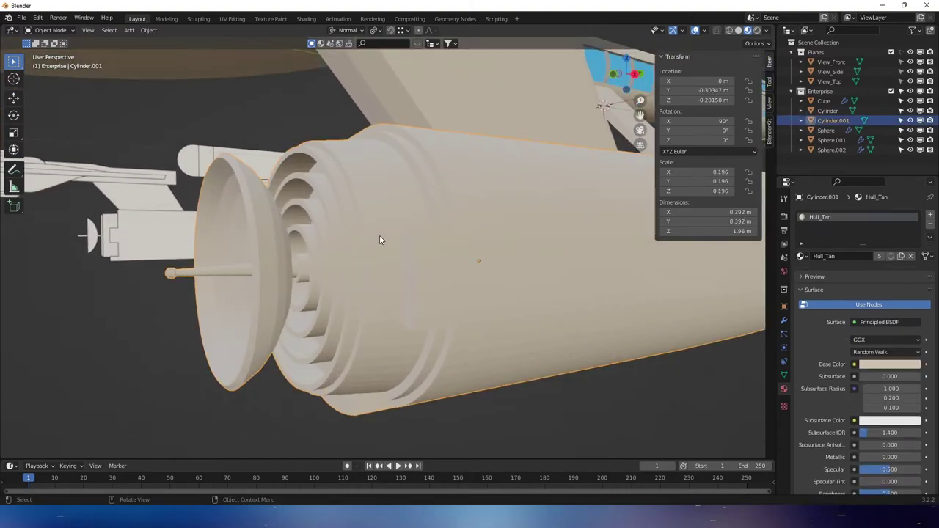
pyautogui.press('Tab')
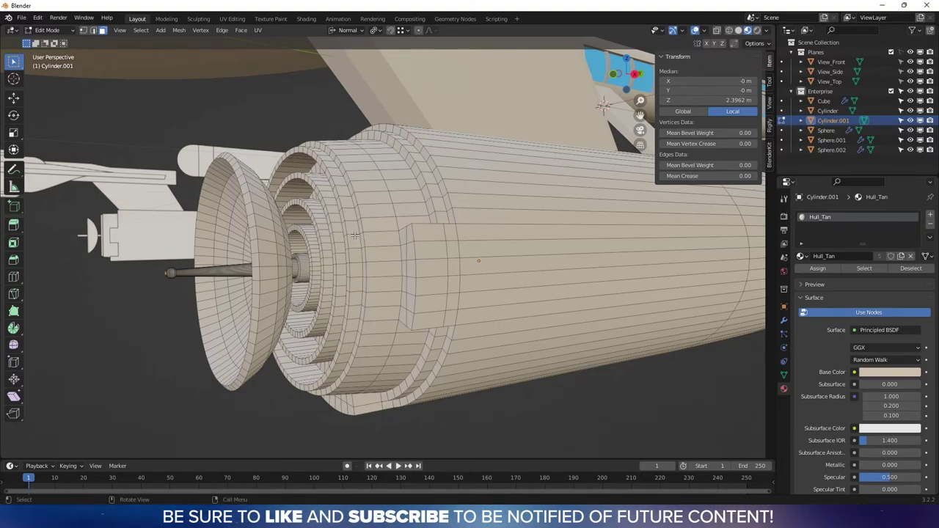
# - Select all face rings of the stepped concentric rings behind the deflector dish, including the recessed faces between them
pyautogui.scroll(4, 354, 235)
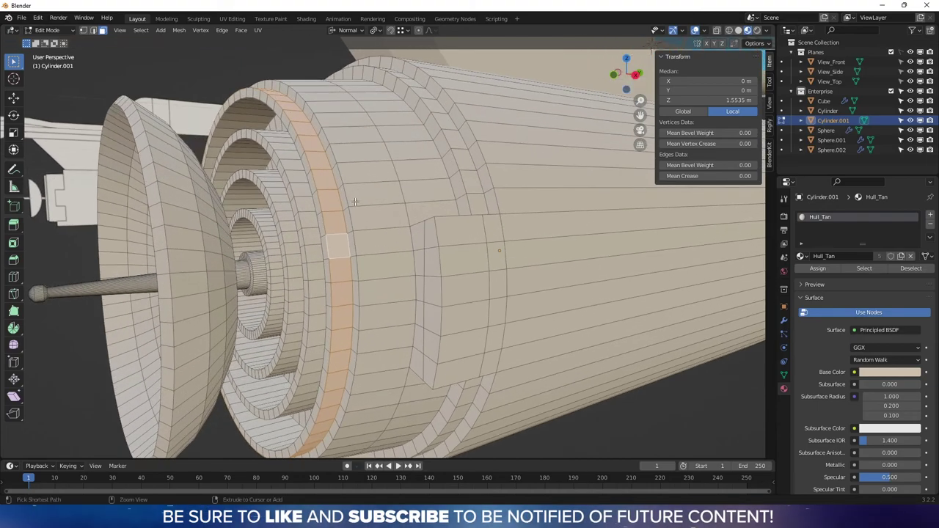
pyautogui.keyDown('shift'); pyautogui.moveTo(355, 236); pyautogui.dragTo(479, 231, button='middle'); pyautogui.keyUp('shift')
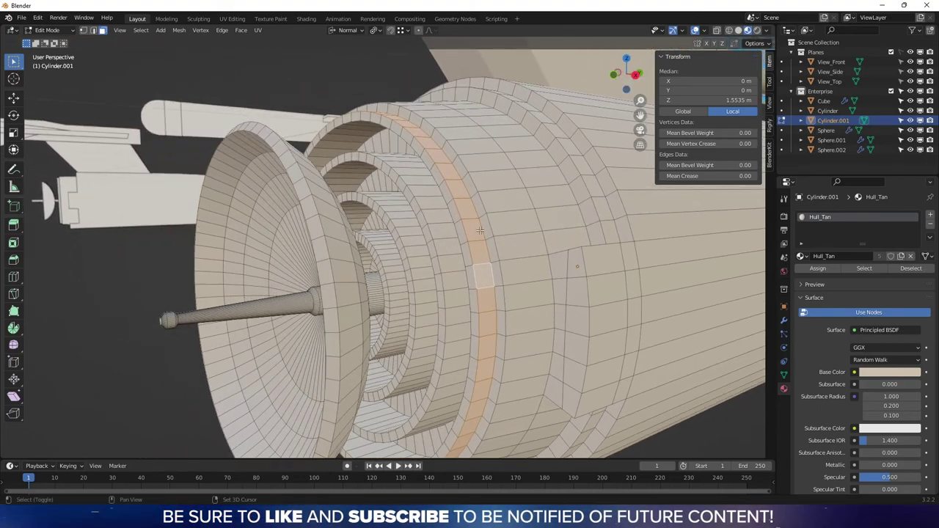
pyautogui.keyDown('alt'); pyautogui.keyDown('shift'); pyautogui.click(450, 269); pyautogui.keyUp('shift'); pyautogui.keyUp('alt')
pyautogui.keyDown('alt'); pyautogui.keyDown('shift'); pyautogui.click(437, 275); pyautogui.keyUp('shift'); pyautogui.keyUp('alt')
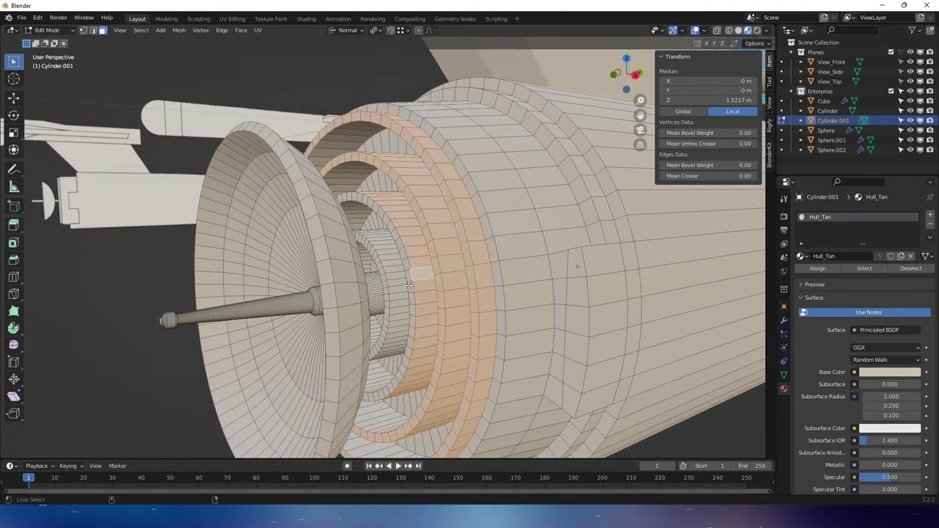
pyautogui.keyDown('alt'); pyautogui.keyDown('shift'); pyautogui.click(395, 282); pyautogui.keyUp('shift'); pyautogui.keyUp('alt')
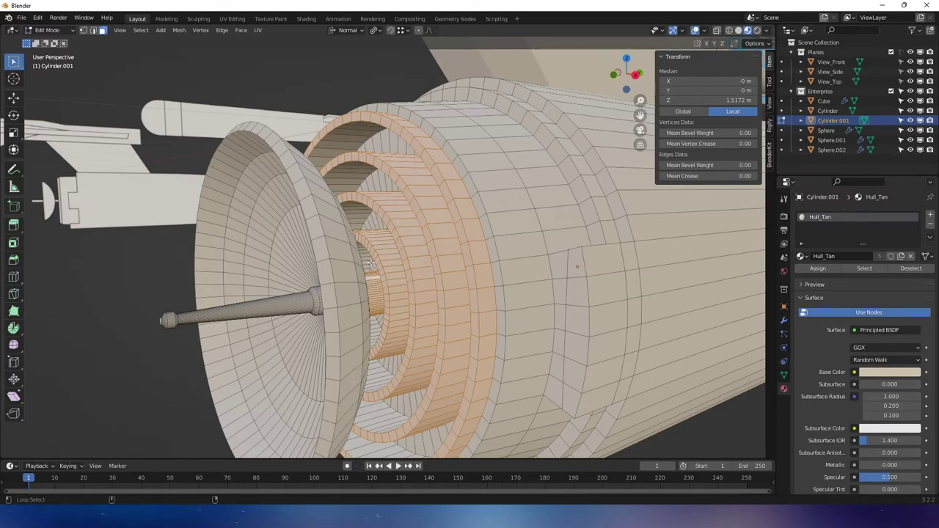
pyautogui.keyDown('alt'); pyautogui.keyDown('shift'); pyautogui.click(368, 222); pyautogui.keyUp('shift'); pyautogui.keyUp('alt')
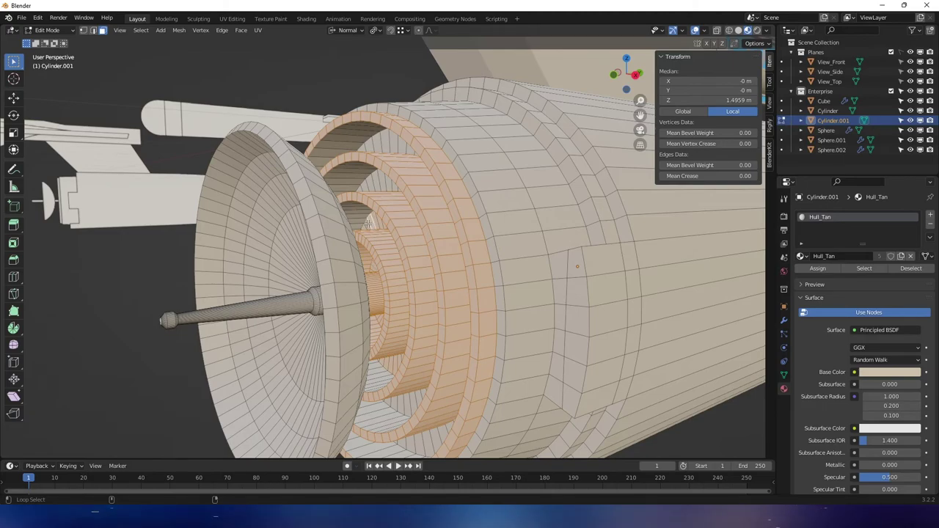
pyautogui.keyDown('alt'); pyautogui.keyDown('shift'); pyautogui.click(358, 173); pyautogui.keyUp('shift'); pyautogui.keyUp('alt')
pyautogui.keyDown('alt'); pyautogui.keyDown('shift'); pyautogui.click(381, 145); pyautogui.keyUp('shift'); pyautogui.keyUp('alt')
pyautogui.keyDown('alt'); pyautogui.keyDown('shift'); pyautogui.click(362, 129); pyautogui.keyUp('shift'); pyautogui.keyUp('alt')
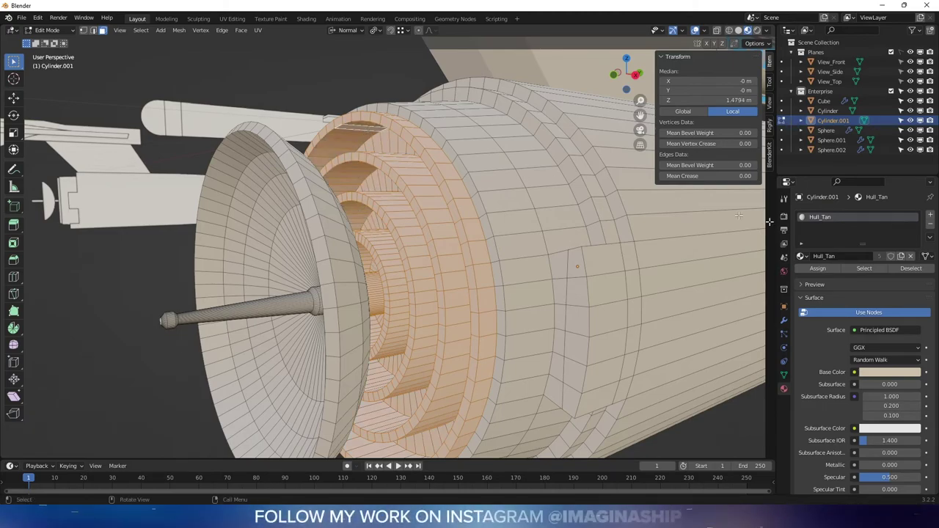
# - Assign the existing Dark Grey material to the selected ring faces in a new slot and leave mesh editing
pyautogui.click(930, 214)
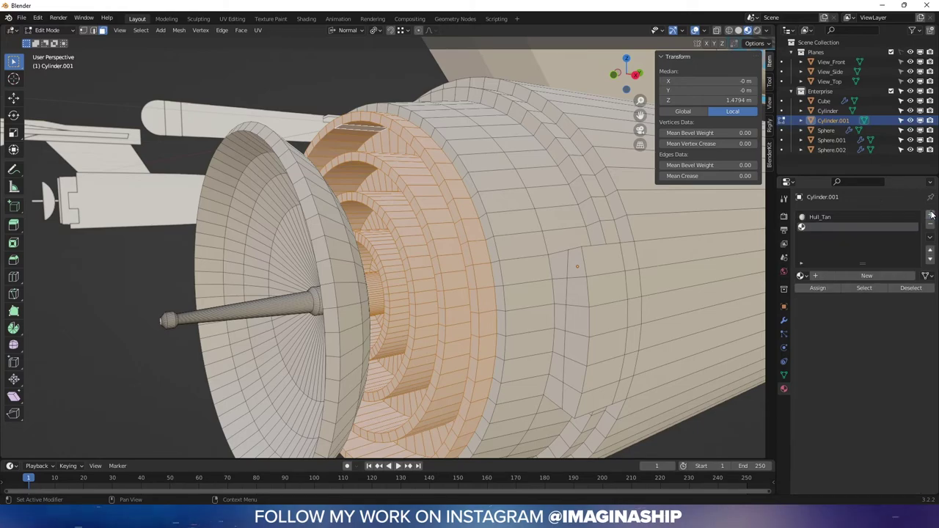
pyautogui.click(801, 276)
pyautogui.click(828, 289)
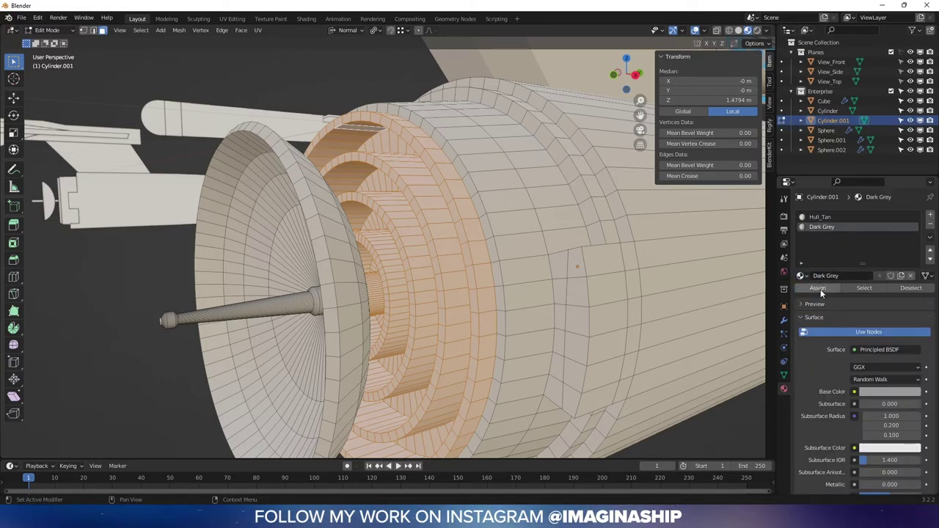
pyautogui.click(820, 289)
pyautogui.press('Tab')
pyautogui.moveTo(616, 246); pyautogui.dragTo(581, 246, button='middle')
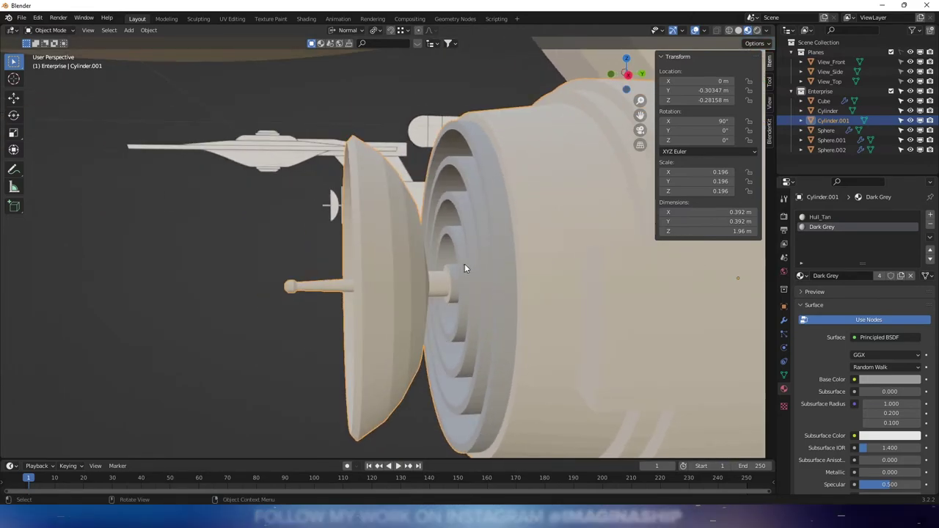
# - Reopen the hull mesh and select the short shaft behind the deflector dish plus the face rings on the dish's back
pyautogui.moveTo(464, 268); pyautogui.dragTo(484, 283, button='middle')
pyautogui.scroll(4, 495, 252)
pyautogui.press('Tab')
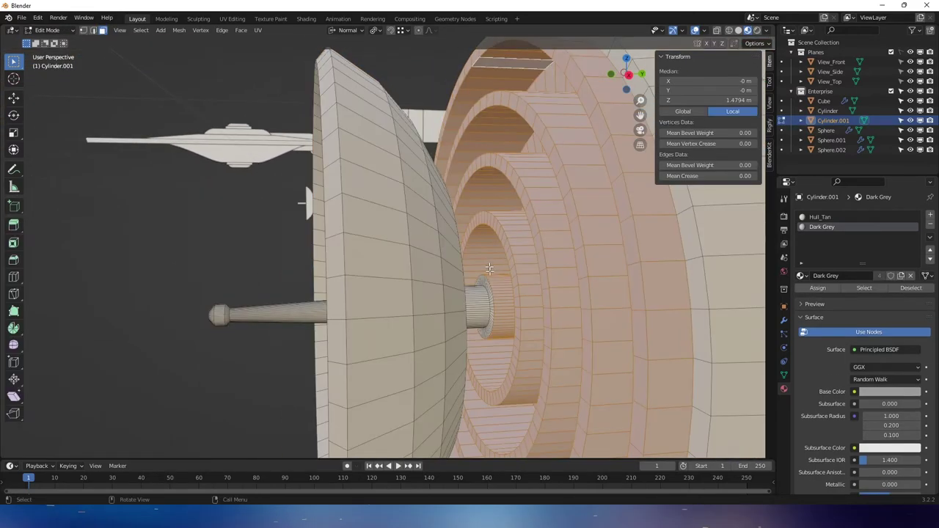
pyautogui.keyDown('alt'); pyautogui.click(485, 284); pyautogui.keyUp('alt')
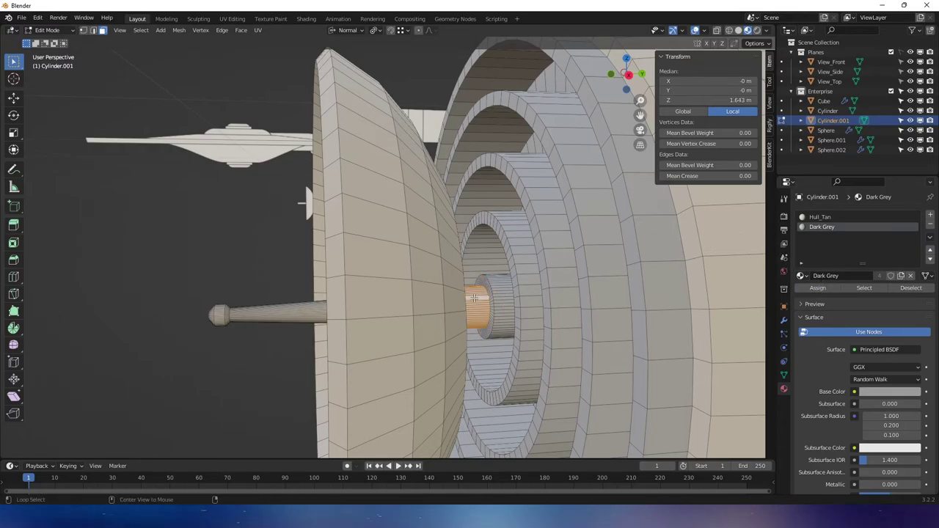
pyautogui.moveTo(474, 298); pyautogui.dragTo(455, 303, button='middle')
pyautogui.keyDown('alt'); pyautogui.keyDown('shift'); pyautogui.click(446, 302); pyautogui.keyUp('shift'); pyautogui.keyUp('alt')
pyautogui.keyDown('alt'); pyautogui.keyDown('shift'); pyautogui.click(408, 283); pyautogui.keyUp('shift'); pyautogui.keyUp('alt')
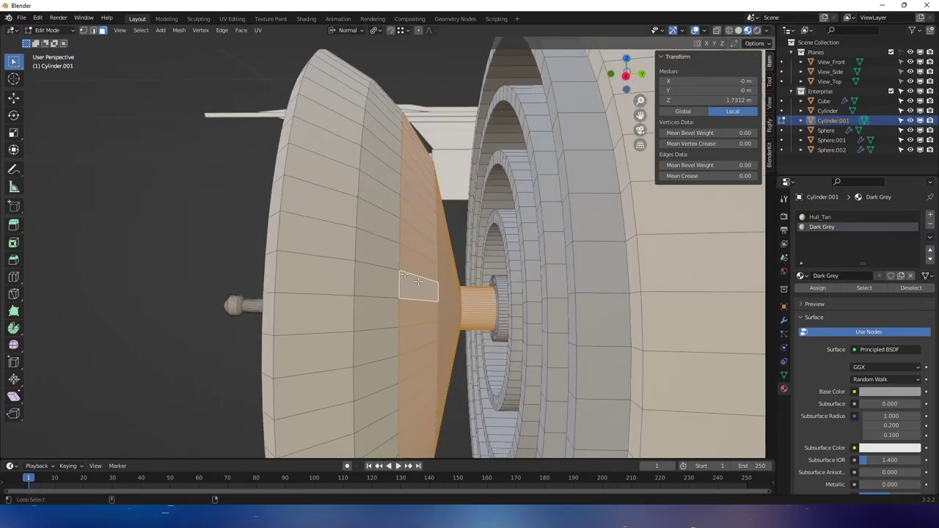
pyautogui.keyDown('alt'); pyautogui.keyDown('shift'); pyautogui.click(377, 247); pyautogui.keyUp('shift'); pyautogui.keyUp('alt')
pyautogui.keyDown('alt'); pyautogui.keyDown('shift'); pyautogui.click(324, 262); pyautogui.keyUp('shift'); pyautogui.keyUp('alt')
# - Add the dish's rim, all face rings of its concave front and the collar at its centre to the selection
pyautogui.moveTo(324, 262); pyautogui.dragTo(244, 192, button='middle')
pyautogui.keyDown('alt'); pyautogui.keyDown('shift'); pyautogui.click(408, 276); pyautogui.keyUp('shift'); pyautogui.keyUp('alt')
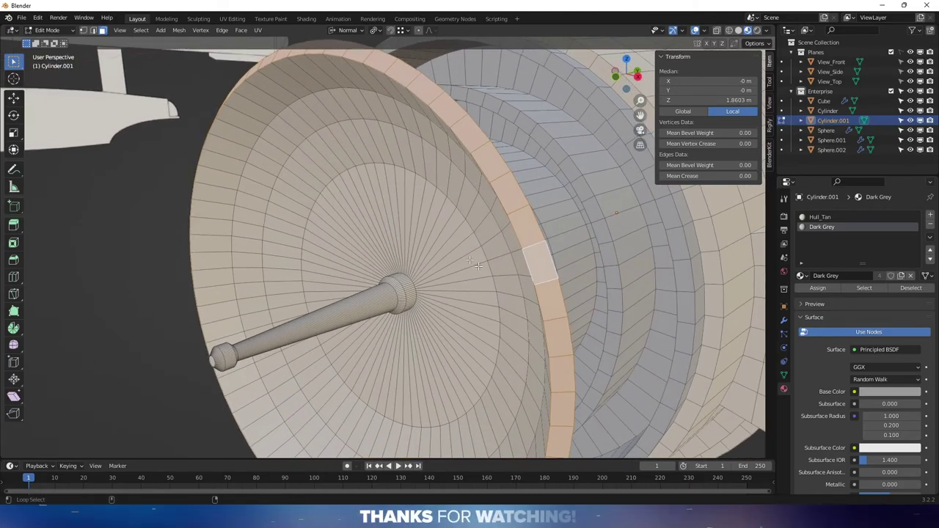
pyautogui.keyDown('alt'); pyautogui.keyDown('shift'); pyautogui.click(239, 193); pyautogui.keyUp('shift'); pyautogui.keyUp('alt')
pyautogui.keyDown('alt'); pyautogui.keyDown('shift'); pyautogui.click(248, 193); pyautogui.keyUp('shift'); pyautogui.keyUp('alt')
pyautogui.keyDown('alt'); pyautogui.keyDown('shift'); pyautogui.click(283, 200); pyautogui.keyUp('shift'); pyautogui.keyUp('alt')
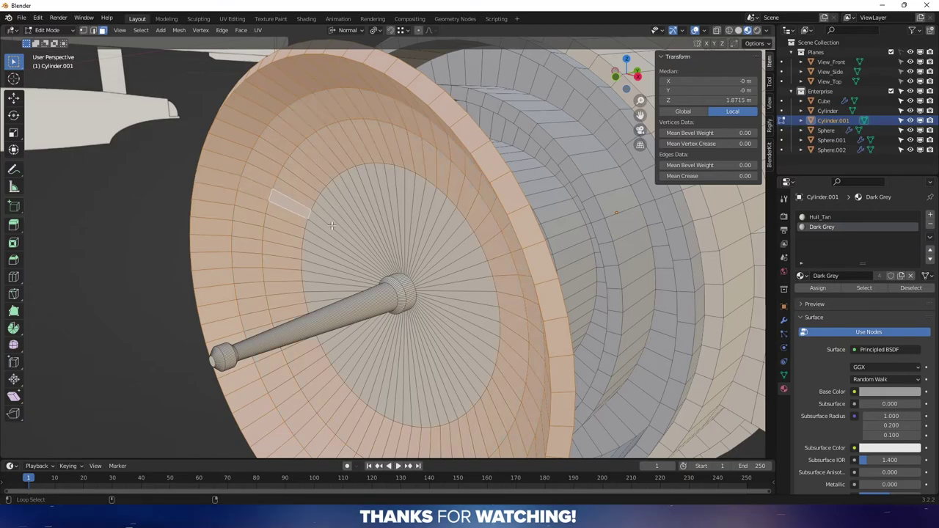
pyautogui.keyDown('alt'); pyautogui.keyDown('shift'); pyautogui.click(332, 225); pyautogui.keyUp('shift'); pyautogui.keyUp('alt')
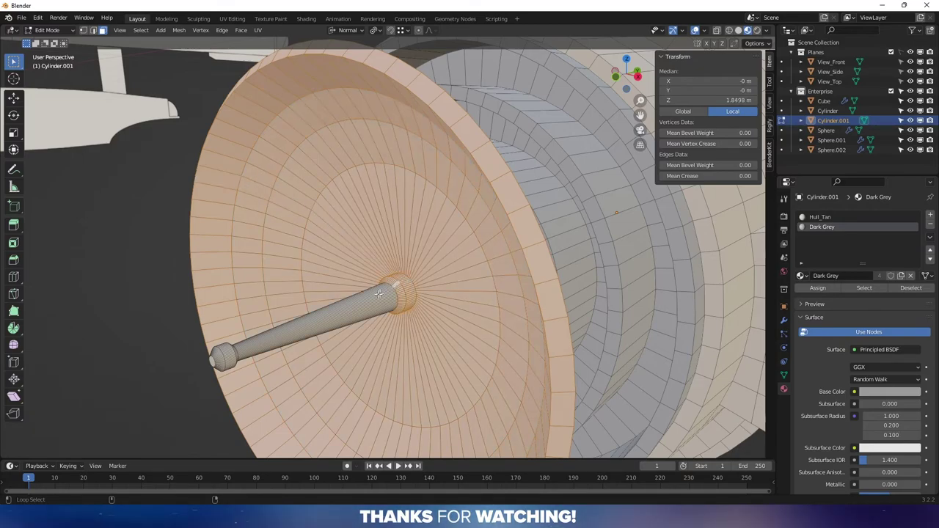
# - Add the antenna rod and its knobbed tip to the selection, using X-ray to include the faces all around
pyautogui.keyDown('alt'); pyautogui.keyDown('shift'); pyautogui.click(379, 294); pyautogui.keyUp('shift'); pyautogui.keyUp('alt')
pyautogui.moveTo(229, 351); pyautogui.dragTo(209, 341, button='middle')
pyautogui.hotkey('alt', 'z')
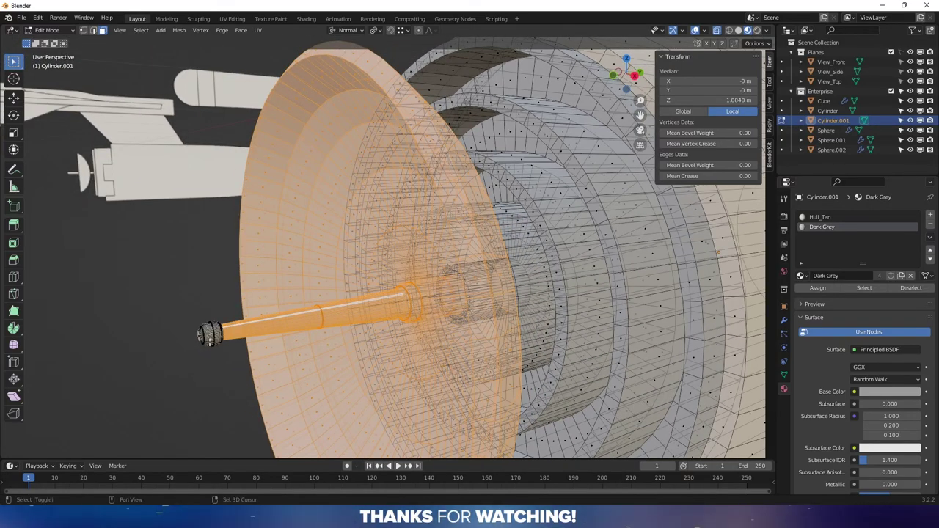
pyautogui.keyDown('shift'); pyautogui.moveTo(170, 298); pyautogui.dragTo(264, 366); pyautogui.keyUp('shift')
pyautogui.hotkey('alt', 'z')
pyautogui.moveTo(269, 369); pyautogui.dragTo(258, 352, button='middle')
pyautogui.scroll(-4, 296, 369)
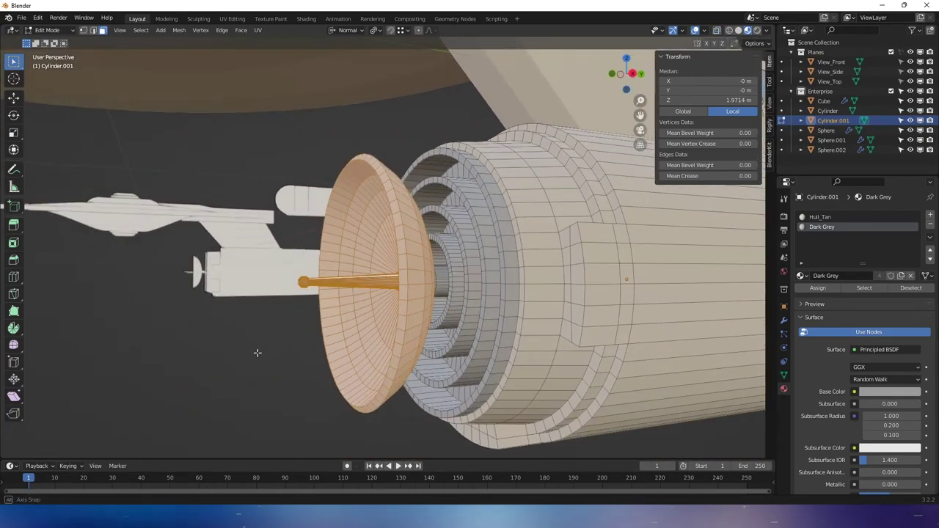
# - Create a new material named Gold in a third slot and assign it to the selected dish and antenna faces
pyautogui.click(930, 216)
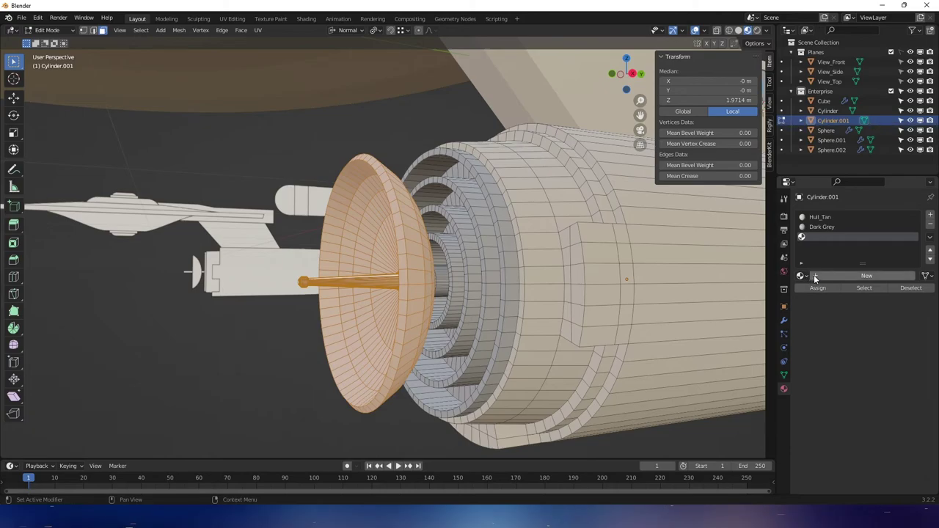
pyautogui.click(815, 276)
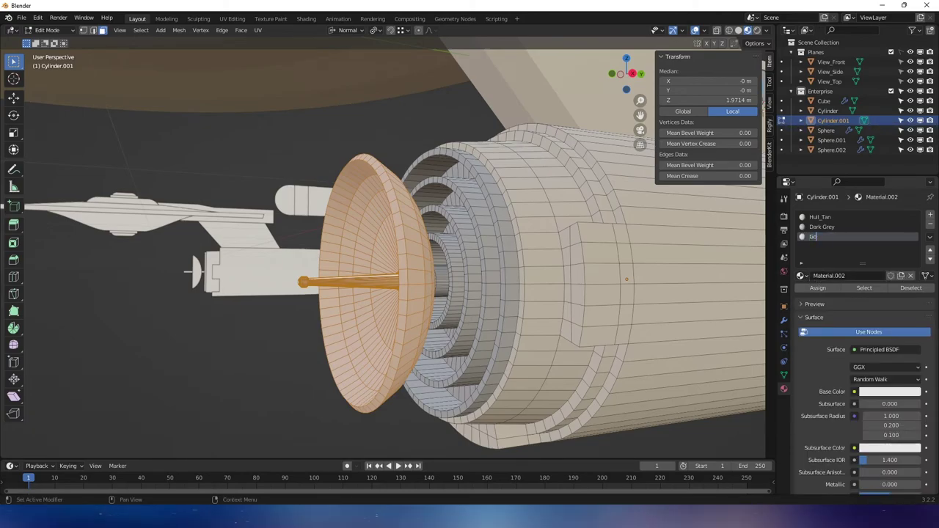
pyautogui.click(825, 288)
# - Give Gold an orange-yellow base colour (H 0.076, S 0.936, V 0.800) and a metallic value of 0.323, then leave mesh editing
pyautogui.click(880, 392)
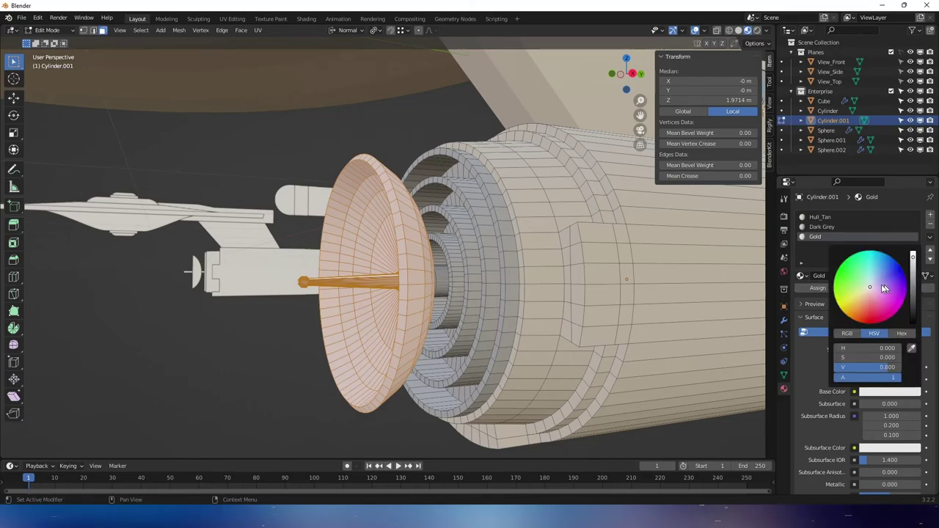
pyautogui.click(853, 308)
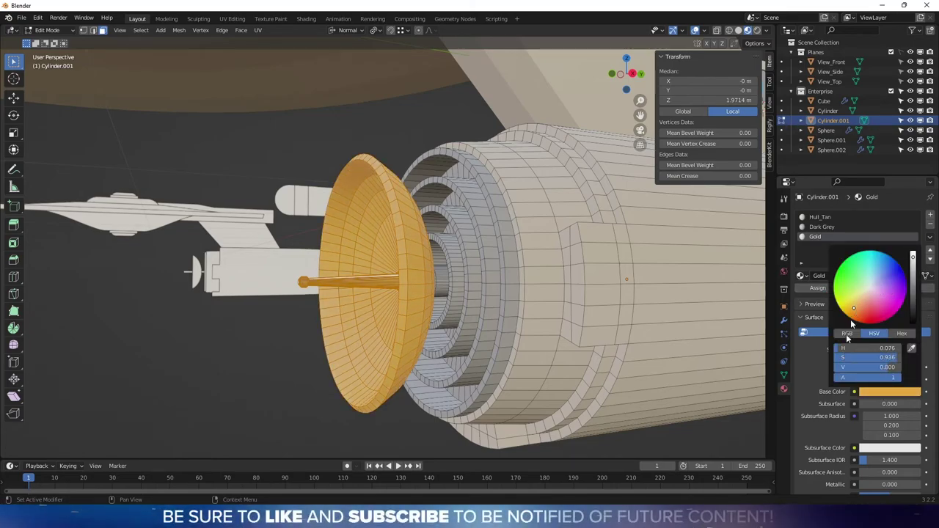
pyautogui.scroll(-3, 823, 431)
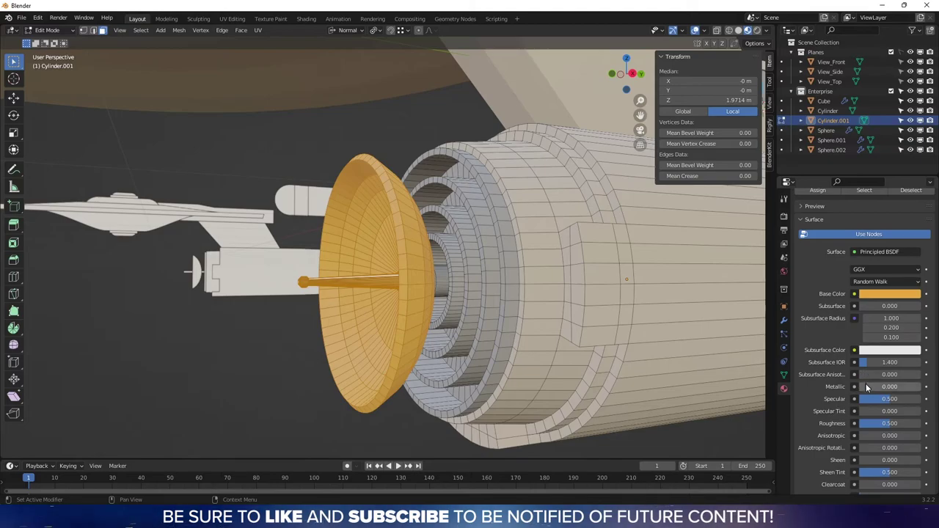
pyautogui.press('Tab')
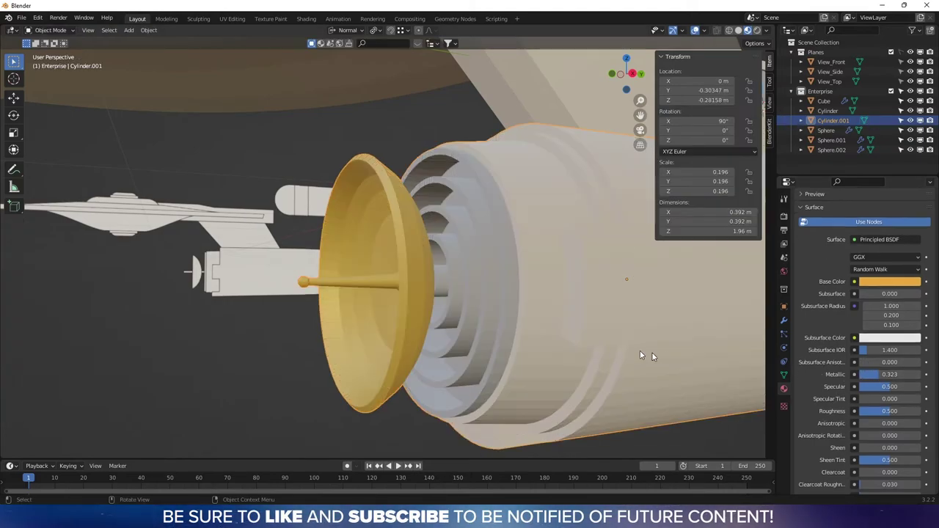
# - Deselect the hull and examine the whole coloured ship from the front and above
pyautogui.moveTo(649, 354); pyautogui.dragTo(307, 334, button='middle')
pyautogui.scroll(-6, 591, 365)
pyautogui.click(591, 367)
pyautogui.scroll(-2, 595, 336)
pyautogui.scroll(-8, 319, 315)
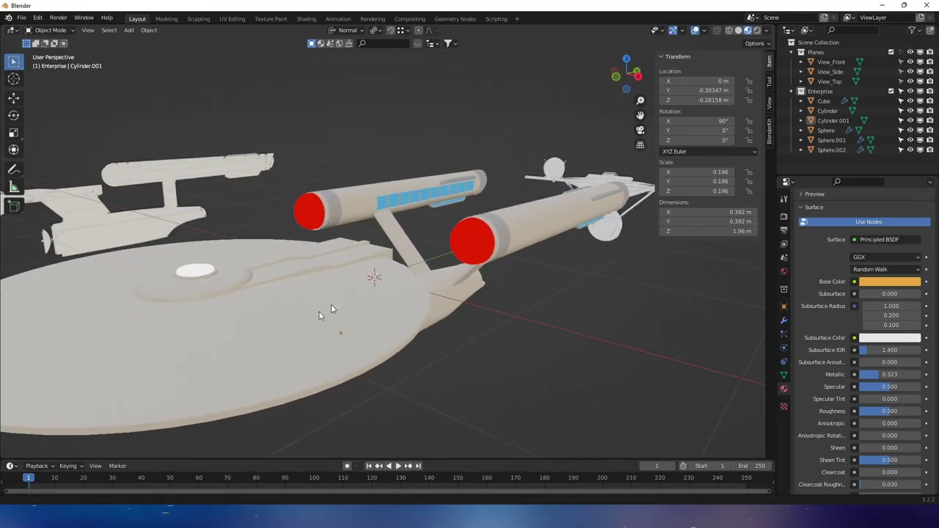
pyautogui.scroll(3, 348, 334)
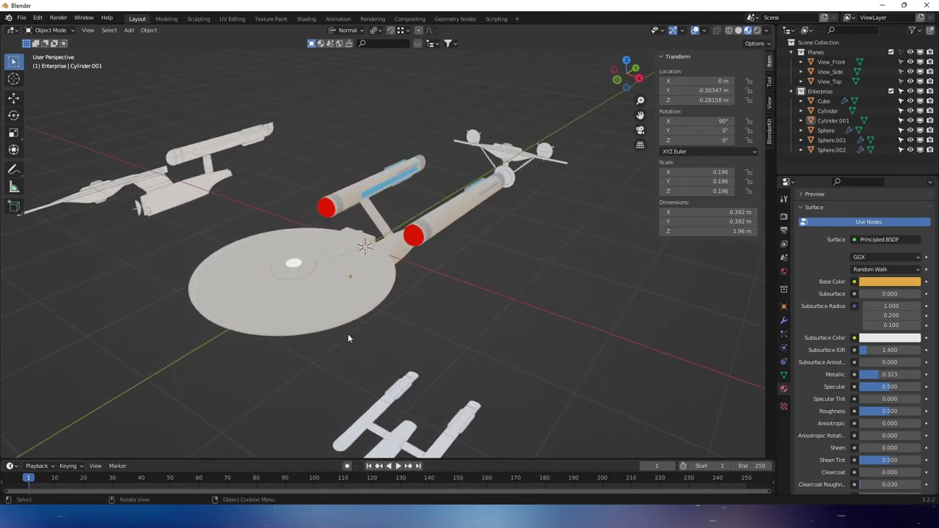
pyautogui.moveTo(348, 334); pyautogui.dragTo(385, 335, button='middle')
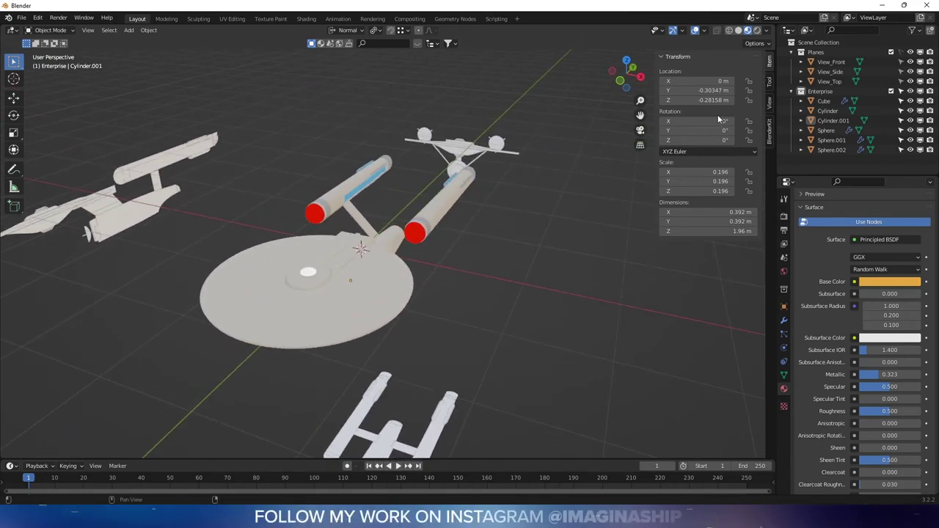
# - Add a Sun light to the Enterprise collection and raise it about 1.66 m along Z above the ship
pyautogui.click(820, 91)
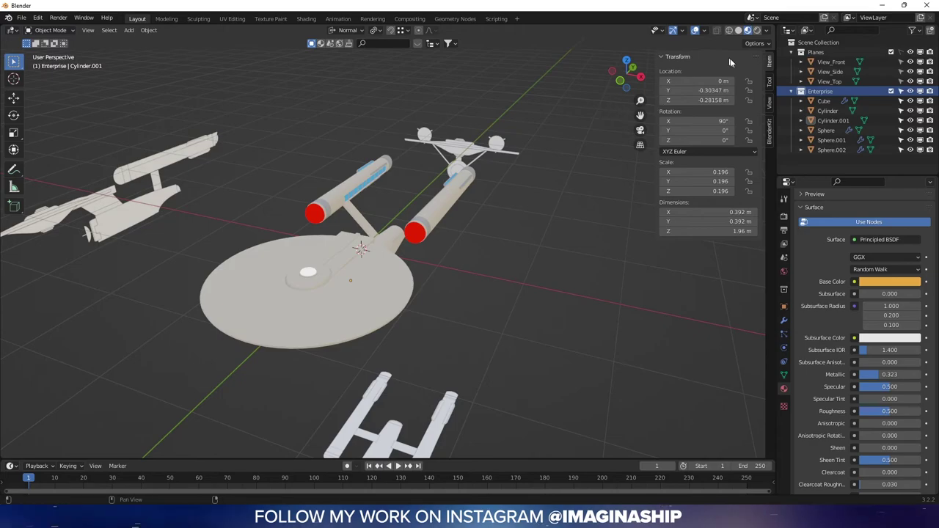
pyautogui.hotkey('shift', 'a')
pyautogui.moveTo(495, 230)
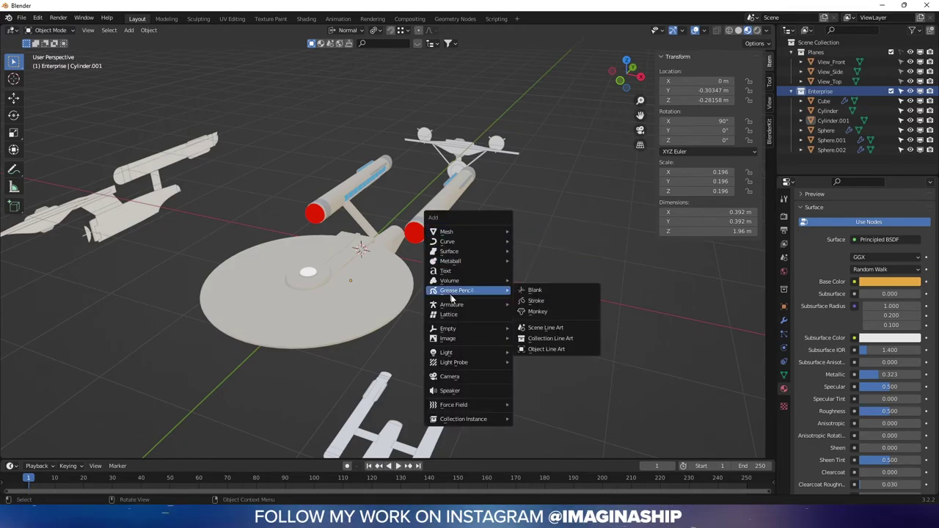
pyautogui.moveTo(460, 356)
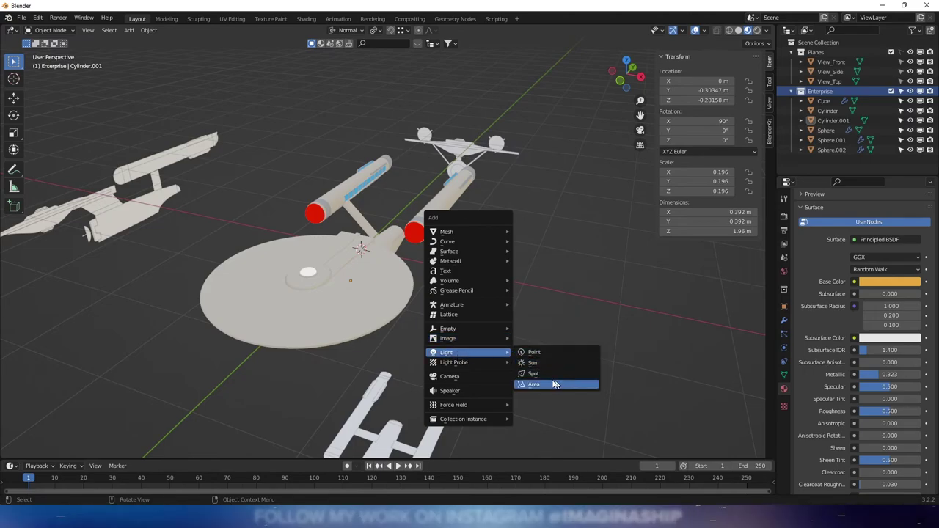
pyautogui.click(540, 362)
pyautogui.moveTo(555, 294); pyautogui.dragTo(576, 255, button='middle')
pyautogui.press('g')
pyautogui.press('z')
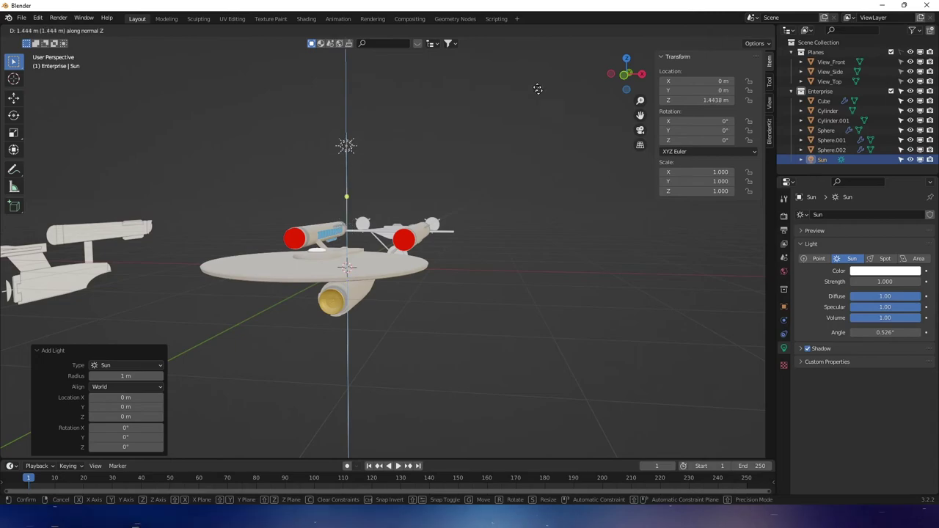
pyautogui.click(534, 83)
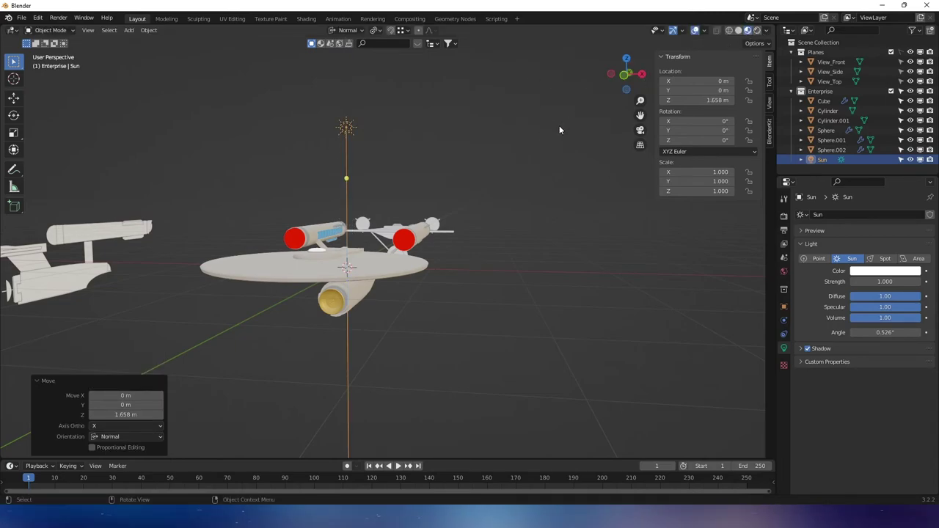
# - Move the sun sideways along X, away from the ship, to a location of about 3.77 m
pyautogui.press('g')
pyautogui.press('x')
pyautogui.click(709, 287)
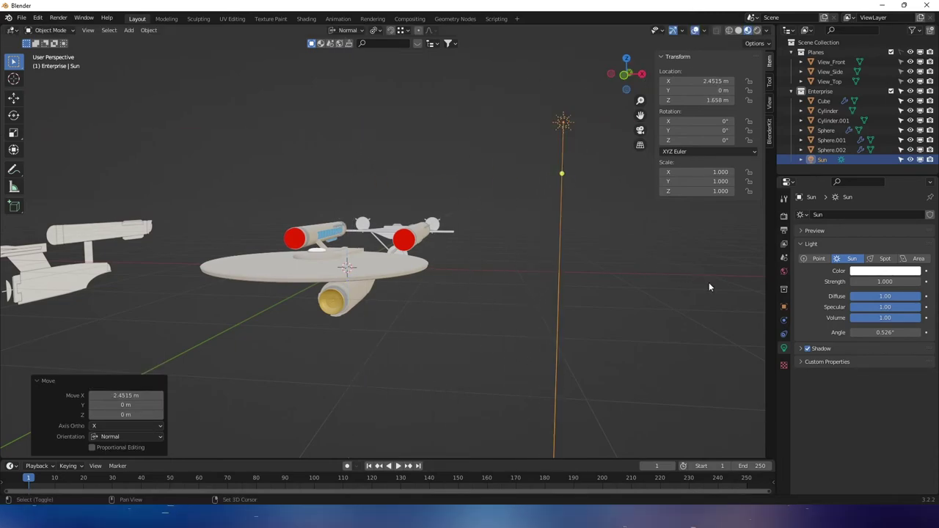
pyautogui.moveTo(708, 287); pyautogui.dragTo(600, 310, button='middle')
pyautogui.press('g')
pyautogui.press('x')
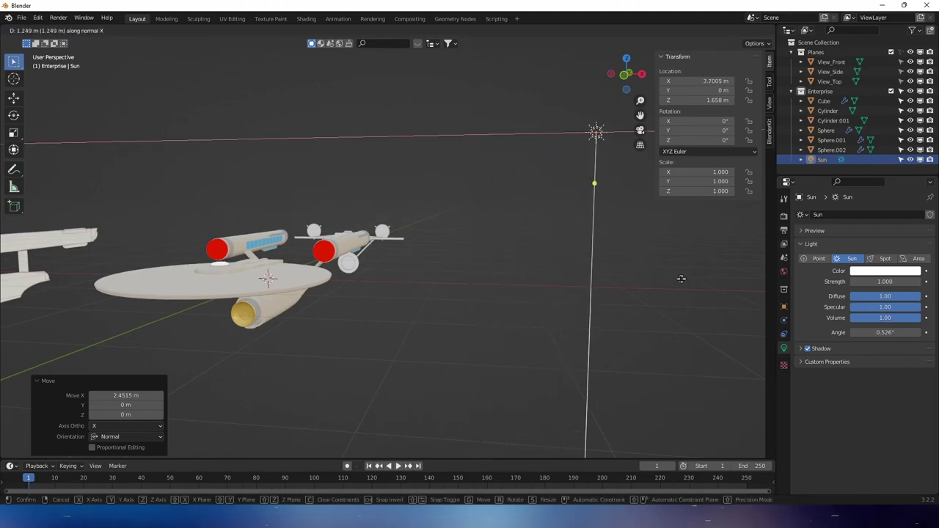
pyautogui.click(682, 278)
pyautogui.moveTo(683, 278); pyautogui.dragTo(651, 302, button='middle')
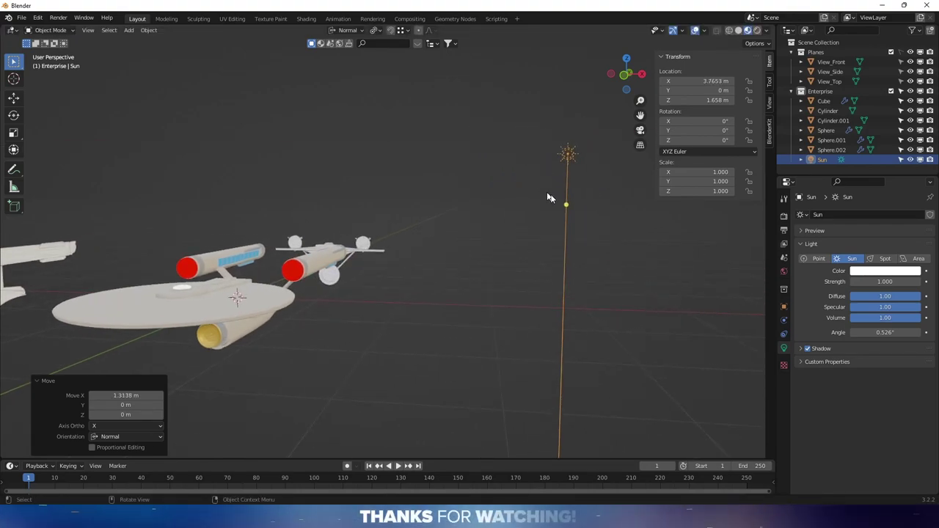
pyautogui.press('g')
pyautogui.rightClick(496, 207)
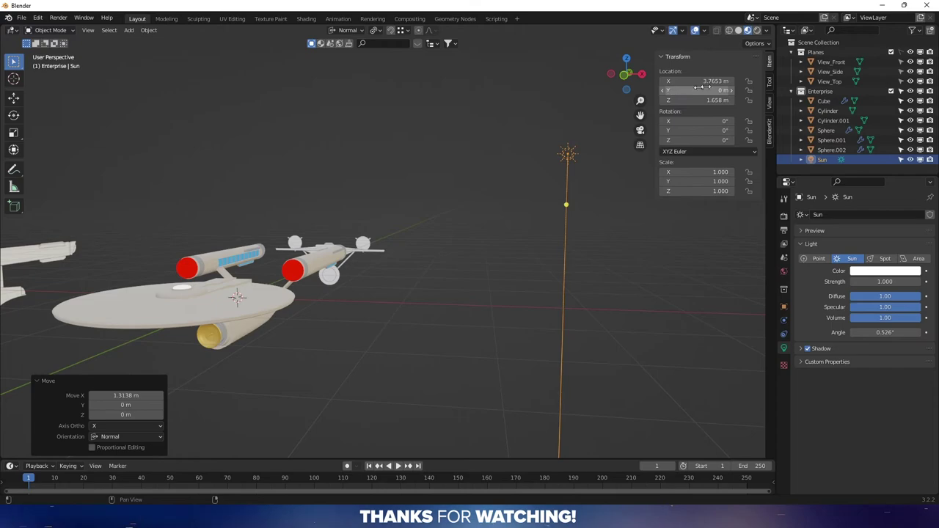
# - Show the viewport in Rendered shading and rotate the sun 45° about Y so it shines toward the ship
pyautogui.click(757, 30)
pyautogui.moveTo(634, 169); pyautogui.dragTo(575, 210, button='middle')
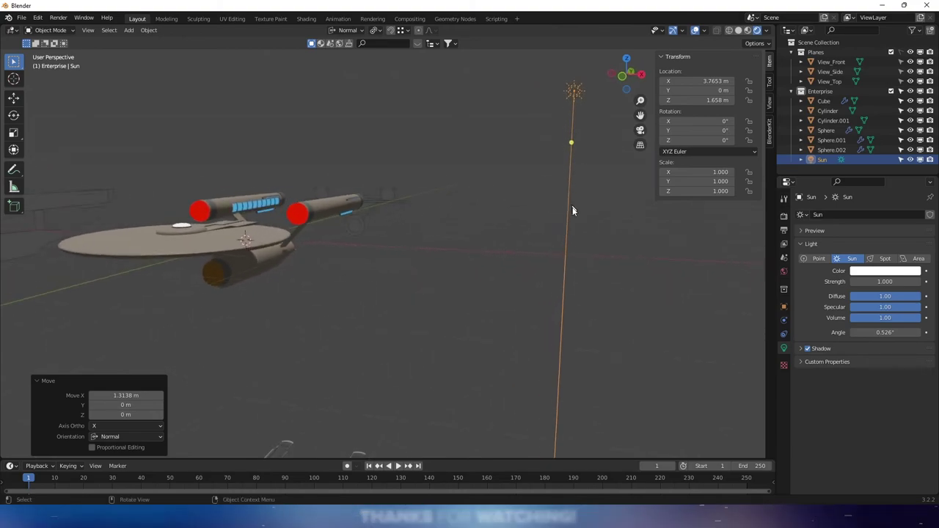
pyautogui.press('r')
pyautogui.press('y')
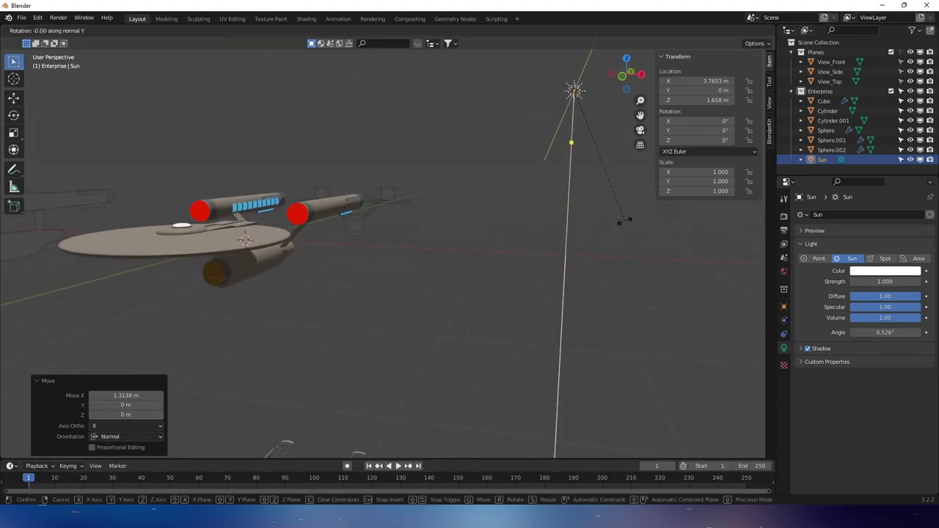
pyautogui.click(528, 204)
# - Switch the transform orientation to Global and rotate the sun -30° about Z
pyautogui.moveTo(515, 223); pyautogui.dragTo(418, 298, button='middle')
pyautogui.press('r')
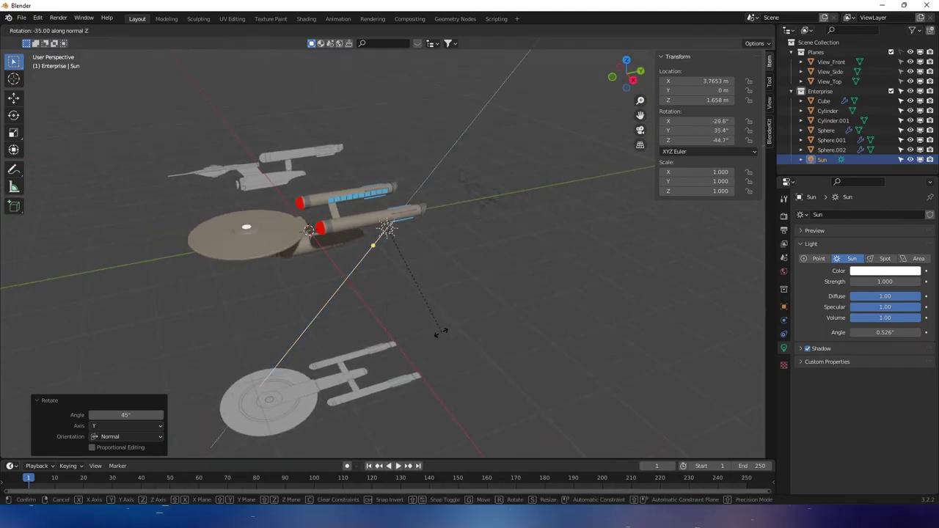
pyautogui.press('Escape')
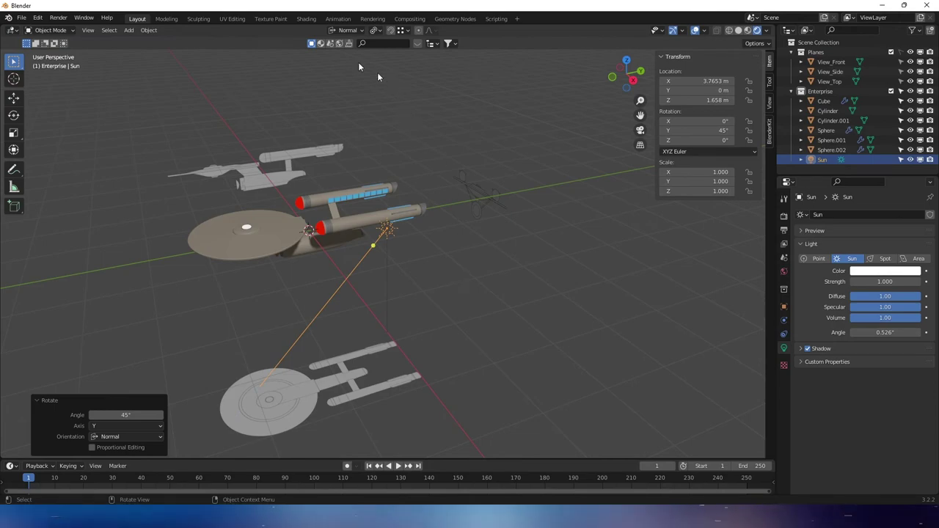
pyautogui.click(348, 30)
pyautogui.click(331, 61)
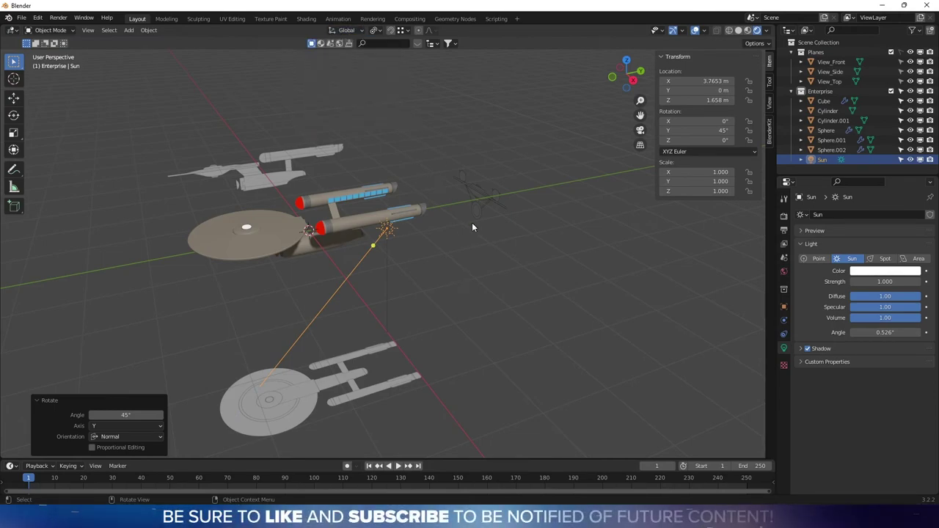
pyautogui.press('r')
pyautogui.press('z')
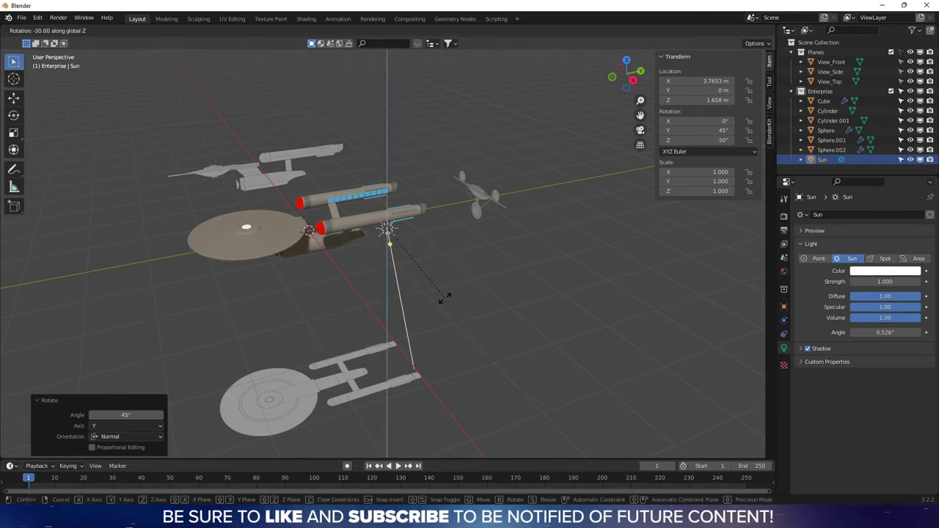
pyautogui.click(444, 298)
# - Turn the sun a further -10° about global Z and check the lighting on the ship from several angles
pyautogui.moveTo(441, 320); pyautogui.dragTo(466, 341, button='middle')
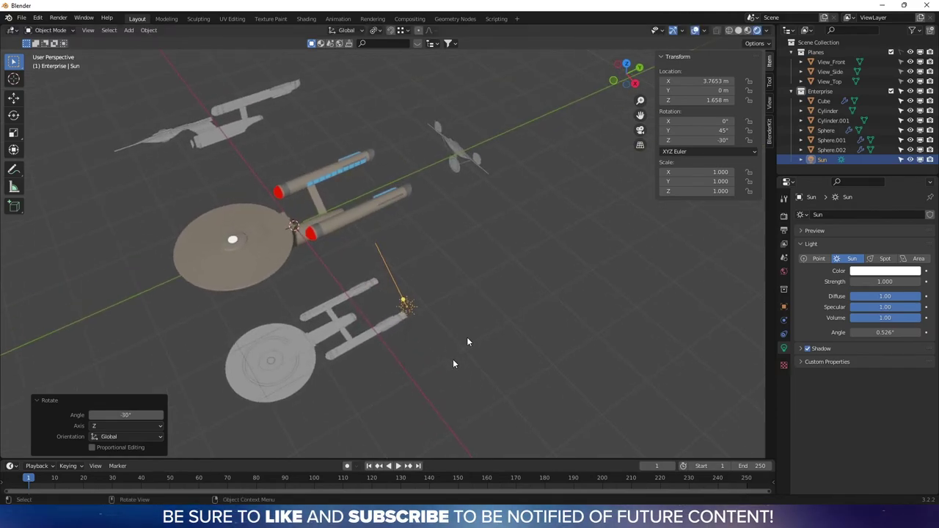
pyautogui.press('r')
pyautogui.press('z')
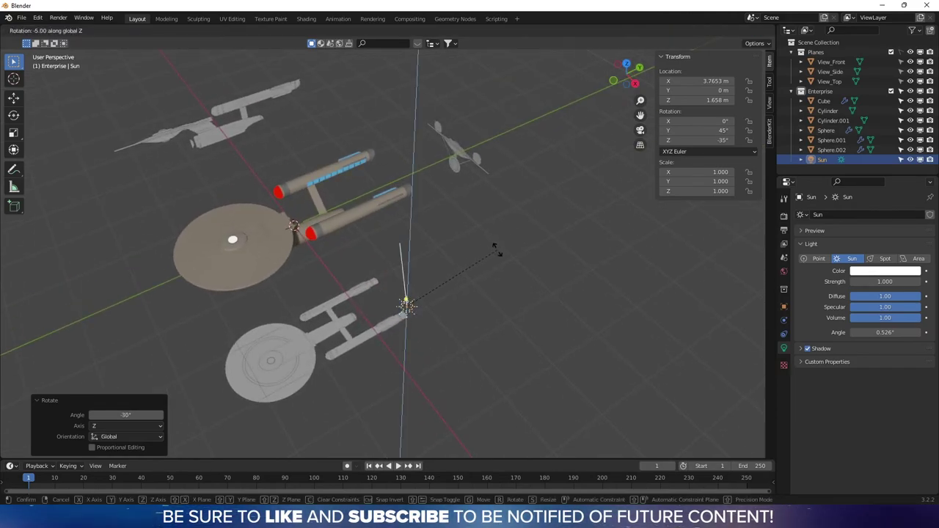
pyautogui.click(492, 258)
pyautogui.moveTo(492, 258); pyautogui.dragTo(435, 305, button='middle')
pyautogui.scroll(5, 436, 304)
pyautogui.moveTo(497, 262); pyautogui.dragTo(481, 239, button='middle')
pyautogui.keyDown('shift'); pyautogui.moveTo(480, 239); pyautogui.dragTo(595, 240, button='middle'); pyautogui.keyUp('shift')
pyautogui.scroll(-1, 599, 244)
pyautogui.scroll(-3, 635, 237)
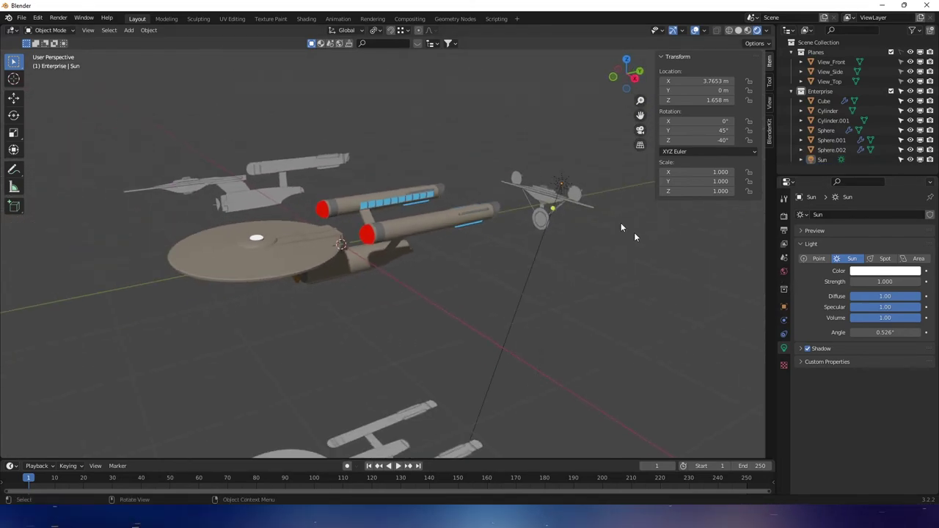
# - Enable Contact Shadows in the sun light's shadow settings
pyautogui.click(542, 239)
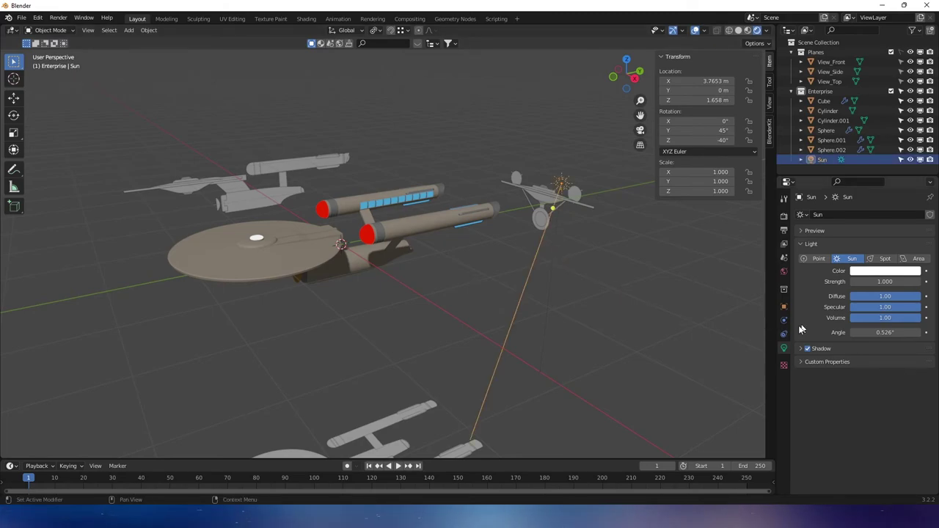
pyautogui.click(815, 348)
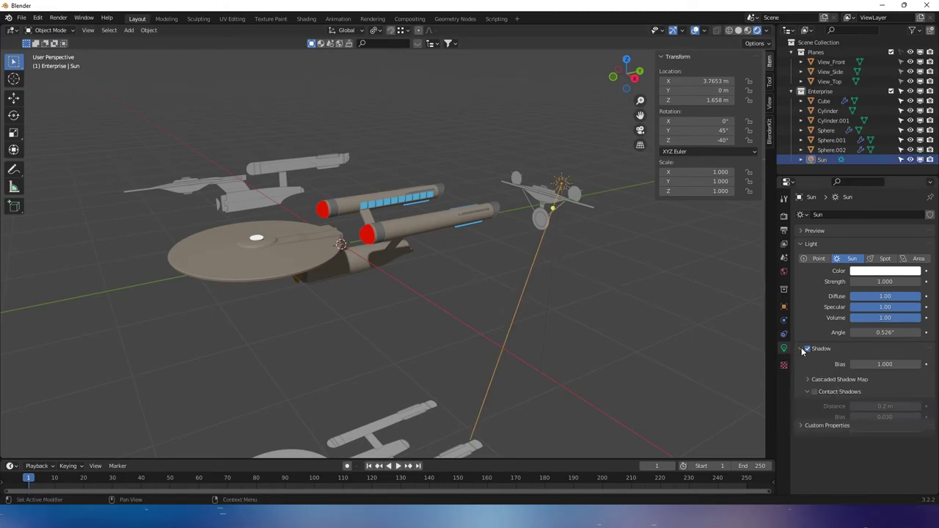
pyautogui.click(810, 391)
pyautogui.scroll(4, 541, 294)
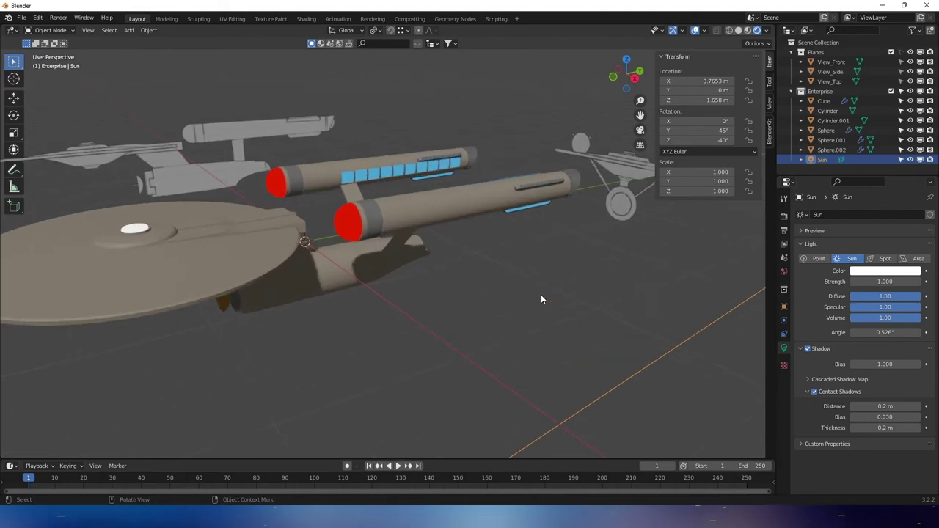
# - Enable Ambient Occlusion and Bloom in the Eevee render settings
pyautogui.click(784, 216)
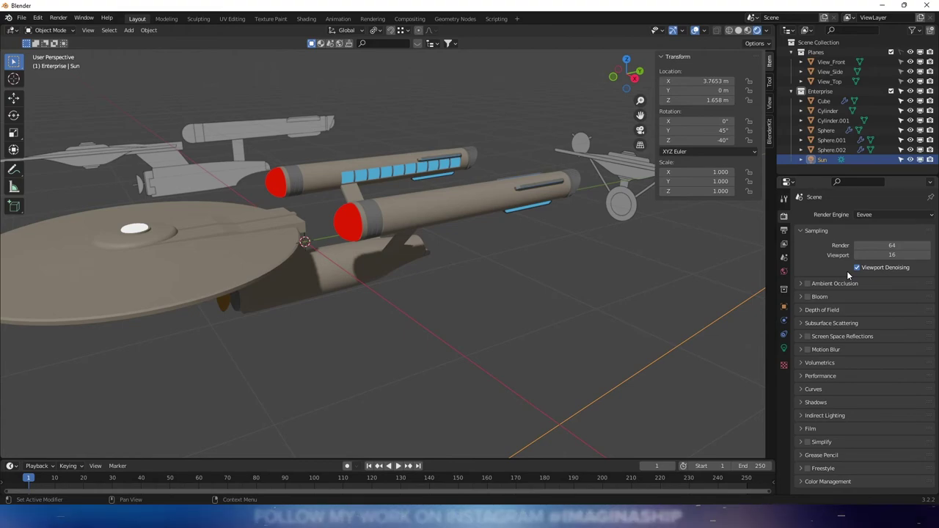
pyautogui.click(798, 281)
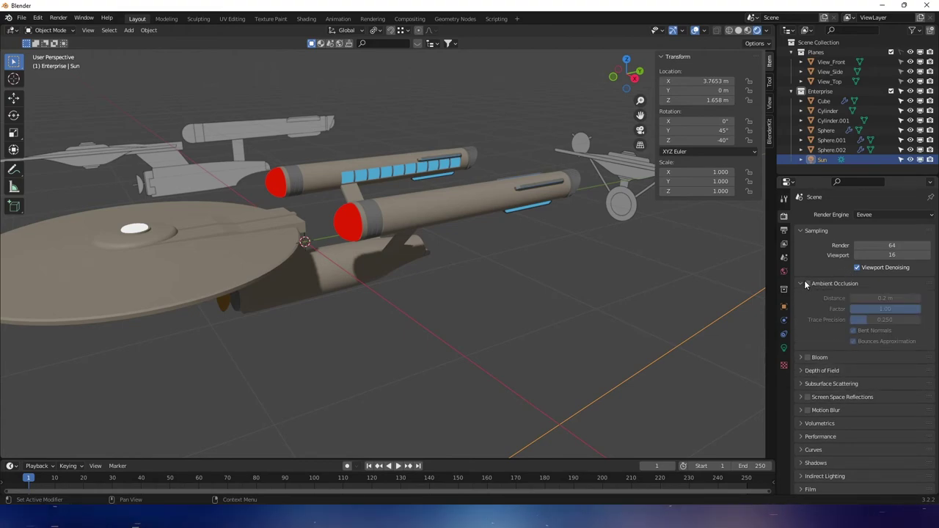
pyautogui.click(806, 283)
pyautogui.click(806, 358)
pyautogui.click(799, 358)
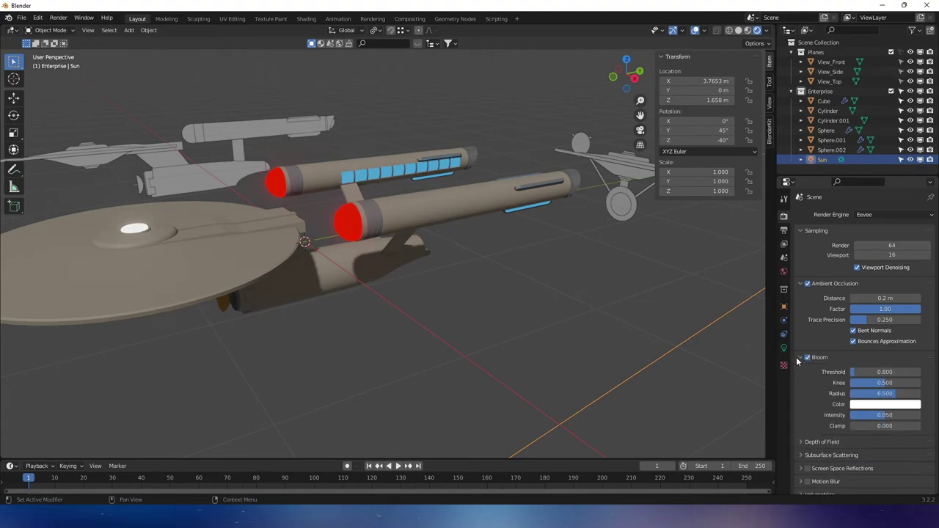
# - Enable High Quality Slight Defocus and Jitter Camera in the render's Depth of Field settings
pyautogui.scroll(-2, 829, 371)
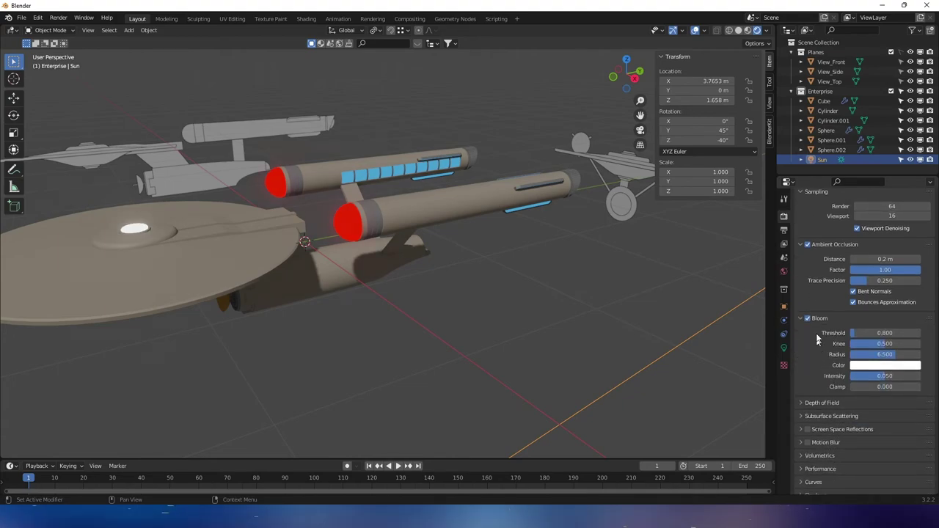
pyautogui.click(800, 402)
pyautogui.scroll(-3, 836, 410)
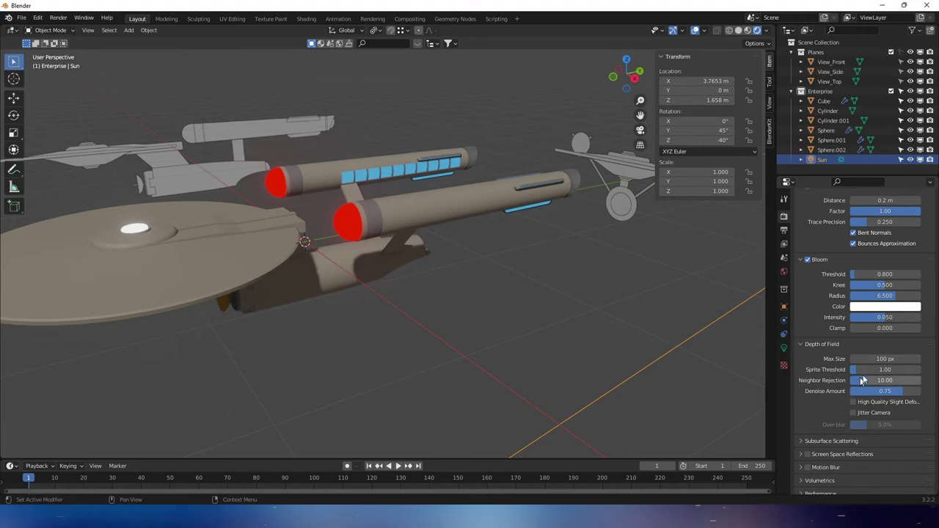
pyautogui.click(852, 402)
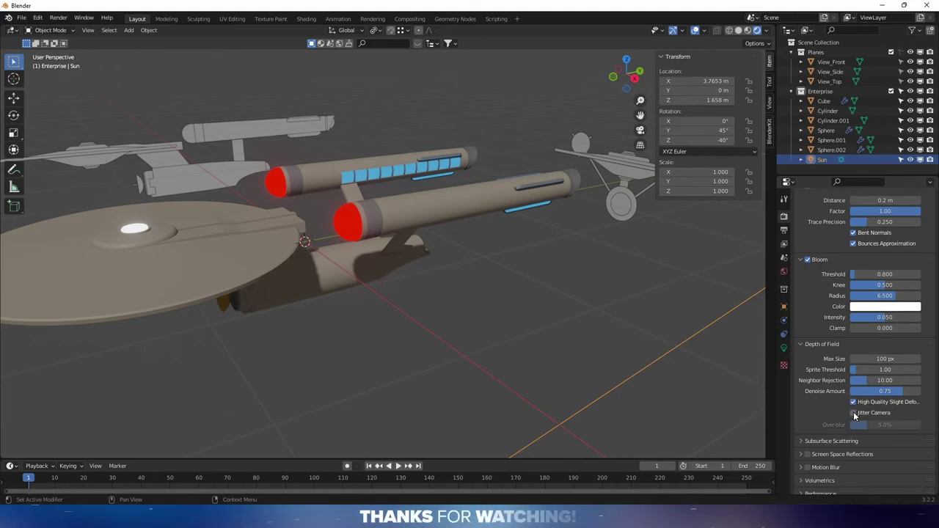
pyautogui.click(853, 413)
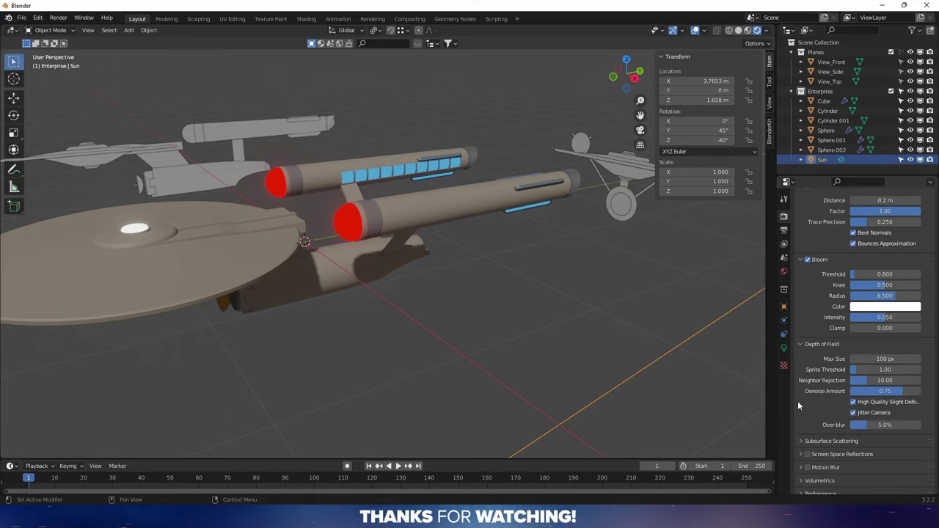
# - Expand the Subsurface Scattering settings and enable Screen Space Reflections with Refraction
pyautogui.scroll(-3, 807, 418)
pyautogui.click(804, 382)
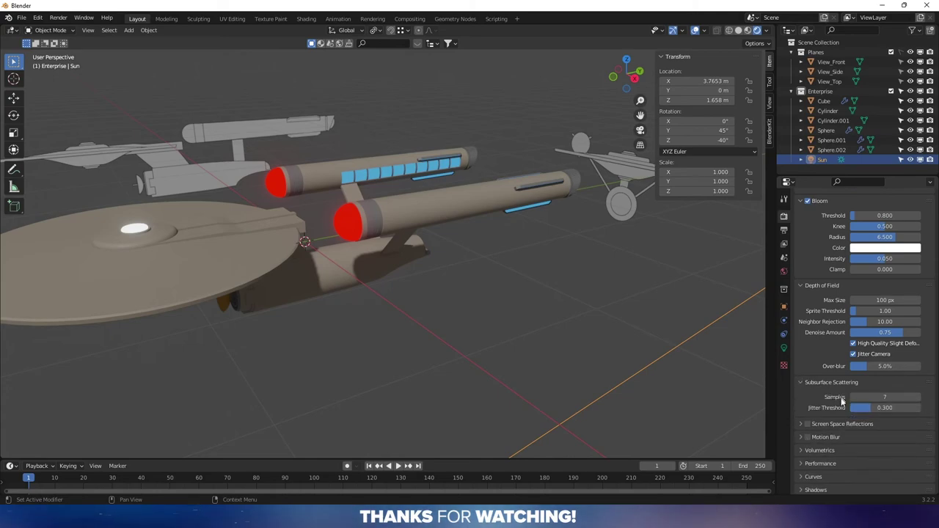
pyautogui.click(807, 424)
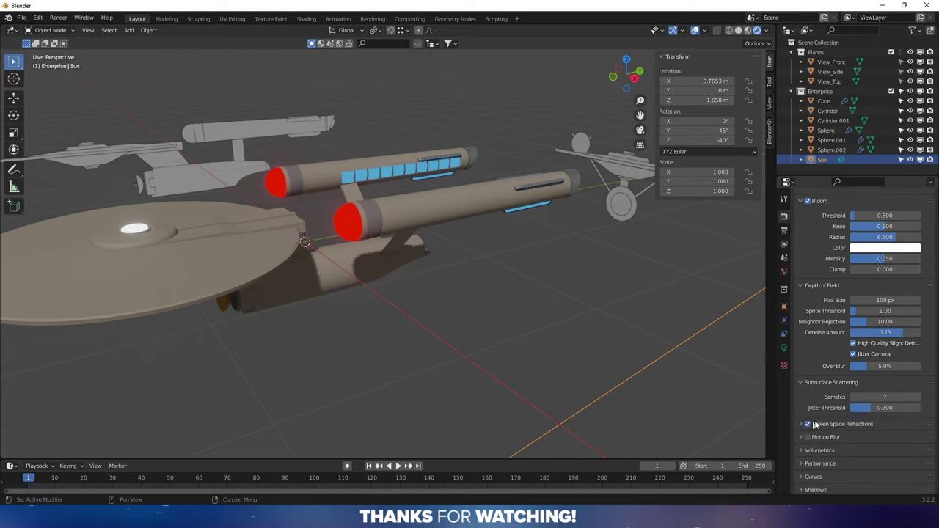
pyautogui.scroll(-3, 809, 429)
pyautogui.click(803, 365)
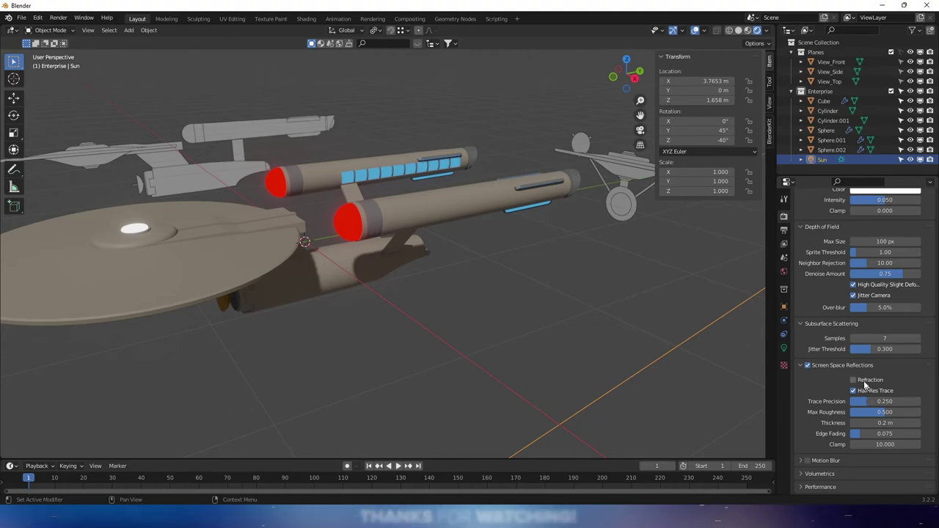
pyautogui.click(865, 381)
# - Enable Motion Blur for the render and expand its settings
pyautogui.scroll(-1, 865, 383)
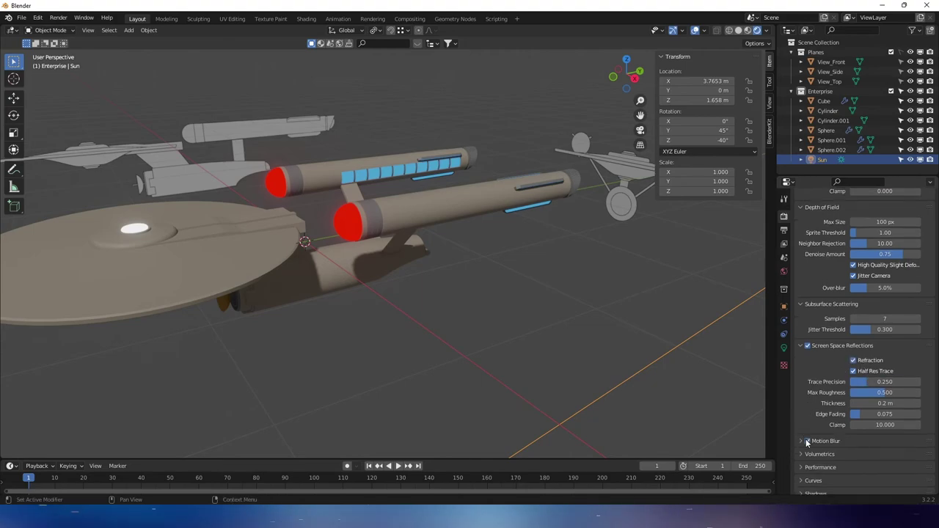
pyautogui.click(806, 441)
pyautogui.click(822, 441)
# - Set the volumetrics tile size to 2 px
pyautogui.scroll(-7, 843, 381)
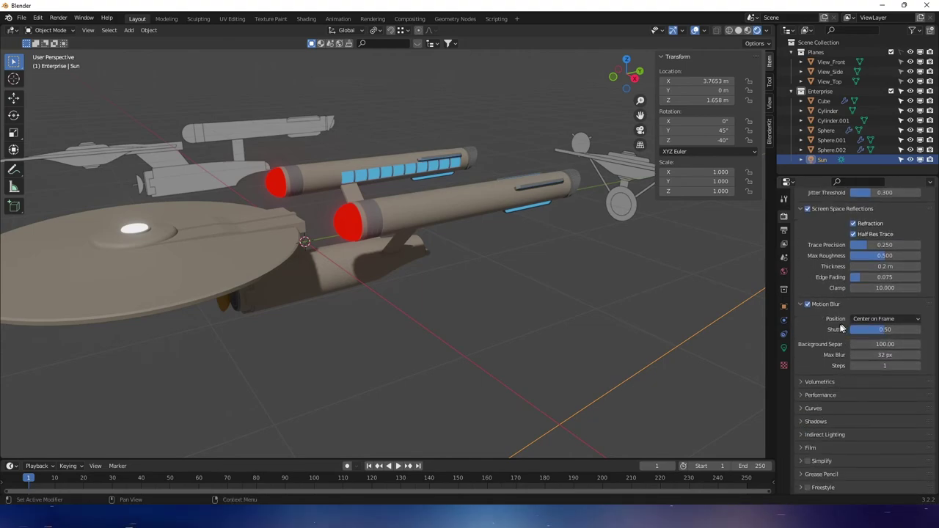
pyautogui.click(799, 381)
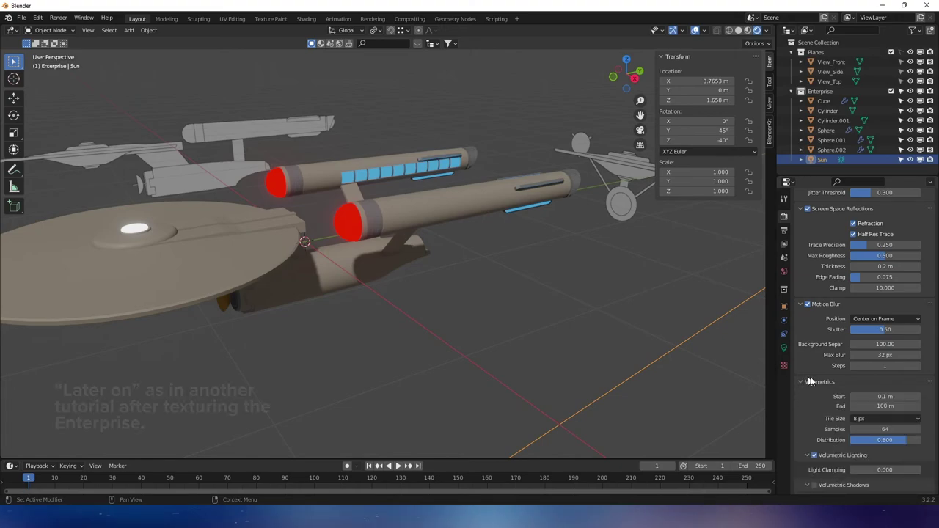
pyautogui.click(864, 418)
pyautogui.click(865, 428)
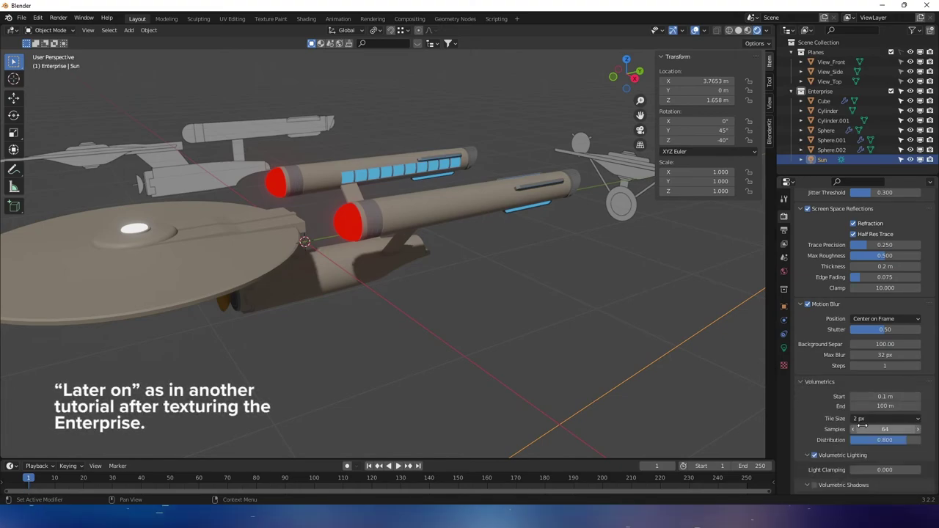
# - Enable Volumetric Shadows for the render and expand the Performance settings
pyautogui.scroll(-2, 807, 388)
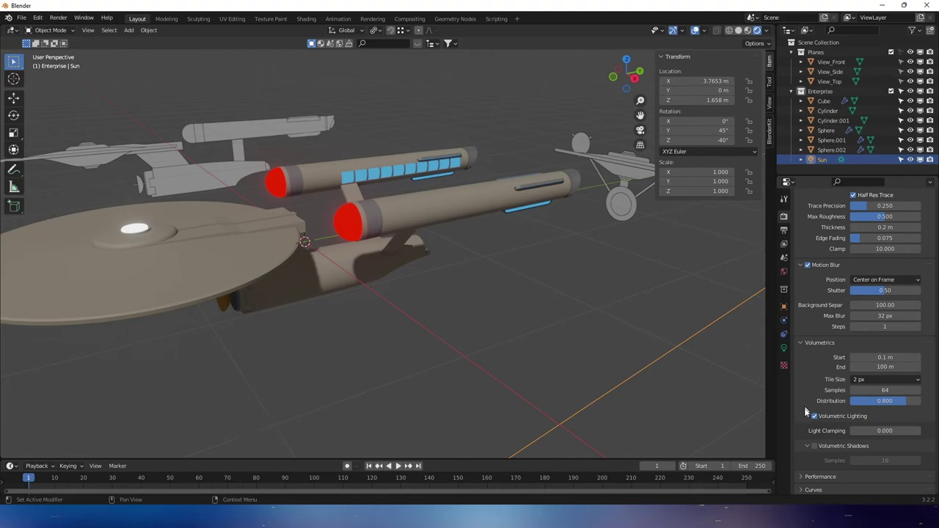
pyautogui.click(814, 445)
pyautogui.scroll(-4, 815, 448)
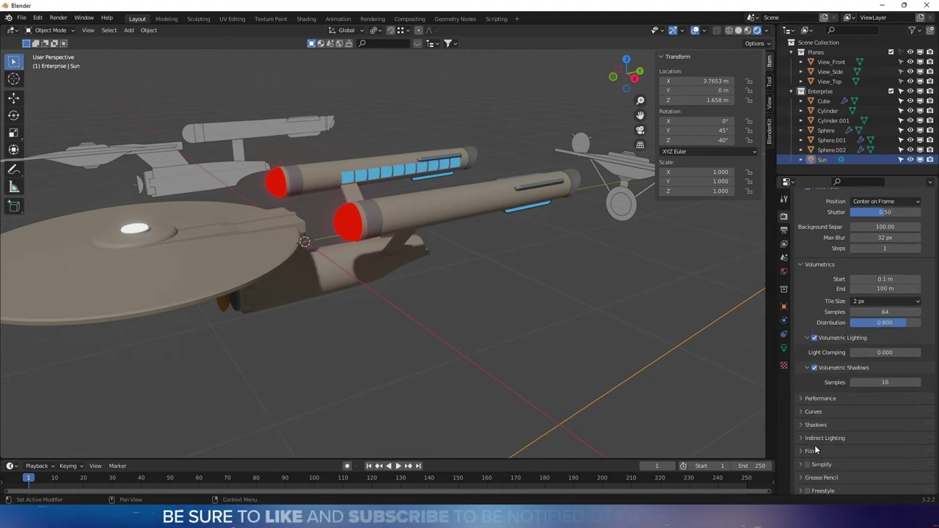
pyautogui.click(804, 399)
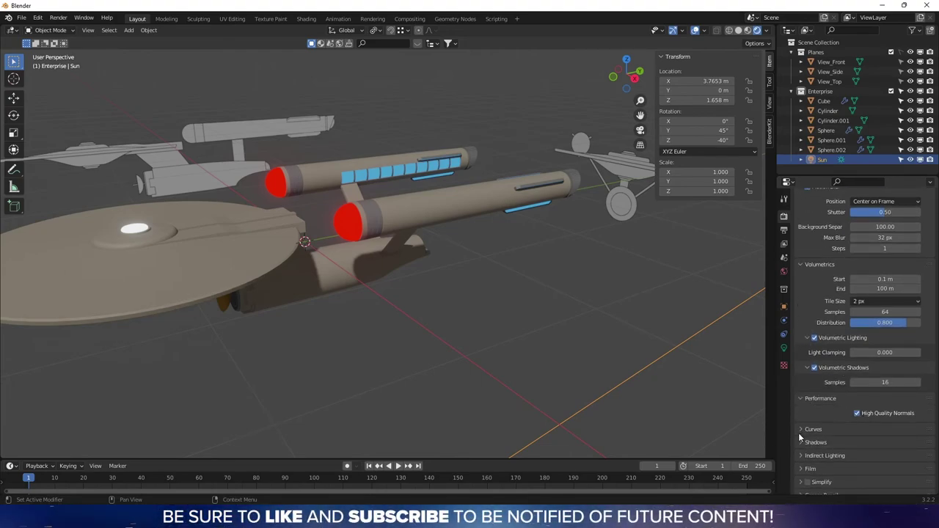
# - Expand the Curves and Shadows settings and set both the shadow Cube Size and Cascade Size to 4096 px
pyautogui.click(800, 430)
pyautogui.scroll(-3, 799, 434)
pyautogui.click(804, 416)
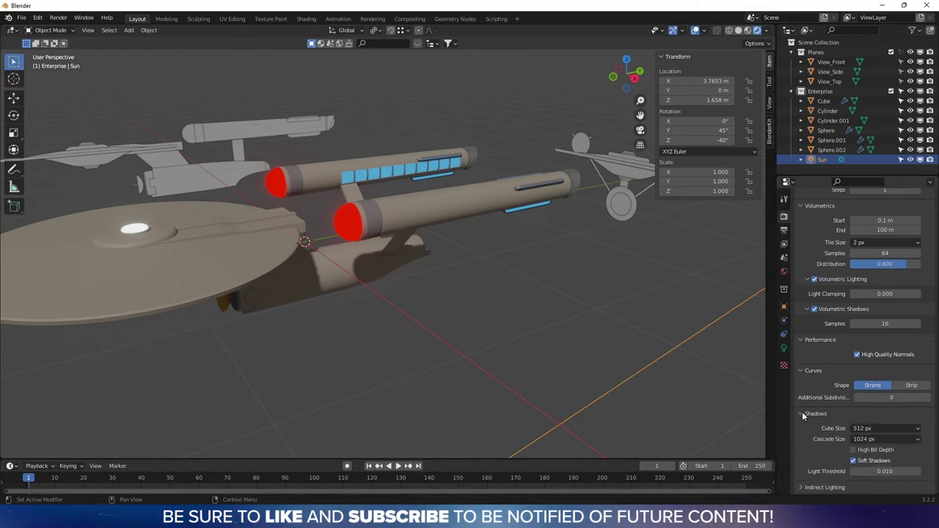
pyautogui.click(866, 429)
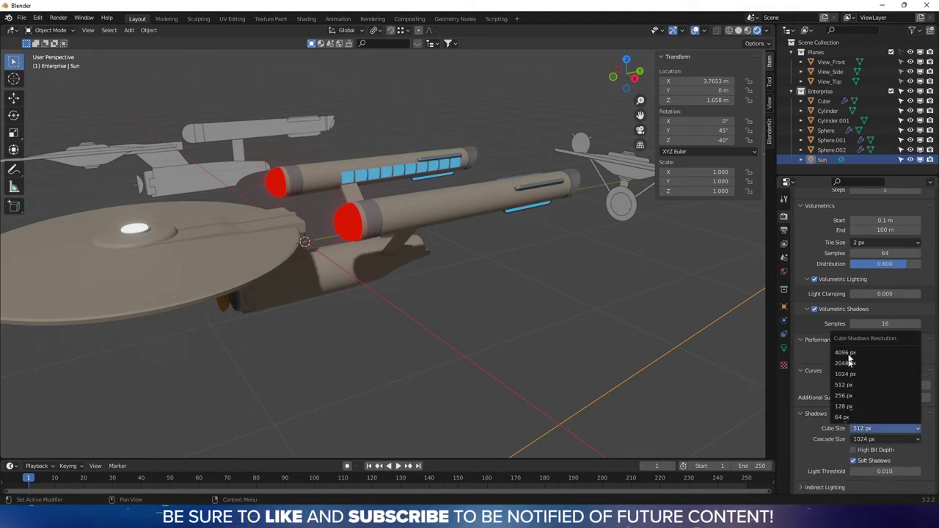
pyautogui.click(845, 362)
pyautogui.click(865, 439)
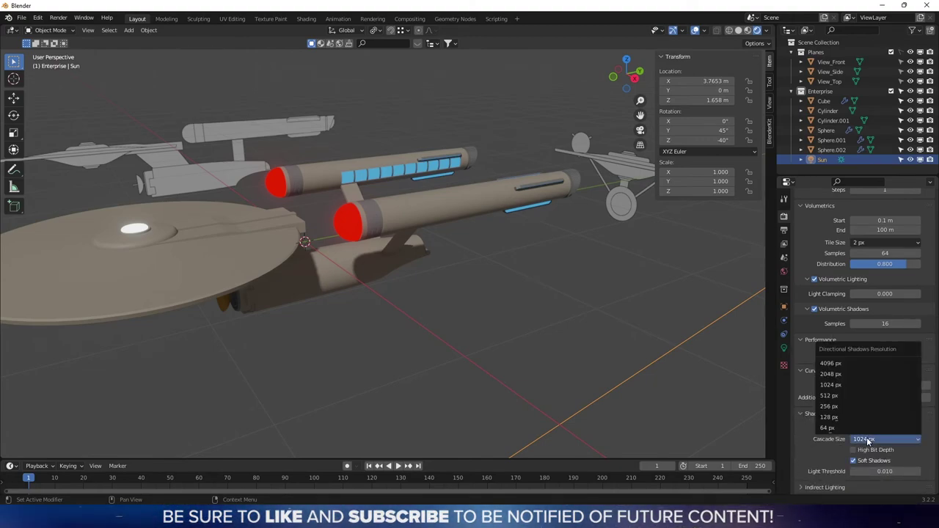
pyautogui.click(831, 363)
# - Expand the Indirect Lighting settings and enable High Bit Depth for the shadows
pyautogui.scroll(-3, 814, 447)
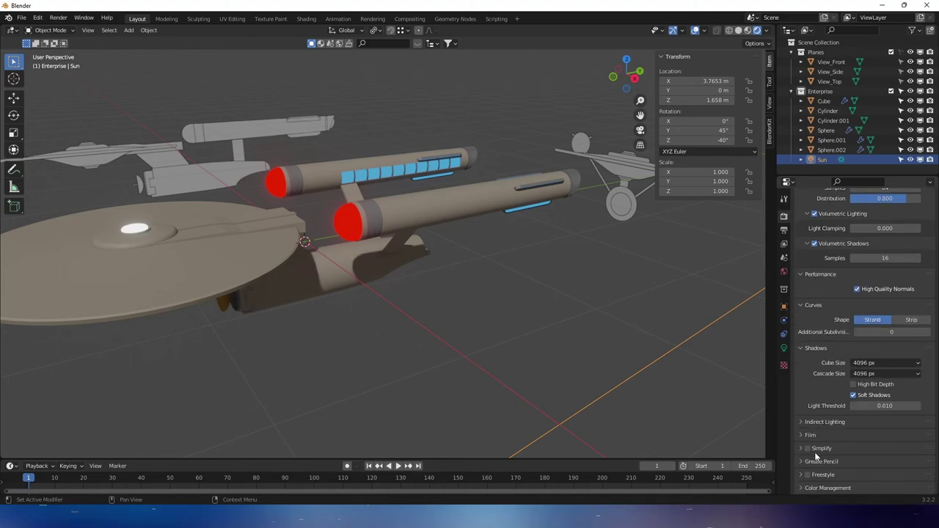
pyautogui.click(801, 422)
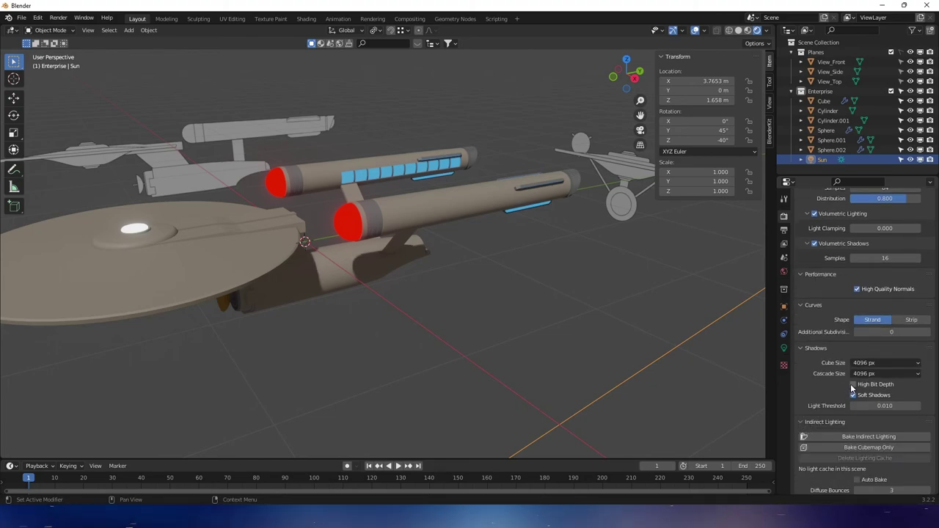
pyautogui.moveTo(533, 357); pyautogui.dragTo(518, 323, button='middle')
pyautogui.scroll(4, 518, 323)
pyautogui.moveTo(486, 248)
pyautogui.mouseDown(button='middle')
pyautogui.moveTo(461, 210)
pyautogui.moveTo(450, 220)
pyautogui.moveTo(532, 269)
pyautogui.moveTo(379, 233)
pyautogui.moveTo(360, 218)
pyautogui.moveTo(314, 256)
pyautogui.moveTo(487, 233)
pyautogui.moveTo(425, 254)
pyautogui.moveTo(461, 261)
pyautogui.moveTo(352, 253)
pyautogui.moveTo(490, 275)
pyautogui.moveTo(496, 244)
pyautogui.mouseUp(button='middle')
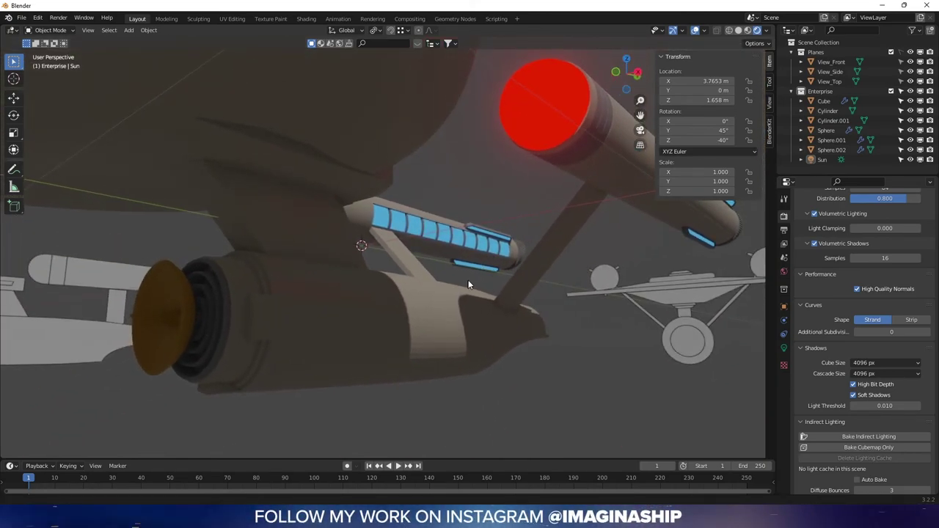
# - Shade the engineering hull smooth and open its mesh data properties with the Normals settings
pyautogui.moveTo(470, 284); pyautogui.dragTo(474, 311, button='middle')
pyautogui.click(589, 282)
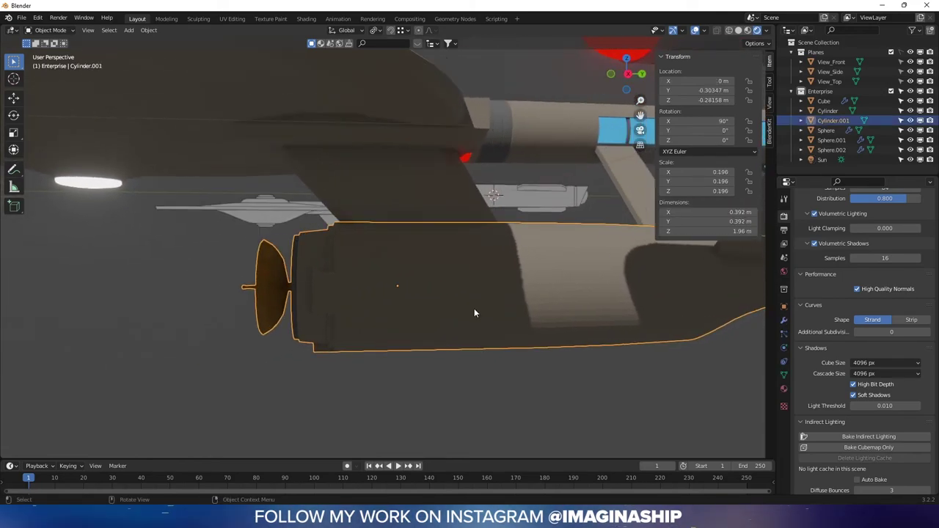
pyautogui.rightClick(474, 311)
pyautogui.click(473, 311)
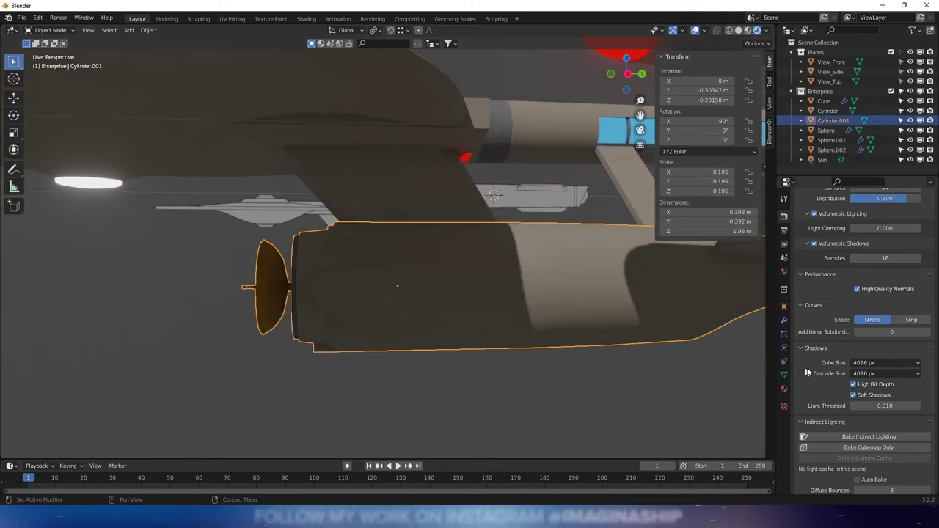
pyautogui.click(784, 375)
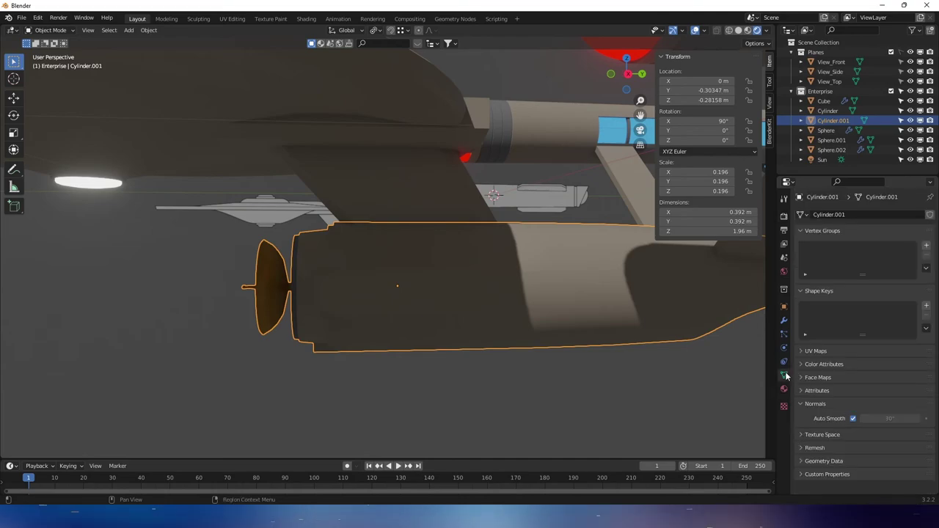
# - Turn on Auto Smooth for the dark shuttle bay dome at the hull's rear and shade it smooth
pyautogui.moveTo(570, 388); pyautogui.dragTo(519, 247, button='middle')
pyautogui.click(377, 359)
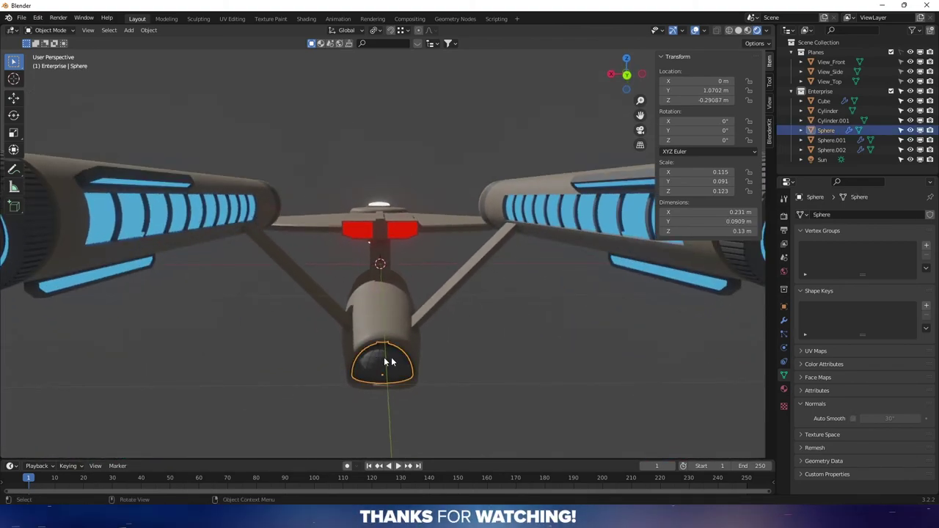
pyautogui.click(853, 419)
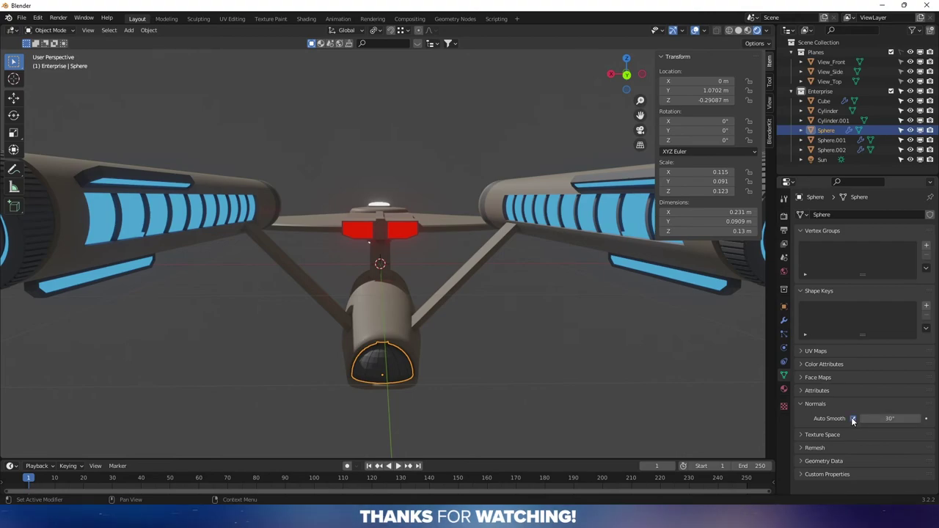
pyautogui.rightClick(491, 387)
pyautogui.click(471, 325)
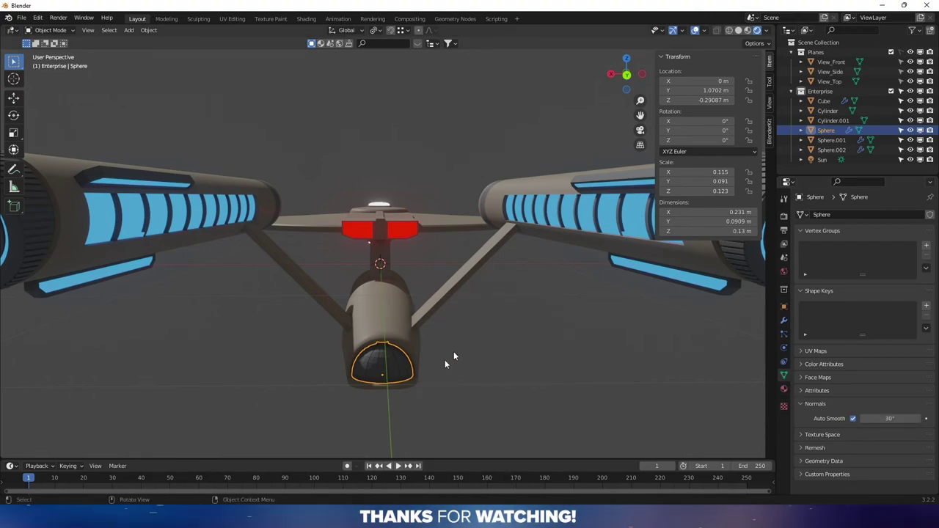
# - Enter Edit Mode on the engineering hull and select the edge loops around the arched shuttle bay opening
pyautogui.moveTo(445, 359); pyautogui.dragTo(482, 279, button='middle')
pyautogui.scroll(-4, 451, 273)
pyautogui.click(481, 282)
pyautogui.press('Tab')
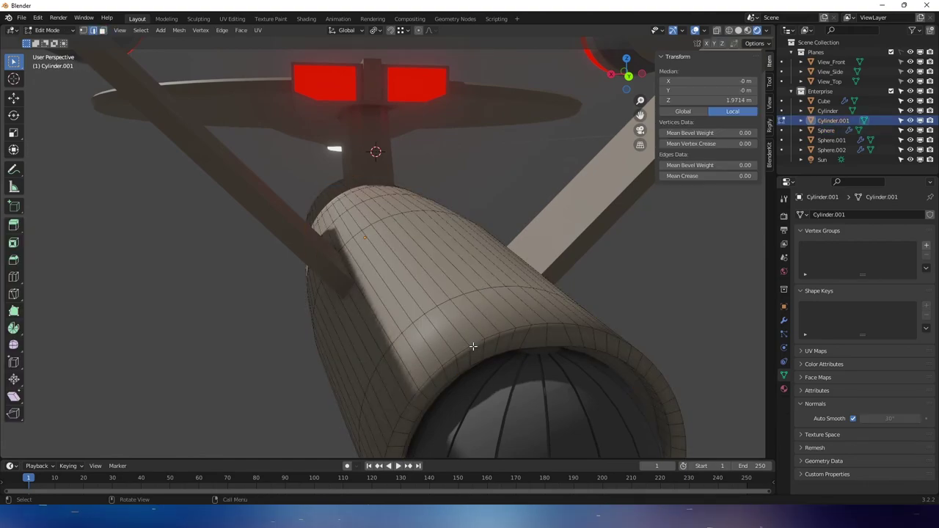
pyautogui.keyDown('alt'); pyautogui.click(472, 344); pyautogui.keyUp('alt')
pyautogui.moveTo(472, 345); pyautogui.dragTo(468, 284, button='middle')
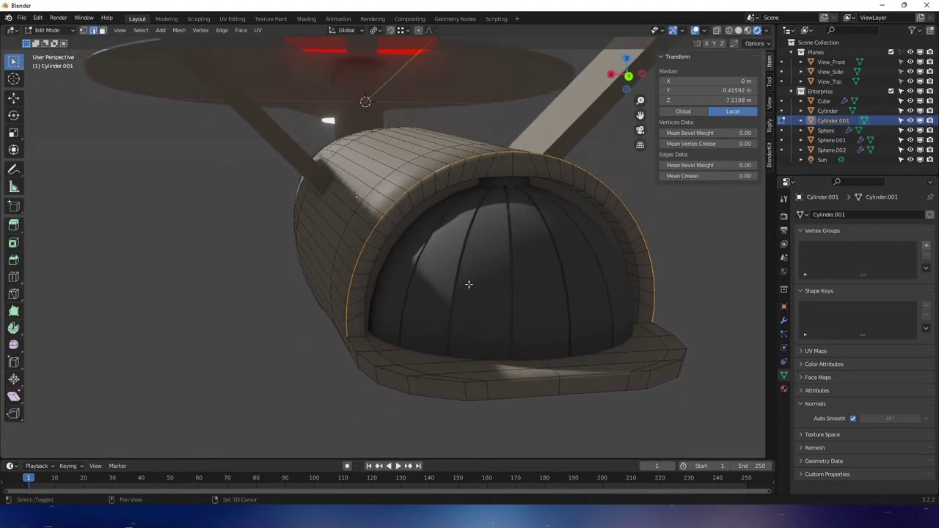
pyautogui.keyDown('alt'); pyautogui.keyDown('shift'); pyautogui.click(366, 319); pyautogui.keyUp('shift'); pyautogui.keyUp('alt')
pyautogui.moveTo(377, 341); pyautogui.dragTo(377, 315, button='middle')
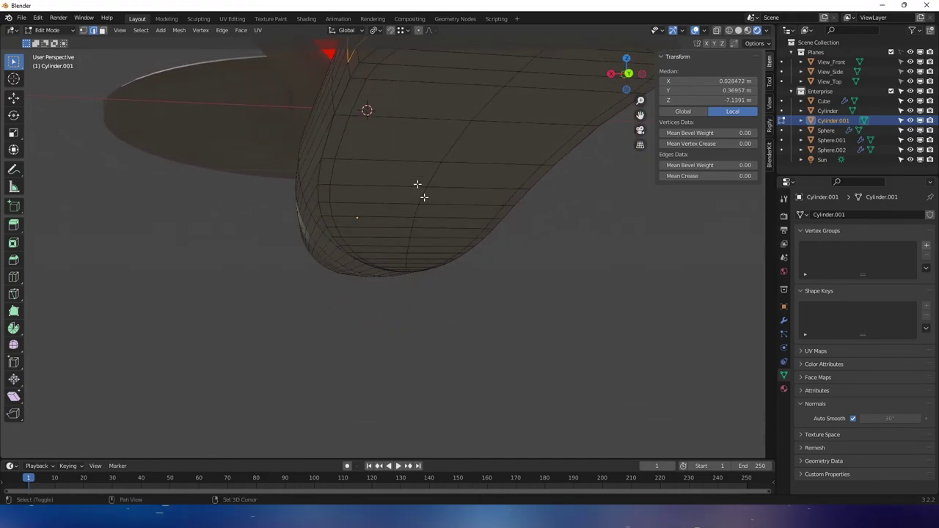
# - Add the edge loops outlining the hull's flat rear underside to the selection, including the short segments at its tip
pyautogui.moveTo(342, 103); pyautogui.dragTo(333, 153, button='middle')
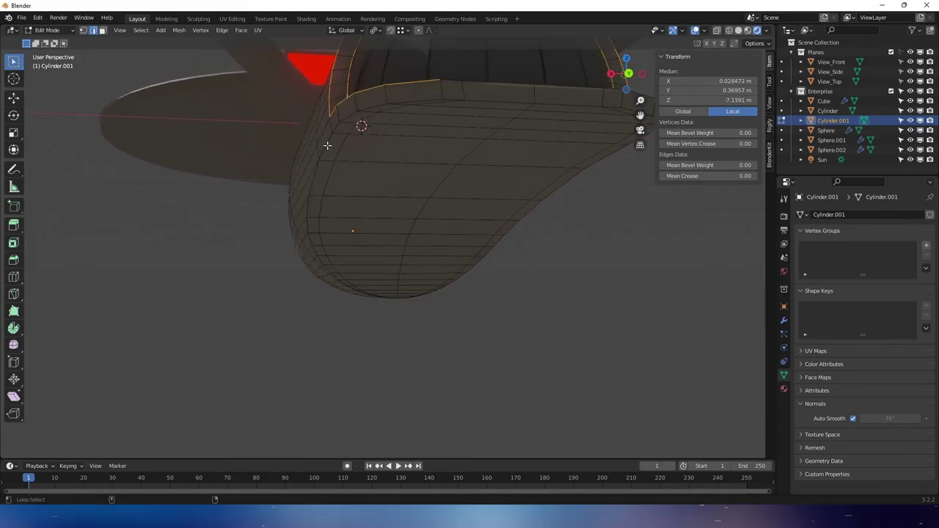
pyautogui.keyDown('alt'); pyautogui.keyDown('shift'); pyautogui.click(327, 145); pyautogui.keyUp('shift'); pyautogui.keyUp('alt')
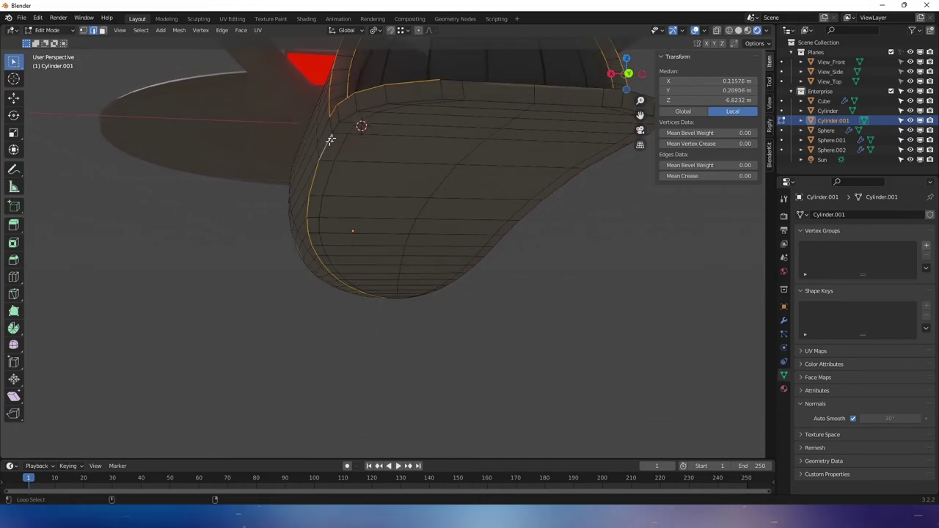
pyautogui.keyDown('alt'); pyautogui.keyDown('shift'); pyautogui.click(490, 97); pyautogui.keyUp('shift'); pyautogui.keyUp('alt')
pyautogui.moveTo(490, 97); pyautogui.dragTo(445, 127, button='middle')
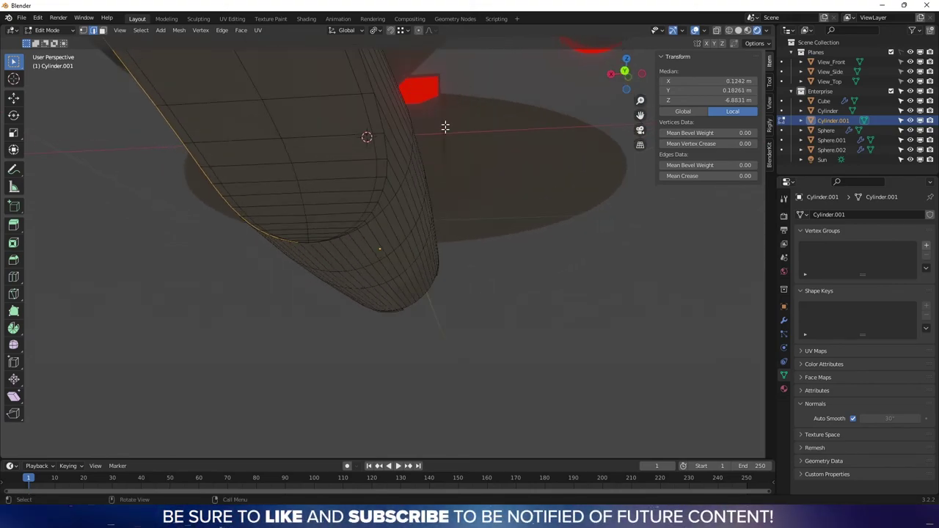
pyautogui.keyDown('alt'); pyautogui.keyDown('shift'); pyautogui.click(381, 184); pyautogui.keyUp('shift'); pyautogui.keyUp('alt')
pyautogui.moveTo(381, 183); pyautogui.dragTo(415, 104, button='middle')
pyautogui.keyDown('alt'); pyautogui.keyDown('shift'); pyautogui.click(415, 101); pyautogui.keyUp('shift'); pyautogui.keyUp('alt')
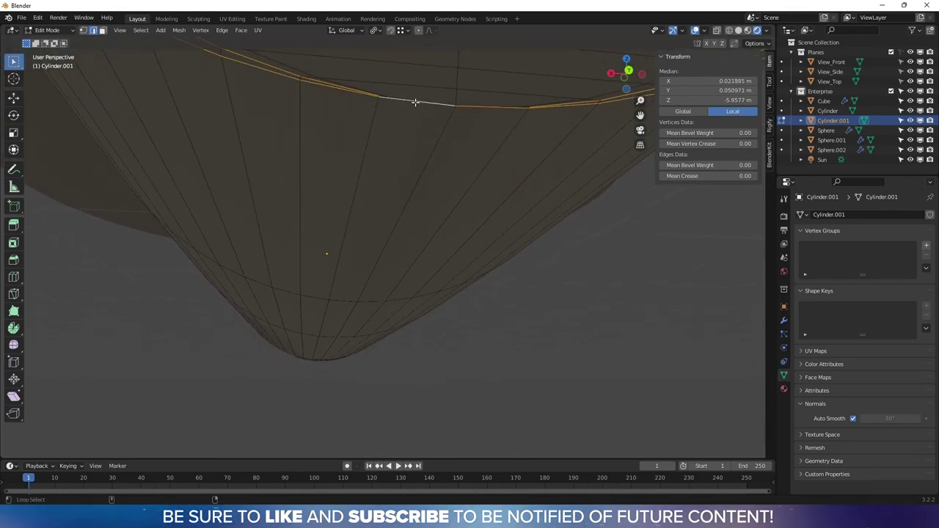
pyautogui.keyDown('alt'); pyautogui.keyDown('shift'); pyautogui.click(474, 110); pyautogui.keyUp('shift'); pyautogui.keyUp('alt')
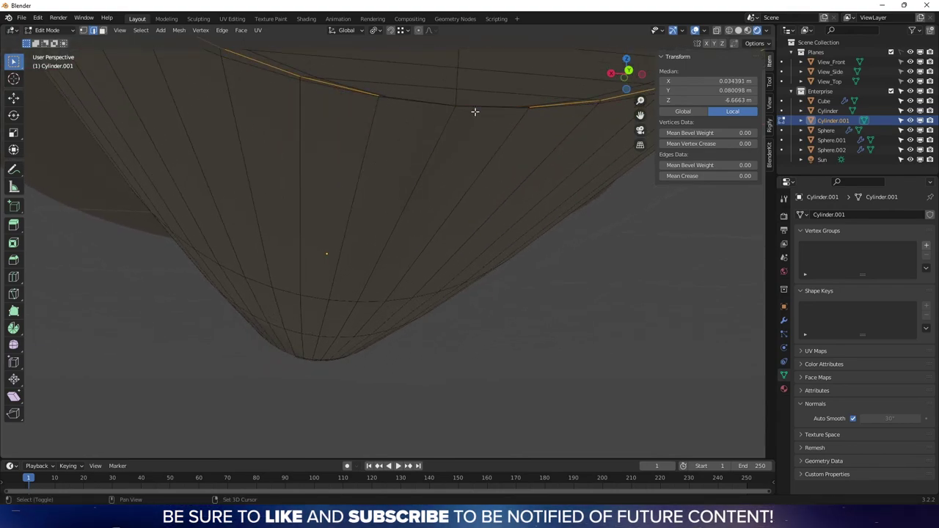
pyautogui.keyDown('shift'); pyautogui.click(428, 109); pyautogui.keyUp('shift')
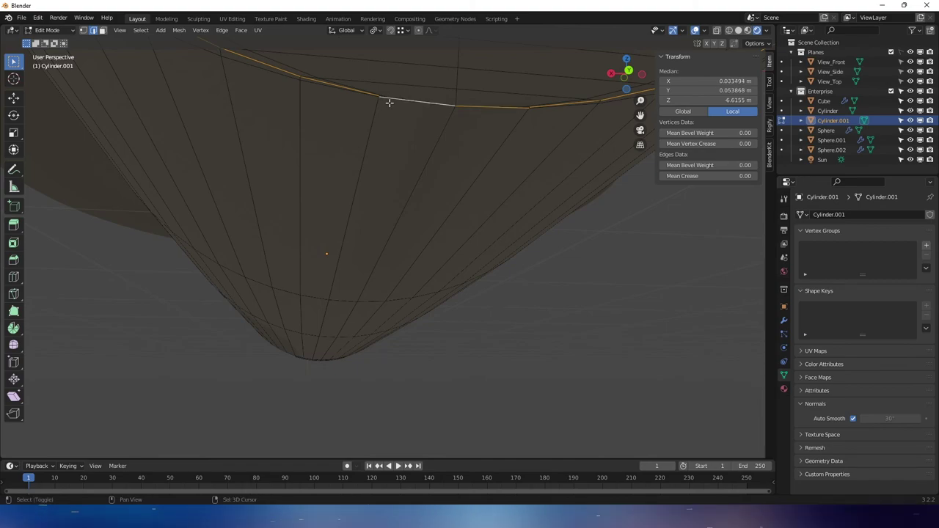
pyautogui.scroll(-8, 389, 103)
pyautogui.scroll(5, 377, 110)
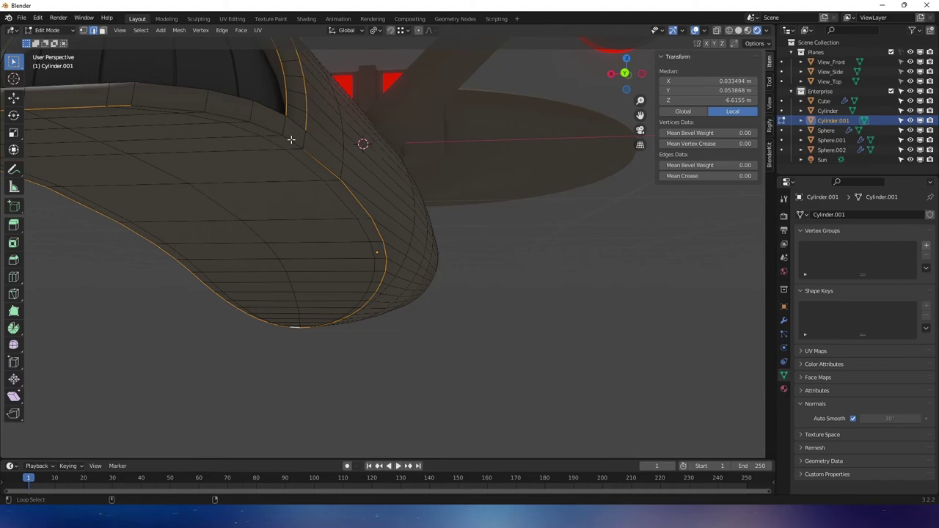
# - Add the remaining shuttle bay corner edges, mark all the selected edges as sharp and return to Object Mode
pyautogui.keyDown('alt'); pyautogui.keyDown('shift'); pyautogui.click(291, 138); pyautogui.keyUp('shift'); pyautogui.keyUp('alt')
pyautogui.moveTo(291, 139); pyautogui.dragTo(298, 146, button='middle')
pyautogui.rightClick(314, 186)
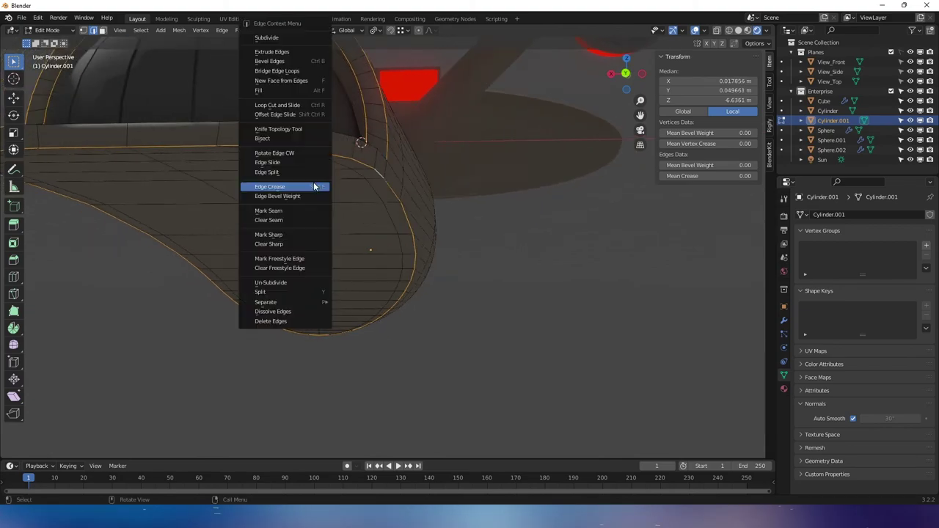
pyautogui.click(296, 235)
pyautogui.press('Tab')
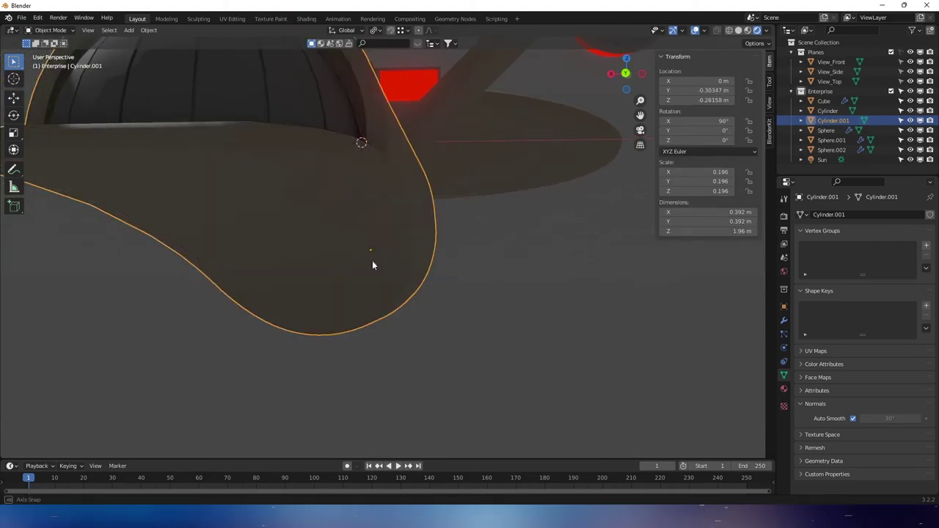
# - Enter Edit Mode on the engineering hull and select the parallel edge loops of the upper raised band behind the deflector dish
pyautogui.moveTo(373, 262); pyautogui.dragTo(441, 253, button='middle')
pyautogui.scroll(-5, 384, 250)
pyautogui.scroll(4, 415, 262)
pyautogui.press('Tab')
pyautogui.keyDown('alt'); pyautogui.click(402, 217); pyautogui.keyUp('alt')
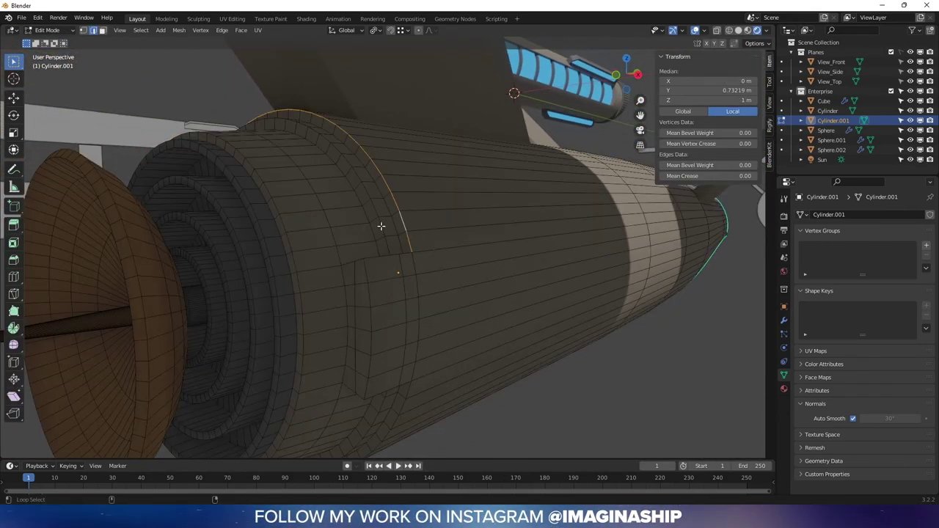
pyautogui.keyDown('alt'); pyautogui.keyDown('shift'); pyautogui.click(385, 225); pyautogui.keyUp('shift'); pyautogui.keyUp('alt')
pyautogui.keyDown('alt'); pyautogui.keyDown('shift'); pyautogui.click(374, 233); pyautogui.keyUp('shift'); pyautogui.keyUp('alt')
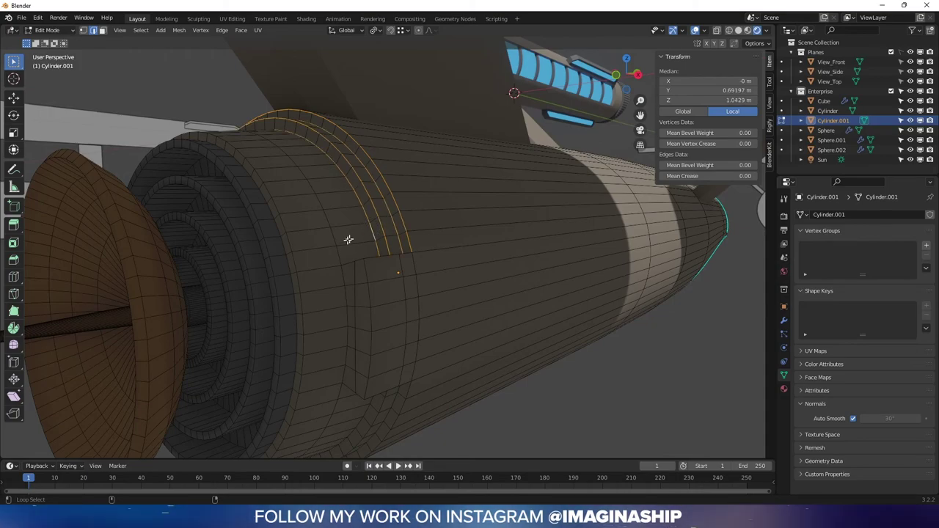
# - Add the edges outlining the notched side section below the upper band, including its corner edges, to the selection
pyautogui.moveTo(345, 270); pyautogui.dragTo(351, 286, button='middle')
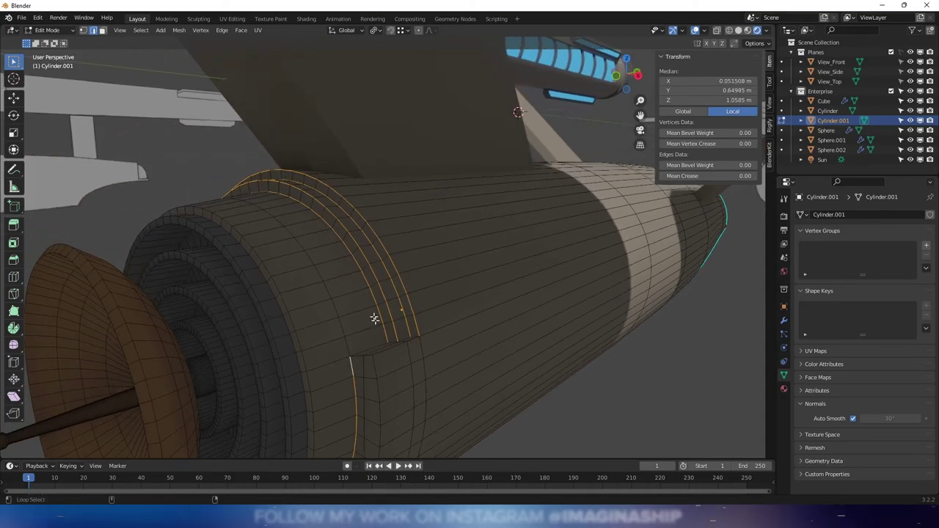
pyautogui.moveTo(374, 346); pyautogui.dragTo(386, 308, button='middle')
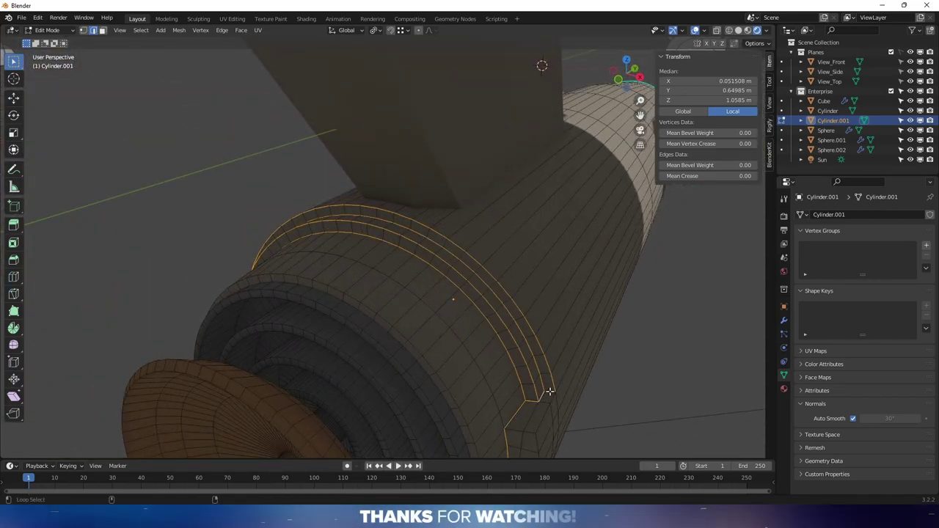
pyautogui.moveTo(547, 389); pyautogui.dragTo(538, 49, button='middle')
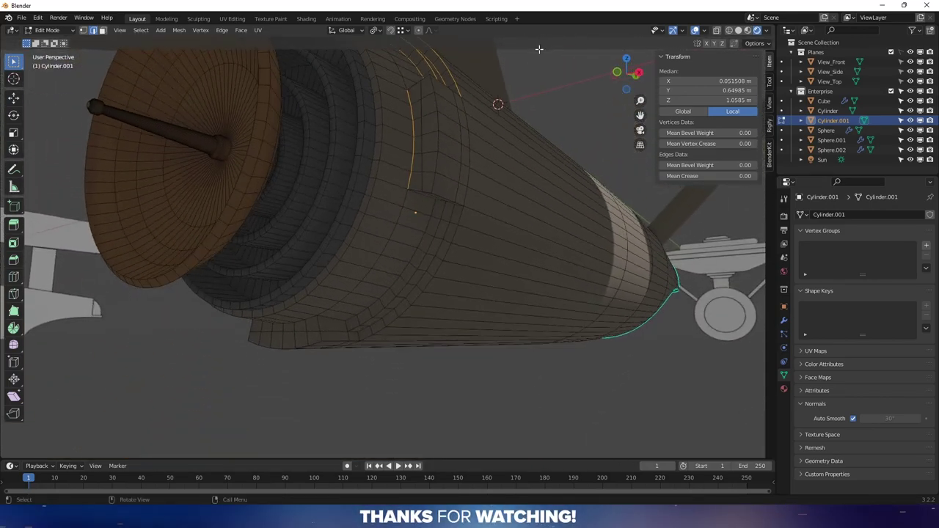
pyautogui.moveTo(431, 118); pyautogui.dragTo(382, 237, button='middle')
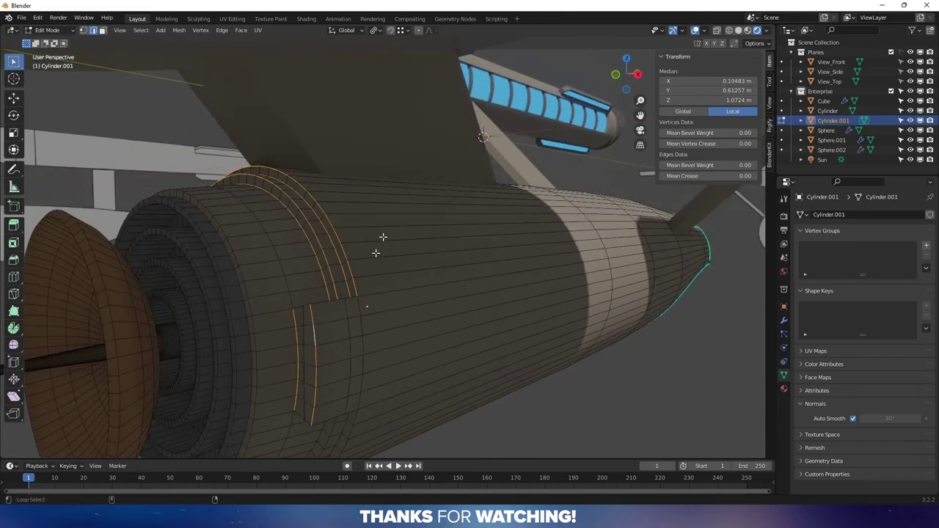
pyautogui.moveTo(342, 304); pyautogui.dragTo(442, 369, button='middle')
pyautogui.keyDown('alt'); pyautogui.keyDown('shift'); pyautogui.click(454, 156); pyautogui.keyUp('shift'); pyautogui.keyUp('alt')
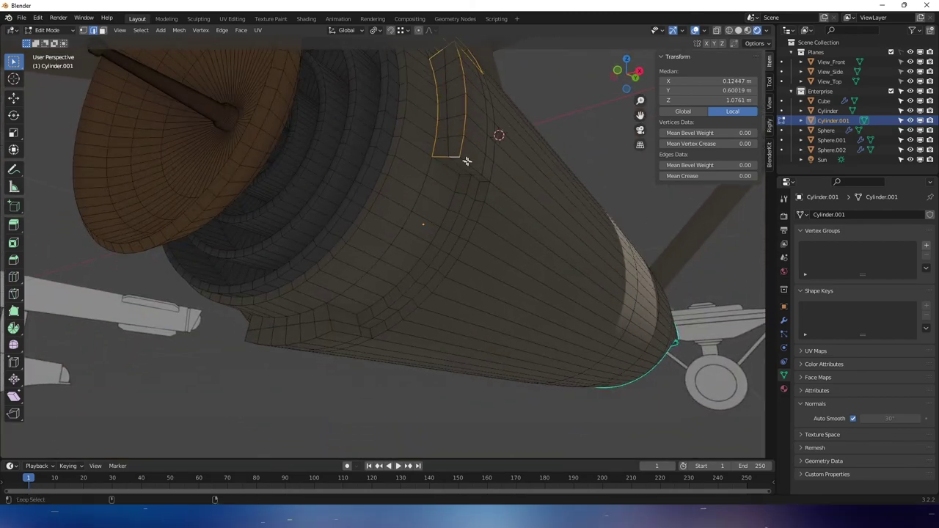
# - Add the parallel edge loops of the lower band beneath the side section, along with the short edges at its upper end
pyautogui.keyDown('alt'); pyautogui.keyDown('shift'); pyautogui.click(471, 165); pyautogui.keyUp('shift'); pyautogui.keyUp('alt')
pyautogui.keyDown('alt'); pyautogui.keyDown('shift'); pyautogui.click(471, 192); pyautogui.keyUp('shift'); pyautogui.keyUp('alt')
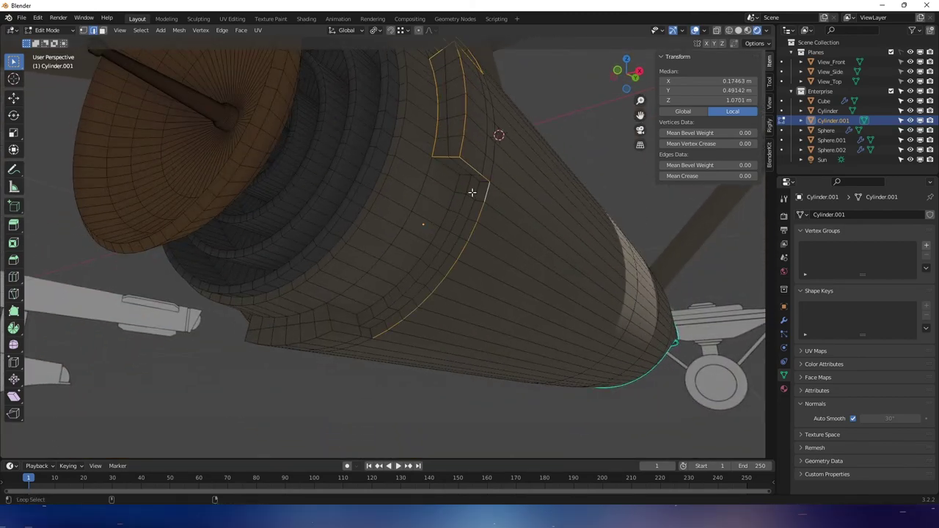
pyautogui.keyDown('alt'); pyautogui.keyDown('shift'); pyautogui.click(465, 183); pyautogui.keyUp('shift'); pyautogui.keyUp('alt')
pyautogui.keyDown('alt'); pyautogui.keyDown('shift'); pyautogui.click(457, 183); pyautogui.keyUp('shift'); pyautogui.keyUp('alt')
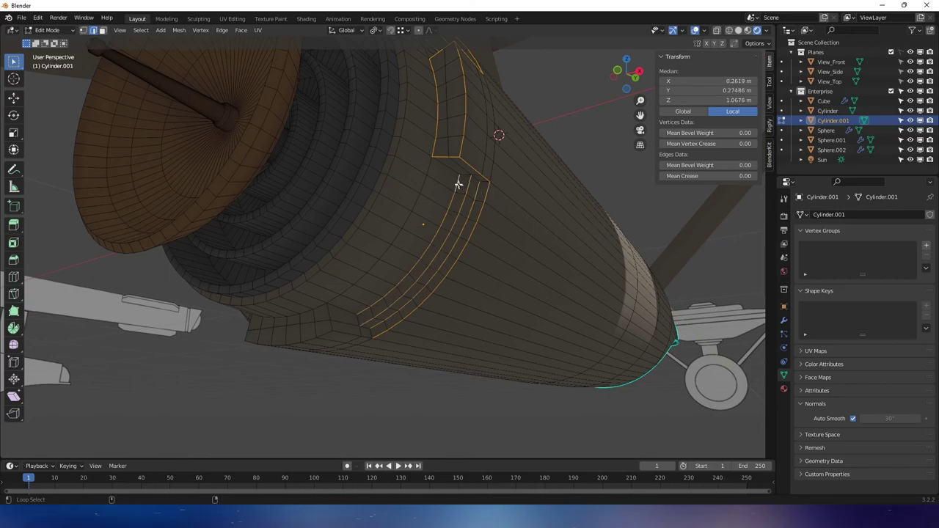
pyautogui.keyDown('alt'); pyautogui.keyDown('shift'); pyautogui.click(467, 176); pyautogui.keyUp('shift'); pyautogui.keyUp('alt')
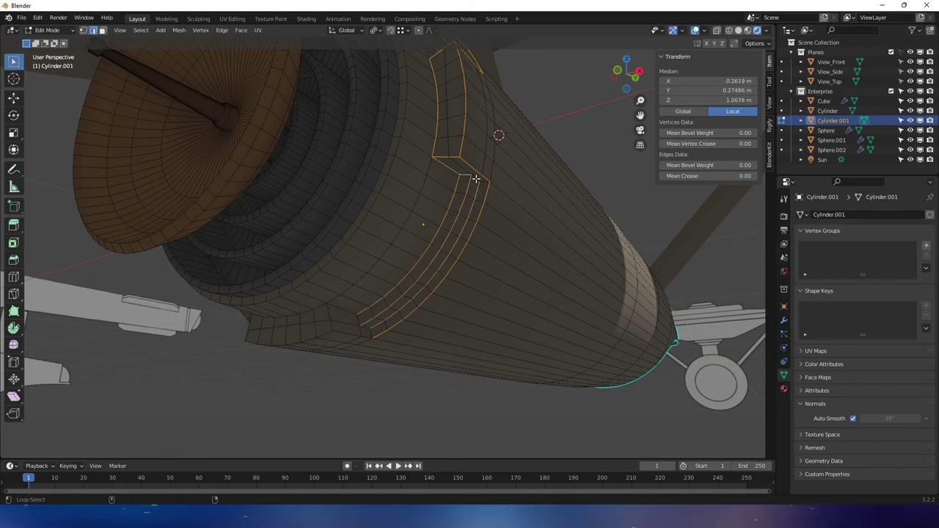
# - Add the short stepped edges closing the lower band's end beside the underside block to the selection
pyautogui.scroll(2, 499, 198)
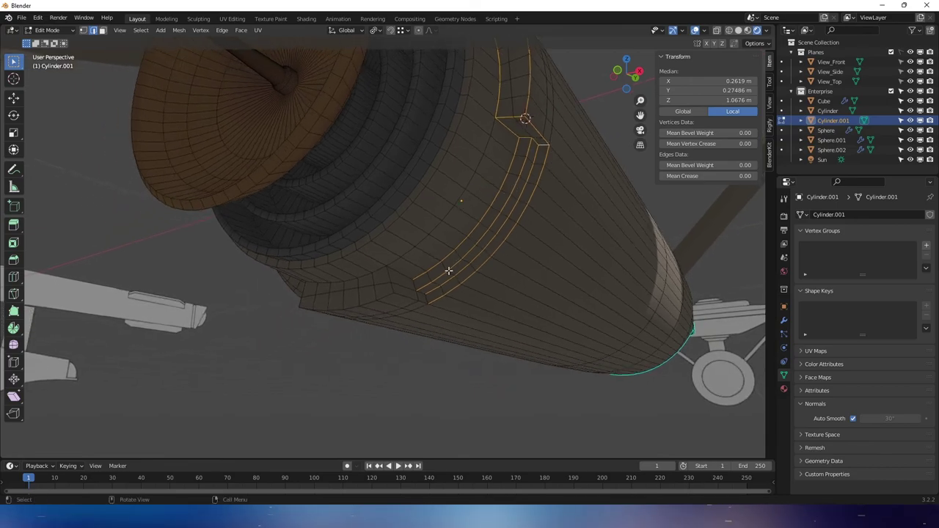
pyautogui.scroll(6, 448, 268)
pyautogui.scroll(-5, 451, 281)
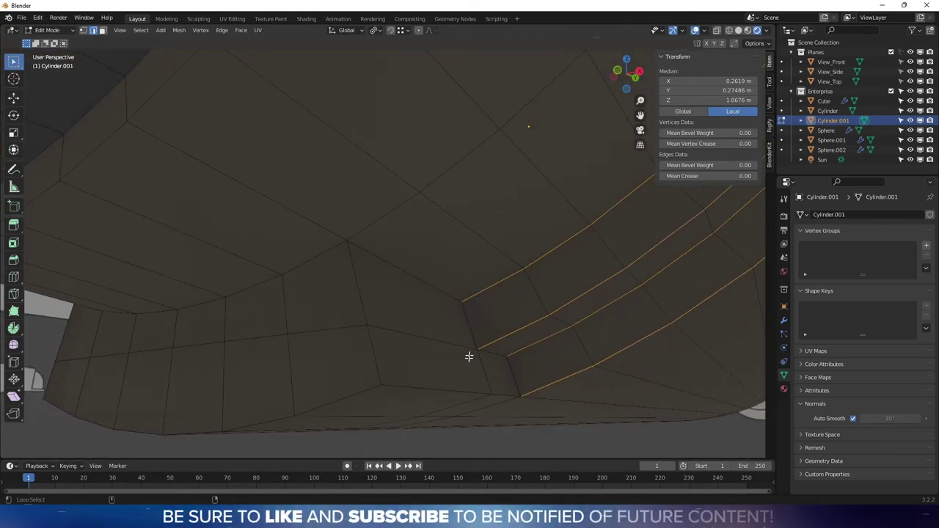
pyautogui.keyDown('alt'); pyautogui.keyDown('shift'); pyautogui.click(470, 329); pyautogui.keyUp('shift'); pyautogui.keyUp('alt')
pyautogui.keyDown('alt'); pyautogui.keyDown('shift'); pyautogui.click(495, 355); pyautogui.keyUp('shift'); pyautogui.keyUp('alt')
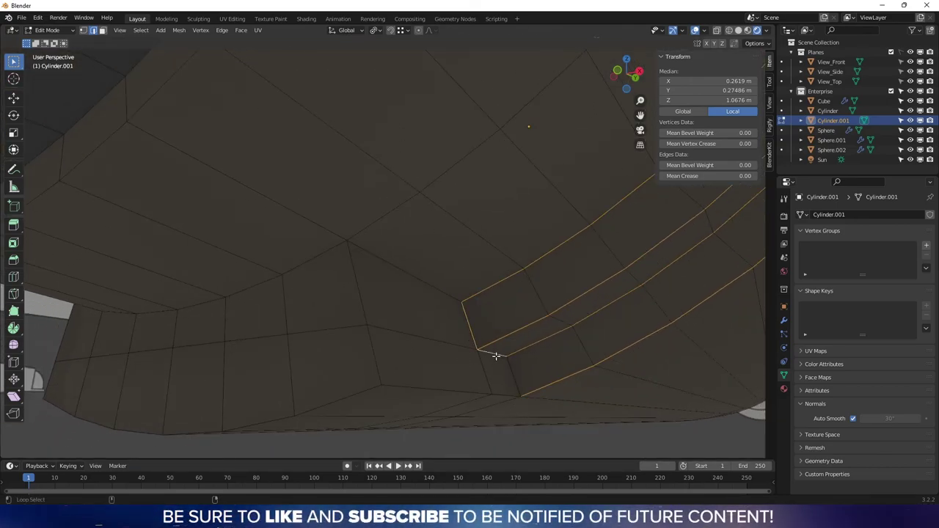
pyautogui.keyDown('alt'); pyautogui.keyDown('shift'); pyautogui.click(505, 393); pyautogui.keyUp('shift'); pyautogui.keyUp('alt')
# - Add the edges outlining the curved underside block, including its upper and lower rims and both ends, to the selection
pyautogui.keyDown('alt'); pyautogui.keyDown('shift'); pyautogui.click(318, 264); pyautogui.keyUp('shift'); pyautogui.keyUp('alt')
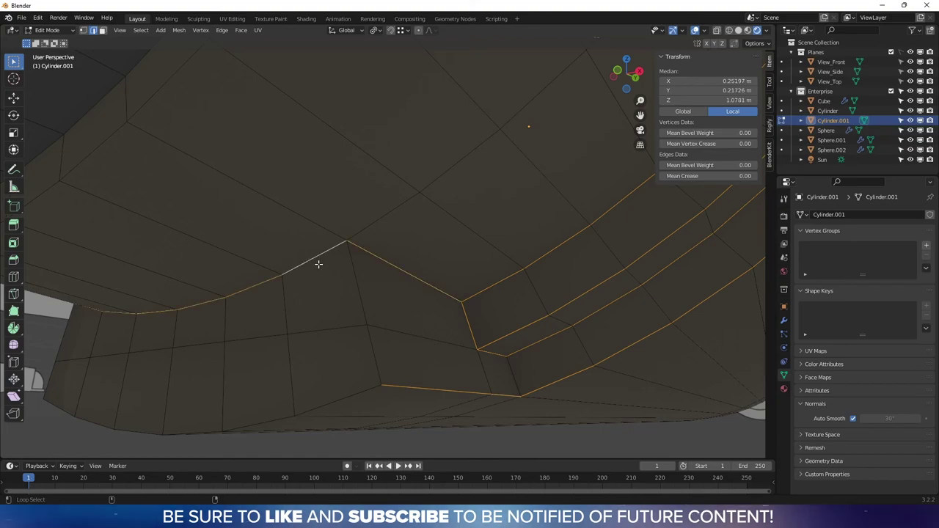
pyautogui.keyDown('alt'); pyautogui.keyDown('shift'); pyautogui.click(345, 393); pyautogui.keyUp('shift'); pyautogui.keyUp('alt')
pyautogui.keyDown('alt'); pyautogui.keyDown('shift'); pyautogui.click(372, 360); pyautogui.keyUp('shift'); pyautogui.keyUp('alt')
pyautogui.scroll(-6, 389, 363)
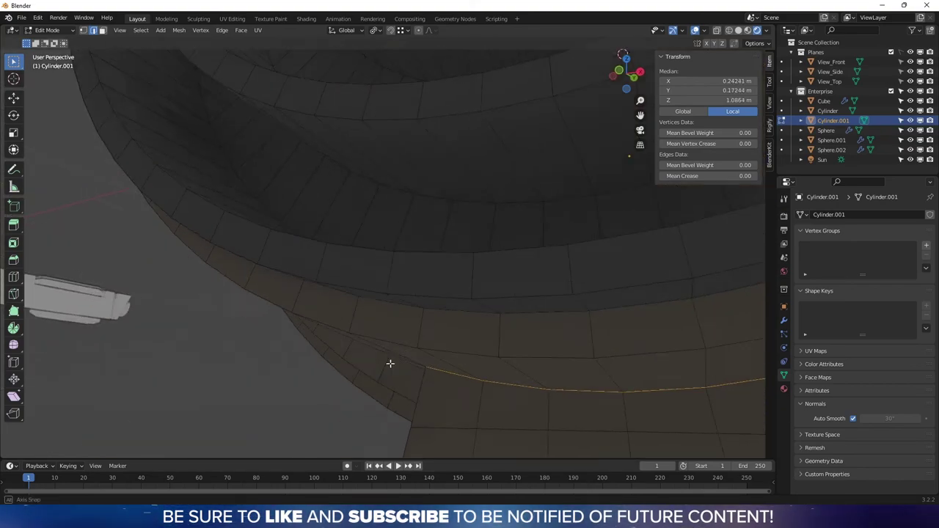
pyautogui.moveTo(390, 362)
pyautogui.mouseDown(button='middle')
pyautogui.moveTo(196, 330)
pyautogui.moveTo(212, 349)
pyautogui.moveTo(377, 357)
pyautogui.mouseUp(button='middle')
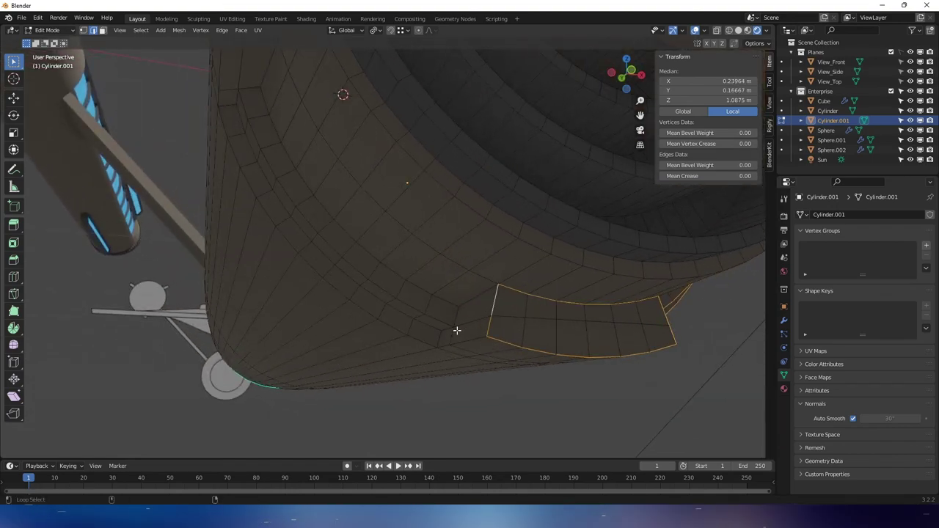
# - Add the opposite lower band's parallel edge loops and the short edges at both of its ends to the selection
pyautogui.keyDown('shift'); pyautogui.click(465, 300); pyautogui.keyUp('shift')
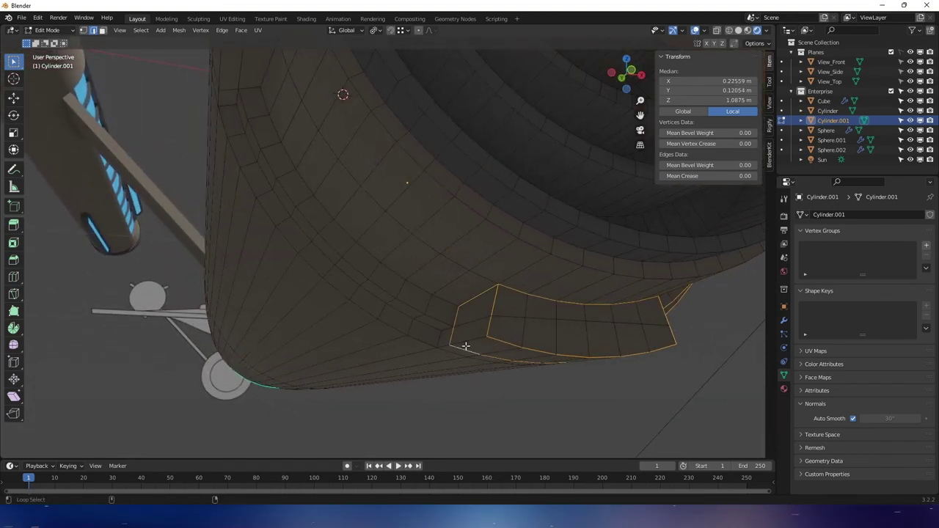
pyautogui.keyDown('alt'); pyautogui.keyDown('shift'); pyautogui.click(427, 335); pyautogui.keyUp('shift'); pyautogui.keyUp('alt')
pyautogui.keyDown('alt'); pyautogui.keyDown('shift'); pyautogui.click(425, 324); pyautogui.keyUp('shift'); pyautogui.keyUp('alt')
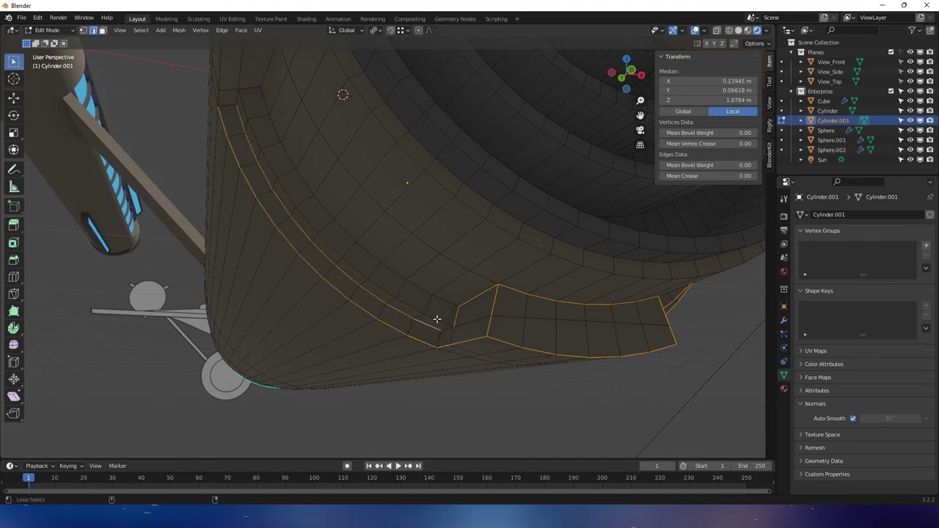
pyautogui.keyDown('alt'); pyautogui.keyDown('shift'); pyautogui.click(435, 320); pyautogui.keyUp('shift'); pyautogui.keyUp('alt')
pyautogui.keyDown('alt'); pyautogui.keyDown('shift'); pyautogui.click(443, 300); pyautogui.keyUp('shift'); pyautogui.keyUp('alt')
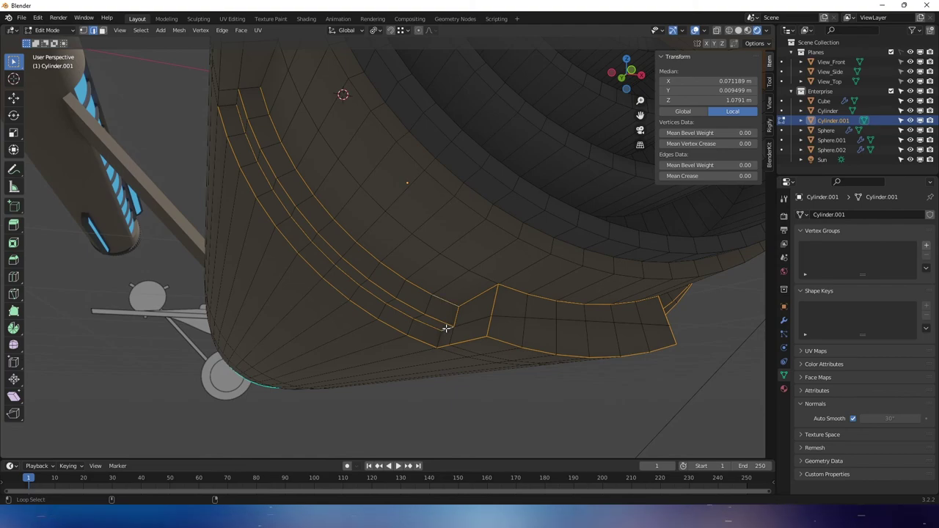
pyautogui.moveTo(440, 337); pyautogui.dragTo(465, 373, button='middle')
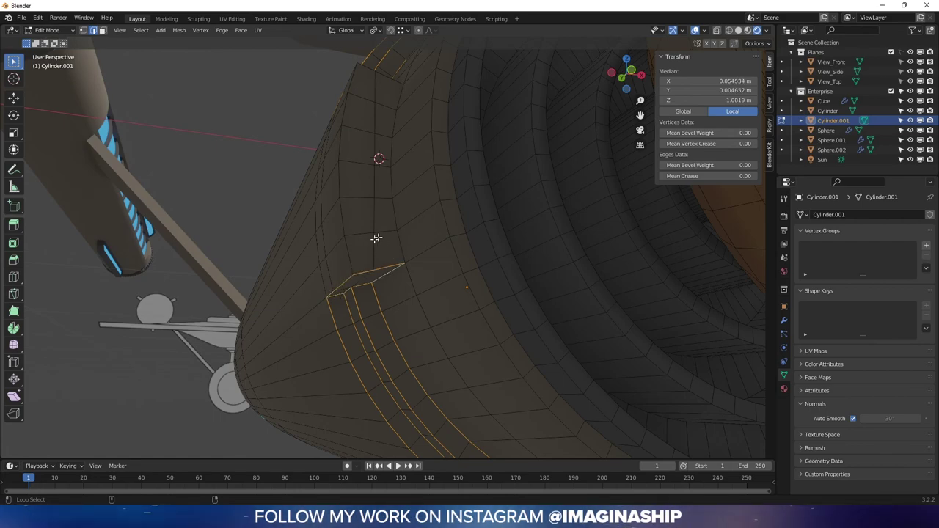
# - Add the long edges of the opposite notched side section and its stepped corners joining the upper band to the selection
pyautogui.keyDown('alt'); pyautogui.keyDown('shift'); pyautogui.click(345, 219); pyautogui.keyUp('shift'); pyautogui.keyUp('alt')
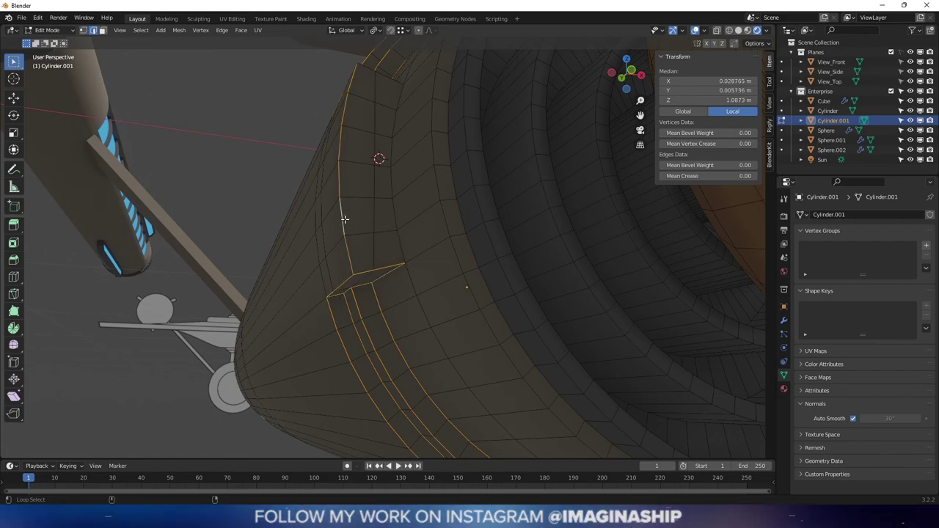
pyautogui.keyDown('alt'); pyautogui.keyDown('shift'); pyautogui.click(396, 214); pyautogui.keyUp('shift'); pyautogui.keyUp('alt')
pyautogui.moveTo(398, 212); pyautogui.dragTo(419, 184, button='middle')
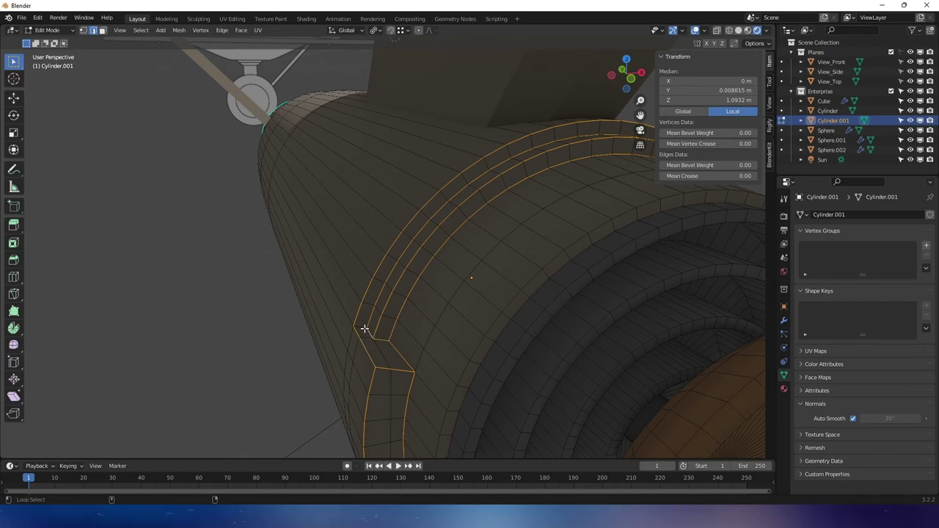
pyautogui.moveTo(413, 341); pyautogui.dragTo(389, 309, button='middle')
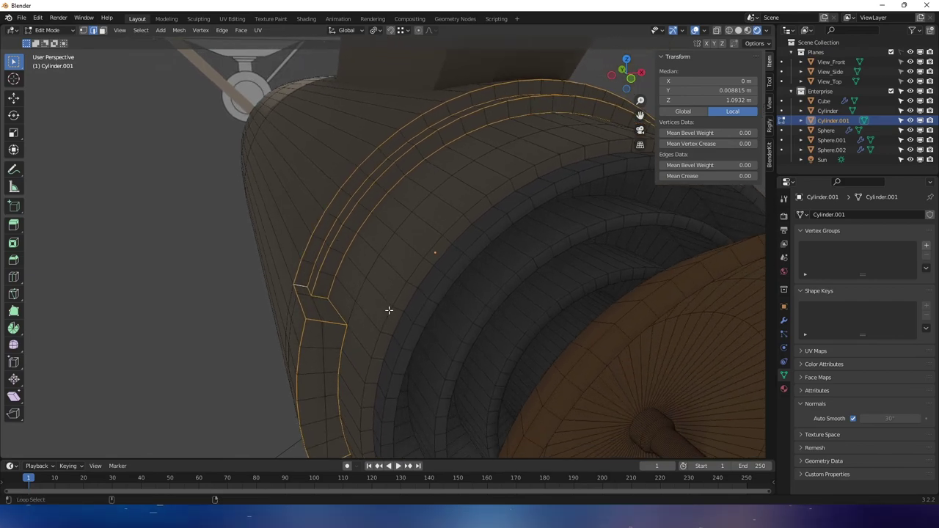
# - Add the rim edge loops of the hull's front and the first concentric rings behind the deflector dish to the selection
pyautogui.keyDown('alt'); pyautogui.keyDown('shift'); pyautogui.click(397, 294); pyautogui.keyUp('shift'); pyautogui.keyUp('alt')
pyautogui.keyDown('alt'); pyautogui.keyDown('shift'); pyautogui.click(409, 295); pyautogui.keyUp('shift'); pyautogui.keyUp('alt')
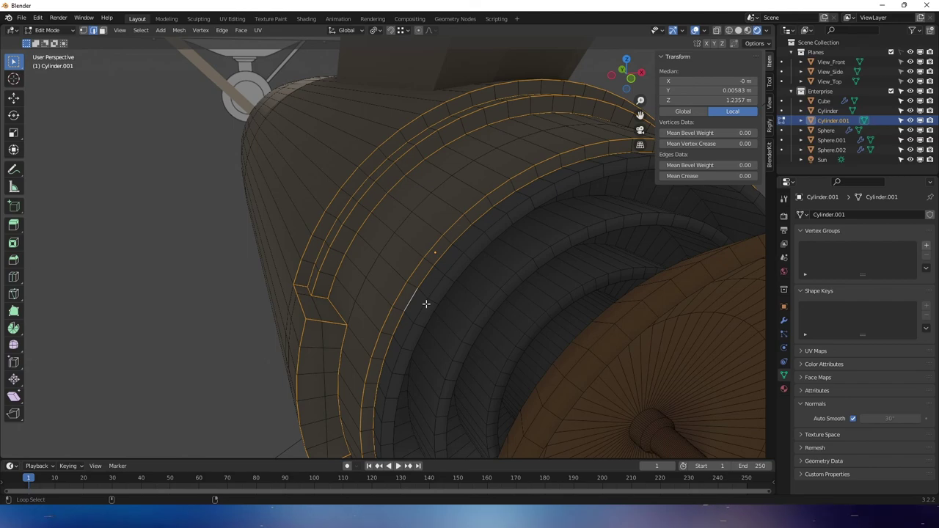
pyautogui.keyDown('alt'); pyautogui.keyDown('shift'); pyautogui.click(425, 303); pyautogui.keyUp('shift'); pyautogui.keyUp('alt')
pyautogui.keyDown('alt'); pyautogui.keyDown('shift'); pyautogui.click(435, 312); pyautogui.keyUp('shift'); pyautogui.keyUp('alt')
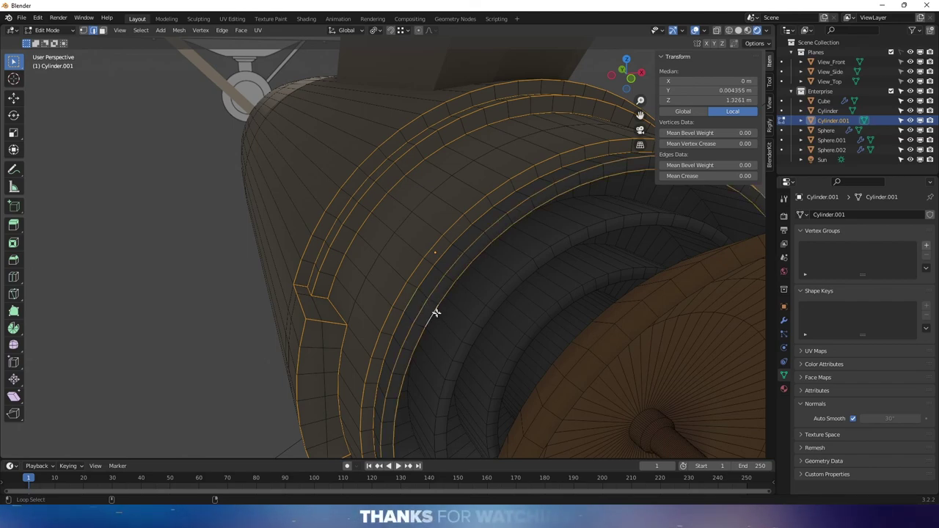
pyautogui.keyDown('alt'); pyautogui.keyDown('shift'); pyautogui.click(480, 316); pyautogui.keyUp('shift'); pyautogui.keyUp('alt')
pyautogui.keyDown('alt'); pyautogui.keyDown('shift'); pyautogui.click(487, 317); pyautogui.keyUp('shift'); pyautogui.keyUp('alt')
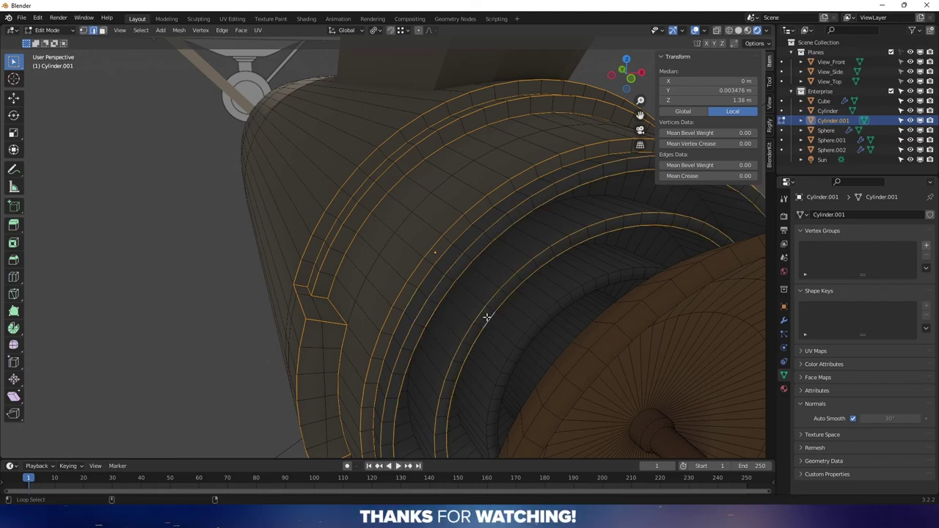
pyautogui.keyDown('alt'); pyautogui.keyDown('shift'); pyautogui.click(518, 339); pyautogui.keyUp('shift'); pyautogui.keyUp('alt')
pyautogui.keyDown('alt'); pyautogui.keyDown('shift'); pyautogui.click(531, 342); pyautogui.keyUp('shift'); pyautogui.keyUp('alt')
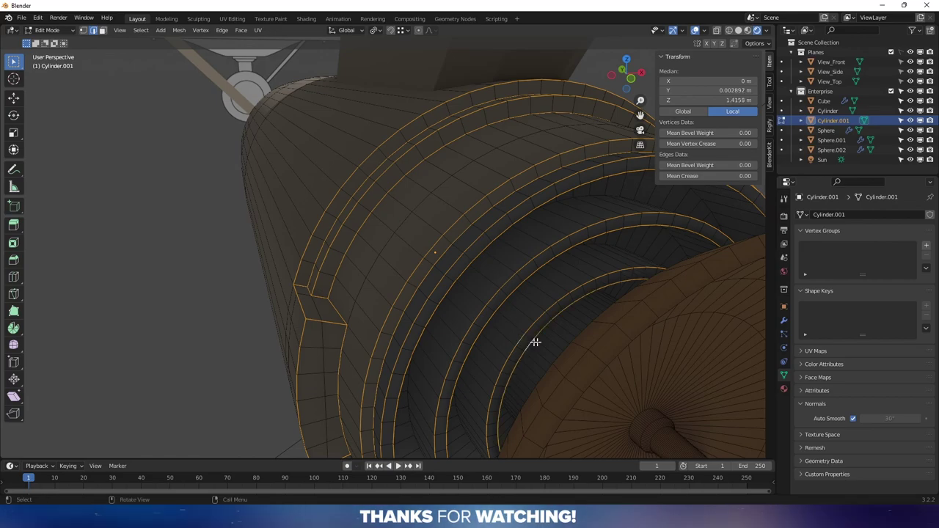
# - Add both edge loops of the smallest concentric ring and the front rim loops of the central hub to the selection
pyautogui.moveTo(534, 342); pyautogui.dragTo(382, 267, button='middle')
pyautogui.scroll(2, 382, 267)
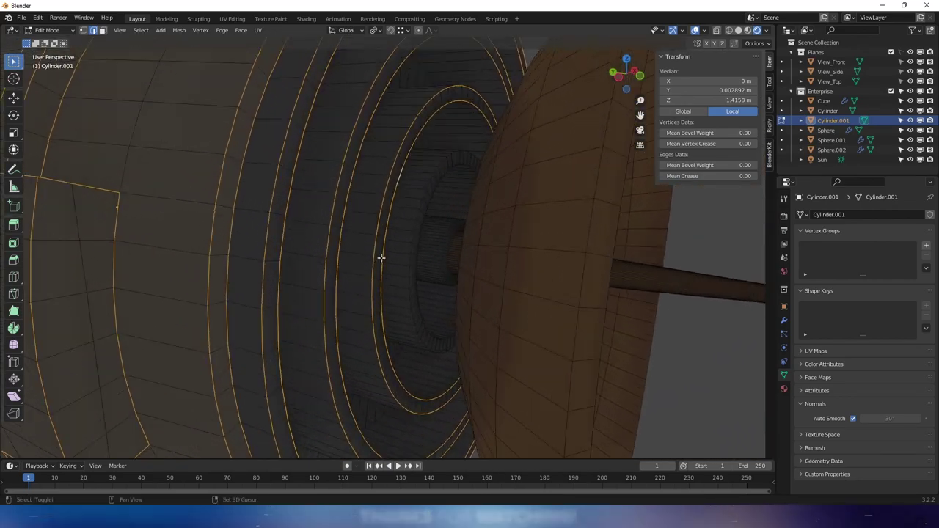
pyautogui.keyDown('alt'); pyautogui.keyDown('shift'); pyautogui.click(411, 236); pyautogui.keyUp('shift'); pyautogui.keyUp('alt')
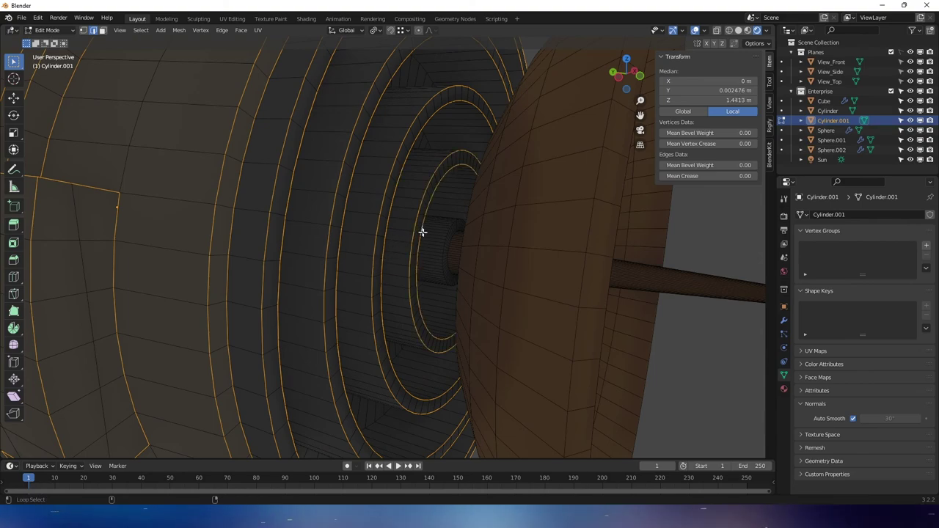
pyautogui.keyDown('alt'); pyautogui.keyDown('shift'); pyautogui.click(438, 243); pyautogui.keyUp('shift'); pyautogui.keyUp('alt')
pyautogui.hotkey('ctrl', 'z')
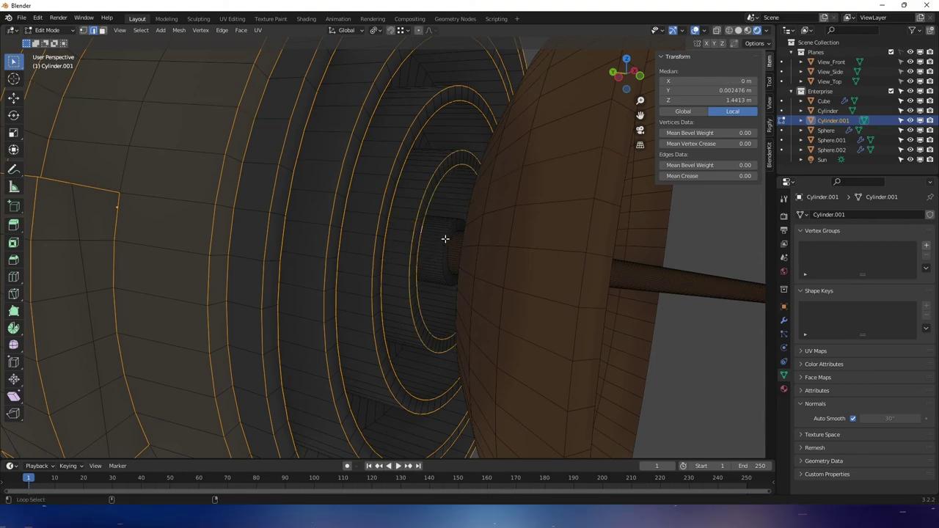
pyautogui.keyDown('alt'); pyautogui.keyDown('shift'); pyautogui.click(443, 237); pyautogui.keyUp('shift'); pyautogui.keyUp('alt')
pyautogui.keyDown('alt'); pyautogui.keyDown('shift'); pyautogui.click(450, 238); pyautogui.keyUp('shift'); pyautogui.keyUp('alt')
pyautogui.keyDown('alt'); pyautogui.keyDown('shift'); pyautogui.click(449, 237); pyautogui.keyUp('shift'); pyautogui.keyUp('alt')
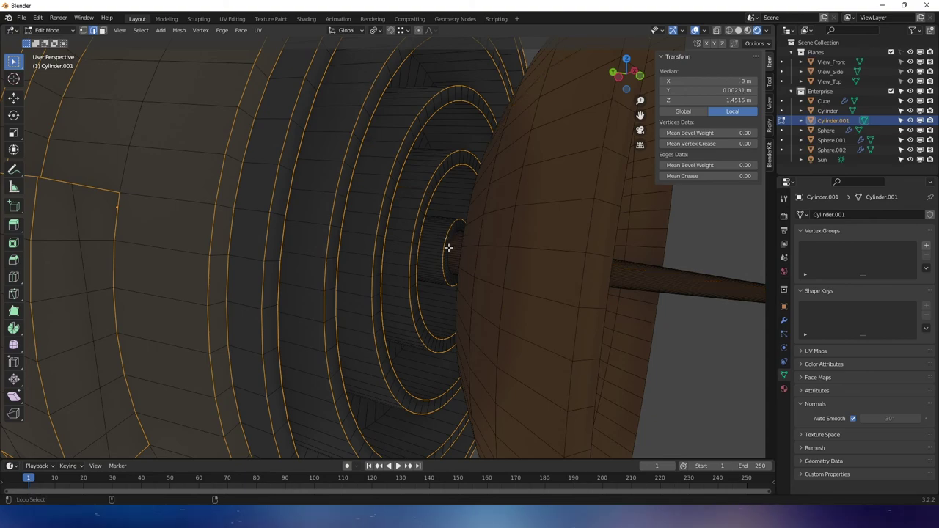
# - Add the recessed inner corner edge loops between the concentric rings behind the dish to the selection
pyautogui.moveTo(447, 247); pyautogui.dragTo(433, 253, button='middle')
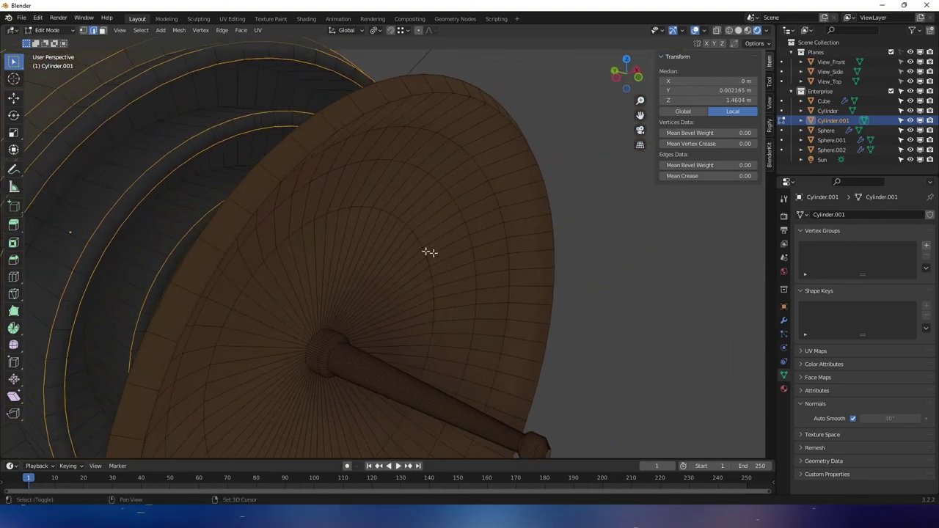
pyautogui.keyDown('alt'); pyautogui.keyDown('shift'); pyautogui.click(279, 77); pyautogui.keyUp('shift'); pyautogui.keyUp('alt')
pyautogui.moveTo(274, 77); pyautogui.dragTo(291, 69, button='middle')
pyautogui.keyDown('alt'); pyautogui.keyDown('shift'); pyautogui.click(360, 88); pyautogui.keyUp('shift'); pyautogui.keyUp('alt')
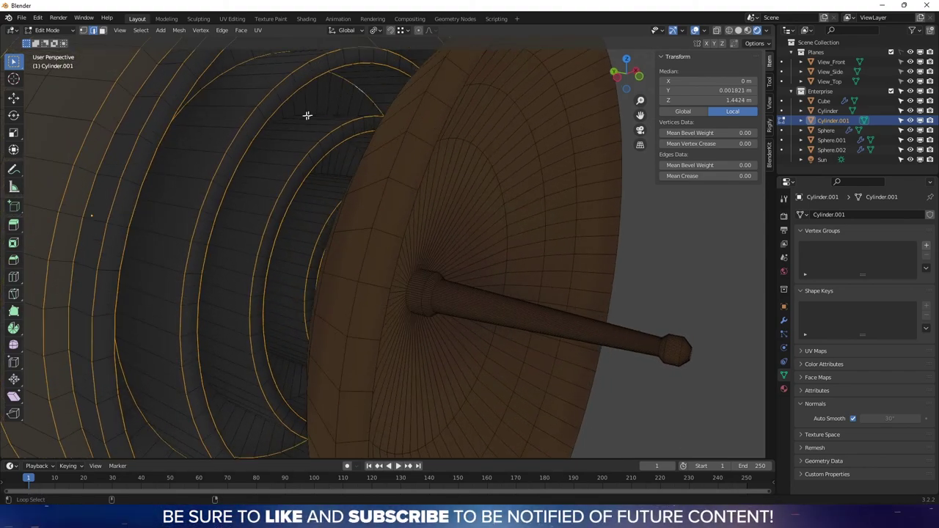
pyautogui.moveTo(331, 168); pyautogui.dragTo(308, 172, button='middle')
pyautogui.keyDown('alt'); pyautogui.keyDown('shift'); pyautogui.click(400, 140); pyautogui.keyUp('shift'); pyautogui.keyUp('alt')
pyautogui.scroll(3, 337, 230)
pyautogui.keyDown('alt'); pyautogui.keyDown('shift'); pyautogui.click(287, 171); pyautogui.keyUp('shift'); pyautogui.keyUp('alt')
# - Add the edge loop where the central hub's base meets the recessed wall behind the dish to the selection
pyautogui.scroll(-5, 329, 199)
pyautogui.scroll(5, 286, 165)
pyautogui.scroll(5, 287, 163)
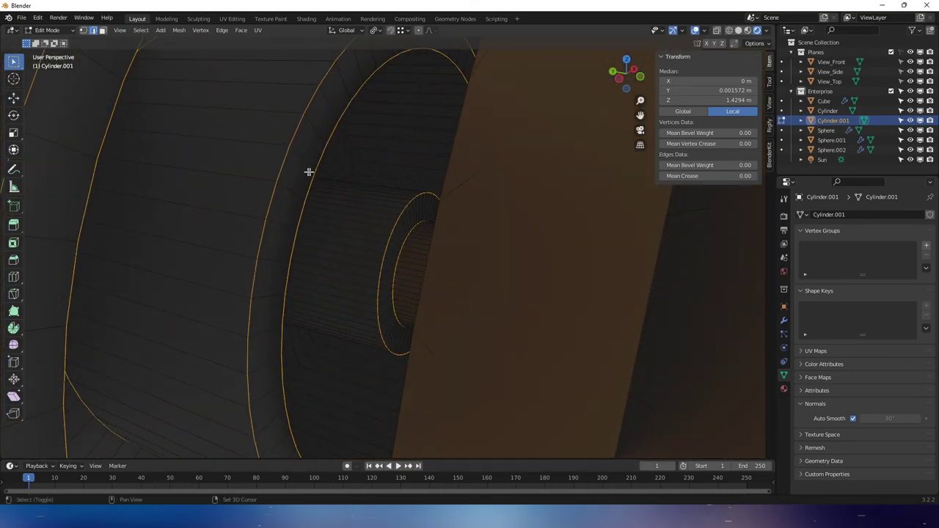
pyautogui.scroll(3, 346, 155)
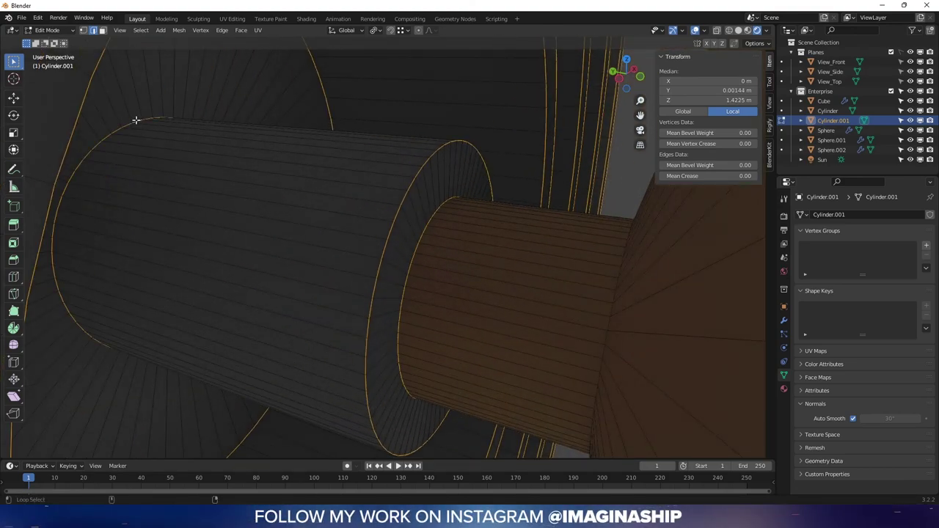
# - Mark all the selected hull, band and ring edges as sharp and return to Object Mode
pyautogui.scroll(-8, 137, 120)
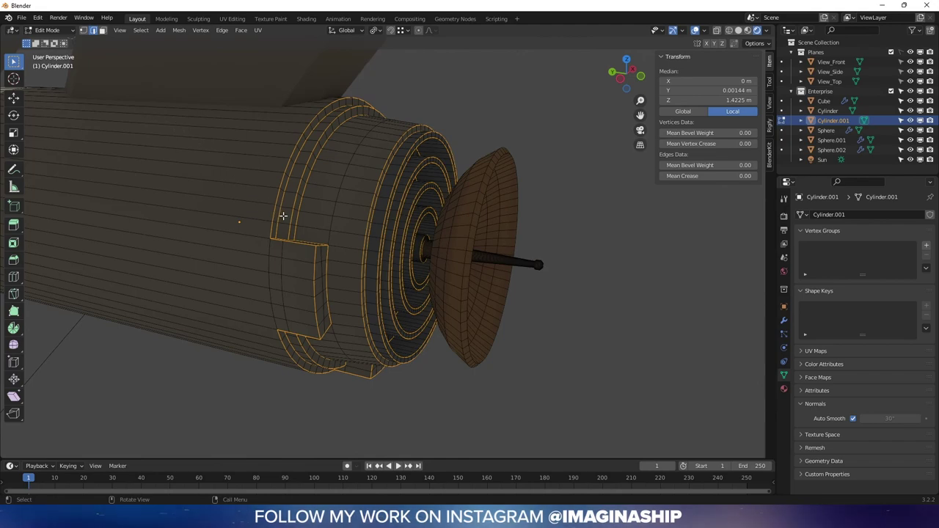
pyautogui.rightClick(284, 216)
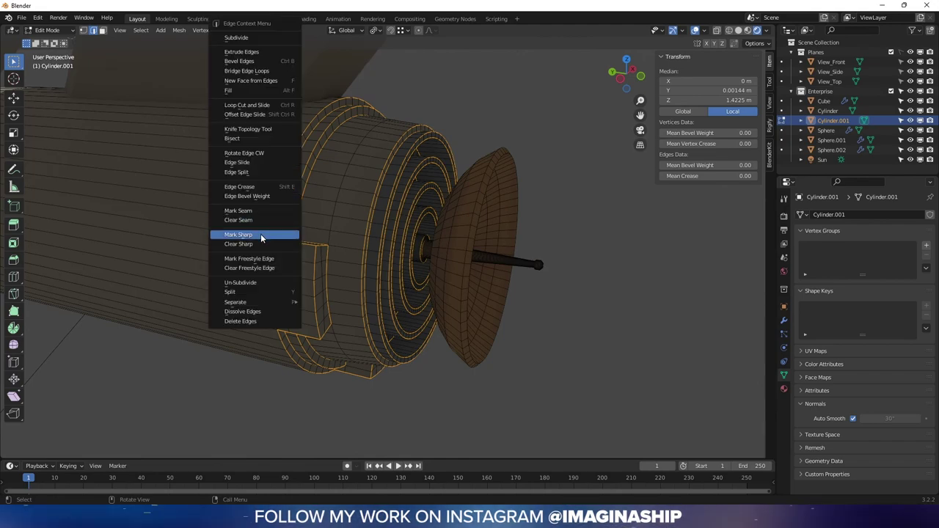
pyautogui.click(260, 234)
pyautogui.press('Tab')
# - Examine the whole ship's shading from above, behind and the front, leaving no object selected
pyautogui.moveTo(352, 275); pyautogui.dragTo(459, 359, button='middle')
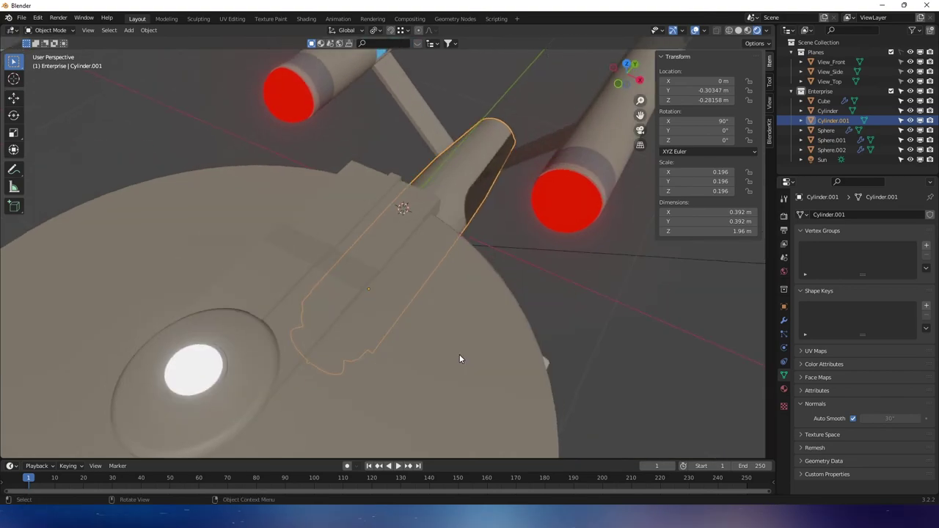
pyautogui.click(321, 269)
pyautogui.moveTo(321, 268); pyautogui.dragTo(295, 354, button='middle')
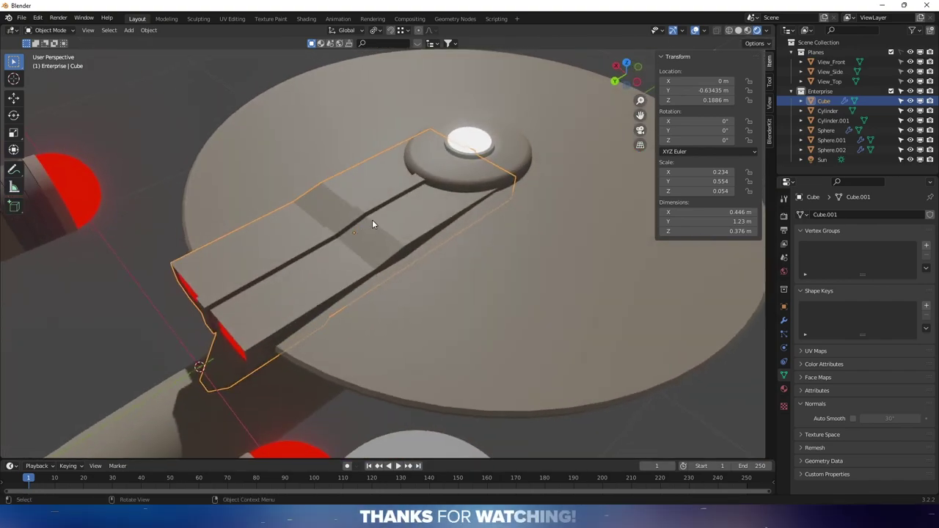
pyautogui.moveTo(373, 221); pyautogui.dragTo(634, 346, button='middle')
pyautogui.click(634, 342)
pyautogui.moveTo(546, 325); pyautogui.dragTo(580, 343, button='middle')
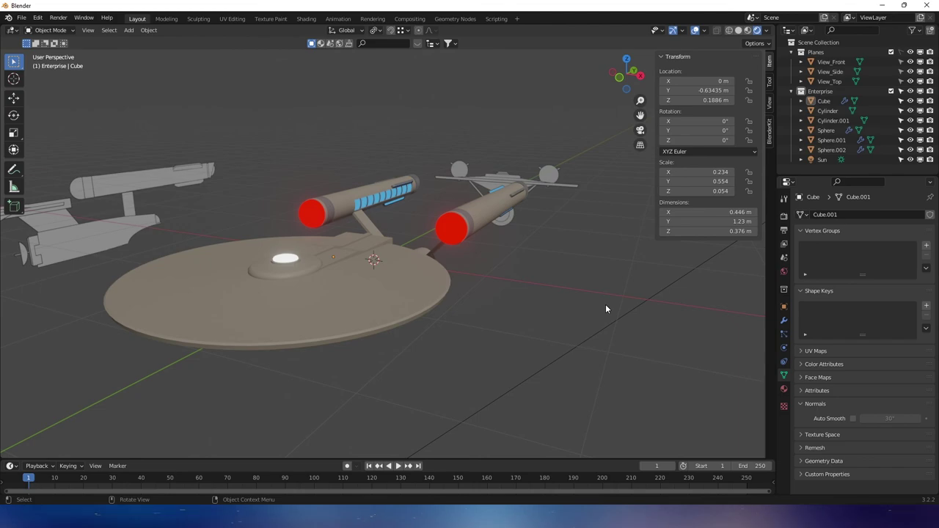
pyautogui.keyDown('shift'); pyautogui.moveTo(518, 294); pyautogui.dragTo(568, 299, button='middle'); pyautogui.keyUp('shift')
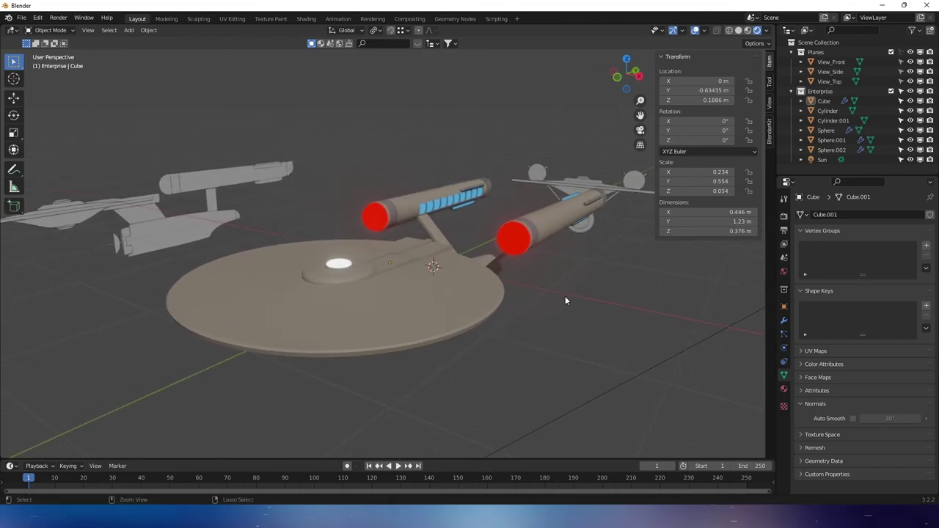
# - Save the project as Enterprise.blend in the Tutorial Materials folder
pyautogui.hotkey('ctrl', 's')
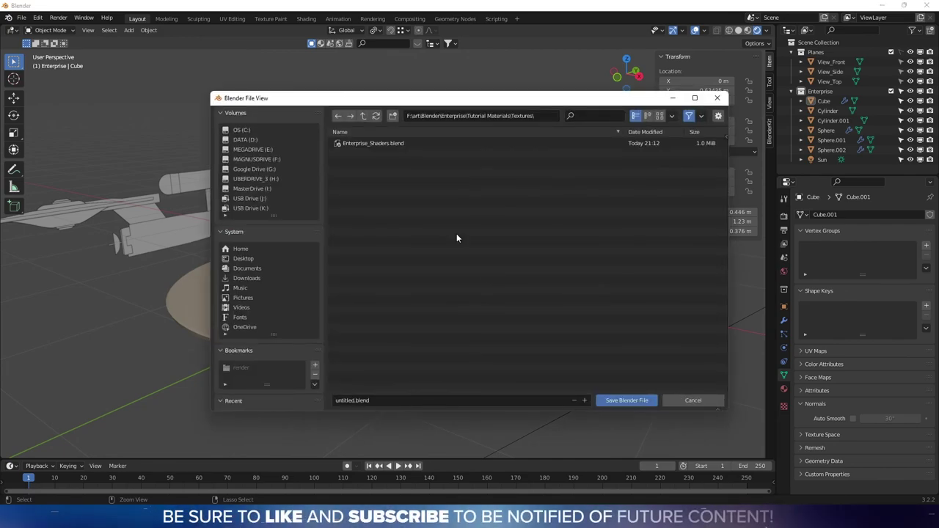
pyautogui.click(483, 115)
pyautogui.click(476, 149)
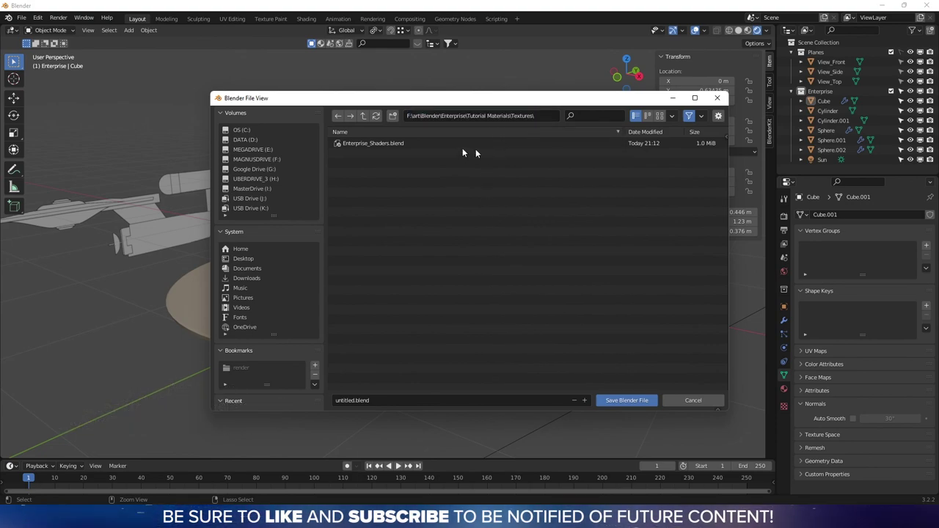
pyautogui.click(363, 119)
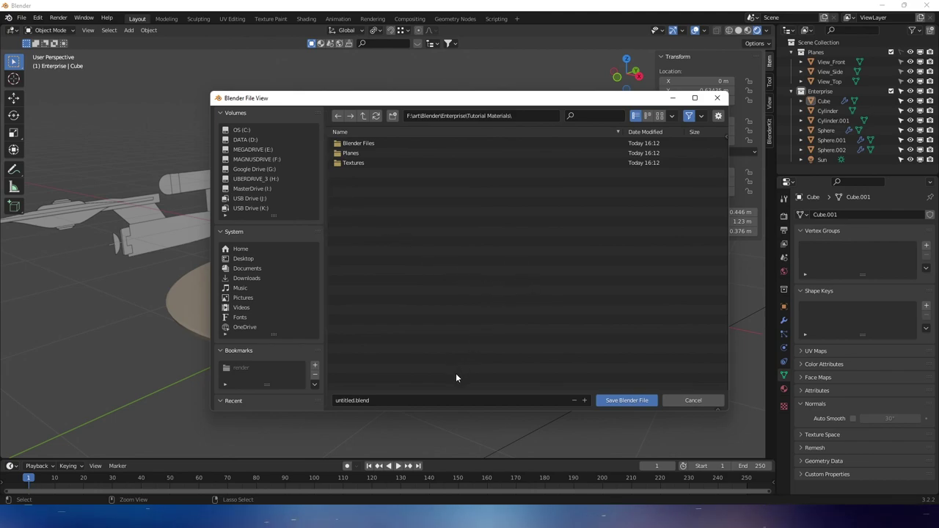
pyautogui.click(355, 399)
pyautogui.moveTo(351, 400); pyautogui.dragTo(325, 399)
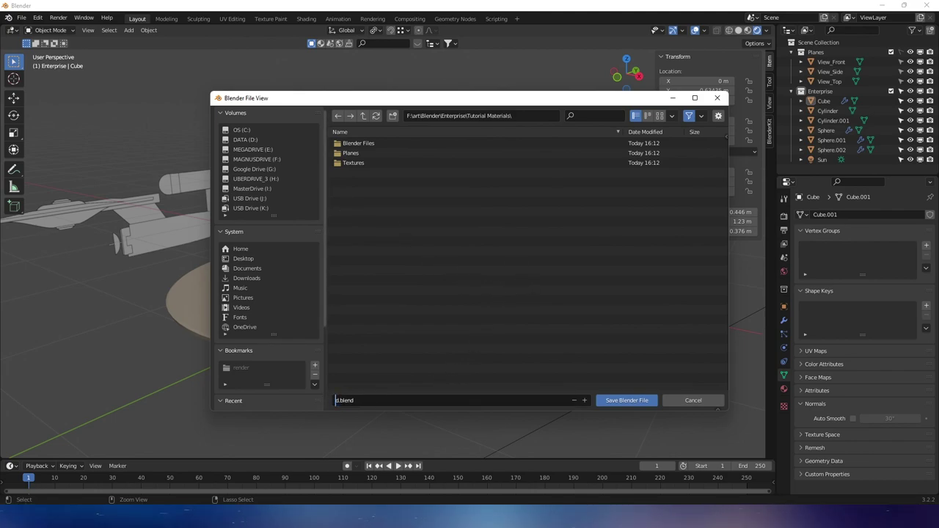
pyautogui.write('Enterprise')
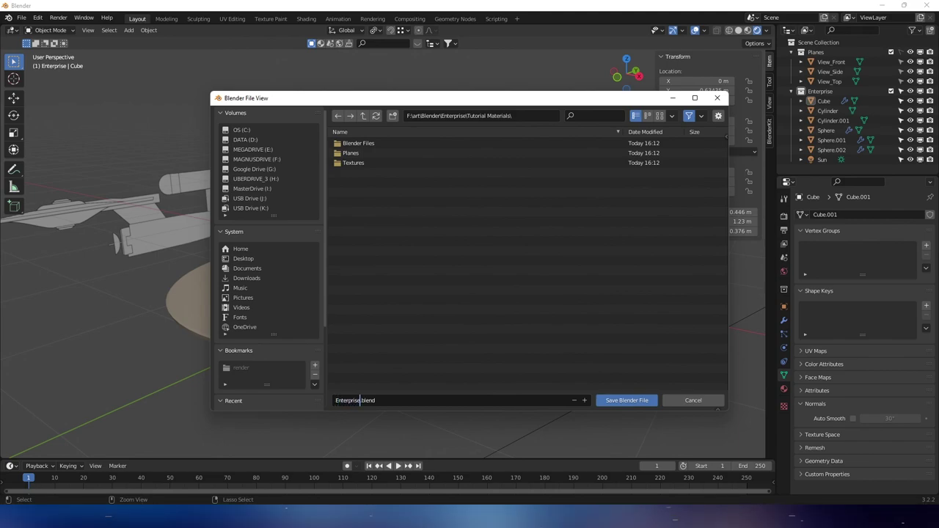
pyautogui.press('Return')
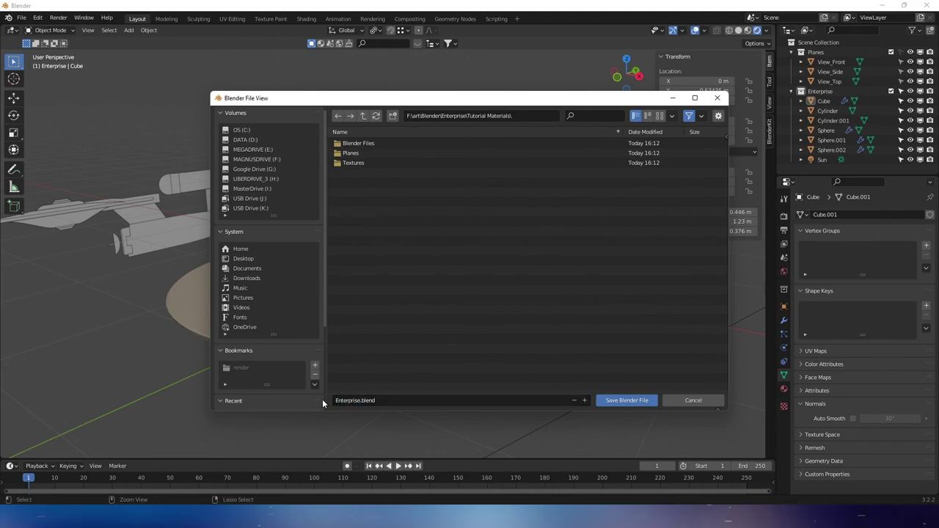
pyautogui.click(627, 401)
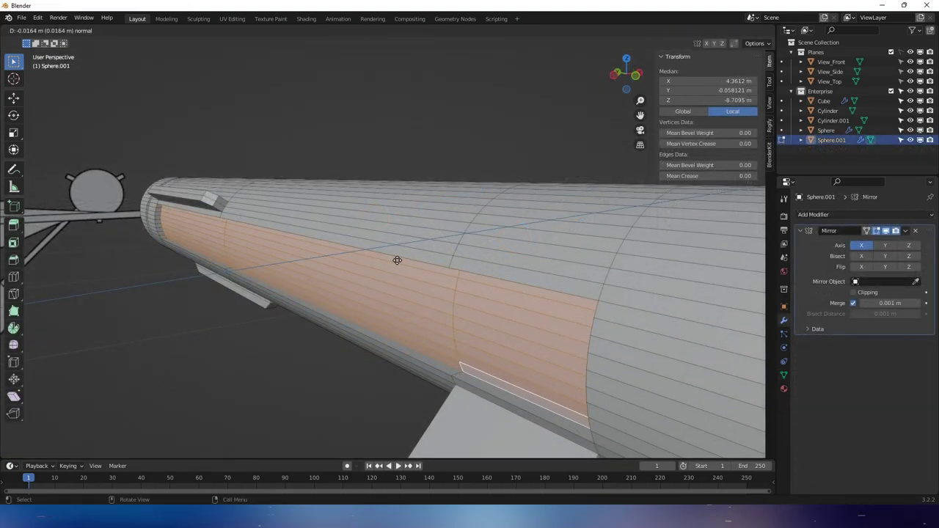
# - Extrude the nacelle's long side panel faces inward about 0.0164 m and separate the recessed panel into its own object
pyautogui.click(398, 260)
pyautogui.moveTo(399, 261); pyautogui.dragTo(352, 250, button='middle')
pyautogui.click(330, 265)
pyautogui.press('Tab')
pyautogui.click(329, 267)
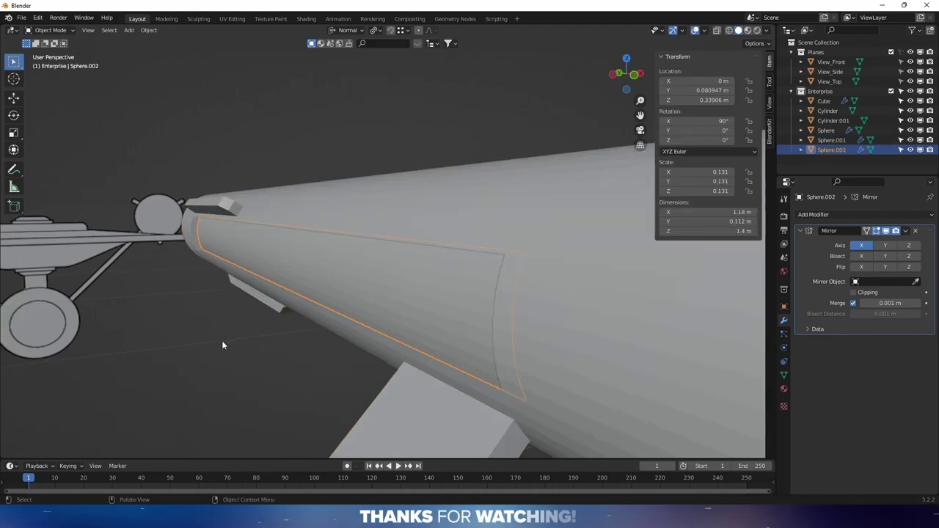
# - Dissolve the two crosswise edge loops of the separated nacelle panel and start a loop cut across its length
pyautogui.moveTo(222, 340); pyautogui.dragTo(318, 255, button='middle')
pyautogui.press('Tab')
pyautogui.press('2')
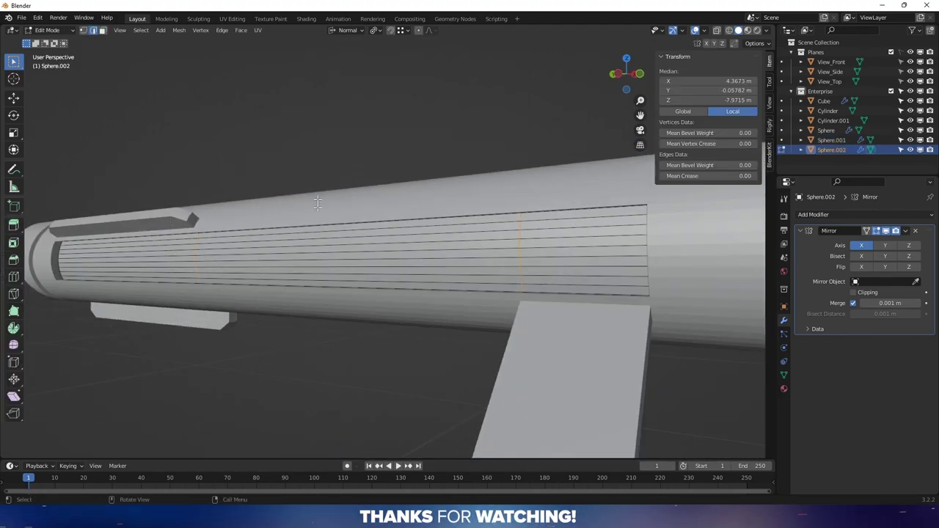
pyautogui.moveTo(317, 203); pyautogui.dragTo(388, 293, button='middle')
pyautogui.hotkey('ctrl', 'r')
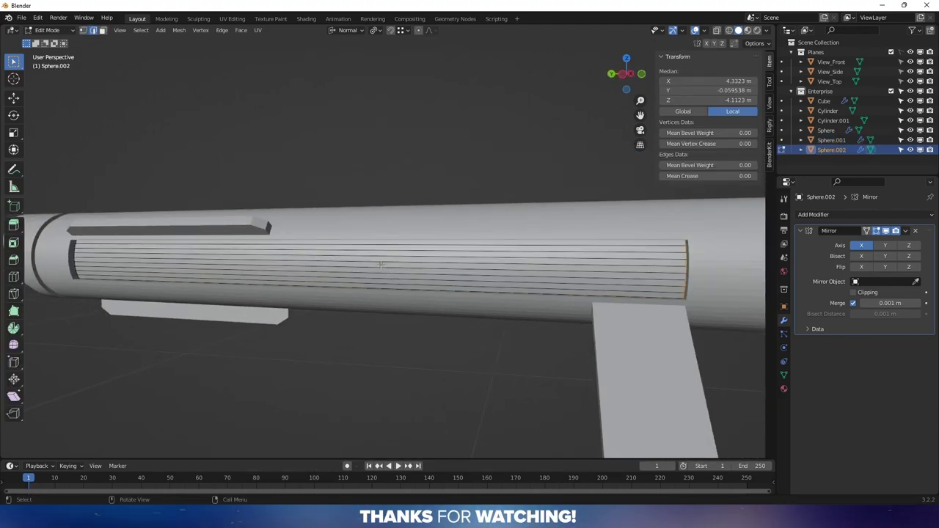